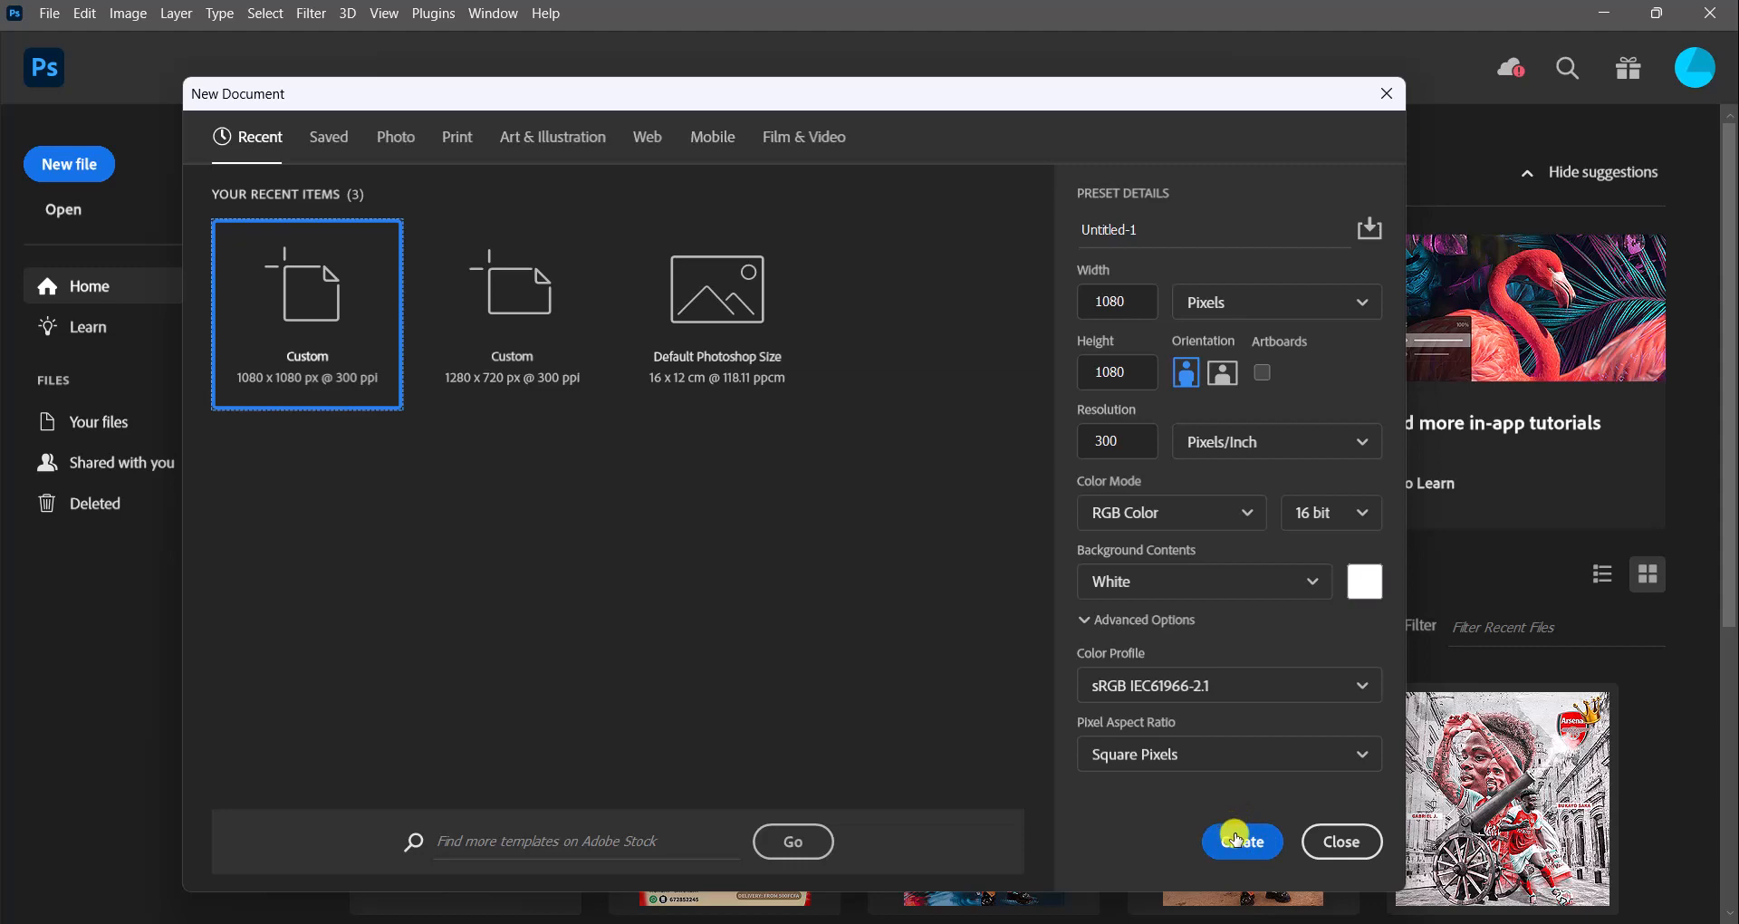
Create a 1080 x 1080 px, 300 ppi, 16-bit RGB document with a white background and show its layers
{"action": "left_click", "coordinate": [1238, 837]}
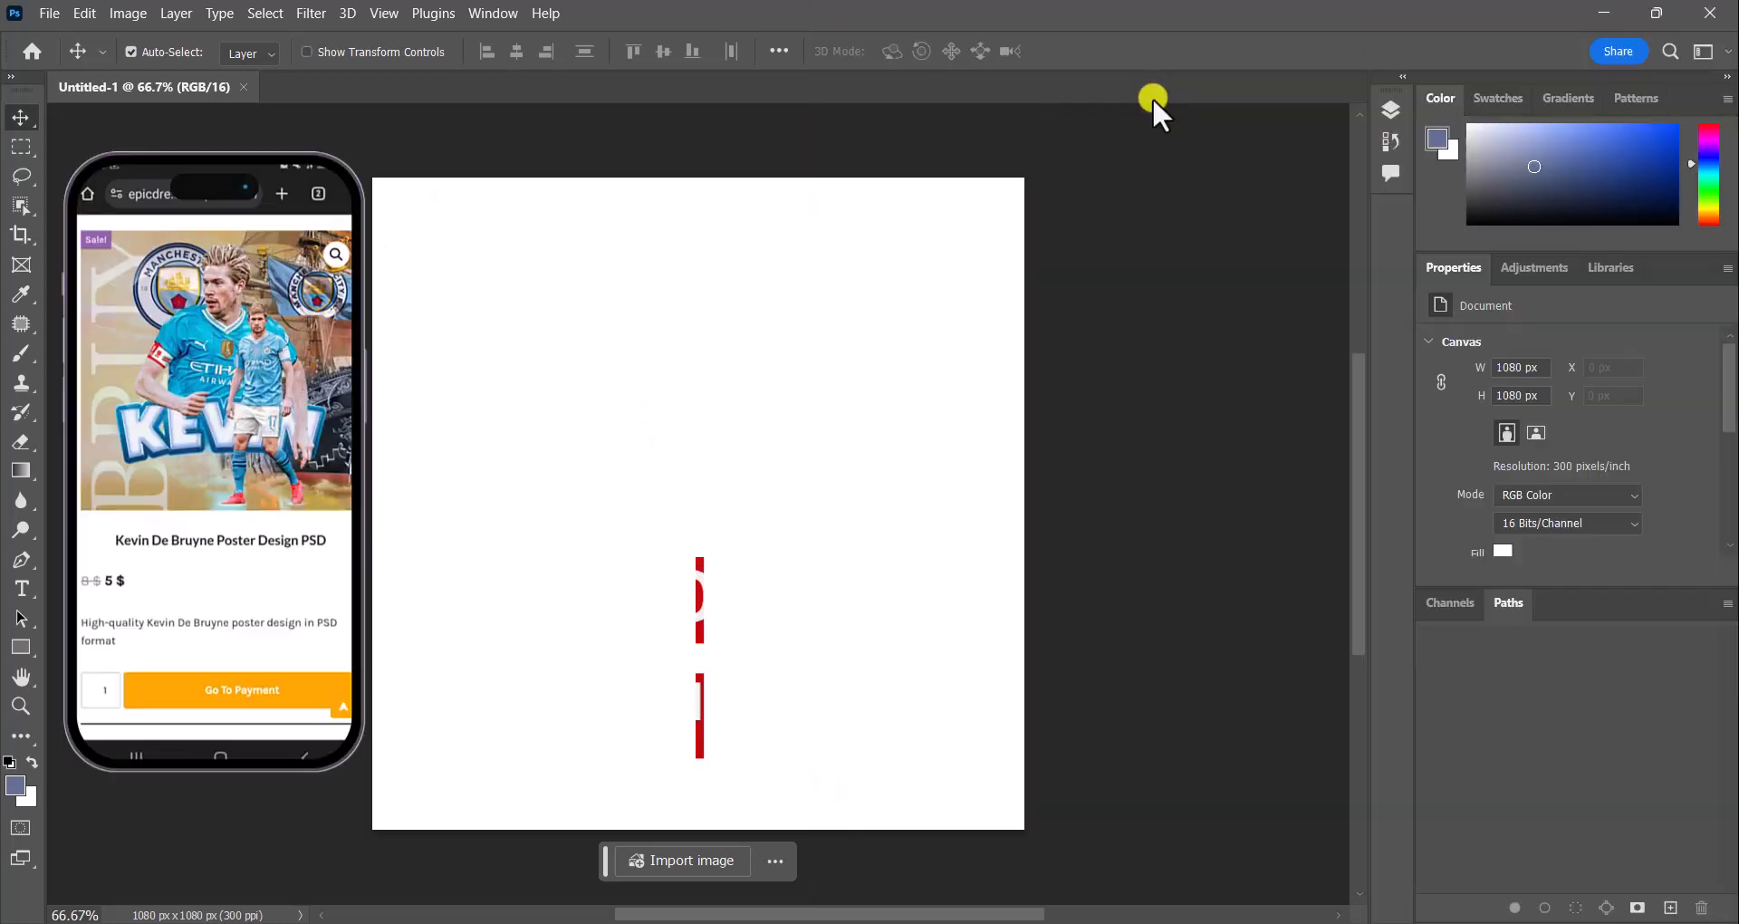
{"action": "left_click", "coordinate": [1390, 107]}
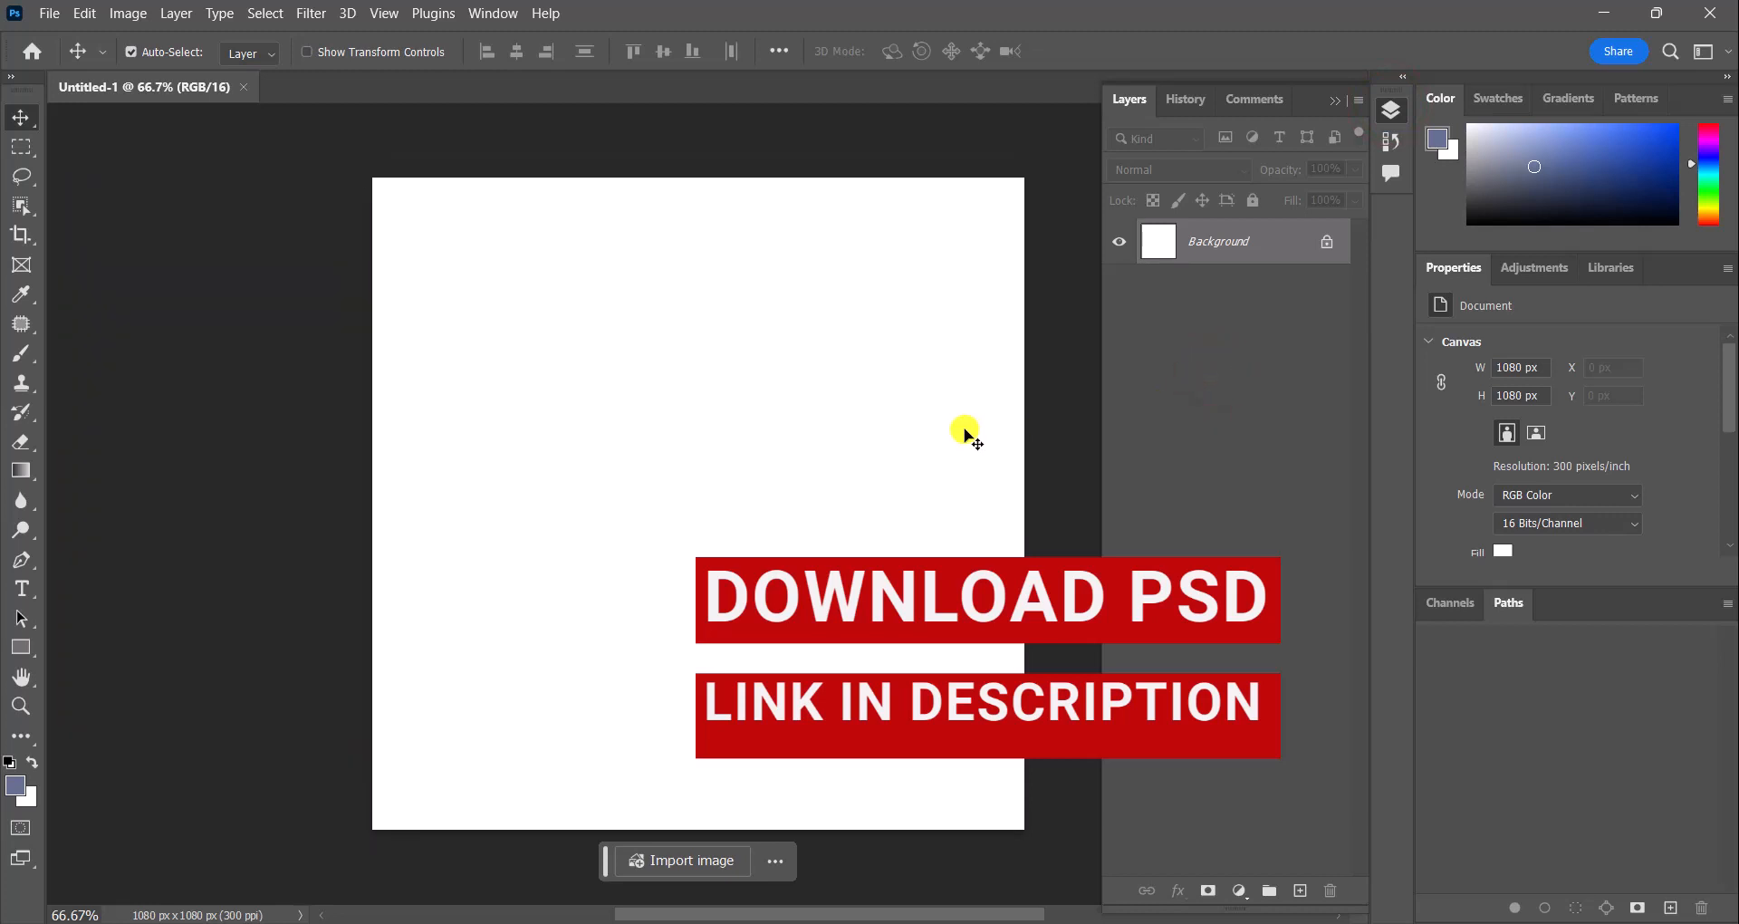
{"action": "left_click", "coordinate": [964, 396]}
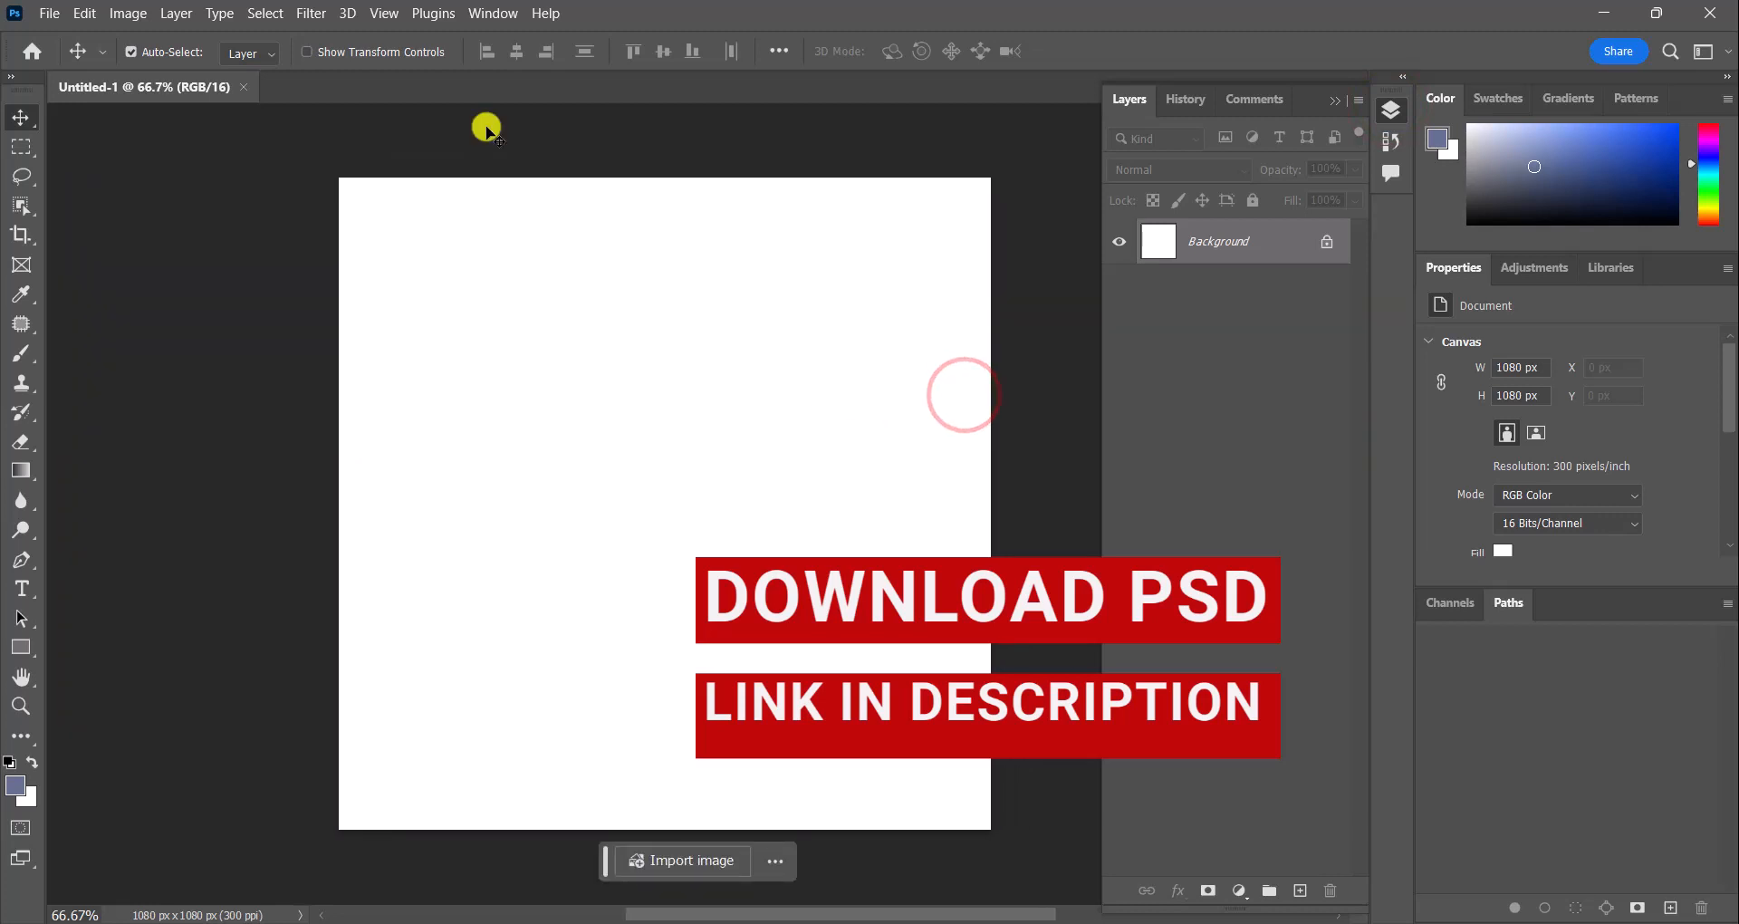
Place the close-up player image "Kevin De Bruyne - FootyRenders" from the Downloads folder as an embedded object
{"action": "left_click", "coordinate": [54, 12]}
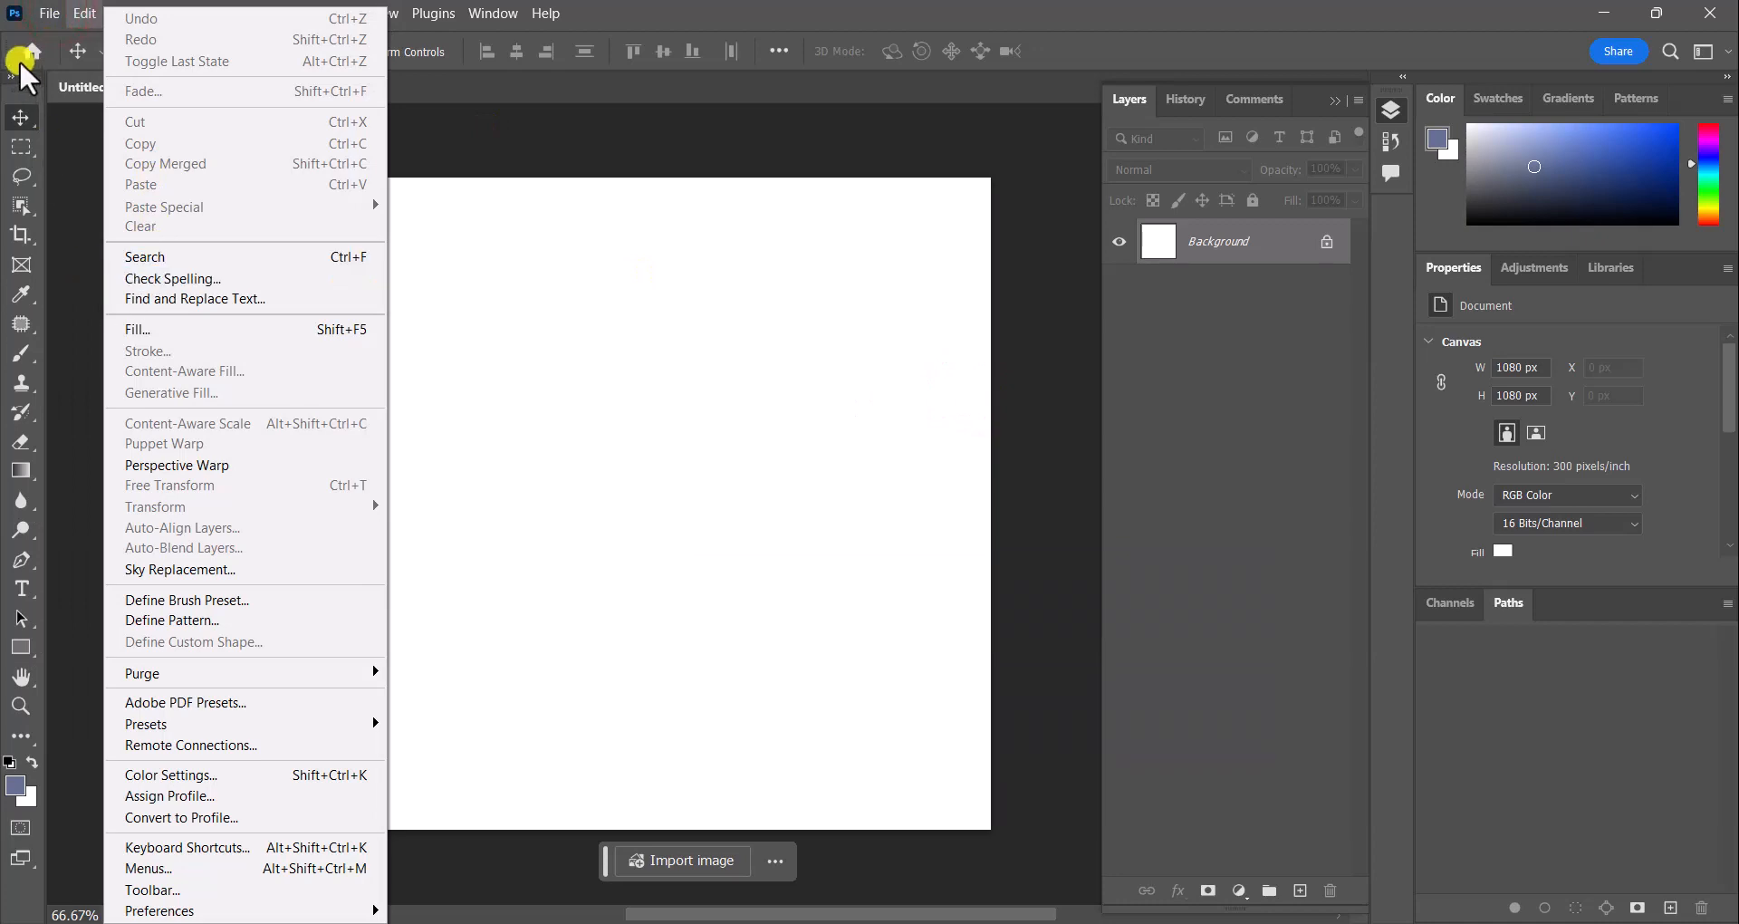
{"action": "left_click", "coordinate": [73, 485]}
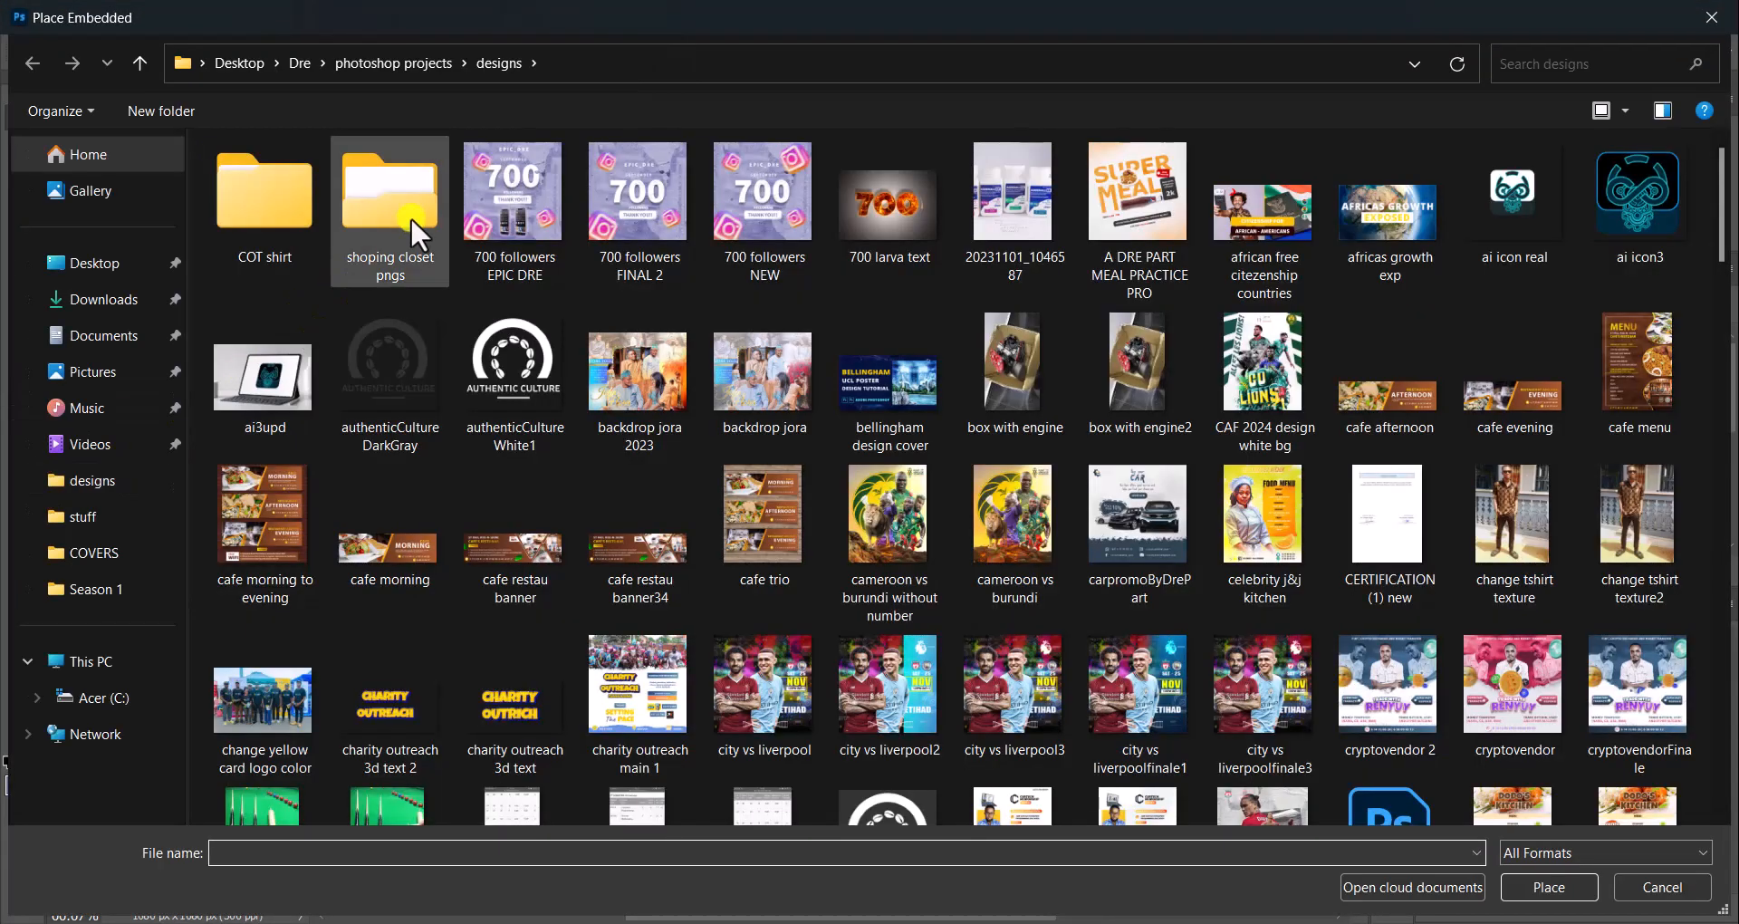
{"action": "scroll", "coordinate": [464, 270], "scroll_direction": "down", "scroll_amount": 5}
{"action": "left_click", "coordinate": [302, 60]}
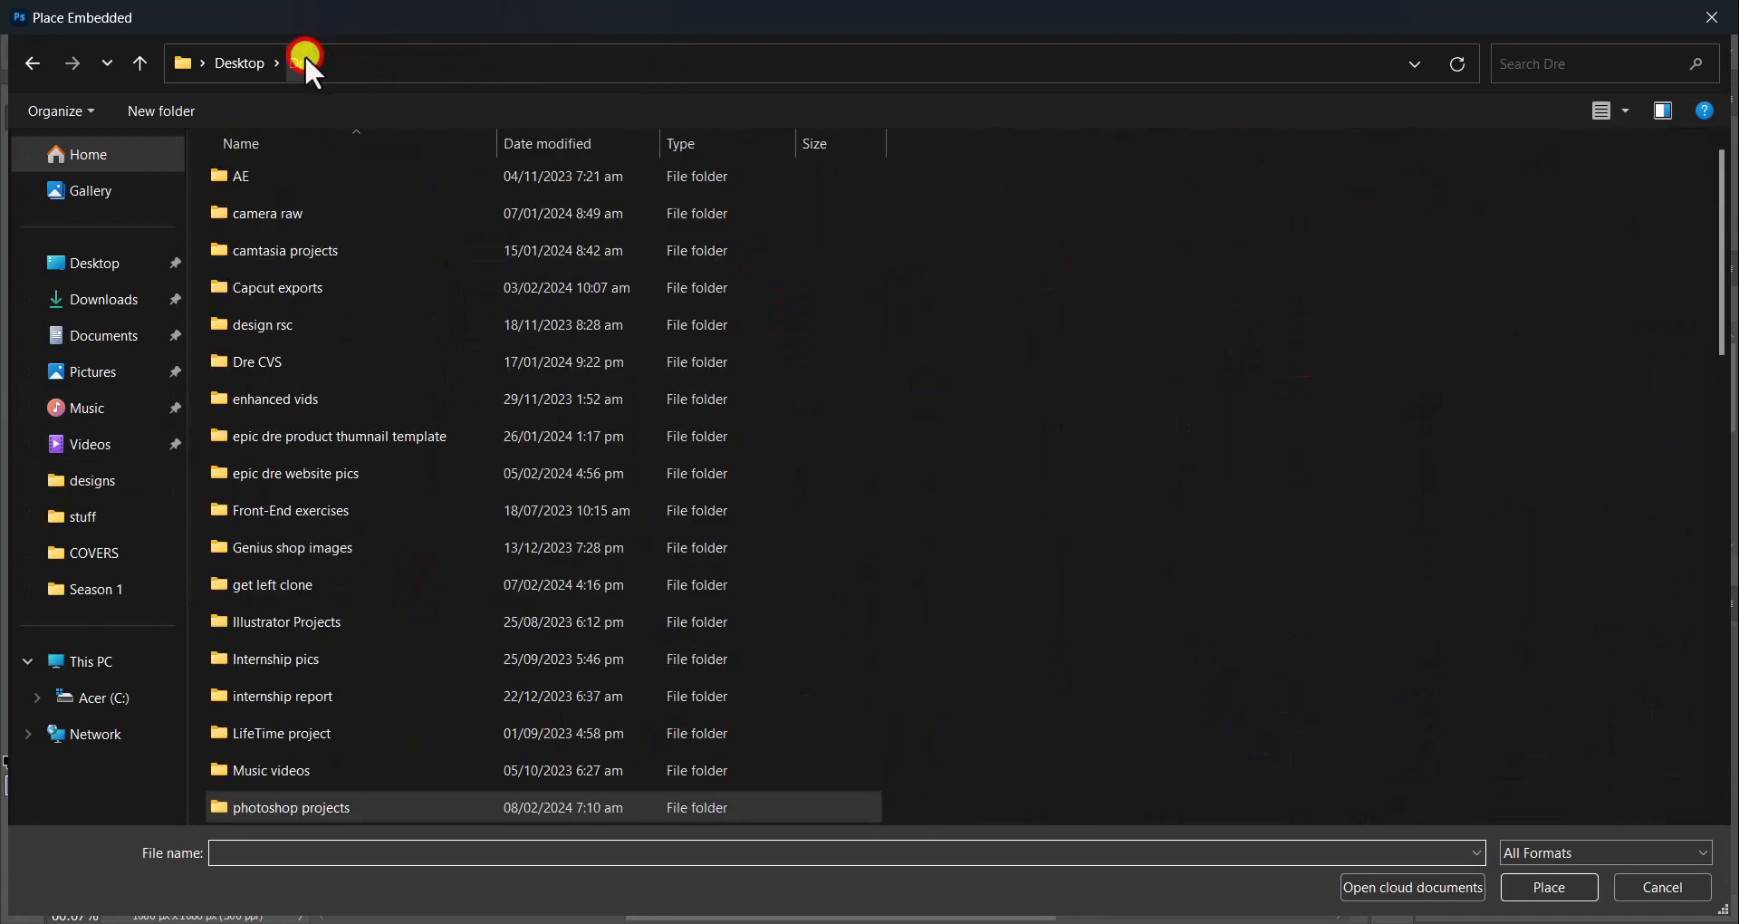
{"action": "left_click", "coordinate": [111, 299]}
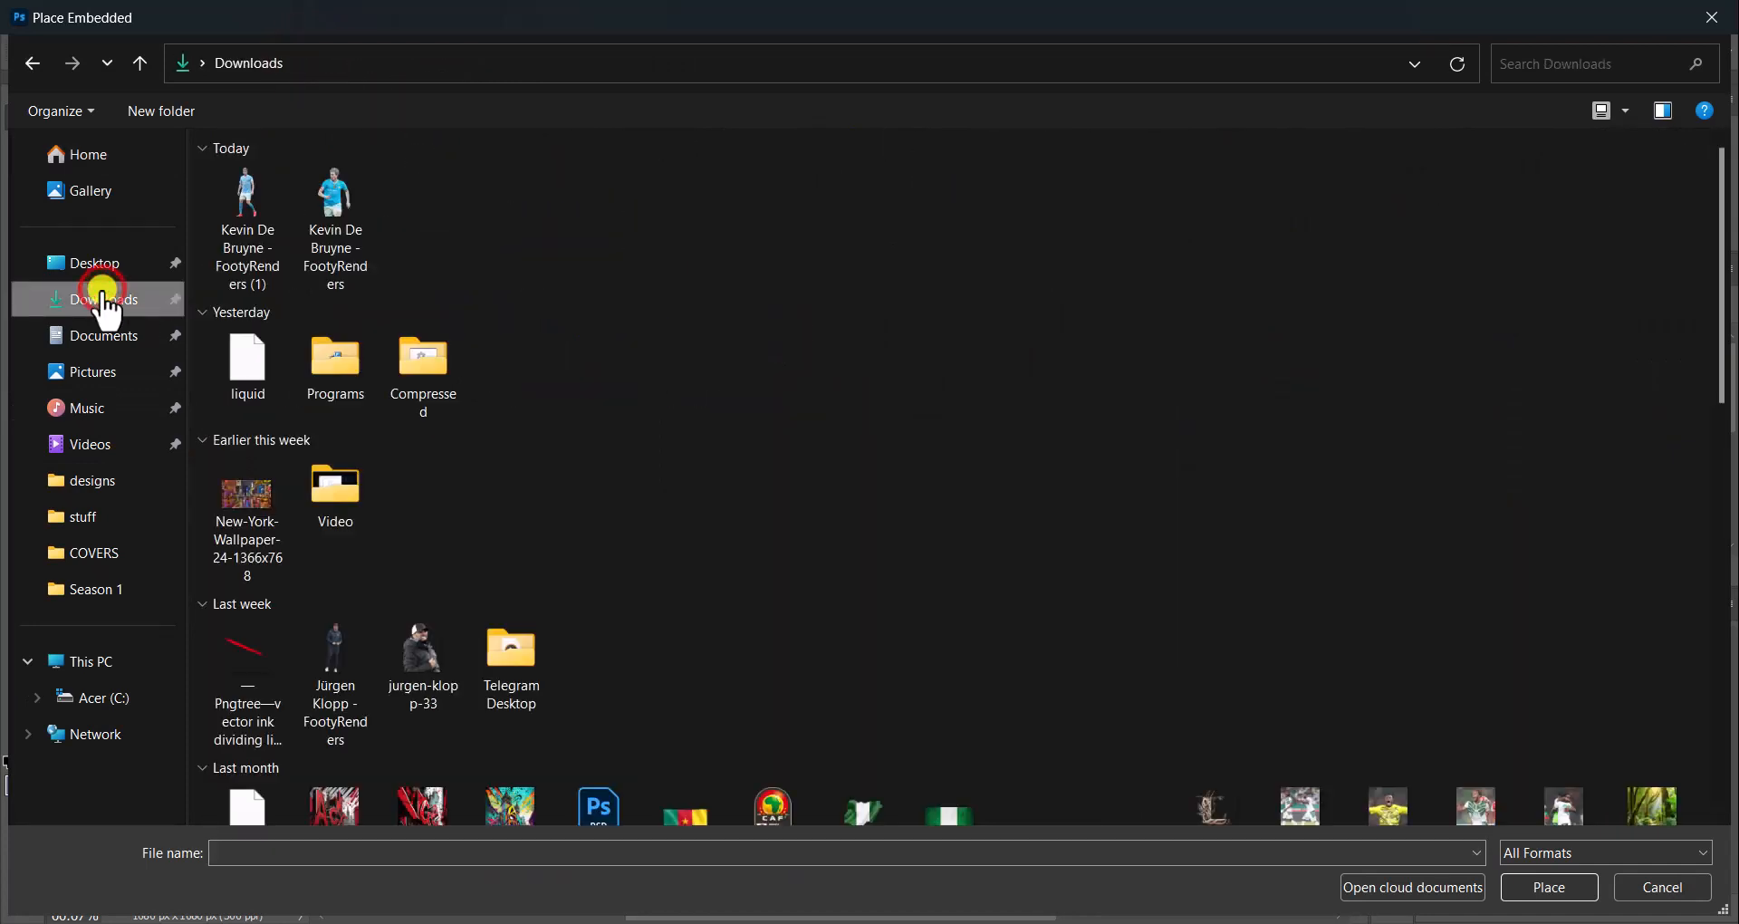
{"action": "left_click", "coordinate": [317, 220]}
{"action": "left_click", "coordinate": [1551, 884]}
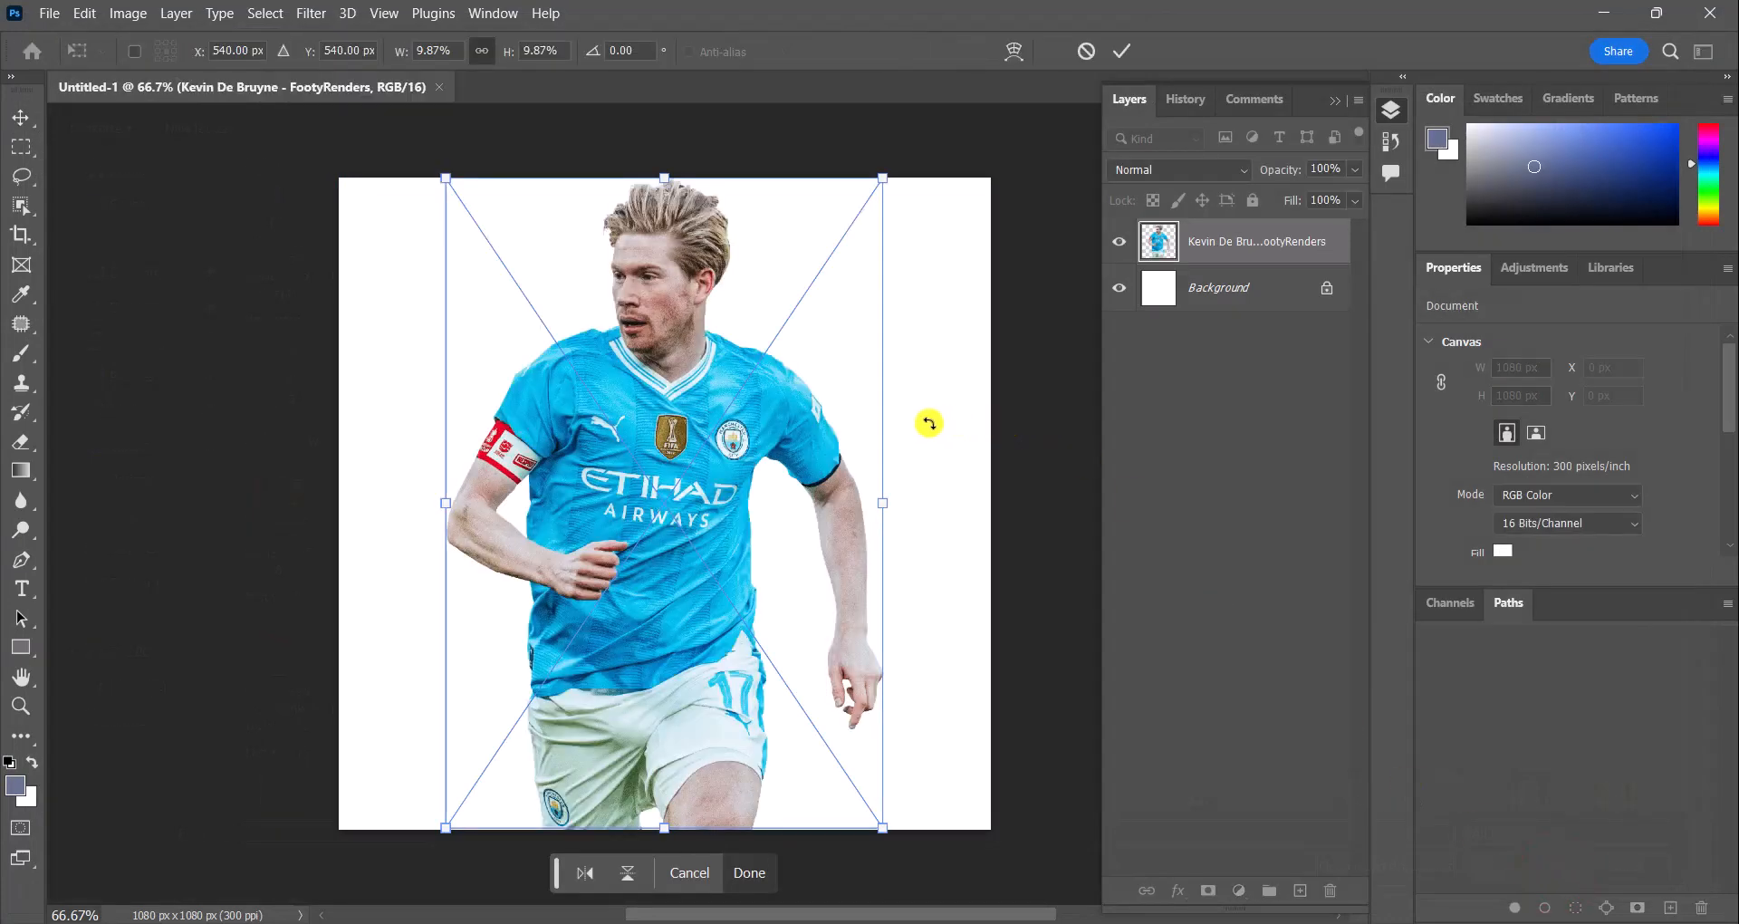
Scale the placed player to about 9.93% and centre it horizontally on the canvas
{"action": "left_click_drag", "start_coordinate": [879, 172], "coordinate": [876, 262]}
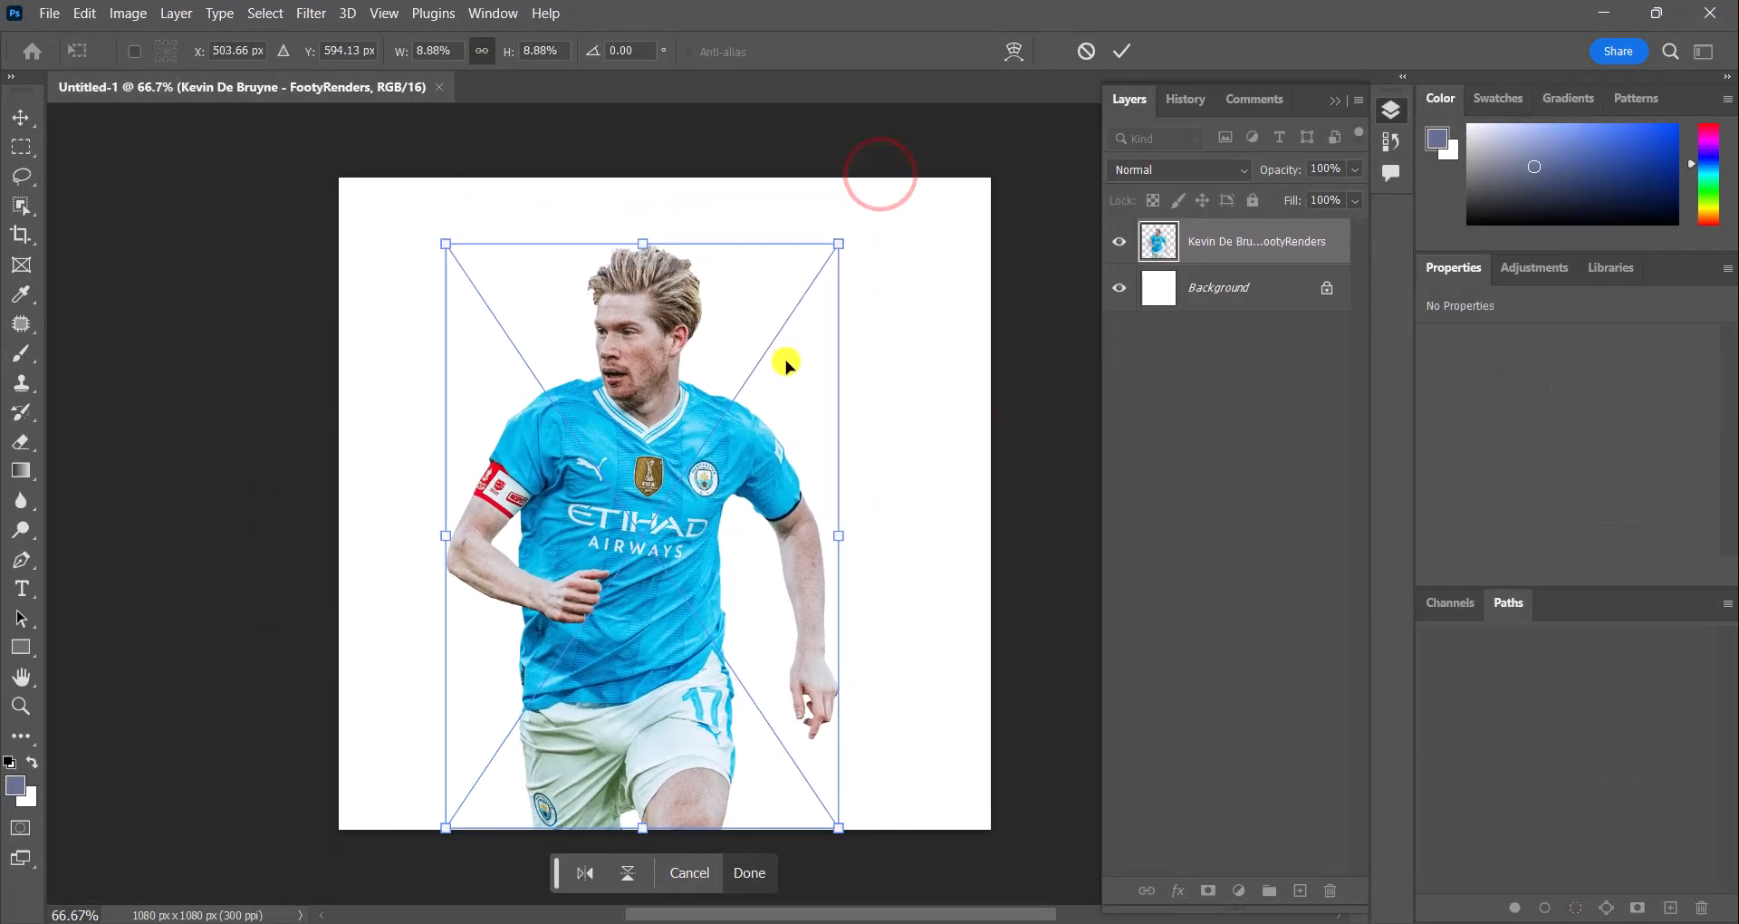
{"action": "left_click_drag", "start_coordinate": [684, 507], "coordinate": [717, 444]}
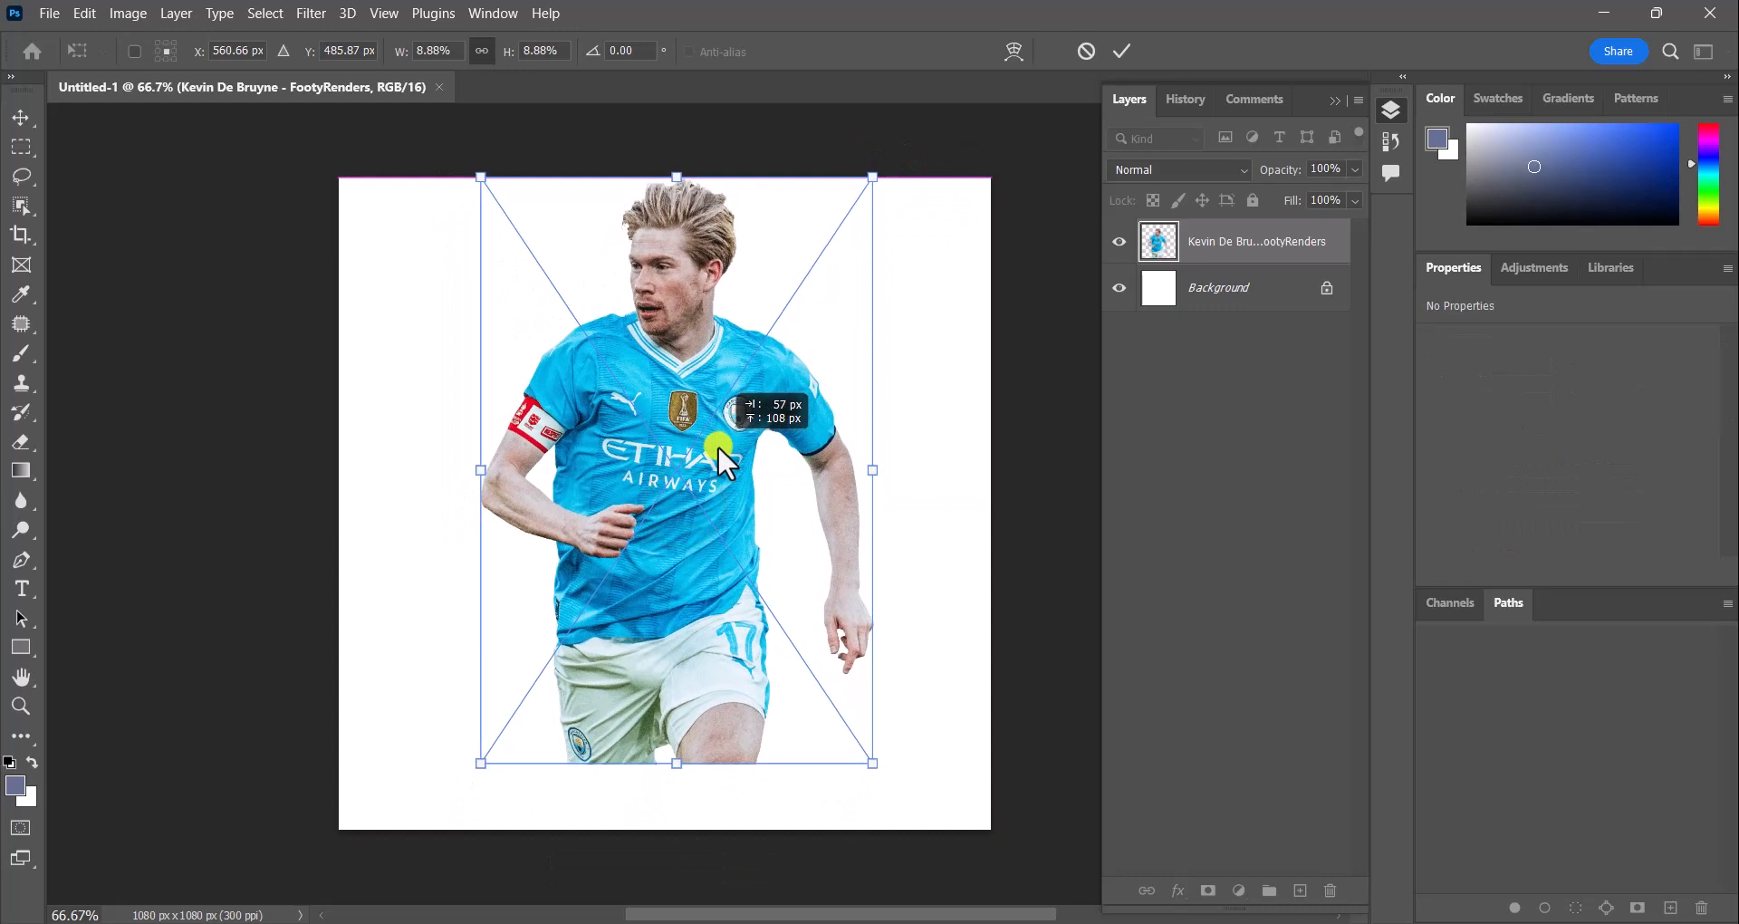
{"action": "left_click_drag", "start_coordinate": [869, 761], "coordinate": [903, 838]}
{"action": "left_click_drag", "start_coordinate": [780, 664], "coordinate": [745, 650]}
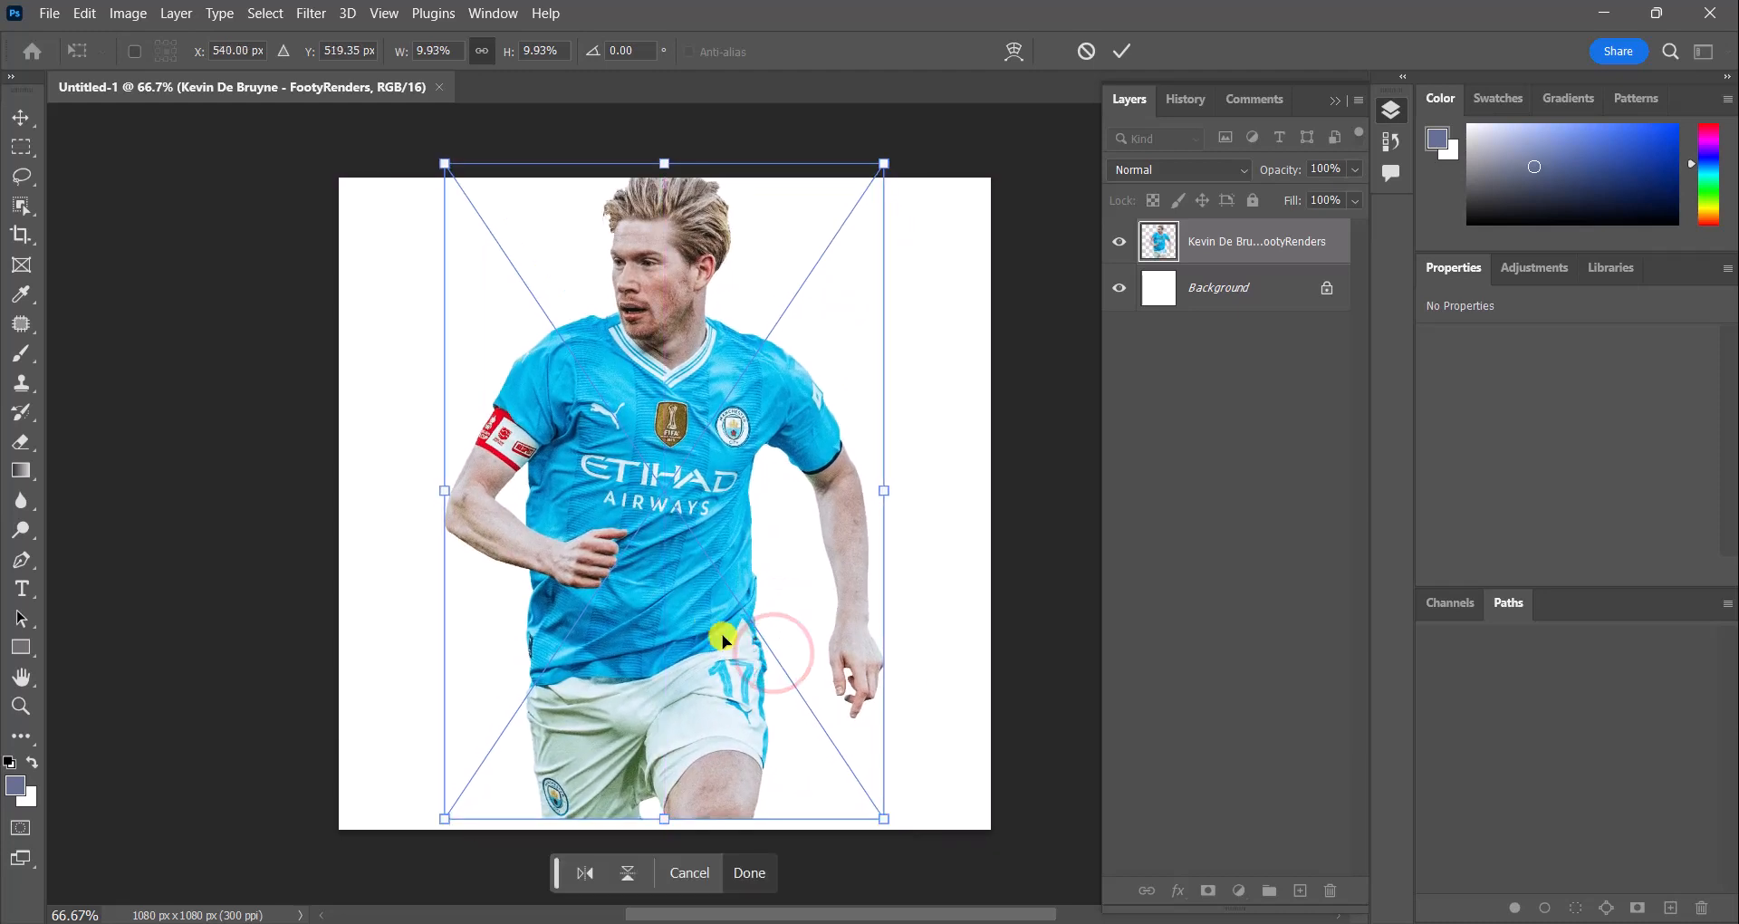
{"action": "left_click", "coordinate": [1121, 43]}
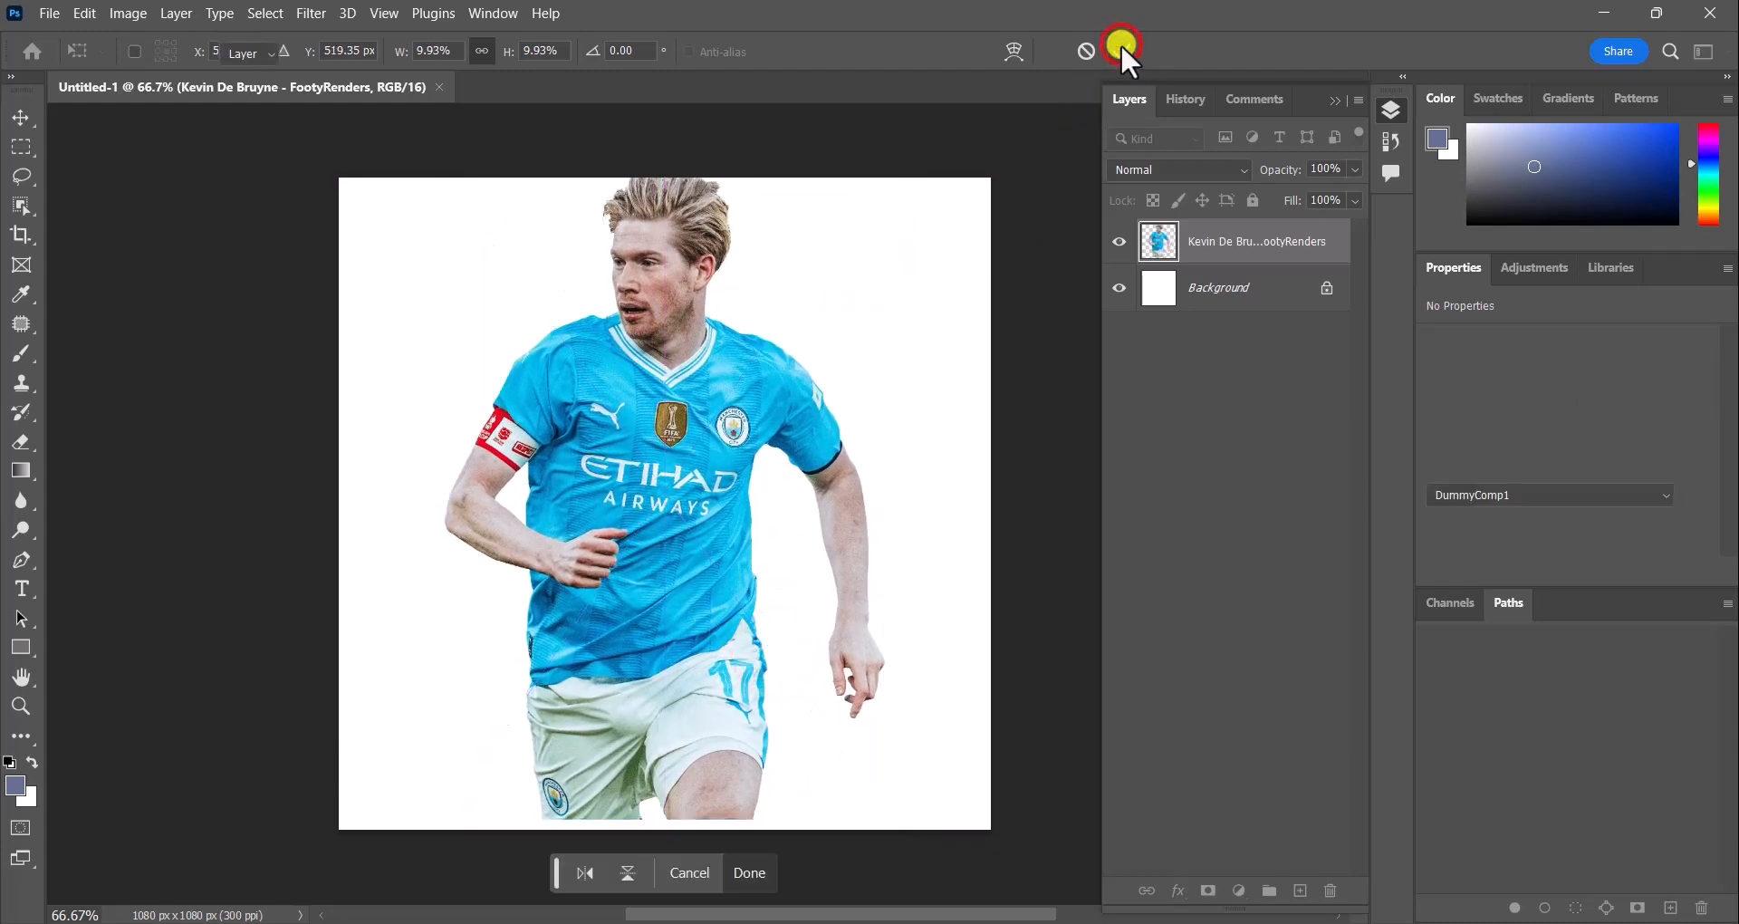
Shift the player slightly down and scale it down to about 694 x 1034 px
{"action": "left_click_drag", "start_coordinate": [684, 417], "coordinate": [699, 446]}
{"action": "key", "text": "ctrl+t"}
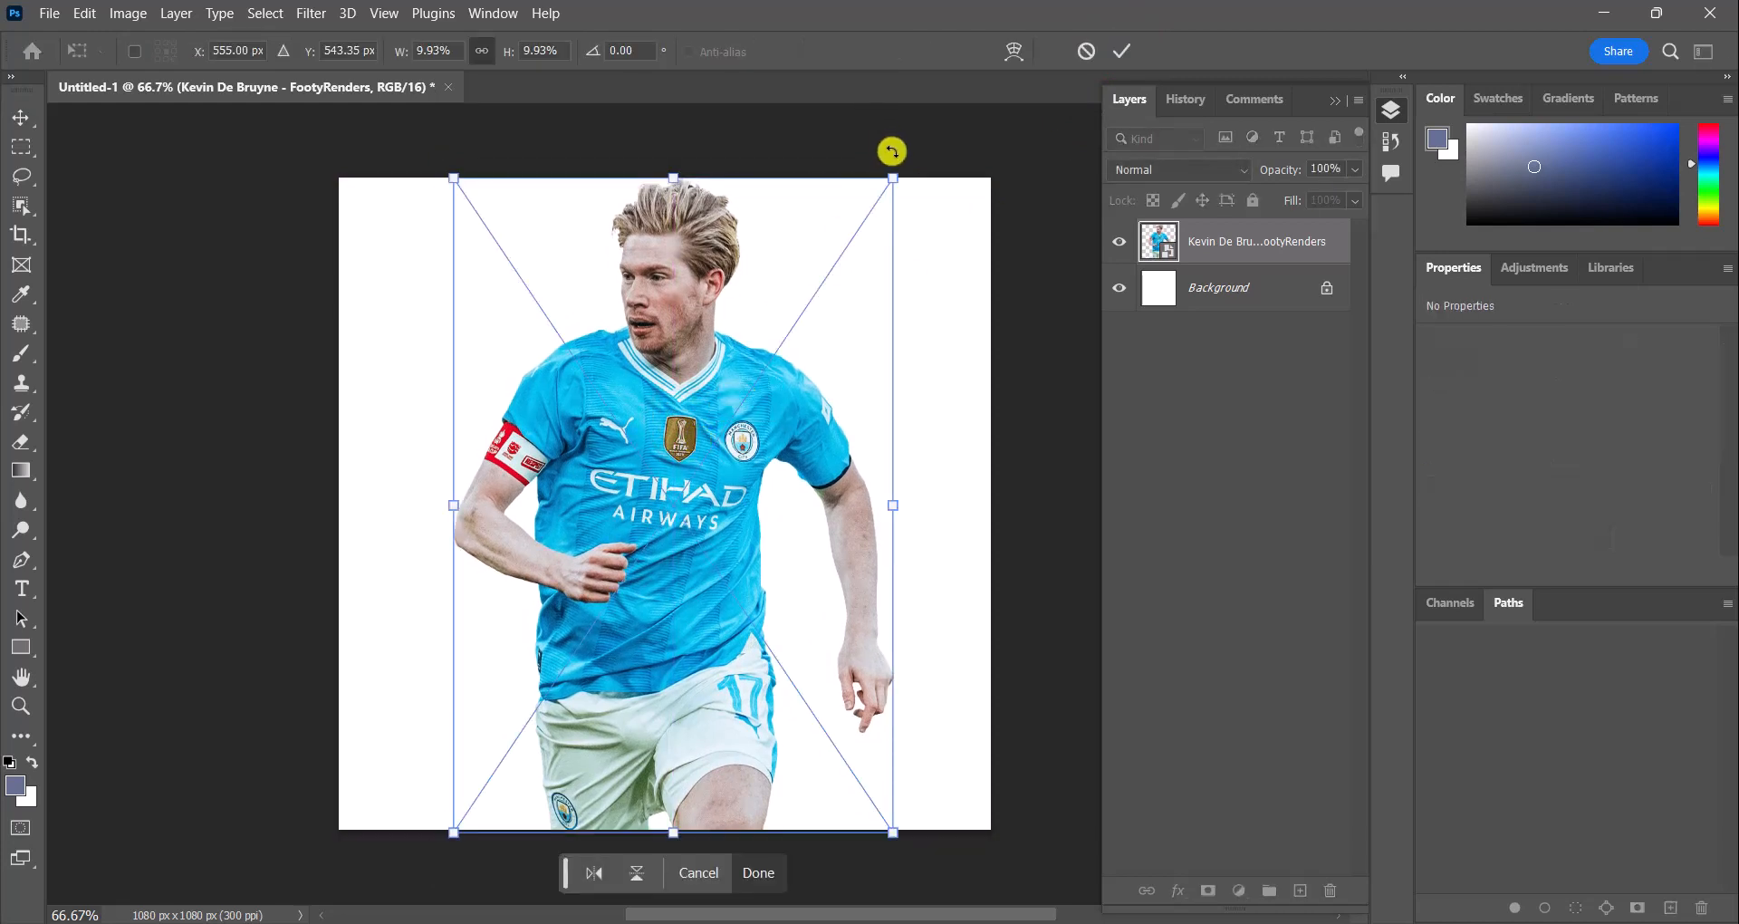
{"action": "left_click_drag", "start_coordinate": [895, 178], "coordinate": [875, 214]}
{"action": "mouse_move", "coordinate": [687, 413]}
{"action": "left_mouse_down"}
{"action": "mouse_move", "coordinate": [705, 411]}
{"action": "mouse_move", "coordinate": [688, 410]}
{"action": "left_mouse_up"}
{"action": "left_click", "coordinate": [759, 873]}
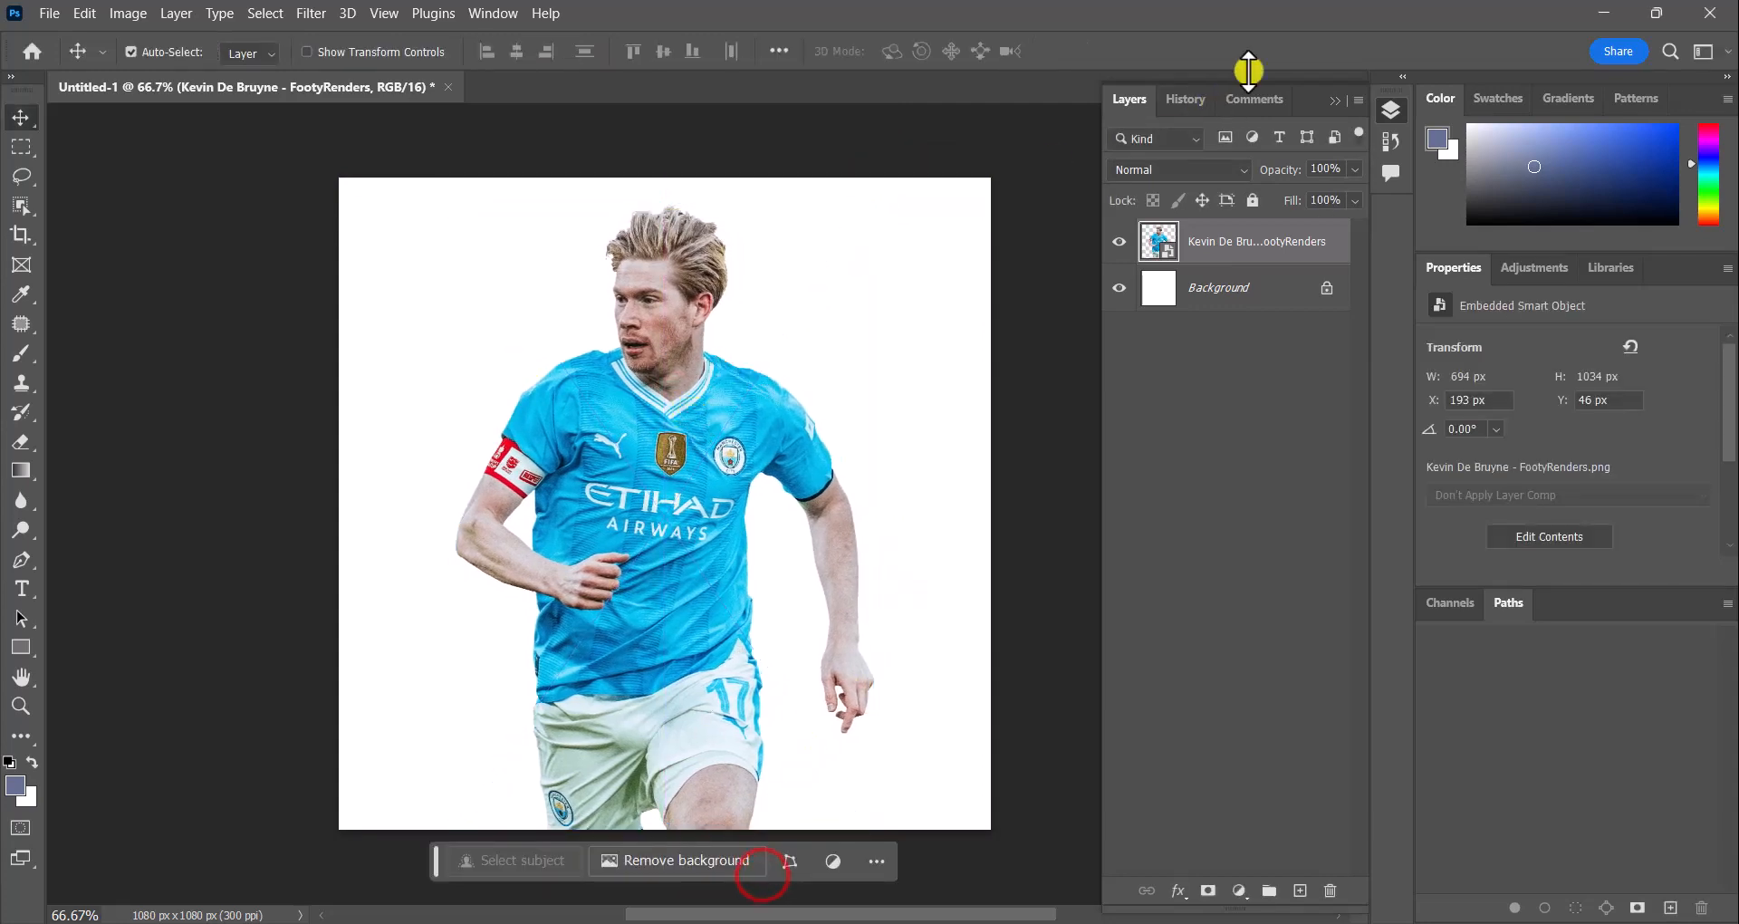
Open the blues_text_effect PSD from the 3D text effects folder
{"action": "double_click", "coordinate": [1485, 29]}
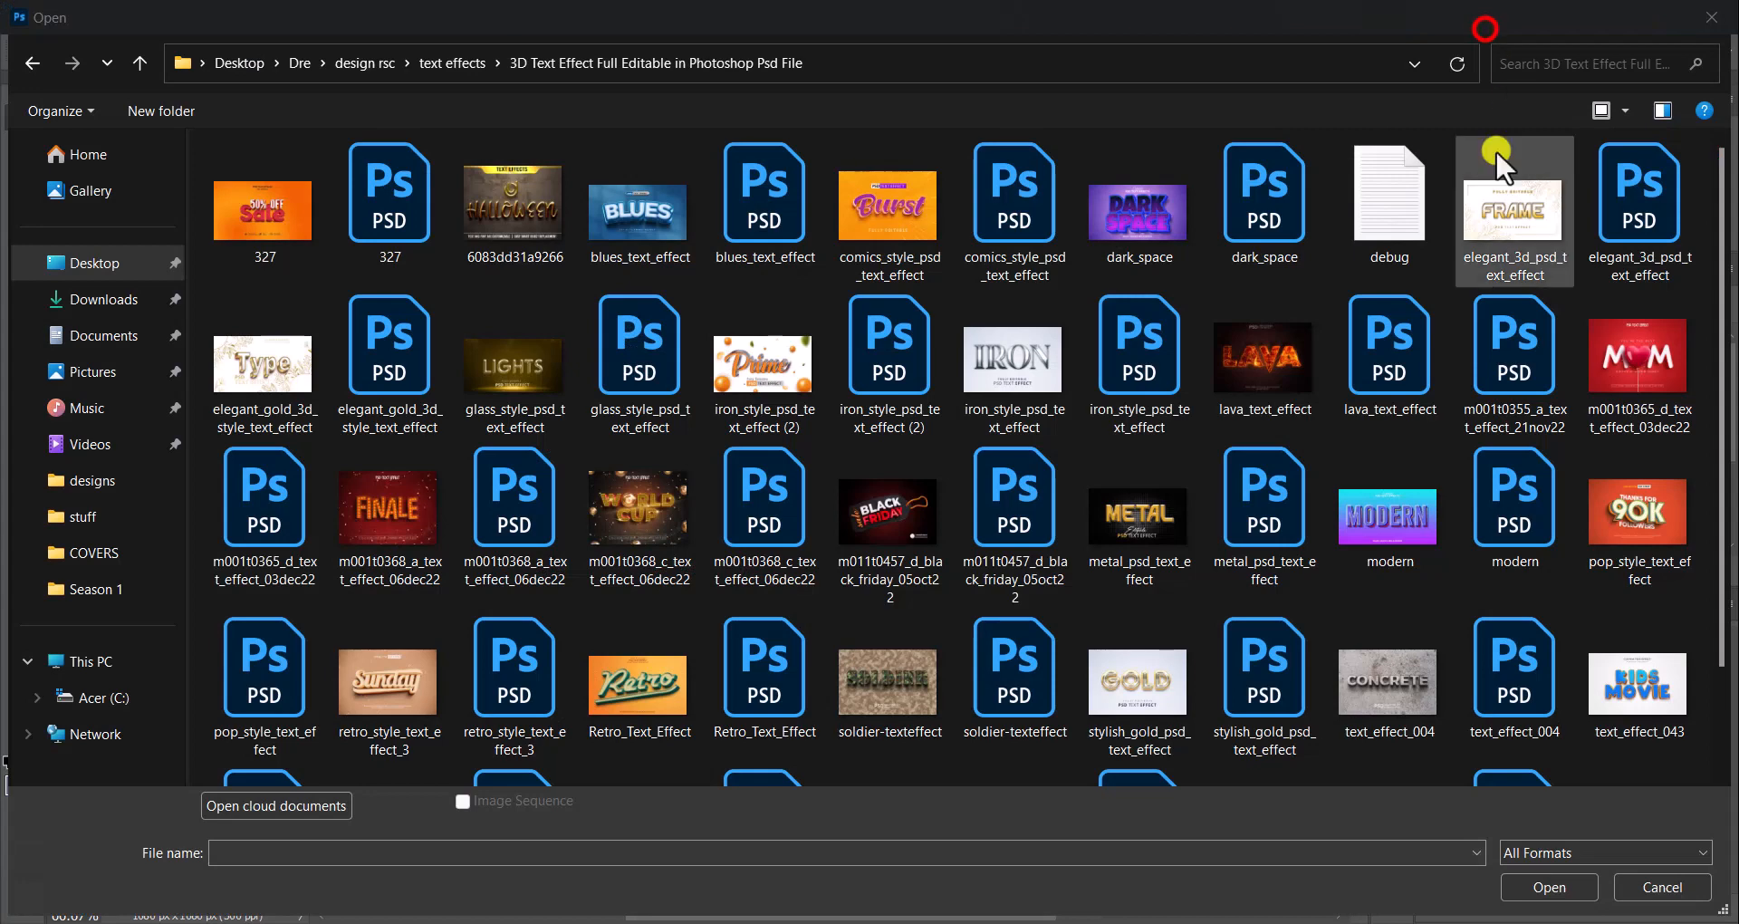
{"action": "left_click", "coordinate": [639, 201]}
{"action": "left_click", "coordinate": [742, 214]}
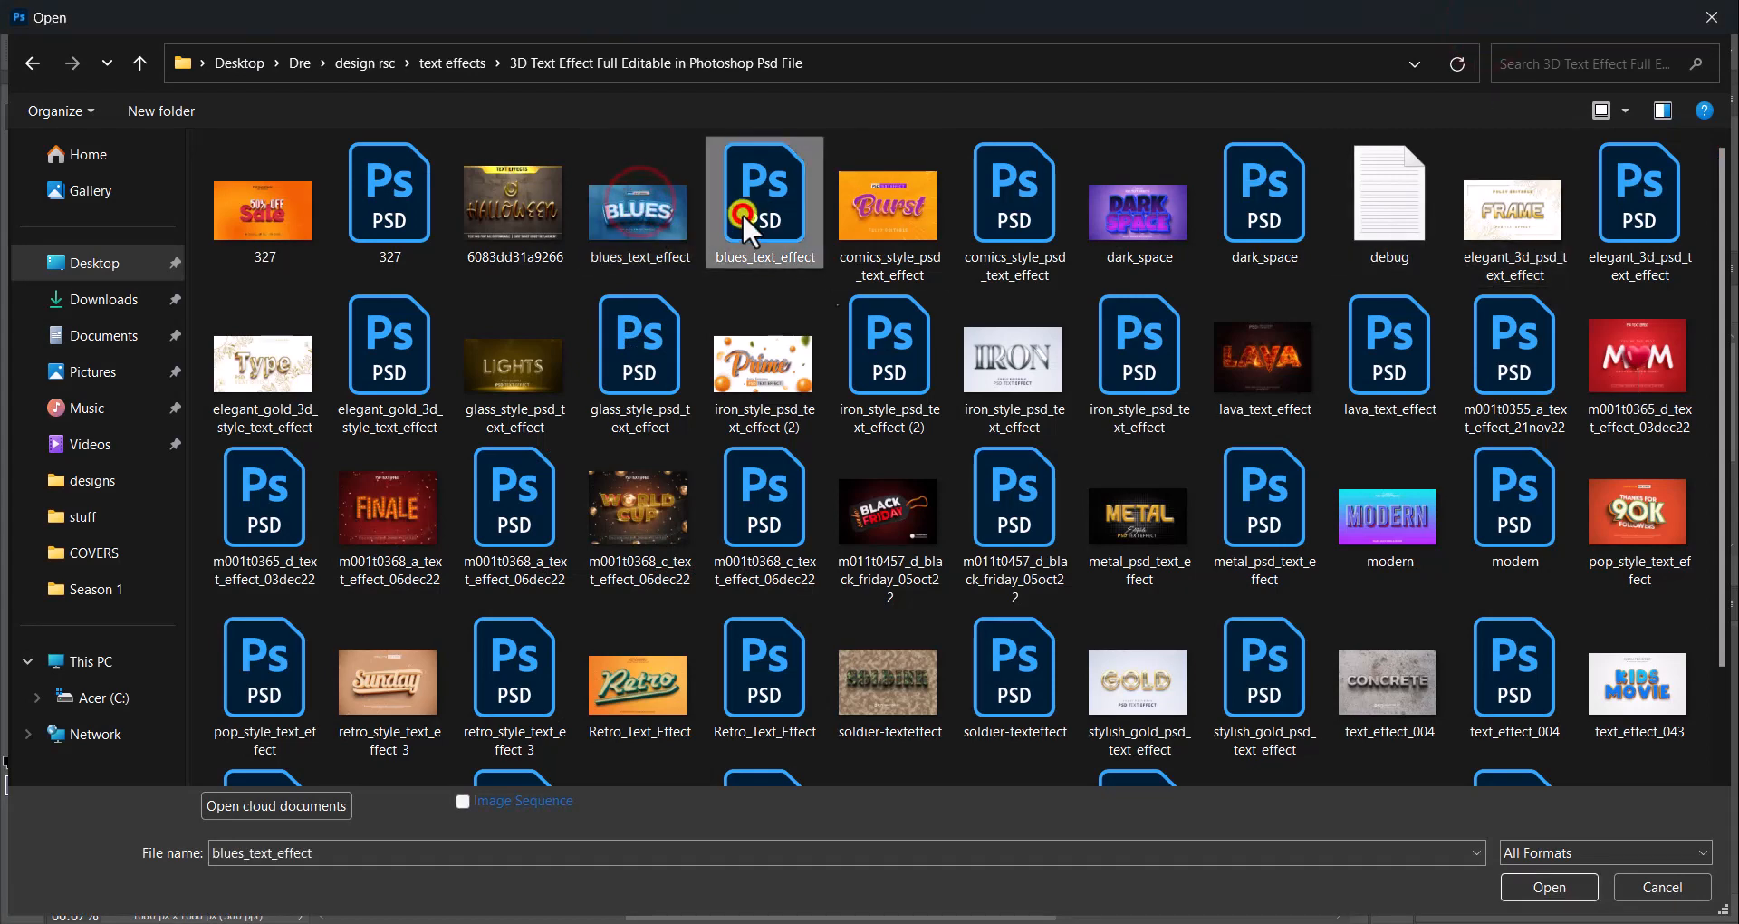
{"action": "left_click", "coordinate": [1542, 890]}
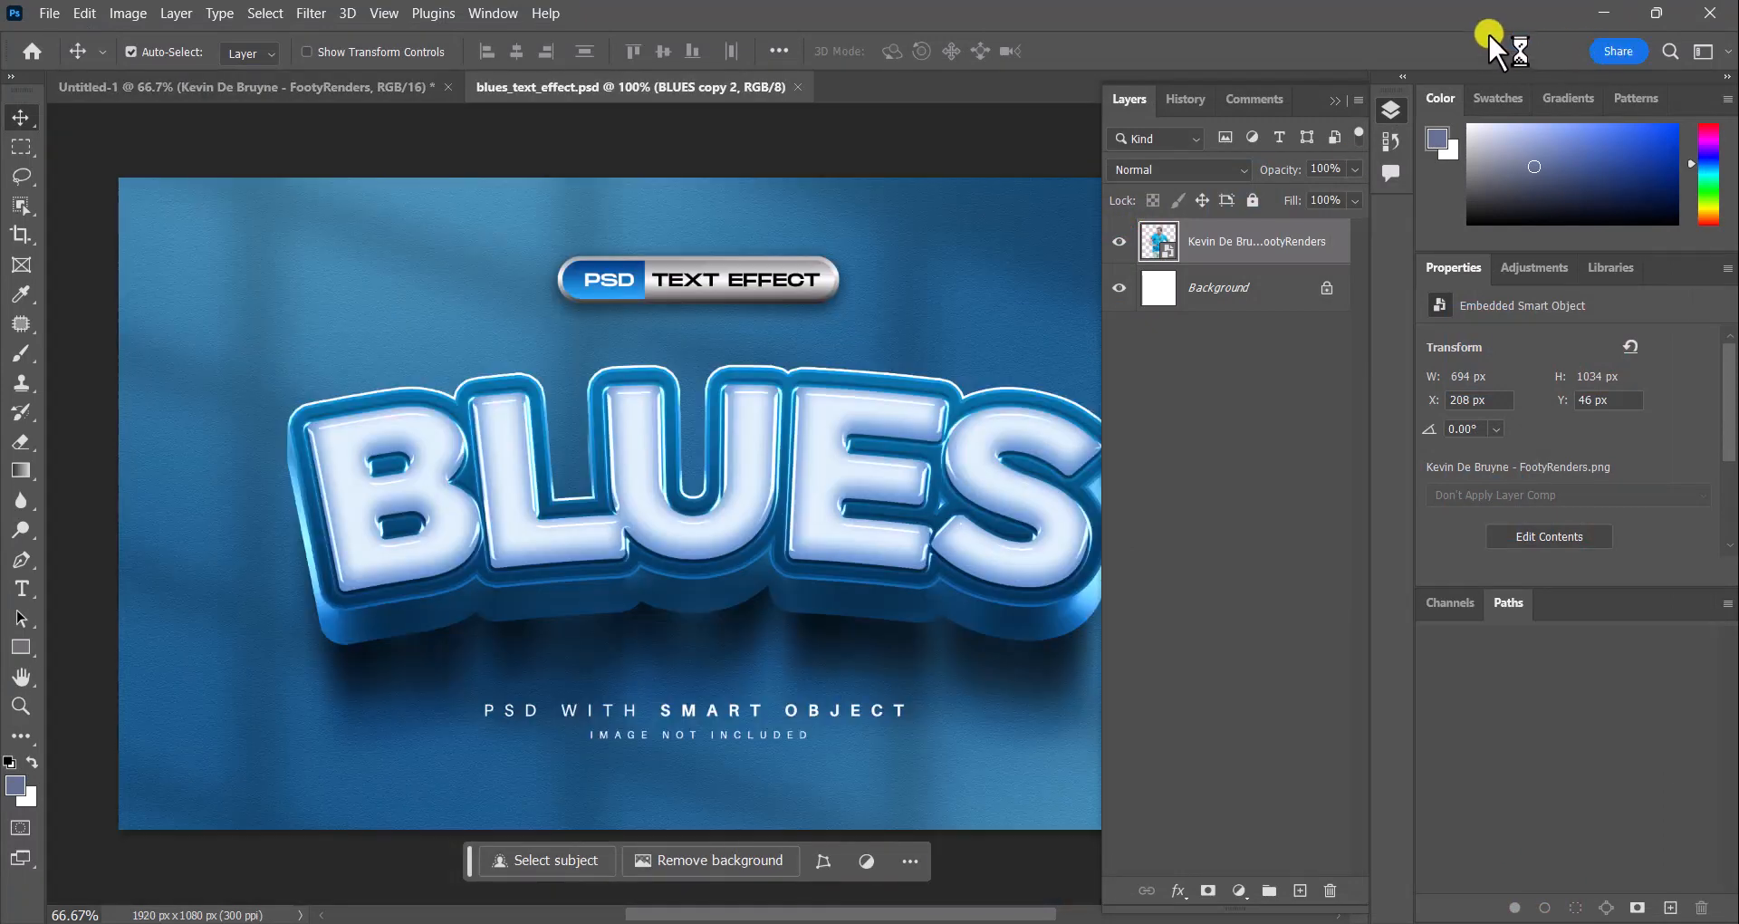
Check the visibility of the text effect's upper layers and open the contents of the ">> CLick to Change Text" smart object
{"action": "scroll", "coordinate": [917, 348], "scroll_direction": "down", "scroll_amount": 3}
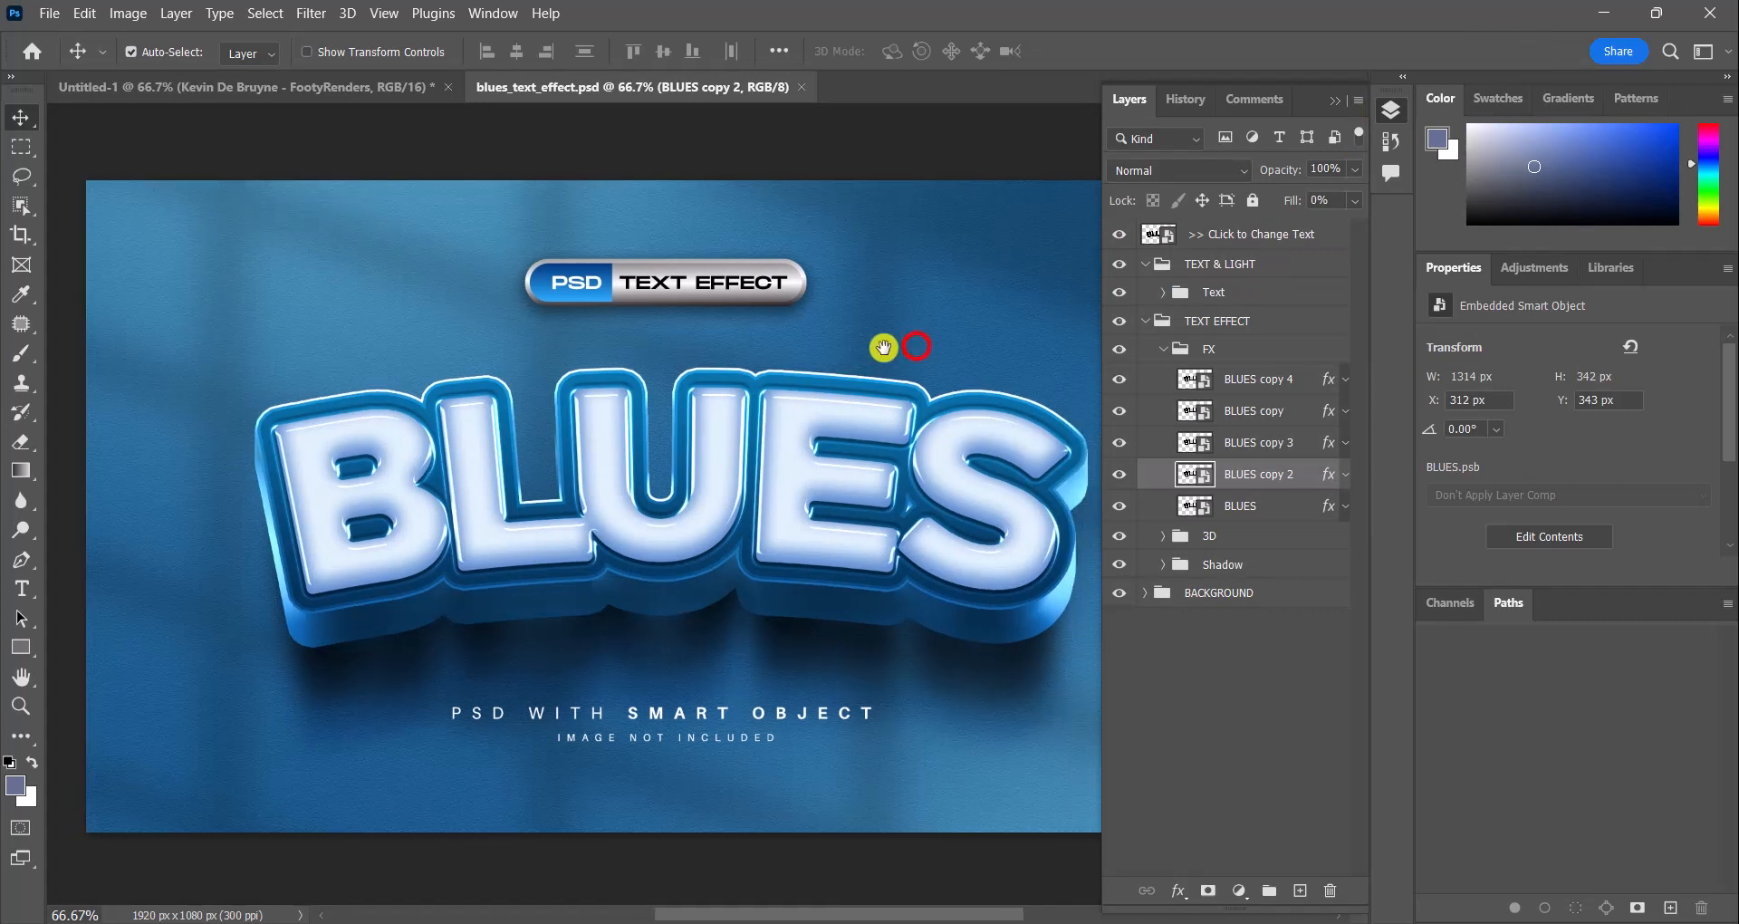
{"action": "scroll", "coordinate": [892, 385], "scroll_direction": "right", "scroll_amount": 2}
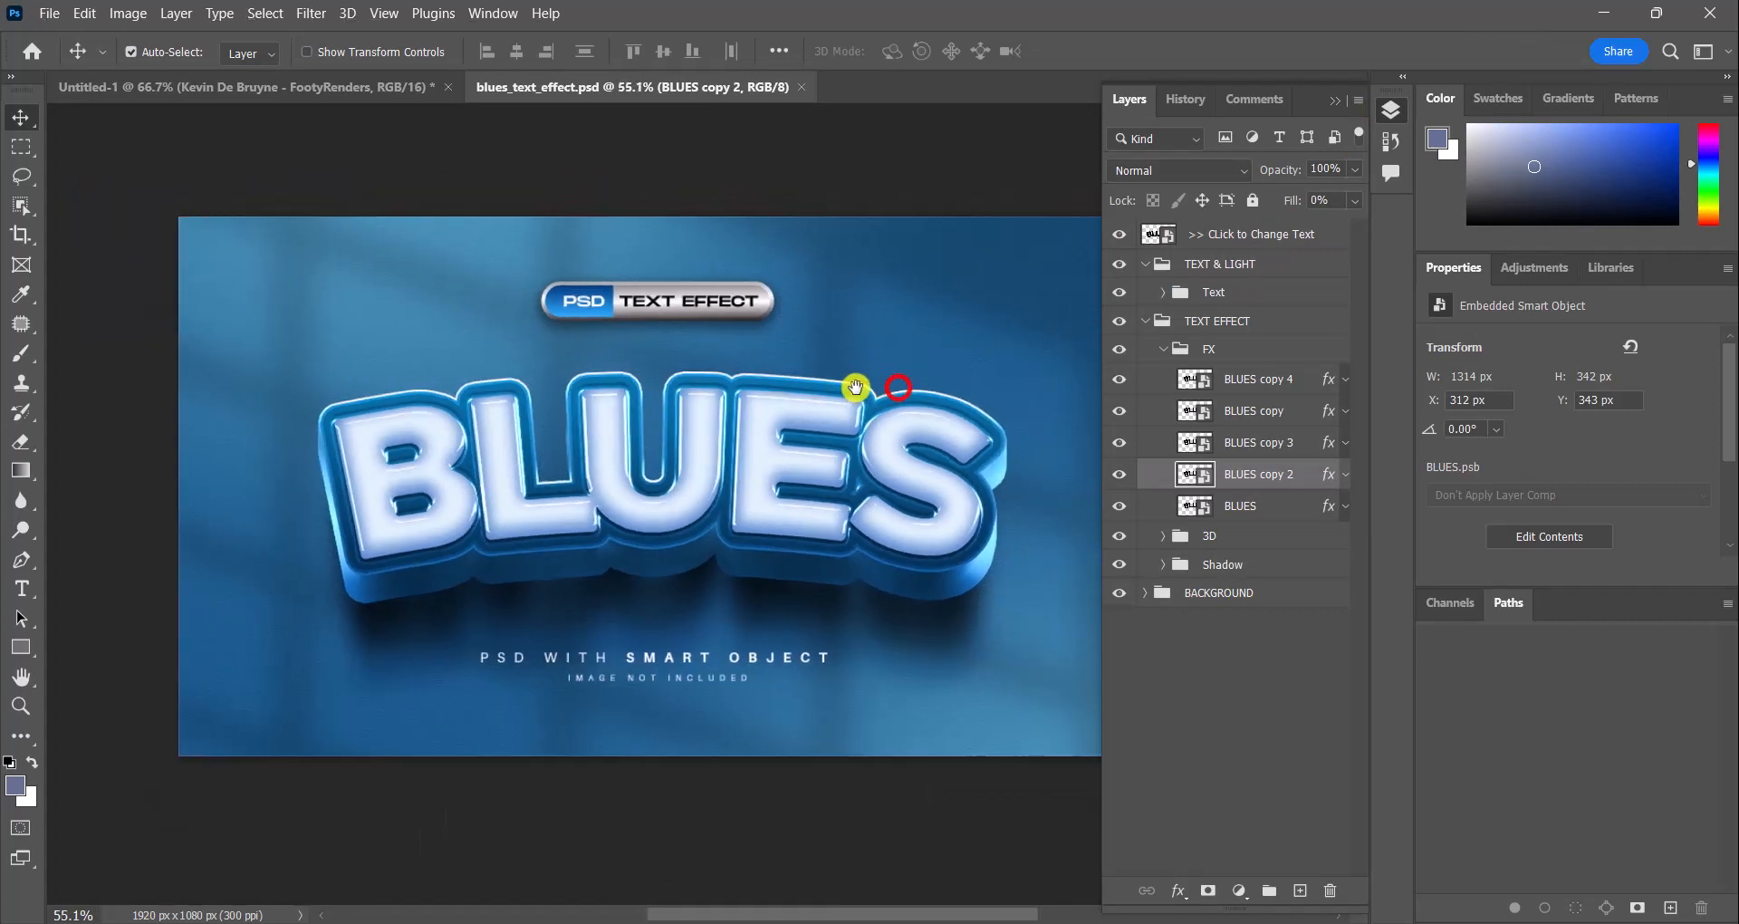
{"action": "left_click", "coordinate": [1121, 235]}
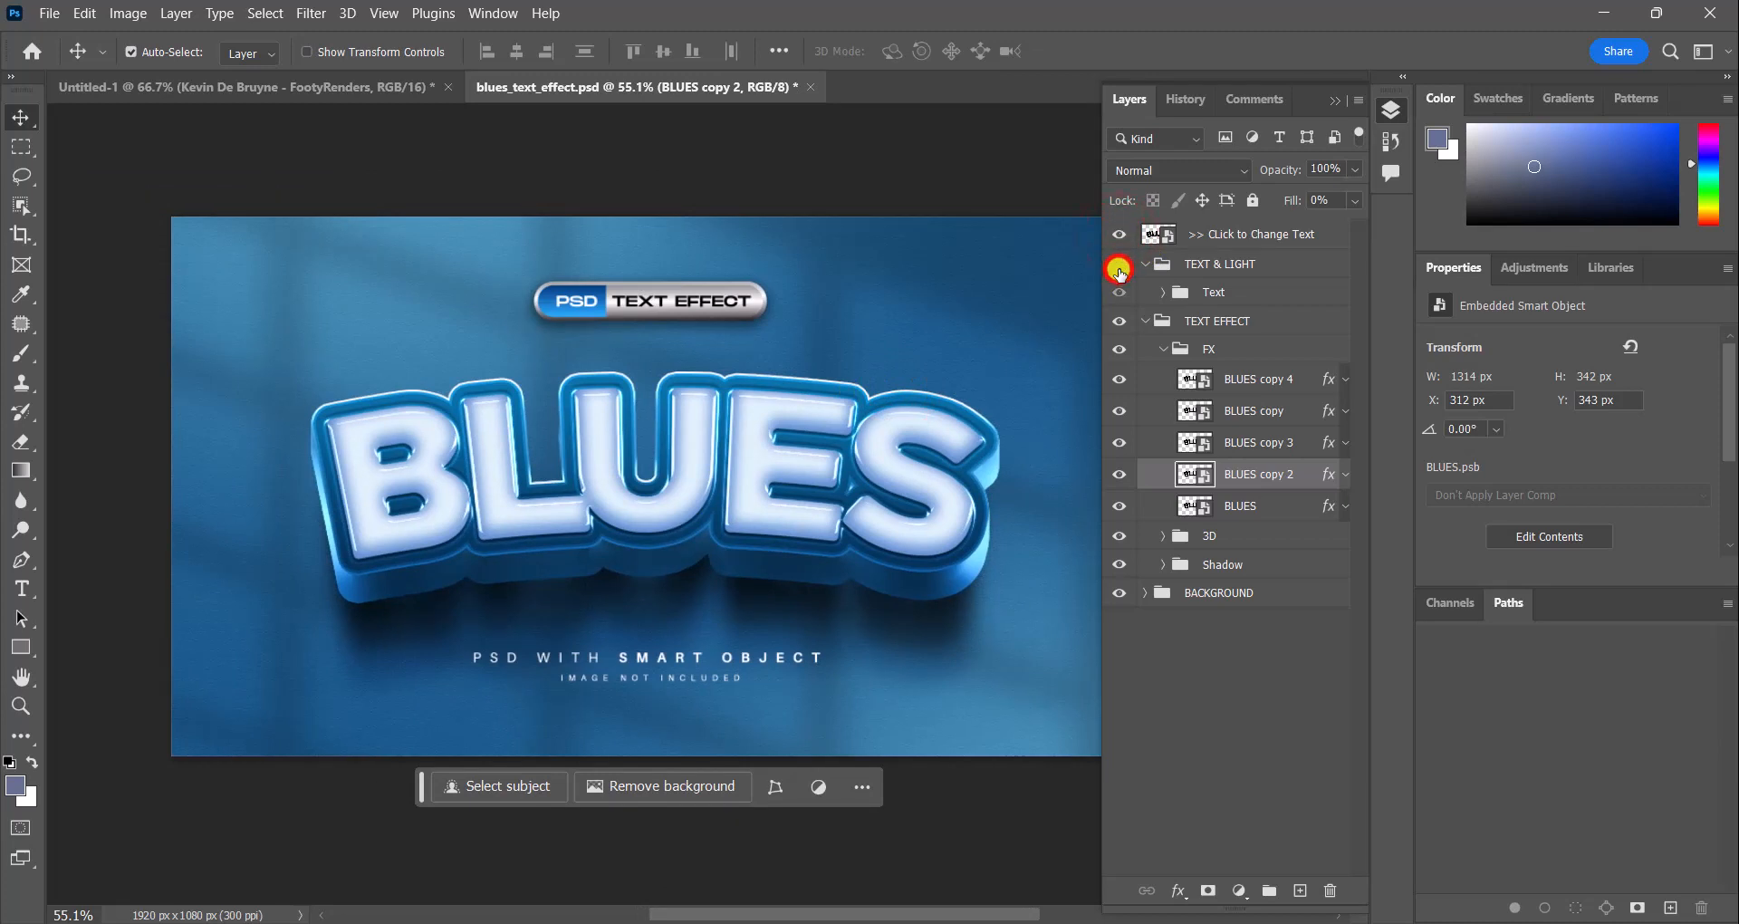
{"action": "left_click", "coordinate": [1464, 34]}
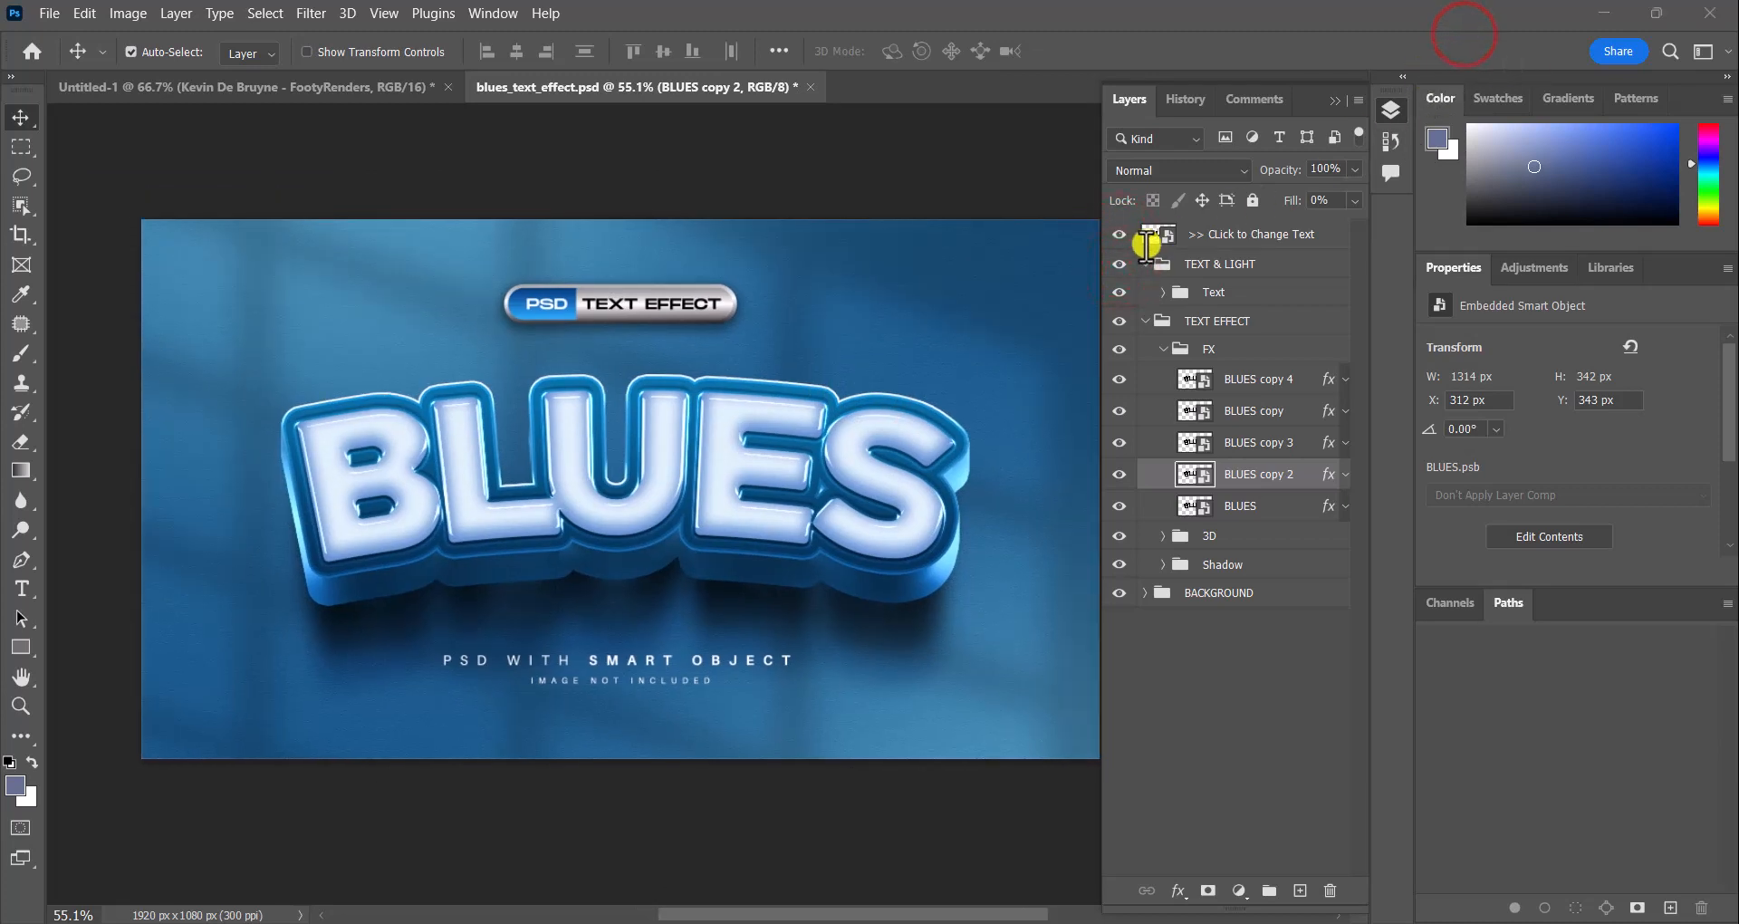
{"action": "left_click", "coordinate": [1148, 241]}
{"action": "double_click", "coordinate": [1160, 239]}
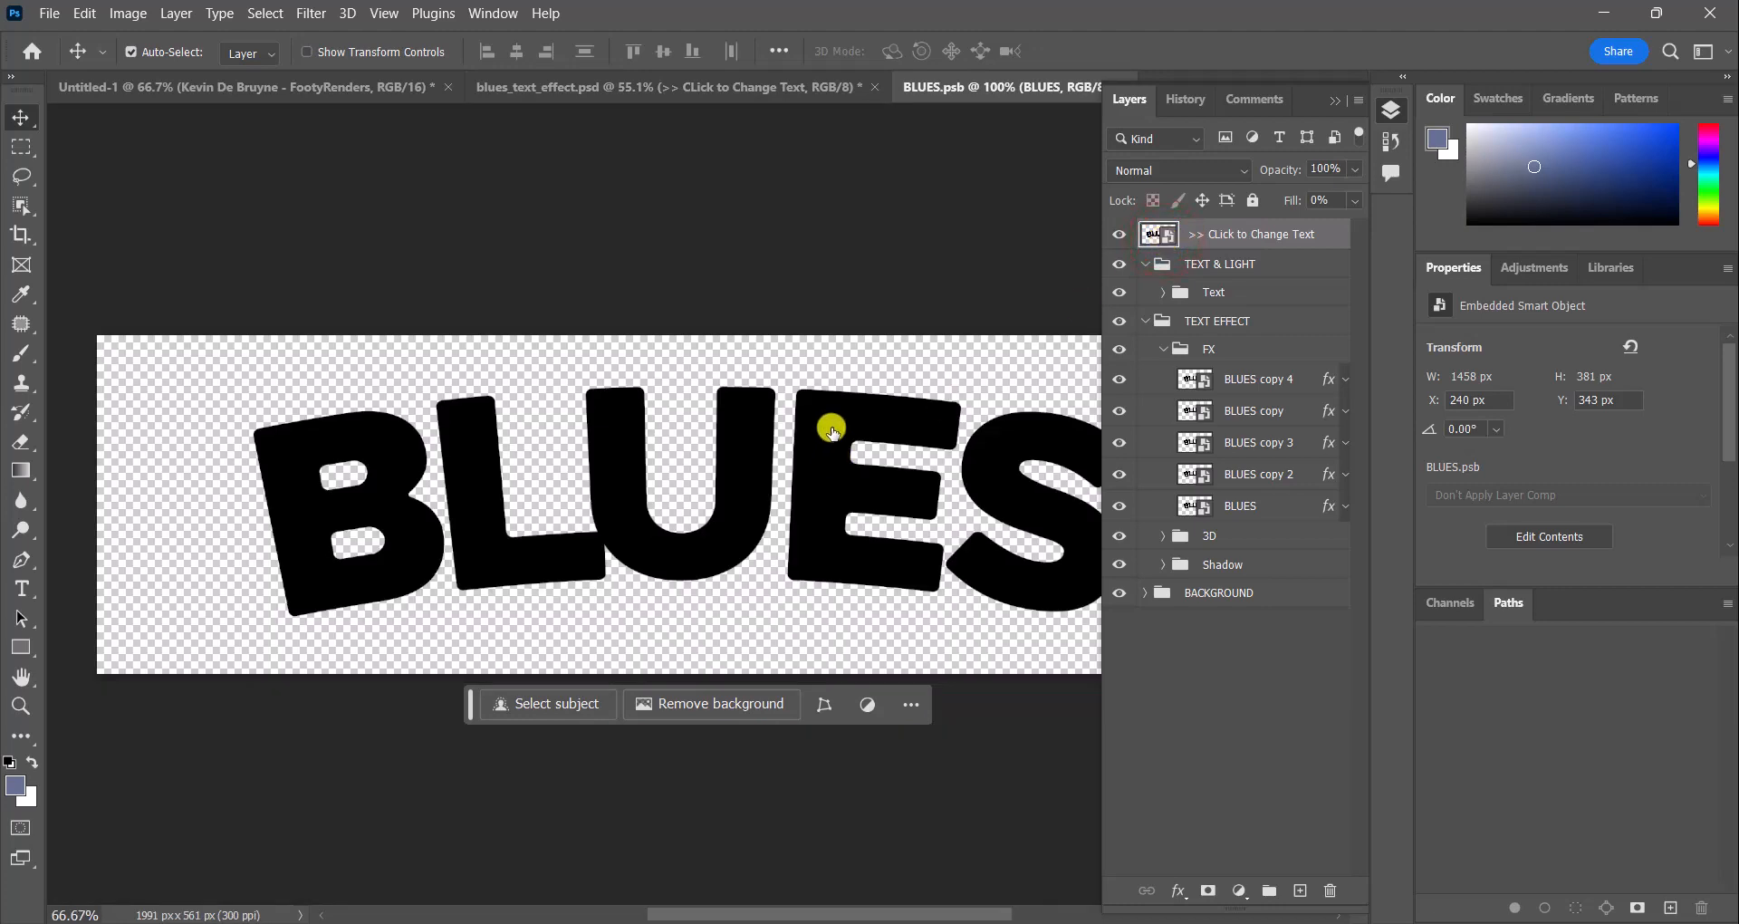
Open the BLUES text for editing and replace its missing Heavitas font with the default font
{"action": "left_click_drag", "start_coordinate": [835, 441], "coordinate": [757, 437]}
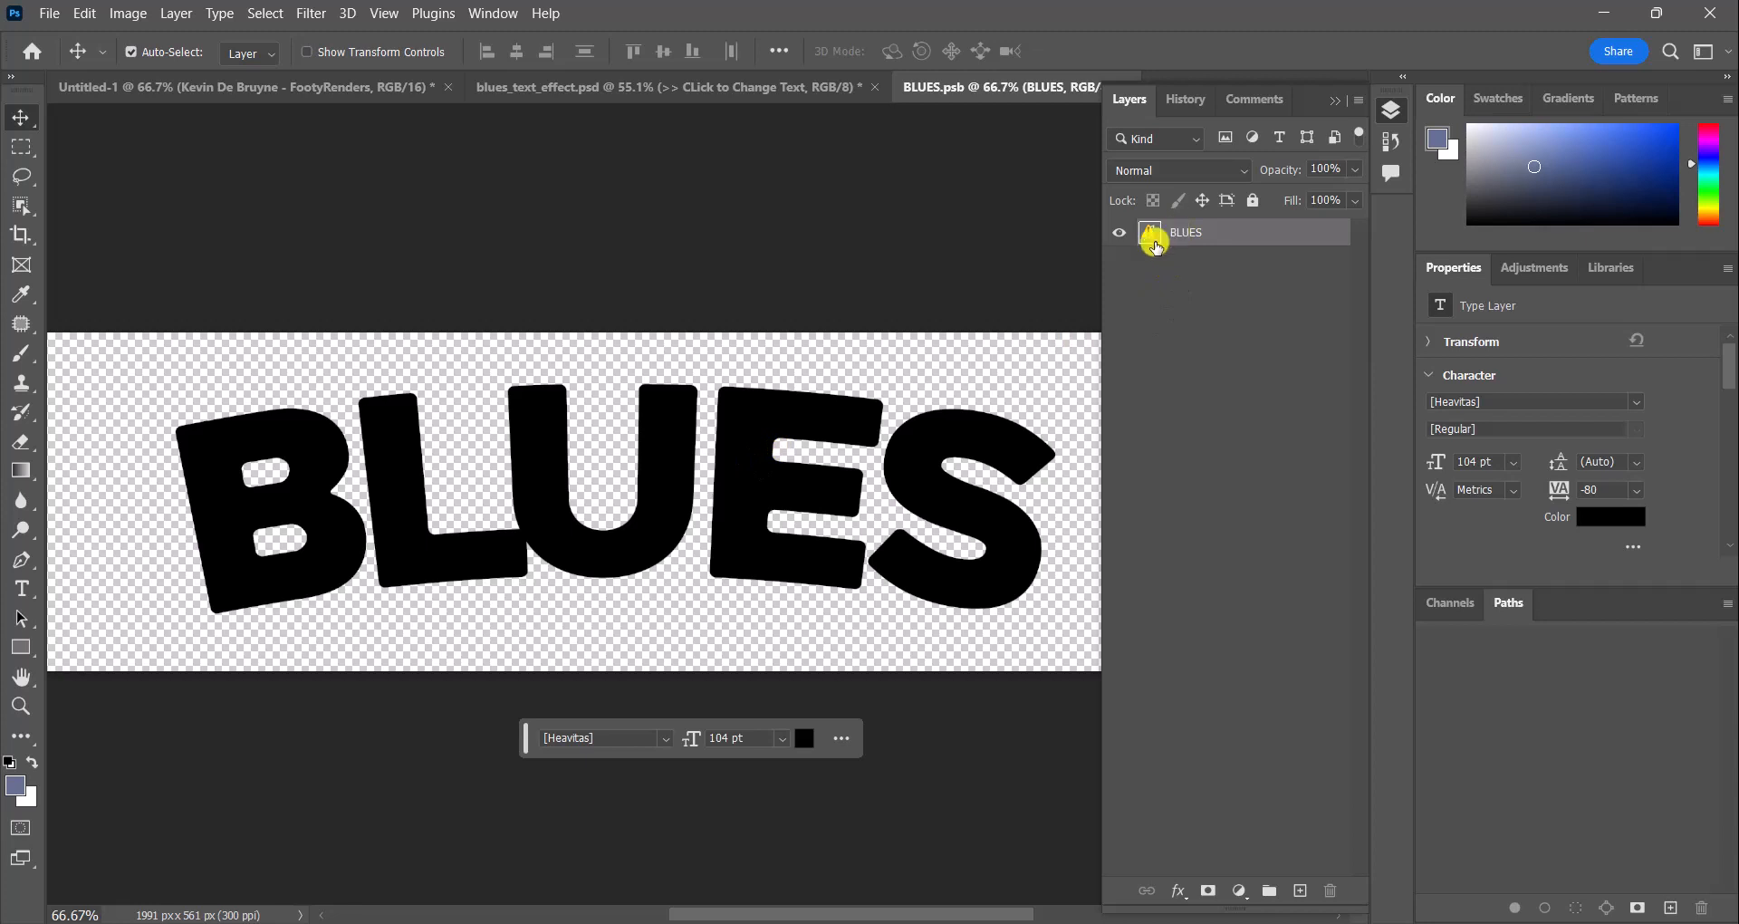
{"action": "double_click", "coordinate": [737, 431]}
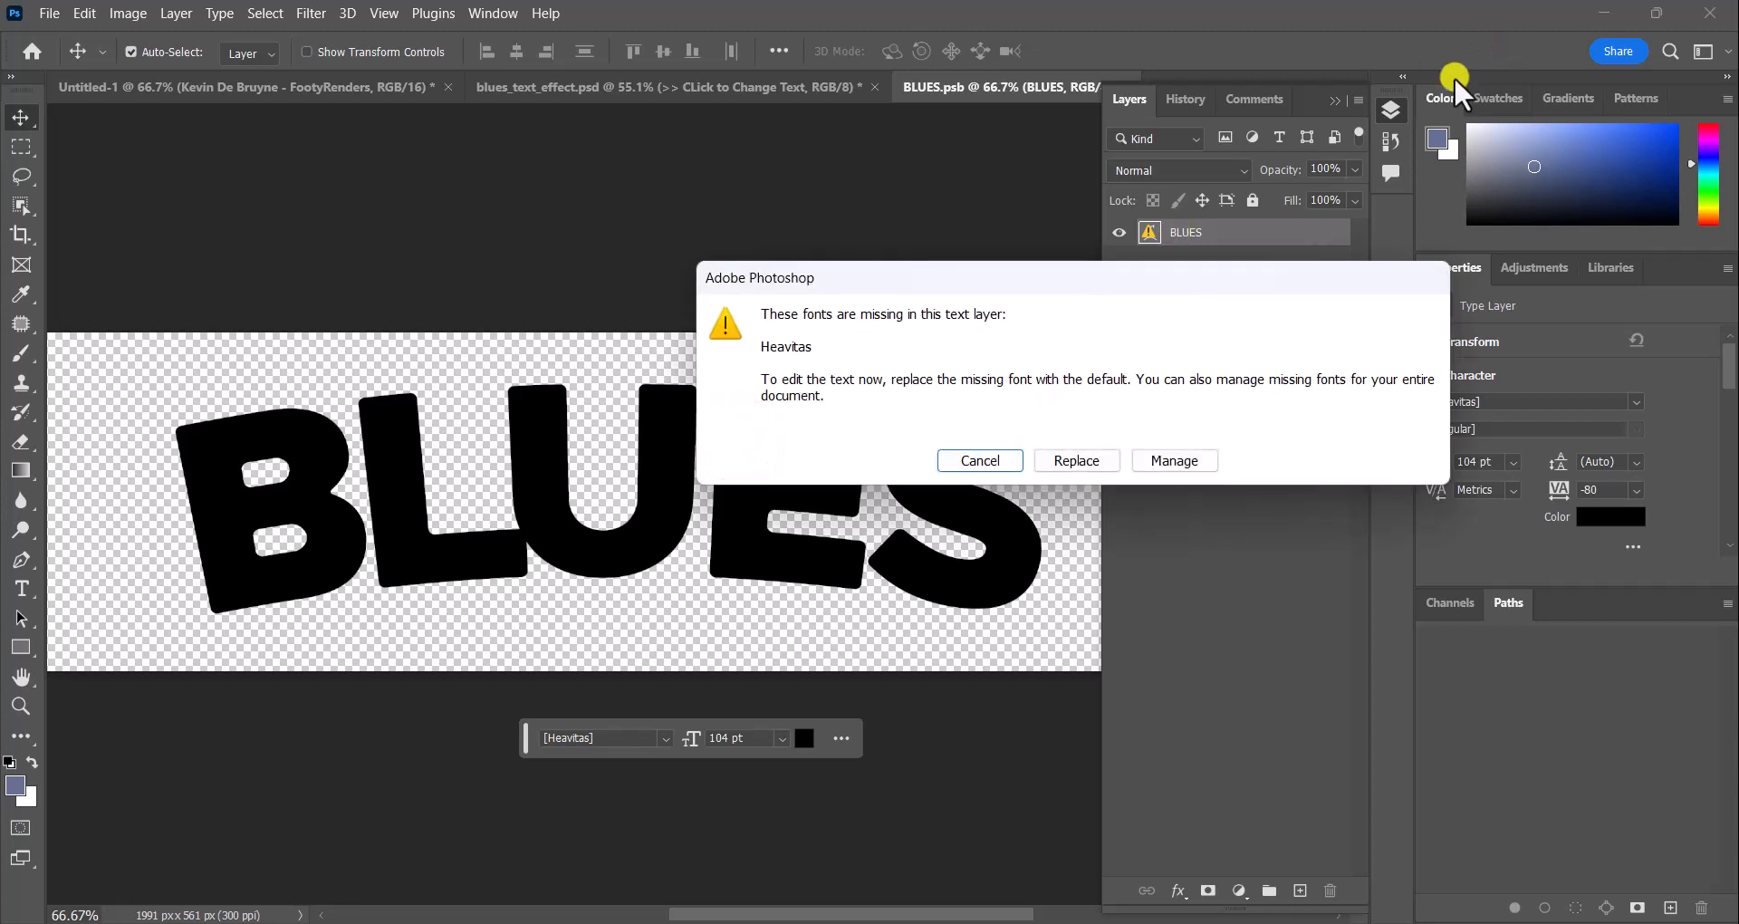
{"action": "left_click", "coordinate": [1092, 460]}
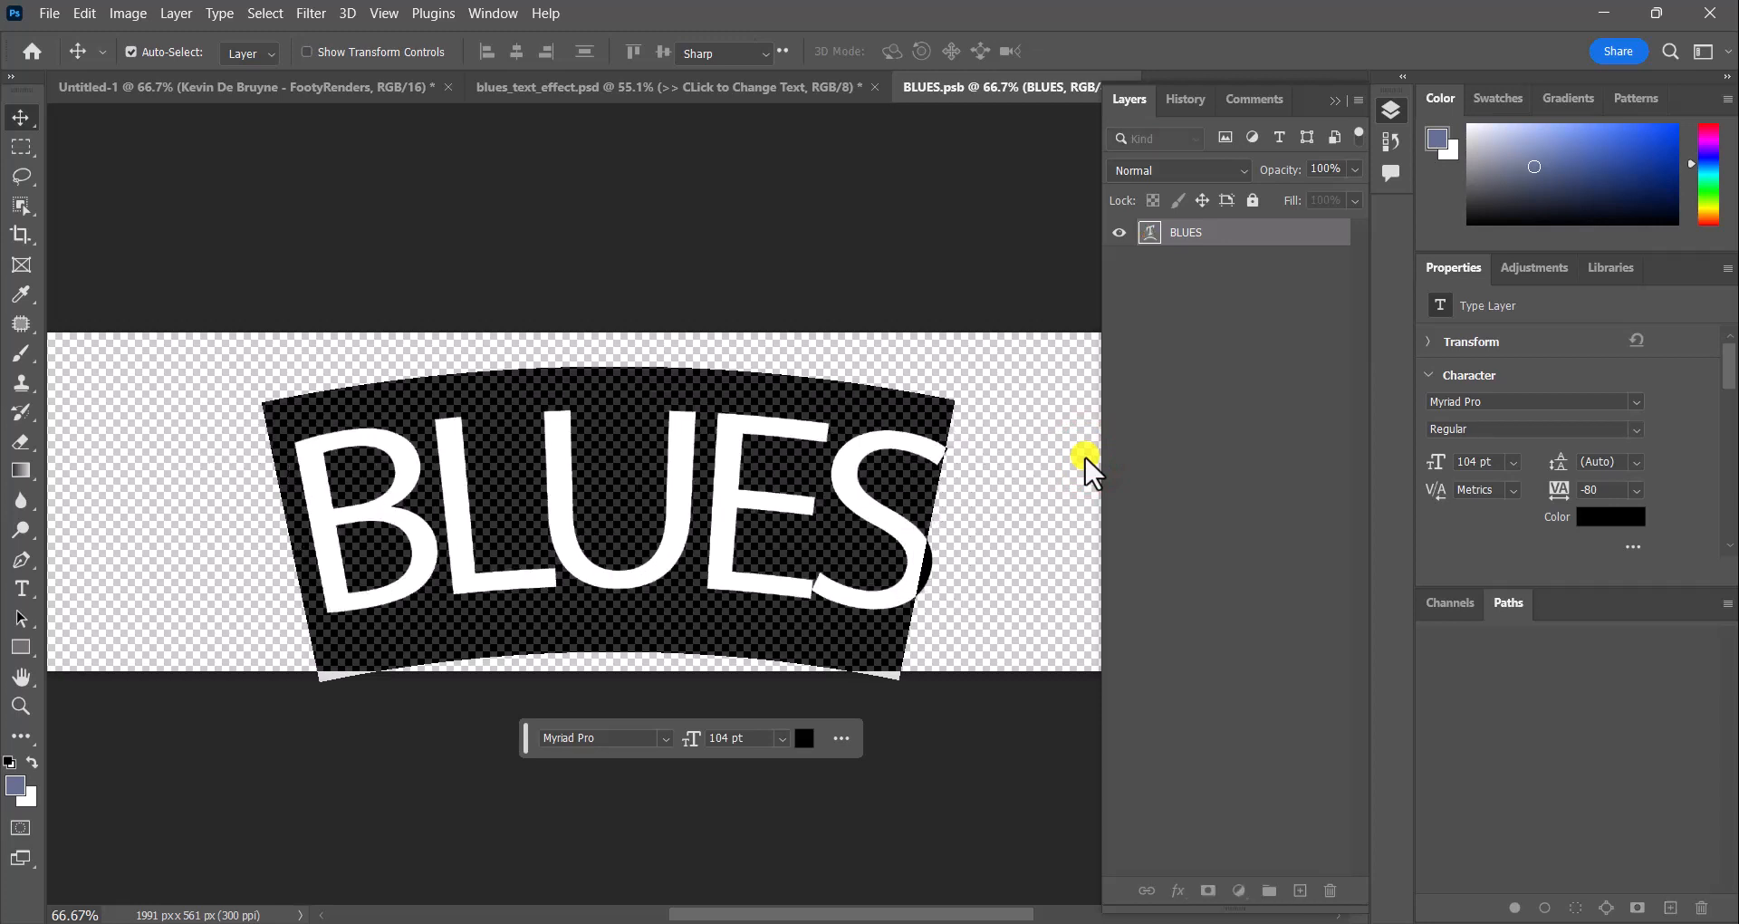
Set the BLUES text's font to Luckiest Guy and its tracking to 0
{"action": "key", "text": "t"}
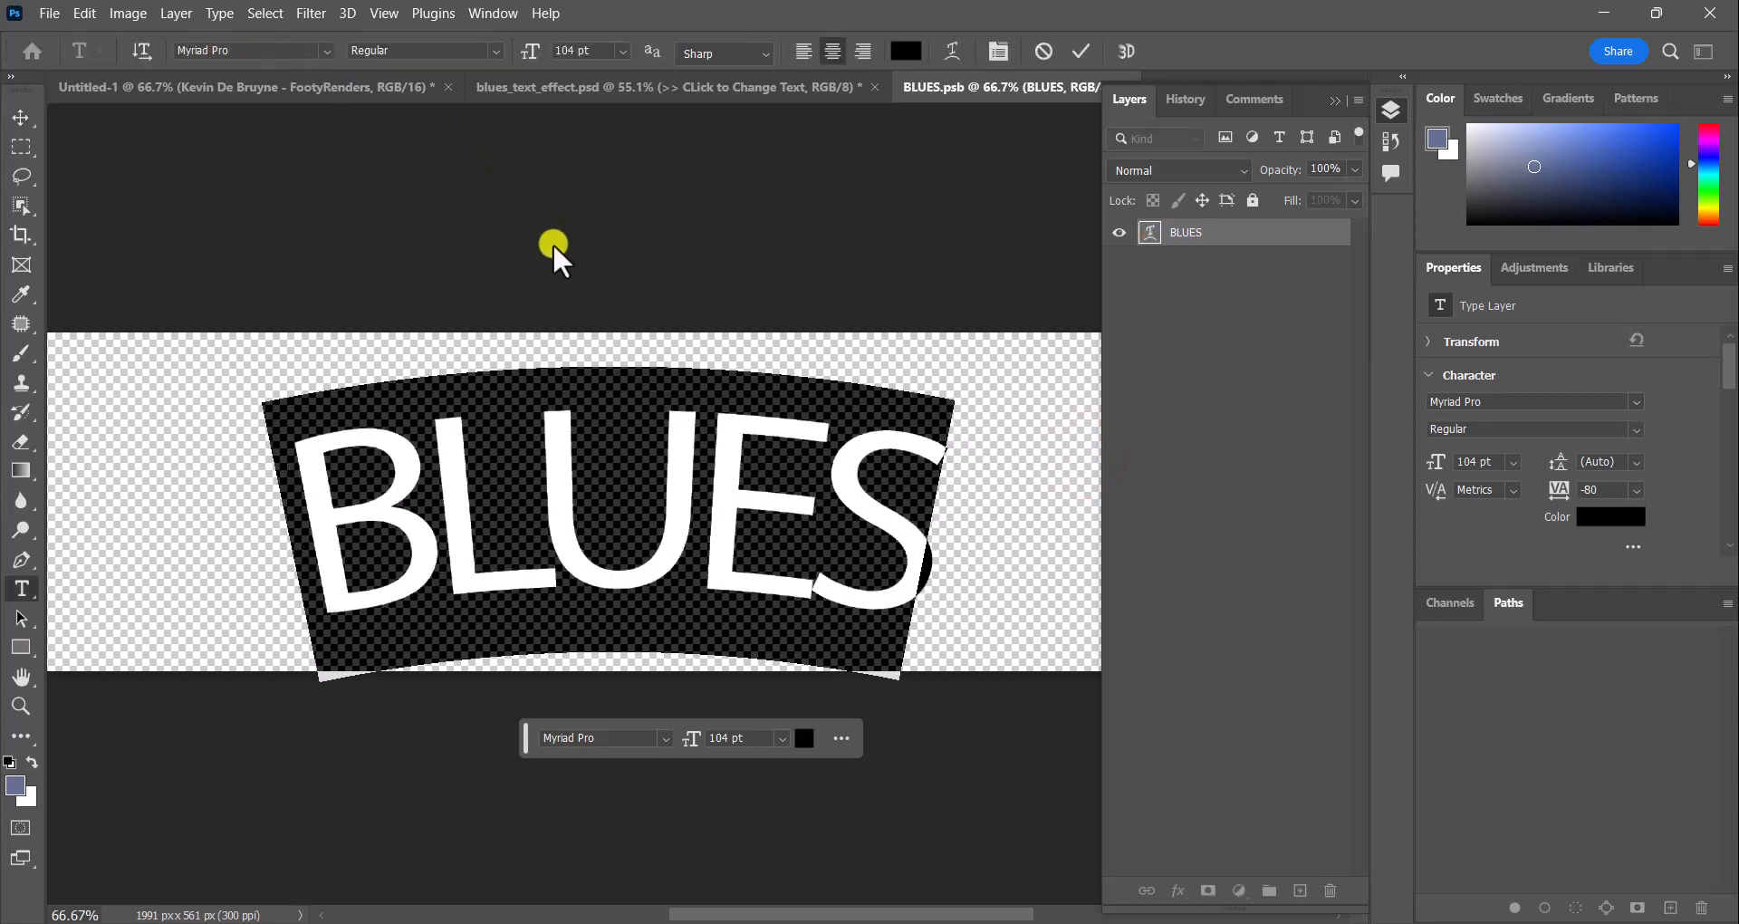
{"action": "left_click", "coordinate": [326, 51]}
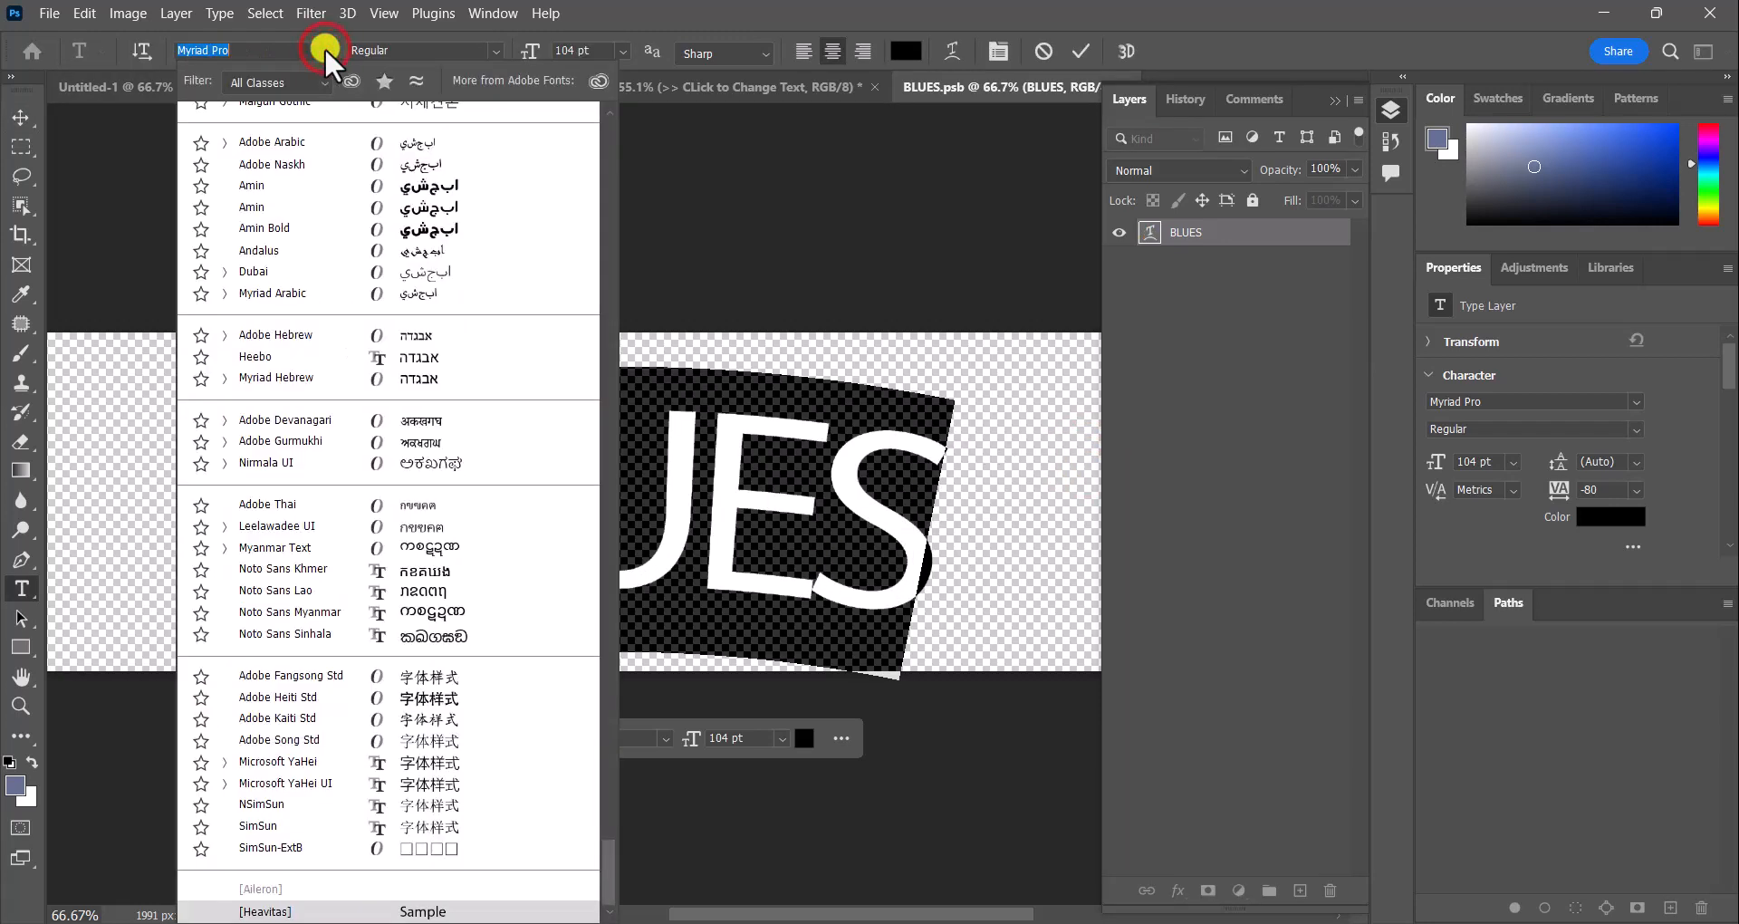
{"action": "scroll", "coordinate": [325, 288], "scroll_direction": "up", "scroll_amount": 3}
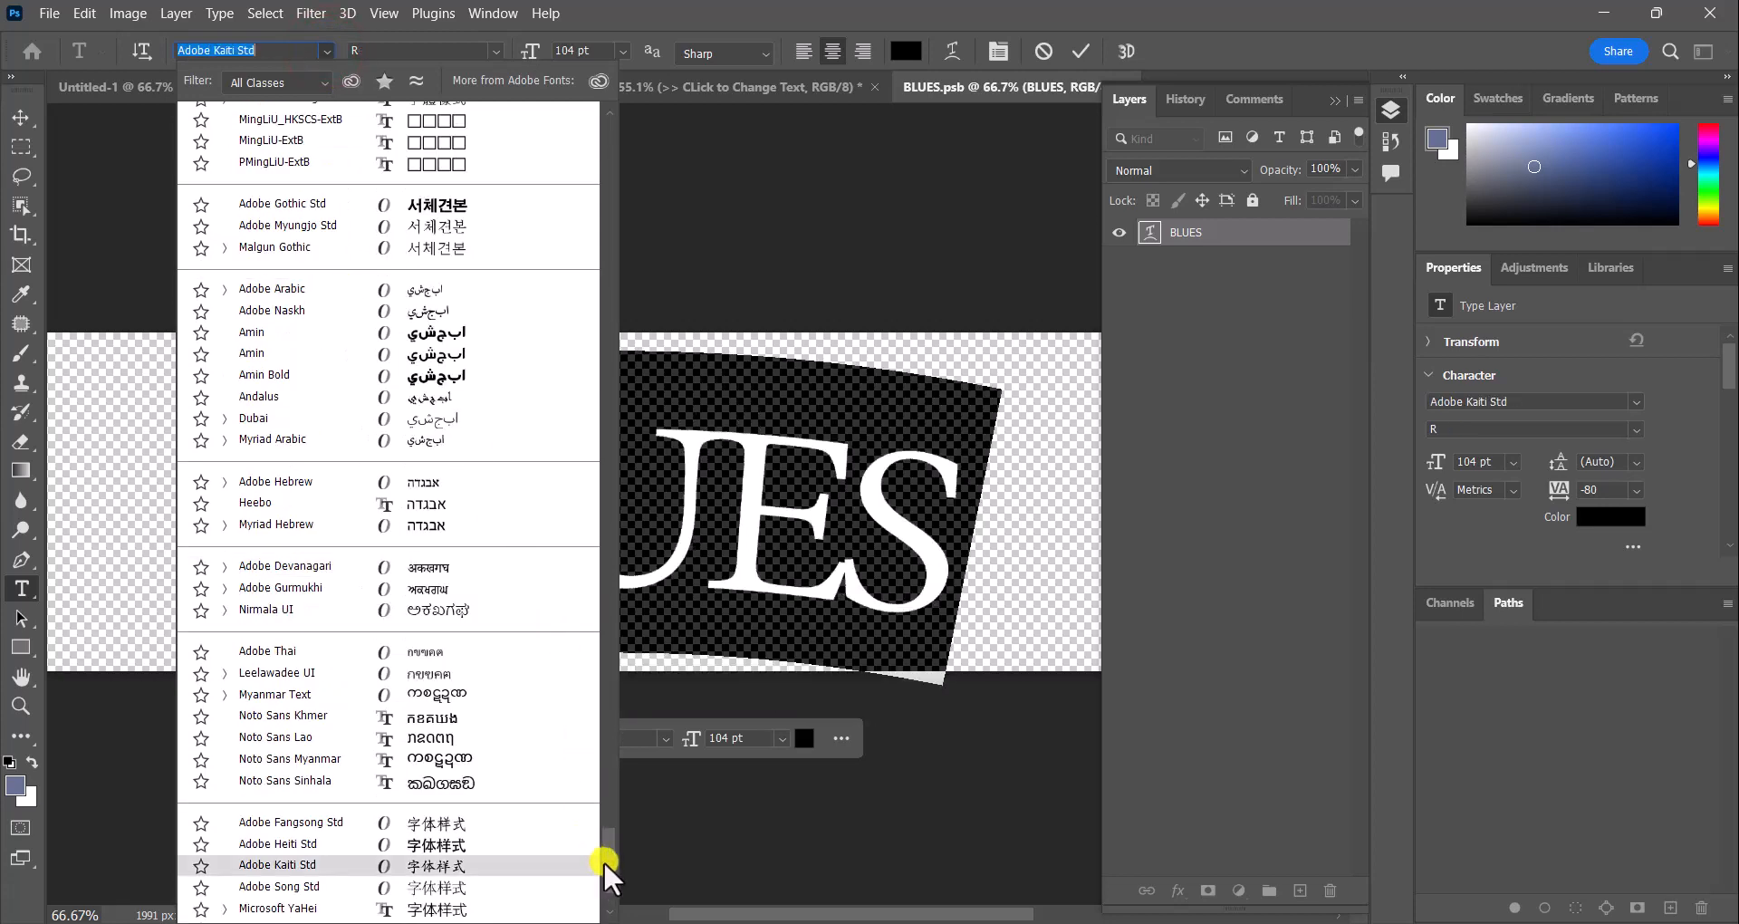
{"action": "left_click_drag", "start_coordinate": [601, 865], "coordinate": [609, 128]}
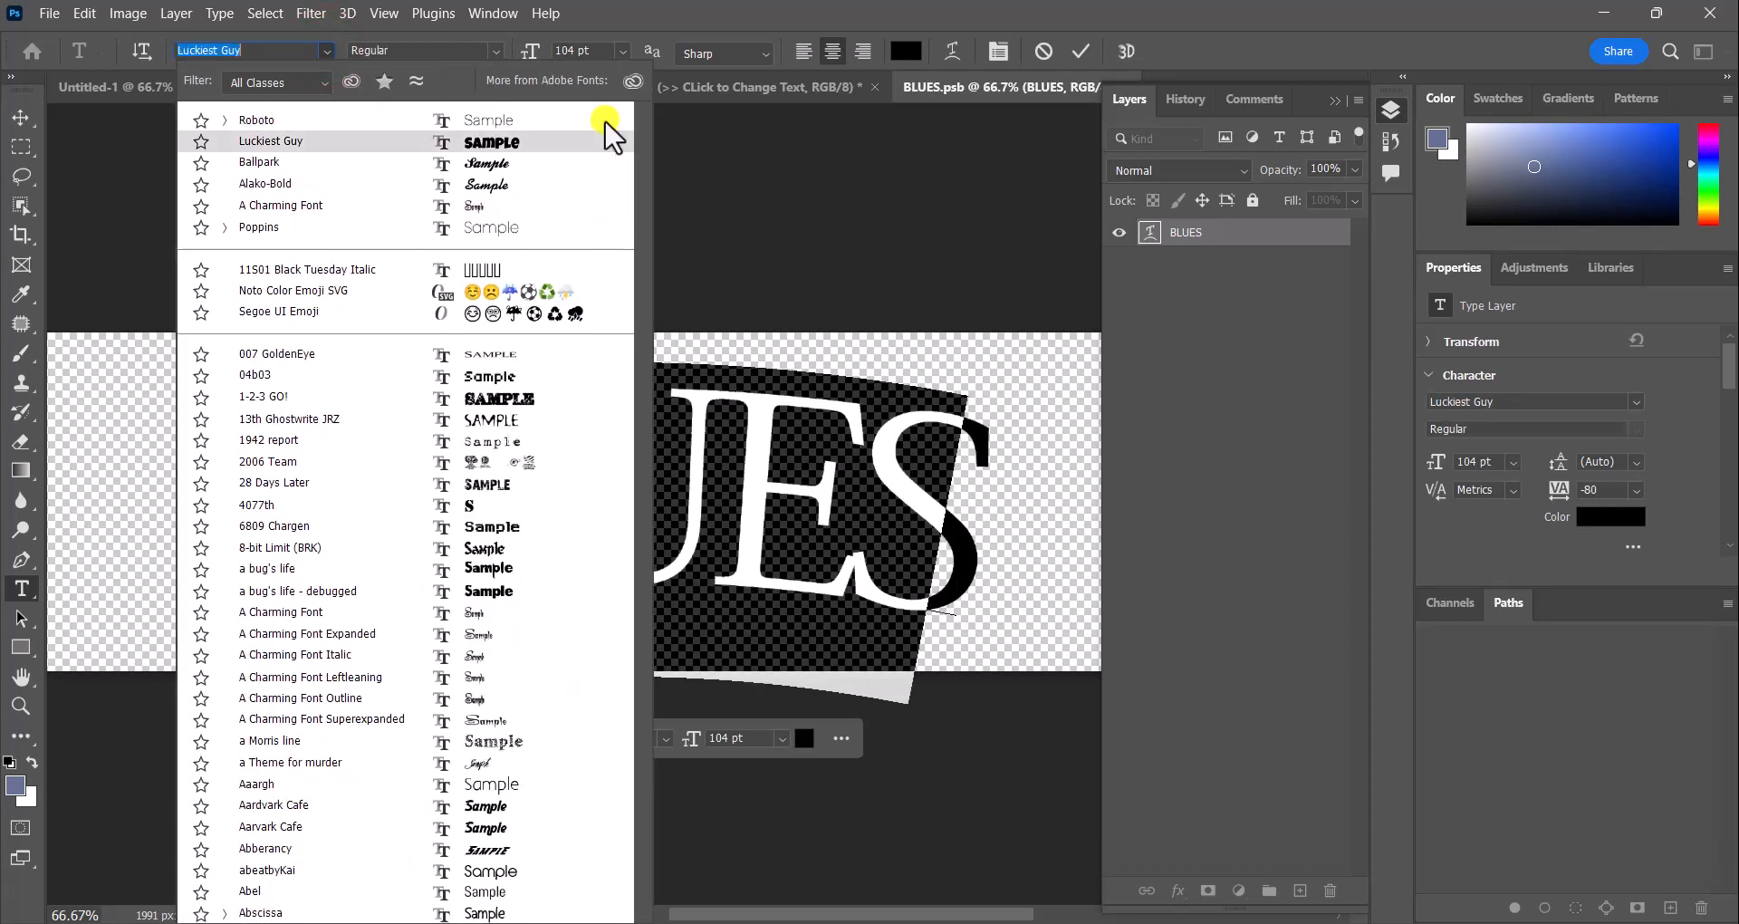
{"action": "left_click", "coordinate": [540, 145]}
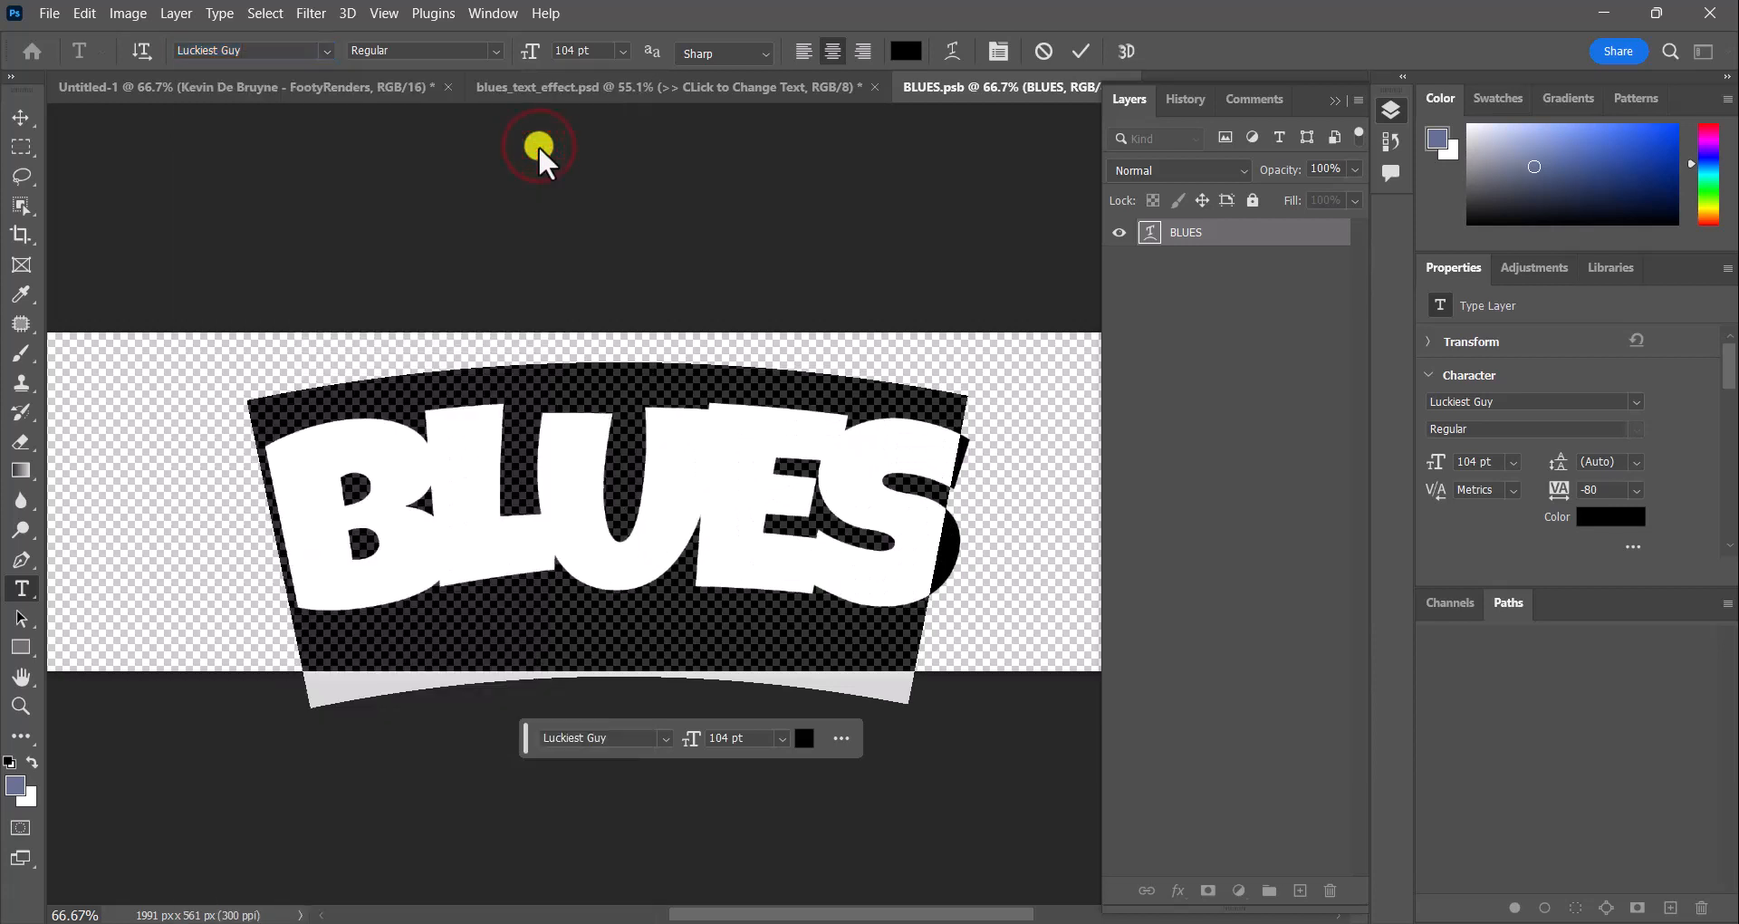
{"action": "left_click_drag", "start_coordinate": [1554, 490], "coordinate": [1560, 495]}
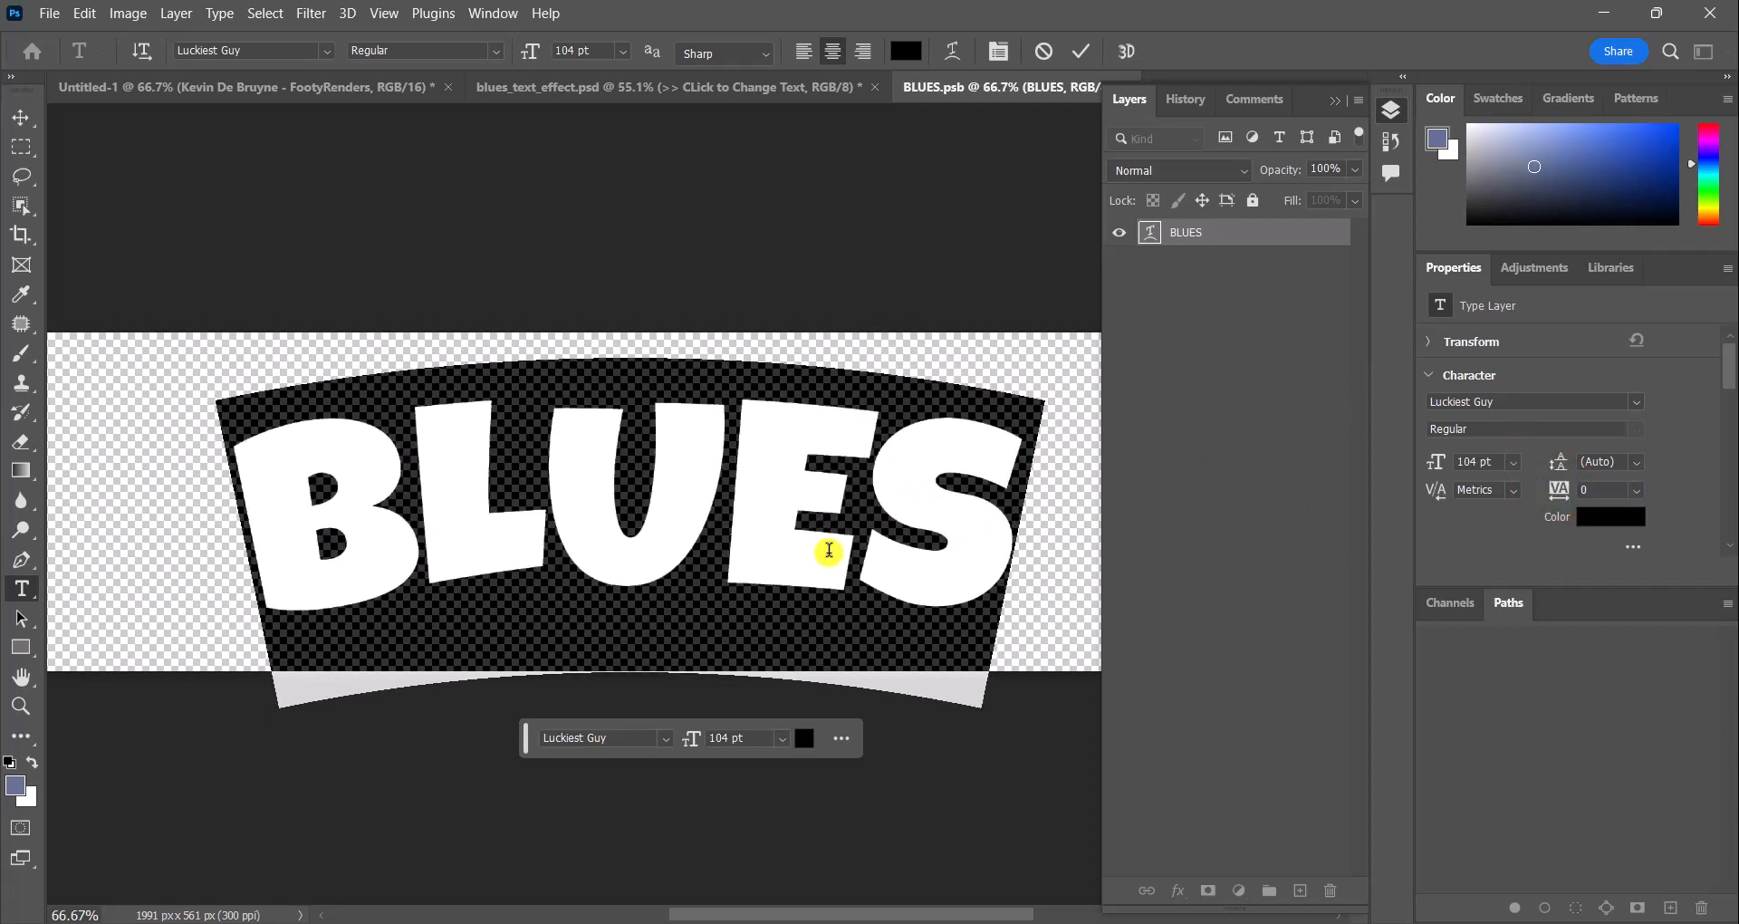
Replace the BLUES text with KEVIN in capital letters and commit the text edit
{"action": "left_click", "coordinate": [856, 522]}
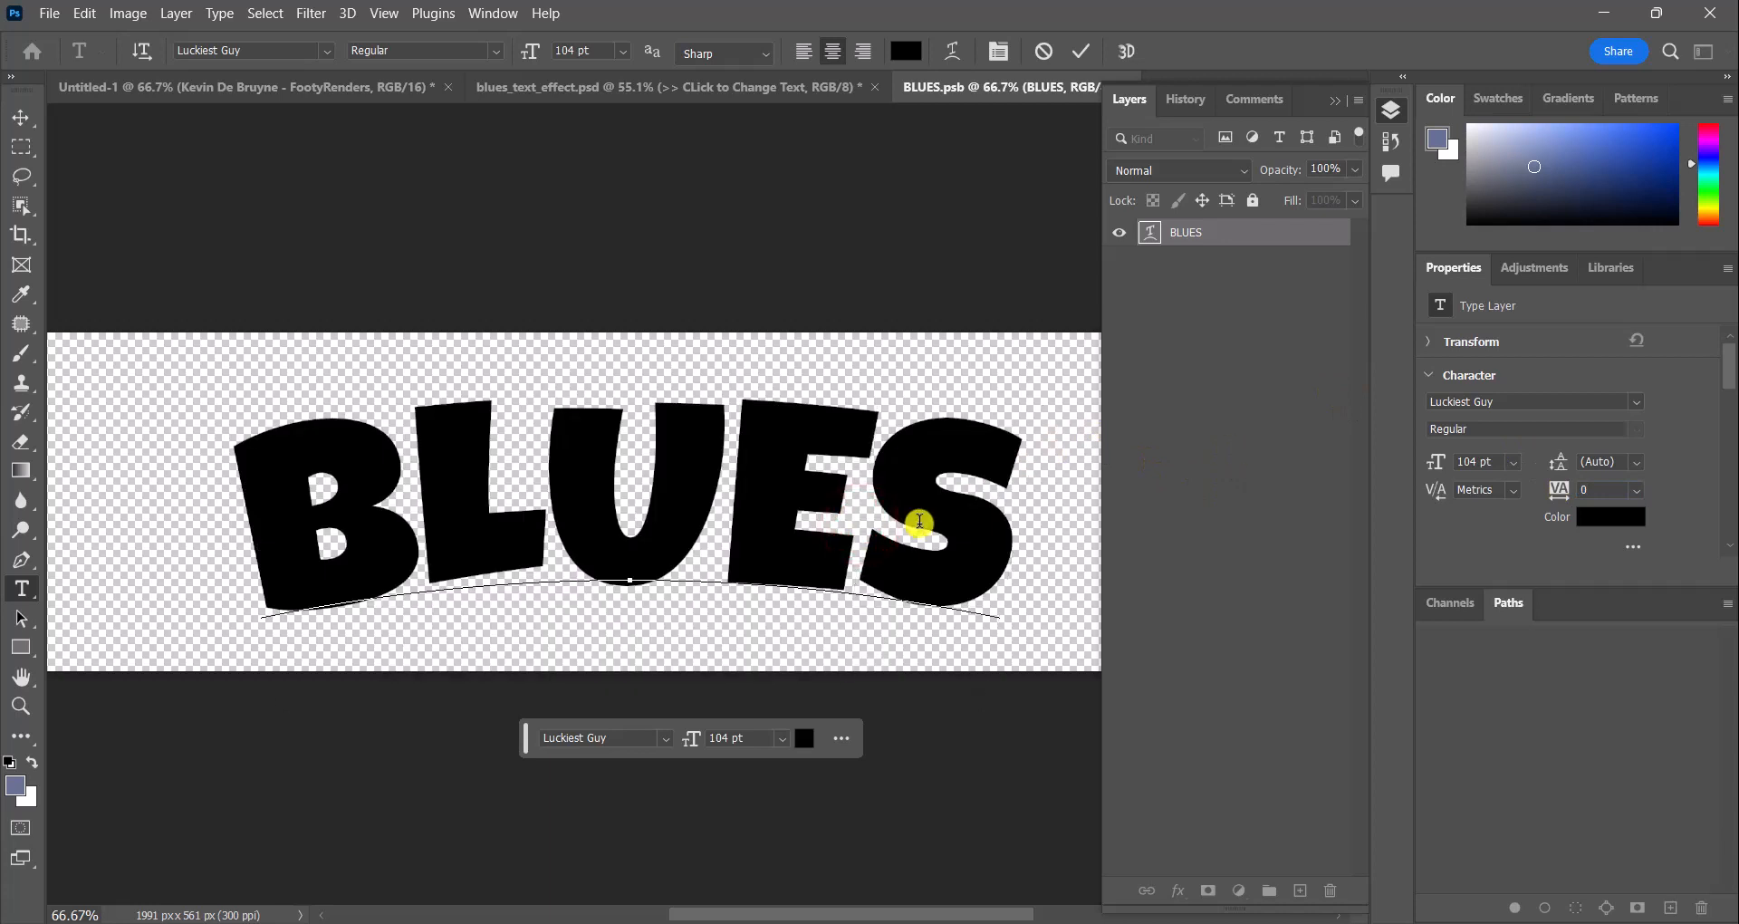
{"action": "key", "text": "ctrl+a"}
{"action": "key", "text": "BackSpace"}
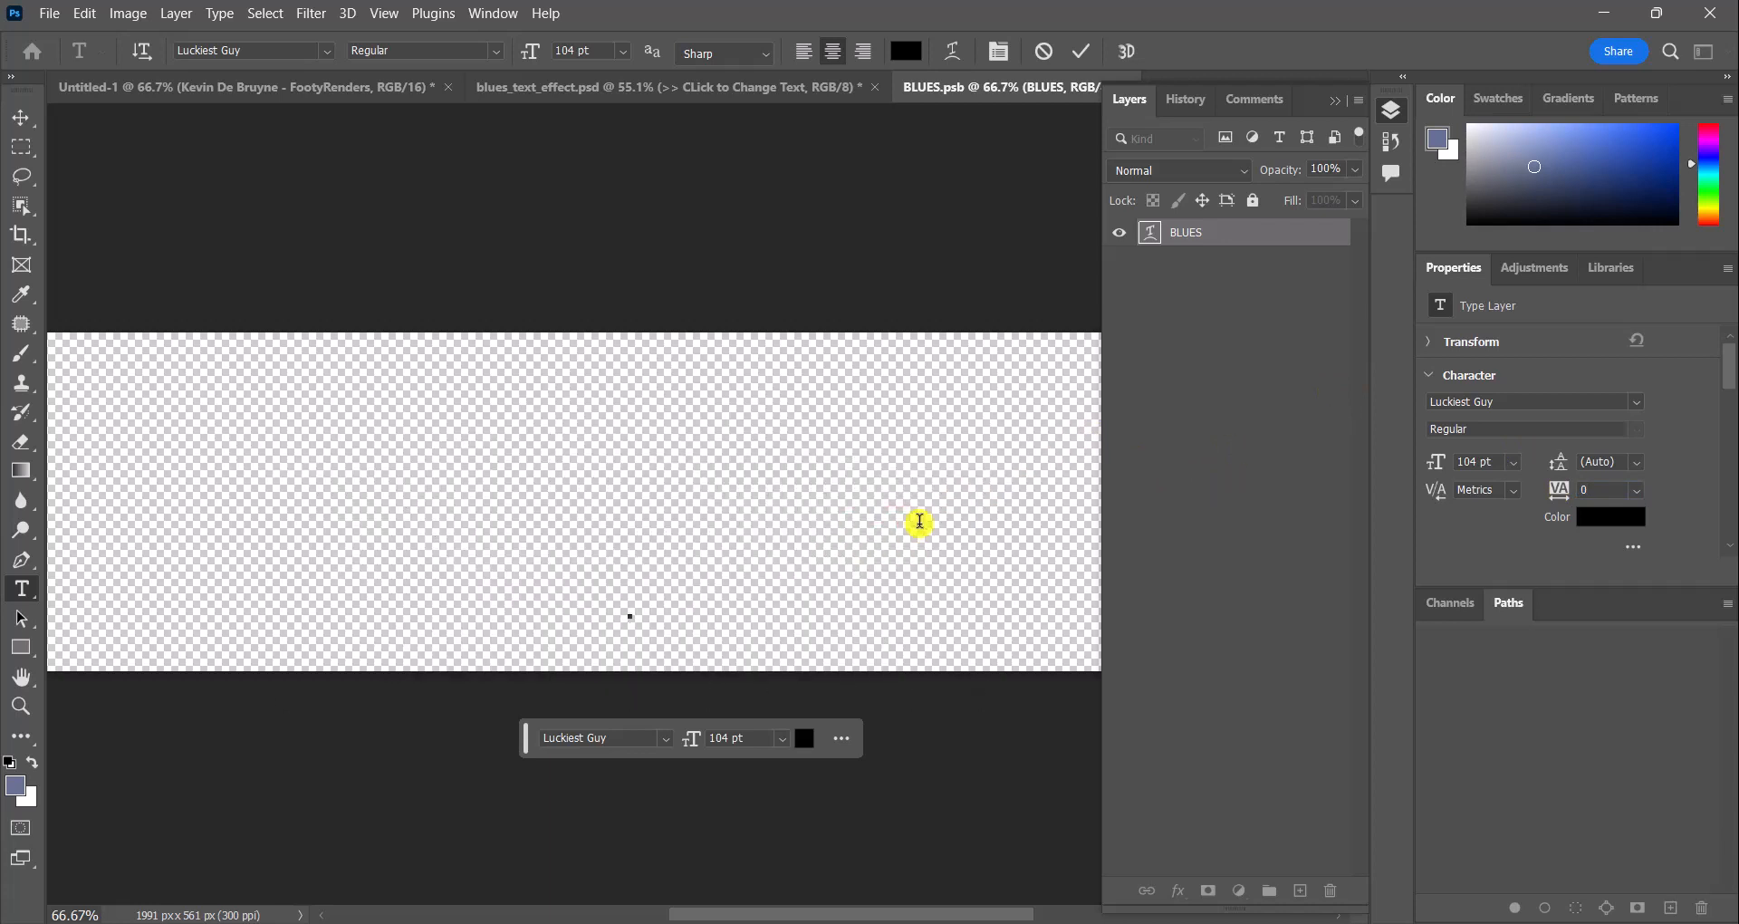
{"action": "type", "text": "Ke"}
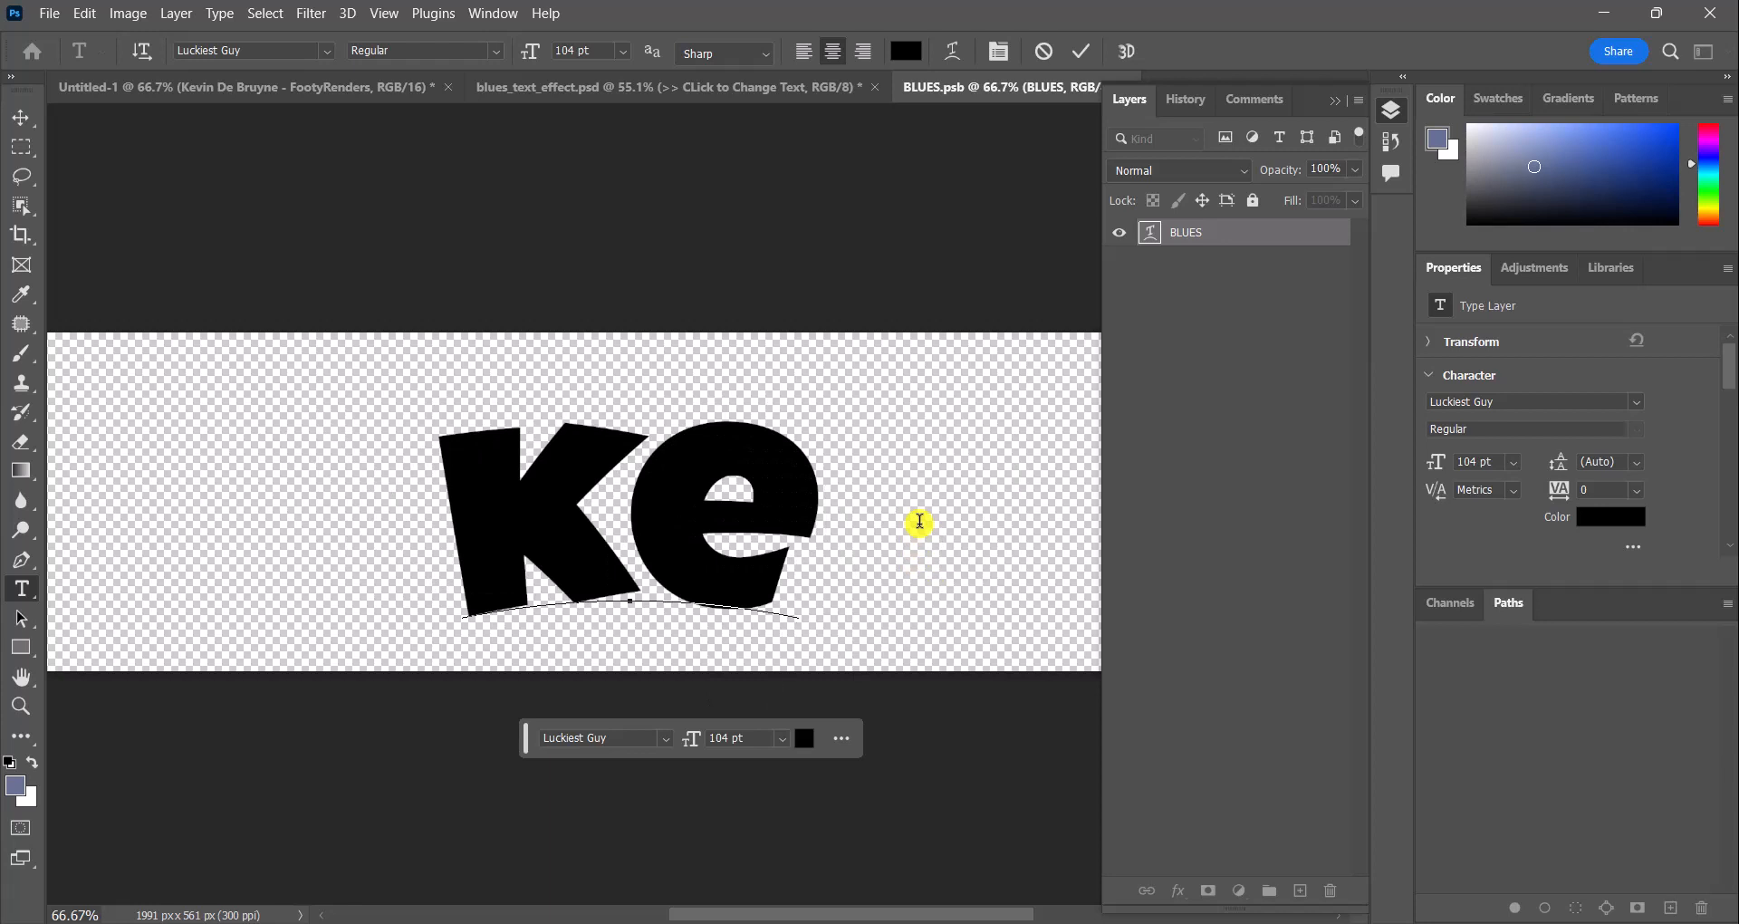
{"action": "key", "text": "ctrl+a"}
{"action": "key", "text": "BackSpace"}
{"action": "type", "text": "KE"}
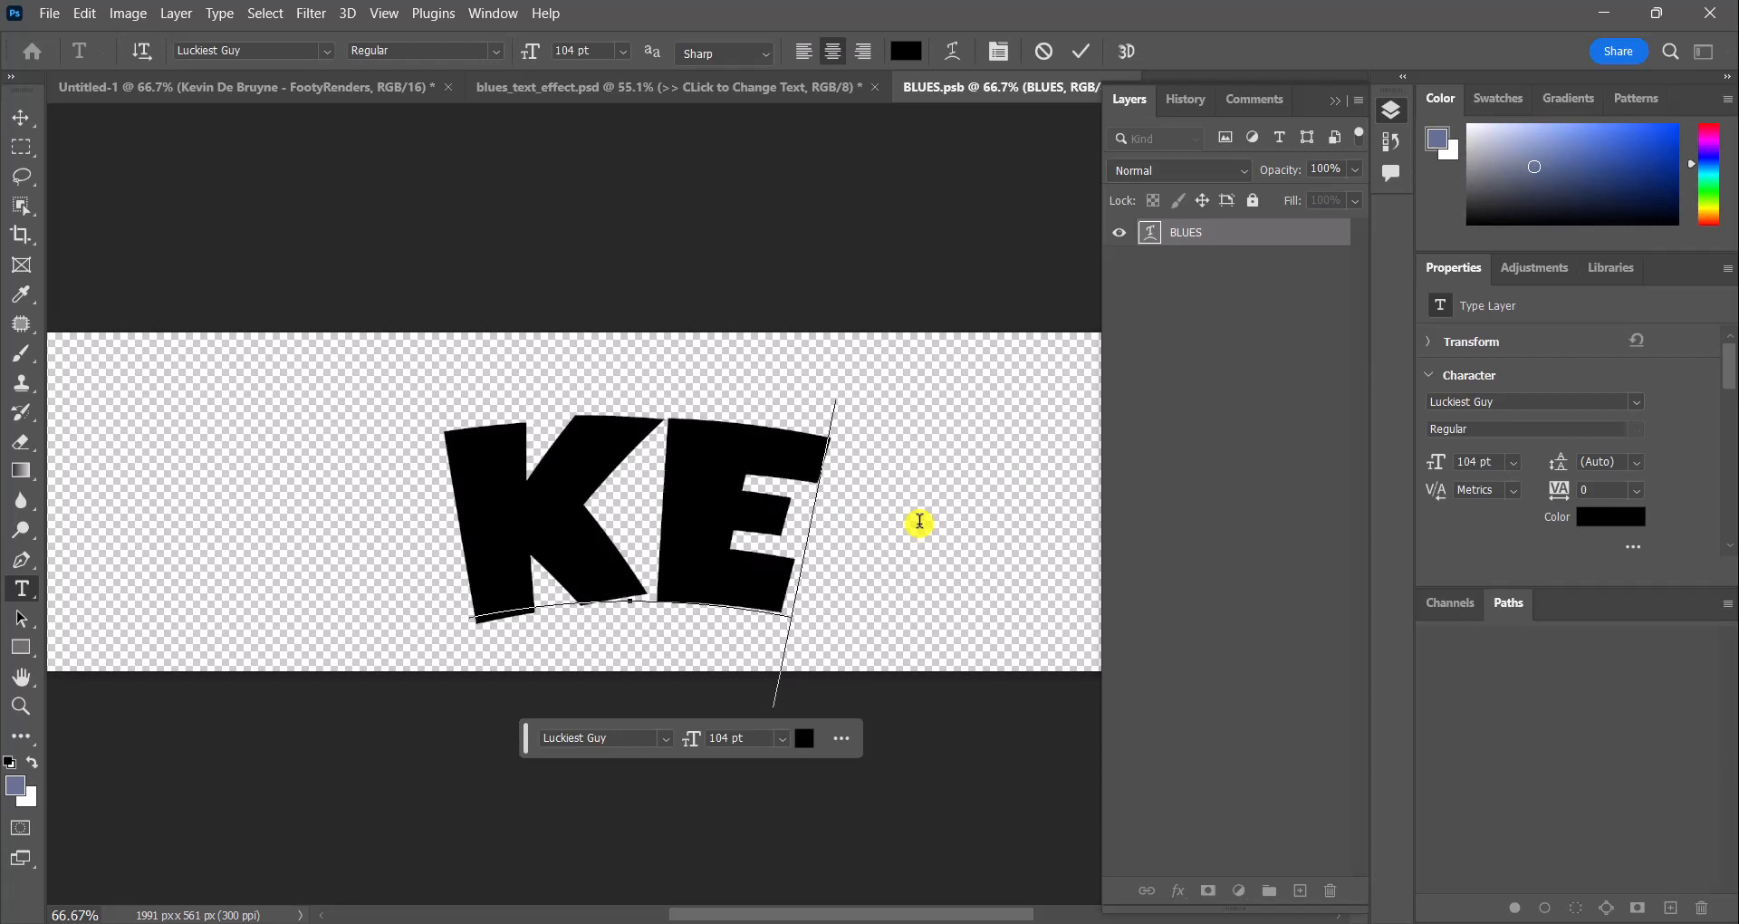
{"action": "type", "text": "VIN"}
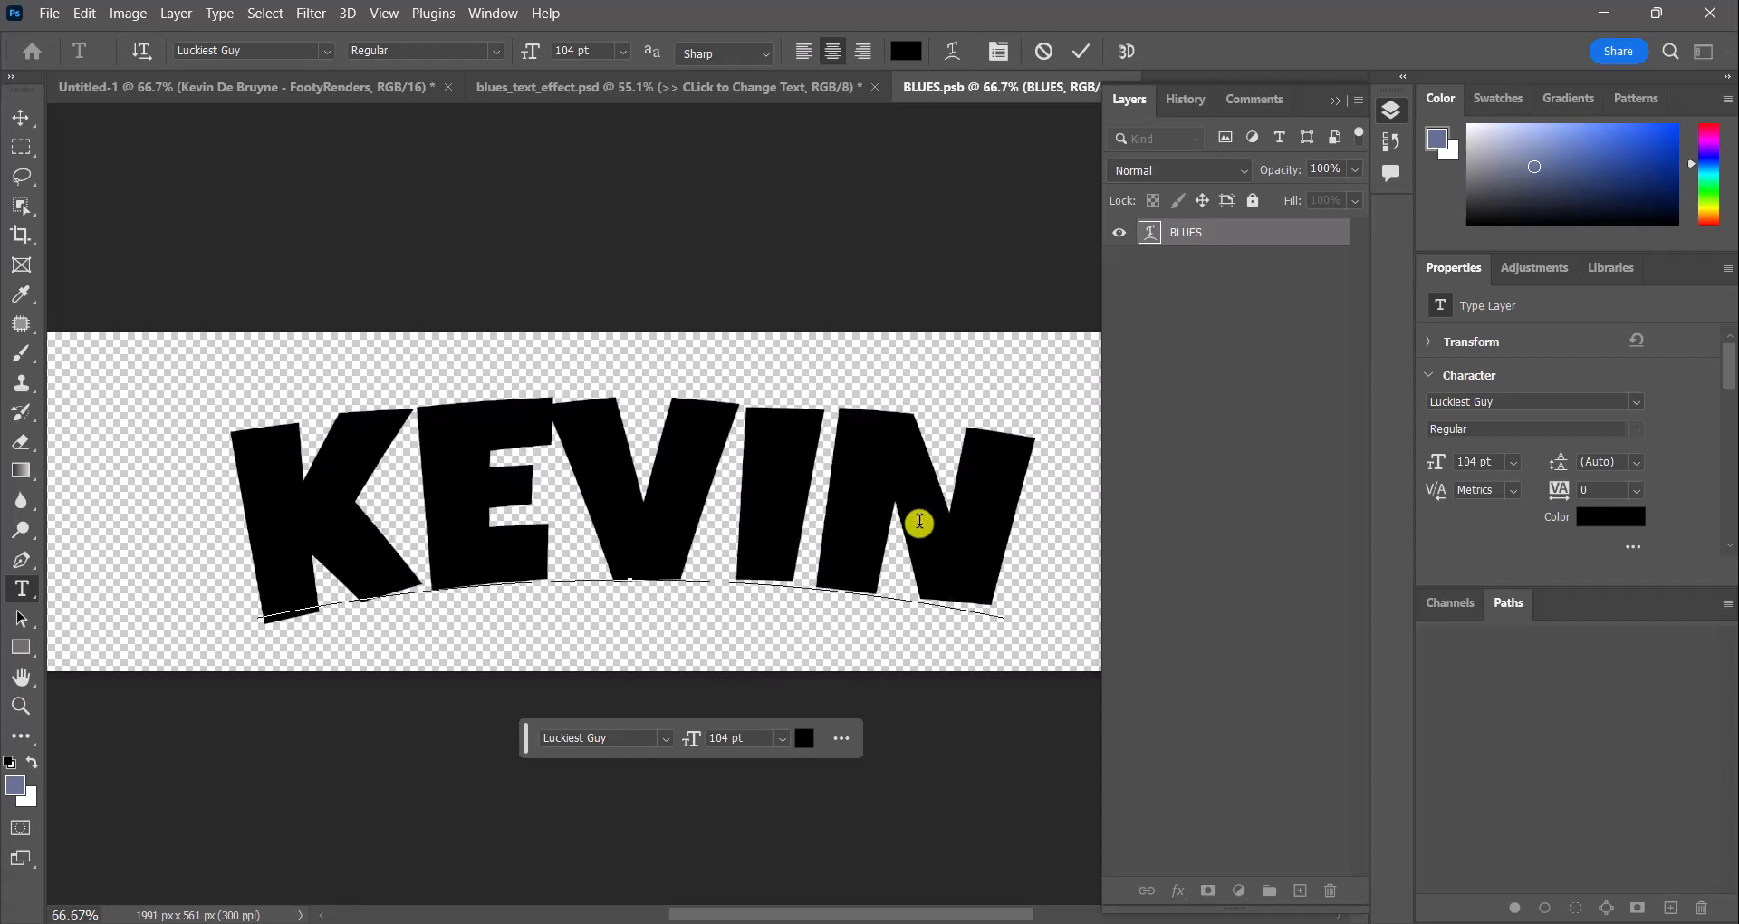
{"action": "left_click", "coordinate": [1087, 47]}
{"action": "key", "text": "v"}
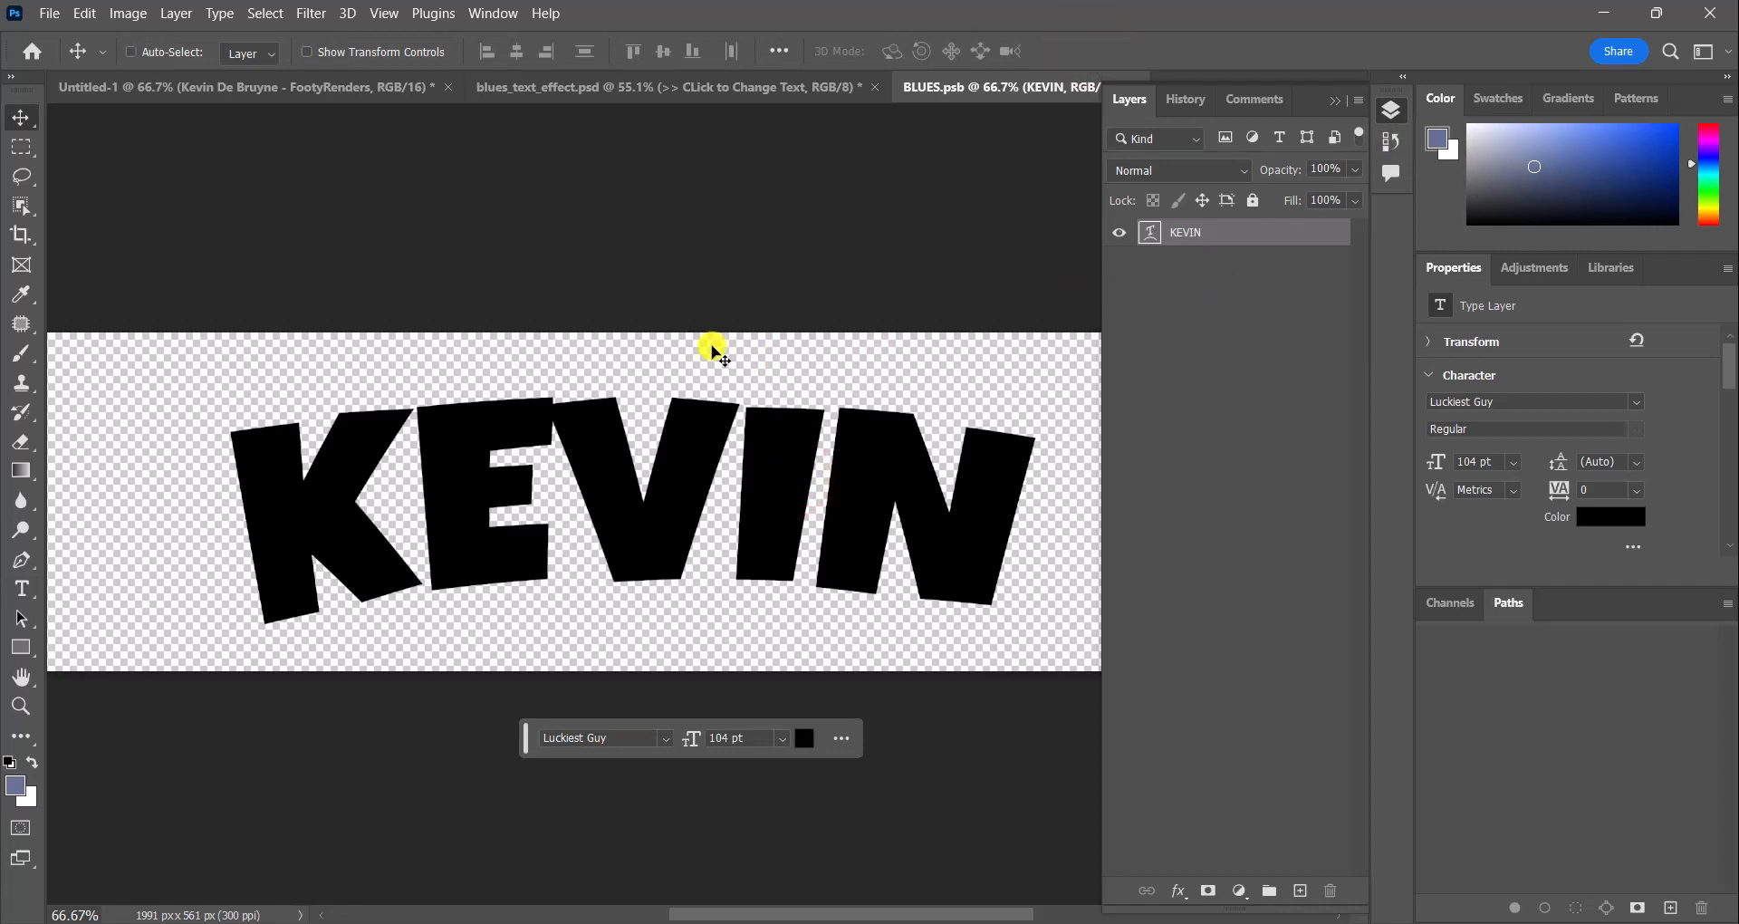
Save the BLUES.psb smart object, check the updated lettering in blues_text_effect.psd, and close BLUES.psb
{"action": "key", "text": "ctrl+s"}
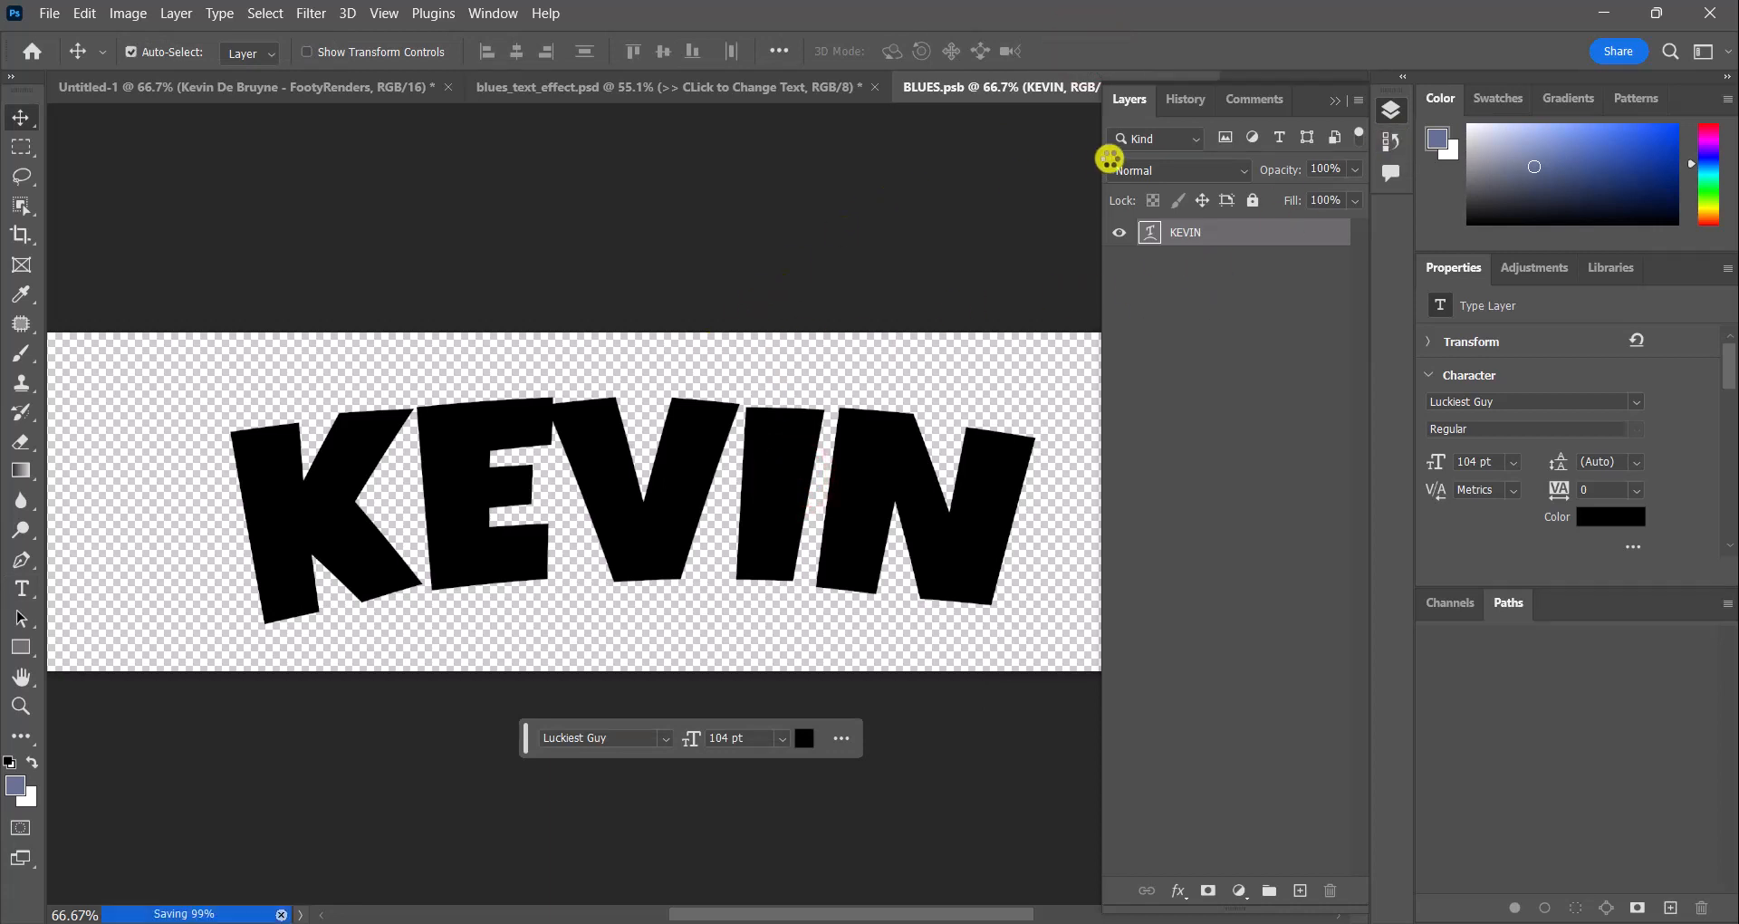
{"action": "left_click", "coordinate": [1495, 32]}
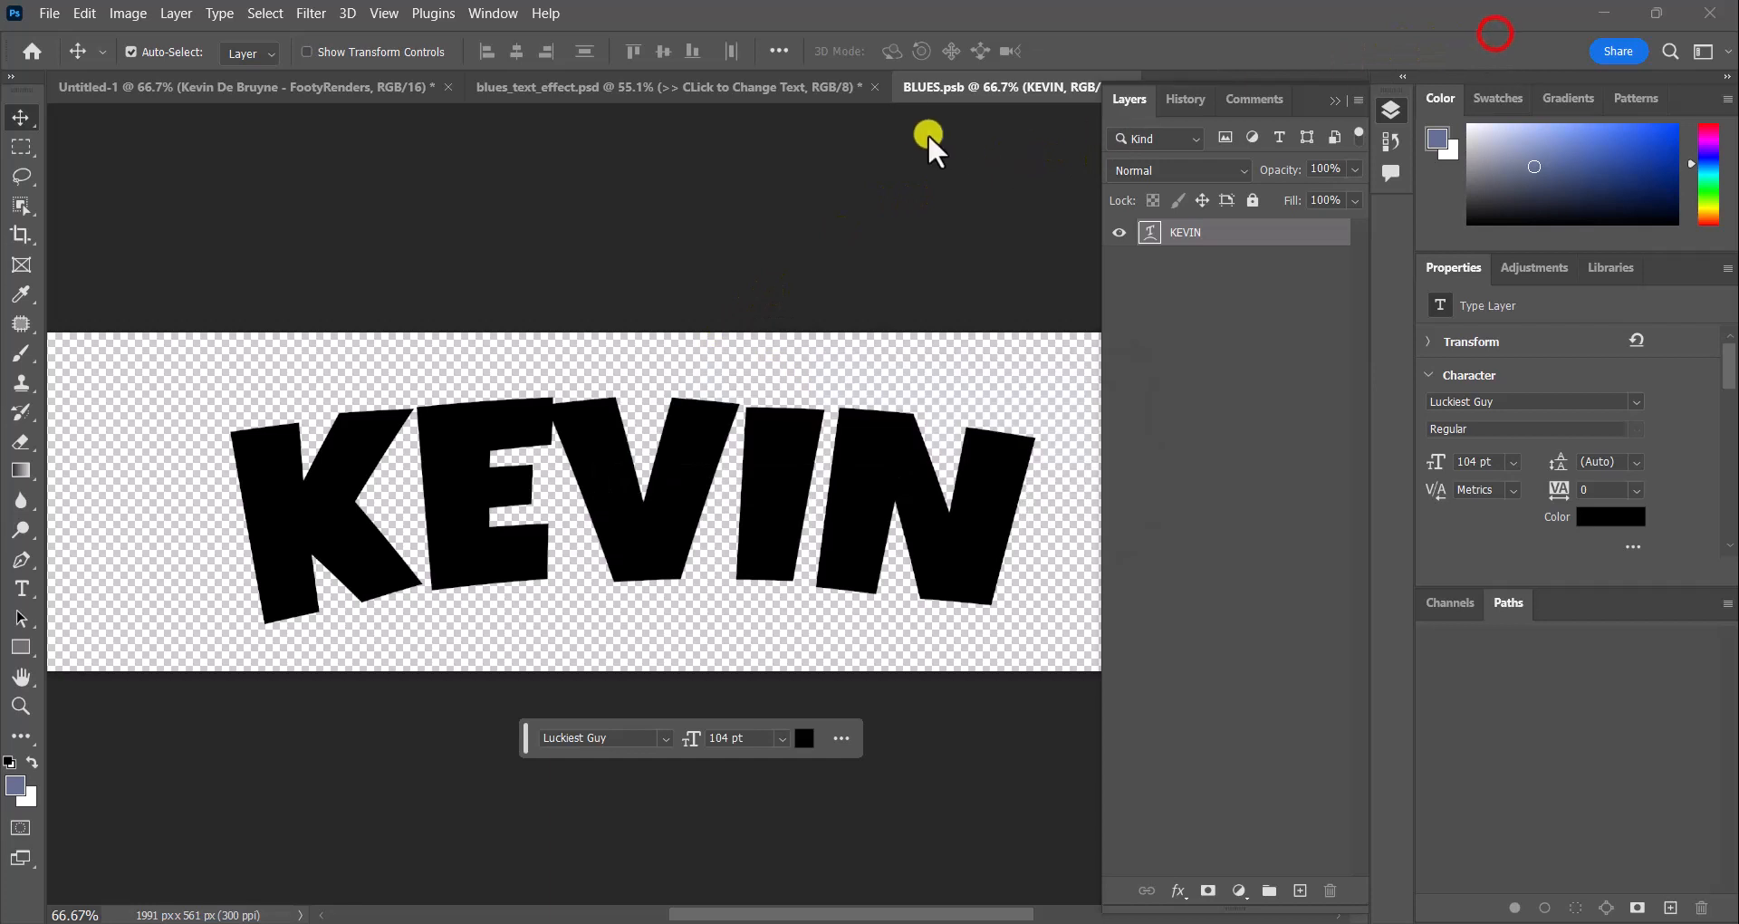
{"action": "left_click", "coordinate": [958, 81]}
{"action": "left_click", "coordinate": [768, 76]}
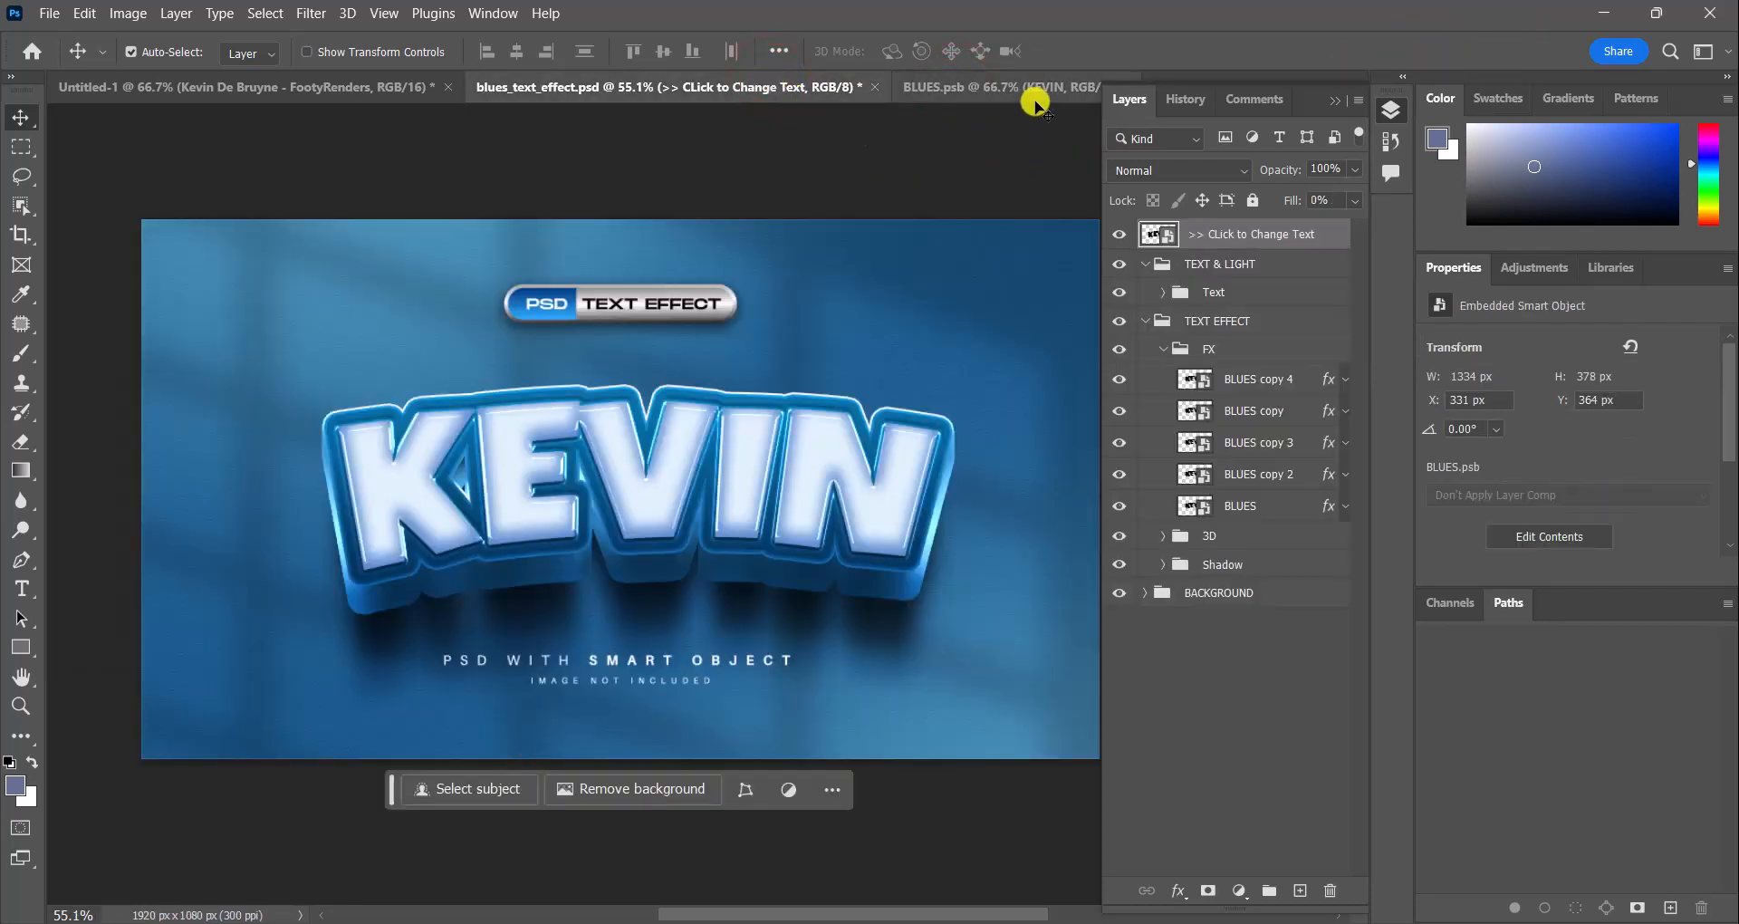
{"action": "left_click", "coordinate": [1034, 96]}
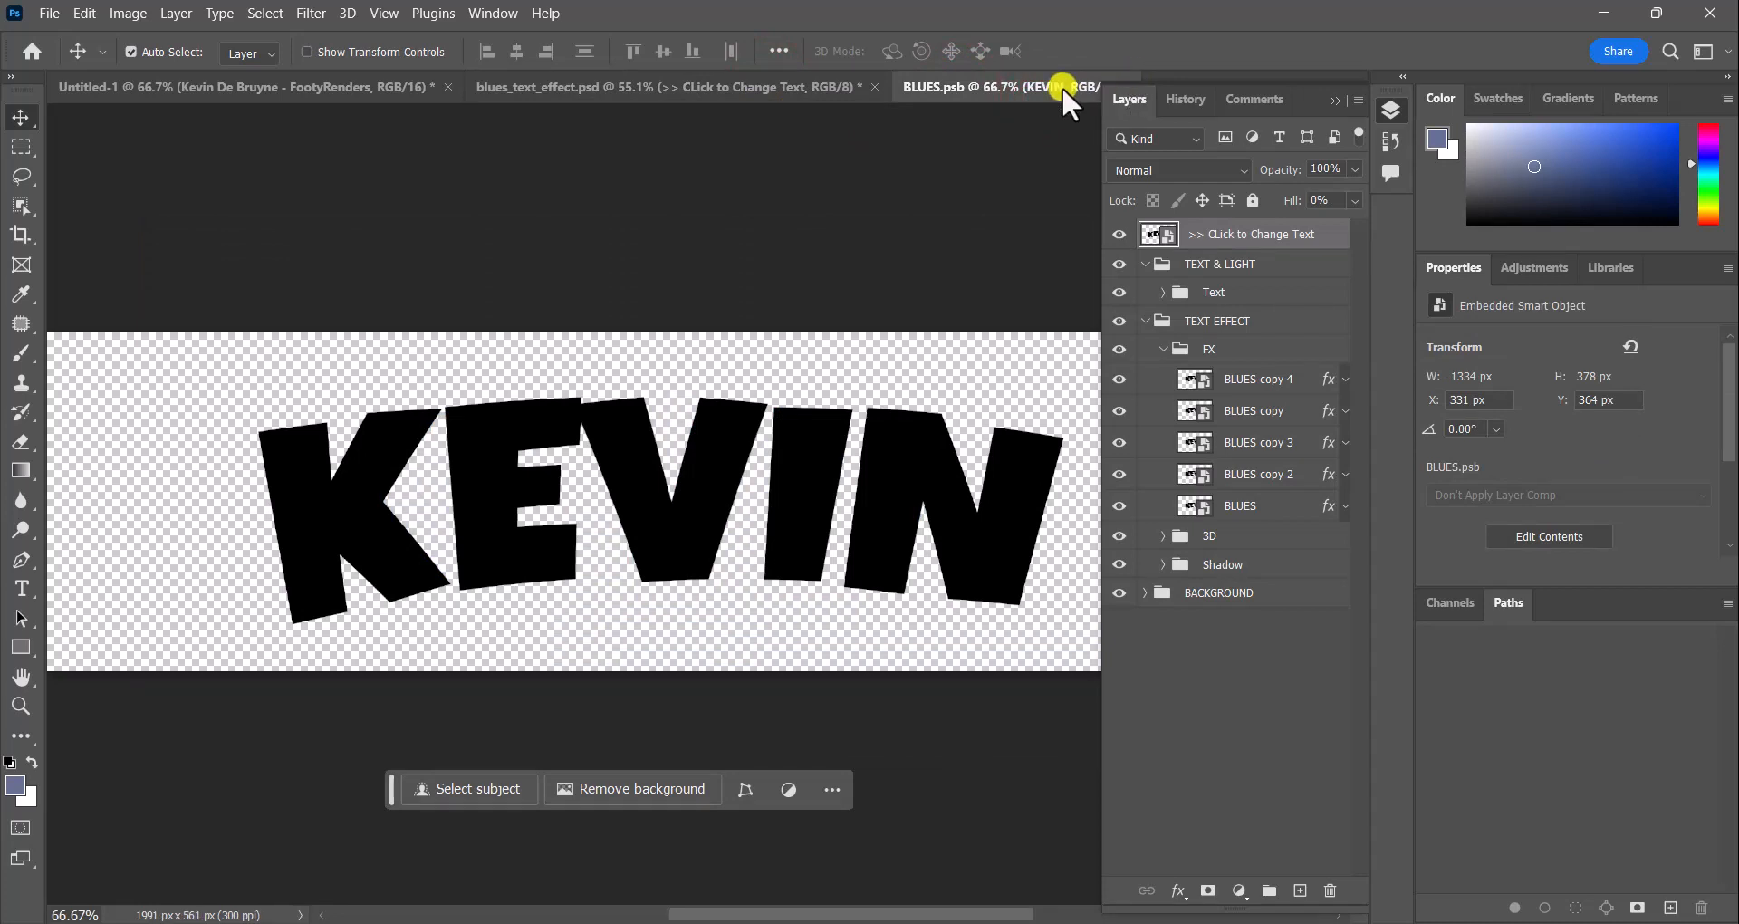
{"action": "left_click", "coordinate": [1058, 86]}
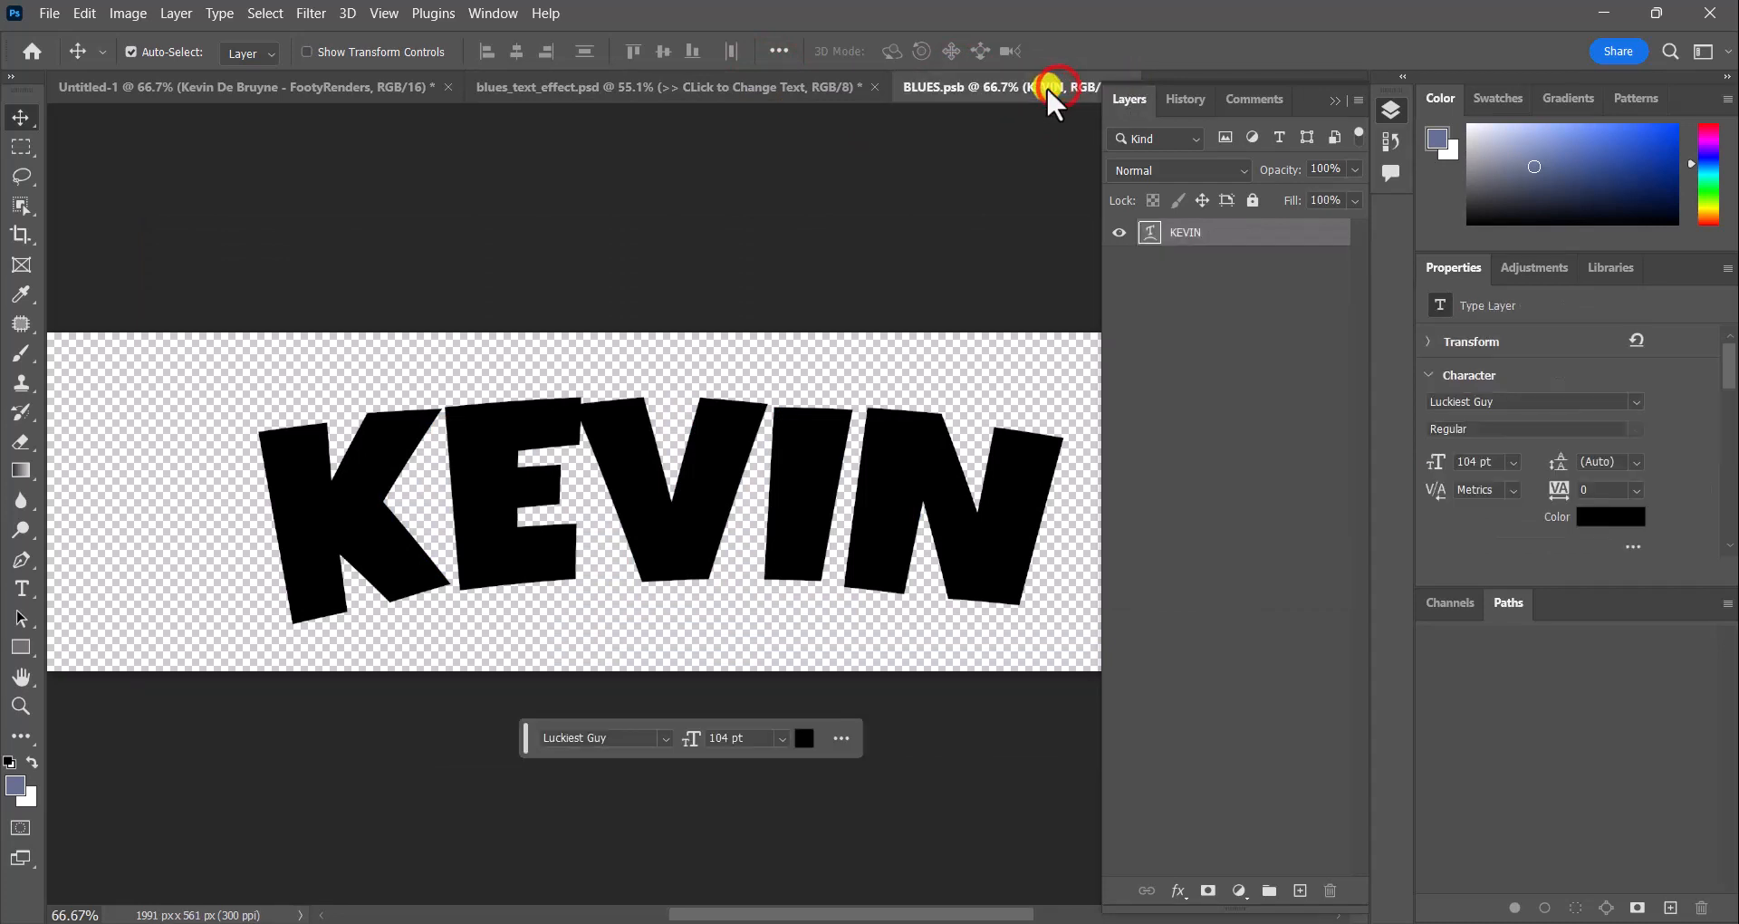
{"action": "left_click", "coordinate": [1336, 99]}
{"action": "left_click", "coordinate": [1125, 87]}
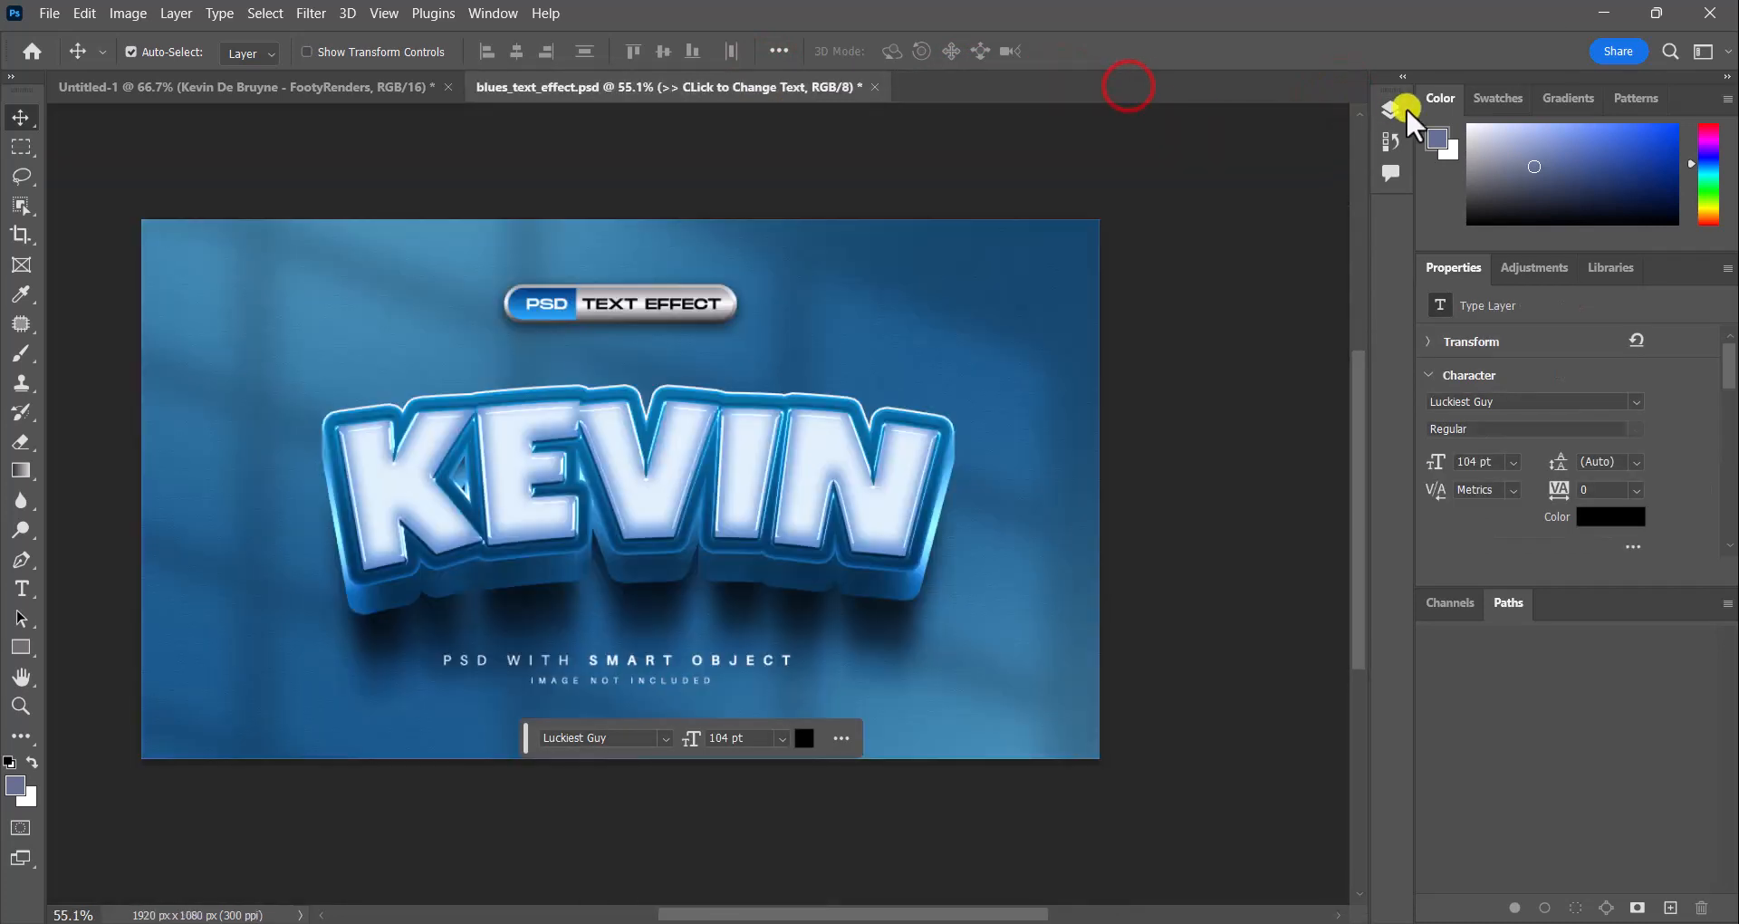
{"action": "left_click", "coordinate": [1390, 108]}
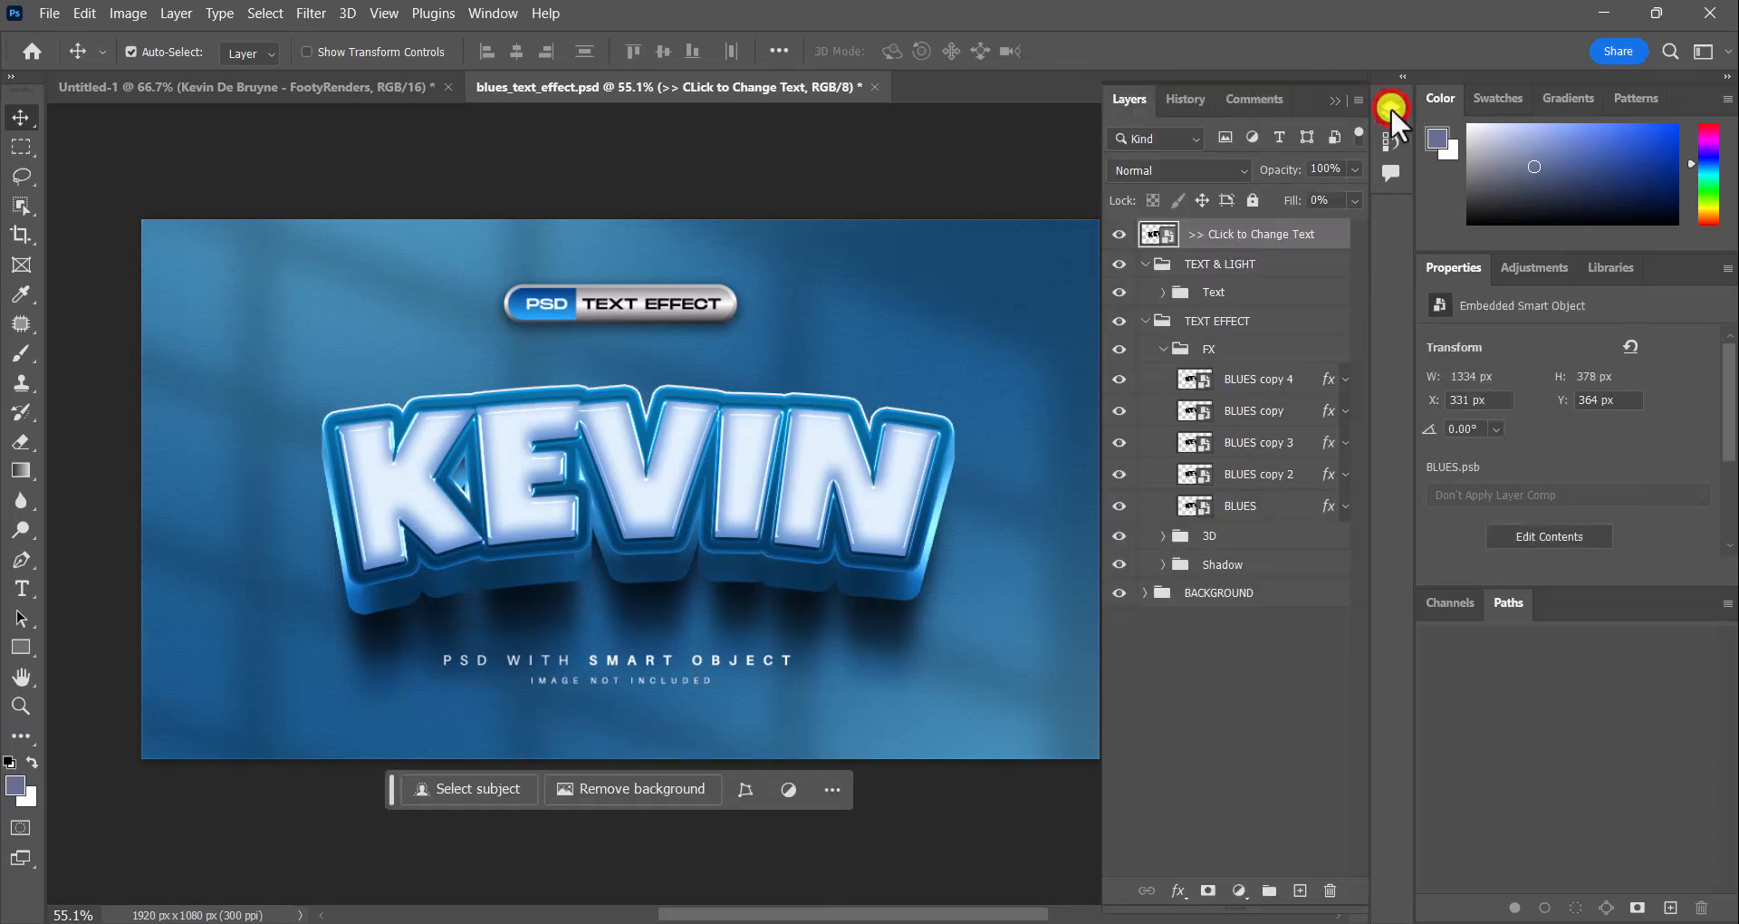
{"action": "left_click", "coordinate": [629, 435]}
Hide the Text, 3D and Shadow groups and every layer inside the BACKGROUND group, keeping the FX lettering visible
{"action": "left_click", "coordinate": [1118, 593]}
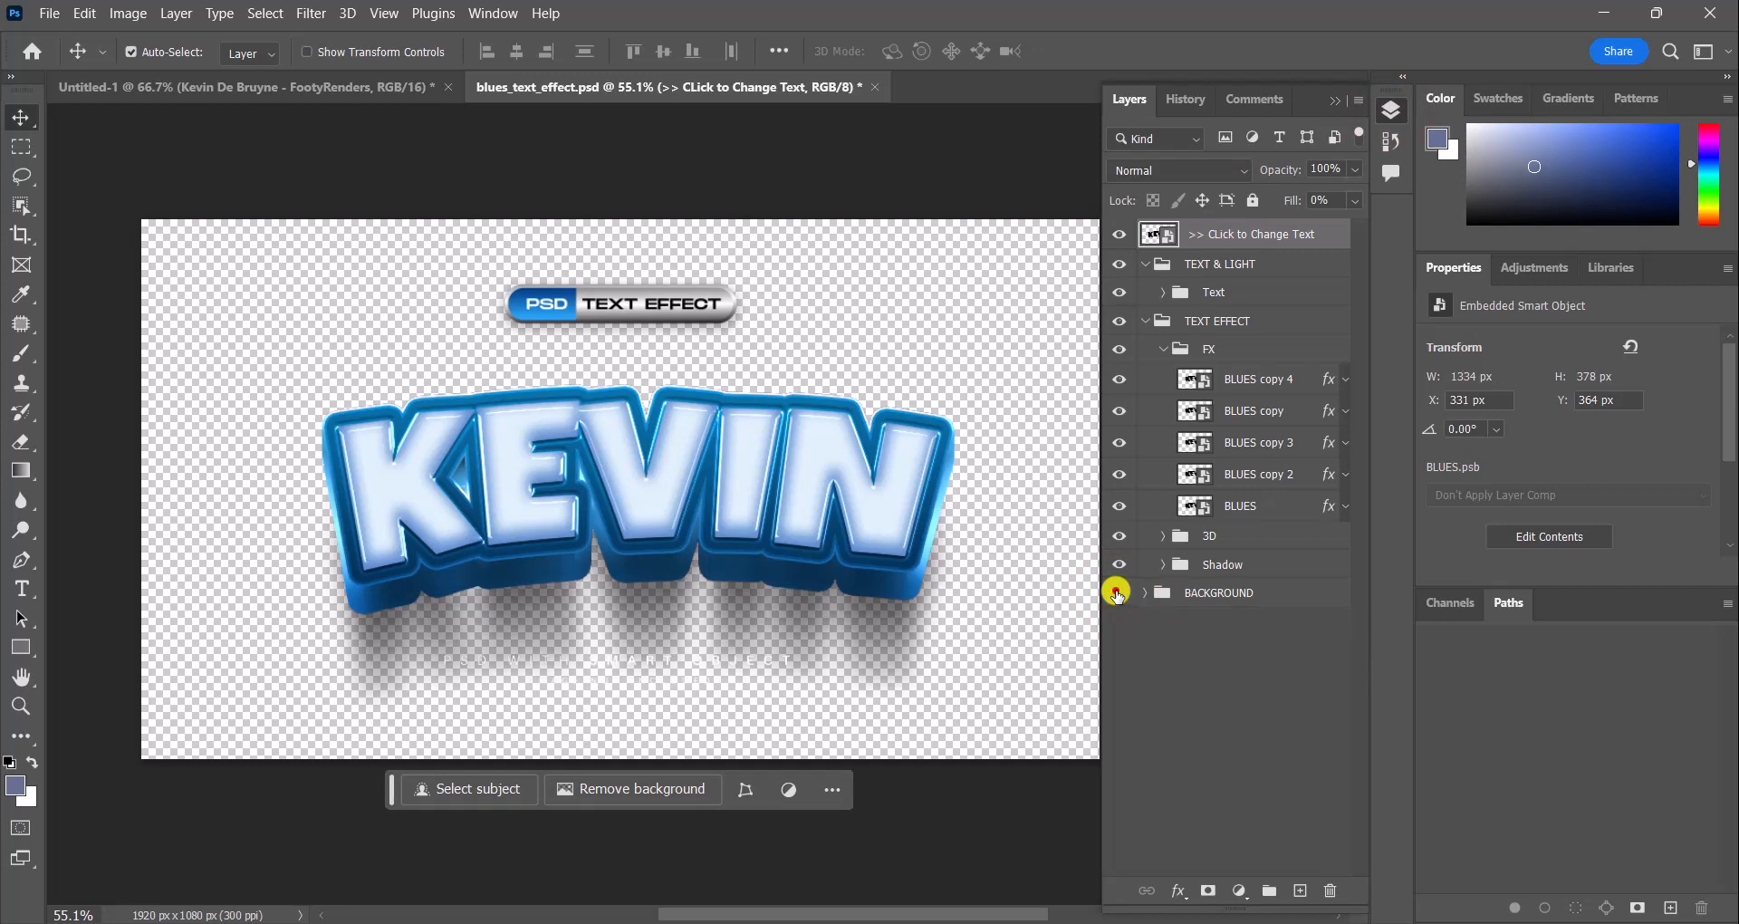
{"action": "left_click", "coordinate": [1119, 593]}
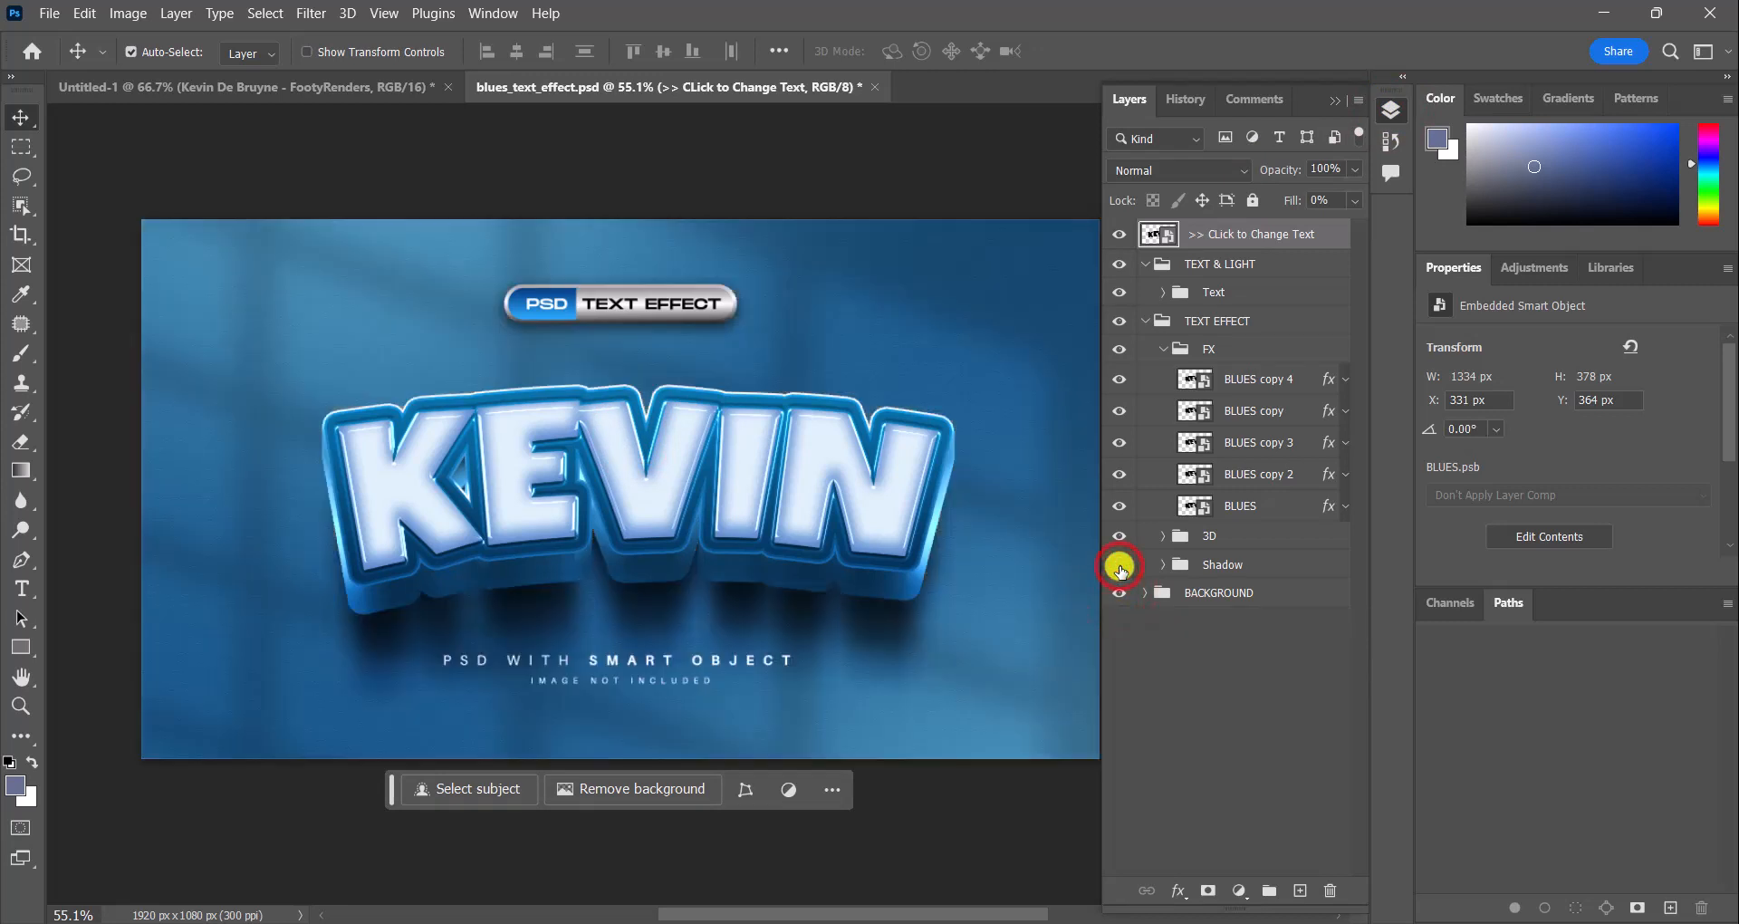
{"action": "left_click", "coordinate": [1120, 566]}
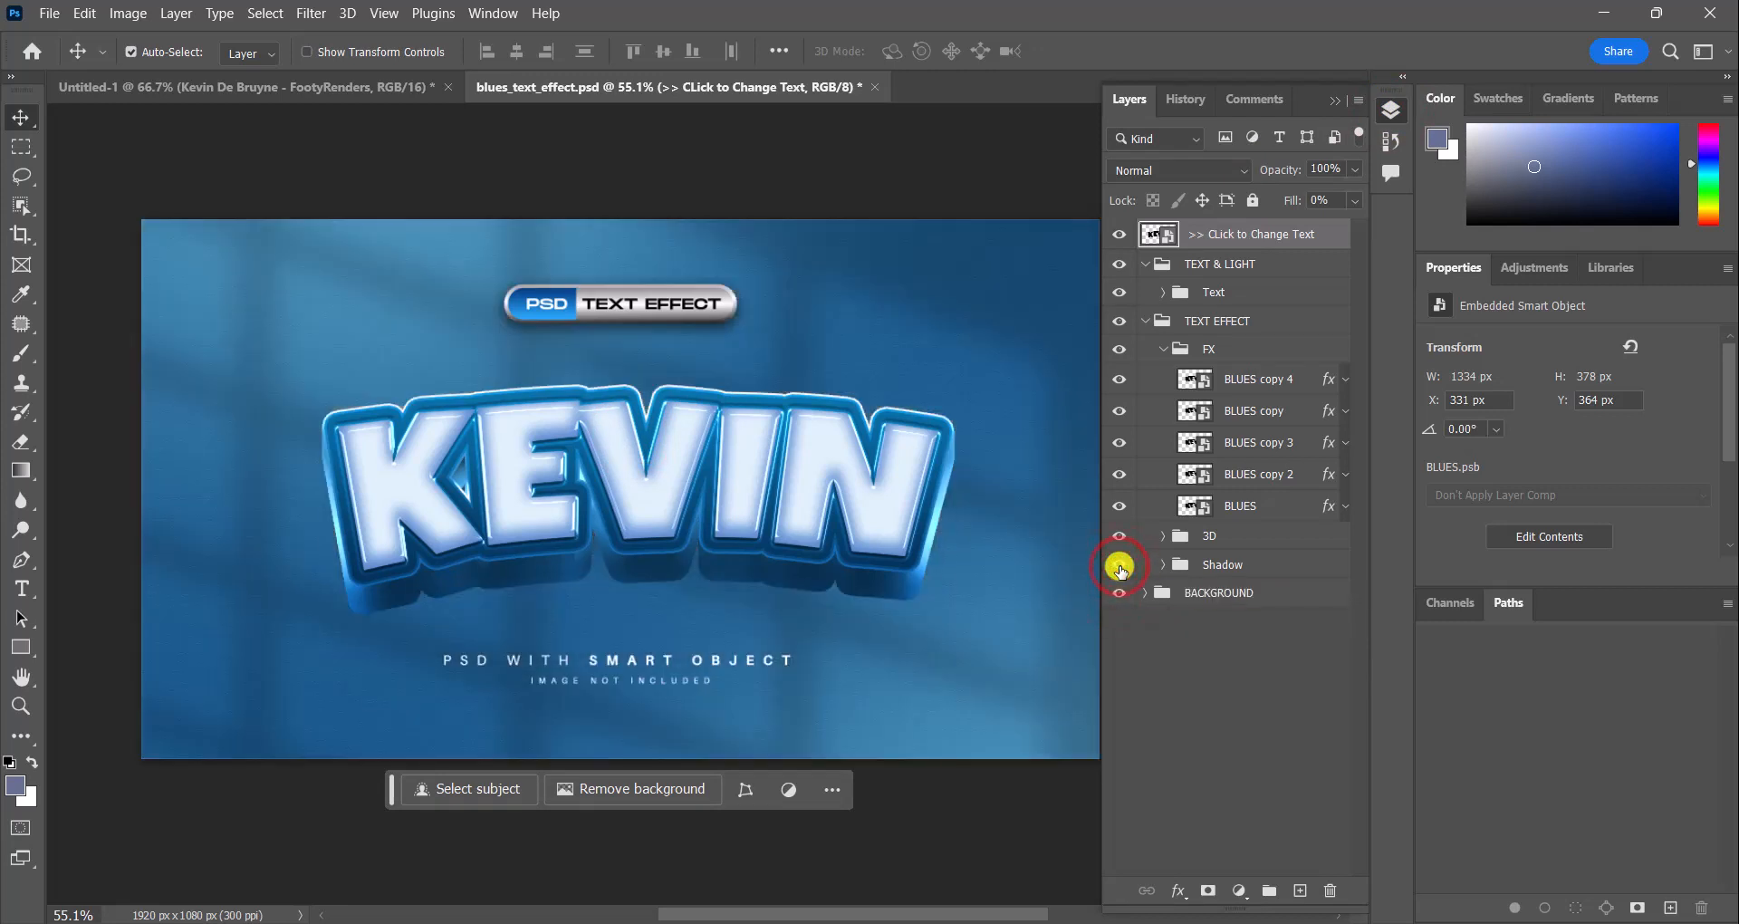
{"action": "left_click", "coordinate": [1120, 566]}
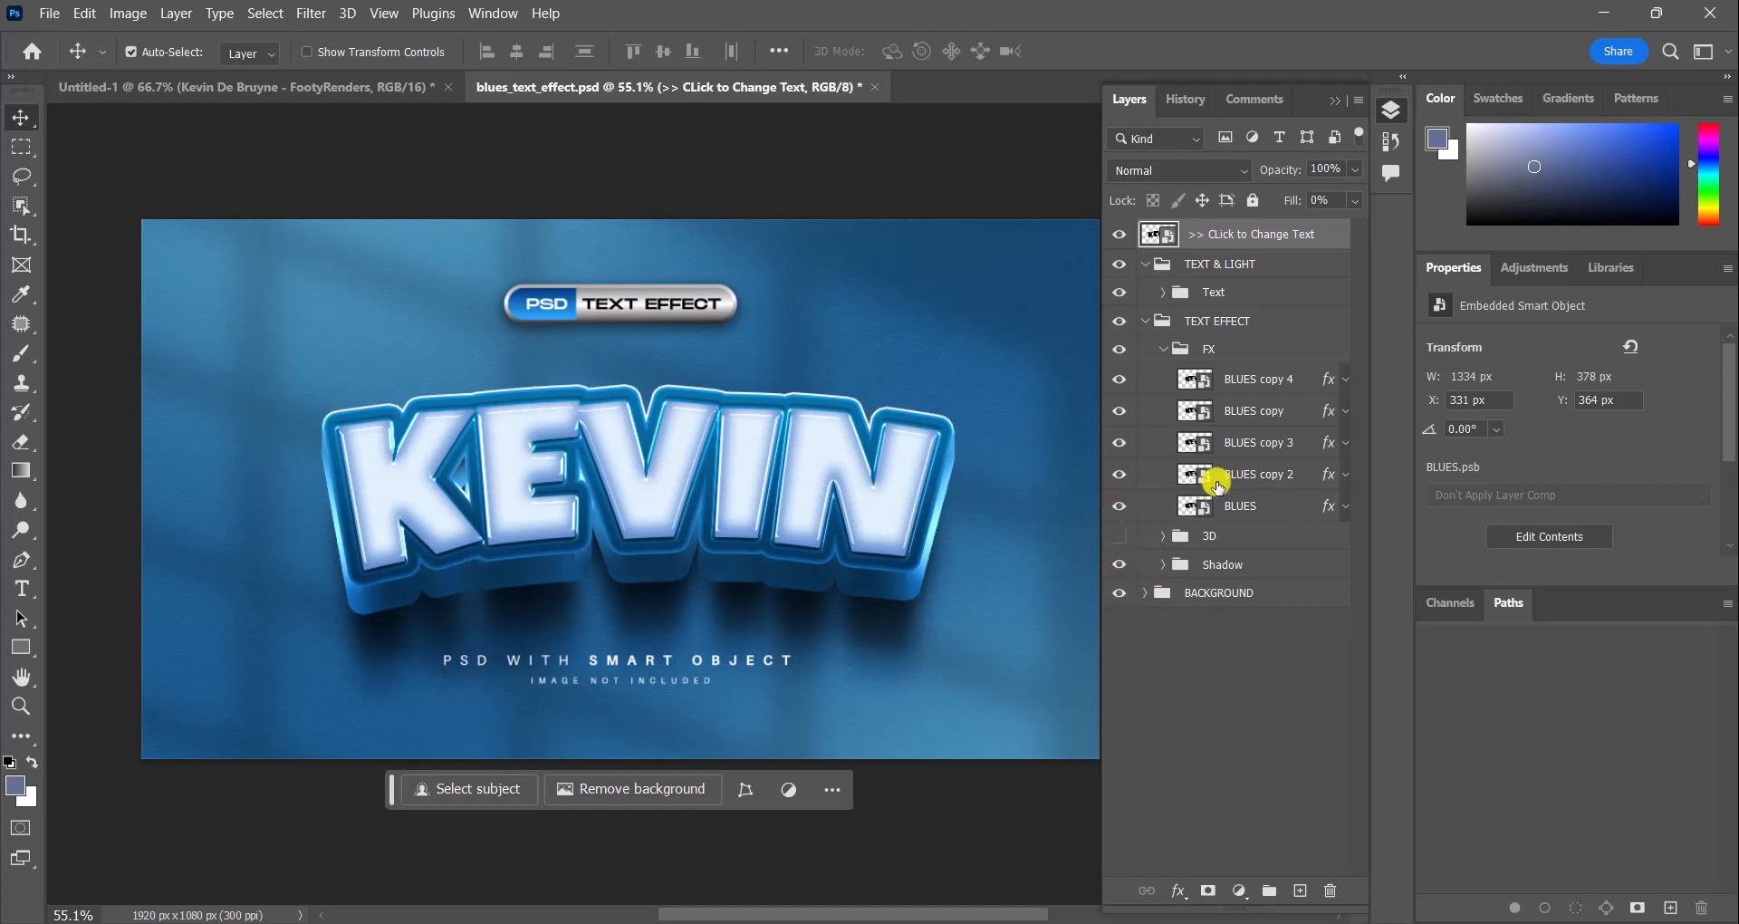
{"action": "left_click", "coordinate": [1122, 266]}
{"action": "left_click", "coordinate": [1122, 265]}
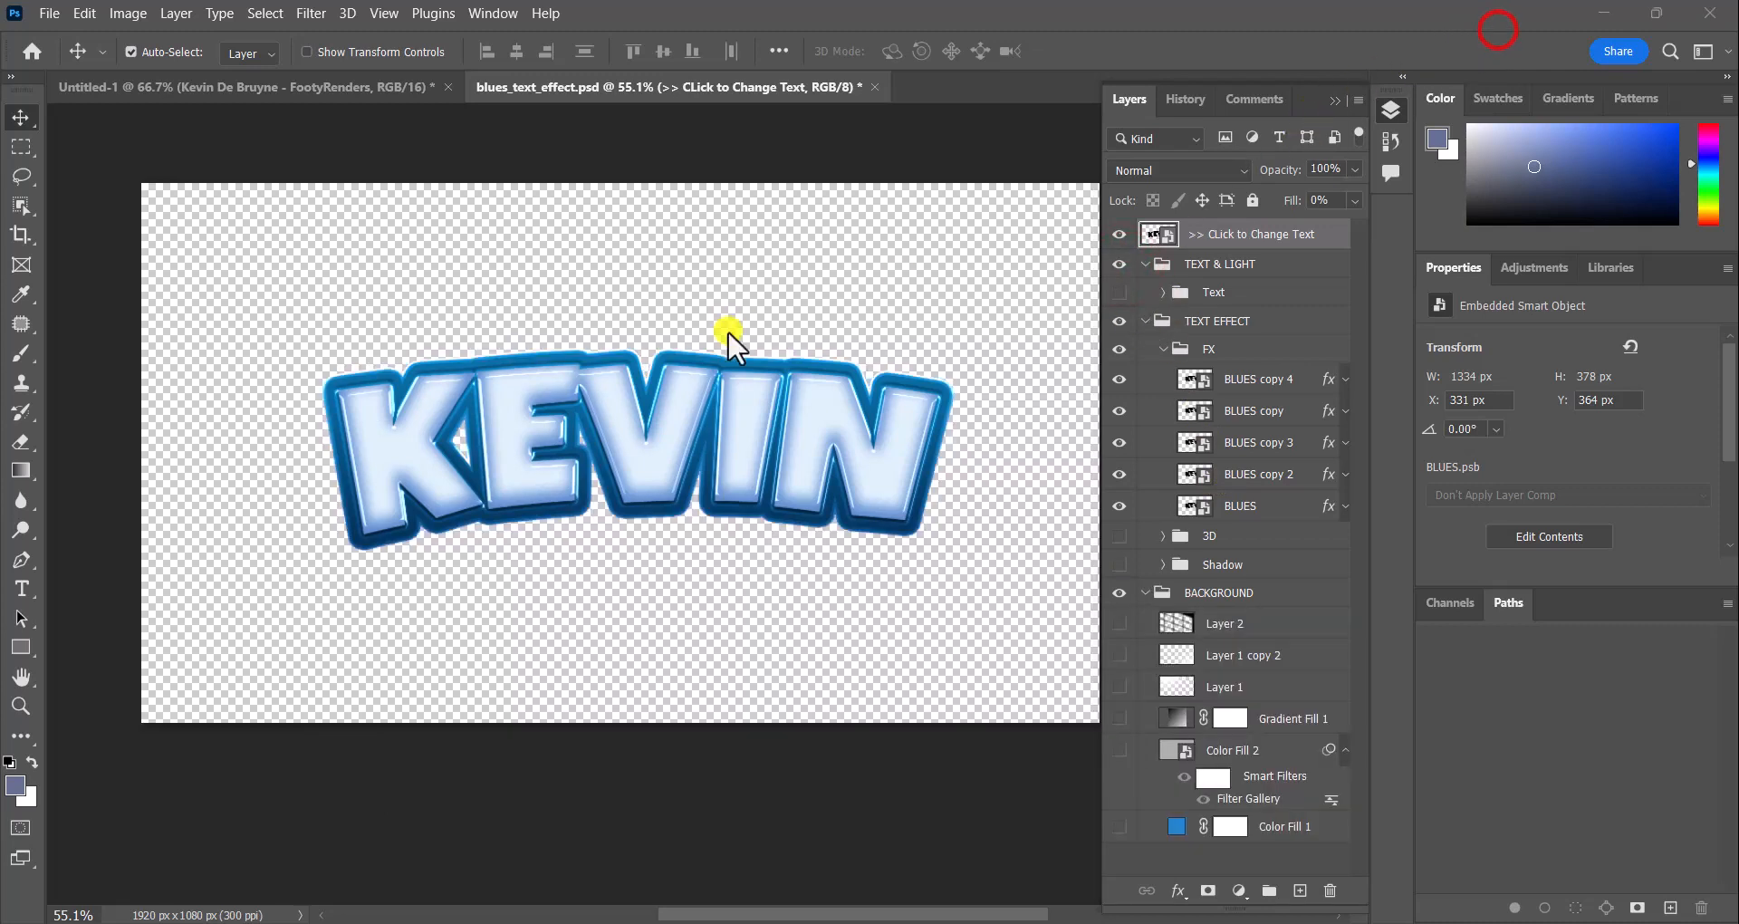
{"action": "left_click", "coordinate": [724, 349]}
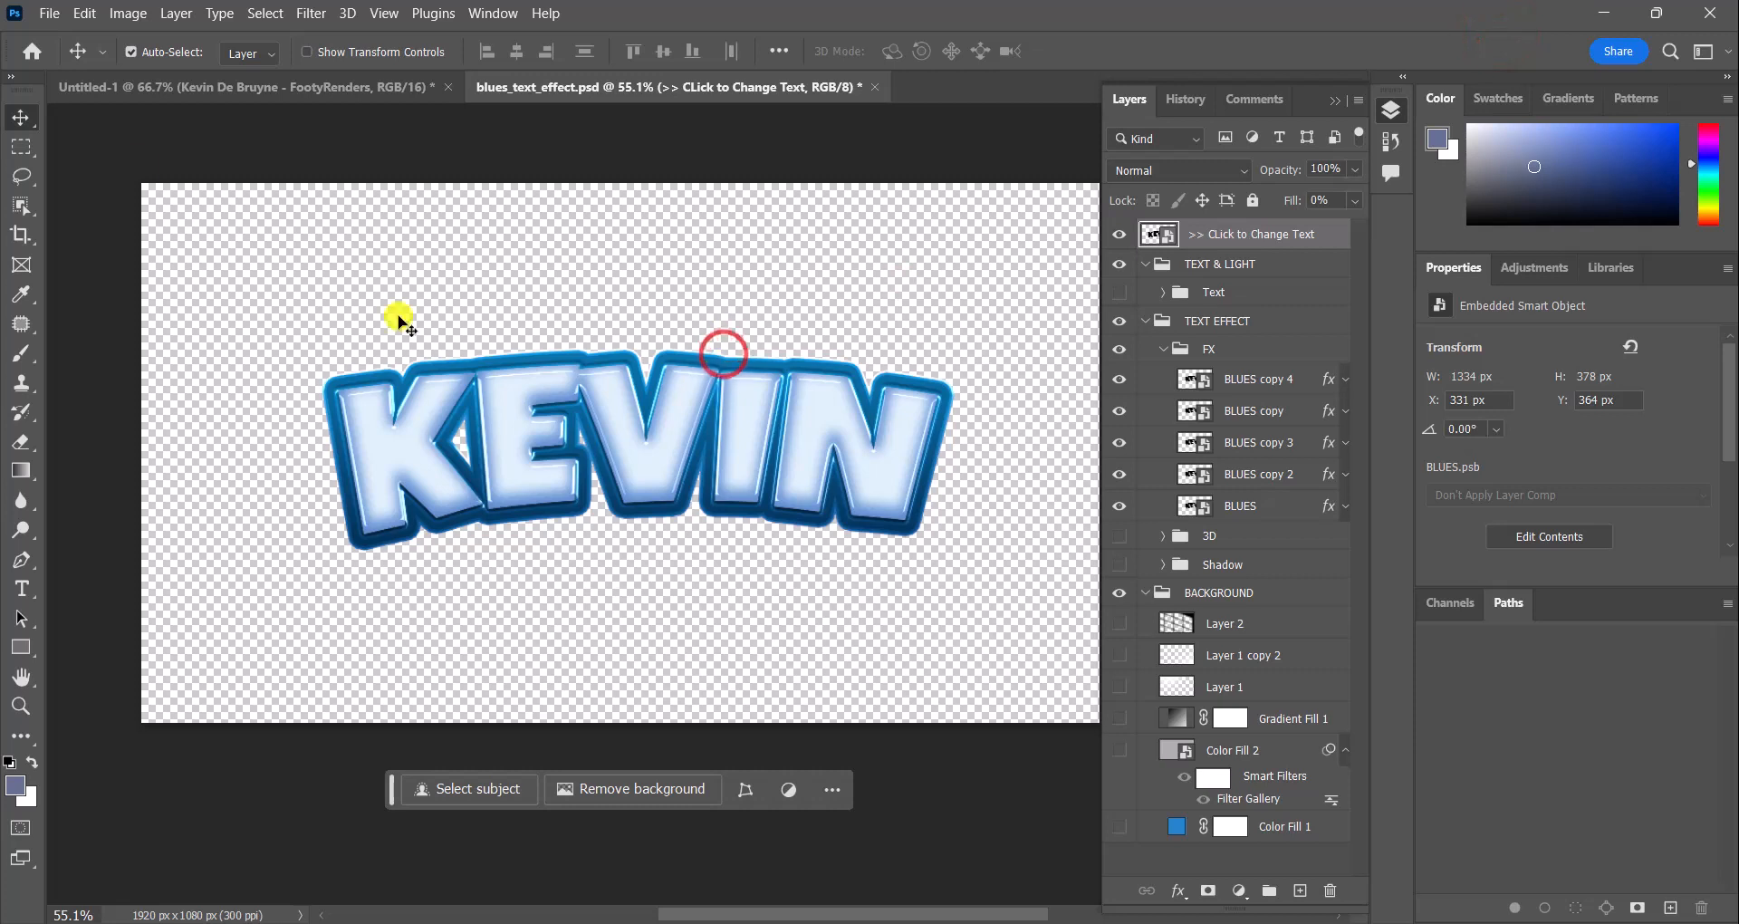
Quick-export the KEVIN lettering as a PNG and close blues_text_effect.psd without saving changes
{"action": "left_click", "coordinate": [47, 12]}
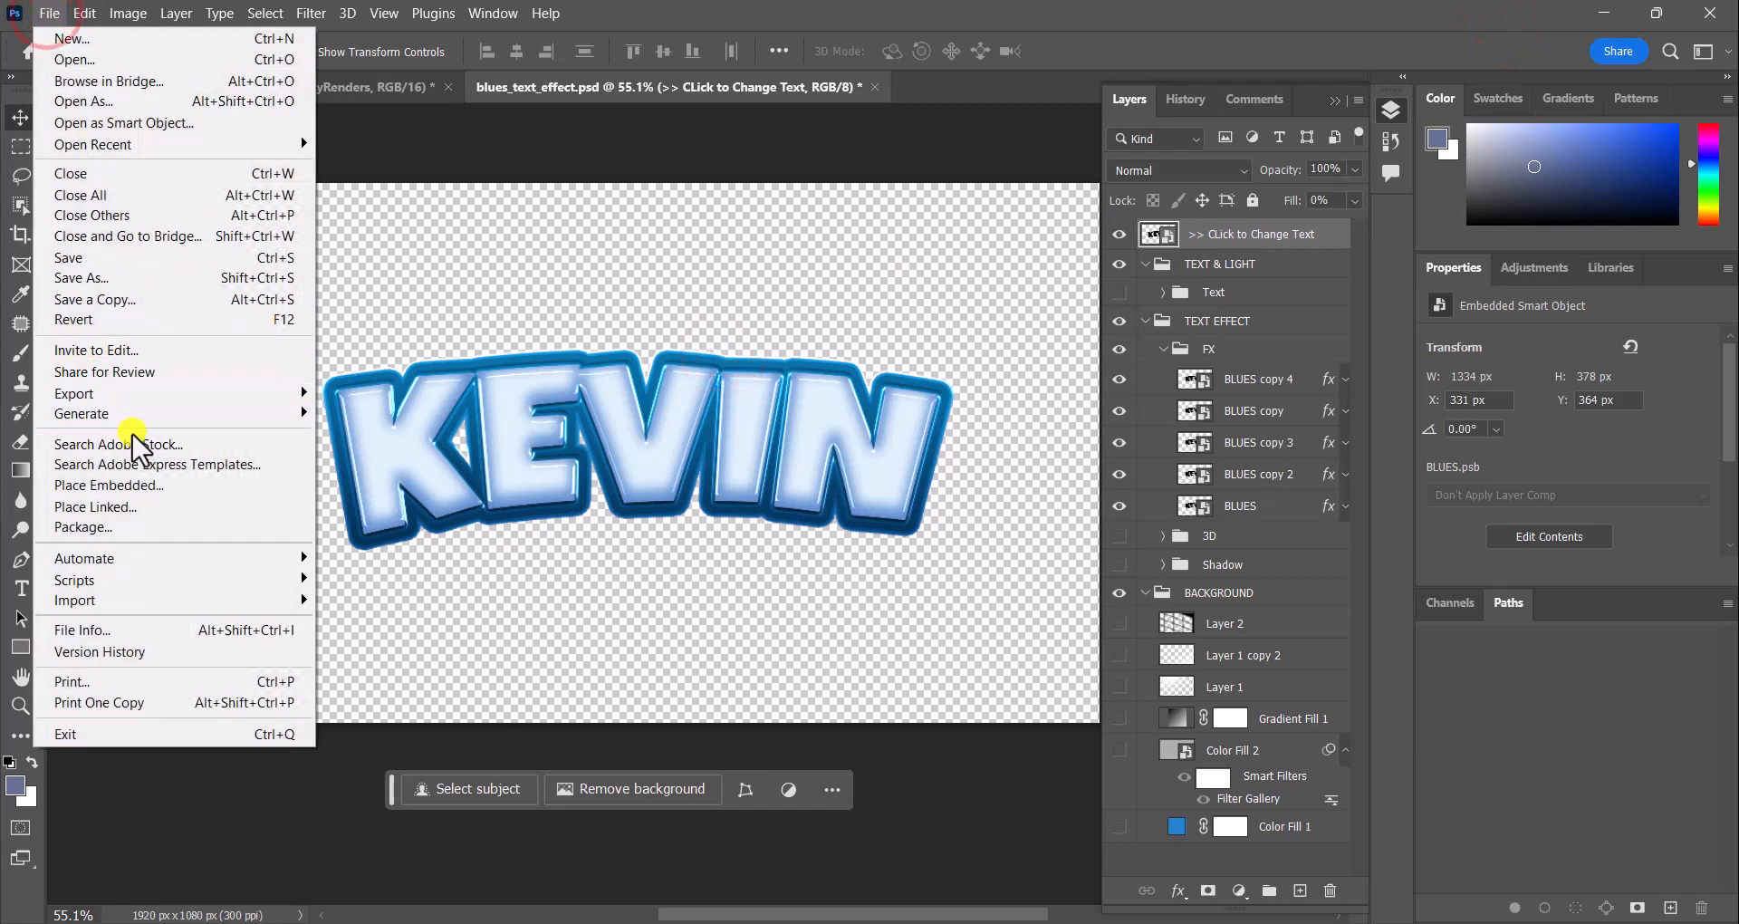
{"action": "mouse_move", "coordinate": [132, 391]}
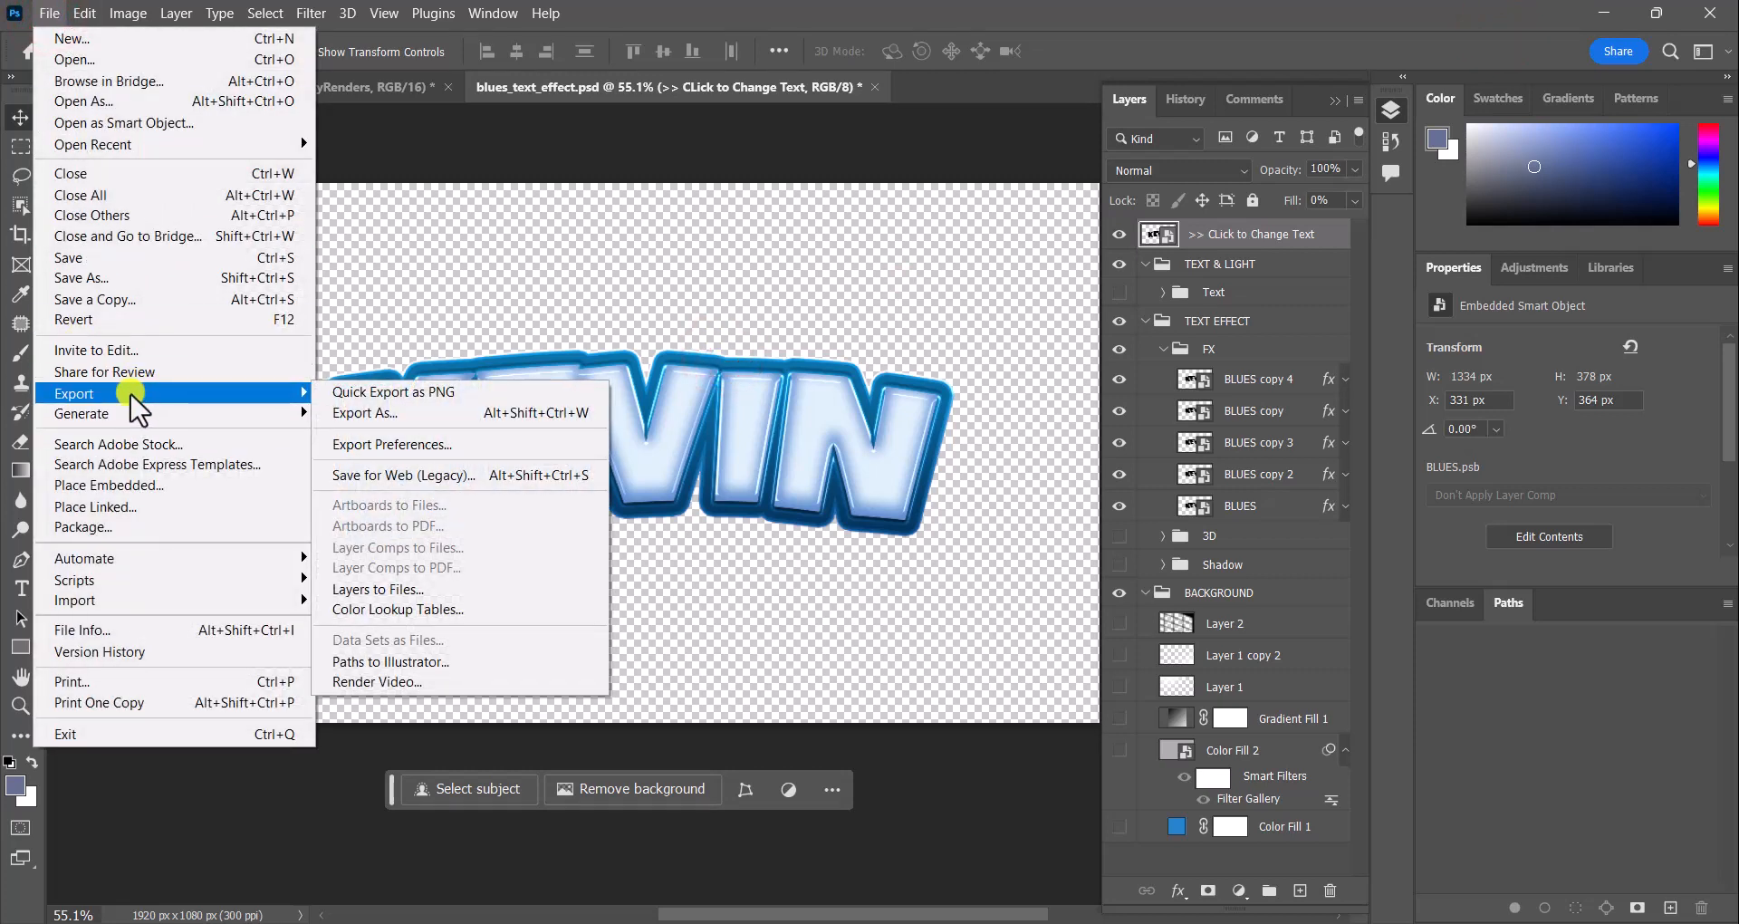
{"action": "left_click", "coordinate": [380, 392]}
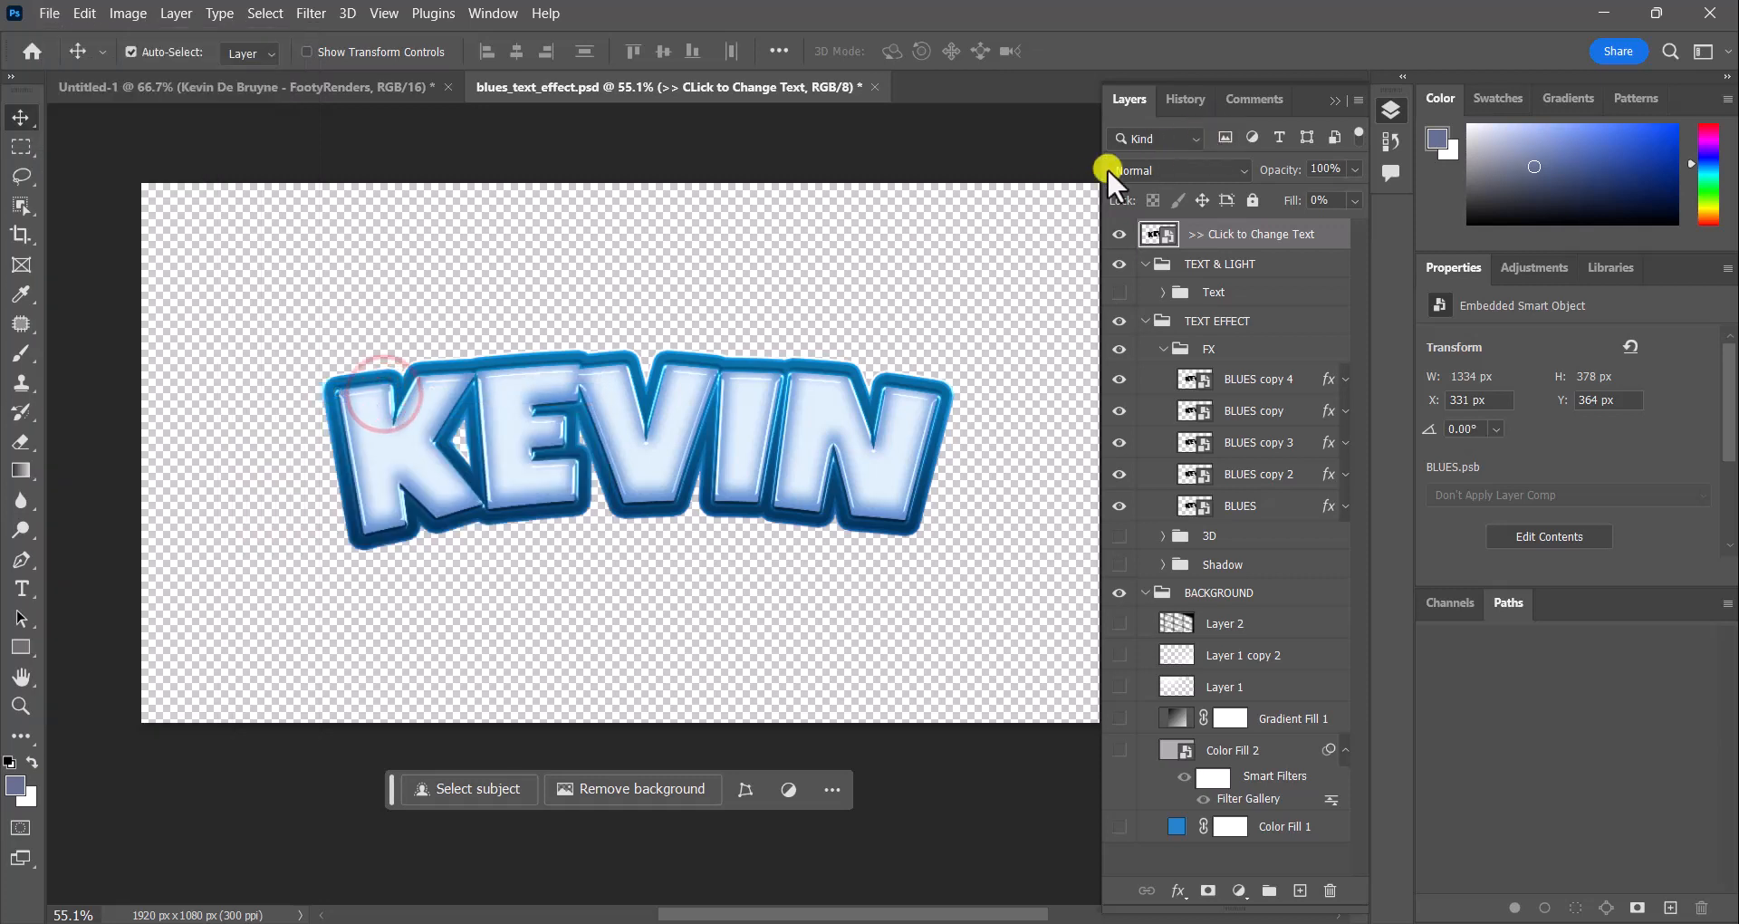
{"action": "left_click", "coordinate": [1491, 40]}
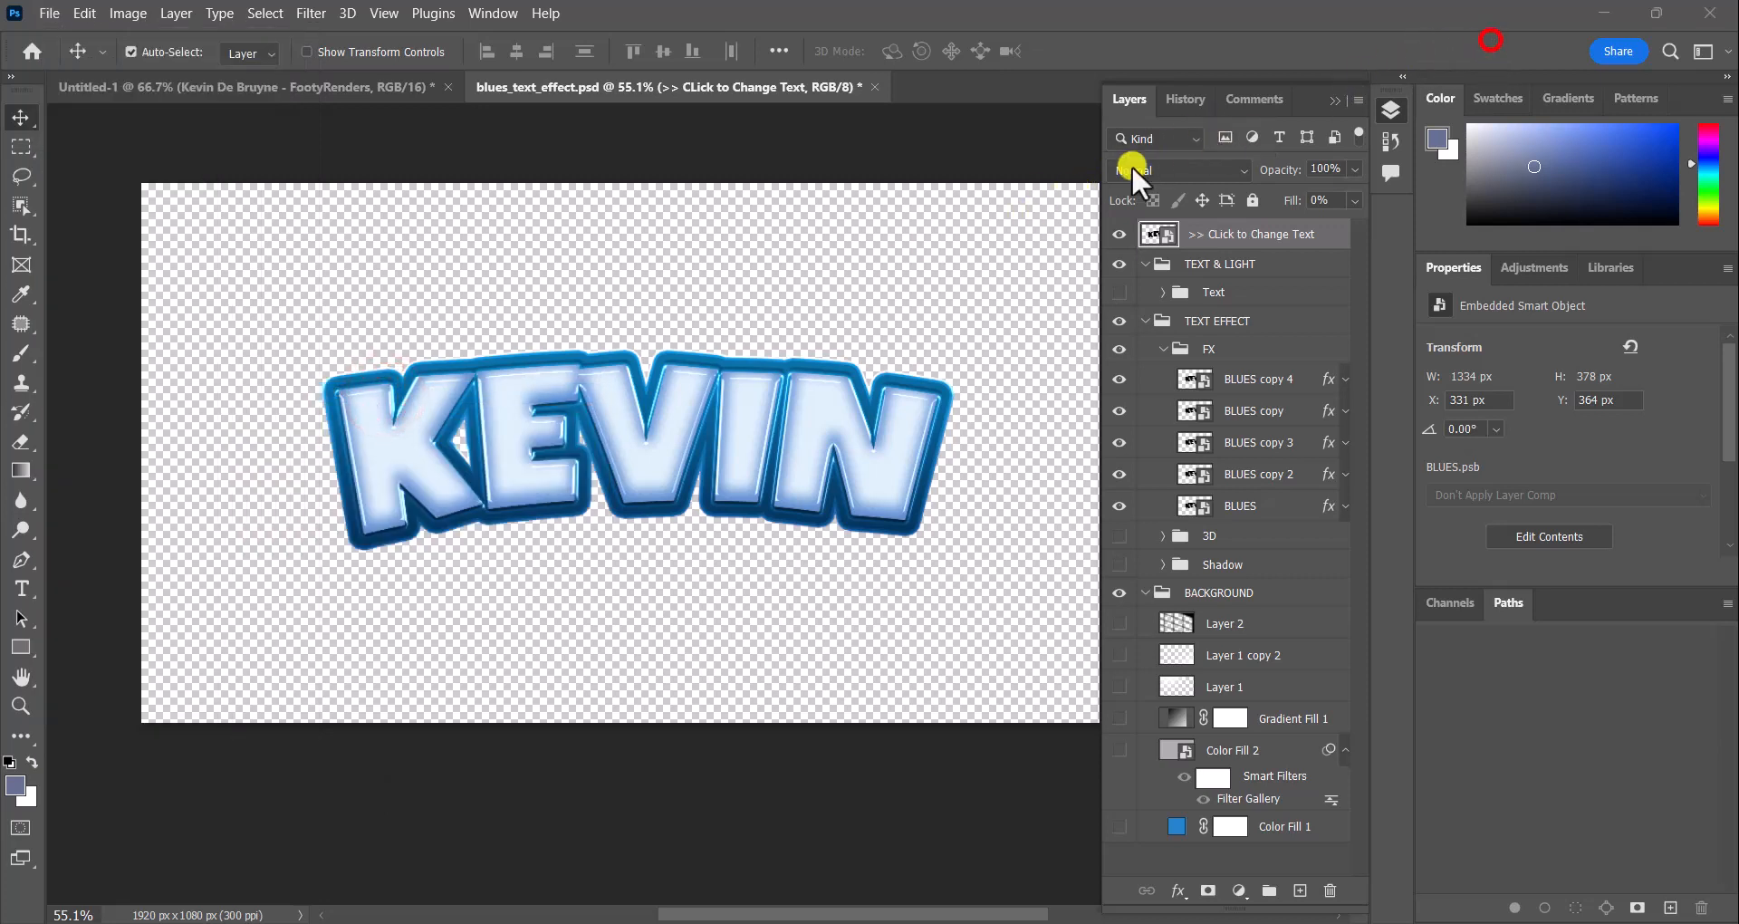
{"action": "left_click", "coordinate": [928, 190]}
{"action": "left_click", "coordinate": [879, 90]}
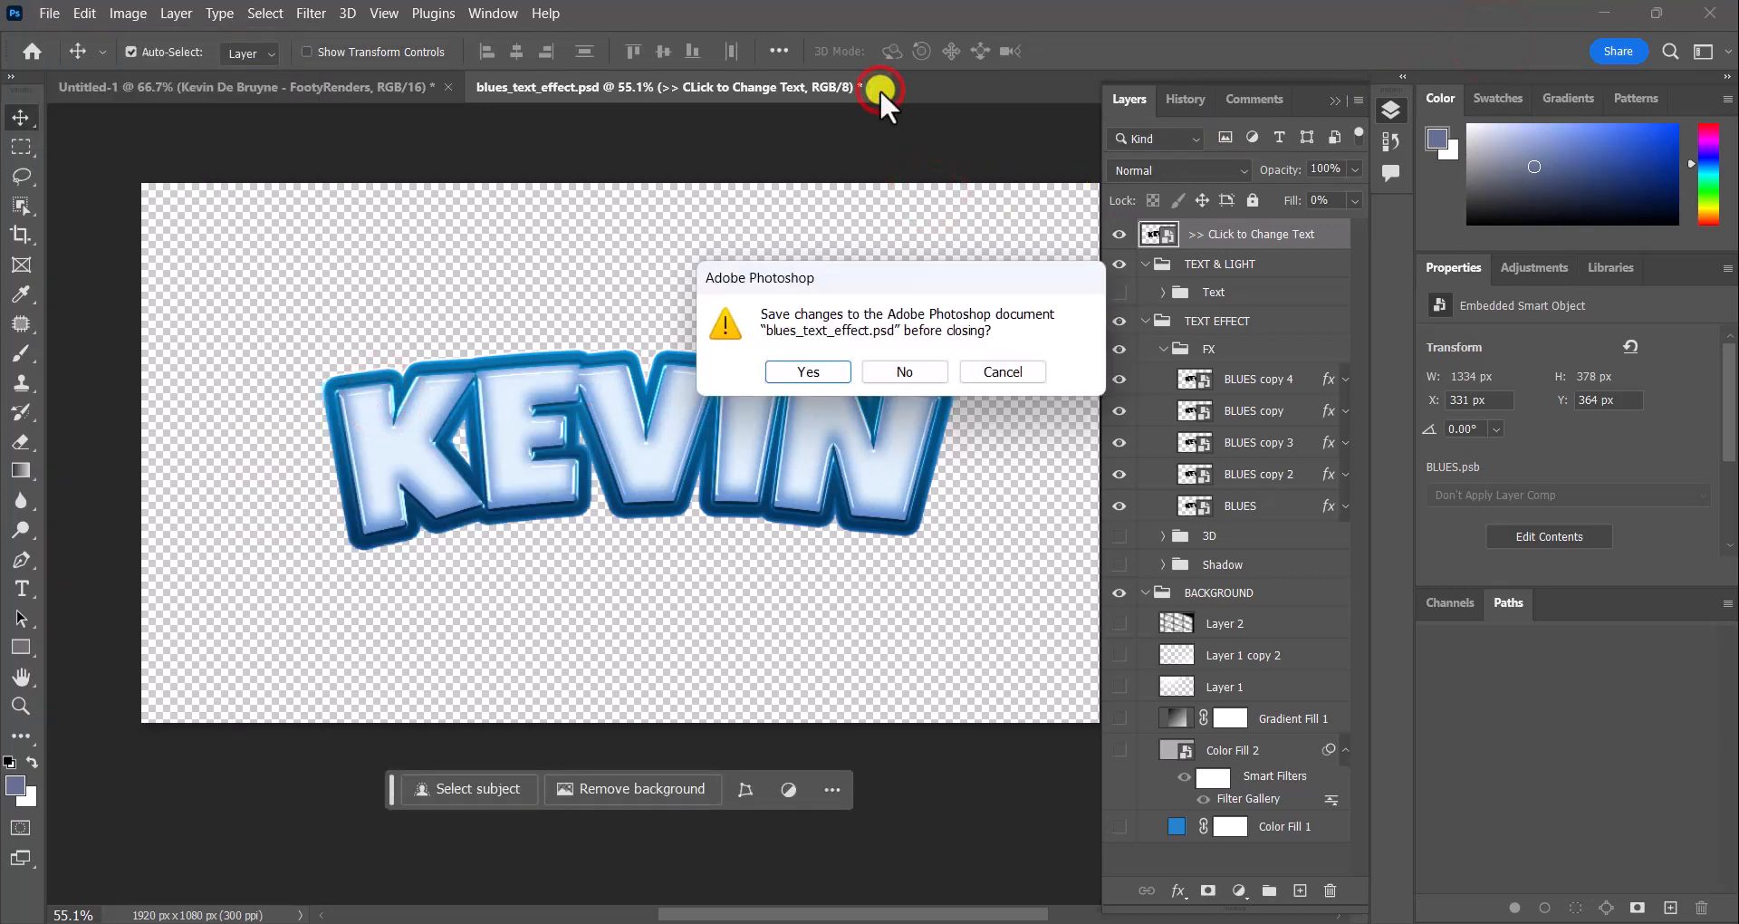
{"action": "left_click", "coordinate": [888, 372]}
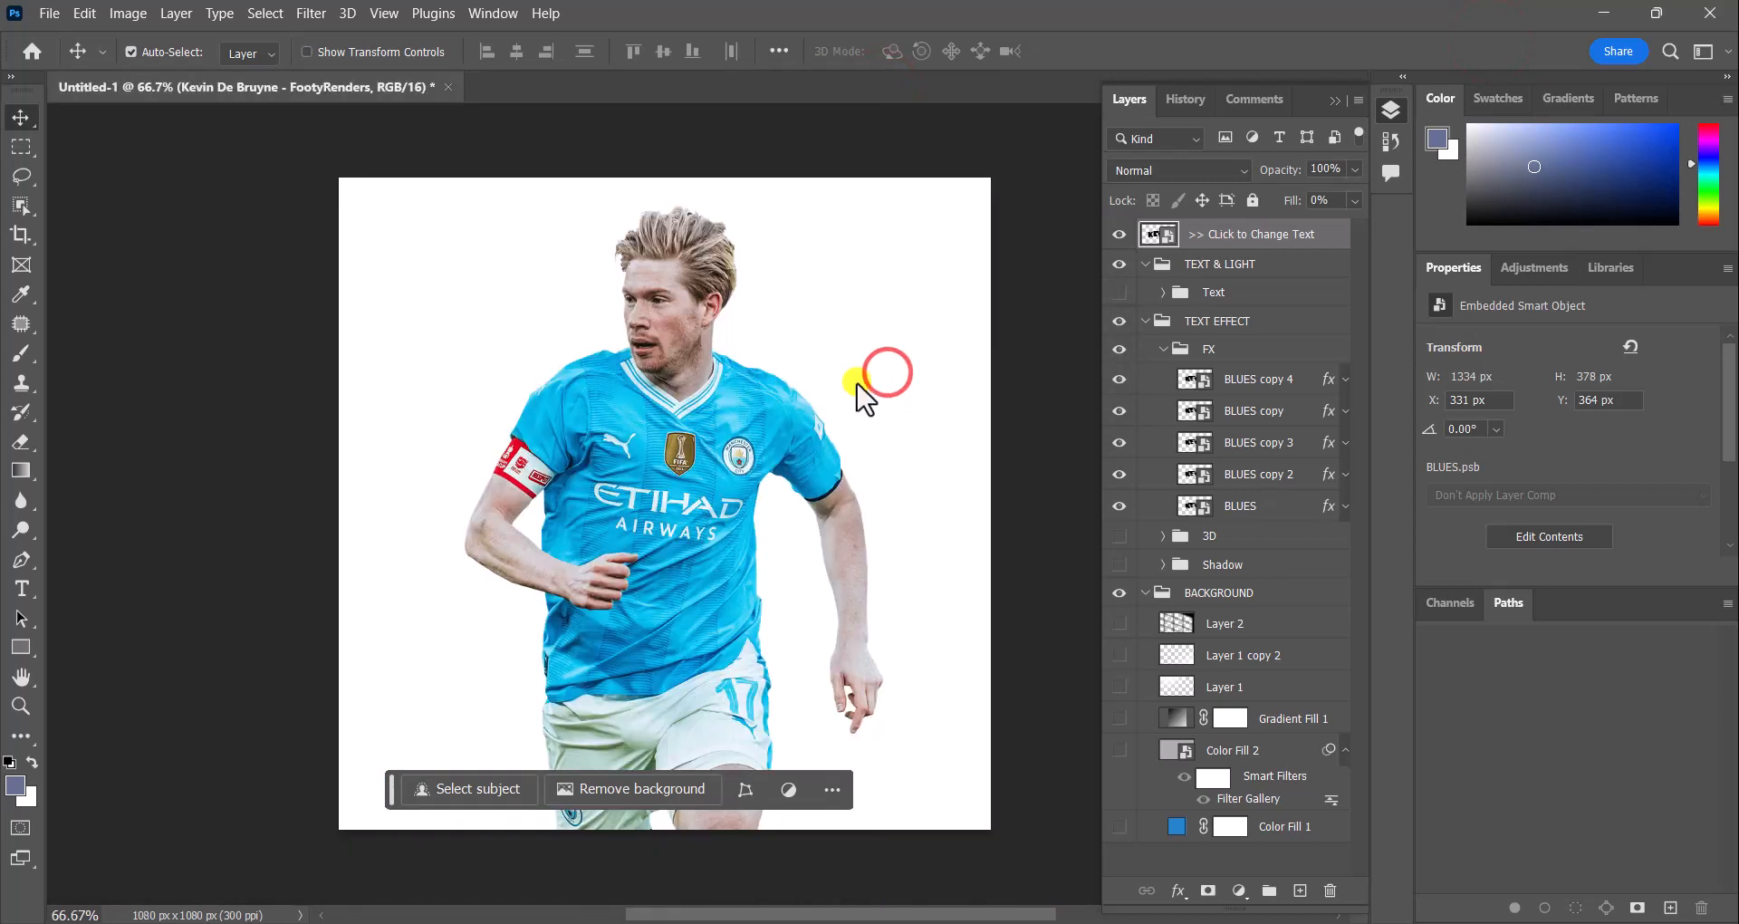
Place the KEVIN DE BRUYNE TEXT image from the photoshop projects > designs folder as an embedded object in the poster
{"action": "left_click", "coordinate": [54, 18]}
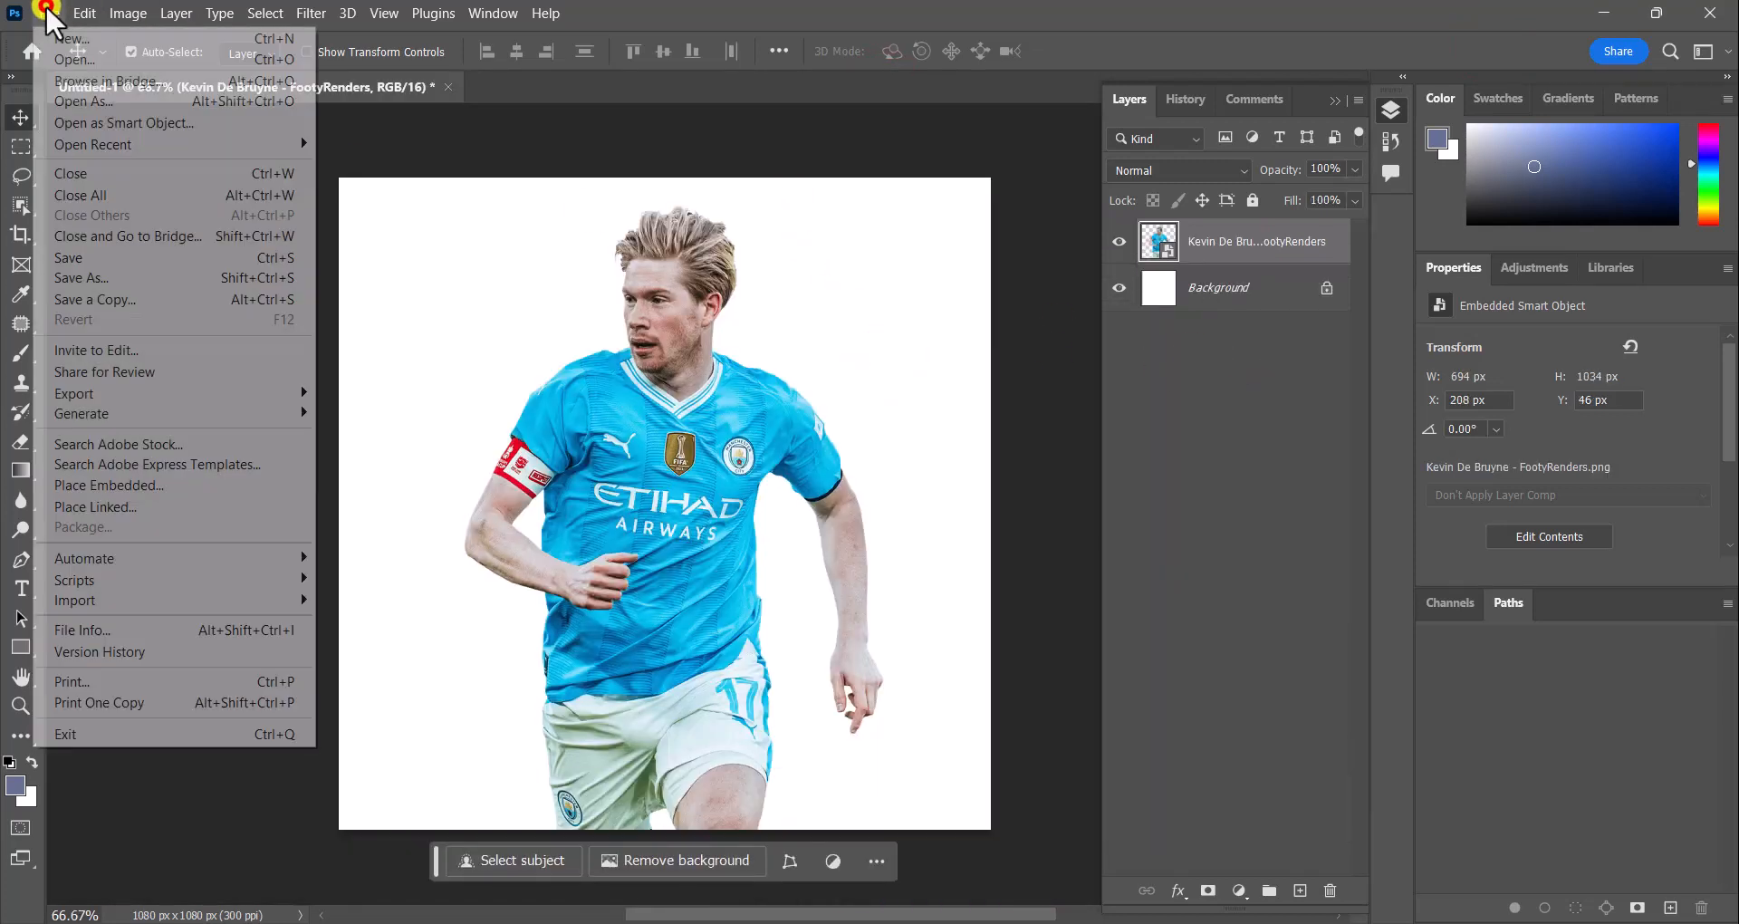
{"action": "left_click", "coordinate": [147, 483]}
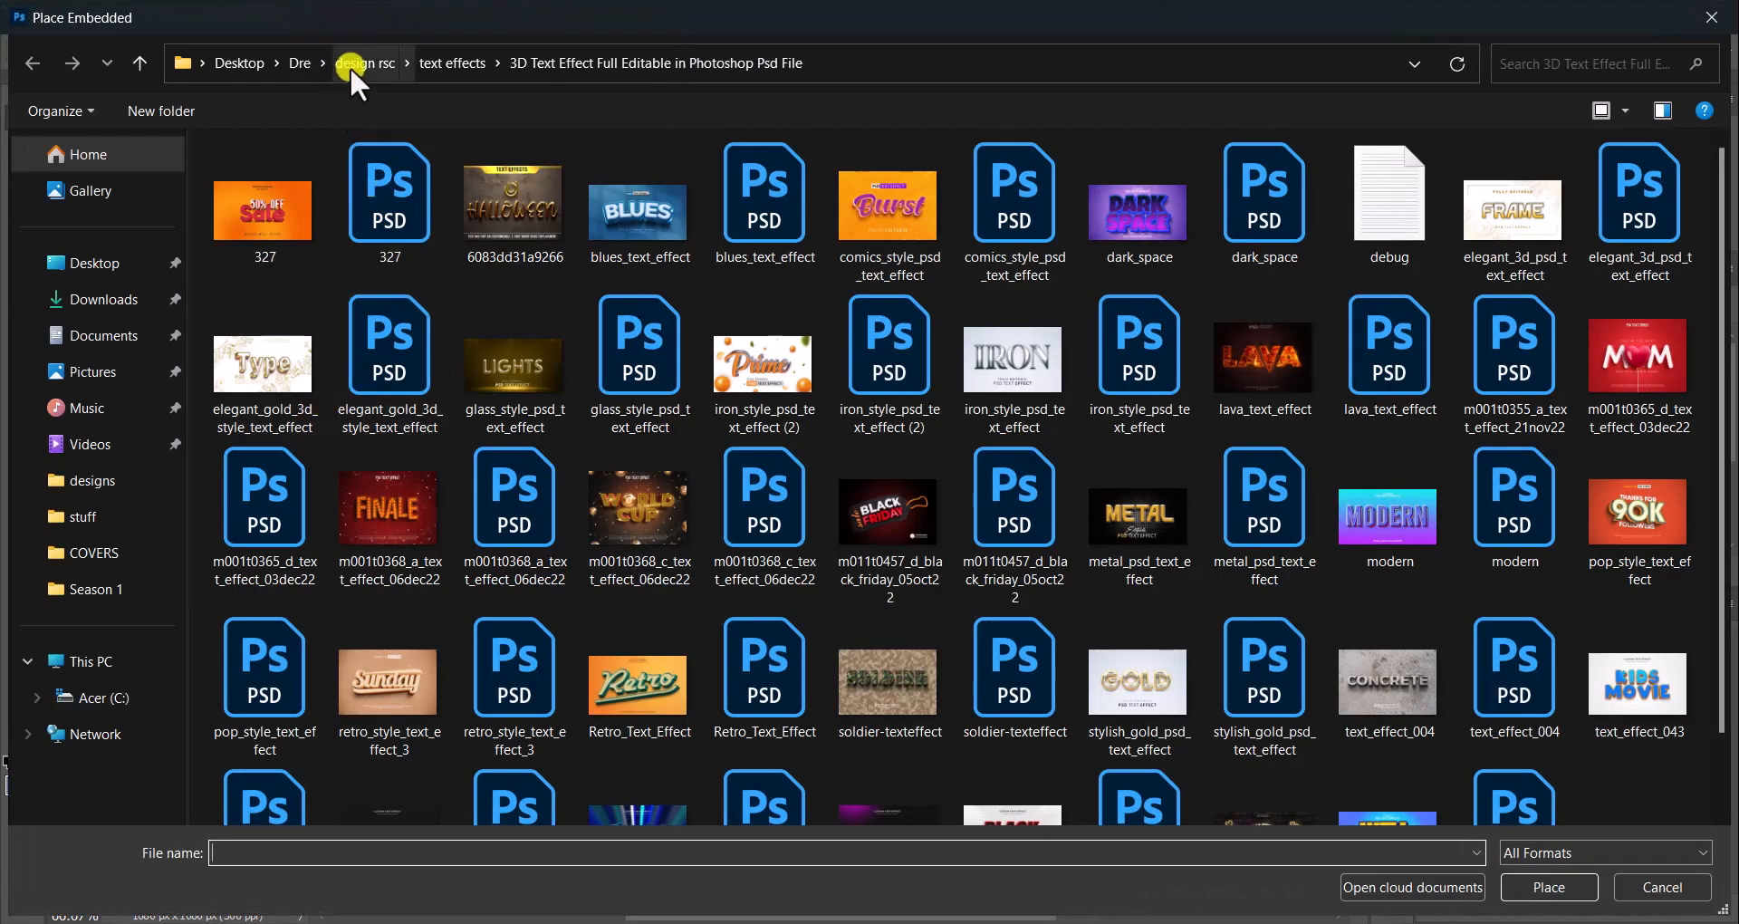
{"action": "left_click", "coordinate": [301, 59]}
{"action": "left_click", "coordinate": [339, 391]}
{"action": "key", "text": "p"}
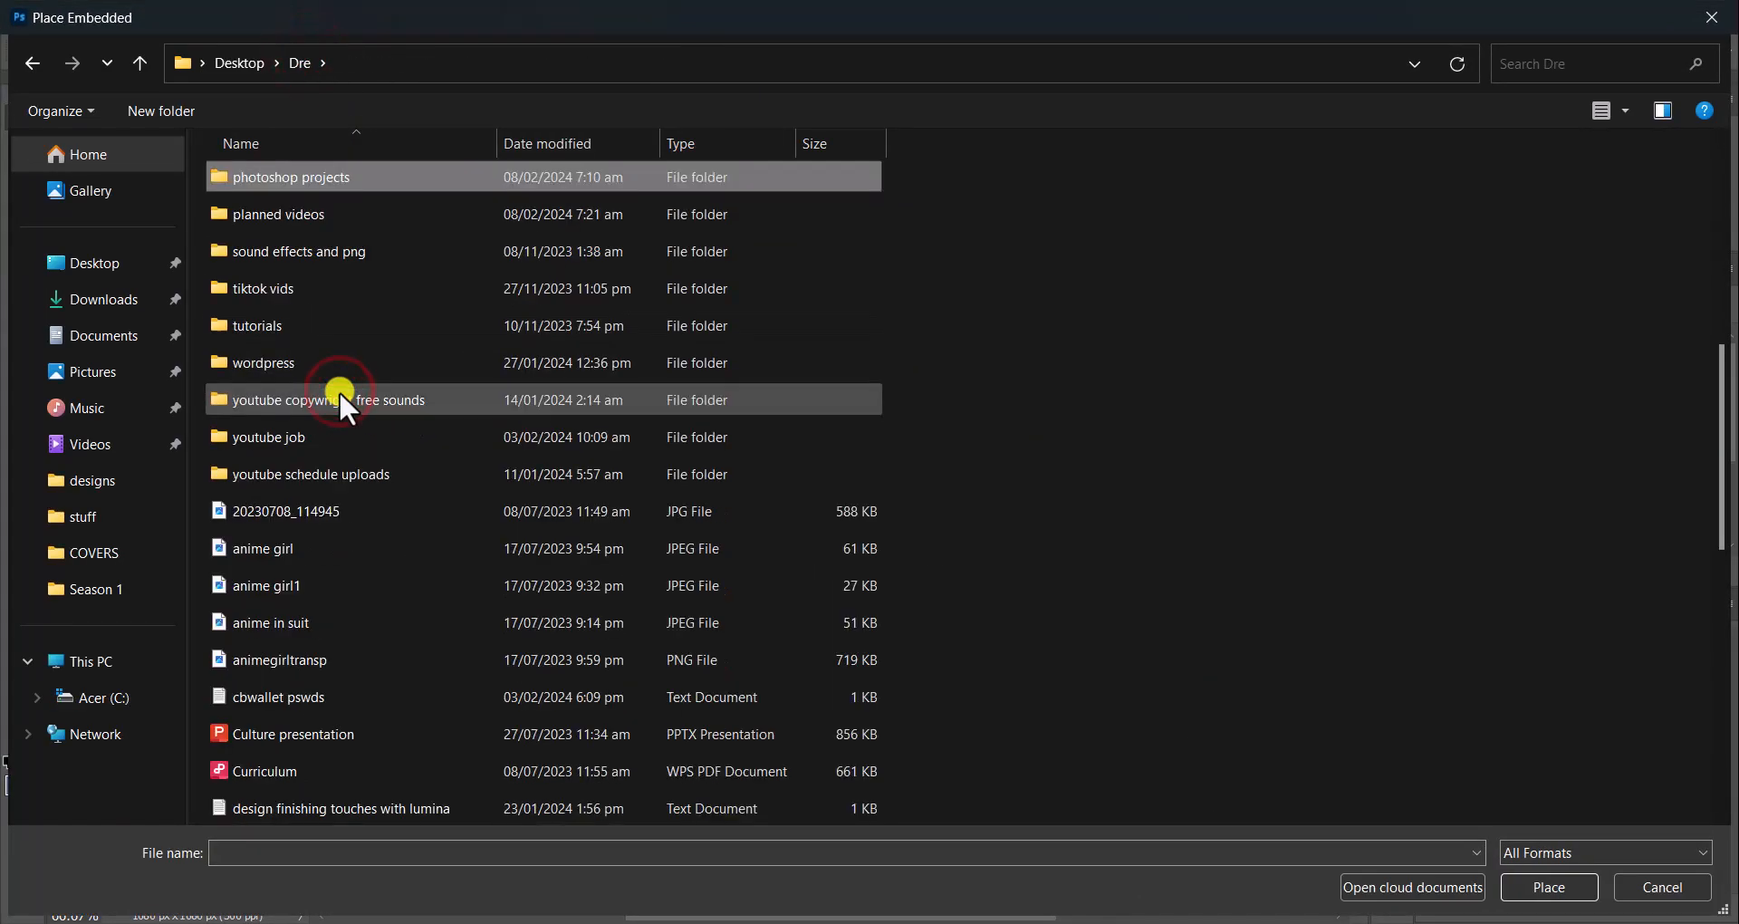
{"action": "double_click", "coordinate": [302, 173]}
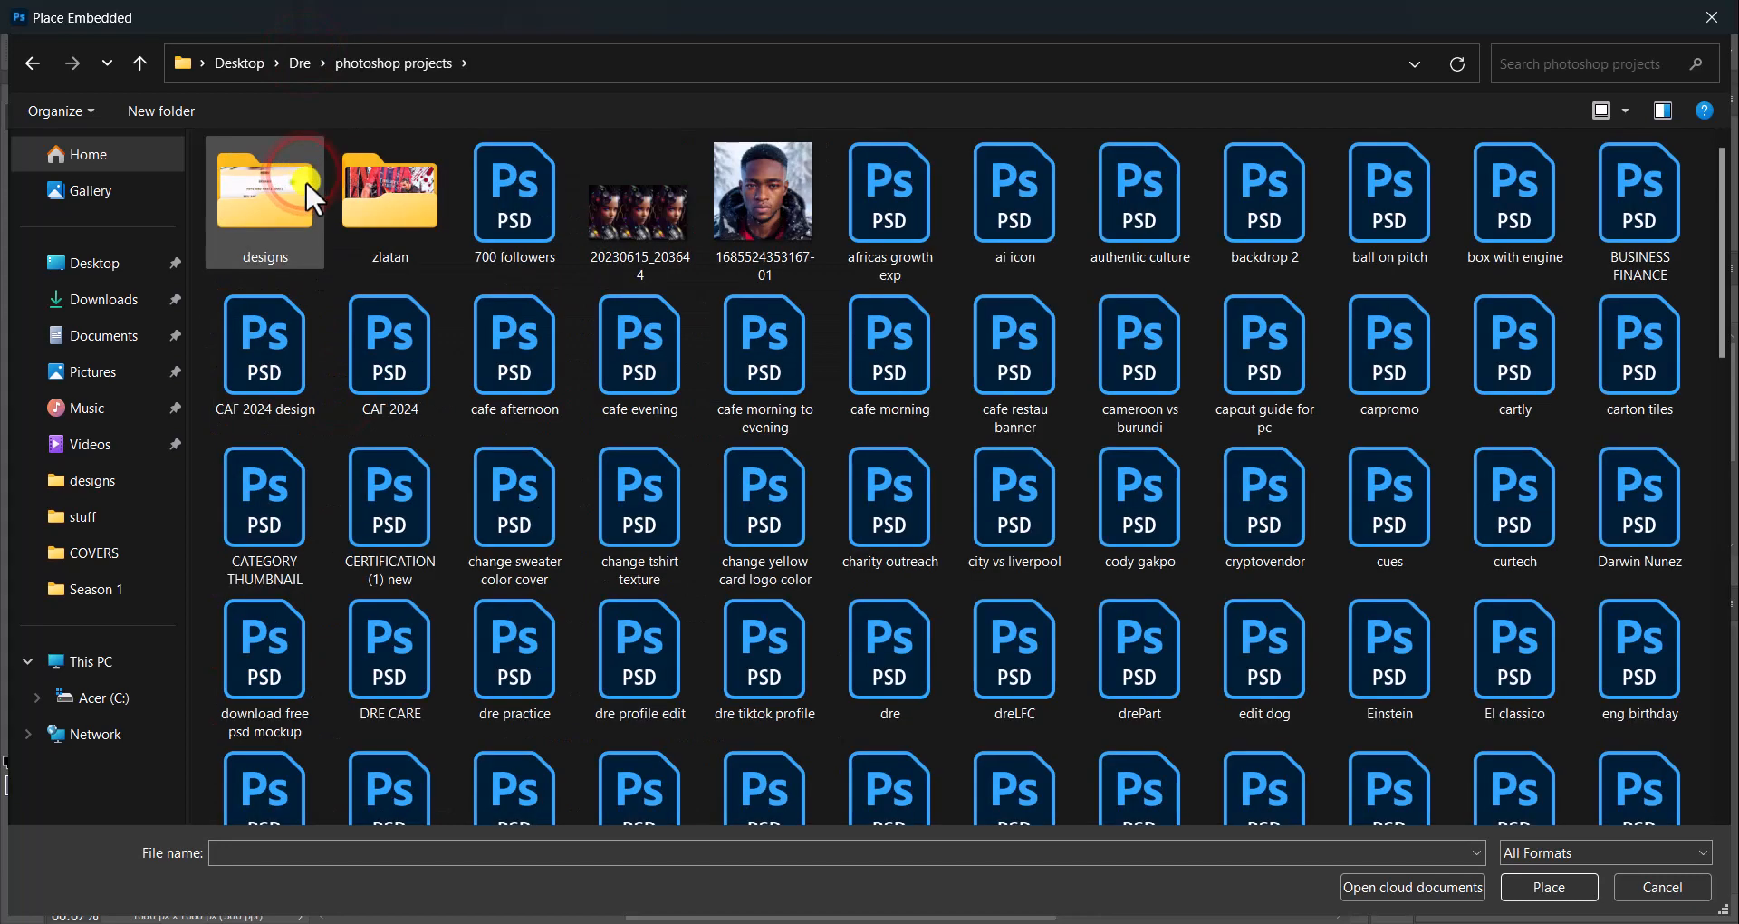
{"action": "double_click", "coordinate": [306, 181]}
{"action": "left_click", "coordinate": [747, 329]}
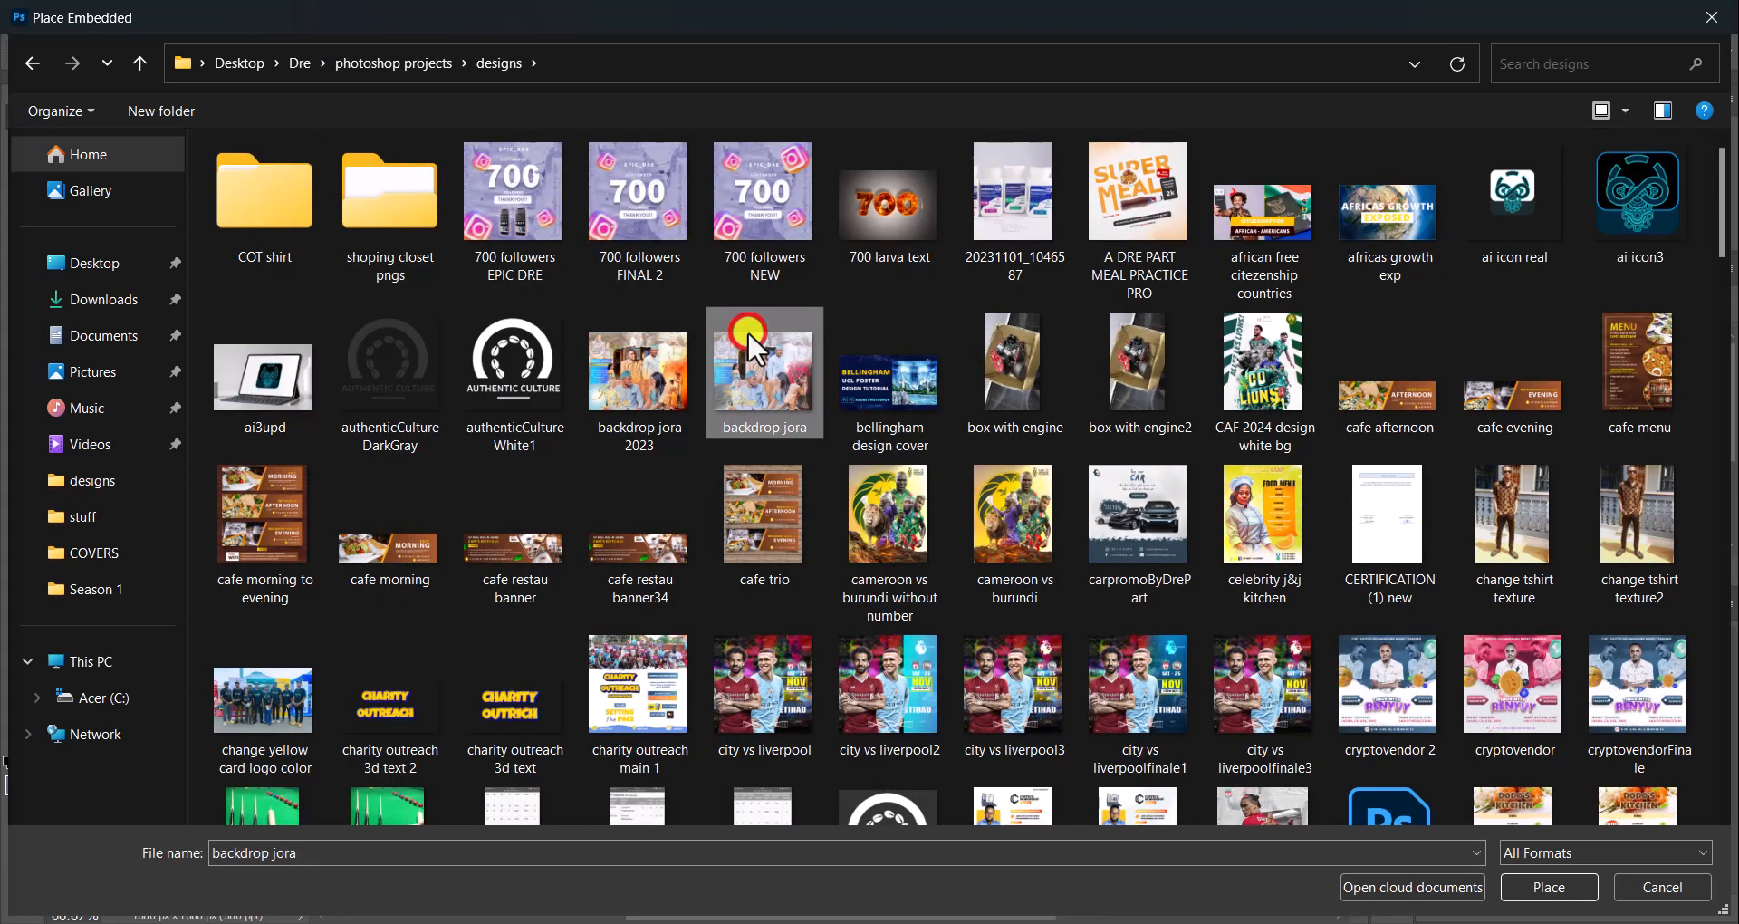
{"action": "key", "text": "k"}
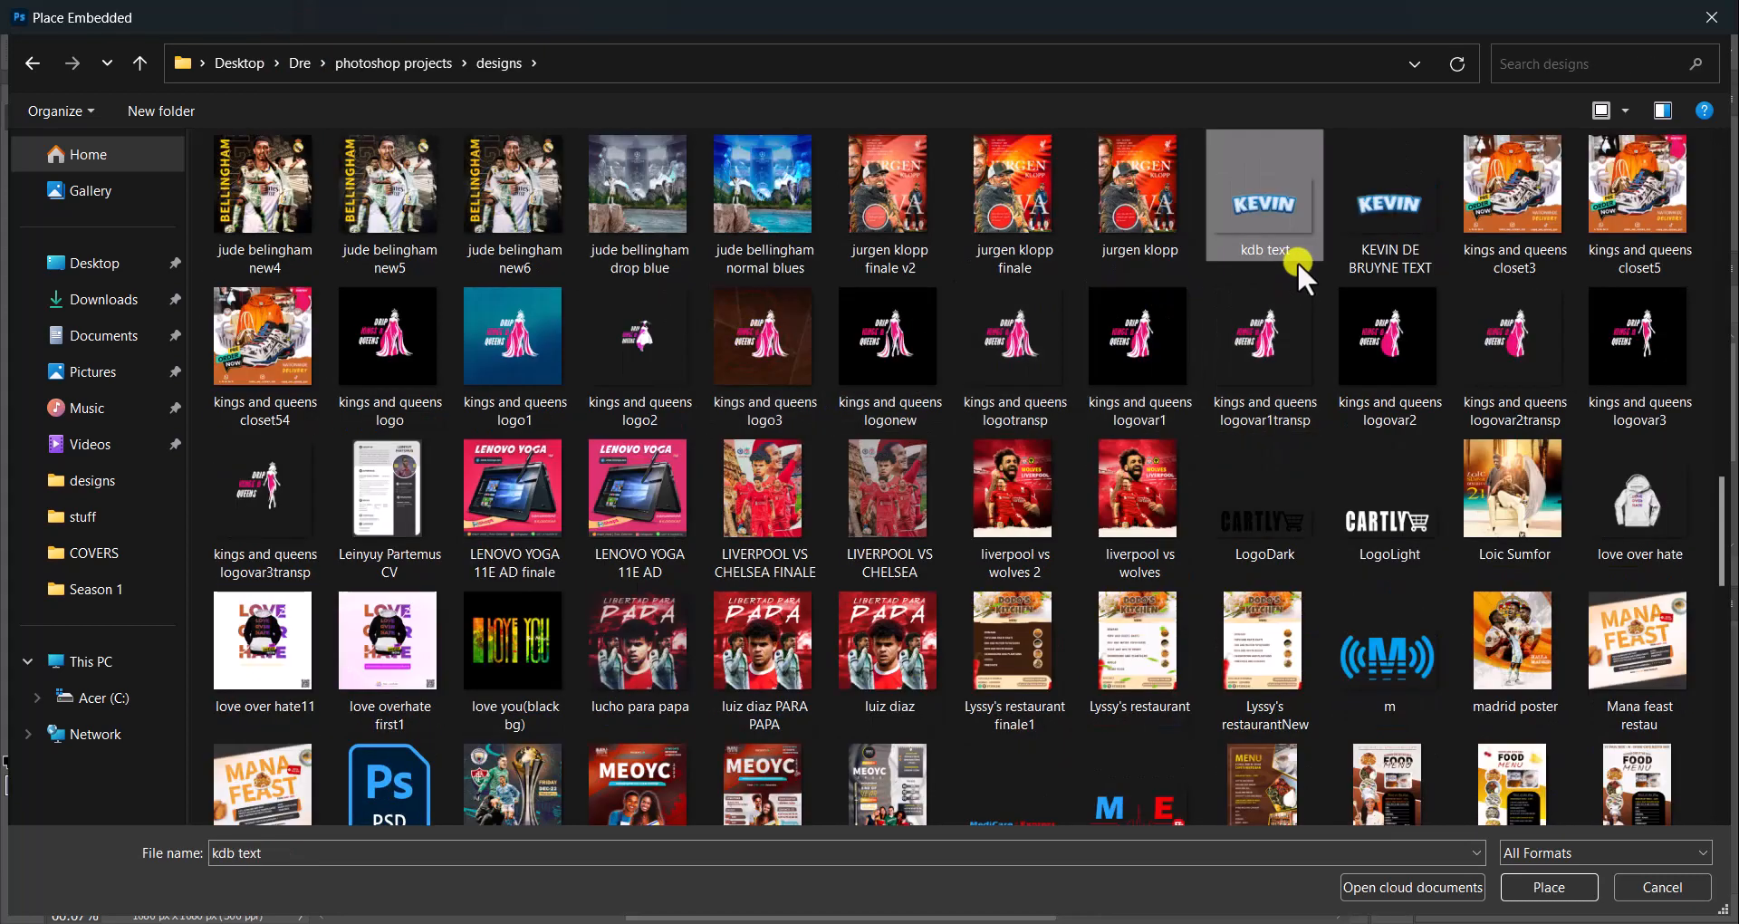
{"action": "left_click", "coordinate": [1371, 201]}
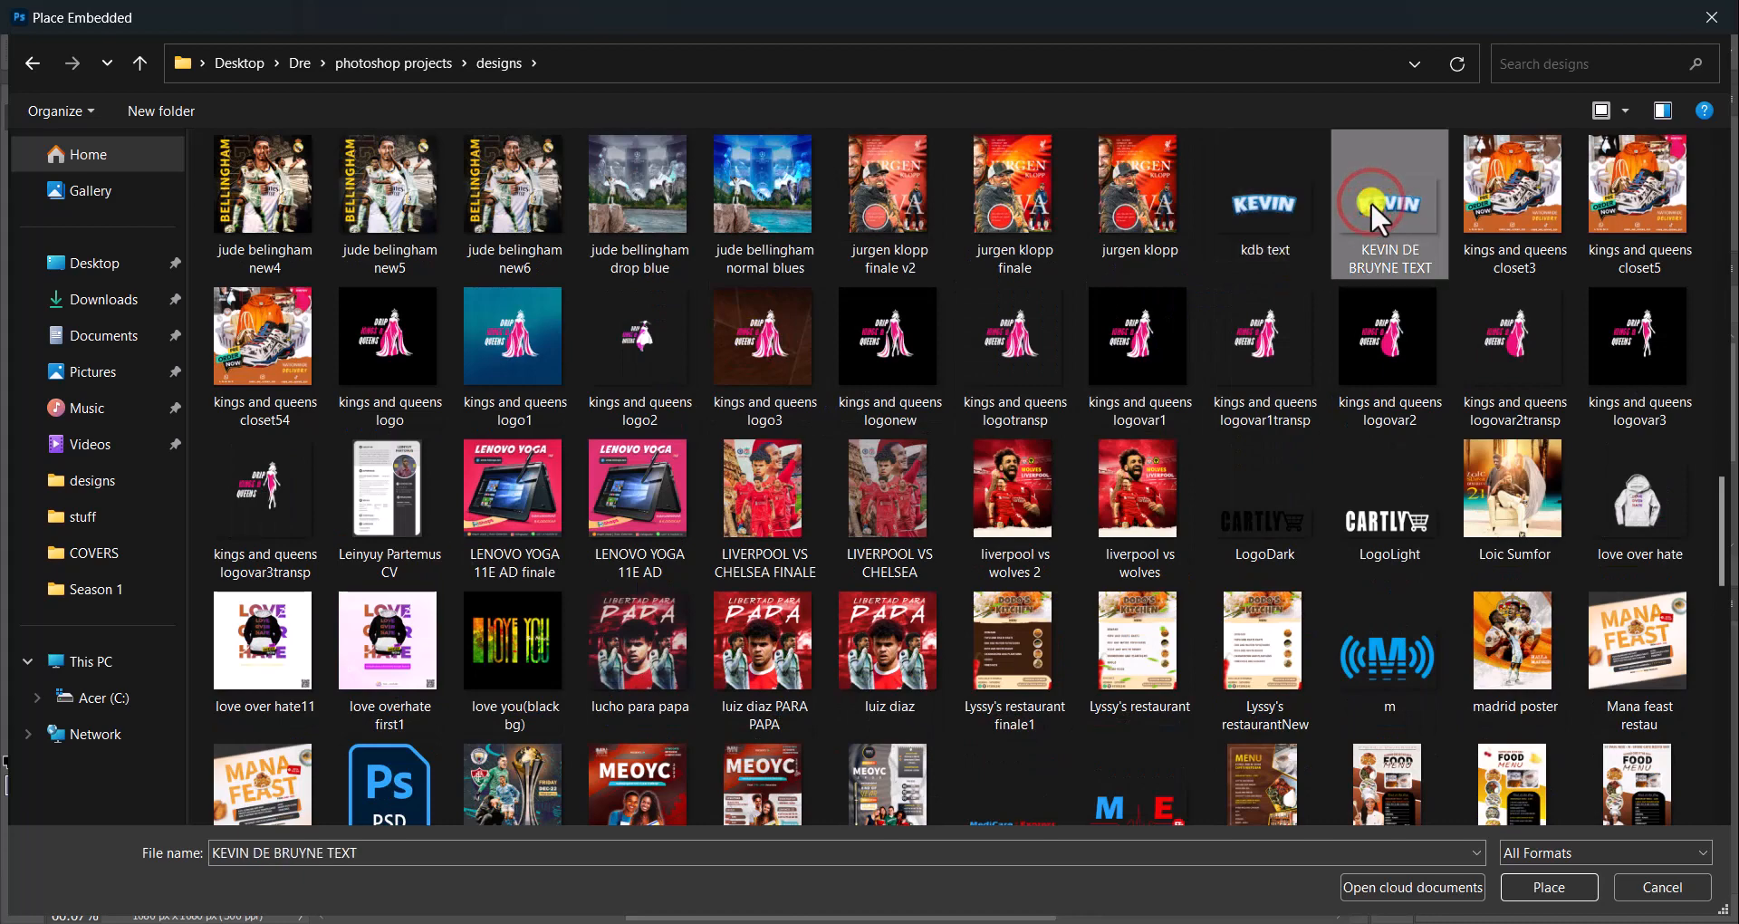
{"action": "left_click", "coordinate": [1548, 887]}
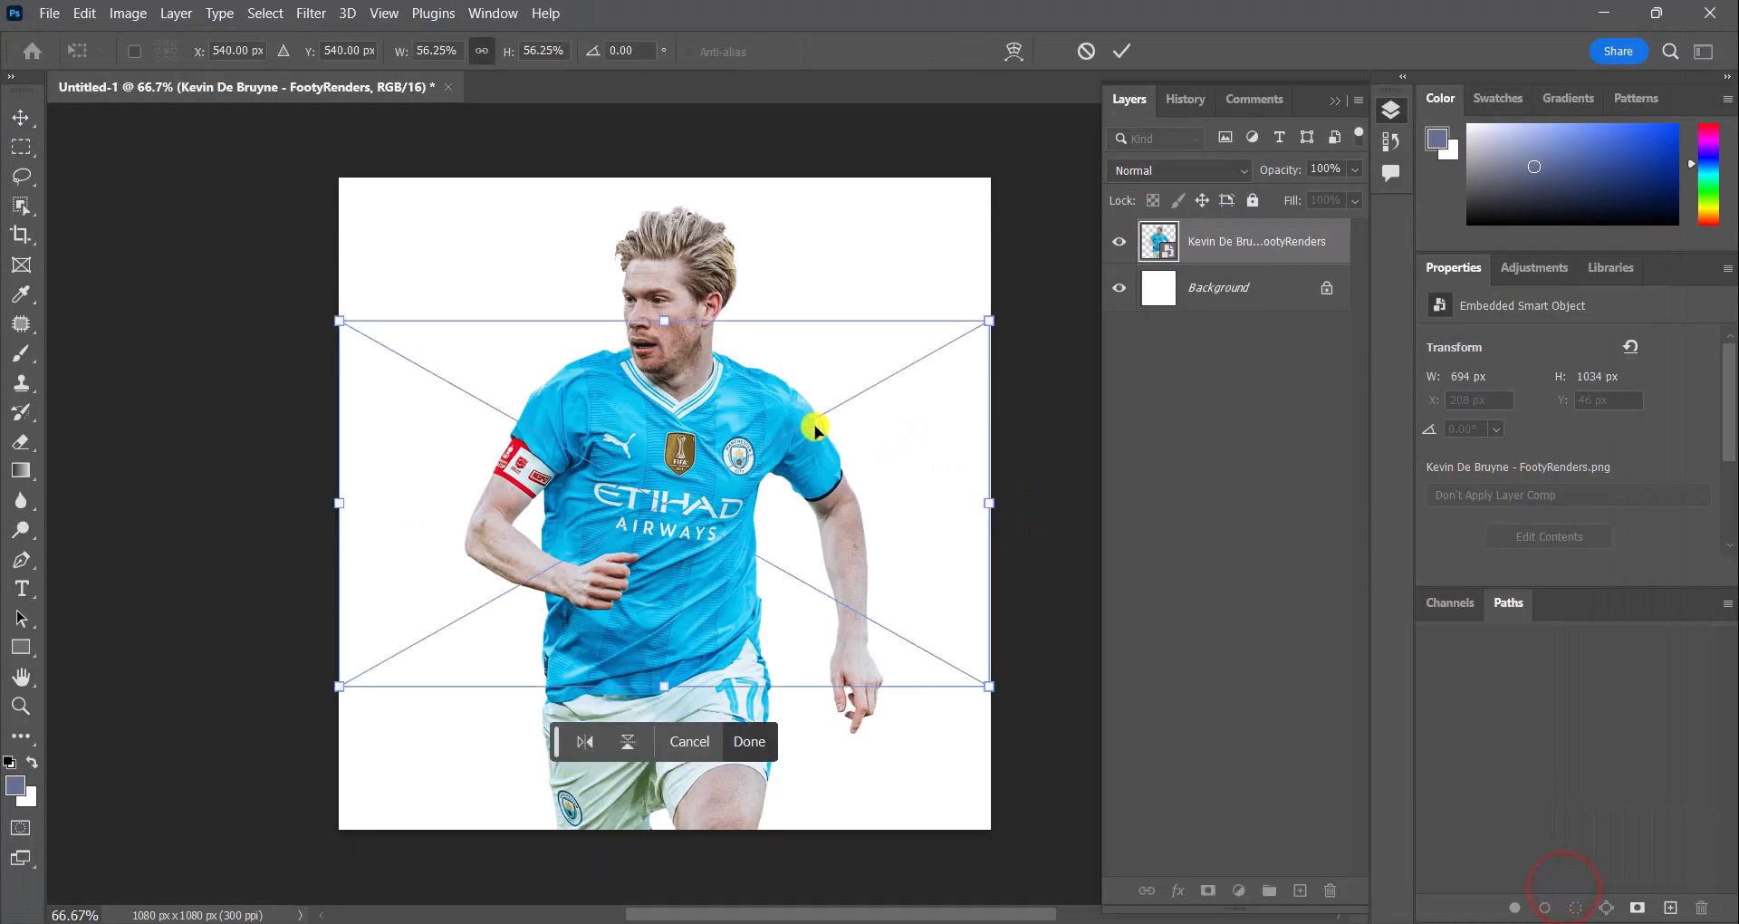
{"action": "key", "text": "Return"}
Scale the placed KEVIN lettering to about 64.33% and centre it horizontally over the player's lower torso
{"action": "left_click_drag", "start_coordinate": [991, 320], "coordinate": [1033, 295]}
{"action": "left_click_drag", "start_coordinate": [766, 489], "coordinate": [687, 531]}
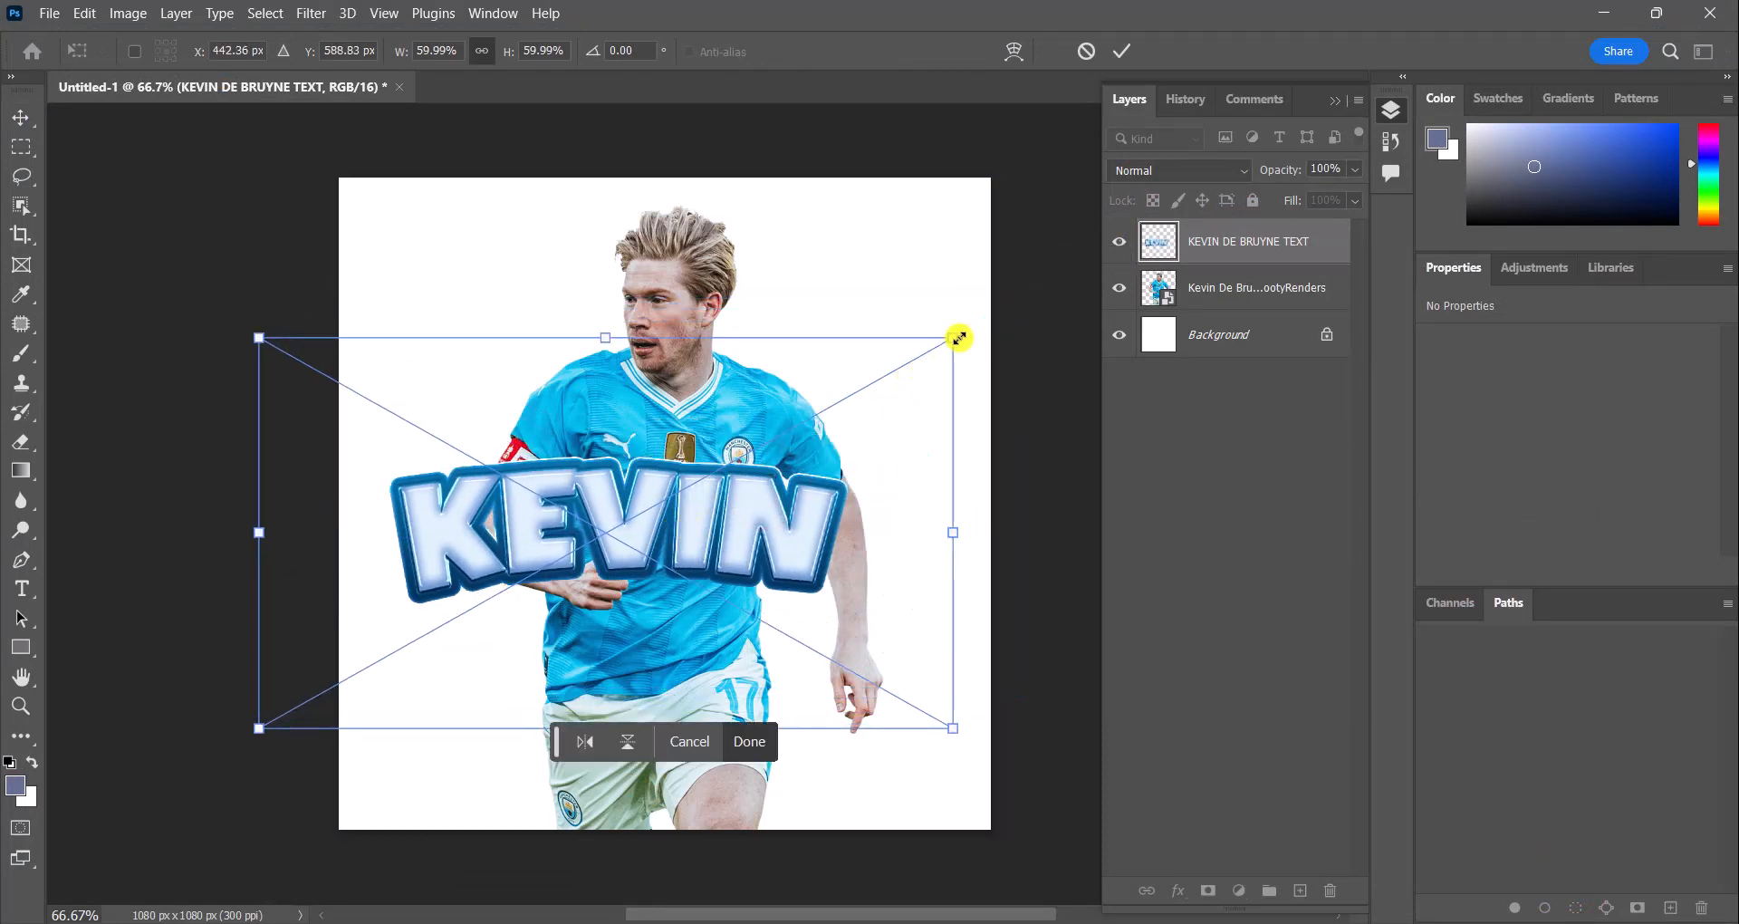
{"action": "left_click_drag", "start_coordinate": [959, 338], "coordinate": [1001, 299]}
{"action": "left_click_drag", "start_coordinate": [708, 509], "coordinate": [741, 567]}
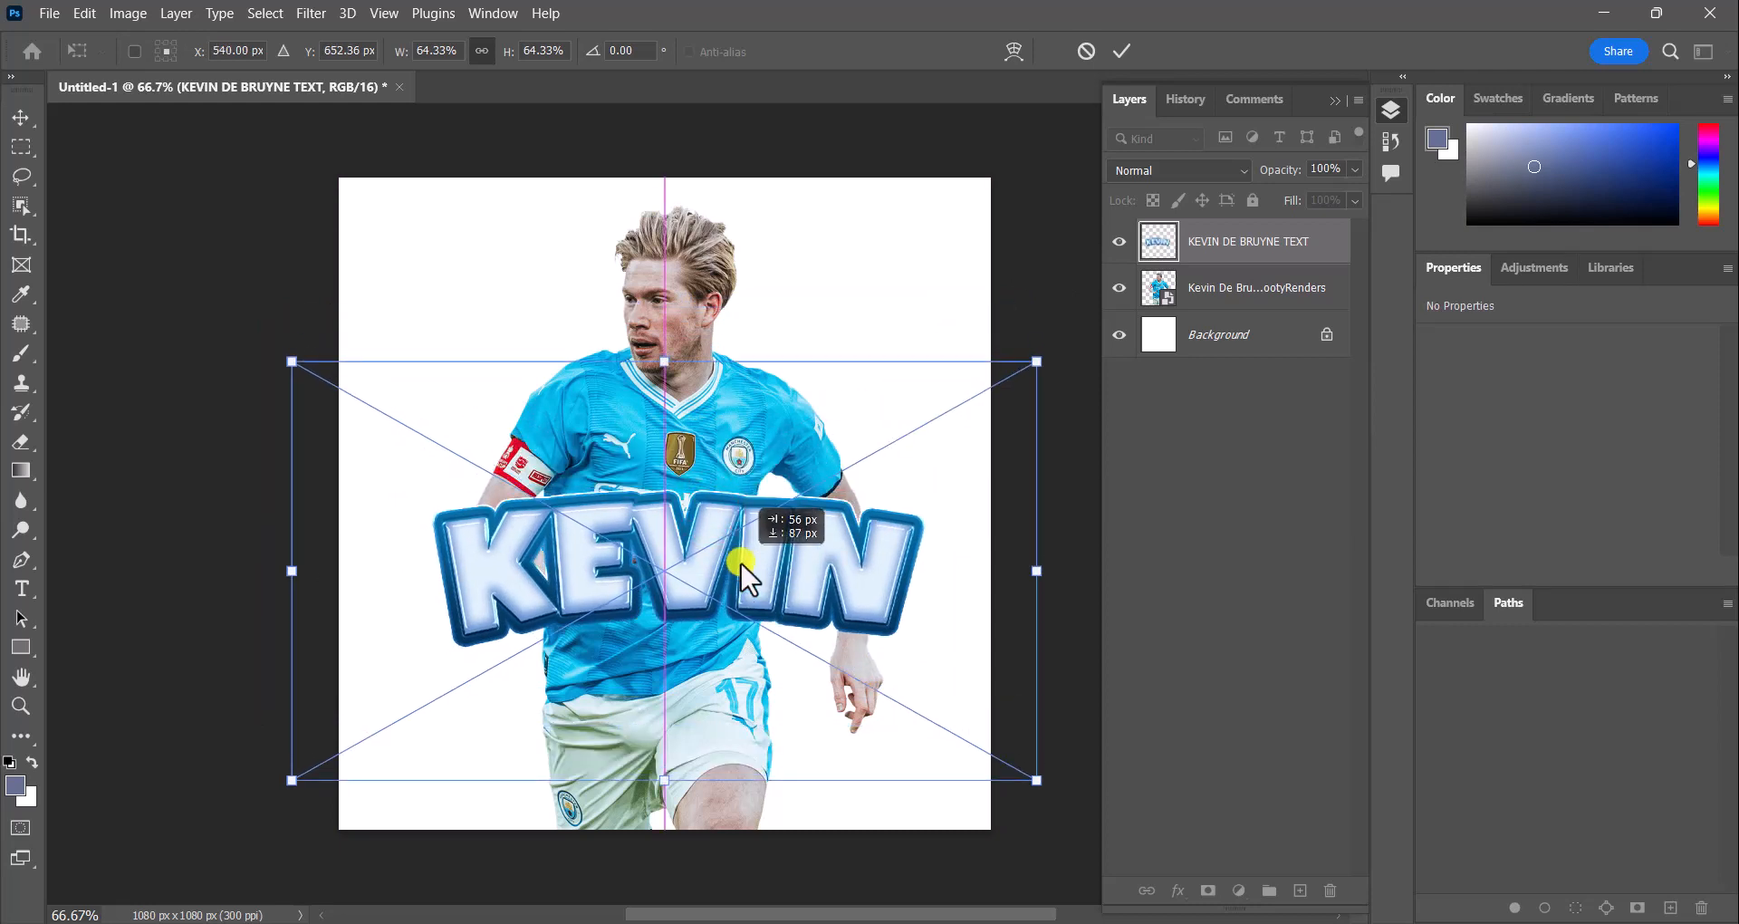
{"action": "left_click_drag", "start_coordinate": [741, 564], "coordinate": [684, 563]}
{"action": "left_click", "coordinate": [749, 741]}
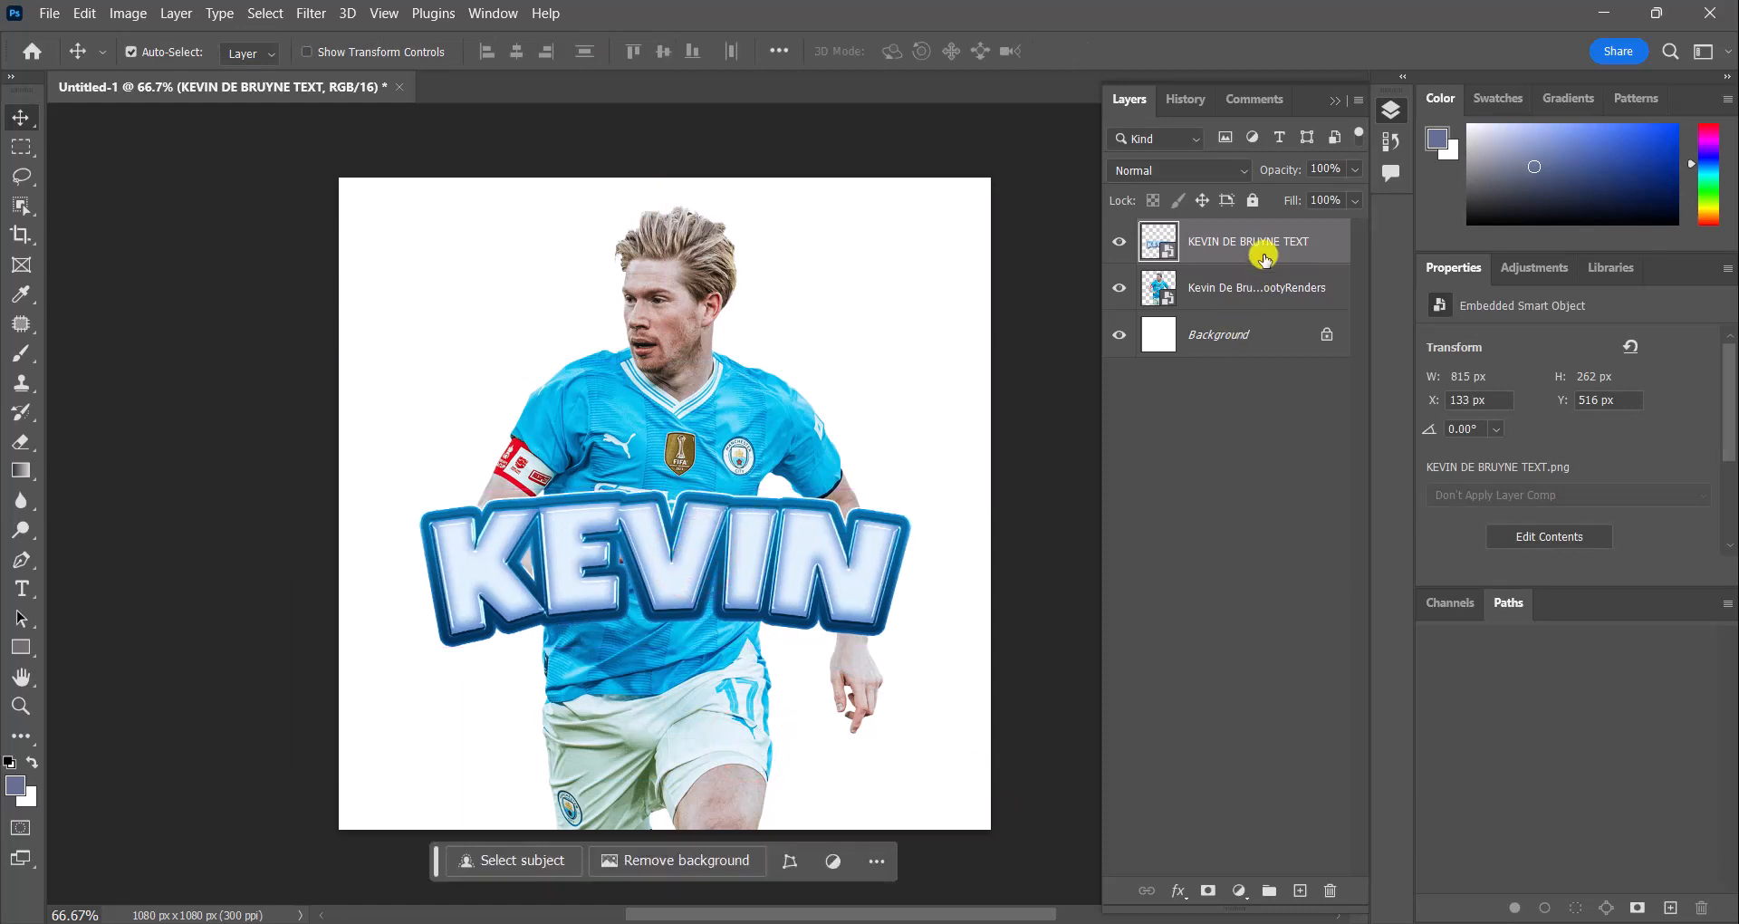
Try the KEVIN lettering behind the player, then keep it in front and lower it to Y 639 px
{"action": "left_click_drag", "start_coordinate": [1264, 258], "coordinate": [1266, 300]}
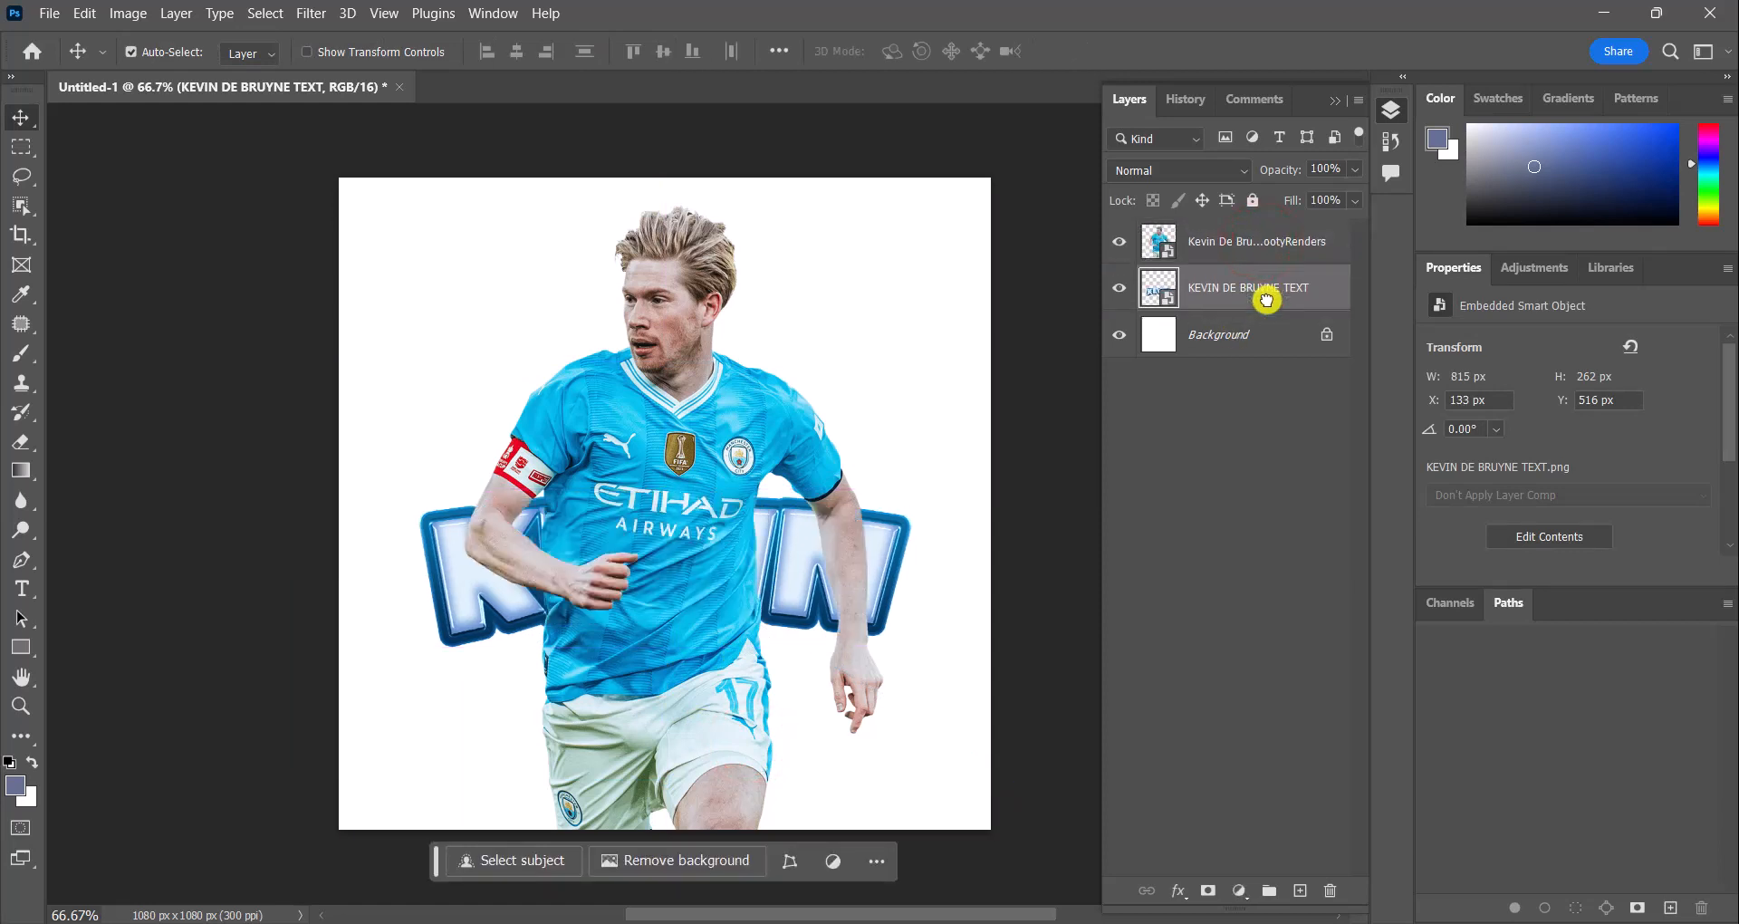
{"action": "left_click_drag", "start_coordinate": [1267, 299], "coordinate": [1259, 240]}
{"action": "key", "text": "ctrl+z"}
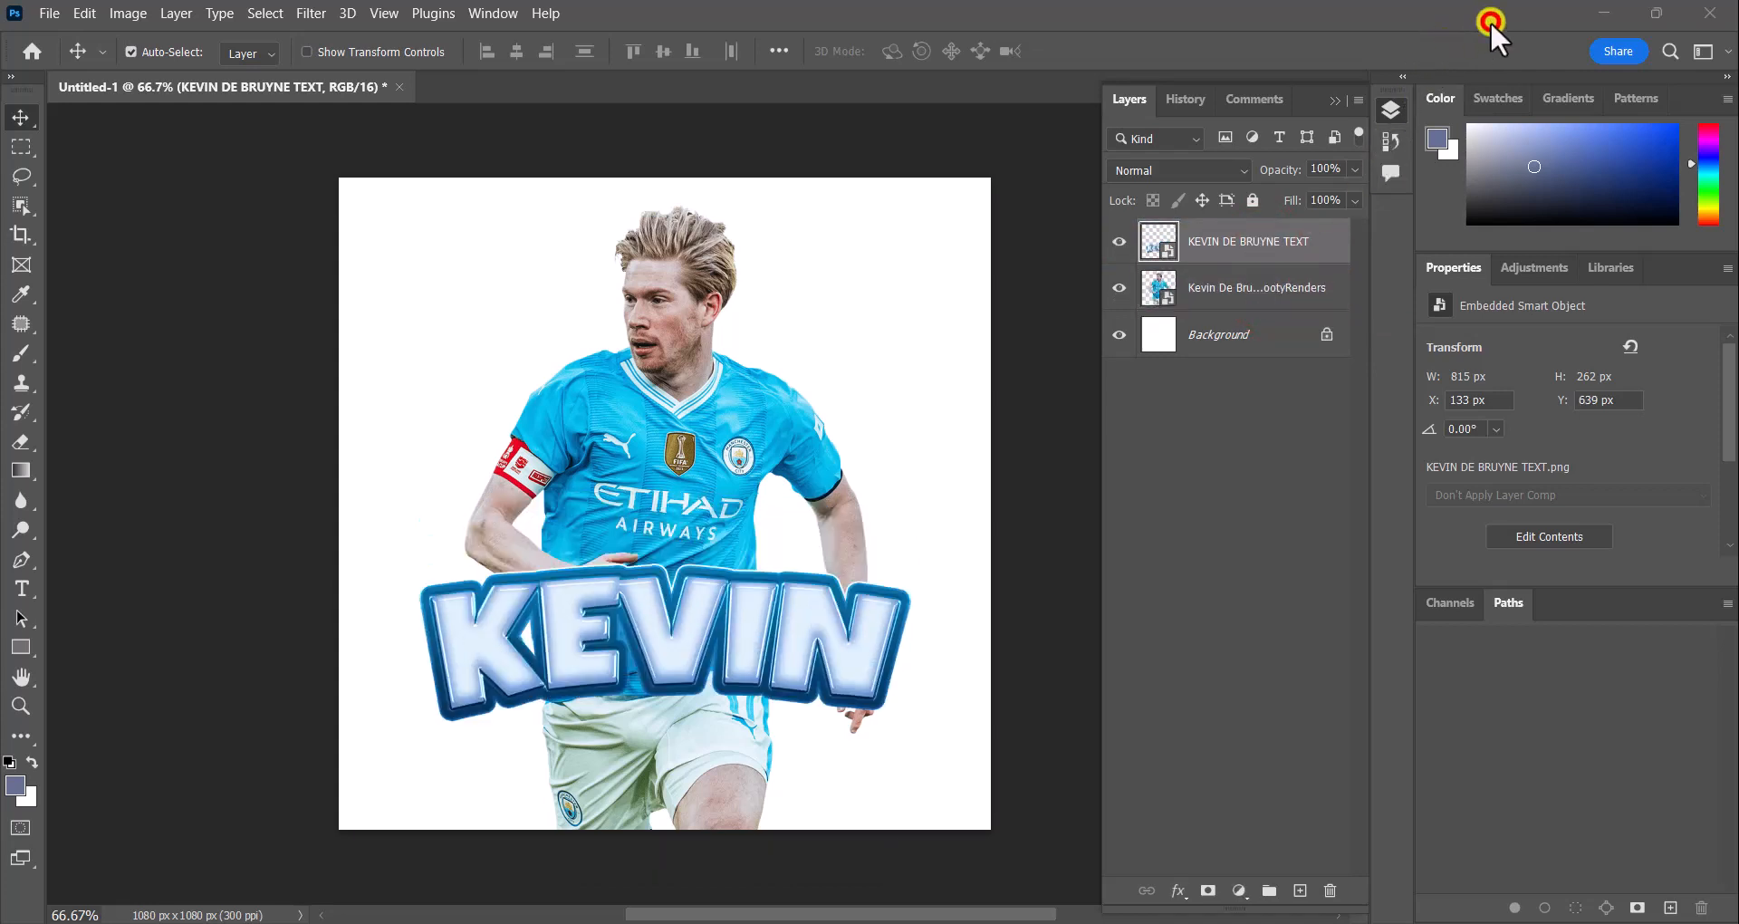
Add a layer mask to the player render and set the soft brush to 202 px with 0% hardness
{"action": "left_click", "coordinate": [681, 410]}
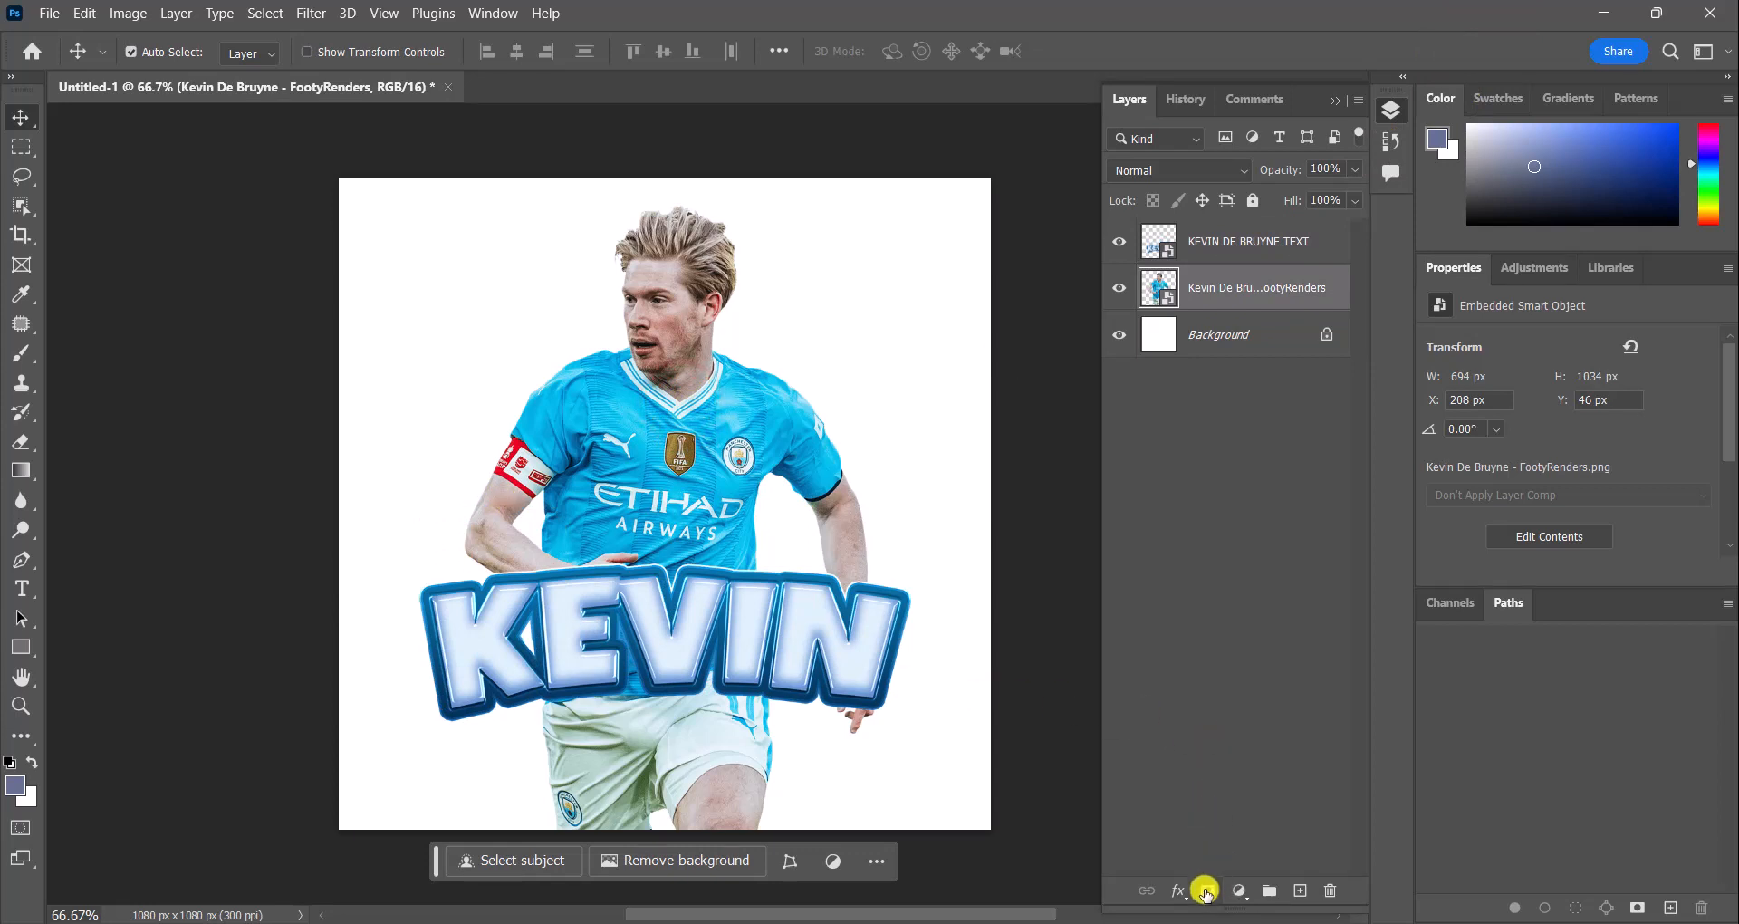
{"action": "left_click", "coordinate": [1205, 892]}
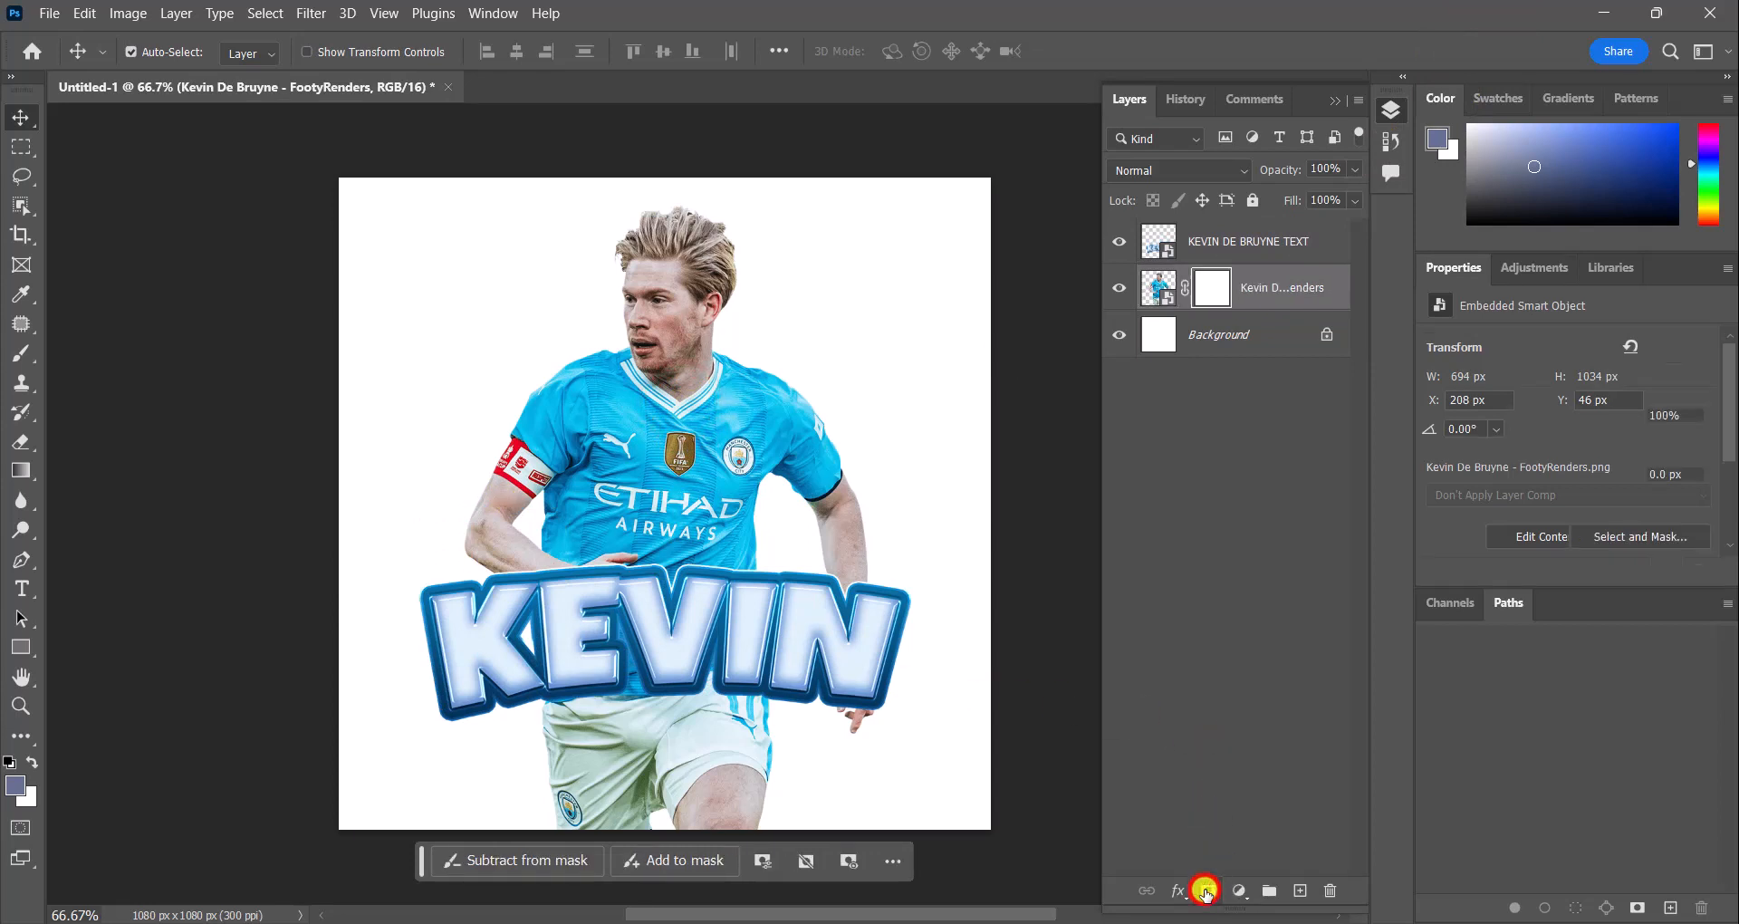
{"action": "left_click", "coordinate": [15, 356]}
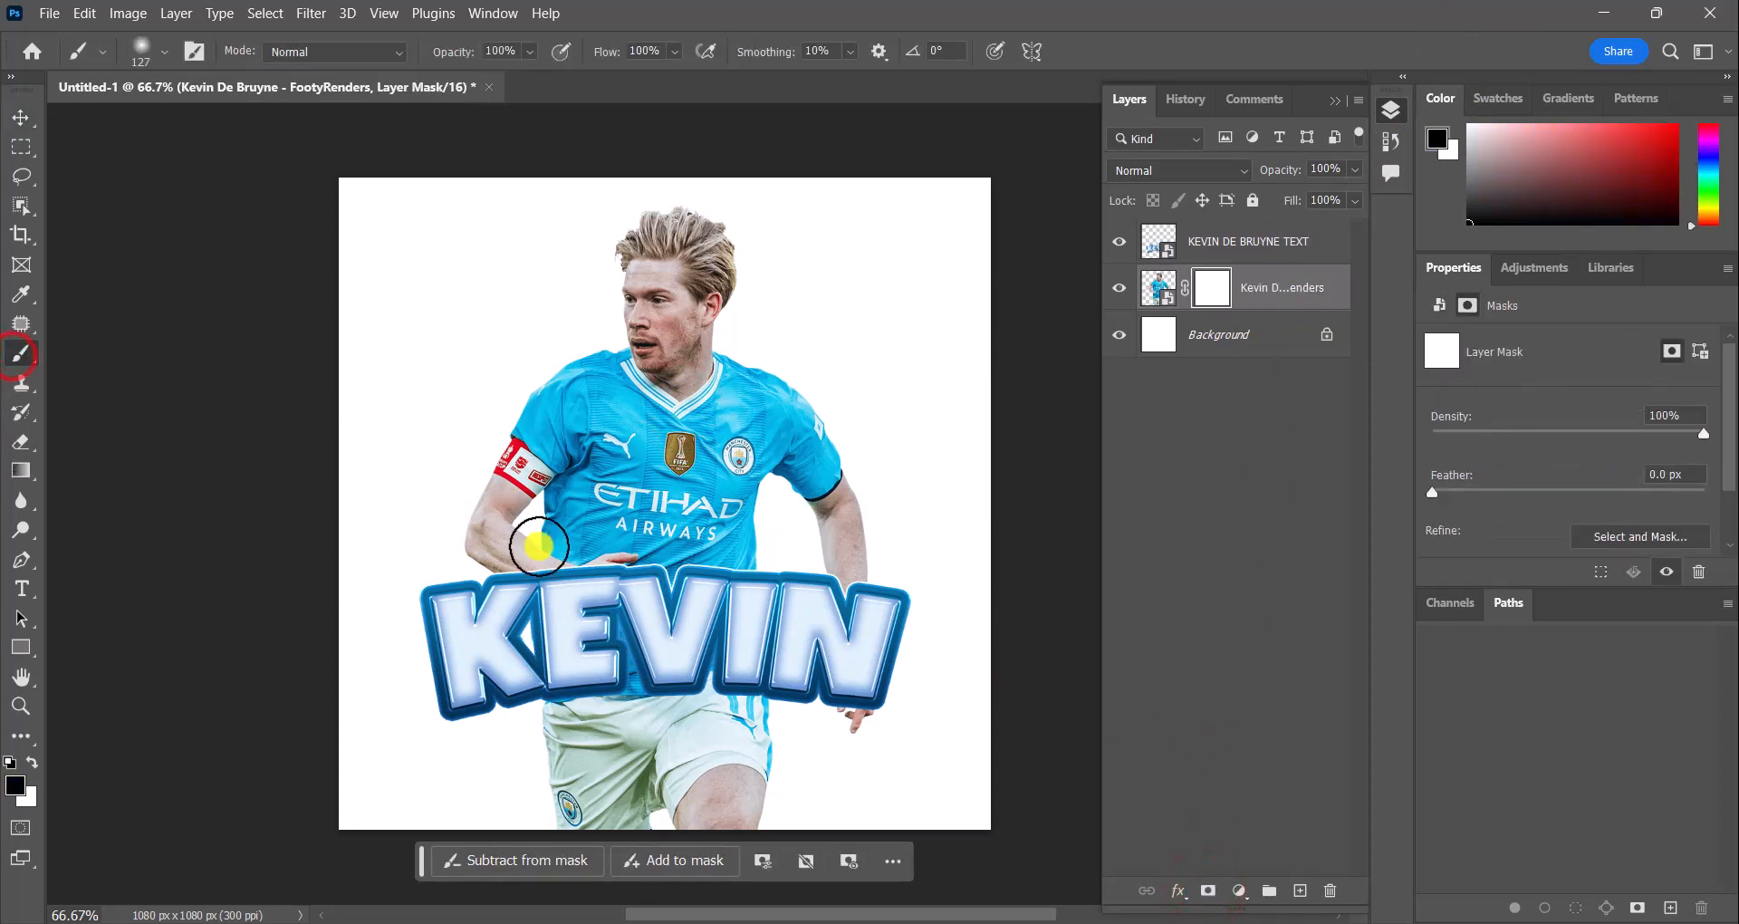
{"action": "left_click", "coordinate": [163, 61]}
{"action": "left_click_drag", "start_coordinate": [201, 121], "coordinate": [235, 123]}
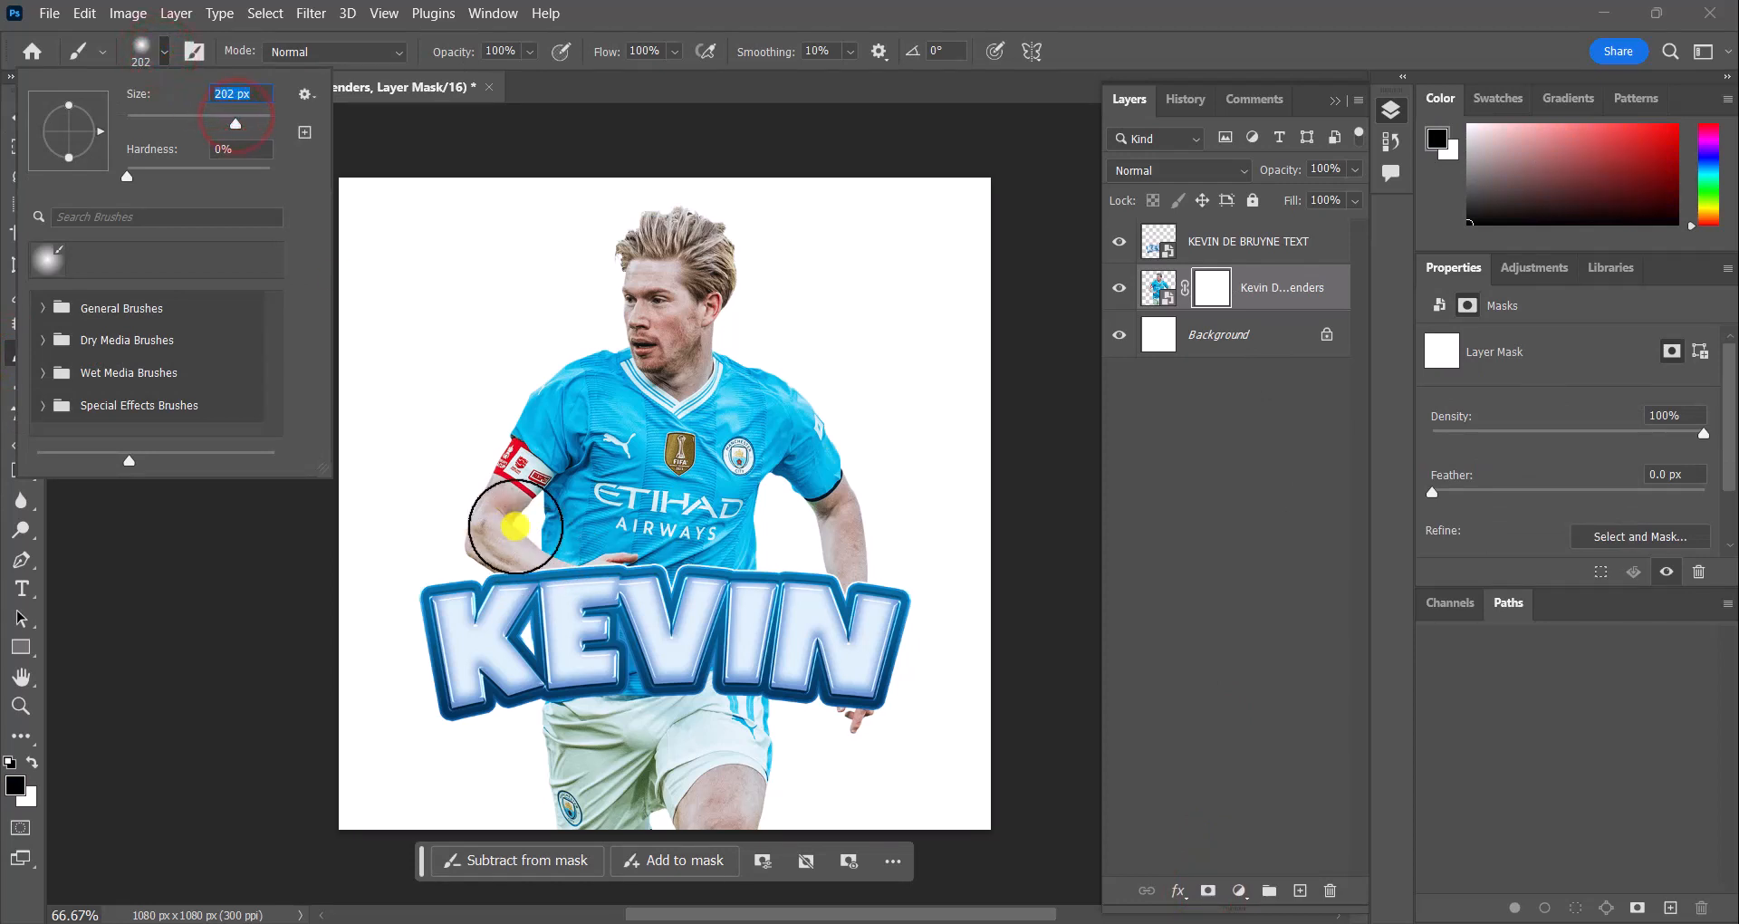
Paint black on the player's mask to hide the shorts, legs and hand below the KEVIN lettering, redoing the first strokes
{"action": "mouse_move", "coordinate": [404, 829]}
{"action": "left_mouse_down"}
{"action": "mouse_move", "coordinate": [363, 831]}
{"action": "mouse_move", "coordinate": [836, 830]}
{"action": "mouse_move", "coordinate": [489, 837]}
{"action": "mouse_move", "coordinate": [829, 834]}
{"action": "mouse_move", "coordinate": [496, 809]}
{"action": "mouse_move", "coordinate": [482, 792]}
{"action": "mouse_move", "coordinate": [696, 791]}
{"action": "mouse_move", "coordinate": [489, 790]}
{"action": "mouse_move", "coordinate": [680, 786]}
{"action": "mouse_move", "coordinate": [602, 781]}
{"action": "mouse_move", "coordinate": [847, 747]}
{"action": "mouse_move", "coordinate": [661, 747]}
{"action": "mouse_move", "coordinate": [849, 718]}
{"action": "mouse_move", "coordinate": [495, 730]}
{"action": "mouse_move", "coordinate": [736, 704]}
{"action": "mouse_move", "coordinate": [524, 713]}
{"action": "mouse_move", "coordinate": [801, 703]}
{"action": "mouse_move", "coordinate": [749, 705]}
{"action": "left_mouse_up"}
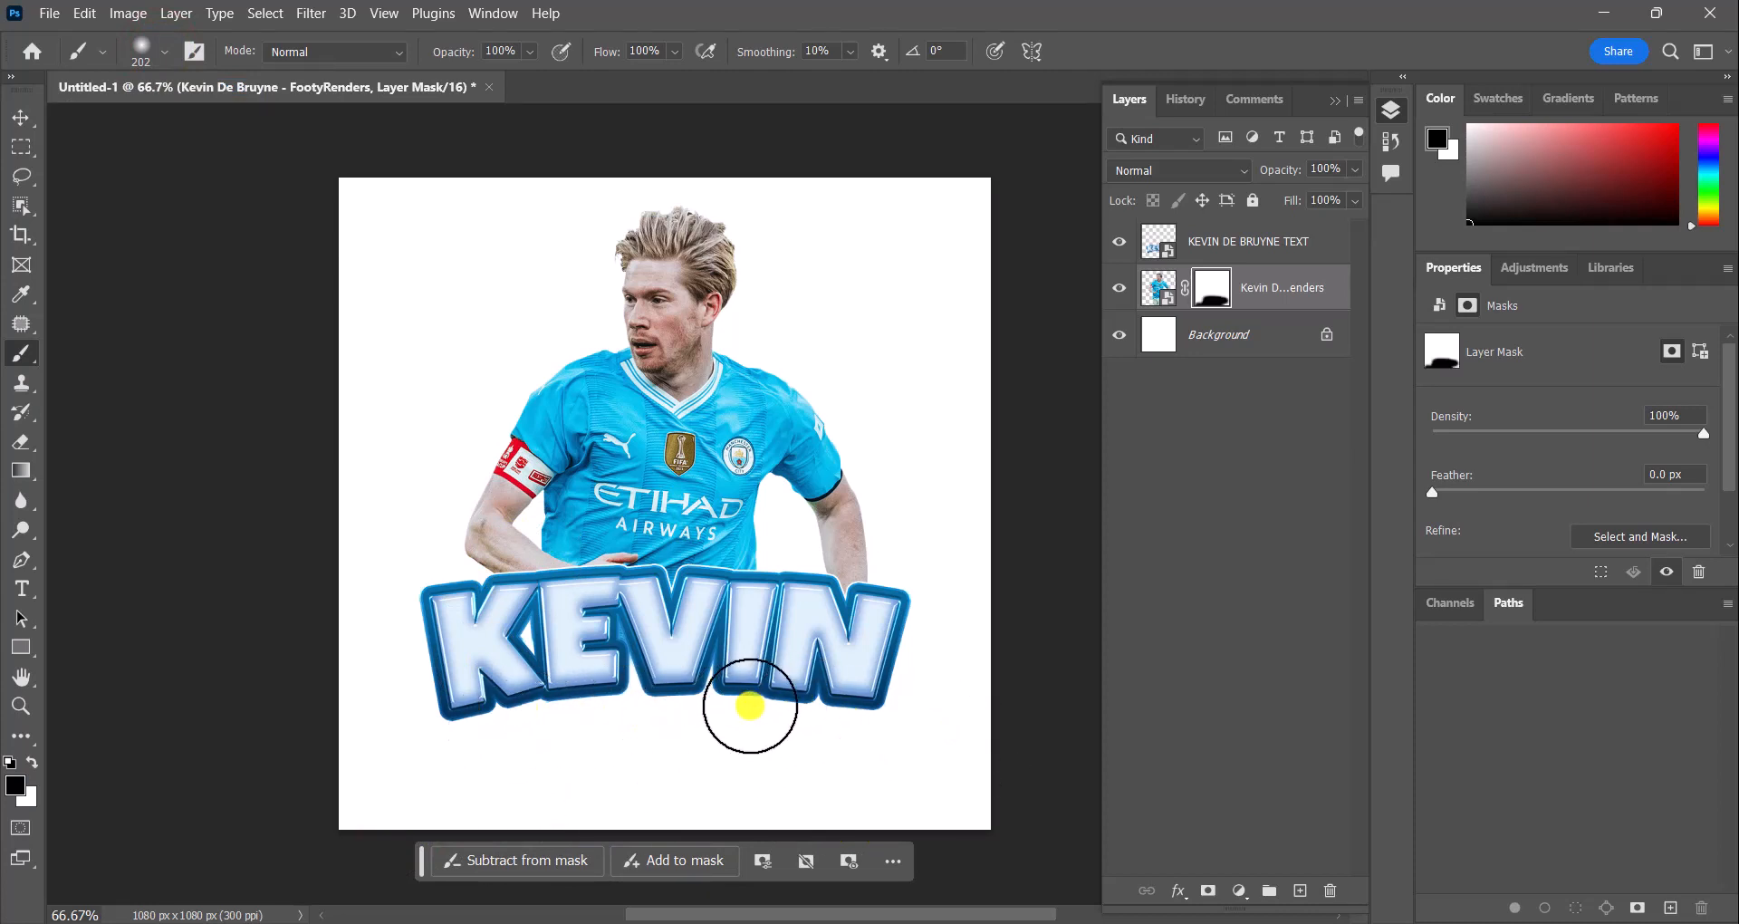
{"action": "key", "text": "ctrl+z"}
{"action": "left_click_drag", "start_coordinate": [800, 814], "coordinate": [428, 823]}
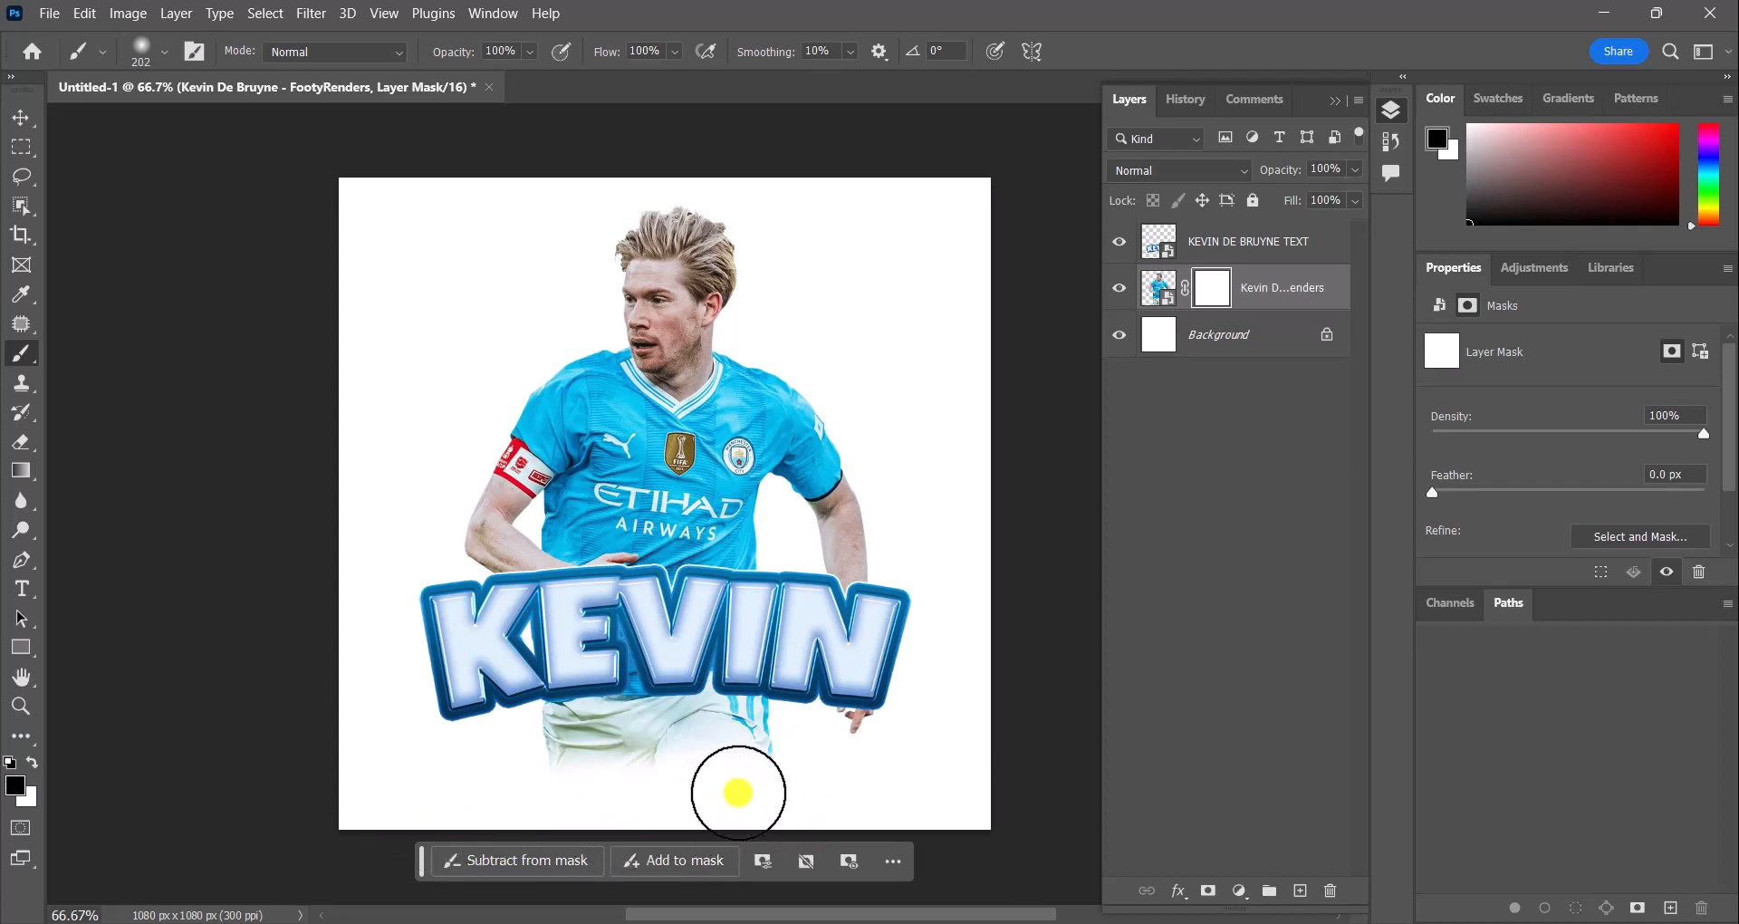
{"action": "mouse_move", "coordinate": [629, 773]}
{"action": "left_mouse_down"}
{"action": "mouse_move", "coordinate": [563, 763]}
{"action": "mouse_move", "coordinate": [697, 750]}
{"action": "mouse_move", "coordinate": [537, 750]}
{"action": "mouse_move", "coordinate": [922, 750]}
{"action": "mouse_move", "coordinate": [754, 750]}
{"action": "mouse_move", "coordinate": [875, 738]}
{"action": "mouse_move", "coordinate": [743, 769]}
{"action": "mouse_move", "coordinate": [625, 742]}
{"action": "mouse_move", "coordinate": [553, 754]}
{"action": "mouse_move", "coordinate": [798, 749]}
{"action": "mouse_move", "coordinate": [651, 743]}
{"action": "mouse_move", "coordinate": [736, 734]}
{"action": "mouse_move", "coordinate": [575, 752]}
{"action": "left_mouse_up"}
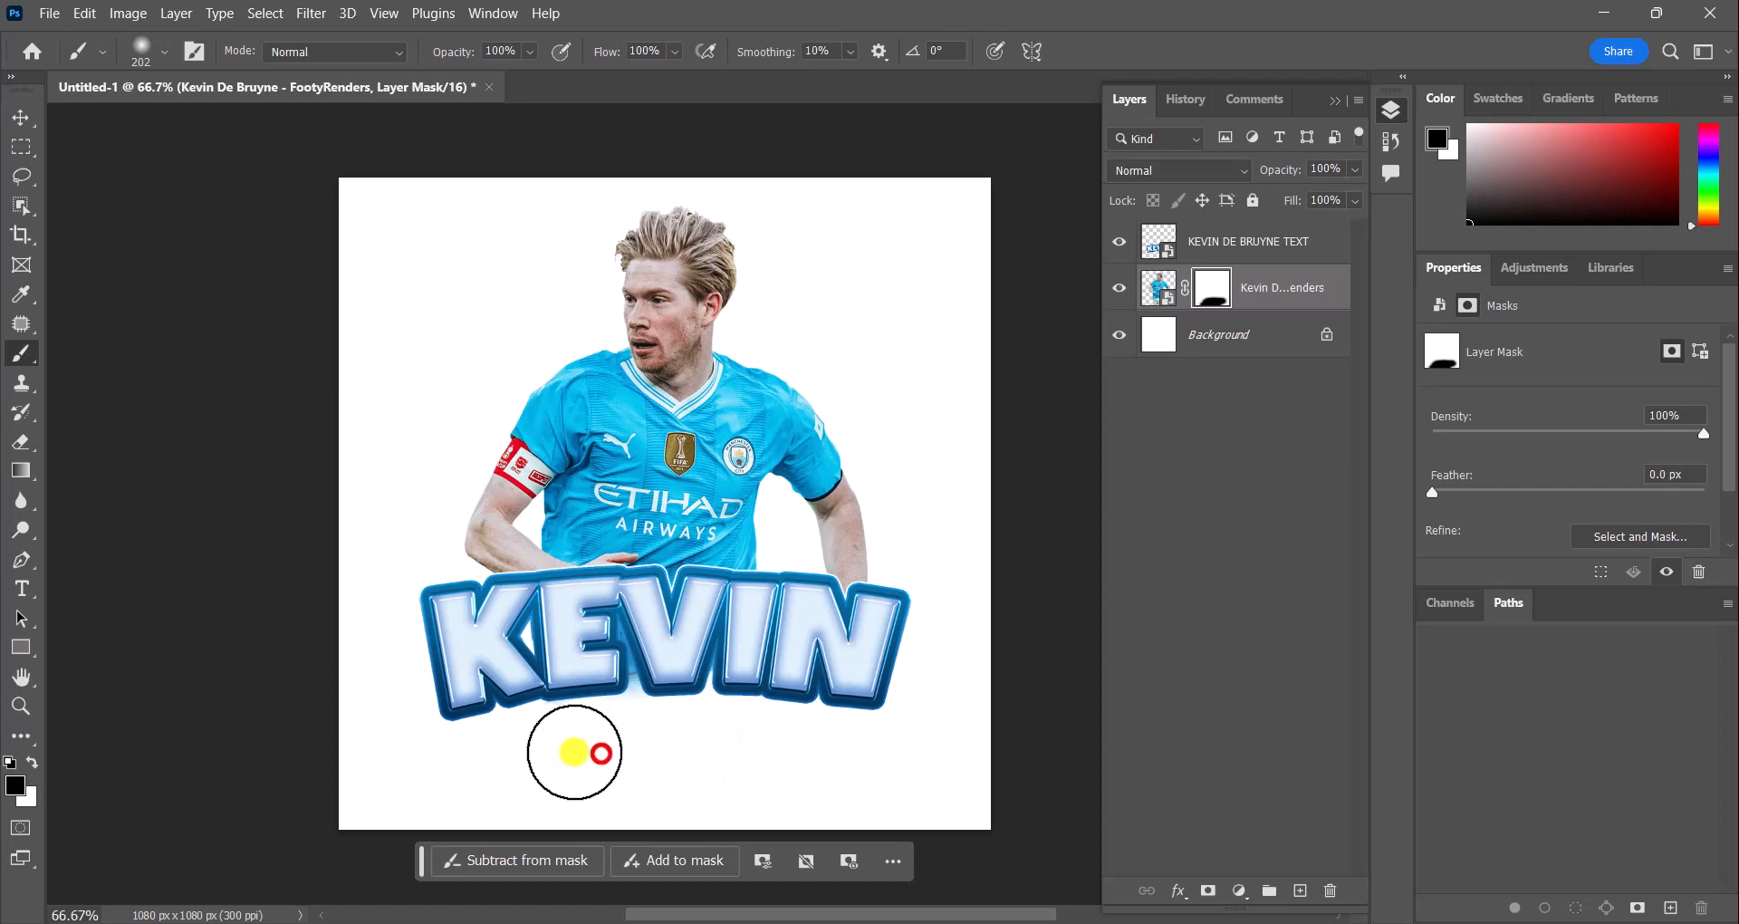
{"action": "scroll", "coordinate": [652, 758], "scroll_direction": "down", "scroll_amount": 1}
{"action": "scroll", "coordinate": [501, 549], "scroll_direction": "up", "scroll_amount": 2}
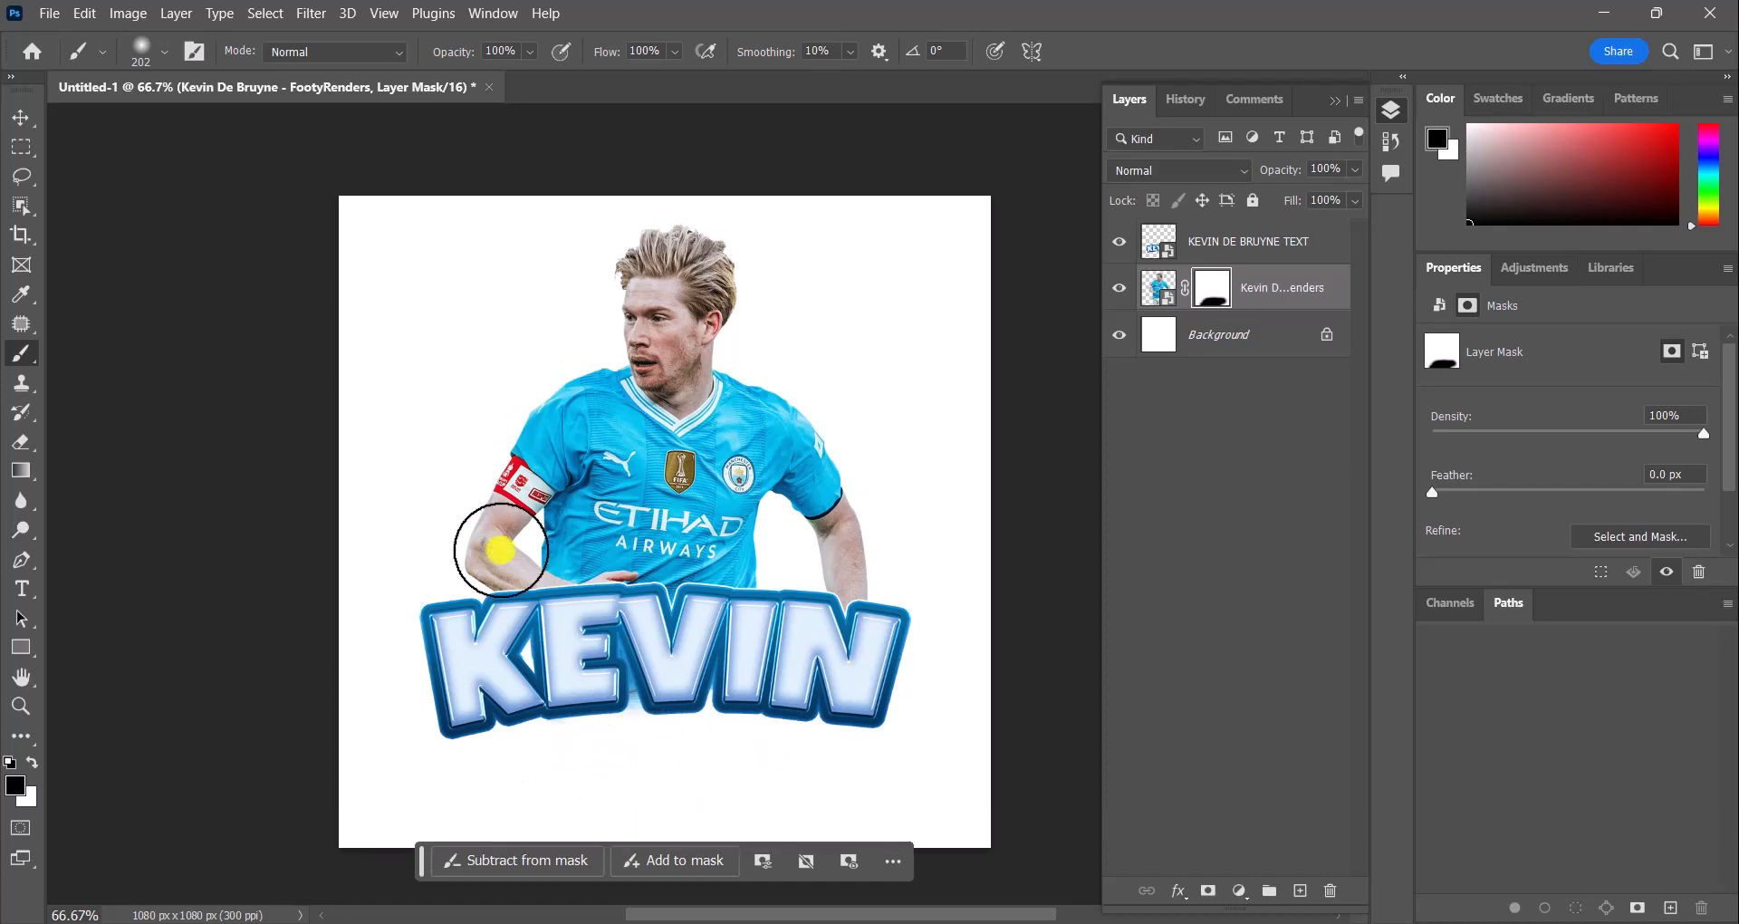
Duplicate the masked player layer
{"action": "left_click", "coordinate": [22, 110]}
{"action": "left_click", "coordinate": [1493, 34]}
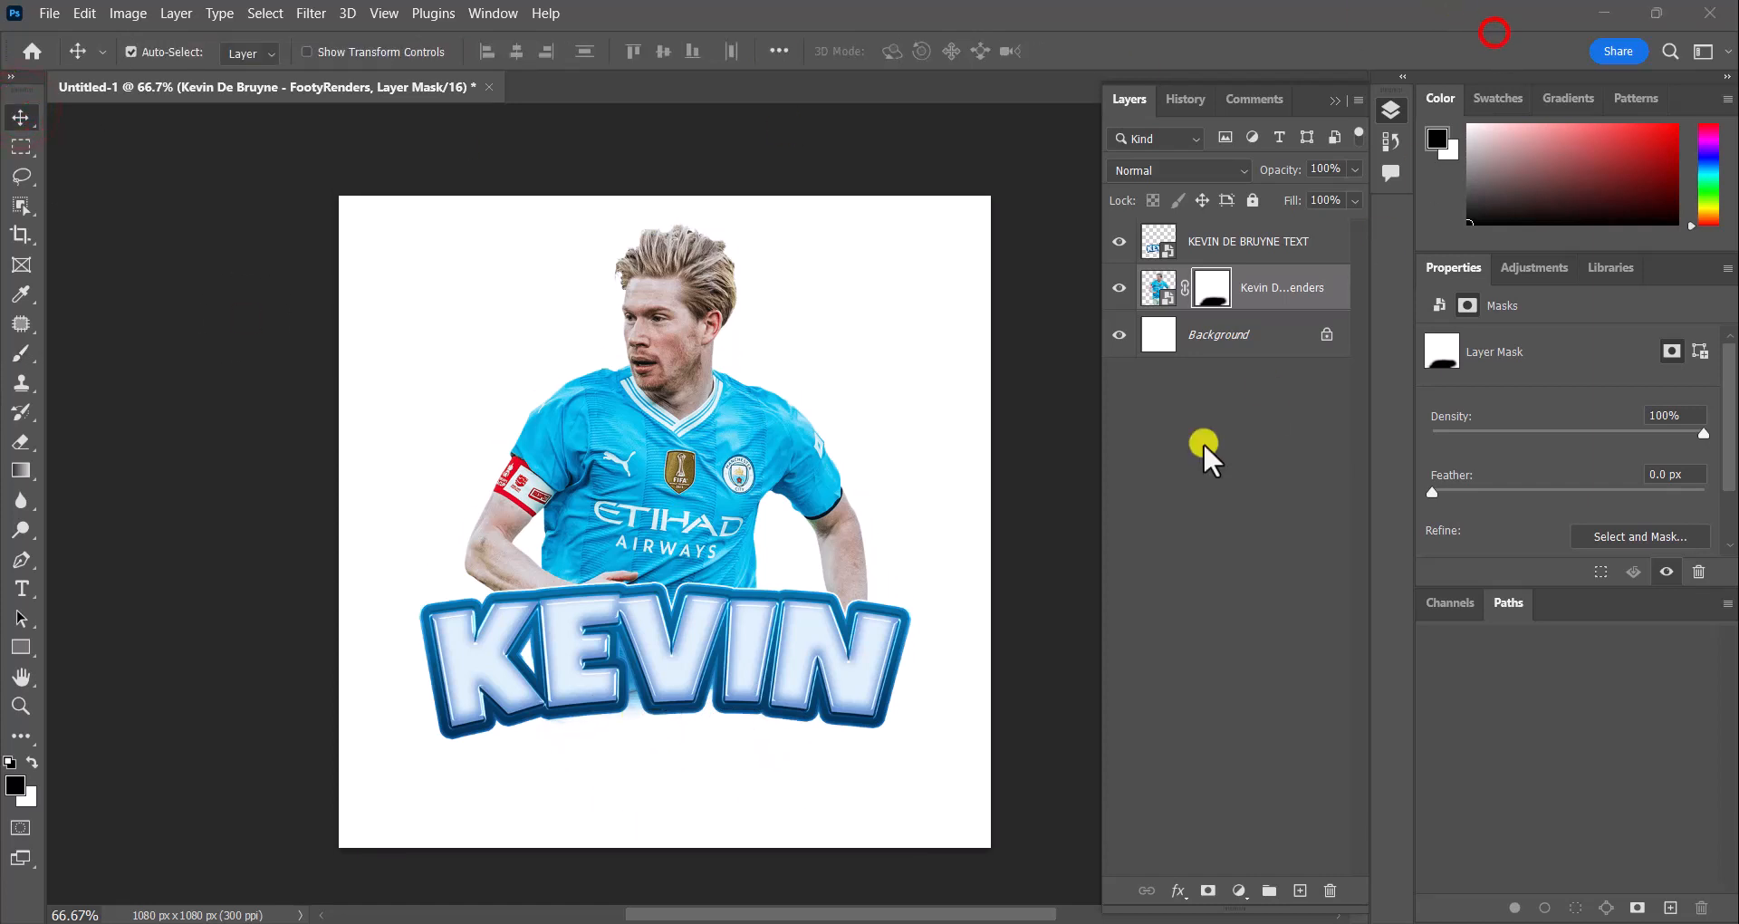
{"action": "left_click", "coordinate": [1168, 280]}
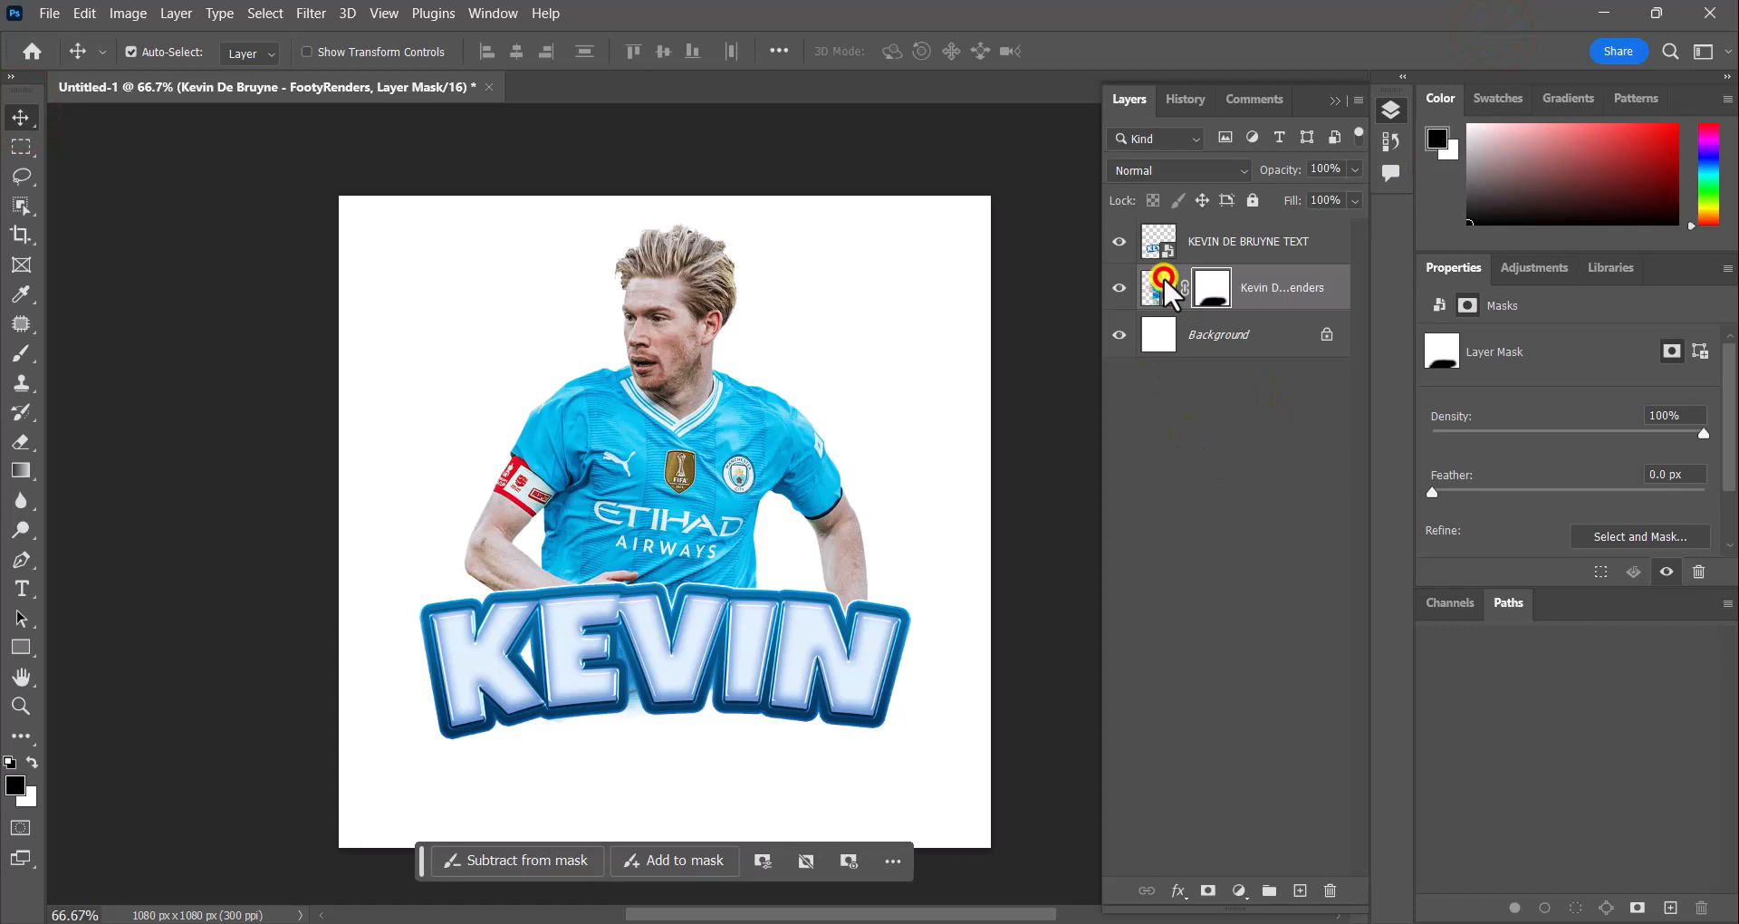
{"action": "left_click", "coordinate": [730, 435]}
{"action": "key", "text": "ctrl+j"}
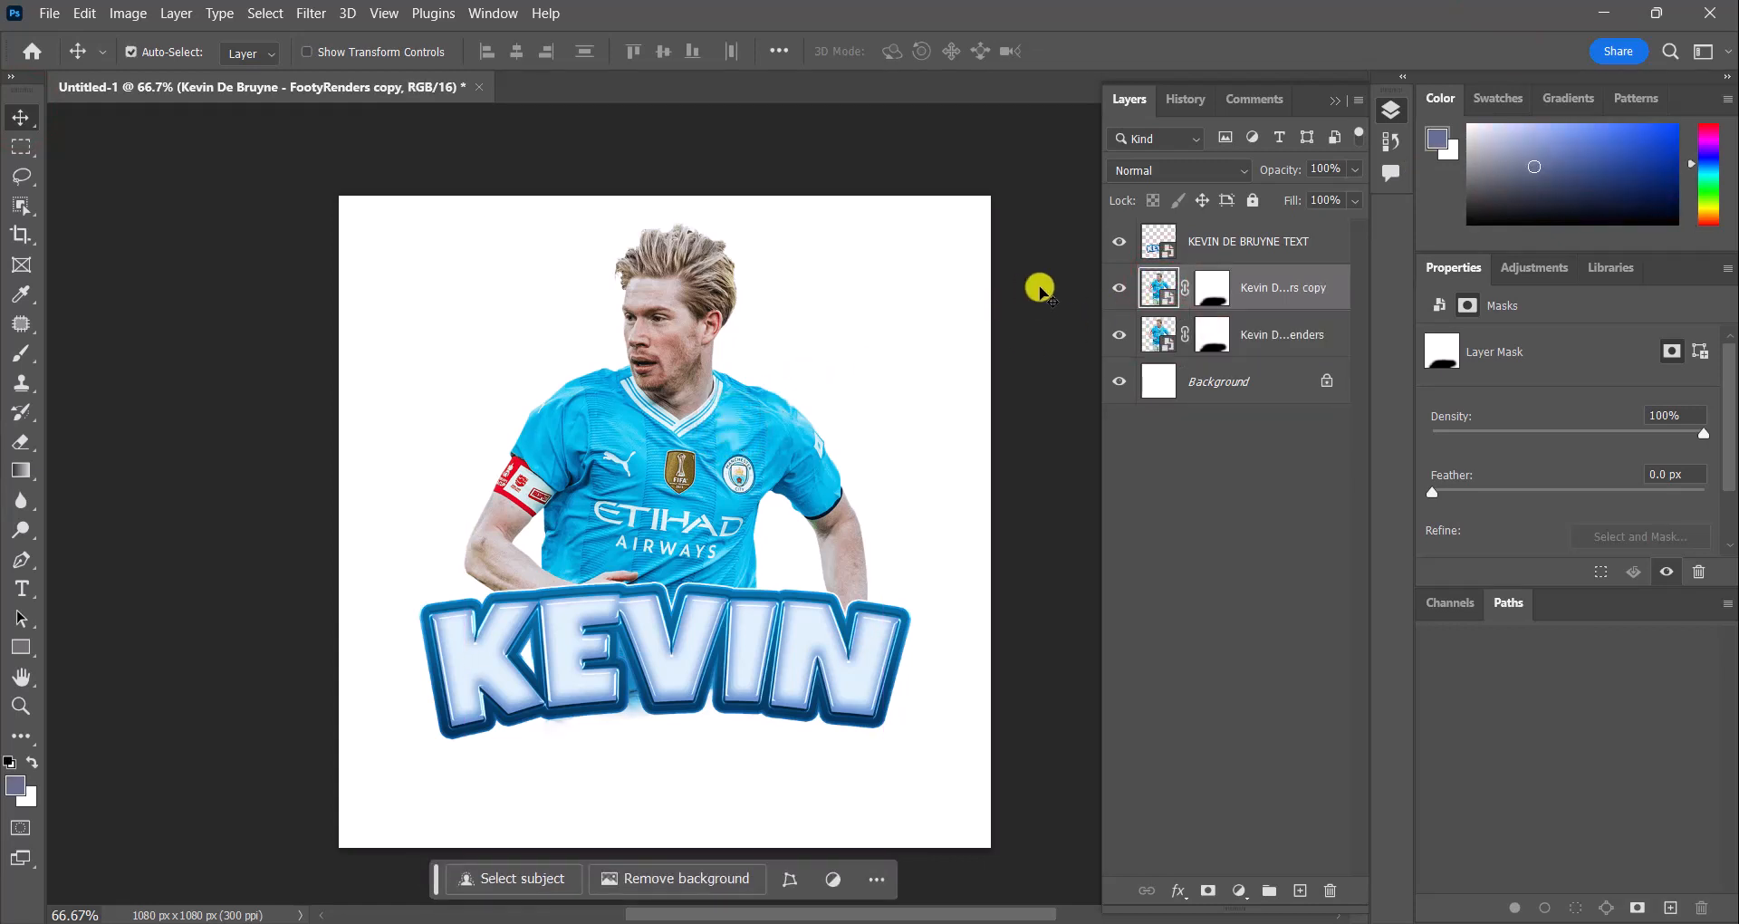
Delete the duplicate's layer mask and place the unmasked player copy above the KEVIN lettering
{"action": "left_click", "coordinate": [1227, 289]}
{"action": "key", "text": "Delete"}
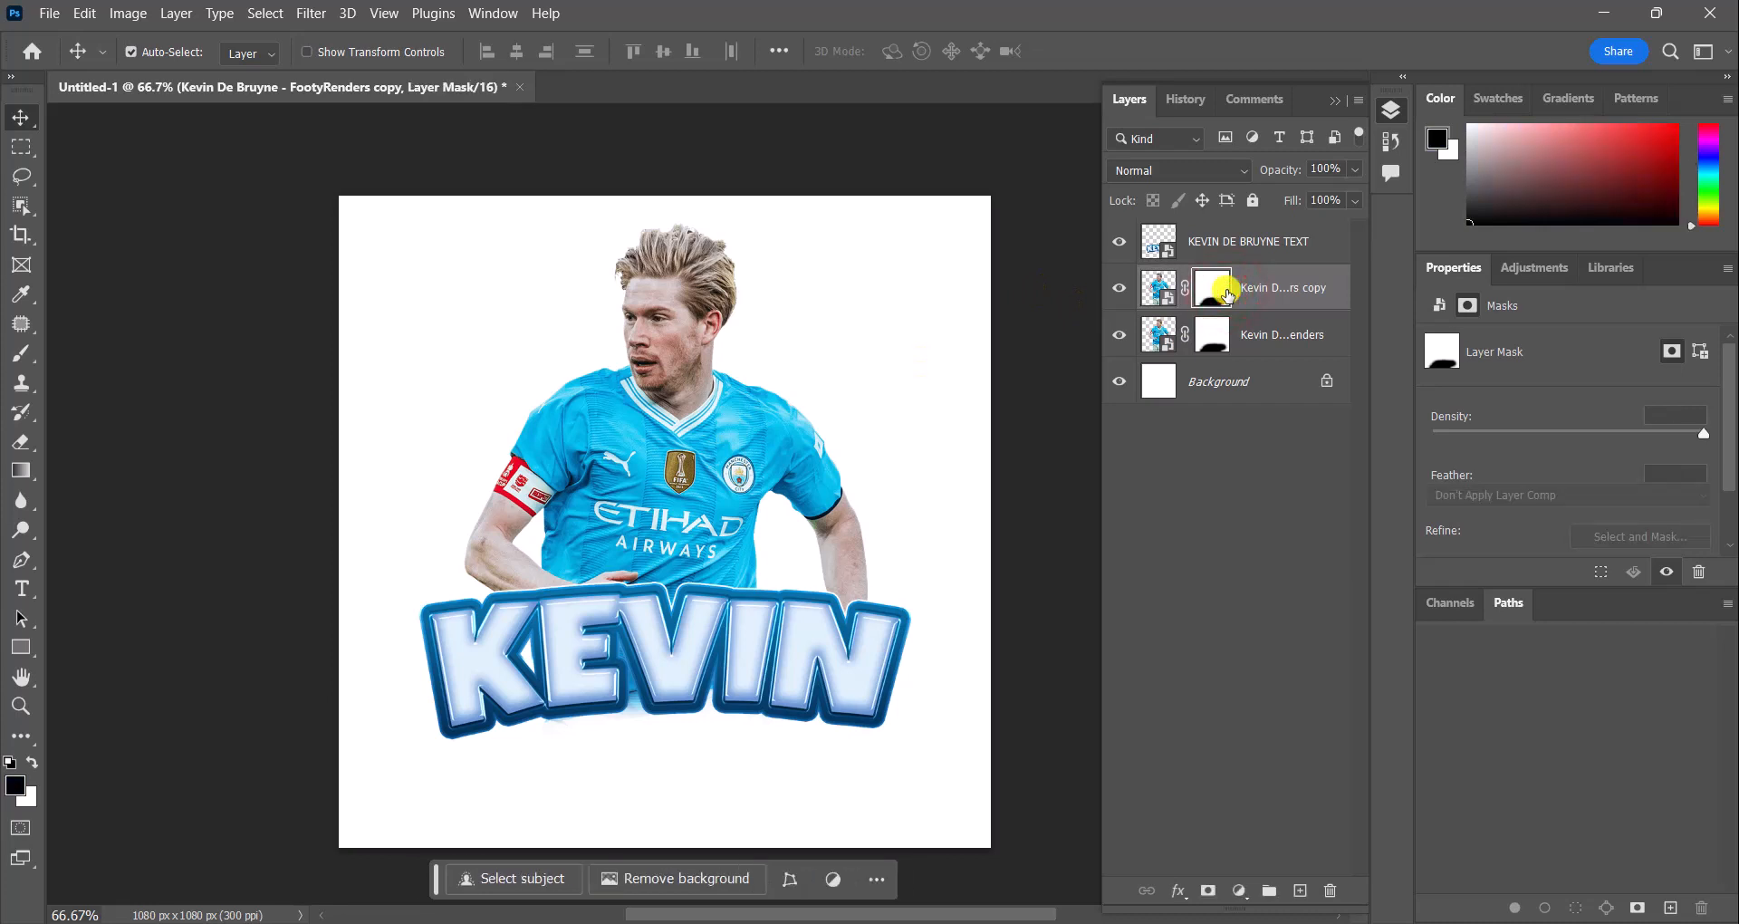
{"action": "left_click_drag", "start_coordinate": [1269, 292], "coordinate": [1265, 241]}
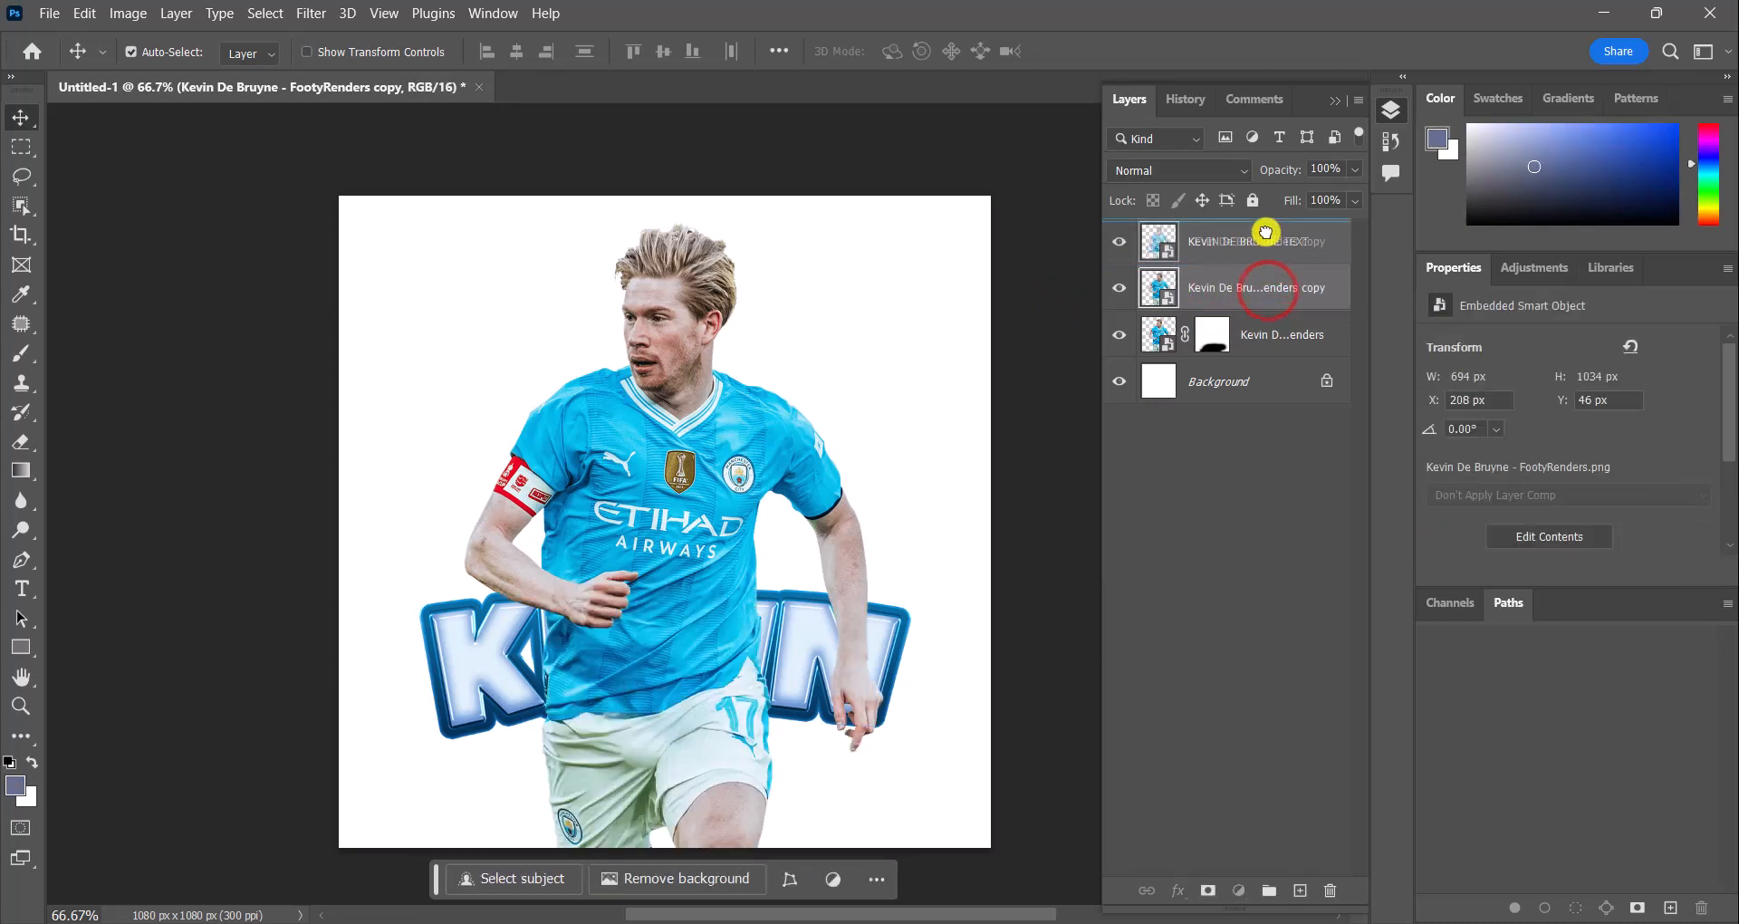
Add a new mask to the player copy and paint out the torso and legs, leaving both arms over the lettering
{"action": "left_click", "coordinate": [1207, 890]}
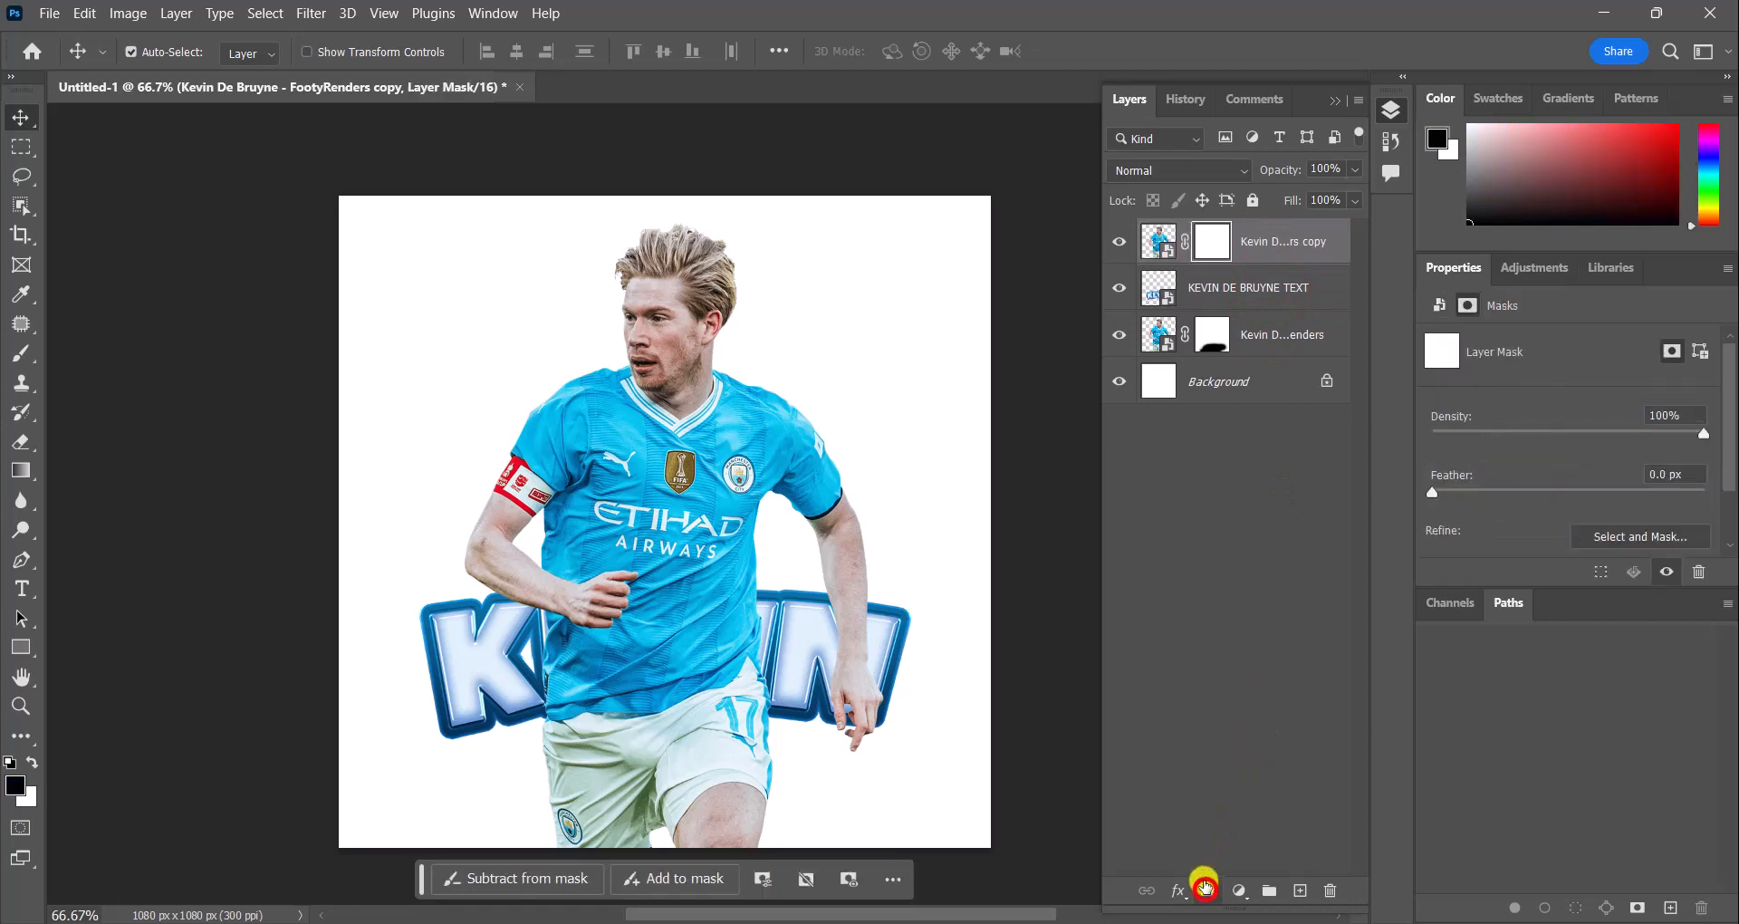
{"action": "left_click", "coordinate": [20, 354]}
{"action": "left_click", "coordinate": [494, 342]}
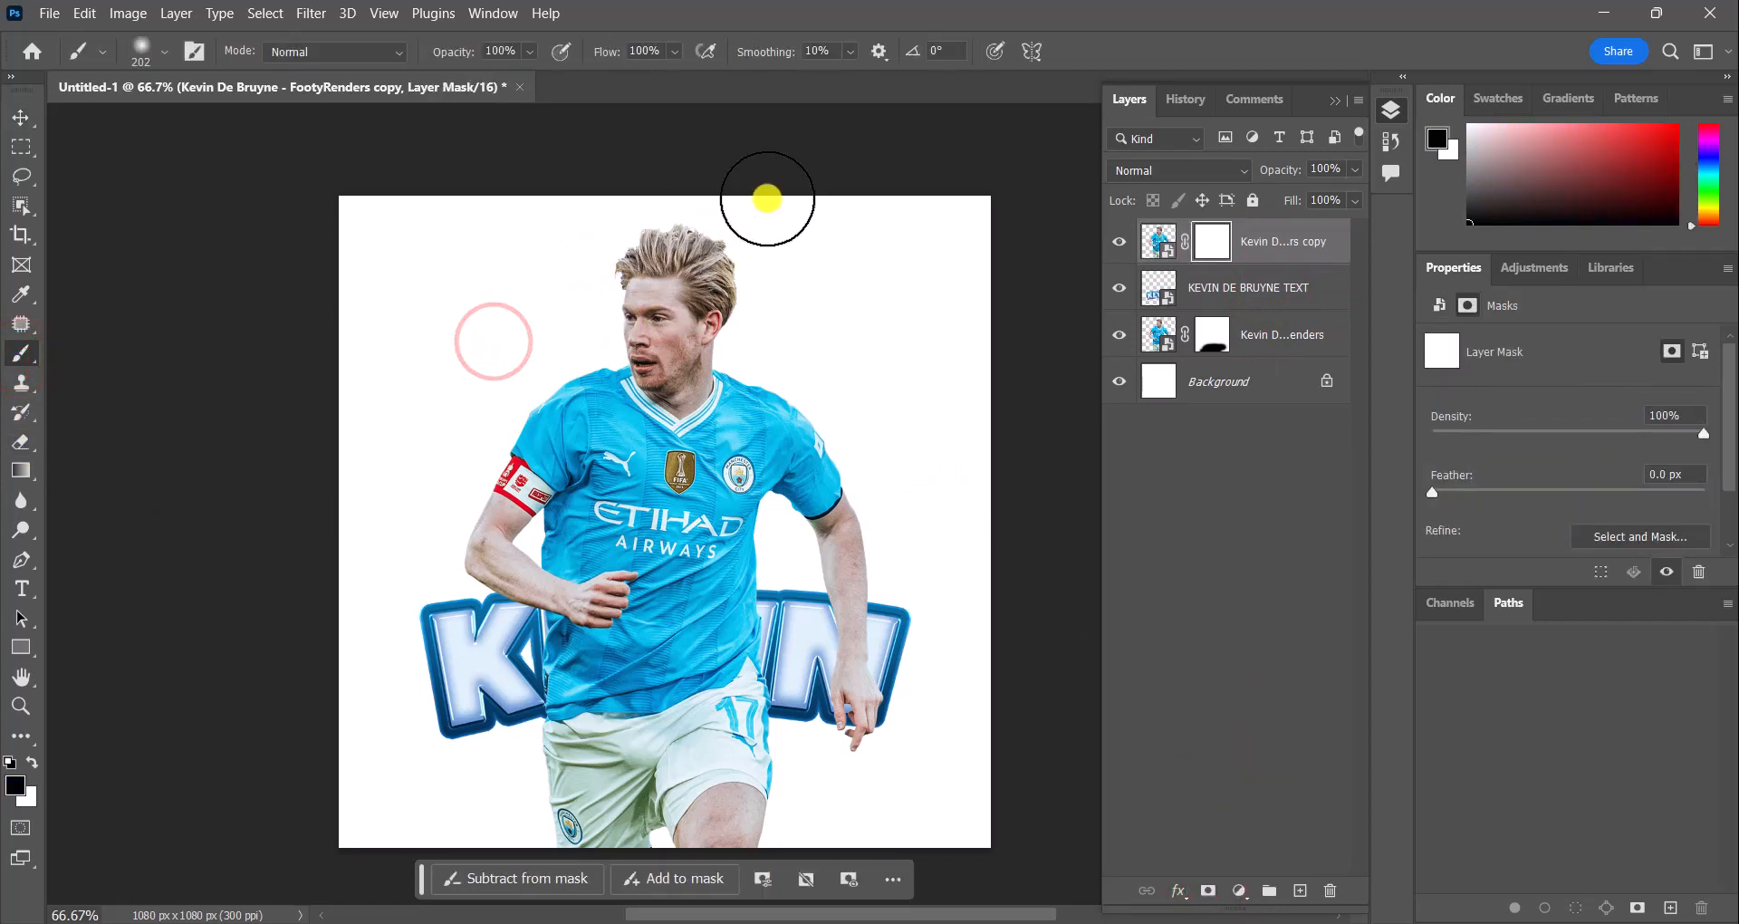
{"action": "mouse_move", "coordinate": [519, 578]}
{"action": "left_mouse_down"}
{"action": "mouse_move", "coordinate": [558, 714]}
{"action": "mouse_move", "coordinate": [555, 577]}
{"action": "mouse_move", "coordinate": [564, 675]}
{"action": "mouse_move", "coordinate": [617, 568]}
{"action": "mouse_move", "coordinate": [615, 650]}
{"action": "mouse_move", "coordinate": [612, 613]}
{"action": "mouse_move", "coordinate": [621, 658]}
{"action": "mouse_move", "coordinate": [654, 604]}
{"action": "mouse_move", "coordinate": [654, 677]}
{"action": "mouse_move", "coordinate": [667, 593]}
{"action": "mouse_move", "coordinate": [675, 728]}
{"action": "mouse_move", "coordinate": [687, 652]}
{"action": "mouse_move", "coordinate": [708, 681]}
{"action": "mouse_move", "coordinate": [733, 598]}
{"action": "mouse_move", "coordinate": [698, 680]}
{"action": "left_mouse_up"}
{"action": "mouse_move", "coordinate": [608, 737]}
{"action": "left_mouse_down"}
{"action": "mouse_move", "coordinate": [462, 742]}
{"action": "mouse_move", "coordinate": [637, 747]}
{"action": "mouse_move", "coordinate": [618, 711]}
{"action": "mouse_move", "coordinate": [549, 690]}
{"action": "mouse_move", "coordinate": [621, 705]}
{"action": "mouse_move", "coordinate": [524, 676]}
{"action": "mouse_move", "coordinate": [655, 727]}
{"action": "mouse_move", "coordinate": [585, 774]}
{"action": "mouse_move", "coordinate": [529, 849]}
{"action": "mouse_move", "coordinate": [655, 759]}
{"action": "mouse_move", "coordinate": [602, 797]}
{"action": "mouse_move", "coordinate": [597, 835]}
{"action": "mouse_move", "coordinate": [560, 747]}
{"action": "mouse_move", "coordinate": [666, 868]}
{"action": "mouse_move", "coordinate": [703, 864]}
{"action": "mouse_move", "coordinate": [752, 806]}
{"action": "mouse_move", "coordinate": [717, 782]}
{"action": "mouse_move", "coordinate": [713, 726]}
{"action": "mouse_move", "coordinate": [706, 761]}
{"action": "mouse_move", "coordinate": [674, 769]}
{"action": "mouse_move", "coordinate": [674, 728]}
{"action": "mouse_move", "coordinate": [727, 712]}
{"action": "mouse_move", "coordinate": [726, 662]}
{"action": "mouse_move", "coordinate": [622, 743]}
{"action": "mouse_move", "coordinate": [680, 687]}
{"action": "mouse_move", "coordinate": [622, 717]}
{"action": "mouse_move", "coordinate": [743, 662]}
{"action": "mouse_move", "coordinate": [674, 688]}
{"action": "mouse_move", "coordinate": [680, 656]}
{"action": "mouse_move", "coordinate": [695, 671]}
{"action": "mouse_move", "coordinate": [752, 612]}
{"action": "mouse_move", "coordinate": [727, 662]}
{"action": "mouse_move", "coordinate": [707, 621]}
{"action": "mouse_move", "coordinate": [683, 657]}
{"action": "mouse_move", "coordinate": [512, 699]}
{"action": "mouse_move", "coordinate": [540, 670]}
{"action": "mouse_move", "coordinate": [430, 678]}
{"action": "mouse_move", "coordinate": [490, 626]}
{"action": "mouse_move", "coordinate": [589, 649]}
{"action": "left_mouse_up"}
{"action": "key", "text": "ctrl+z"}
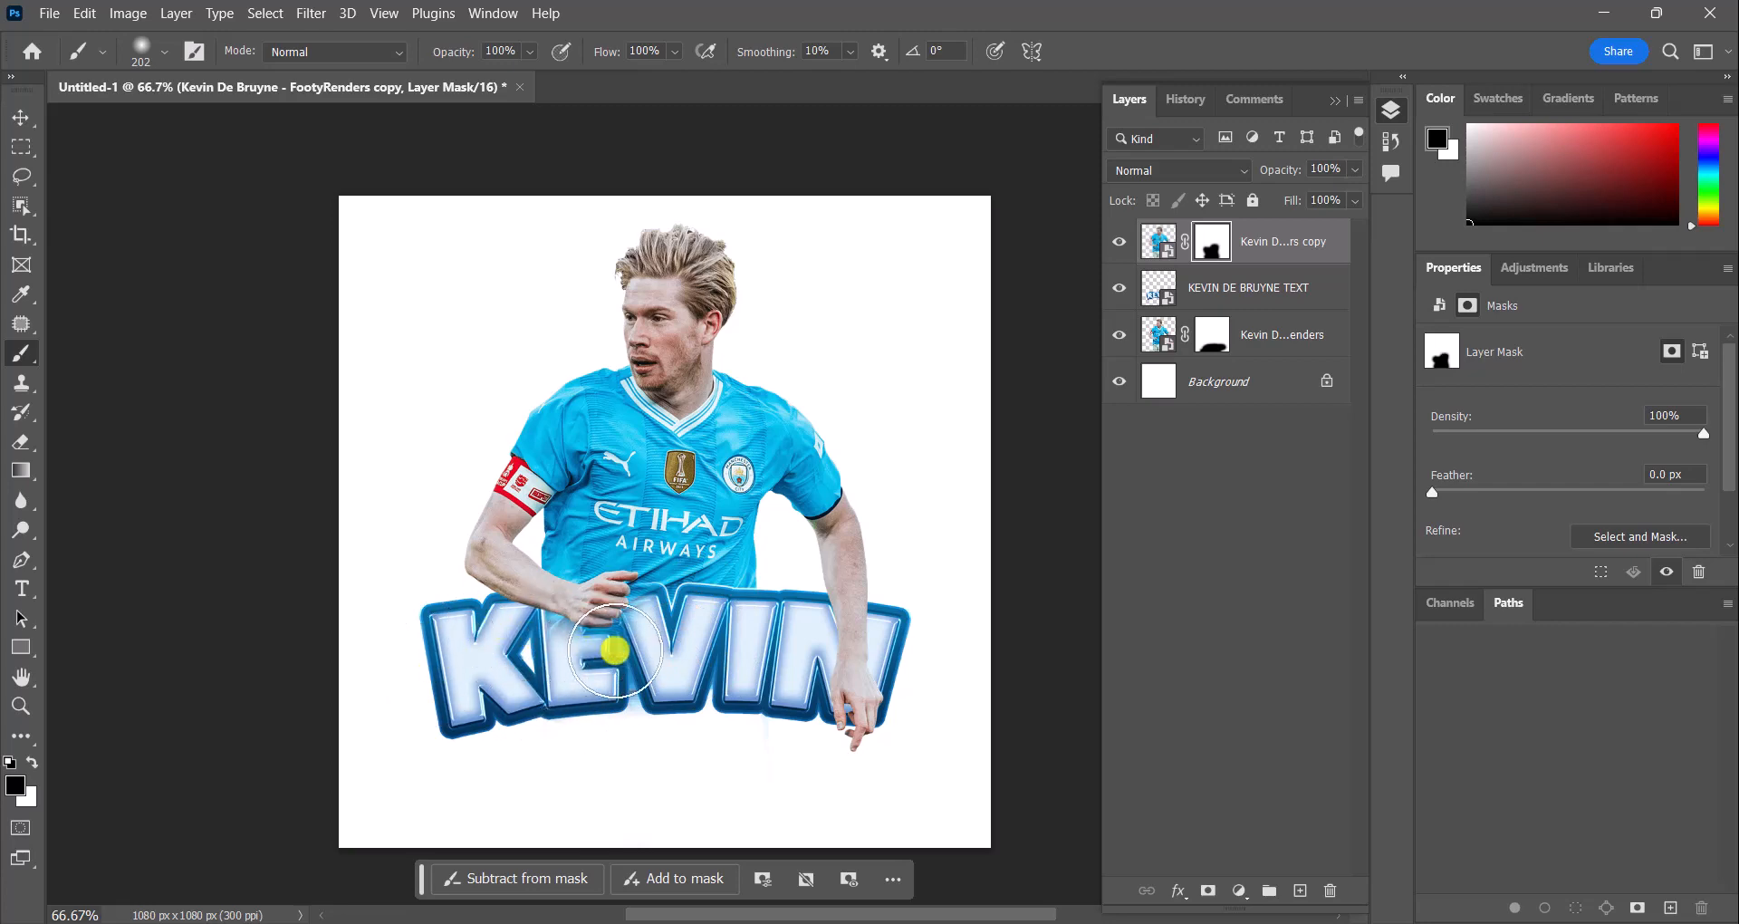
Try to mask away the shirt remnants around the bent arm's fist with a 37 px soft brush
{"action": "scroll", "coordinate": [623, 664], "scroll_direction": "up", "scroll_amount": 3}
{"action": "scroll", "coordinate": [623, 664], "scroll_direction": "up", "scroll_amount": 4}
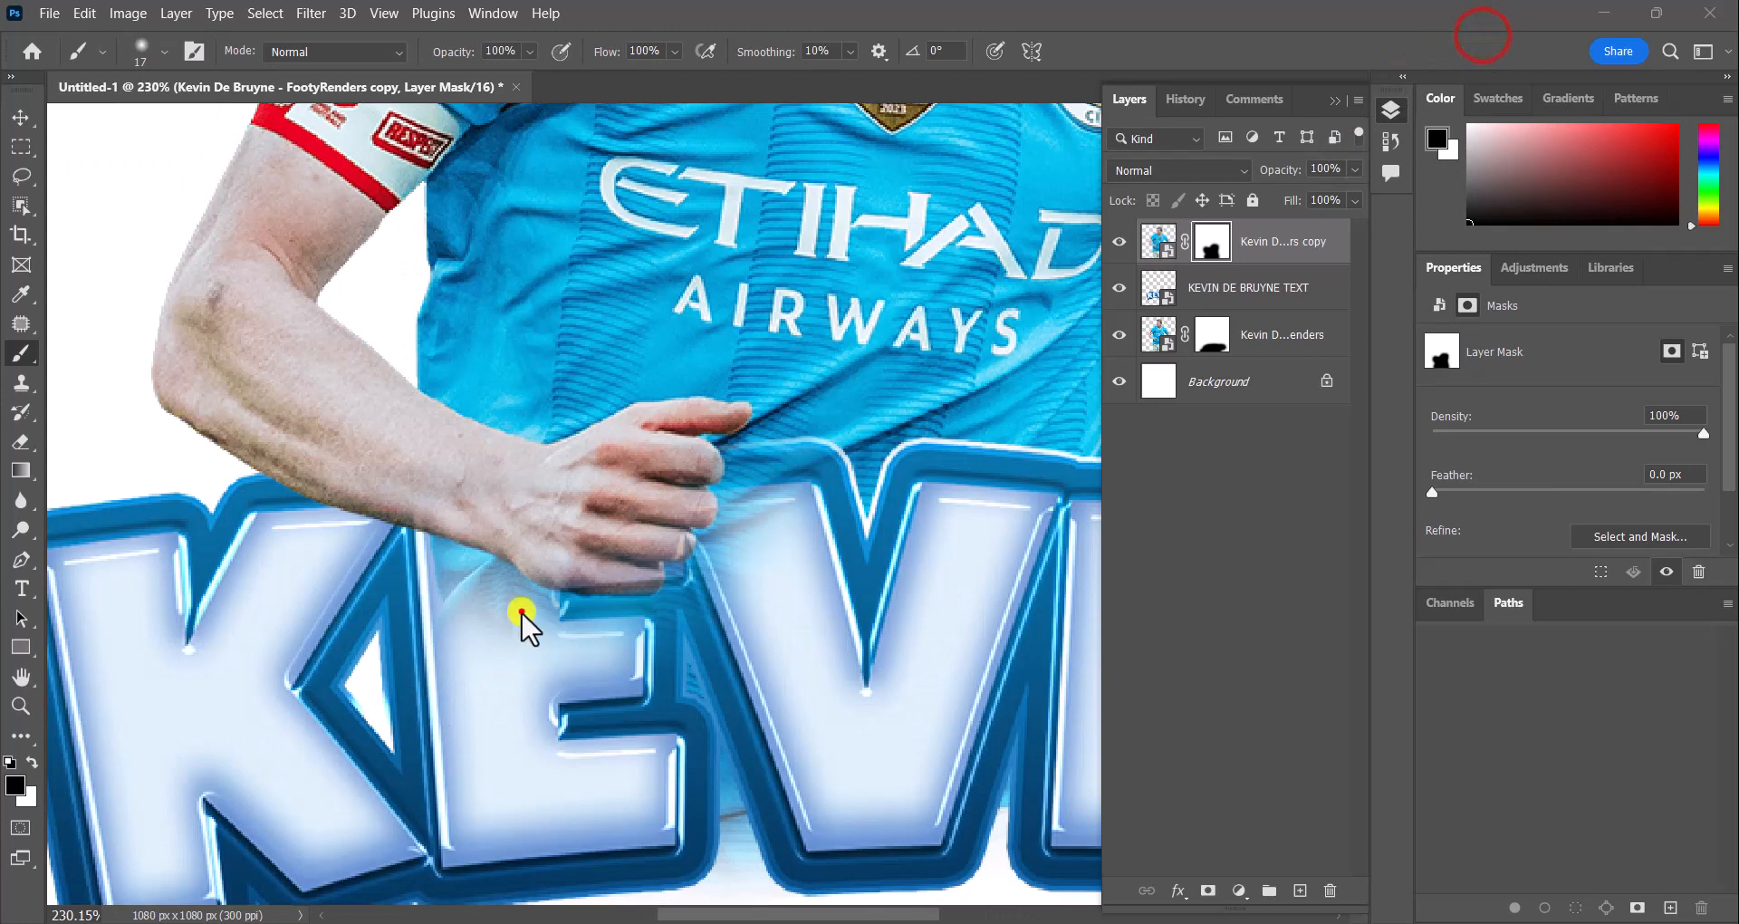
{"action": "left_click", "coordinate": [522, 612]}
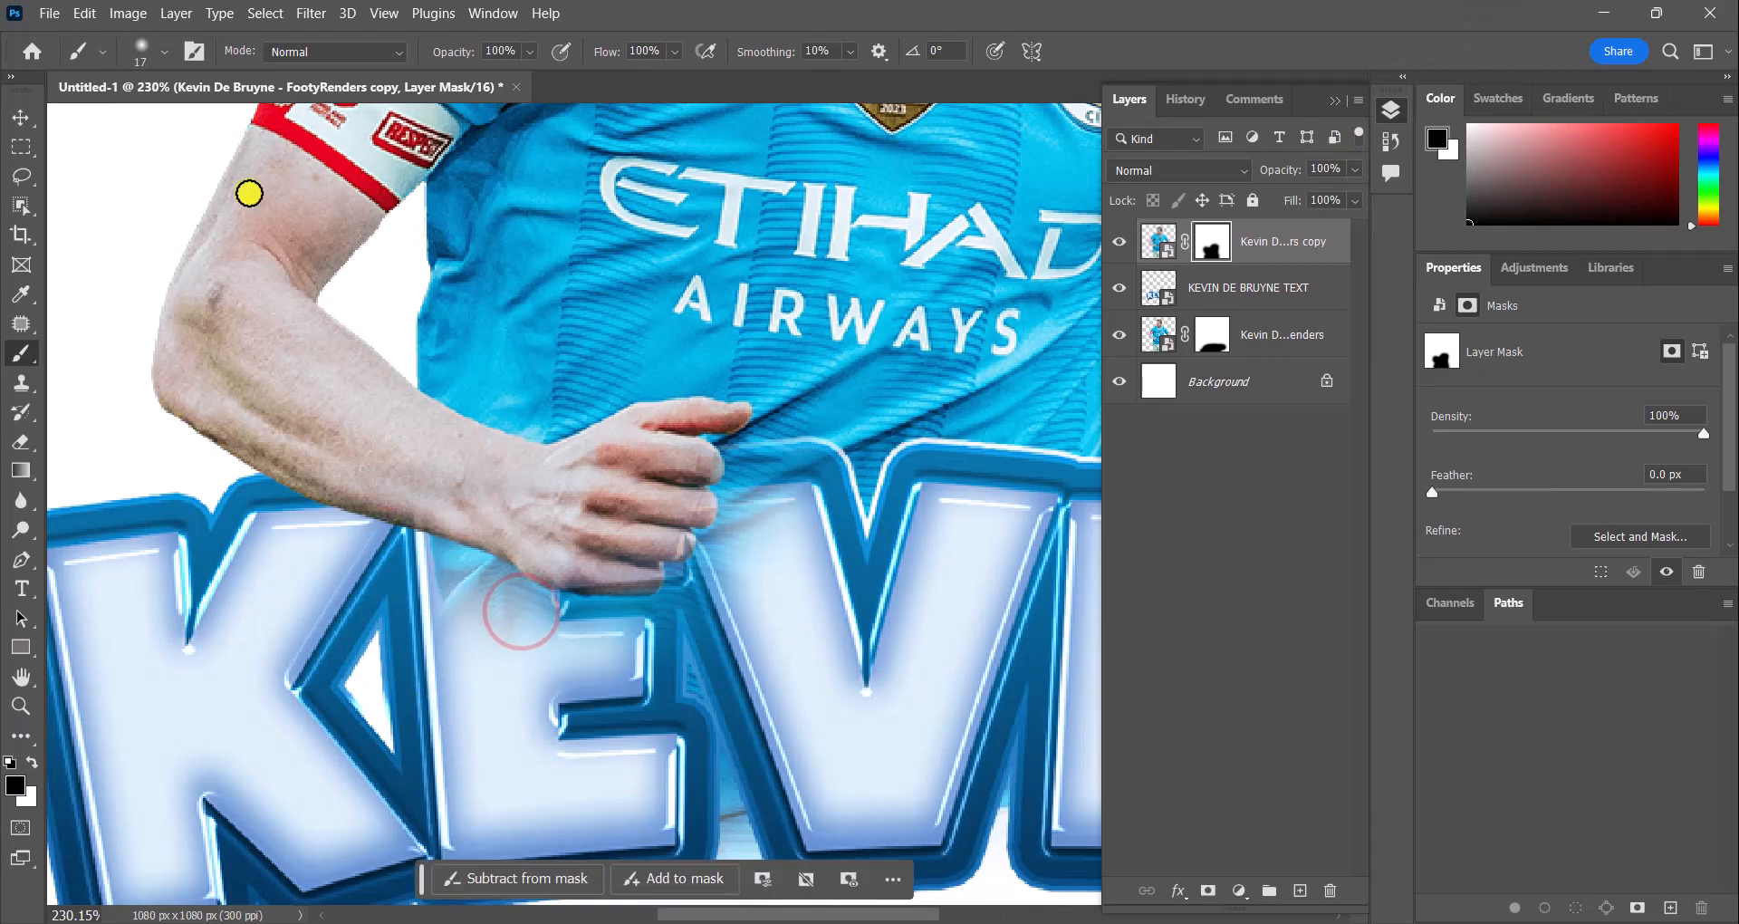
{"action": "left_click", "coordinate": [164, 52]}
{"action": "left_click_drag", "start_coordinate": [147, 114], "coordinate": [152, 115]}
{"action": "left_click", "coordinate": [454, 614]}
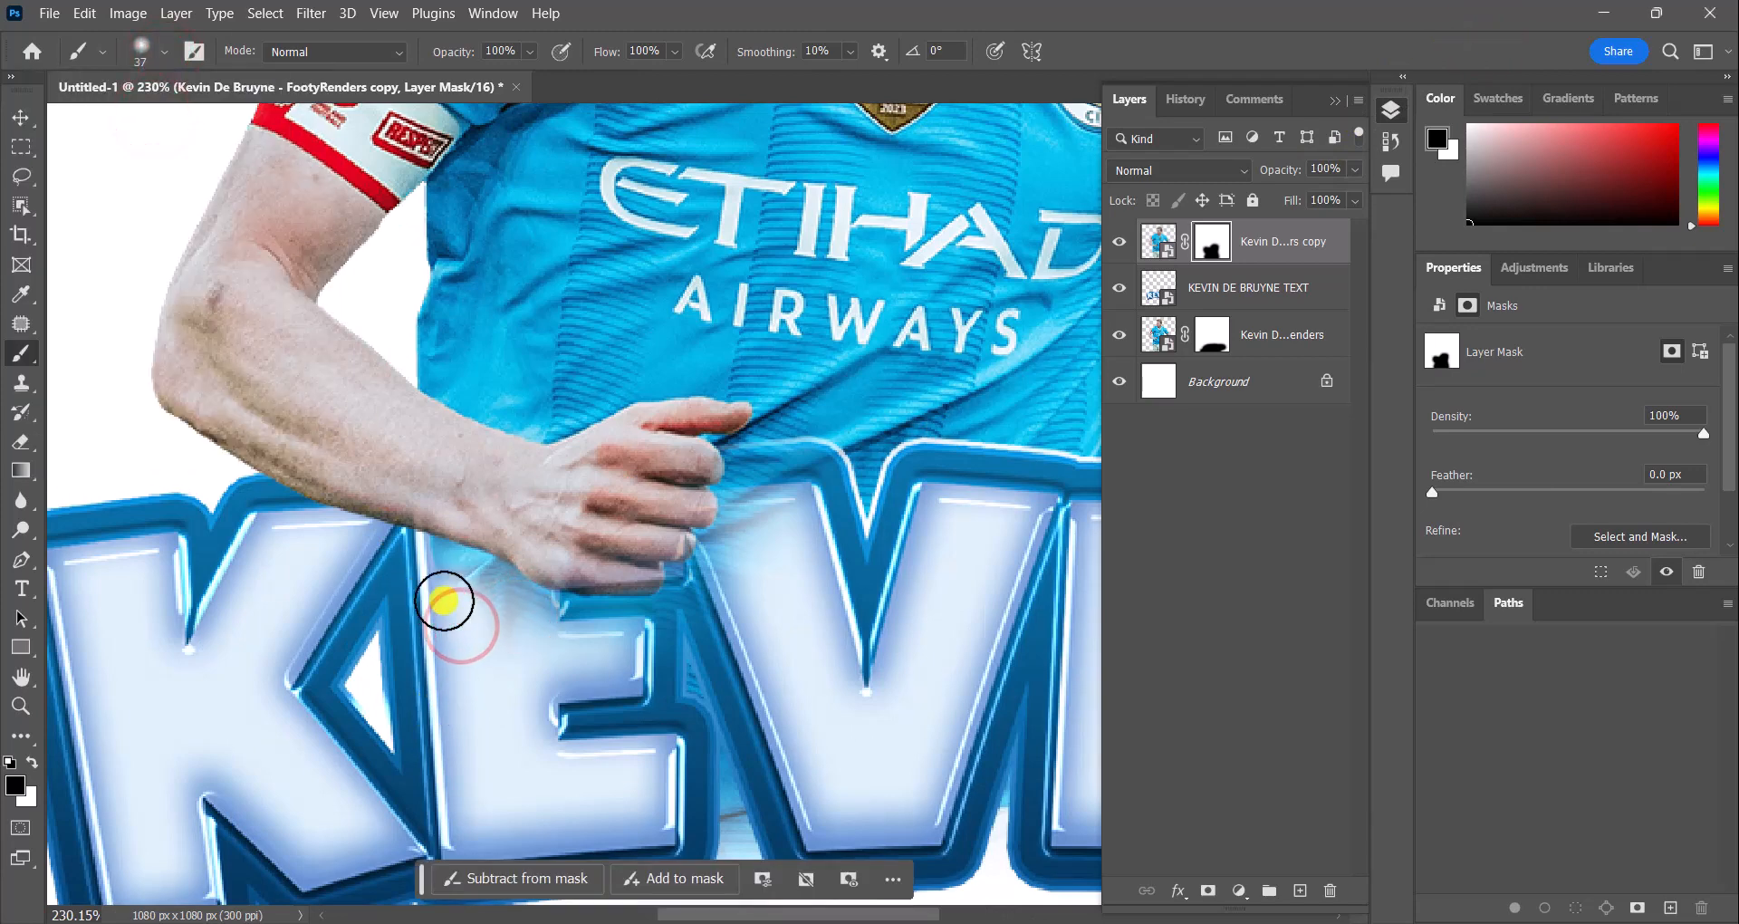
{"action": "scroll", "coordinate": [443, 600], "scroll_direction": "up", "scroll_amount": 2}
{"action": "mouse_move", "coordinate": [443, 600]}
{"action": "left_mouse_down"}
{"action": "mouse_move", "coordinate": [425, 569]}
{"action": "mouse_move", "coordinate": [559, 639]}
{"action": "left_mouse_up"}
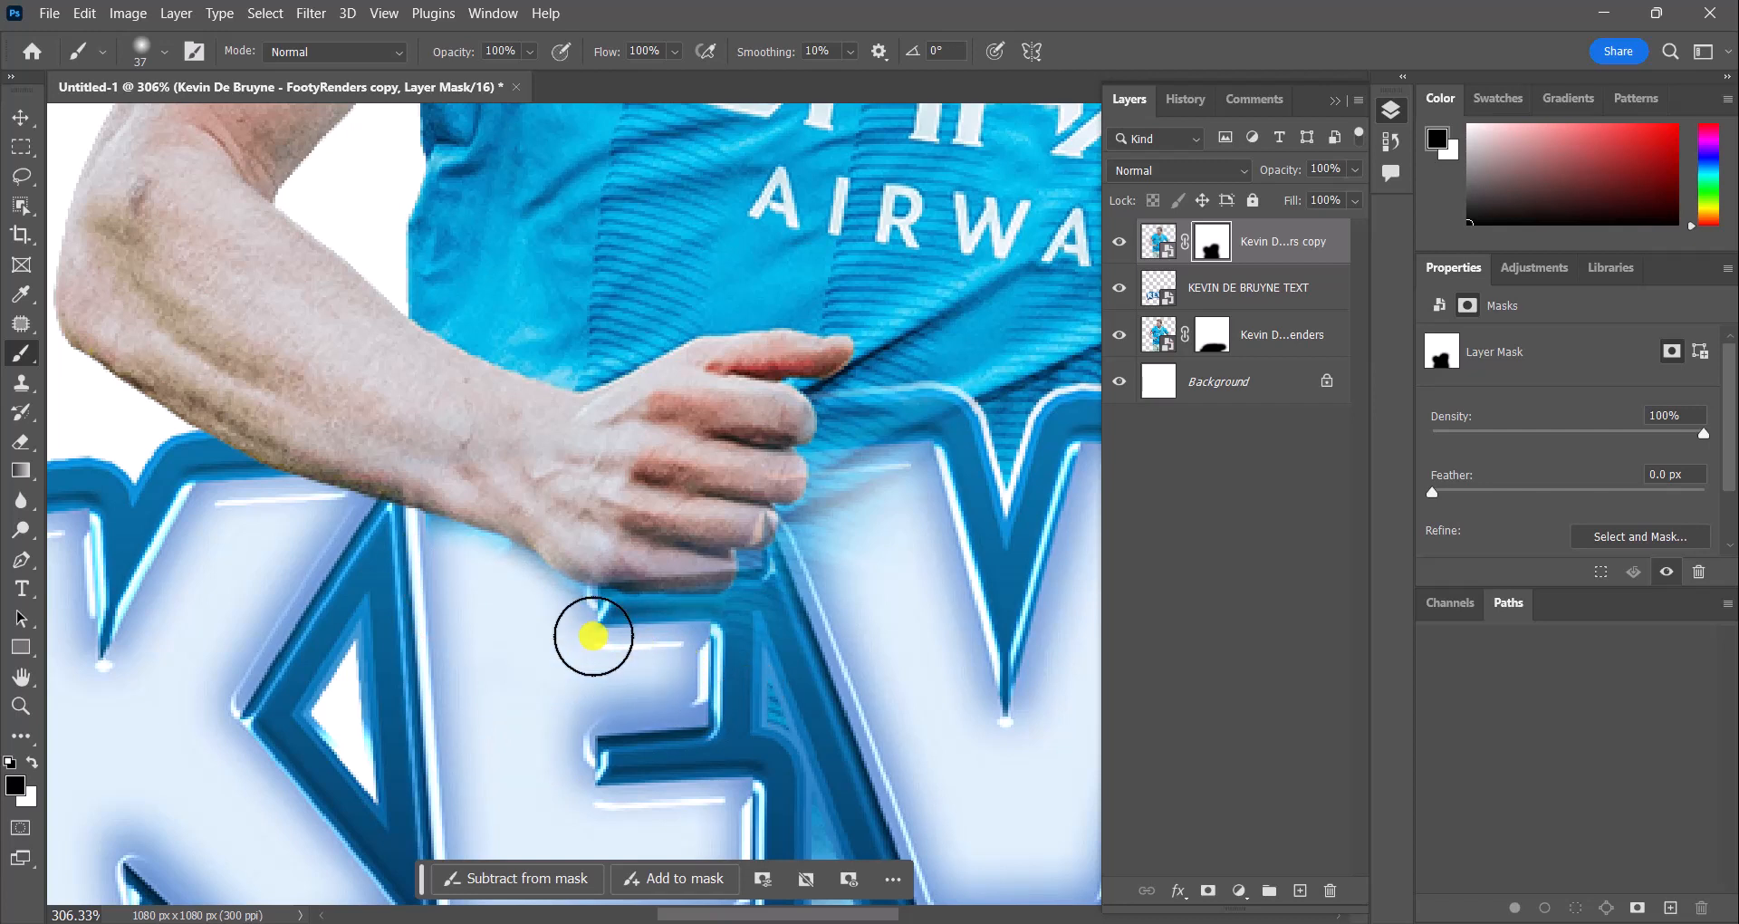
{"action": "mouse_move", "coordinate": [593, 636]}
{"action": "left_mouse_down"}
{"action": "mouse_move", "coordinate": [685, 649]}
{"action": "mouse_move", "coordinate": [789, 616]}
{"action": "mouse_move", "coordinate": [852, 490]}
{"action": "mouse_move", "coordinate": [912, 478]}
{"action": "mouse_move", "coordinate": [898, 435]}
{"action": "mouse_move", "coordinate": [865, 464]}
{"action": "left_mouse_up"}
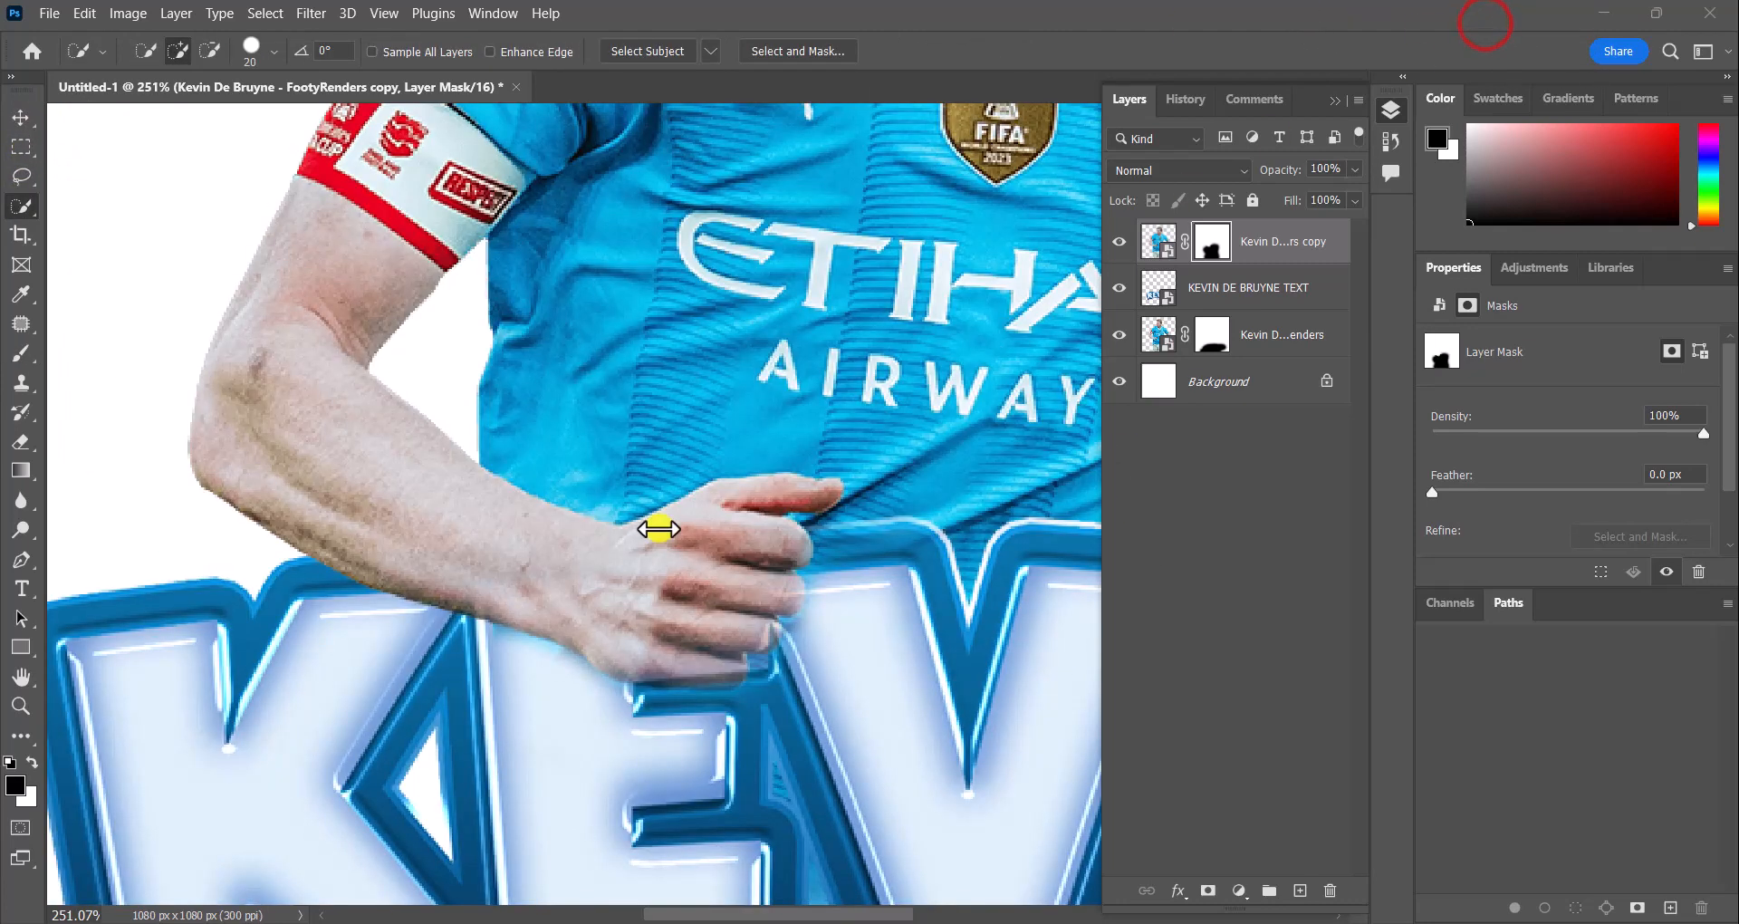
Quick-select the player's bent forearm and fist and duplicate the masked player copy
{"action": "left_click", "coordinate": [658, 529]}
{"action": "key", "text": "ctrl+j"}
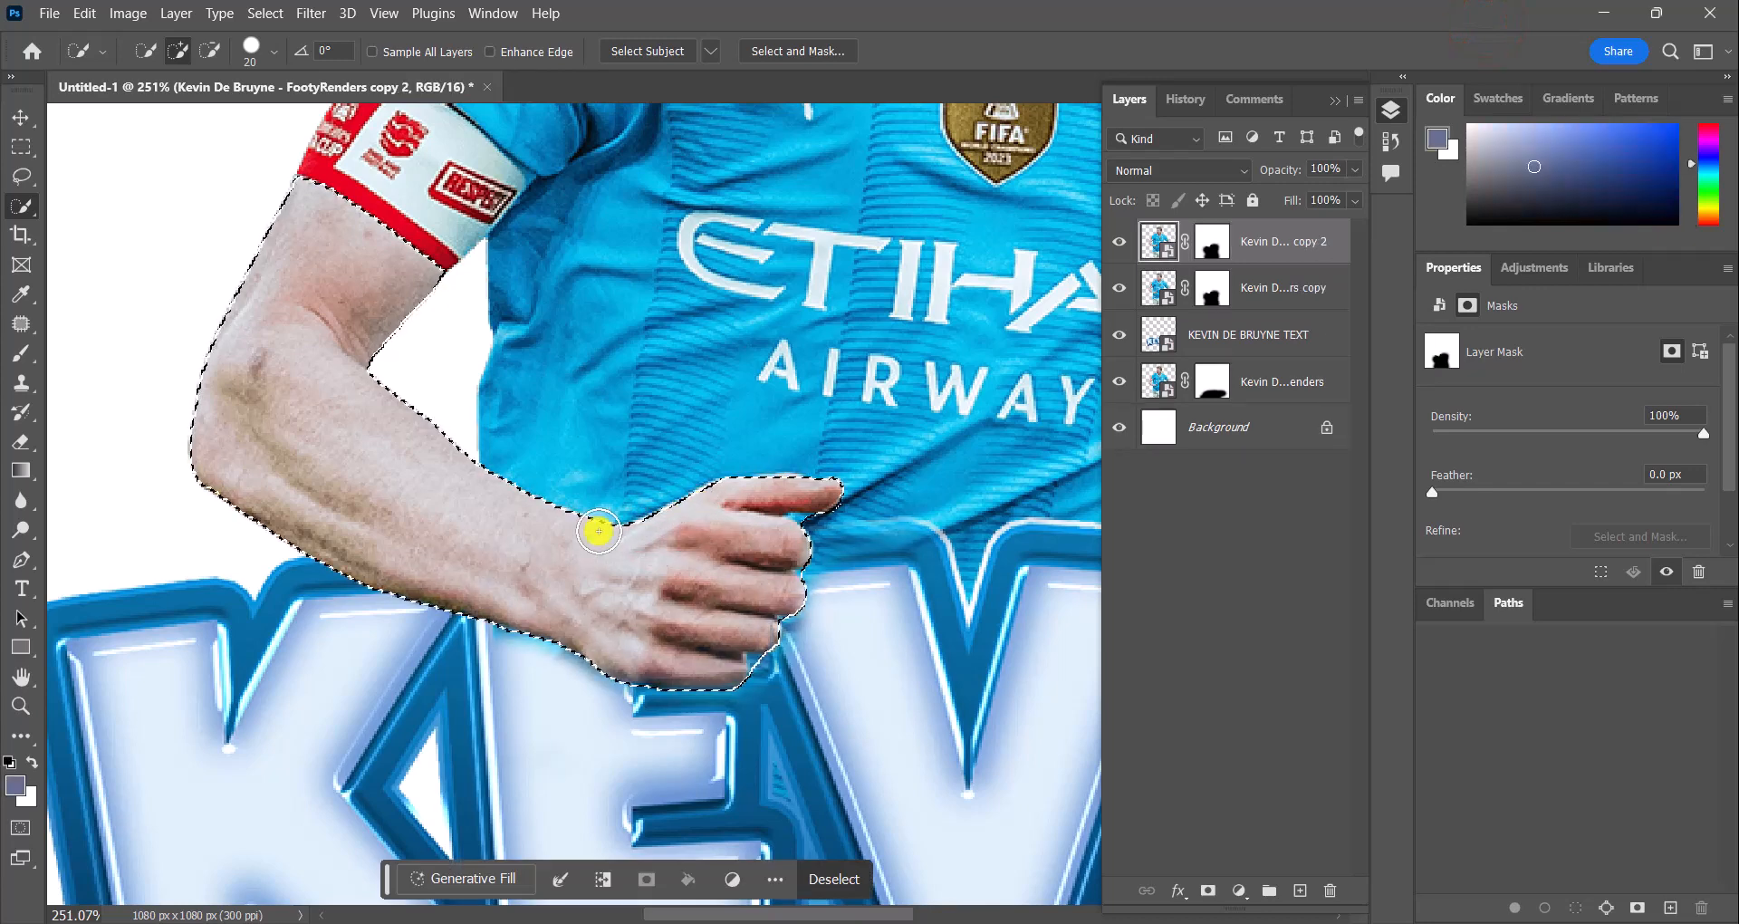
Target the first player copy's mask, drop the arm selection, and try to paint out the fringe around the fist
{"action": "left_click", "coordinate": [19, 357]}
{"action": "left_click", "coordinate": [1211, 288]}
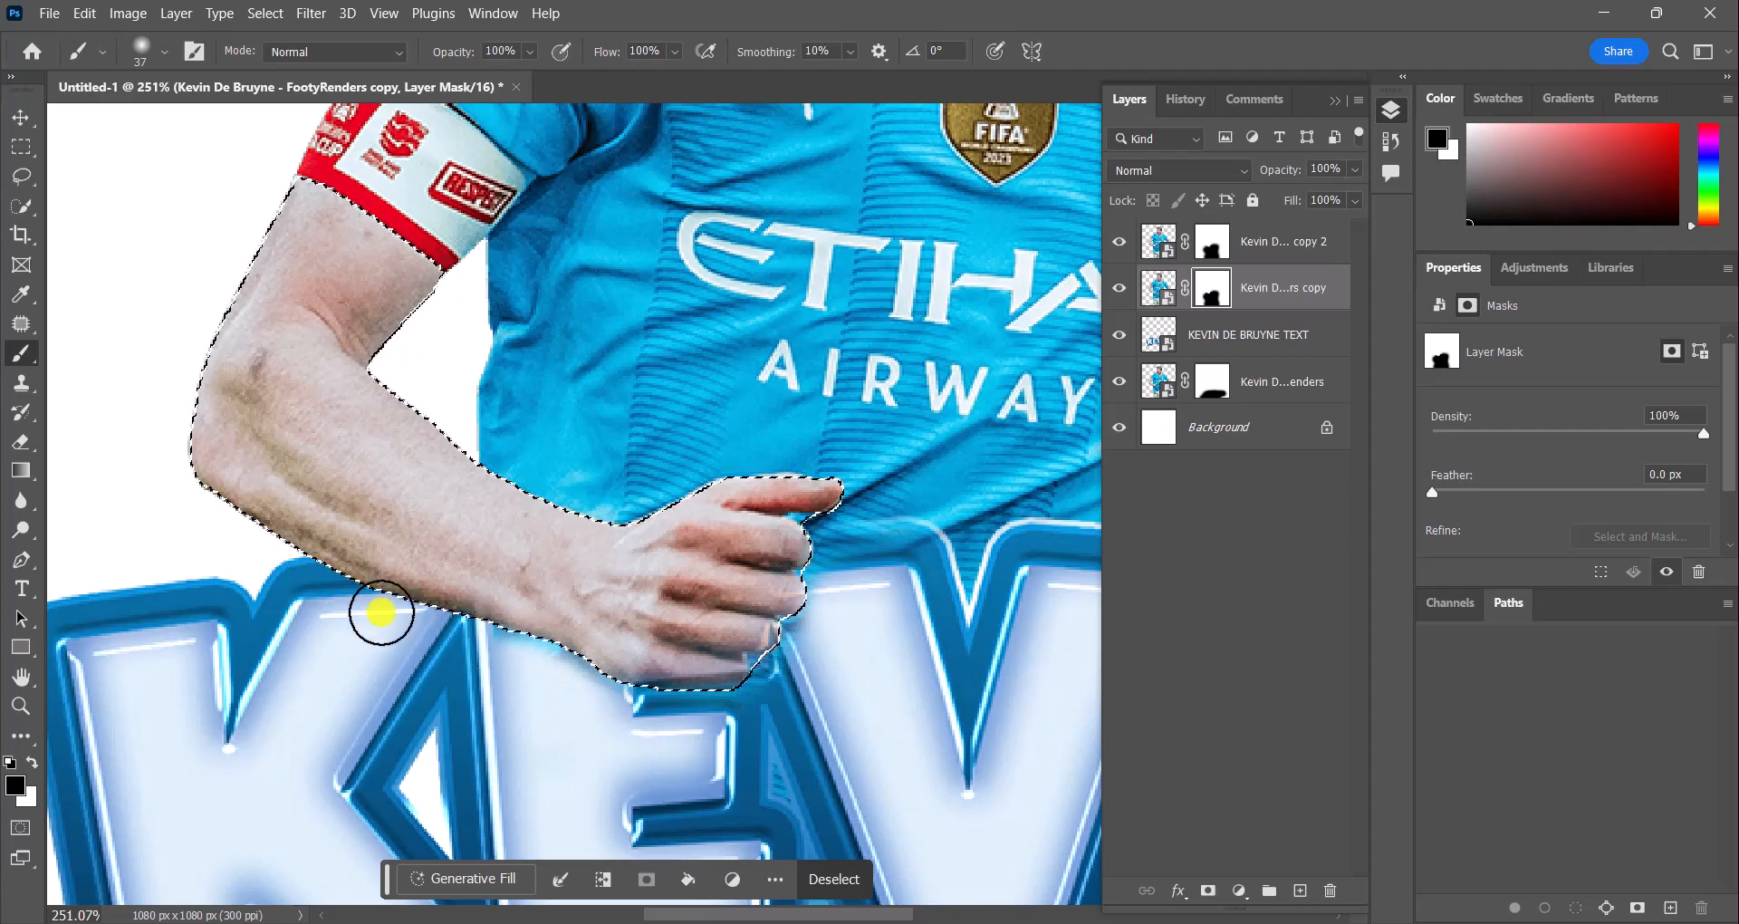
{"action": "left_click", "coordinate": [828, 875]}
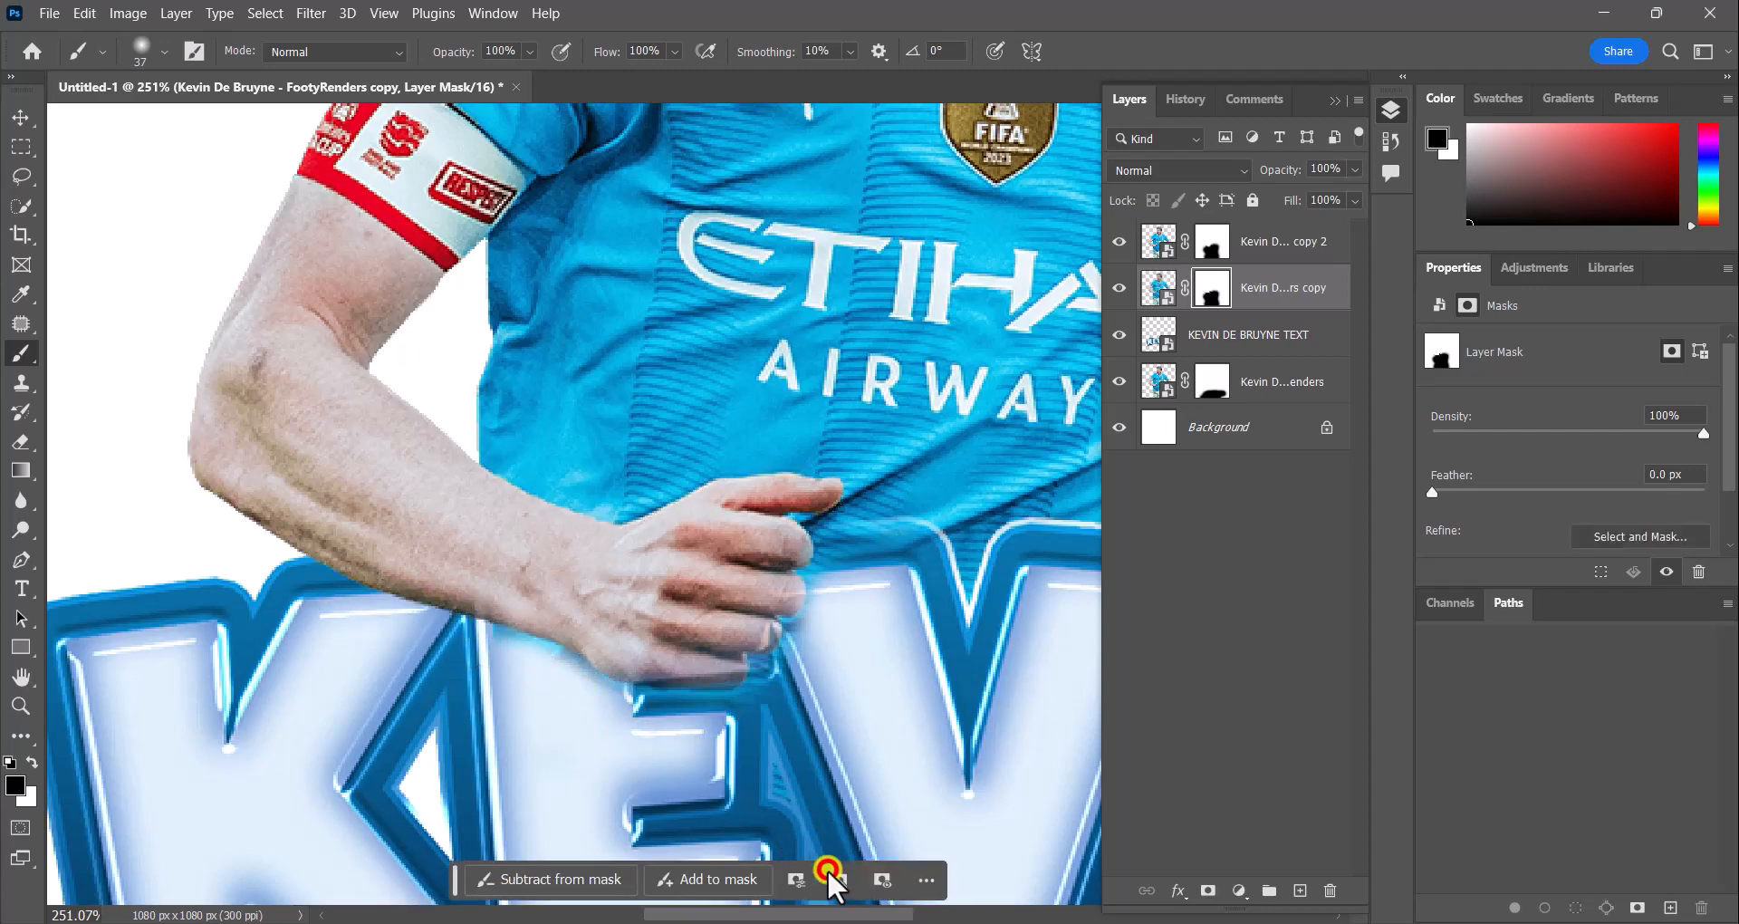
{"action": "scroll", "coordinate": [808, 604], "scroll_direction": "down", "scroll_amount": 7}
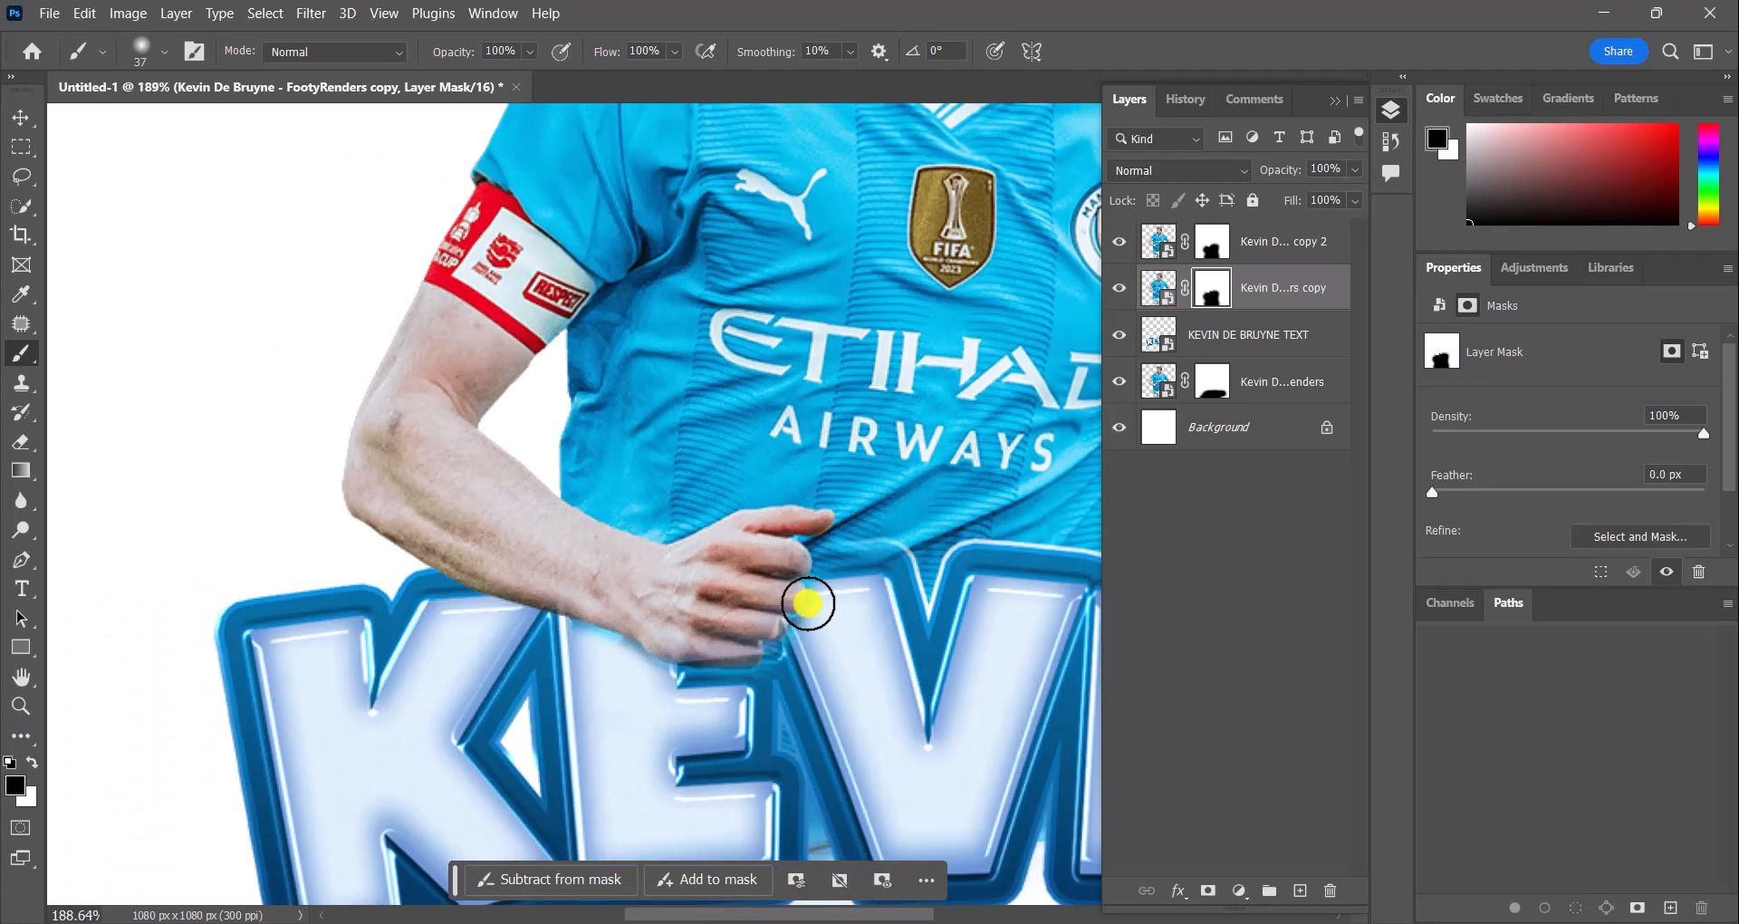
{"action": "left_click_drag", "start_coordinate": [876, 586], "coordinate": [654, 625]}
{"action": "scroll", "coordinate": [670, 579], "scroll_direction": "down", "scroll_amount": 4}
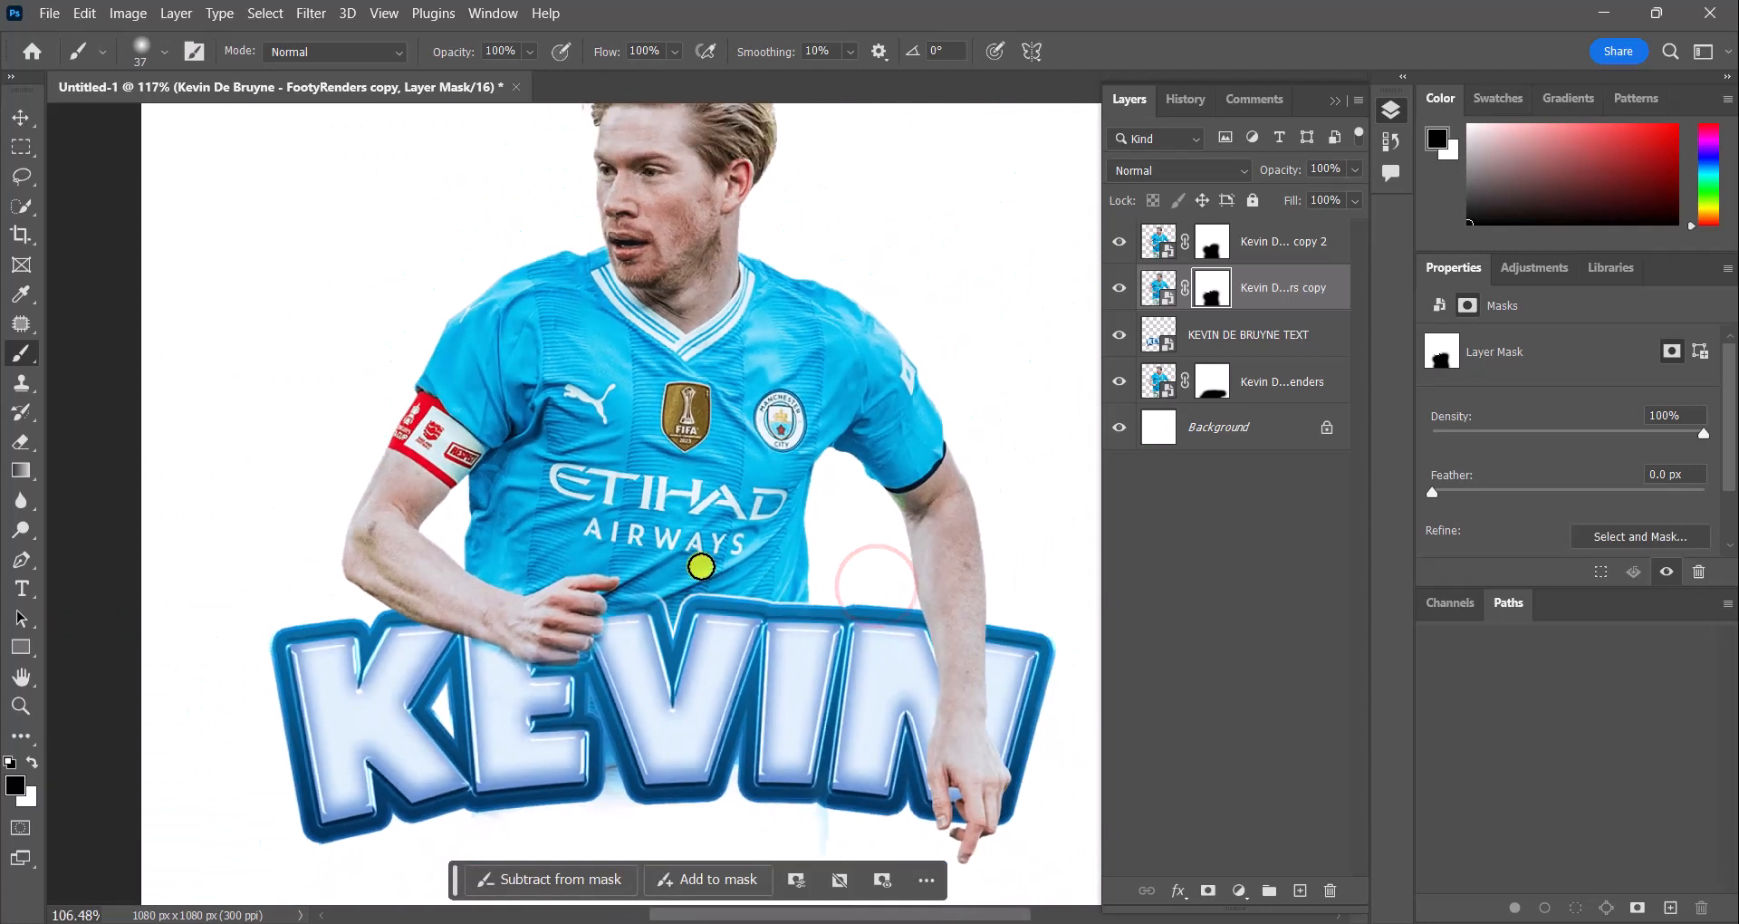
{"action": "scroll", "coordinate": [655, 605], "scroll_direction": "up", "scroll_amount": 5}
{"action": "scroll", "coordinate": [585, 641], "scroll_direction": "up", "scroll_amount": 6}
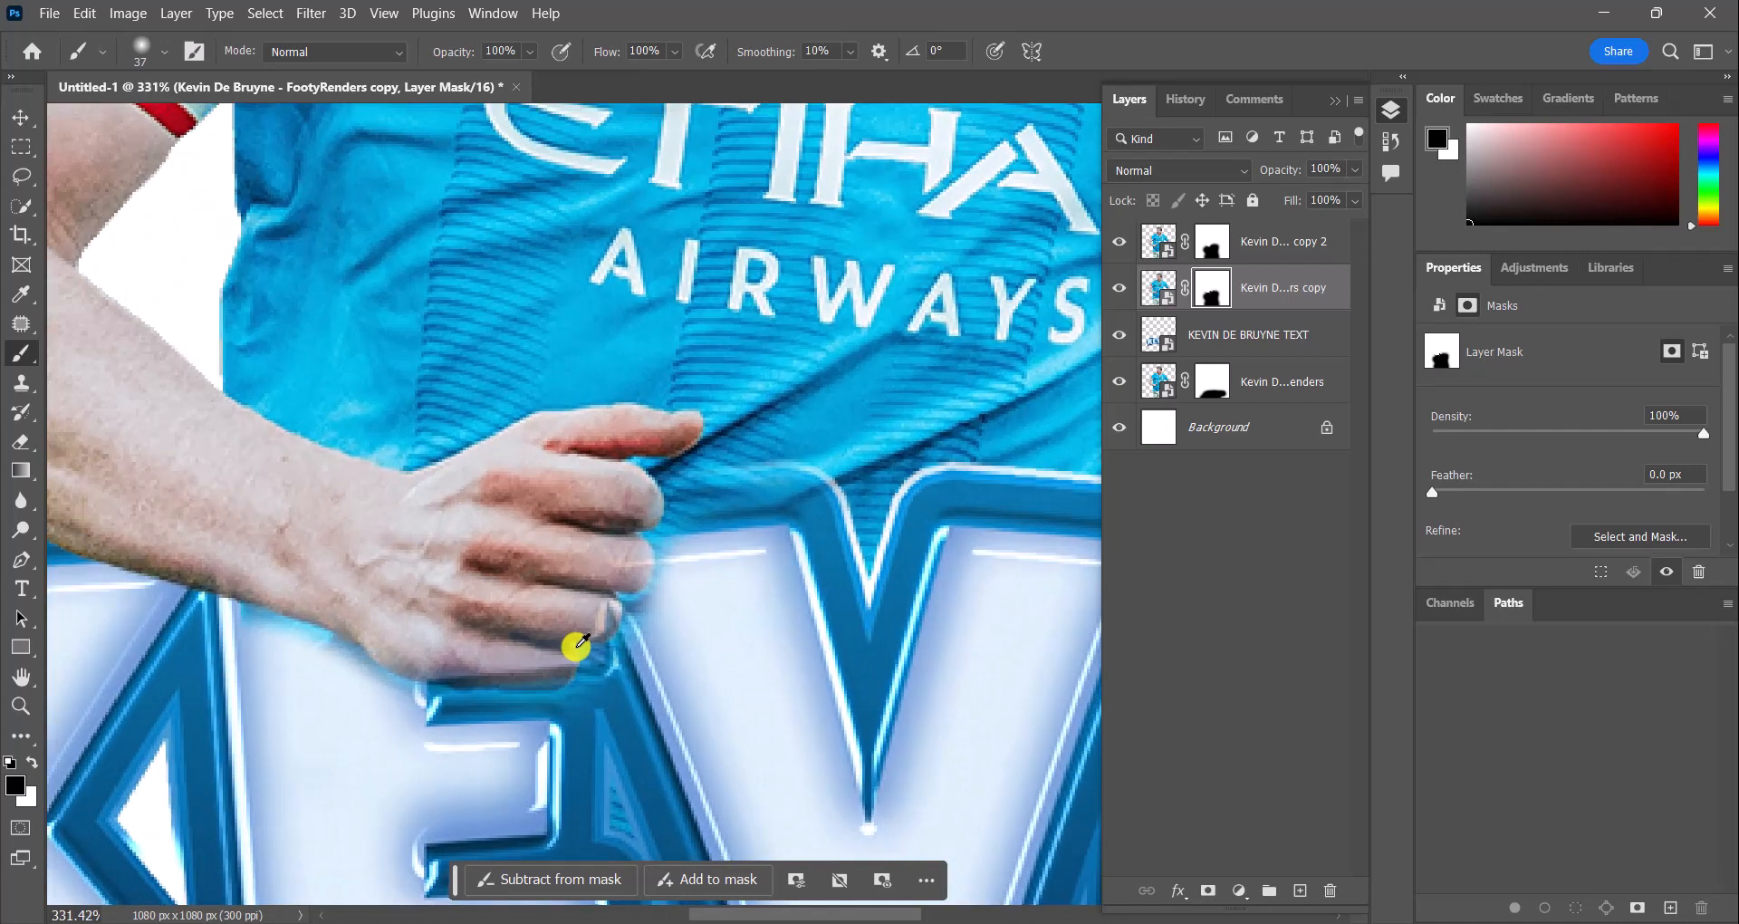
{"action": "scroll", "coordinate": [581, 643], "scroll_direction": "up", "scroll_amount": 1}
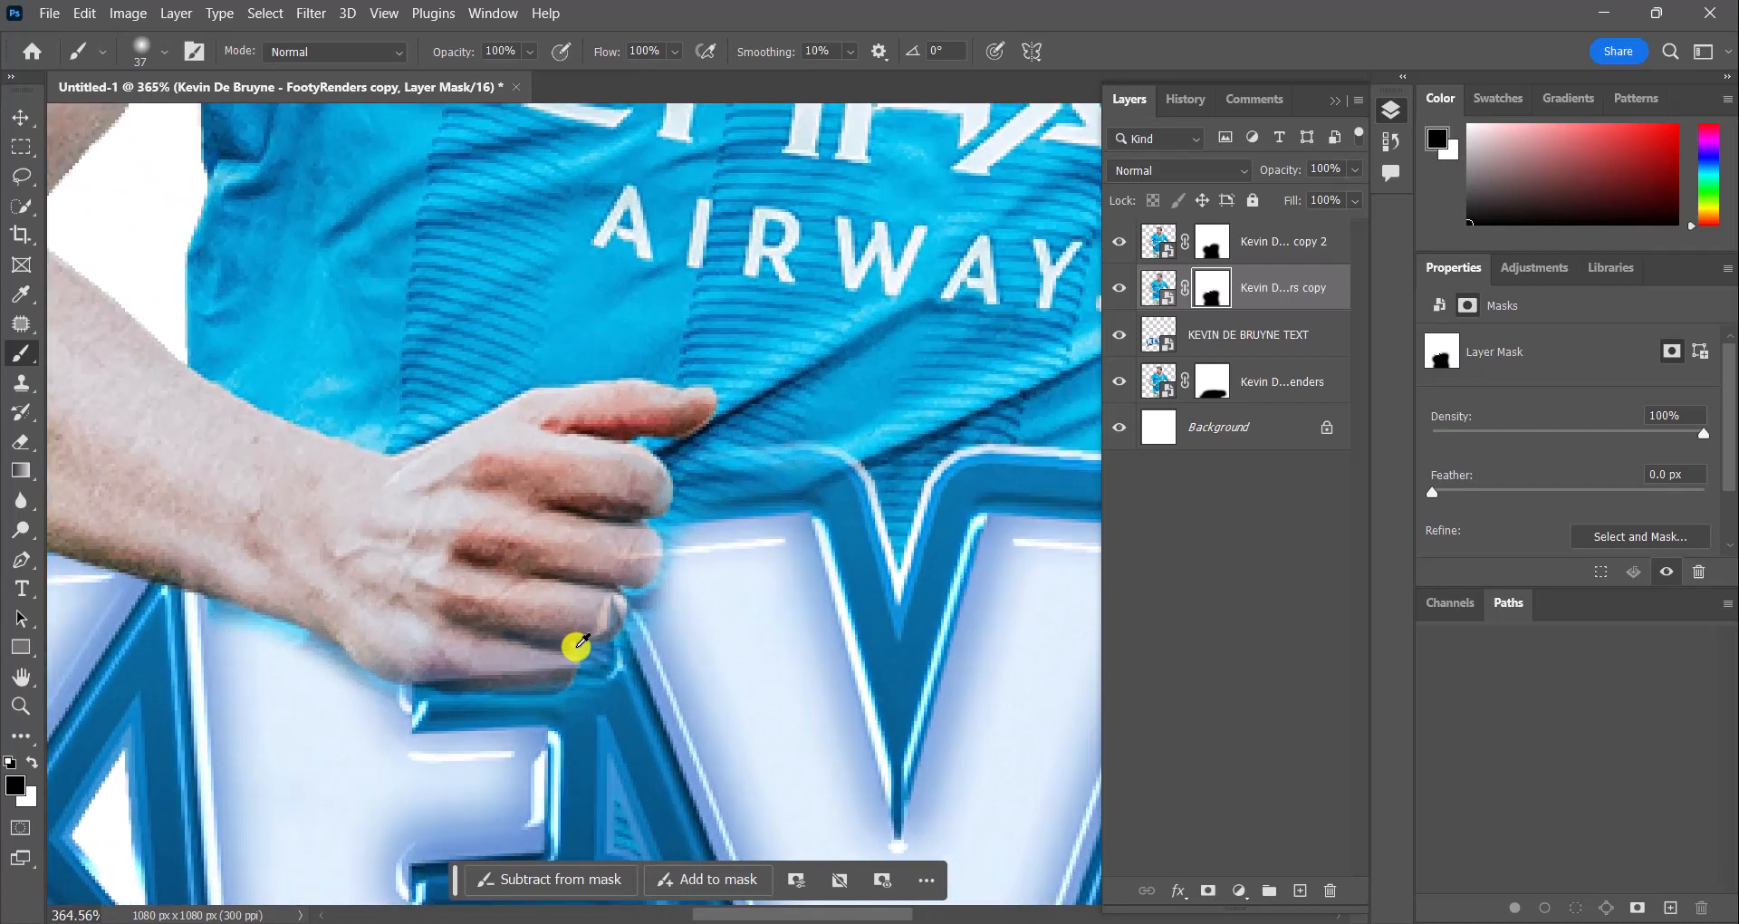
Quick-select the bent forearm and fist on the player copy's image and copy them to a new layer
{"action": "left_click", "coordinate": [26, 114]}
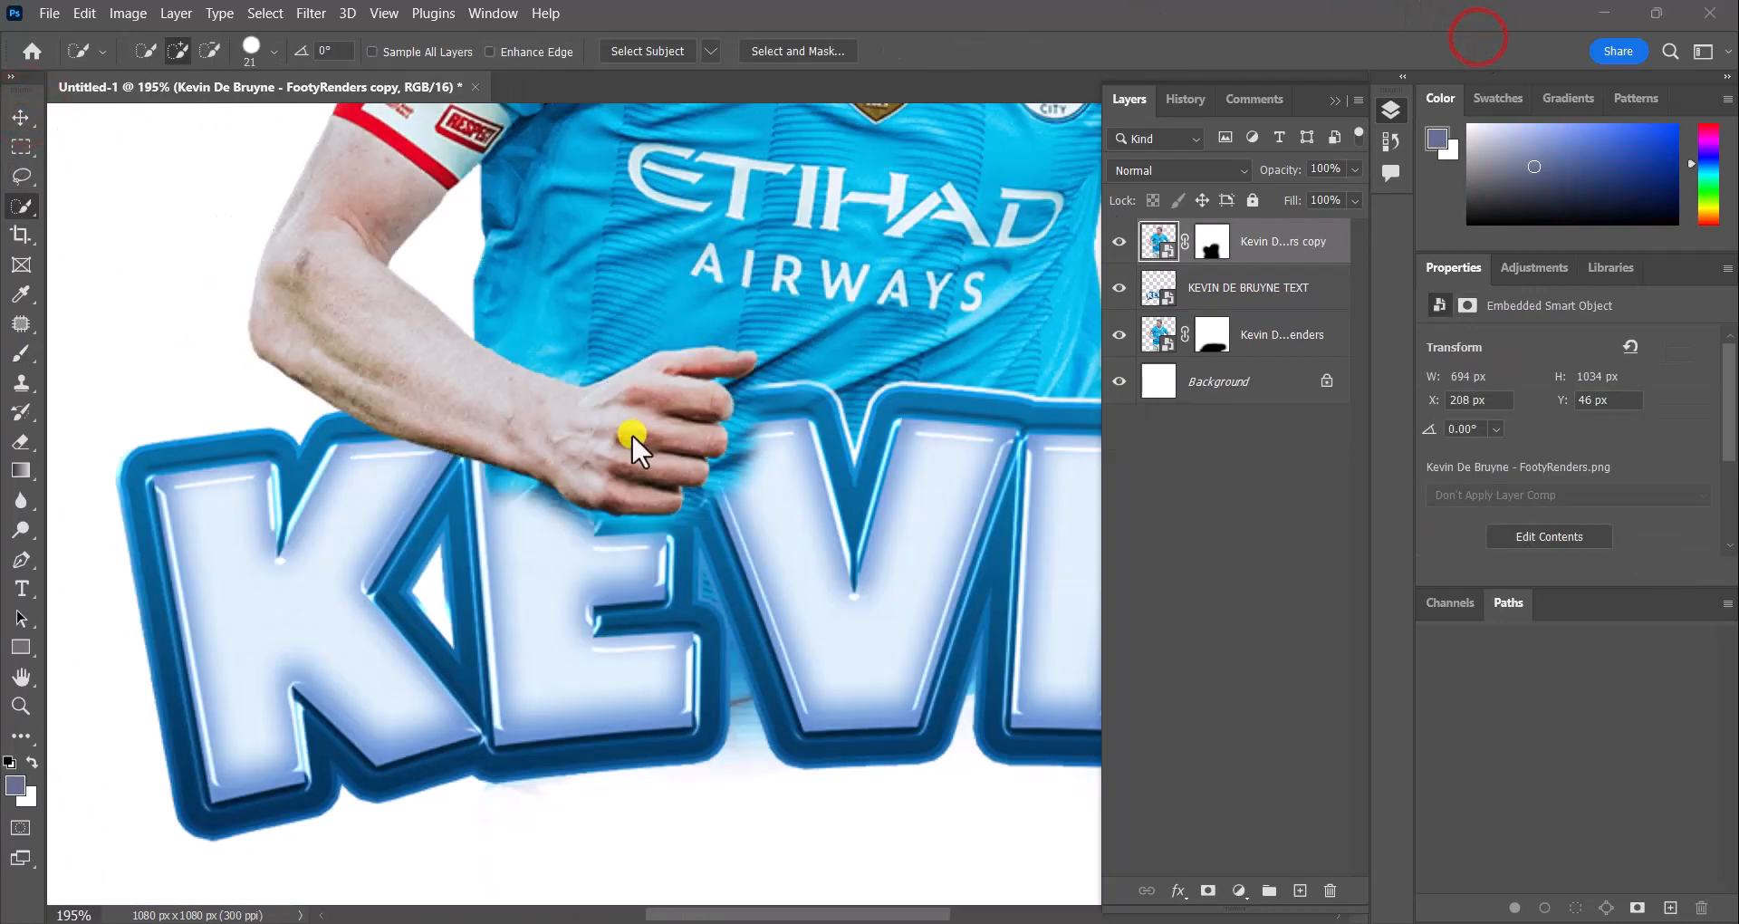
{"action": "left_click", "coordinate": [631, 433]}
{"action": "key", "text": "ctrl+j"}
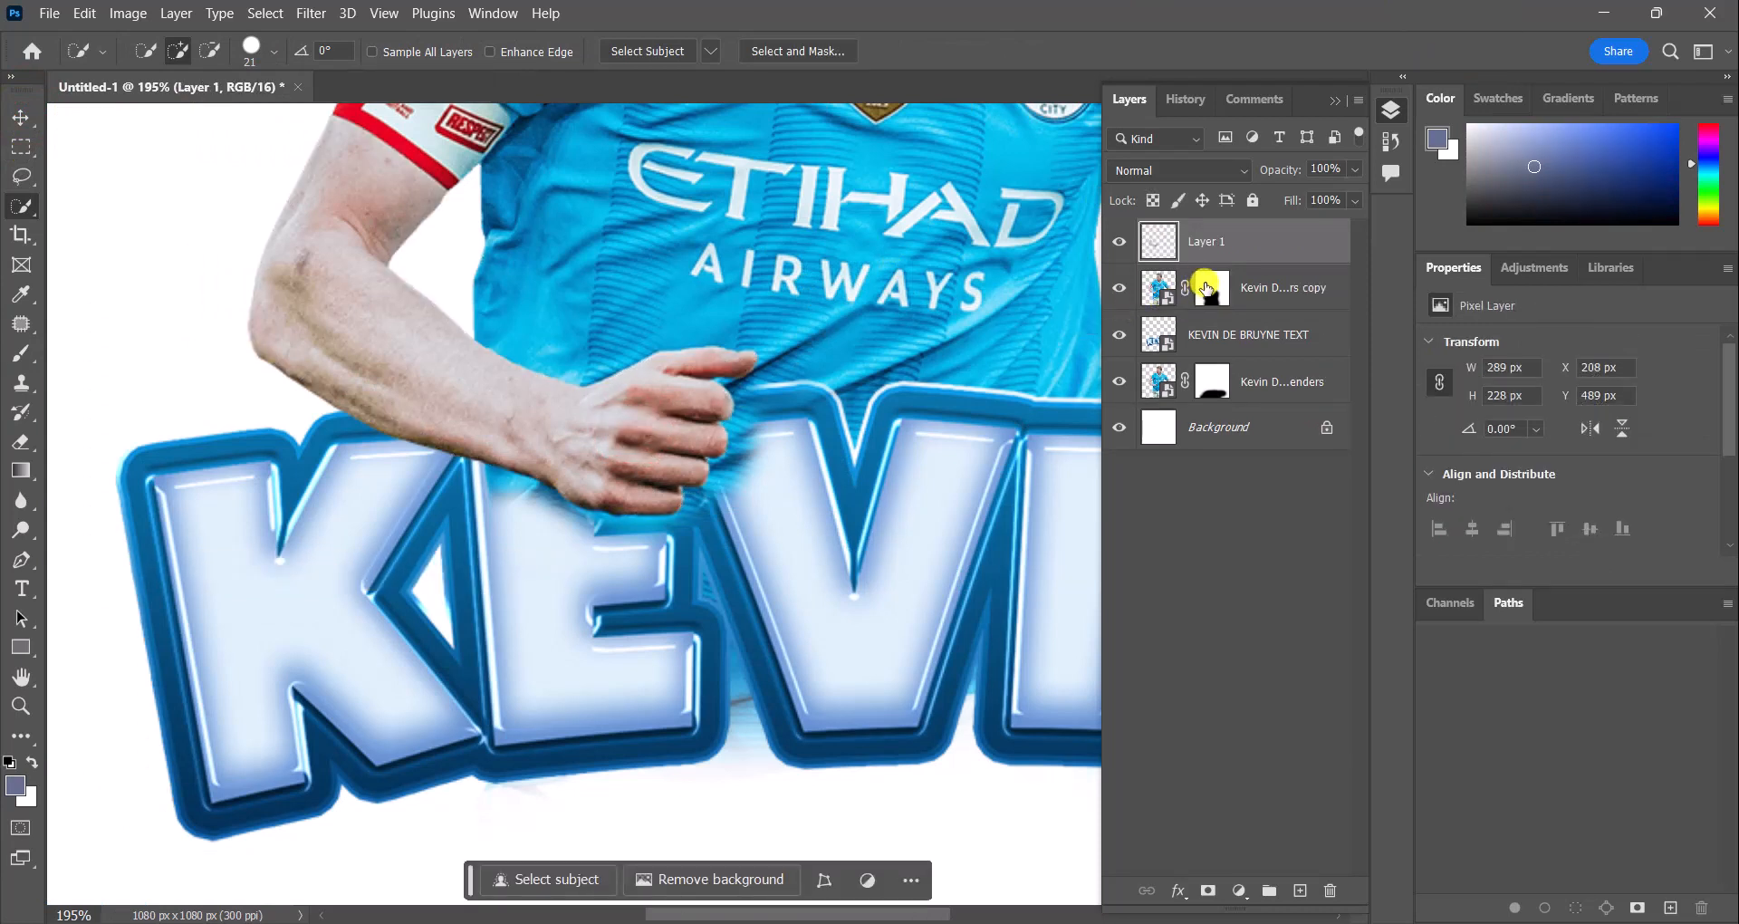
Paint black on the first player copy's mask with a 37 px soft brush to hide shirt remnants around the bent arm's fist
{"action": "left_click", "coordinate": [1205, 288]}
{"action": "left_click", "coordinate": [1163, 246]}
{"action": "left_click", "coordinate": [1220, 288]}
{"action": "left_click", "coordinate": [20, 353]}
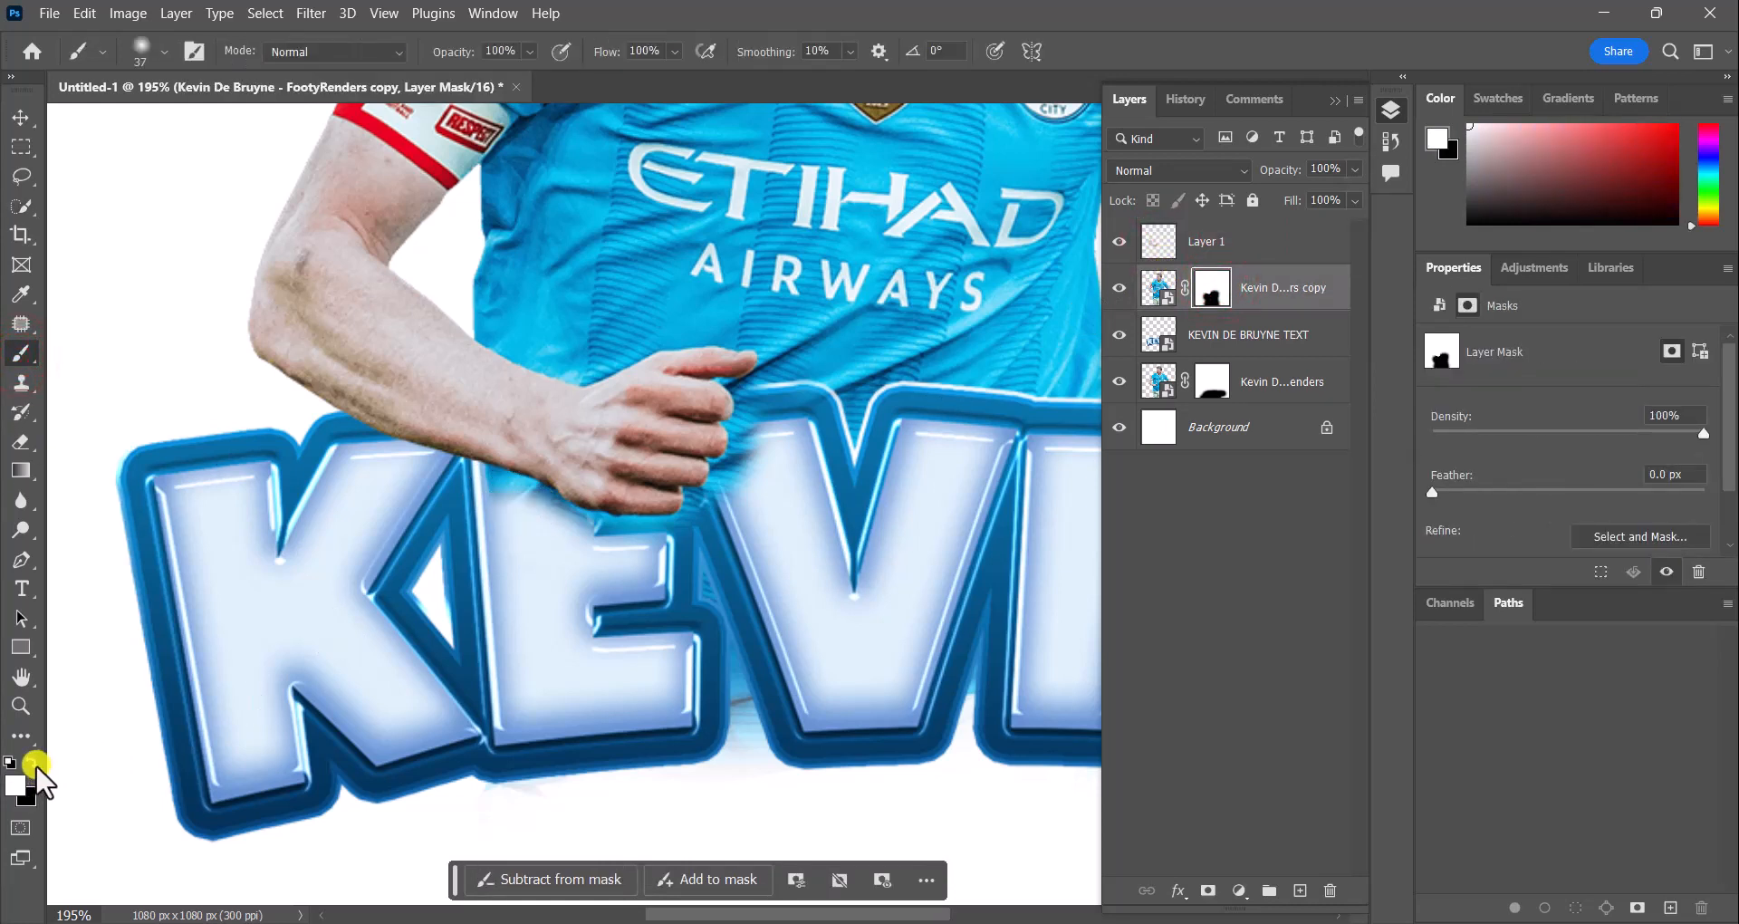
{"action": "mouse_move", "coordinate": [504, 544]}
{"action": "left_mouse_down"}
{"action": "mouse_move", "coordinate": [498, 458]}
{"action": "mouse_move", "coordinate": [502, 494]}
{"action": "mouse_move", "coordinate": [527, 466]}
{"action": "mouse_move", "coordinate": [605, 495]}
{"action": "mouse_move", "coordinate": [569, 542]}
{"action": "mouse_move", "coordinate": [699, 495]}
{"action": "mouse_move", "coordinate": [690, 477]}
{"action": "mouse_move", "coordinate": [768, 457]}
{"action": "mouse_move", "coordinate": [701, 476]}
{"action": "mouse_move", "coordinate": [749, 385]}
{"action": "left_mouse_up"}
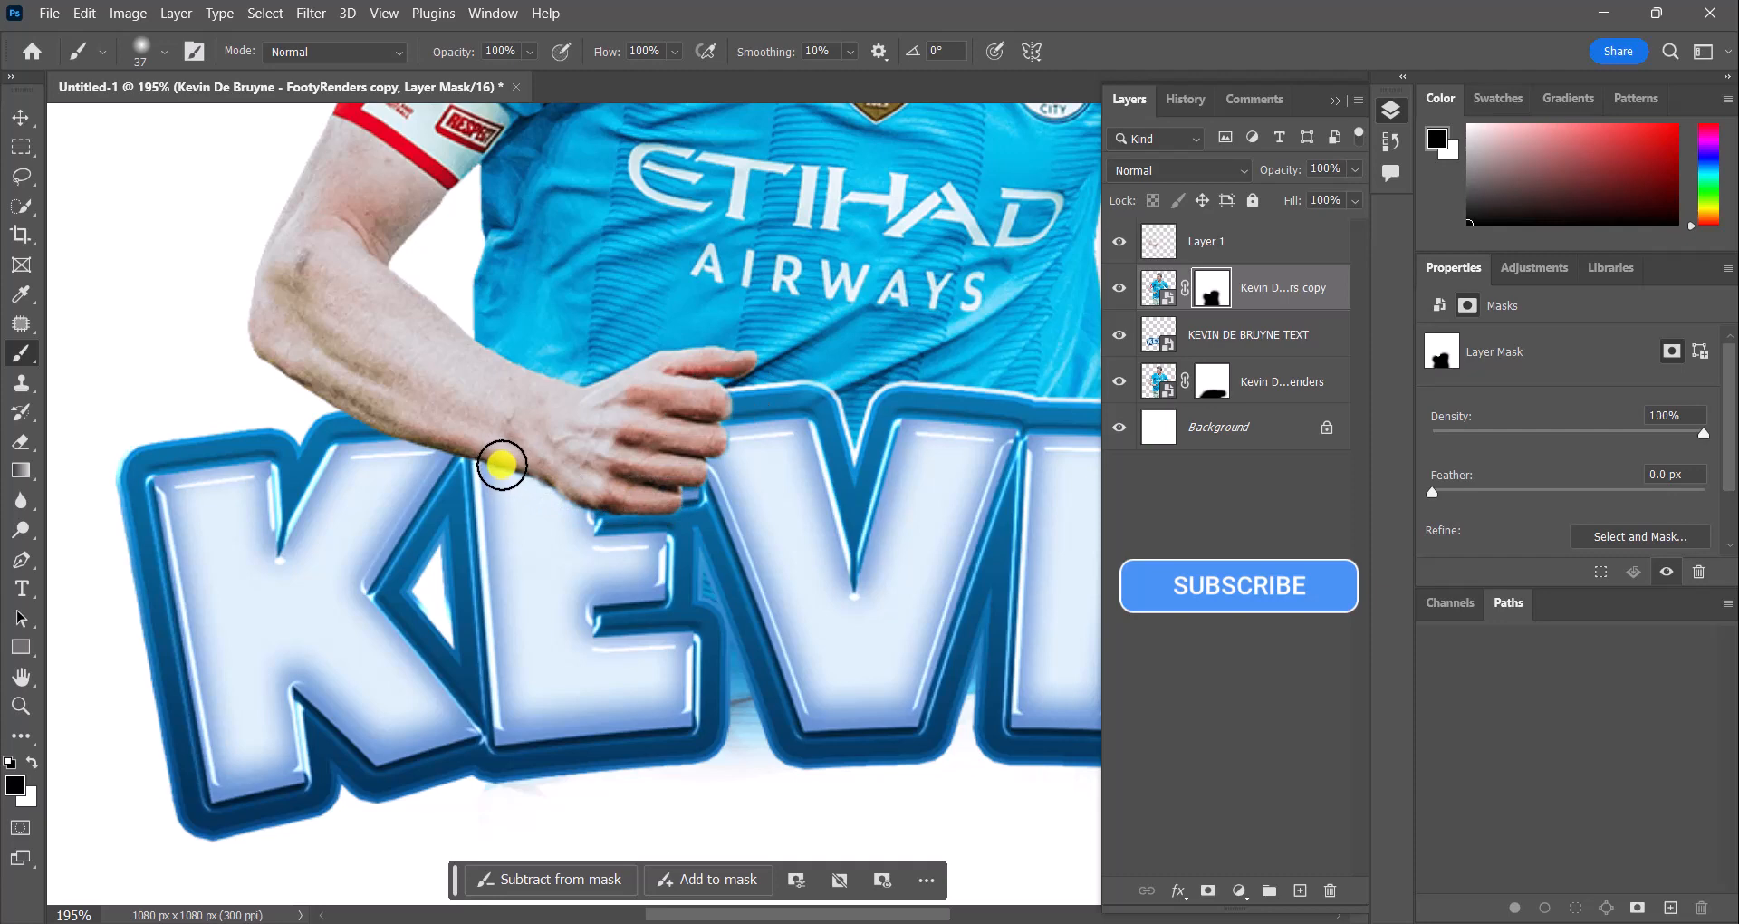
{"action": "scroll", "coordinate": [651, 365], "scroll_direction": "down", "scroll_amount": 4}
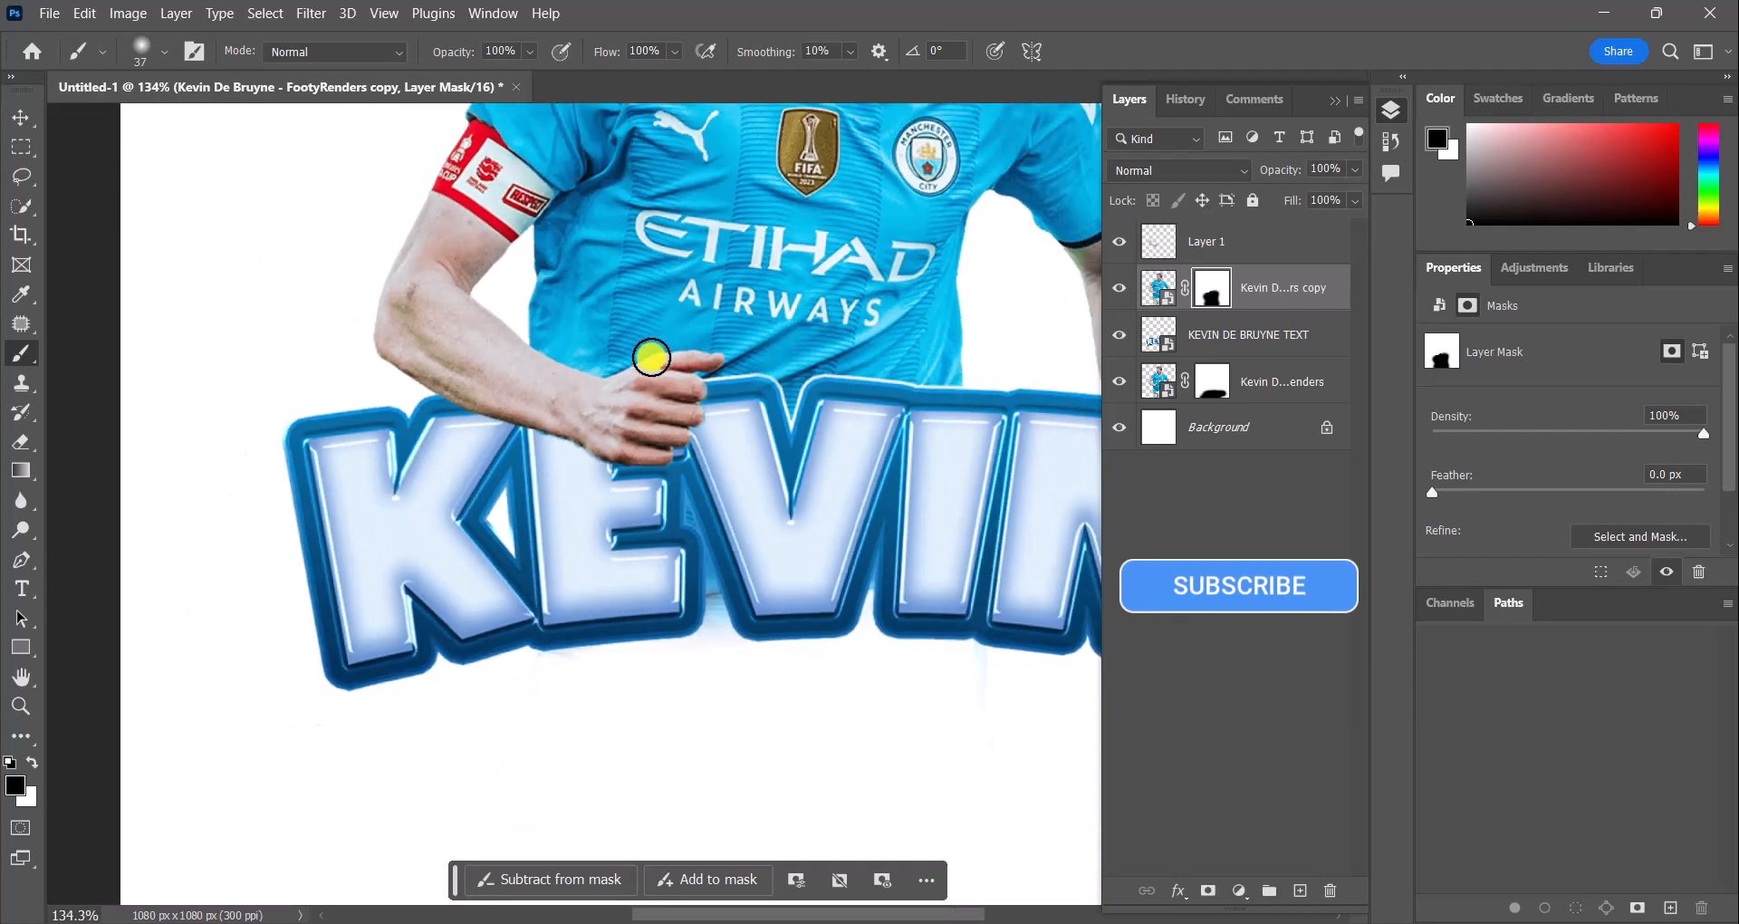
{"action": "scroll", "coordinate": [597, 523], "scroll_direction": "down", "scroll_amount": 3}
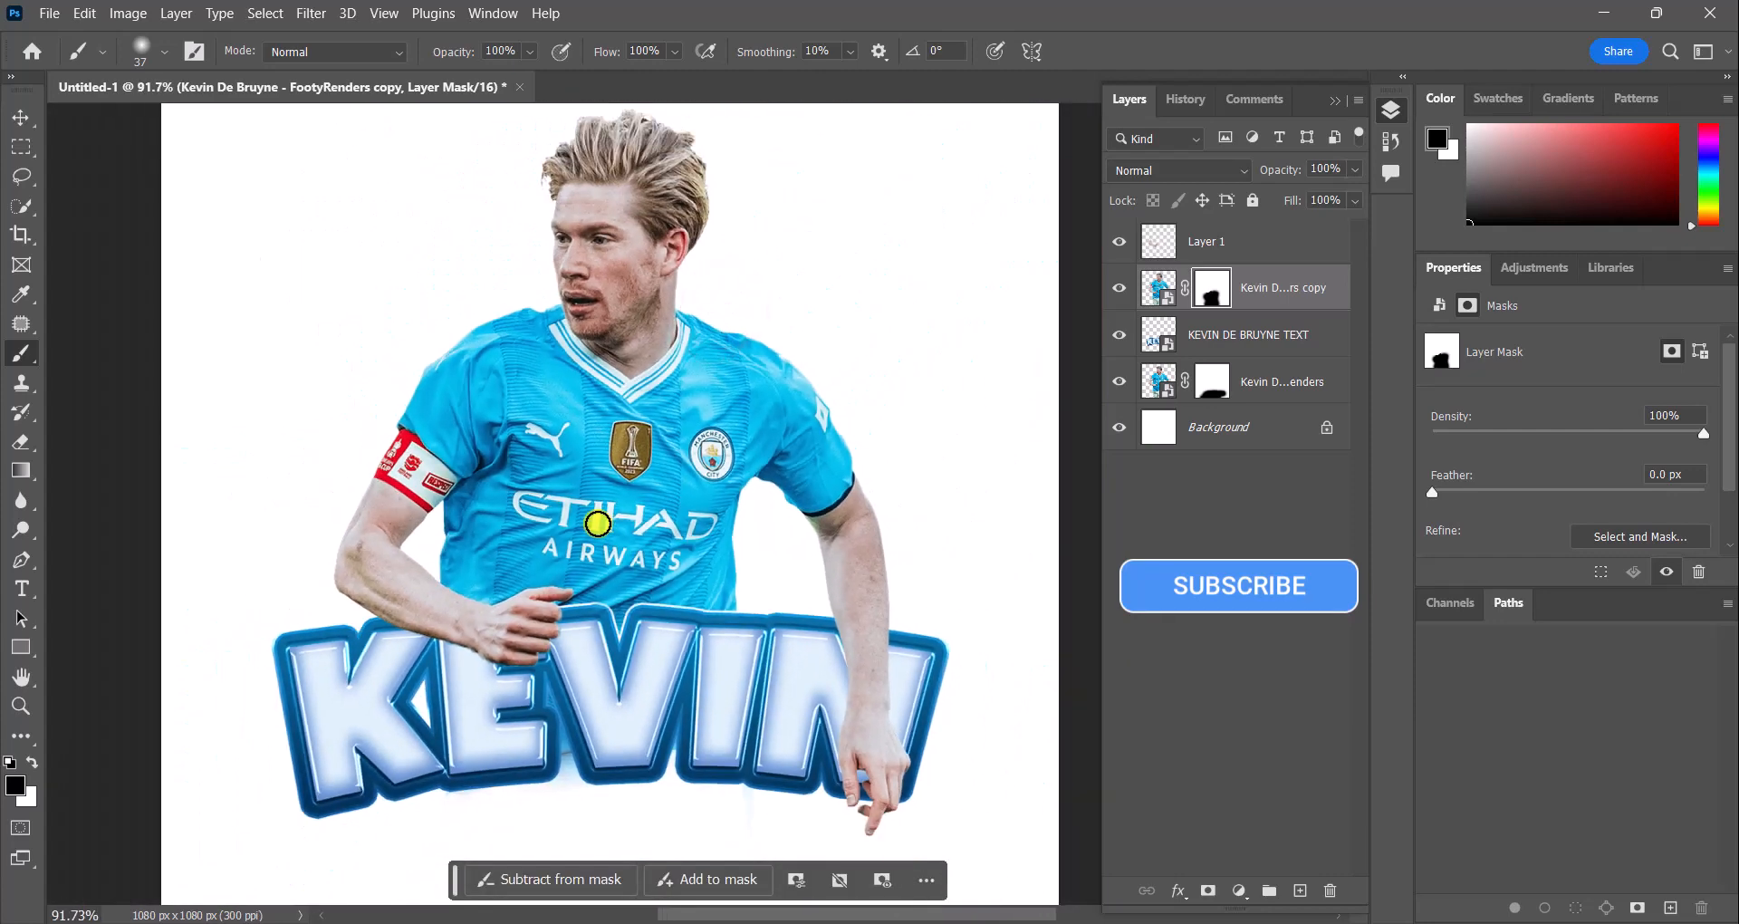
{"action": "scroll", "coordinate": [643, 474], "scroll_direction": "down", "scroll_amount": 1}
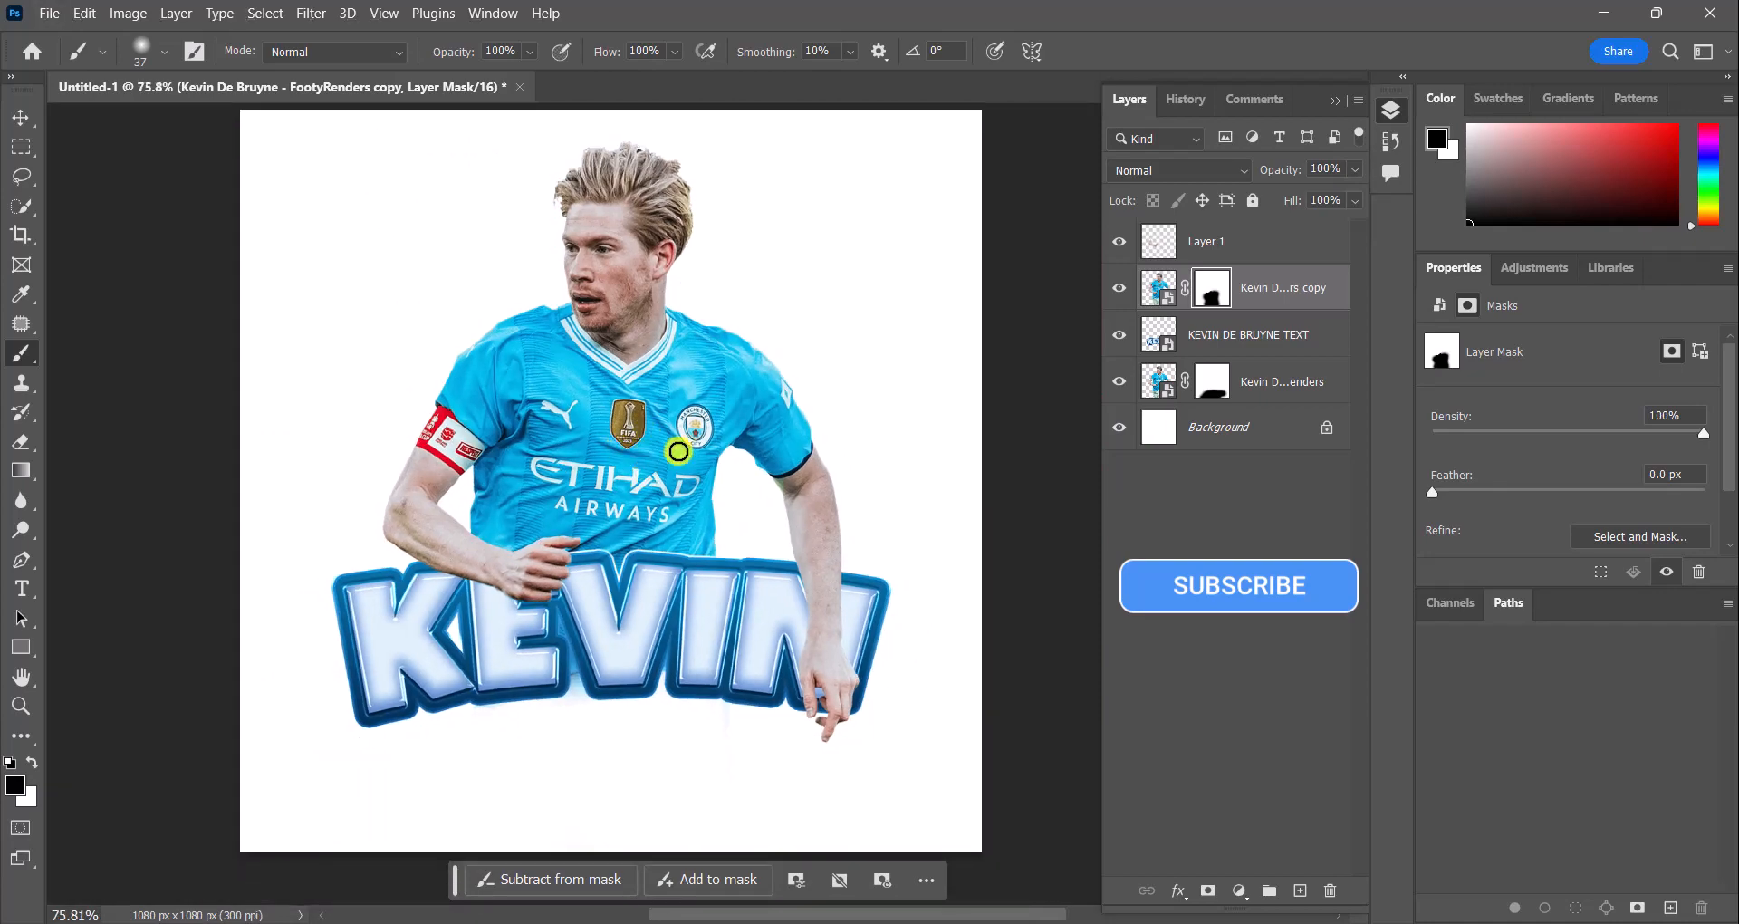
Place the full-body render Kevin De Bruyne - FootyRenders (1), scale it to about 6.26%, and position it in front of the KEVIN lettering
{"action": "left_click", "coordinate": [1491, 30]}
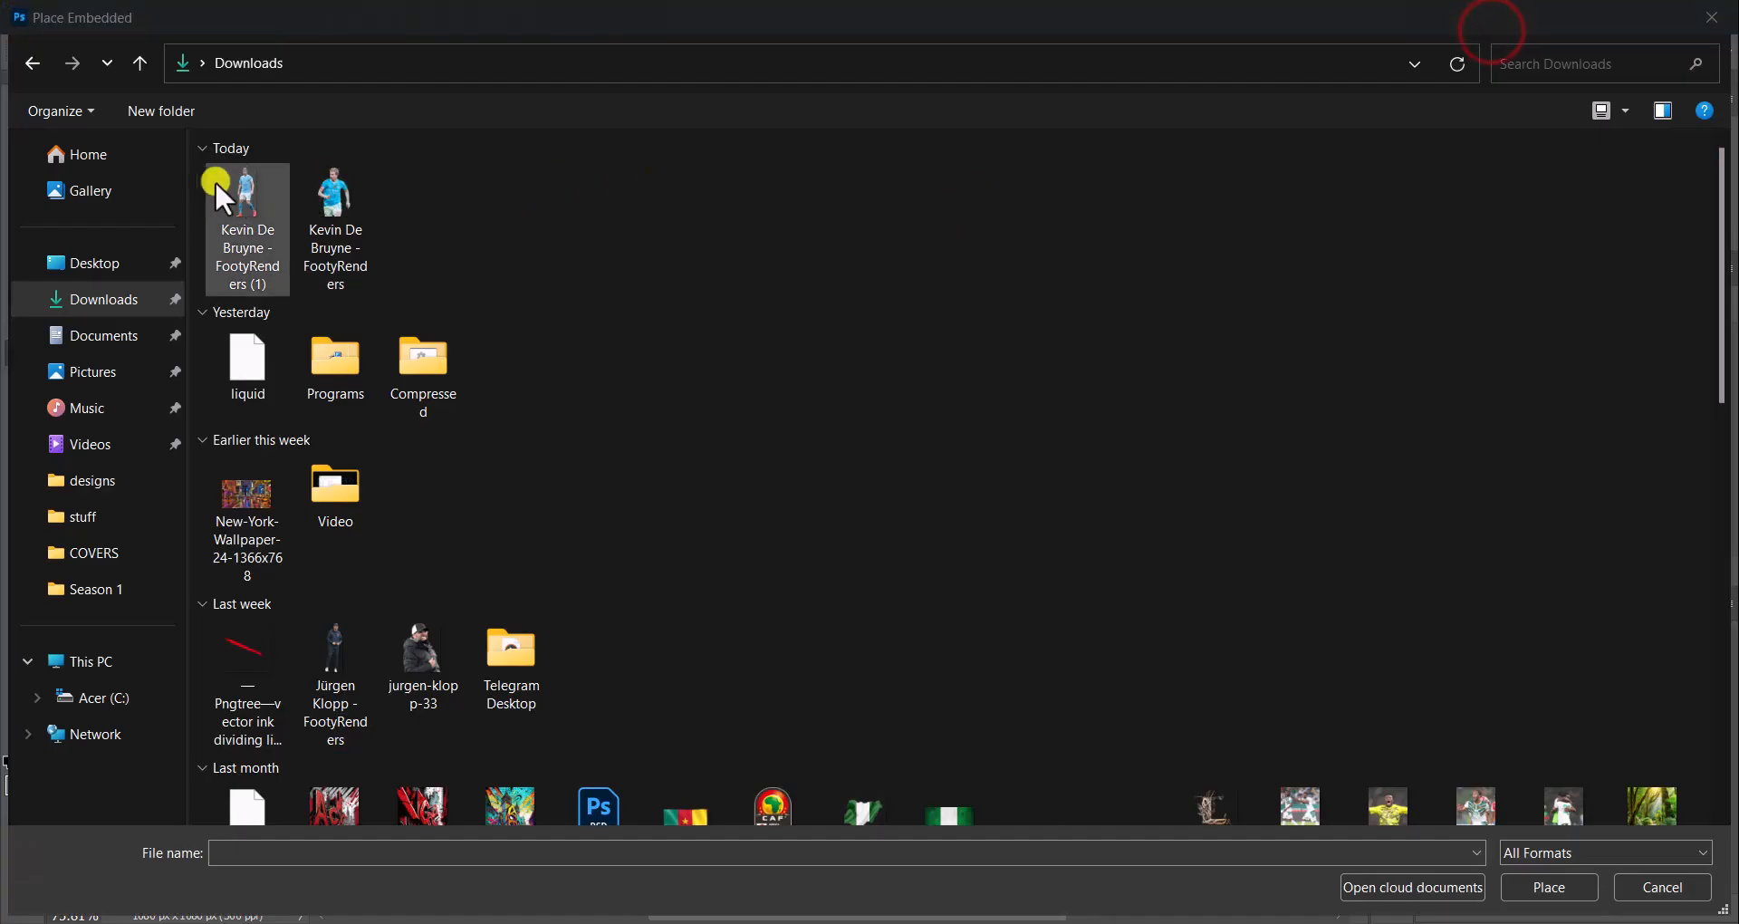
{"action": "left_click", "coordinate": [215, 182]}
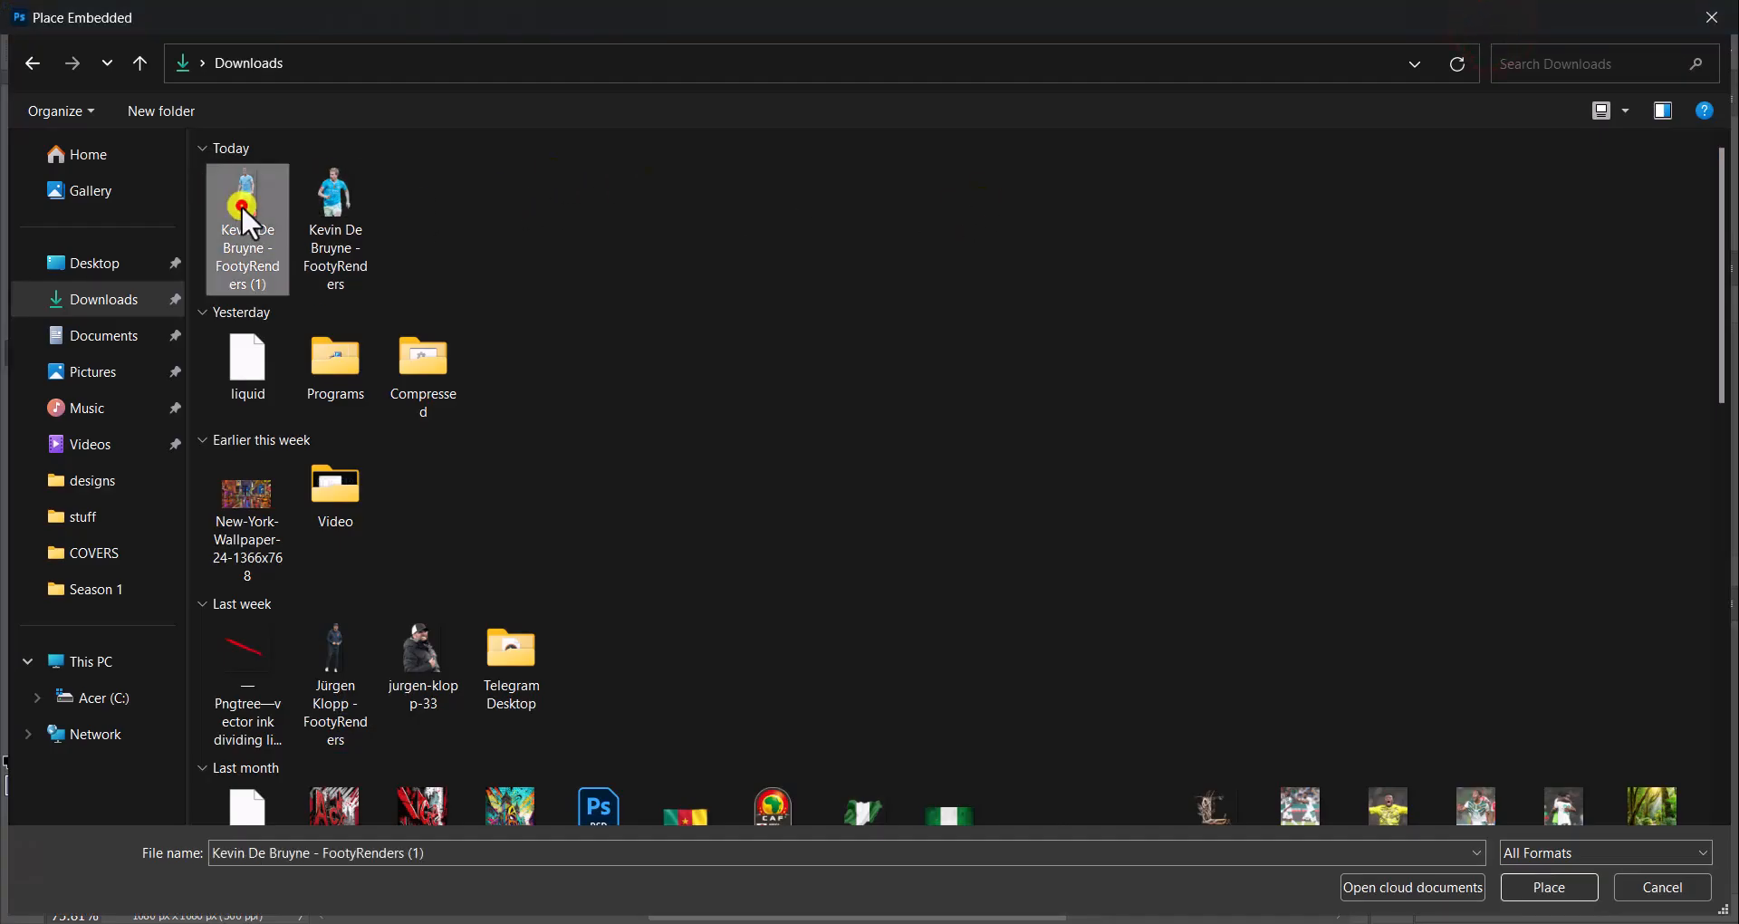
{"action": "left_click", "coordinate": [1547, 888]}
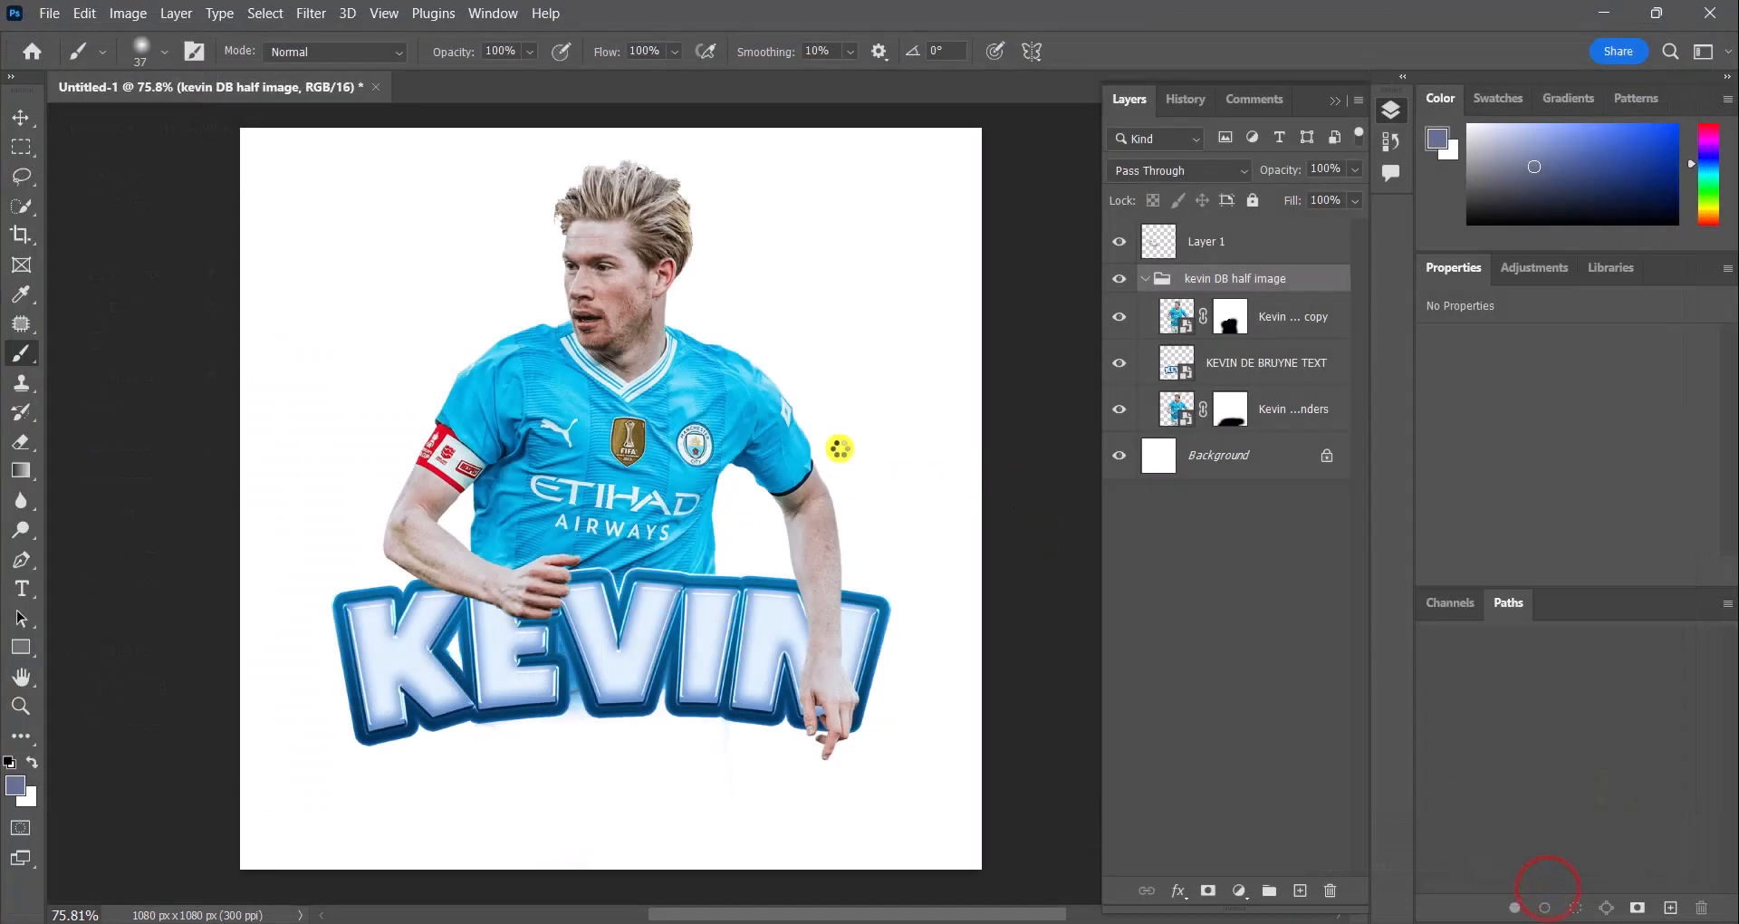
{"action": "left_click_drag", "start_coordinate": [763, 127], "coordinate": [686, 353]}
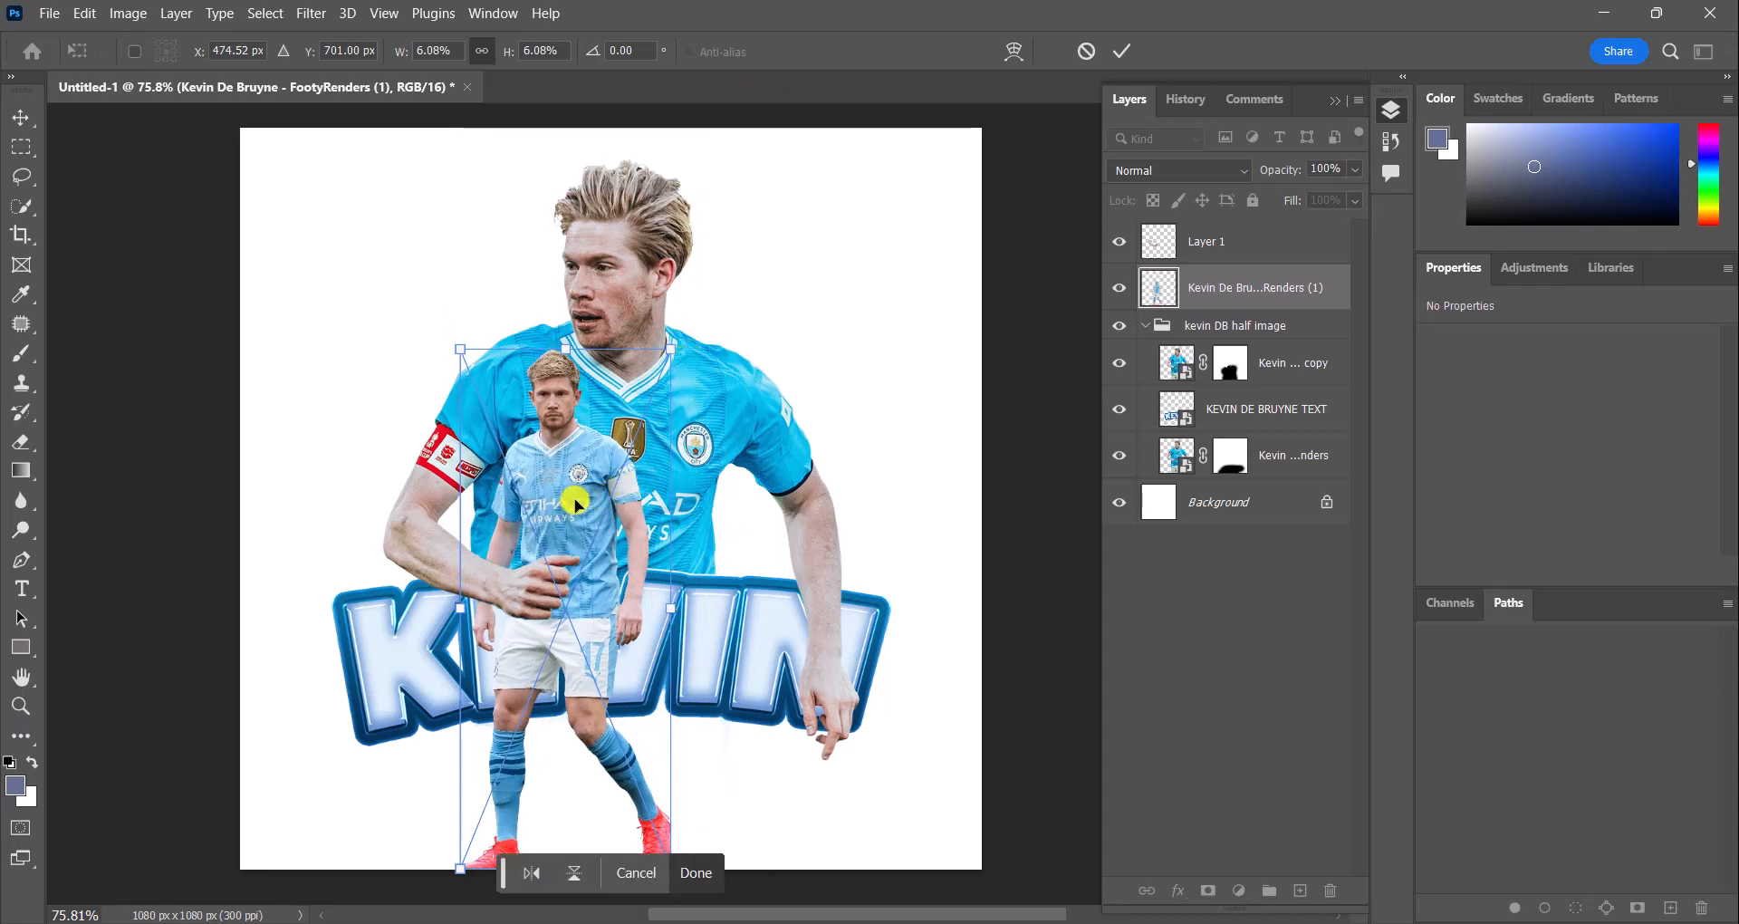
{"action": "left_click_drag", "start_coordinate": [575, 501], "coordinate": [693, 483]}
{"action": "left_click_drag", "start_coordinate": [805, 339], "coordinate": [814, 324]}
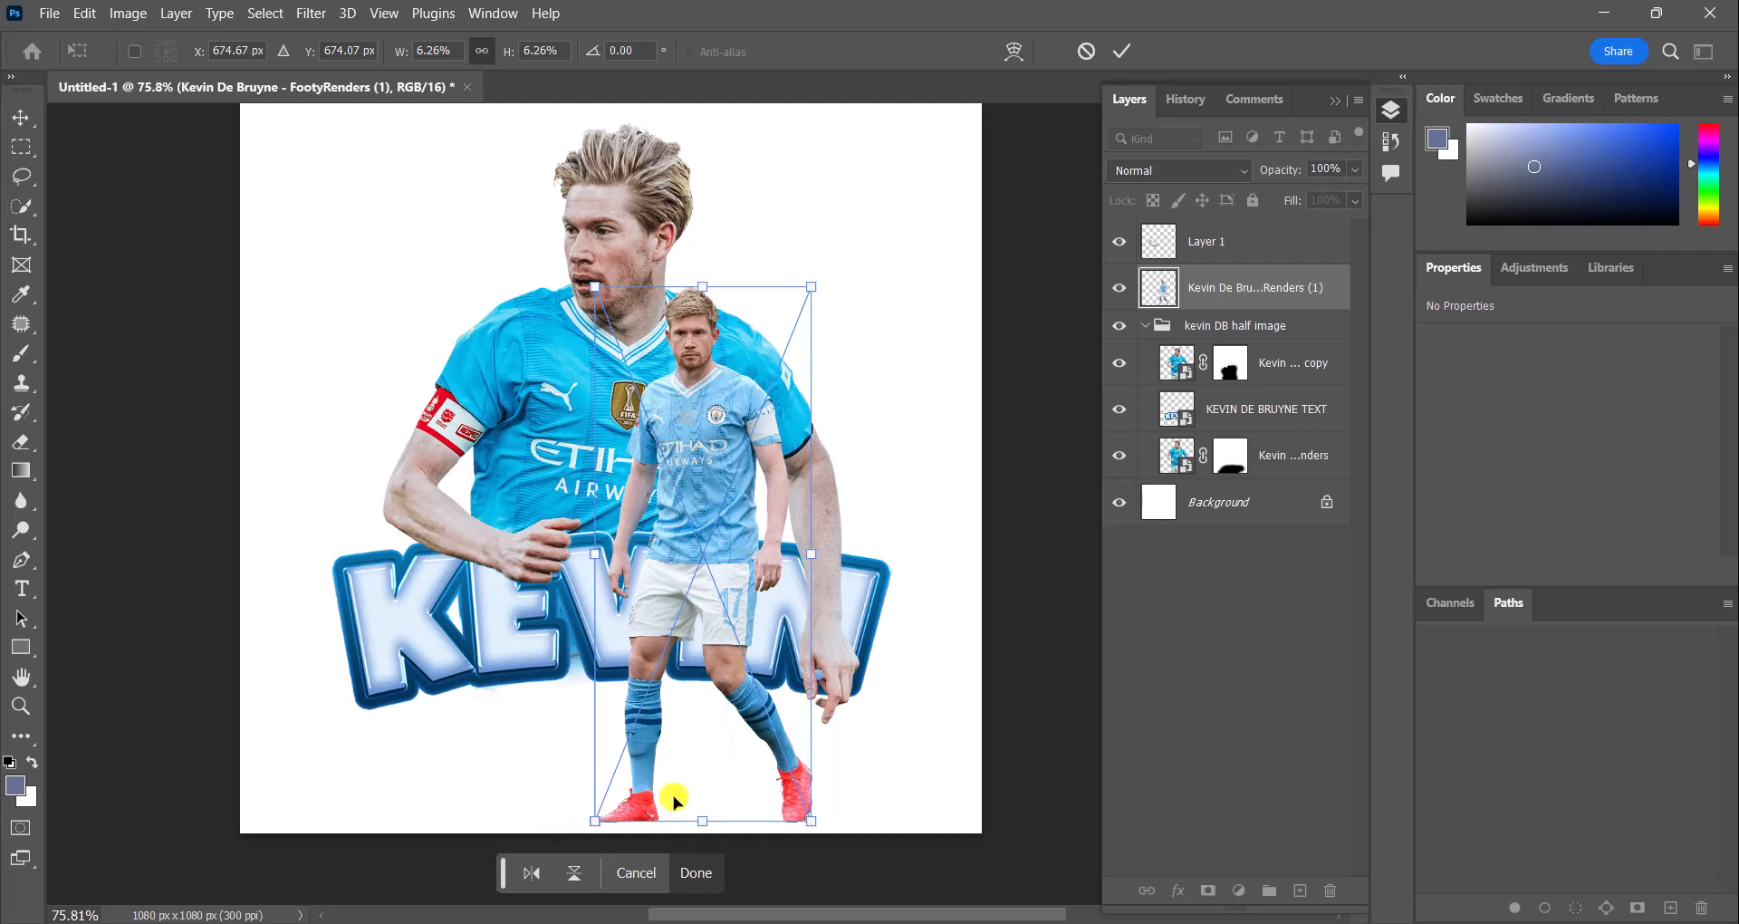
{"action": "left_click", "coordinate": [692, 872]}
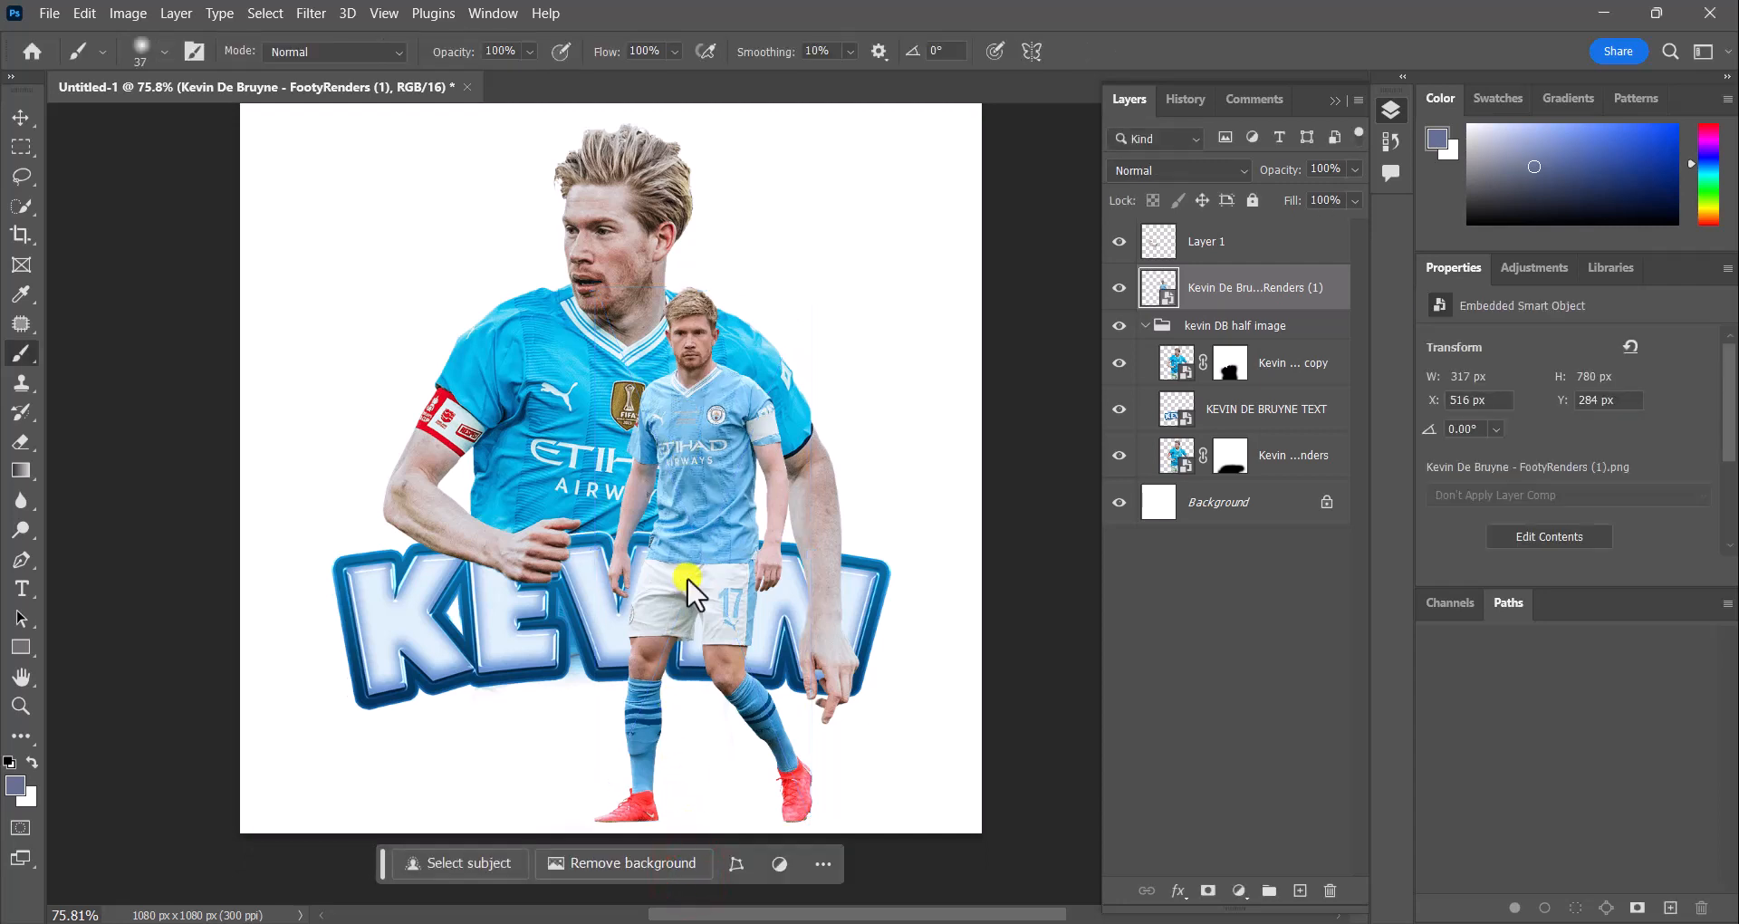
Place the landscapes-104v beach image at 25.31% scale, centred on the canvas behind the player group
{"action": "scroll", "coordinate": [689, 580], "scroll_direction": "up", "scroll_amount": 1}
{"action": "left_click", "coordinate": [20, 118]}
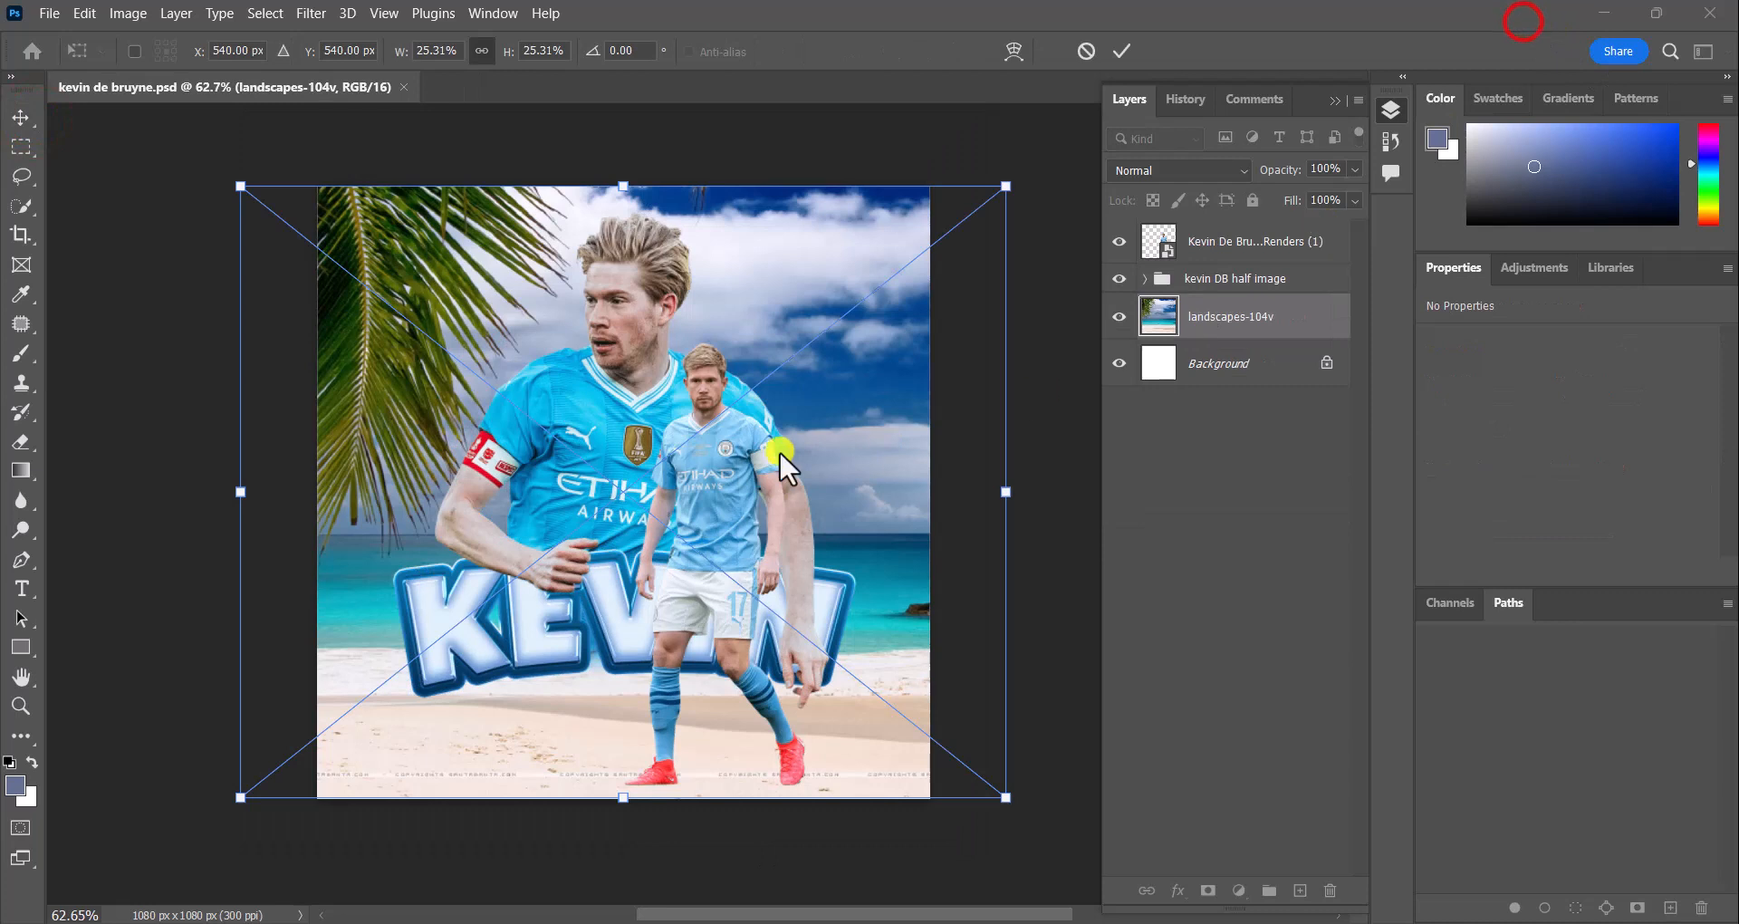
{"action": "left_click", "coordinate": [793, 413]}
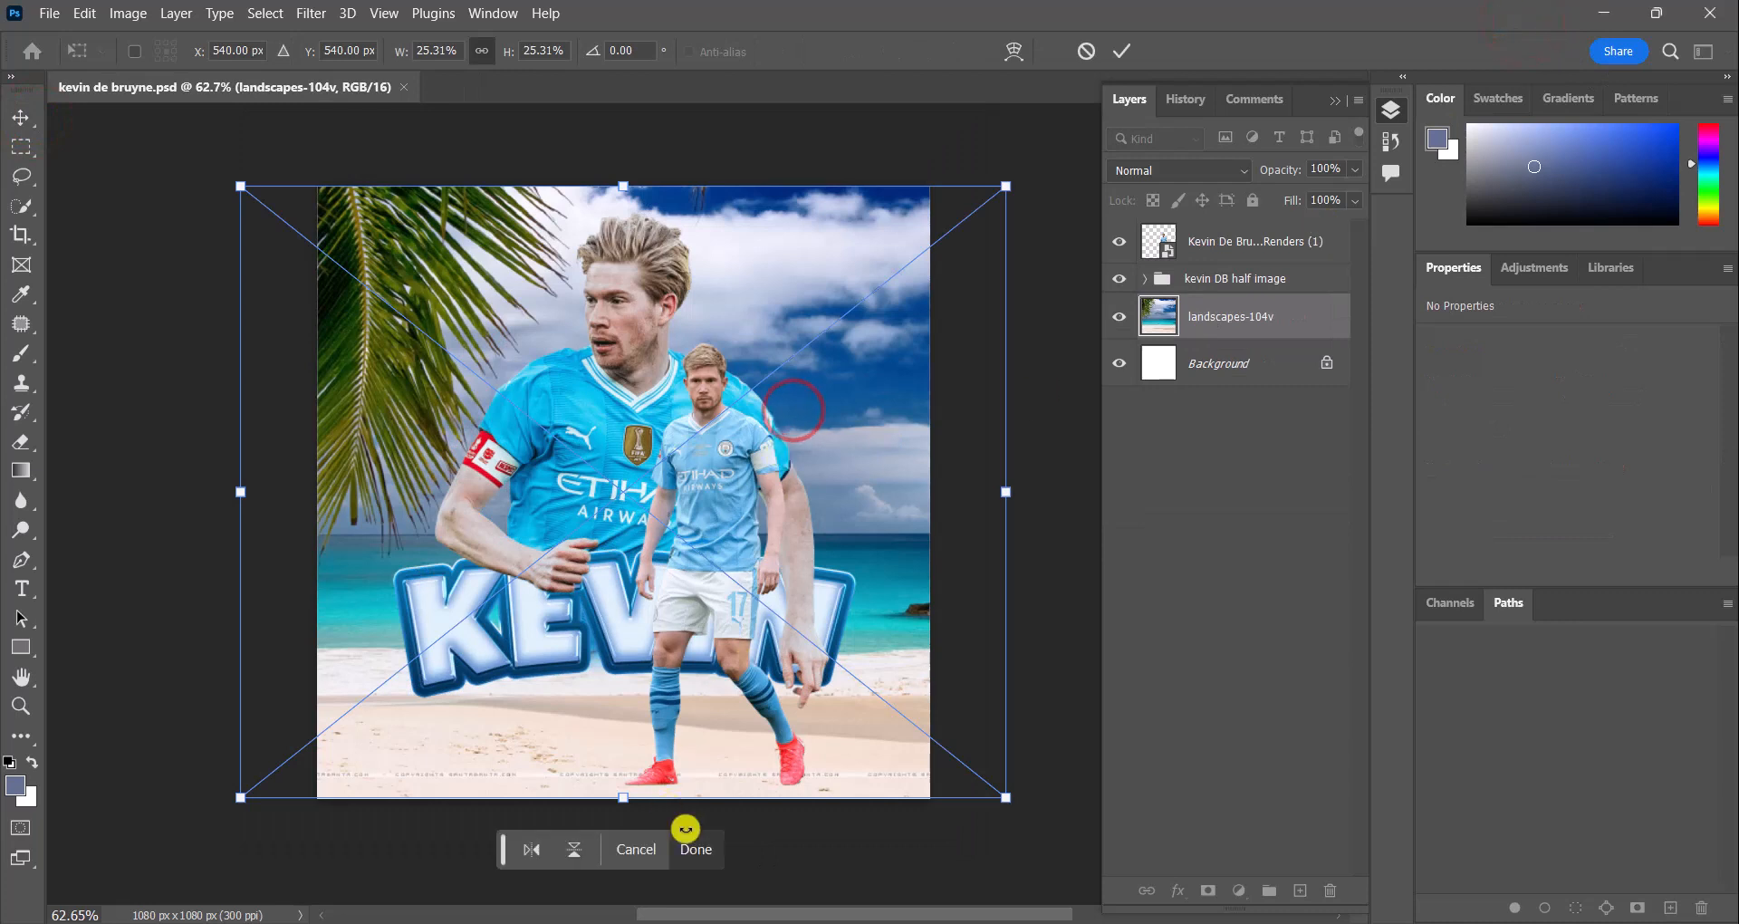
{"action": "left_click", "coordinate": [693, 851]}
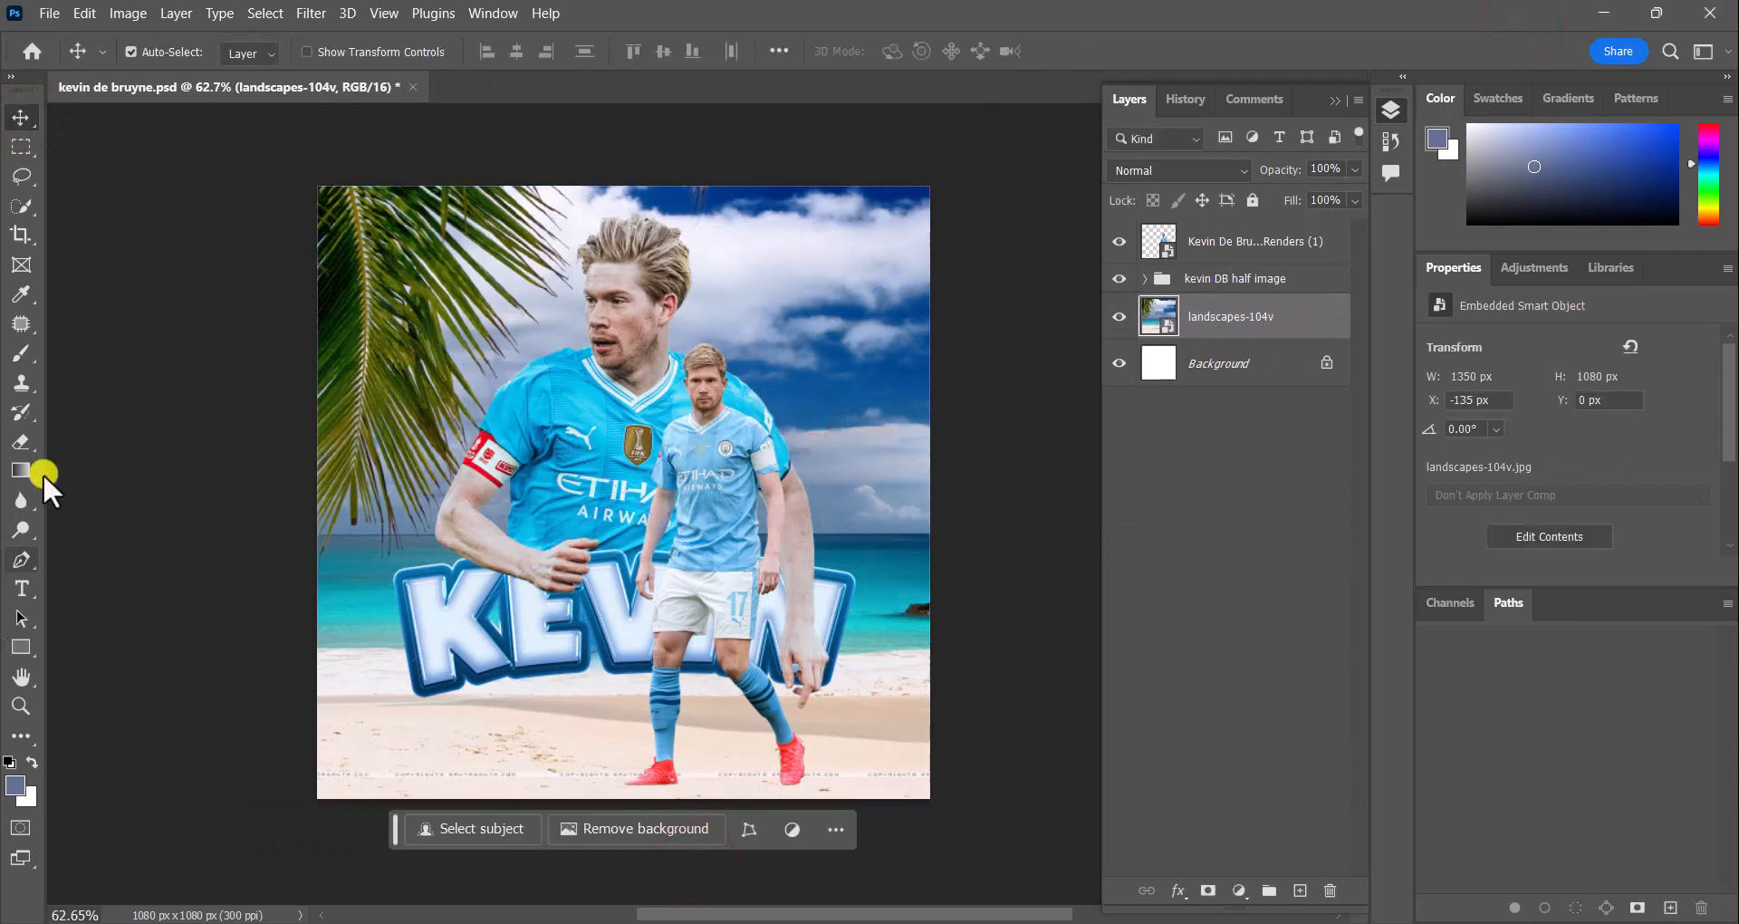
Add a mask to the landscapes-104v layer and paint out the palm leaves with a 291 px soft black brush
{"action": "left_click", "coordinate": [1210, 891]}
{"action": "left_click", "coordinate": [32, 354]}
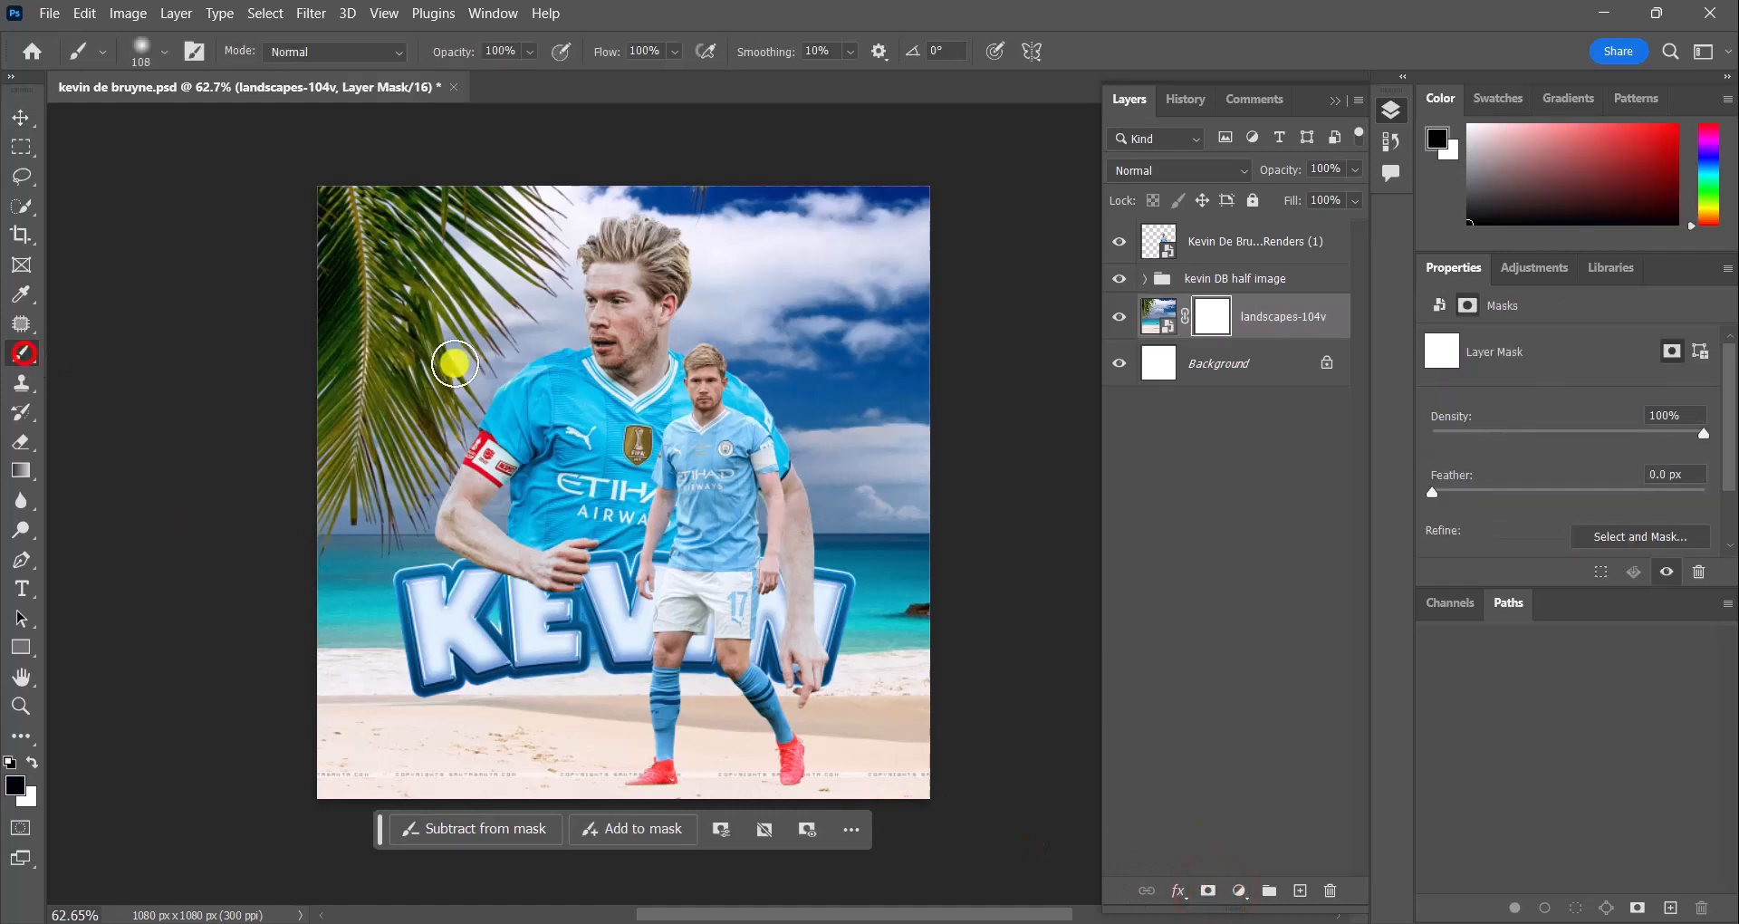
{"action": "left_click", "coordinate": [163, 51]}
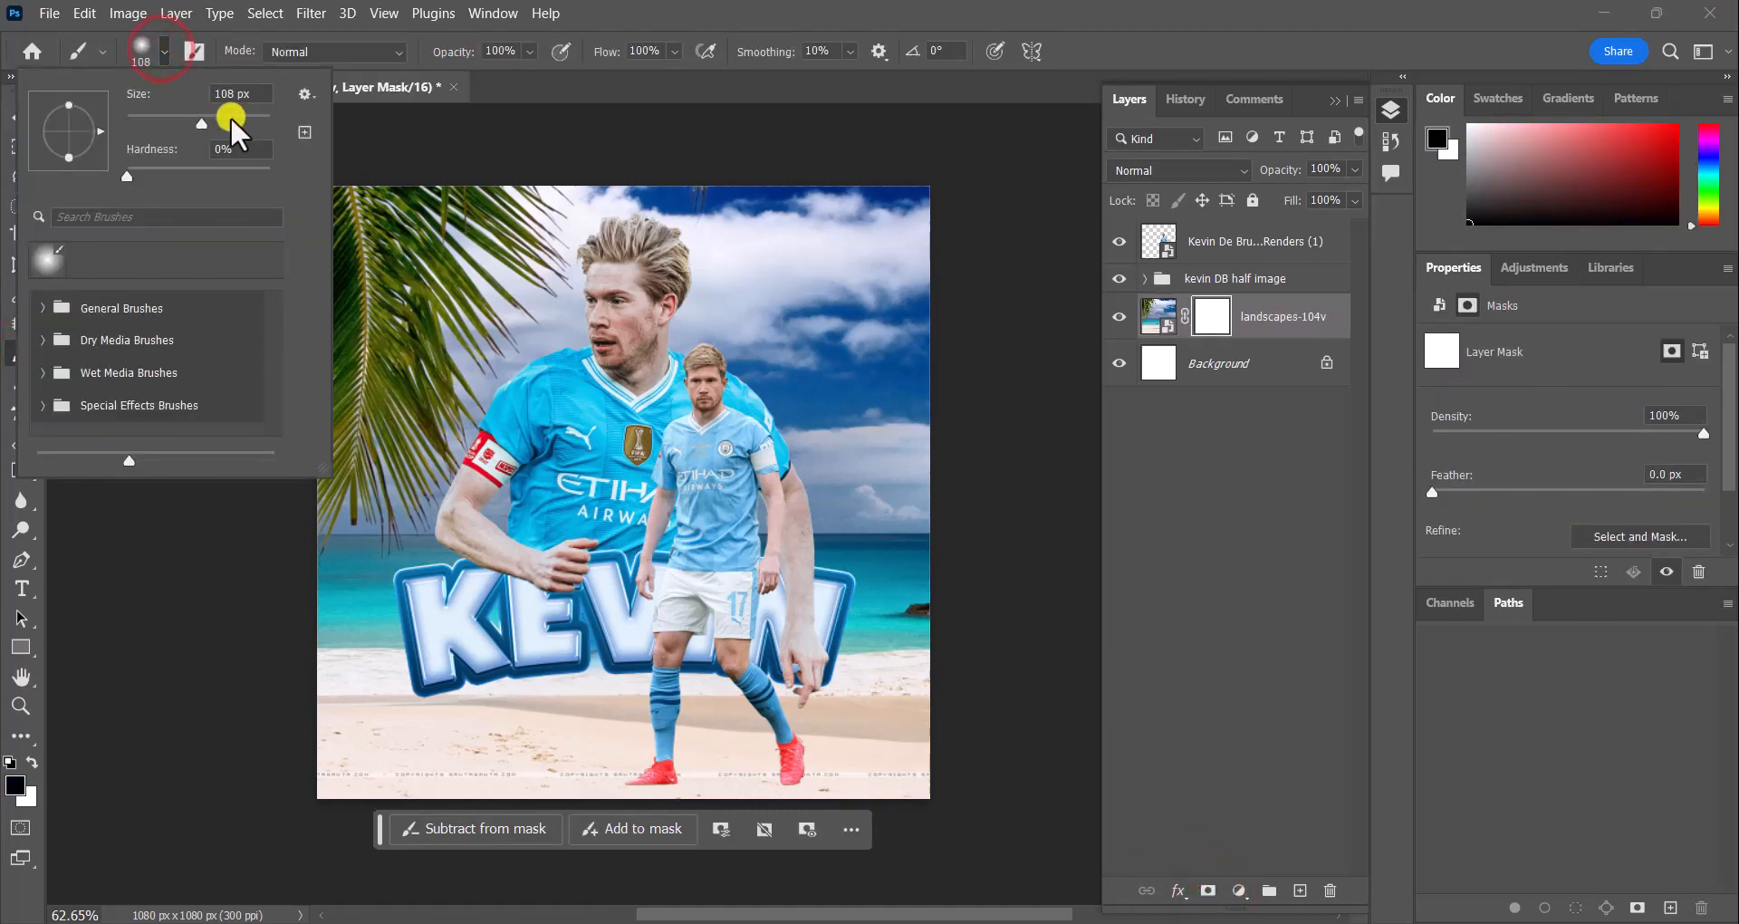
{"action": "left_click_drag", "start_coordinate": [241, 118], "coordinate": [246, 118]}
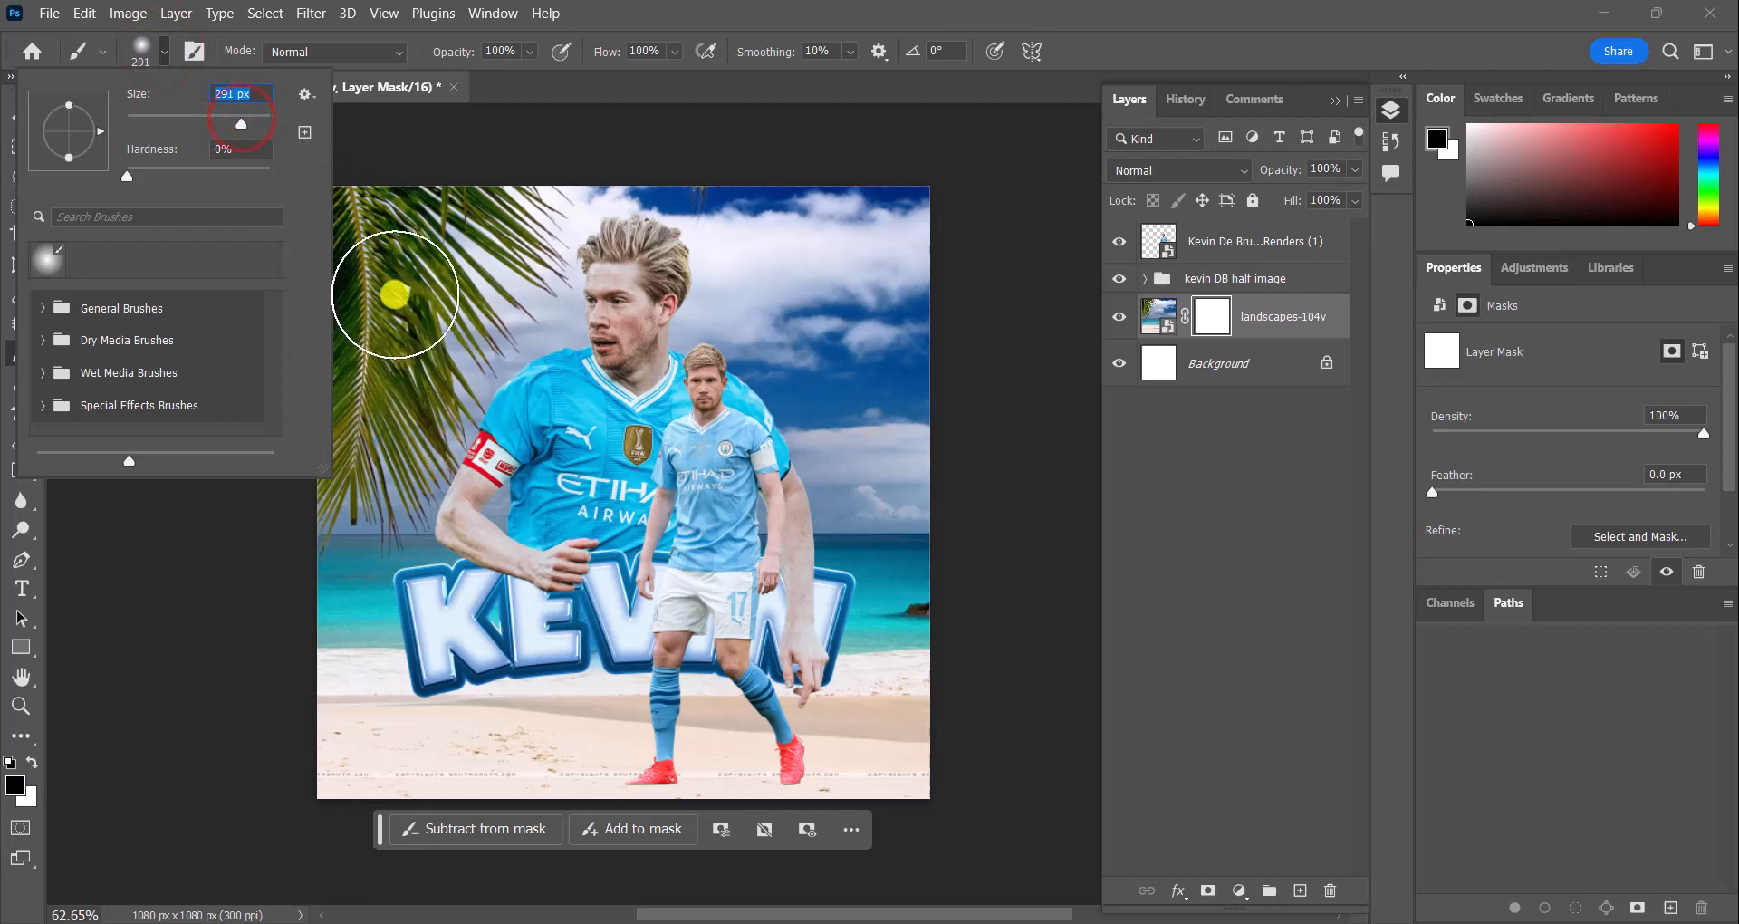
{"action": "left_click", "coordinate": [393, 284]}
{"action": "mouse_move", "coordinate": [384, 241]}
{"action": "left_mouse_down"}
{"action": "mouse_move", "coordinate": [355, 266]}
{"action": "mouse_move", "coordinate": [292, 247]}
{"action": "mouse_move", "coordinate": [268, 284]}
{"action": "mouse_move", "coordinate": [452, 168]}
{"action": "mouse_move", "coordinate": [380, 244]}
{"action": "mouse_move", "coordinate": [518, 196]}
{"action": "mouse_move", "coordinate": [551, 163]}
{"action": "mouse_move", "coordinate": [493, 312]}
{"action": "mouse_move", "coordinate": [572, 193]}
{"action": "mouse_move", "coordinate": [462, 344]}
{"action": "mouse_move", "coordinate": [305, 424]}
{"action": "mouse_move", "coordinate": [376, 254]}
{"action": "mouse_move", "coordinate": [246, 394]}
{"action": "mouse_move", "coordinate": [322, 291]}
{"action": "mouse_move", "coordinate": [269, 487]}
{"action": "mouse_move", "coordinate": [350, 353]}
{"action": "mouse_move", "coordinate": [334, 441]}
{"action": "mouse_move", "coordinate": [425, 381]}
{"action": "mouse_move", "coordinate": [356, 489]}
{"action": "mouse_move", "coordinate": [445, 389]}
{"action": "mouse_move", "coordinate": [431, 469]}
{"action": "mouse_move", "coordinate": [480, 402]}
{"action": "mouse_move", "coordinate": [462, 477]}
{"action": "mouse_move", "coordinate": [408, 526]}
{"action": "mouse_move", "coordinate": [372, 528]}
{"action": "mouse_move", "coordinate": [388, 481]}
{"action": "mouse_move", "coordinate": [443, 463]}
{"action": "mouse_move", "coordinate": [287, 499]}
{"action": "mouse_move", "coordinate": [387, 335]}
{"action": "mouse_move", "coordinate": [401, 444]}
{"action": "mouse_move", "coordinate": [374, 505]}
{"action": "left_mouse_up"}
{"action": "scroll", "coordinate": [548, 415], "scroll_direction": "up", "scroll_amount": 1}
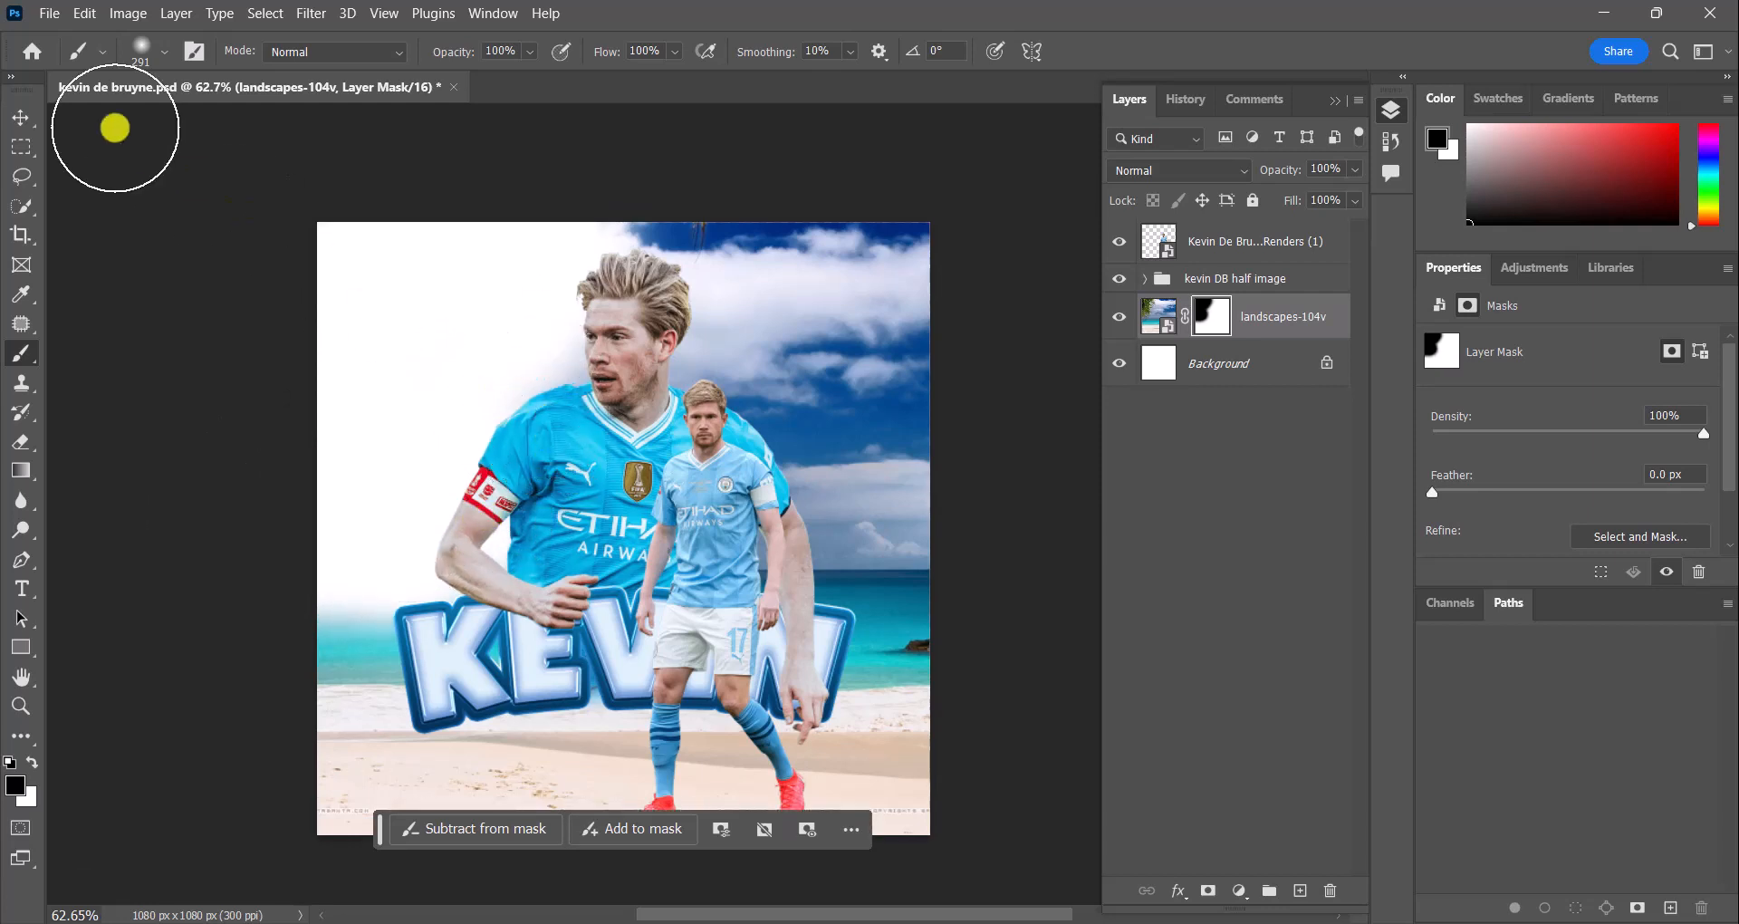
Place the Etihad stadium image above the landscapes-104v layer, scale it to 33.79%, and position it over the poster's upper-left area
{"action": "left_click", "coordinate": [20, 115]}
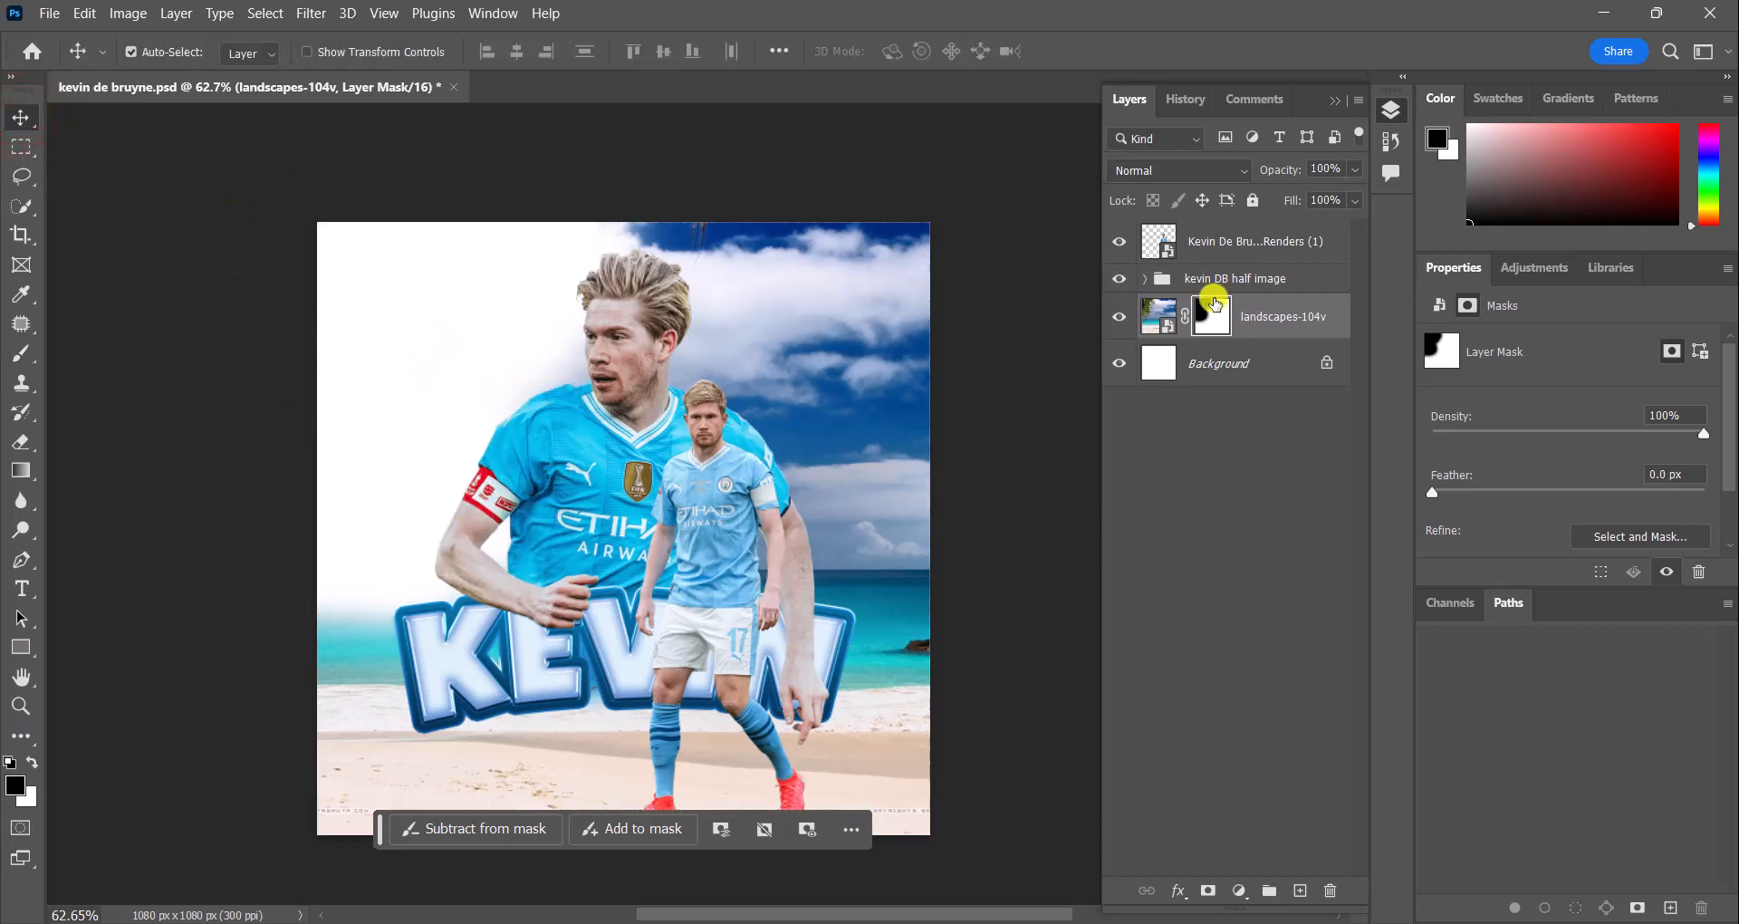
{"action": "left_click", "coordinate": [1291, 326]}
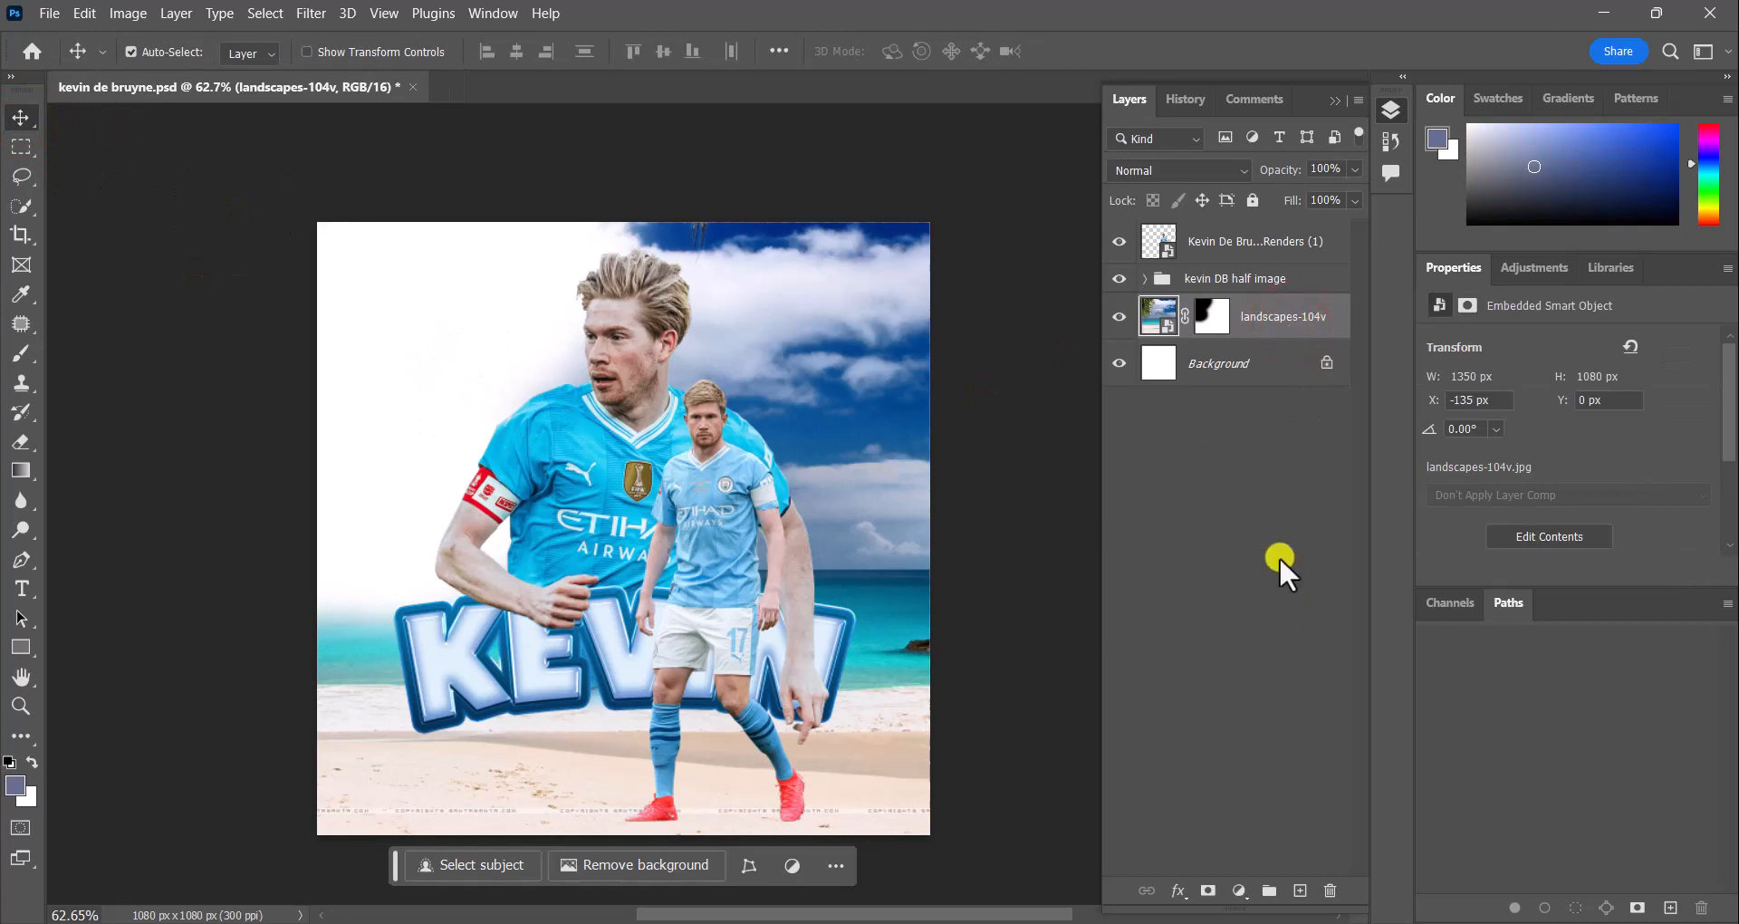
{"action": "left_click", "coordinate": [45, 13]}
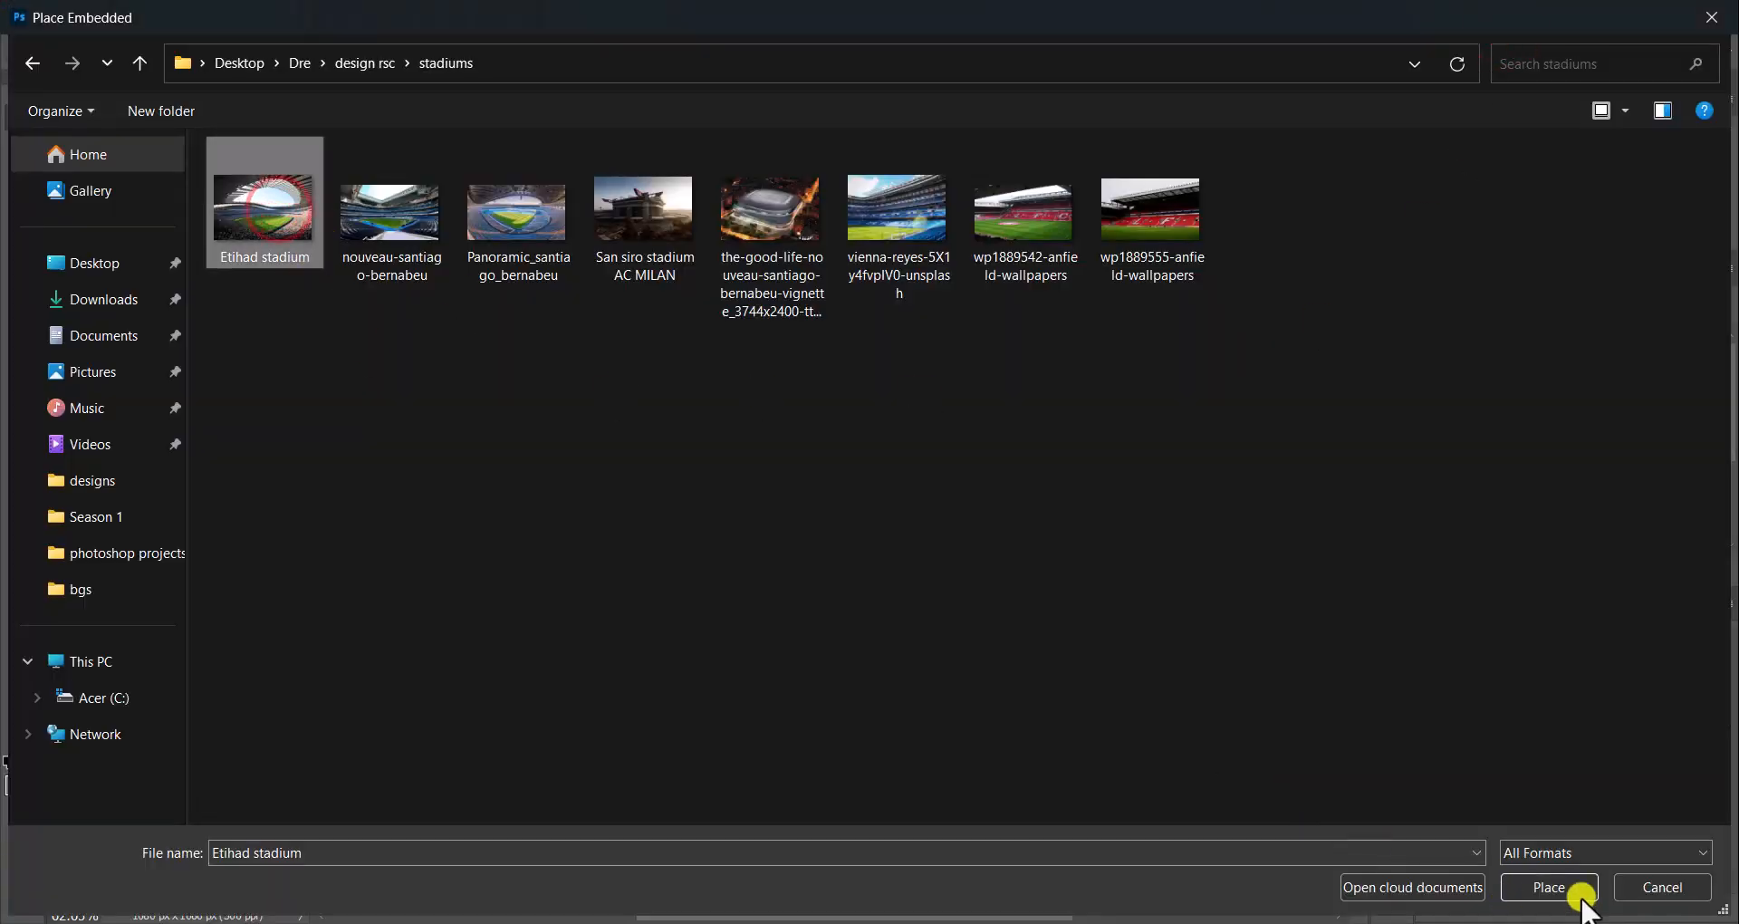
{"action": "left_click", "coordinate": [1582, 898]}
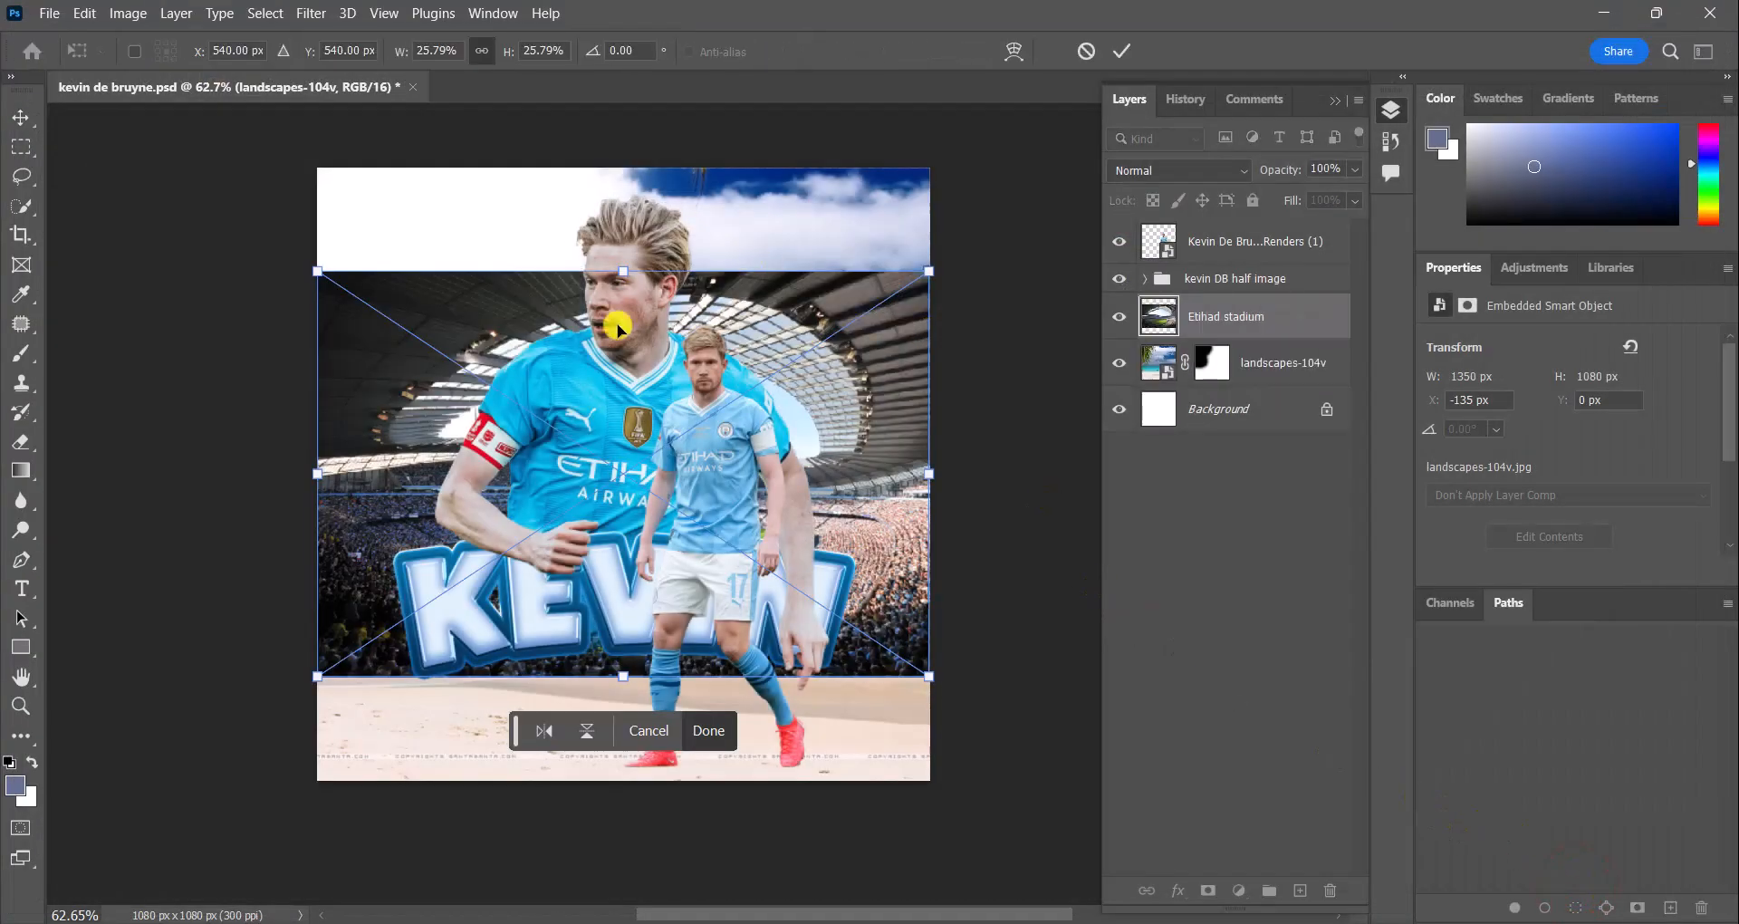
{"action": "left_click_drag", "start_coordinate": [623, 271], "coordinate": [625, 168]}
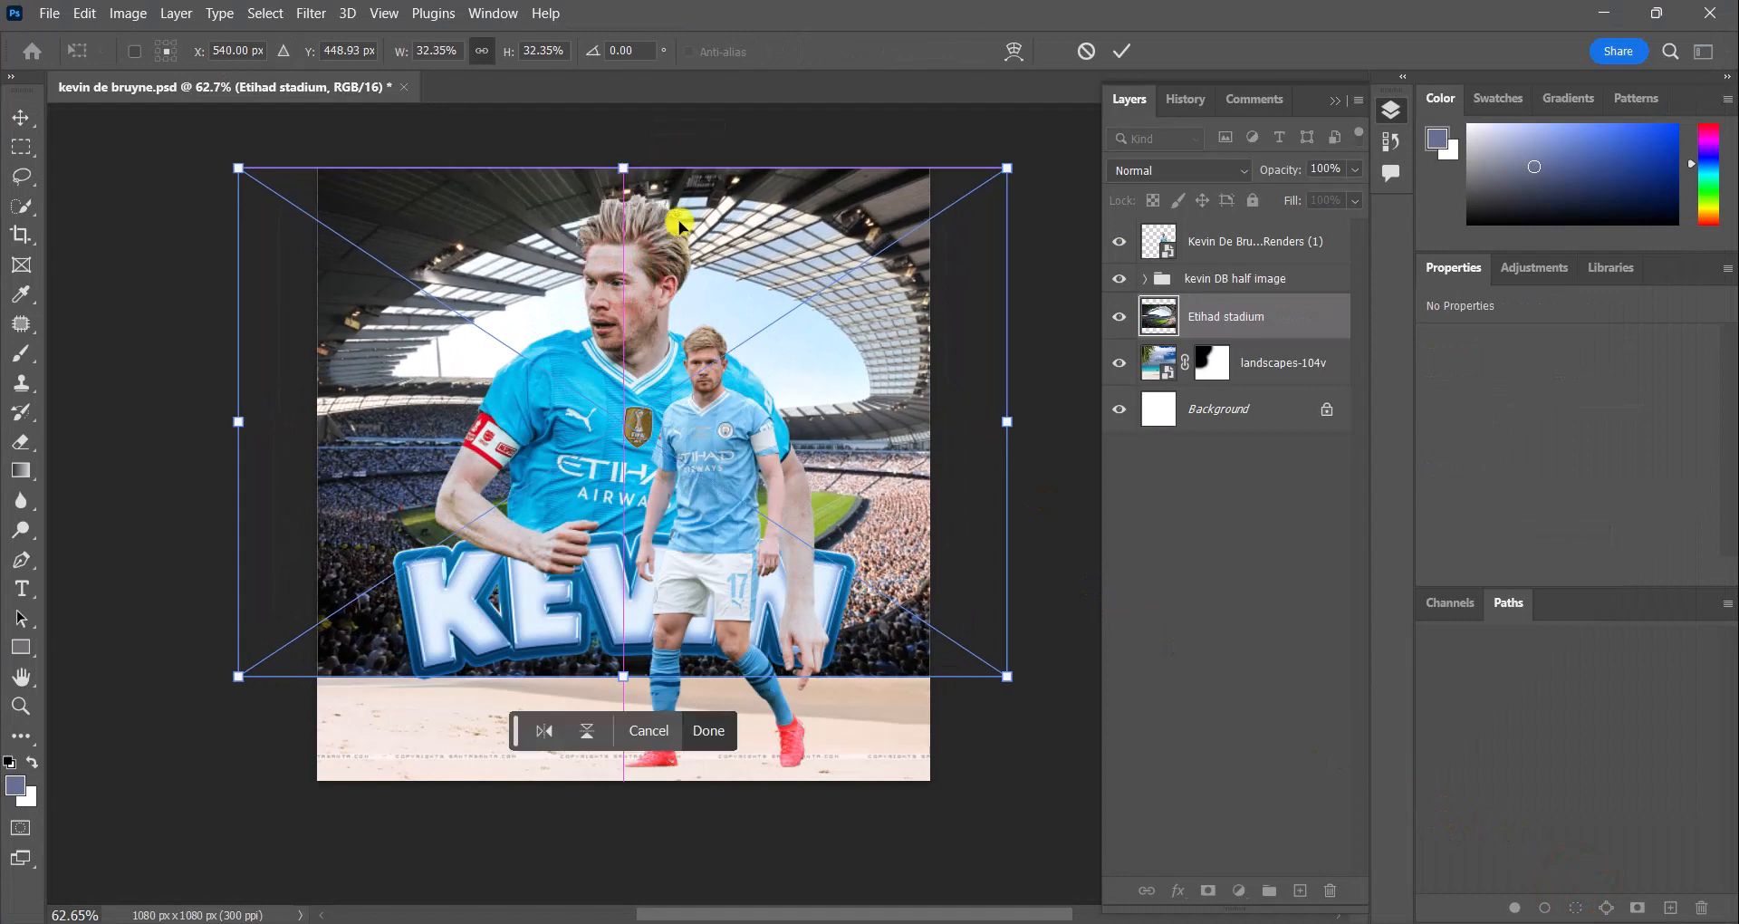
{"action": "left_click_drag", "start_coordinate": [788, 444], "coordinate": [554, 359]}
{"action": "left_click_drag", "start_coordinate": [391, 590], "coordinate": [391, 613]}
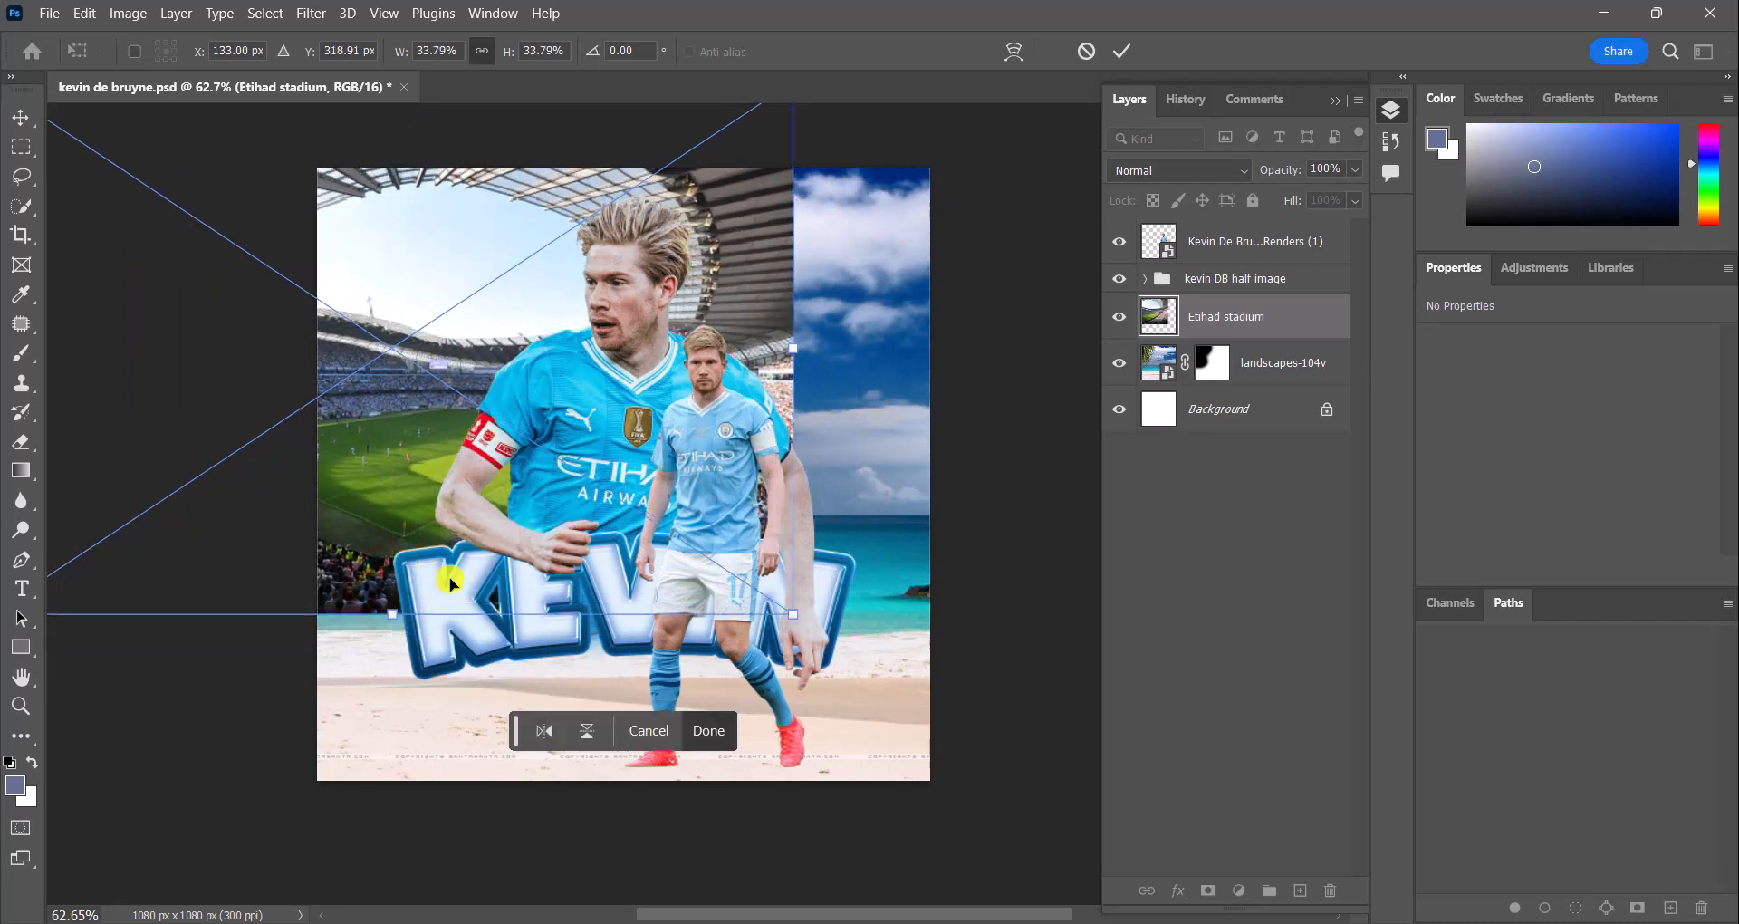
{"action": "left_click", "coordinate": [708, 732]}
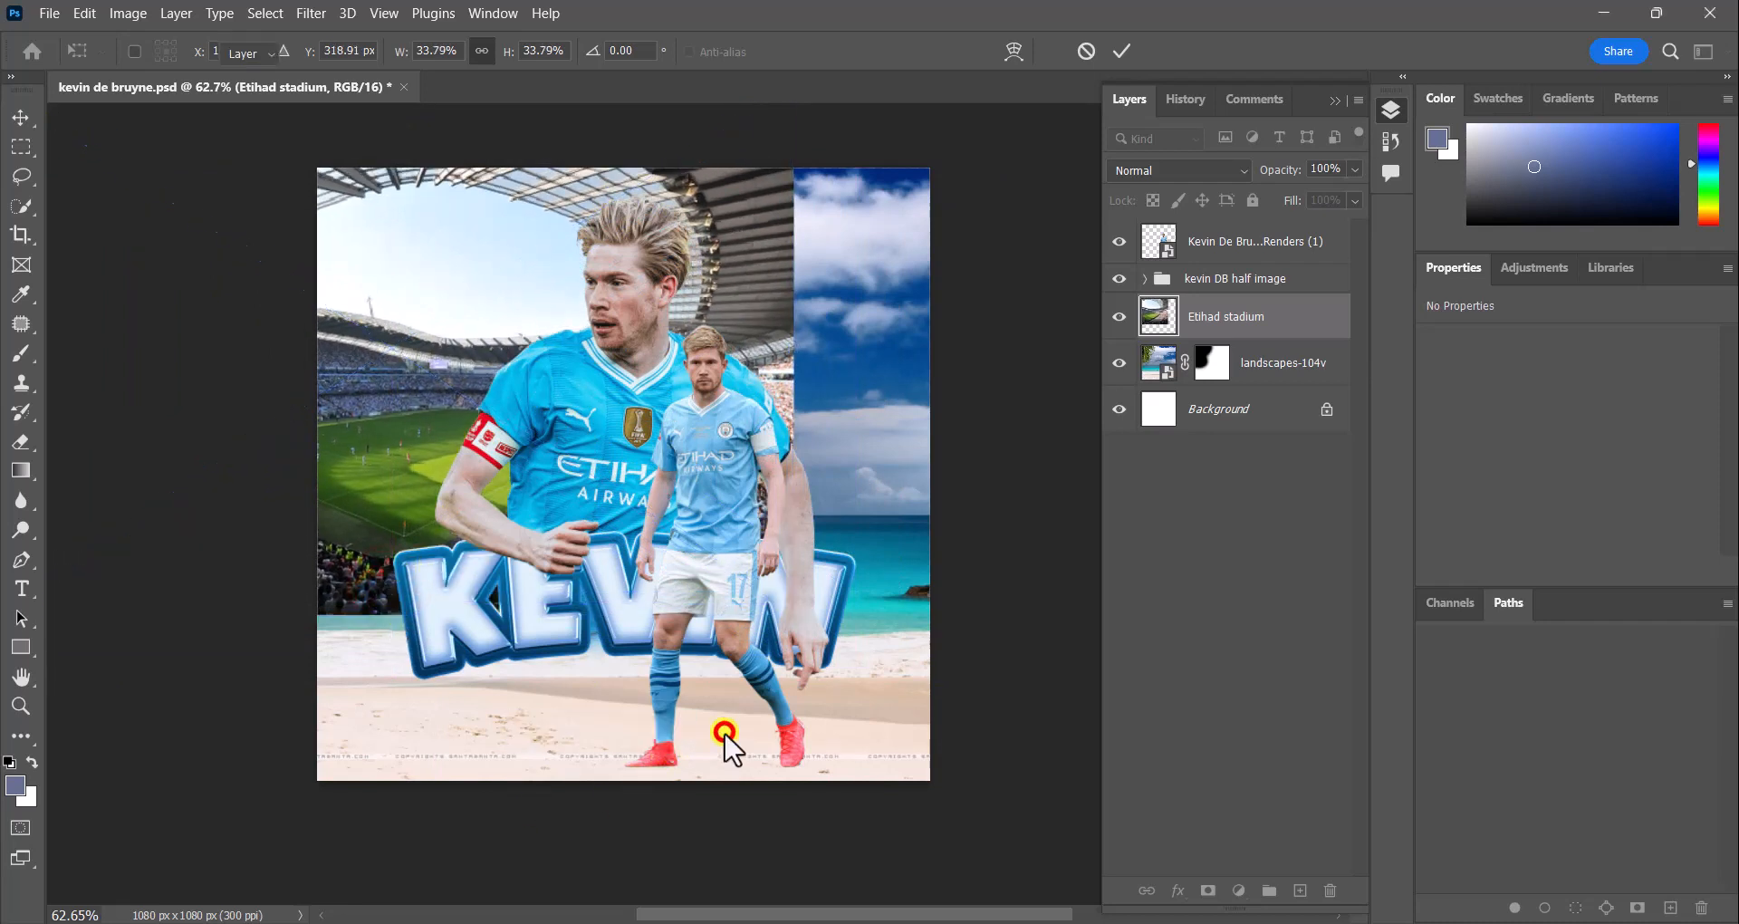
Mask the Etihad stadium layer with a 291 px soft brush, fading its lower and right edges and restoring part of the lower-left pitch
{"action": "left_click", "coordinate": [1216, 892]}
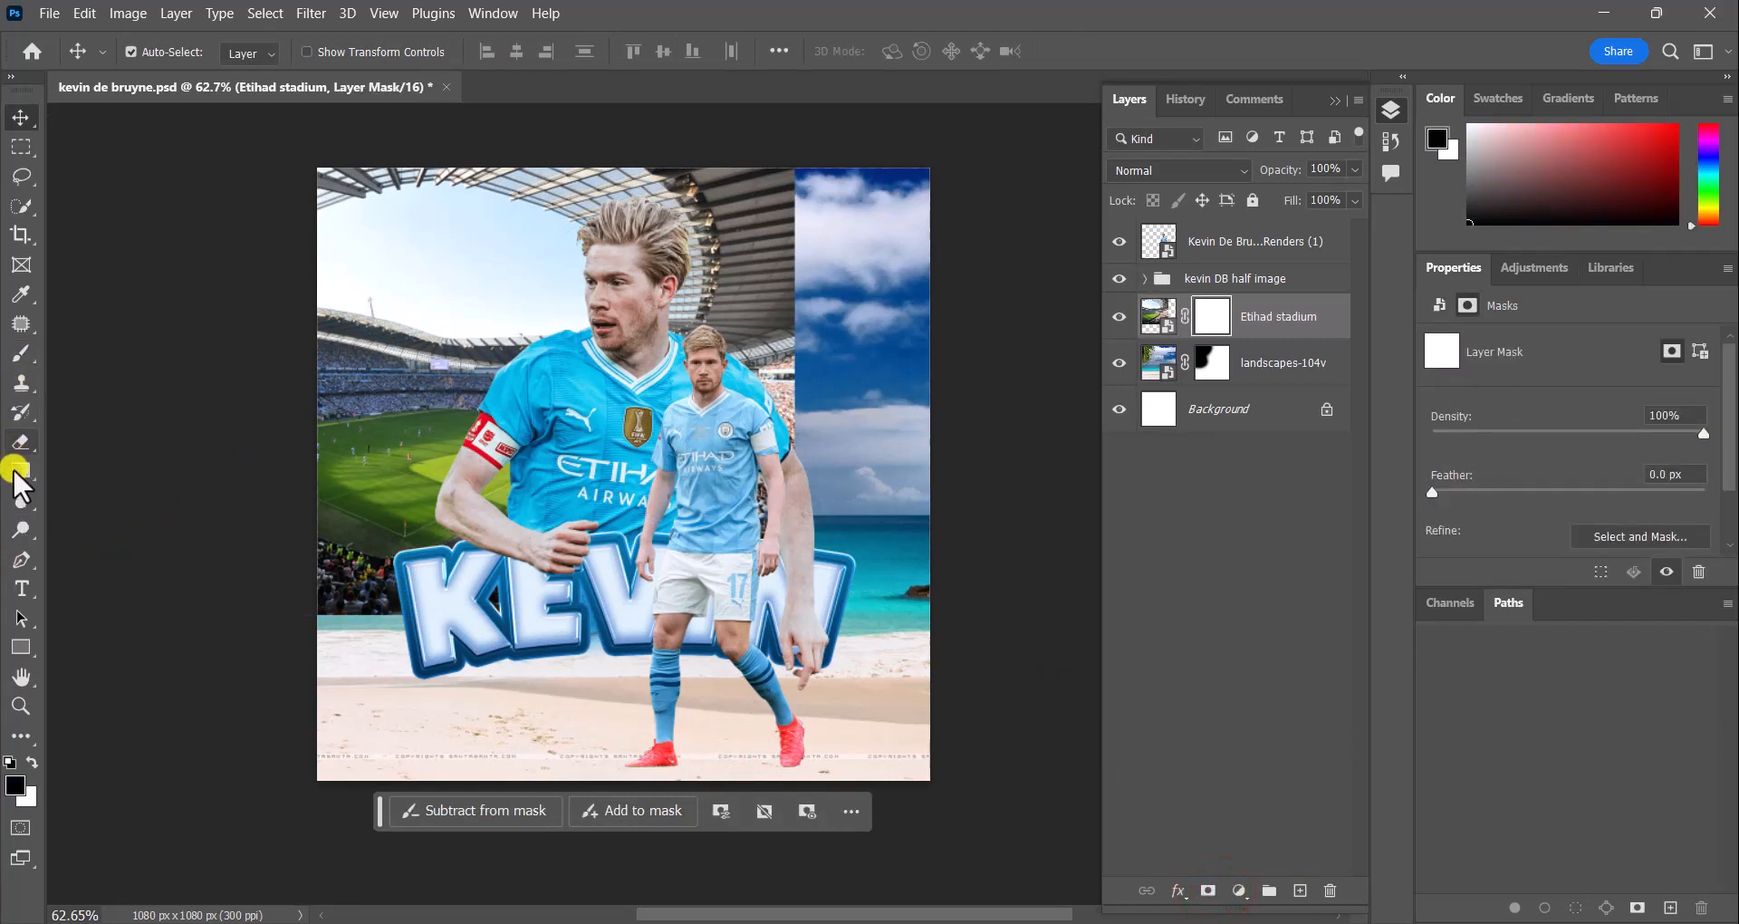
{"action": "left_click", "coordinate": [19, 355]}
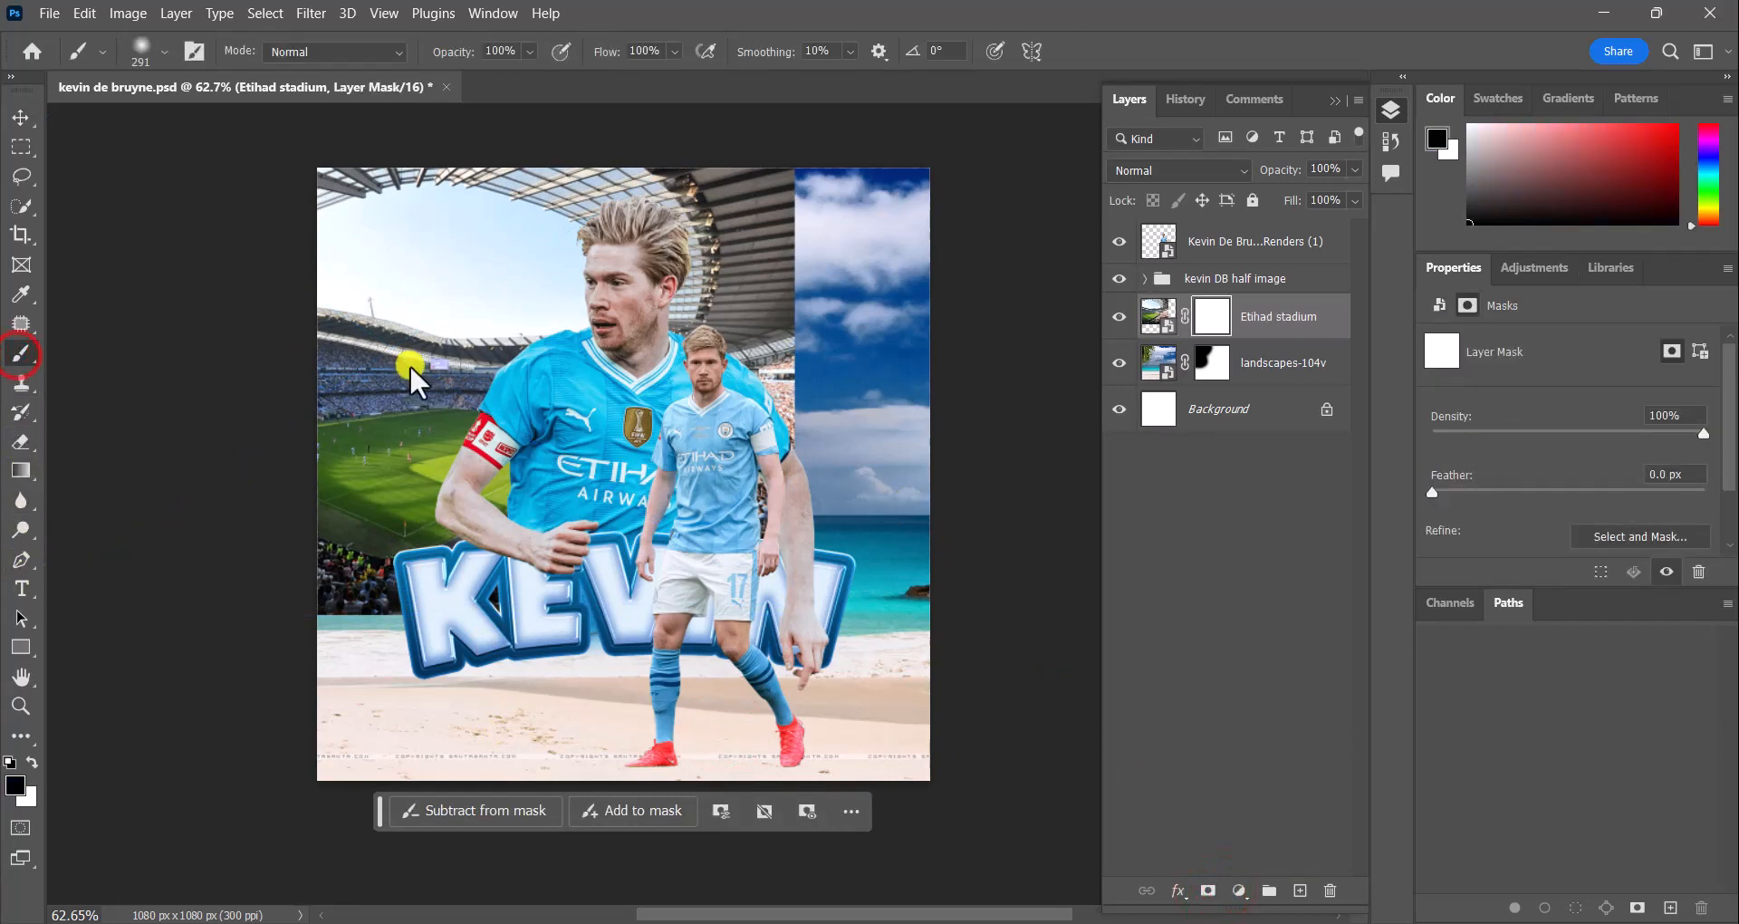
{"action": "mouse_move", "coordinate": [478, 652]}
{"action": "left_mouse_down"}
{"action": "mouse_move", "coordinate": [426, 609]}
{"action": "mouse_move", "coordinate": [221, 614]}
{"action": "left_mouse_up"}
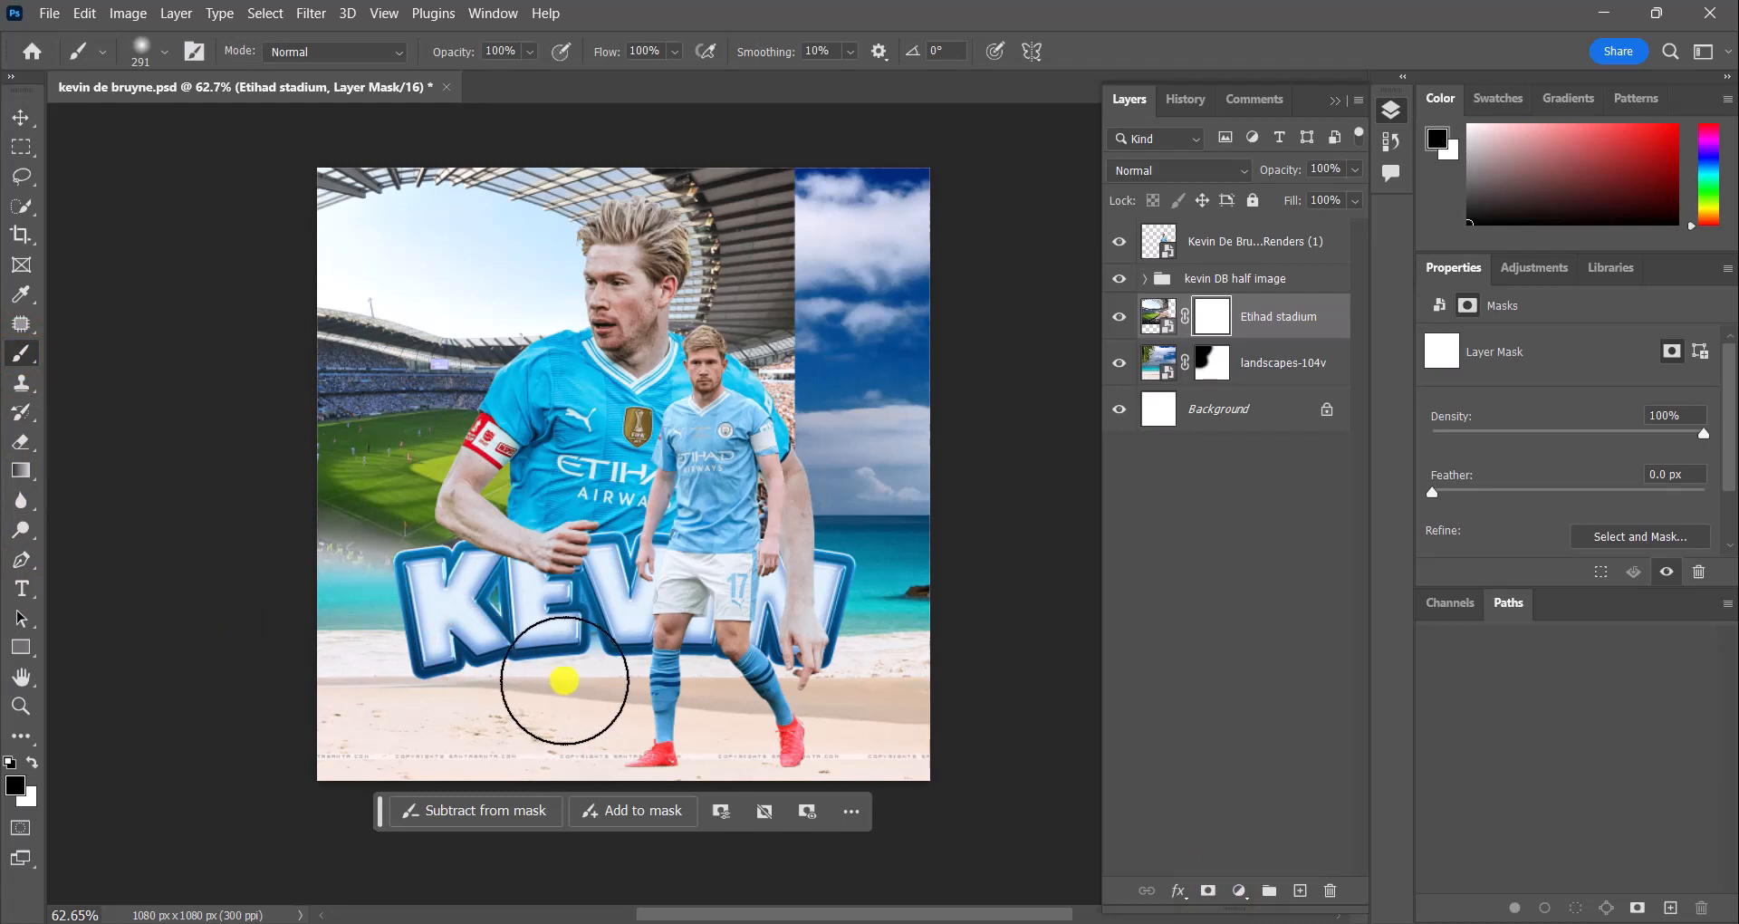
{"action": "mouse_move", "coordinate": [564, 679]}
{"action": "left_mouse_down"}
{"action": "mouse_move", "coordinate": [215, 589]}
{"action": "mouse_move", "coordinate": [486, 663]}
{"action": "mouse_move", "coordinate": [434, 633]}
{"action": "mouse_move", "coordinate": [114, 573]}
{"action": "left_mouse_up"}
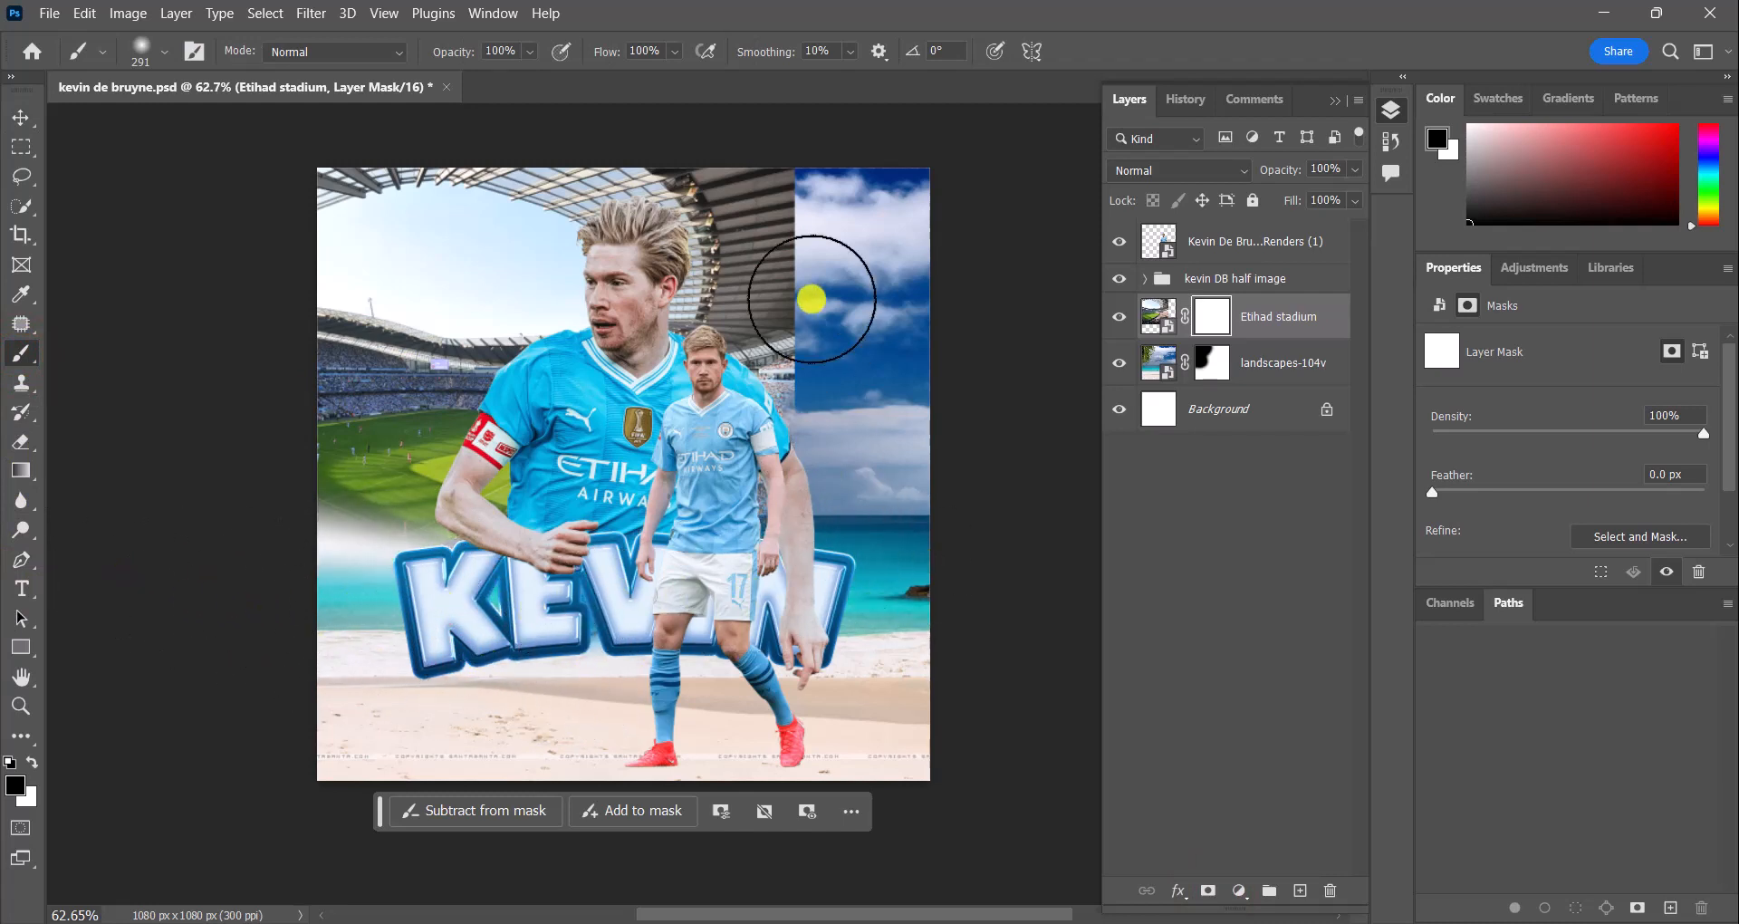
{"action": "mouse_move", "coordinate": [812, 298]}
{"action": "left_mouse_down"}
{"action": "mouse_move", "coordinate": [812, 547]}
{"action": "mouse_move", "coordinate": [757, 182]}
{"action": "mouse_move", "coordinate": [780, 226]}
{"action": "mouse_move", "coordinate": [718, 116]}
{"action": "mouse_move", "coordinate": [733, 148]}
{"action": "left_mouse_up"}
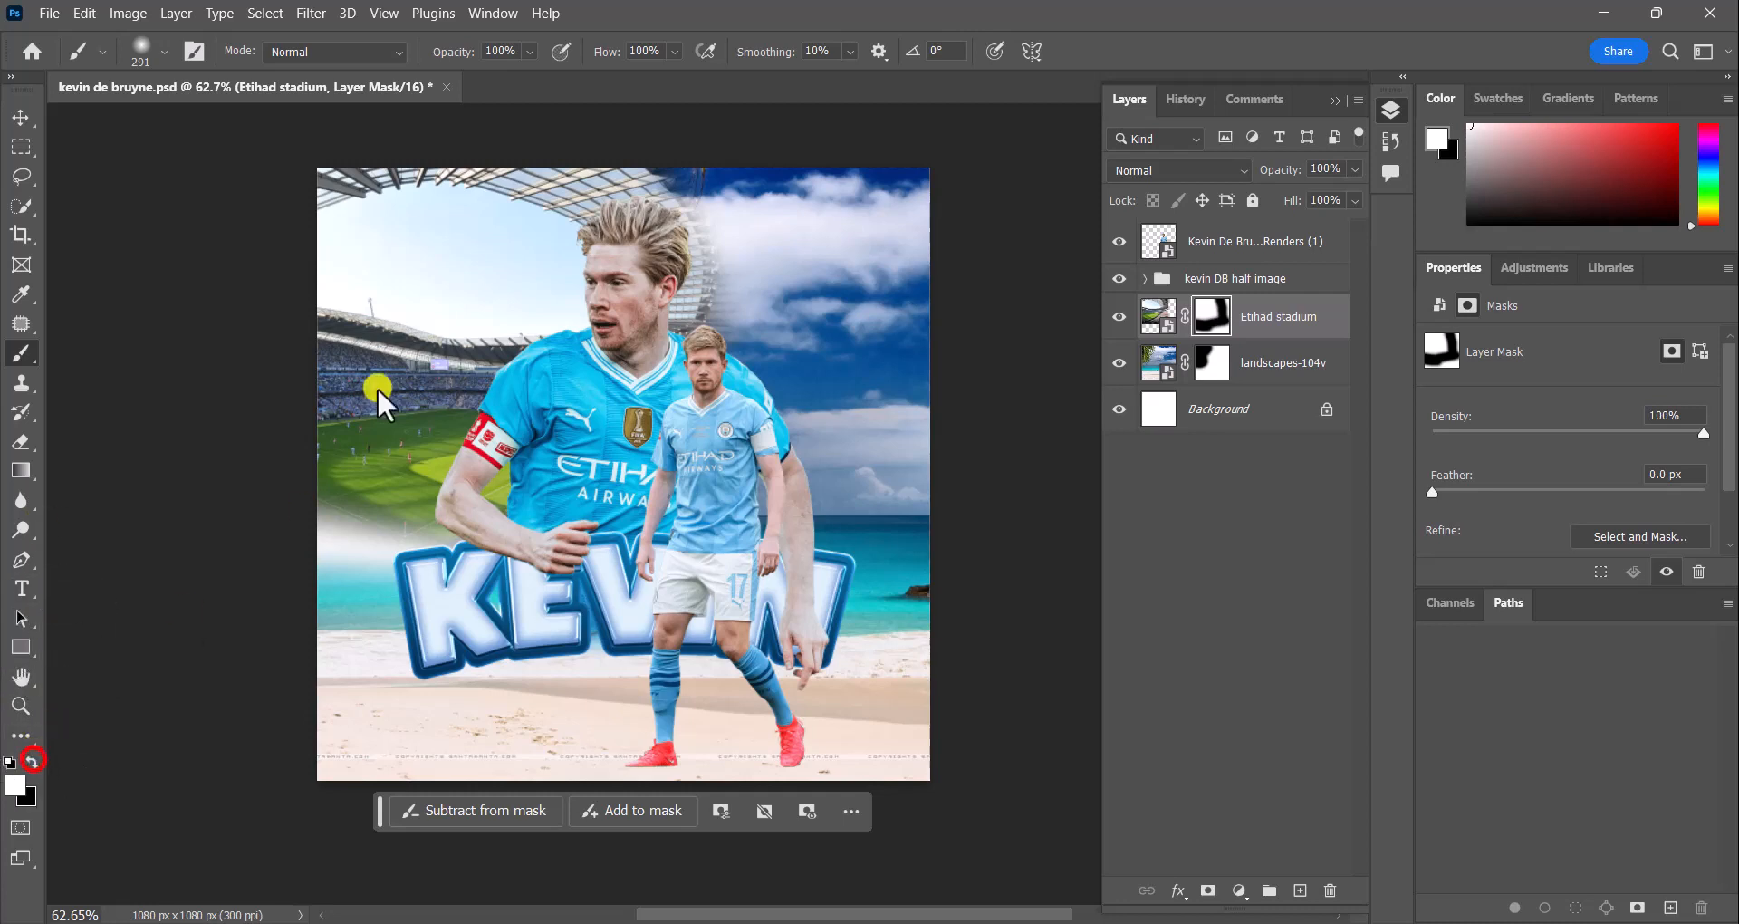
{"action": "mouse_move", "coordinate": [373, 402]}
{"action": "left_mouse_down"}
{"action": "mouse_move", "coordinate": [307, 462]}
{"action": "mouse_move", "coordinate": [554, 481]}
{"action": "mouse_move", "coordinate": [302, 494]}
{"action": "mouse_move", "coordinate": [511, 476]}
{"action": "mouse_move", "coordinate": [79, 463]}
{"action": "mouse_move", "coordinate": [15, 241]}
{"action": "left_mouse_up"}
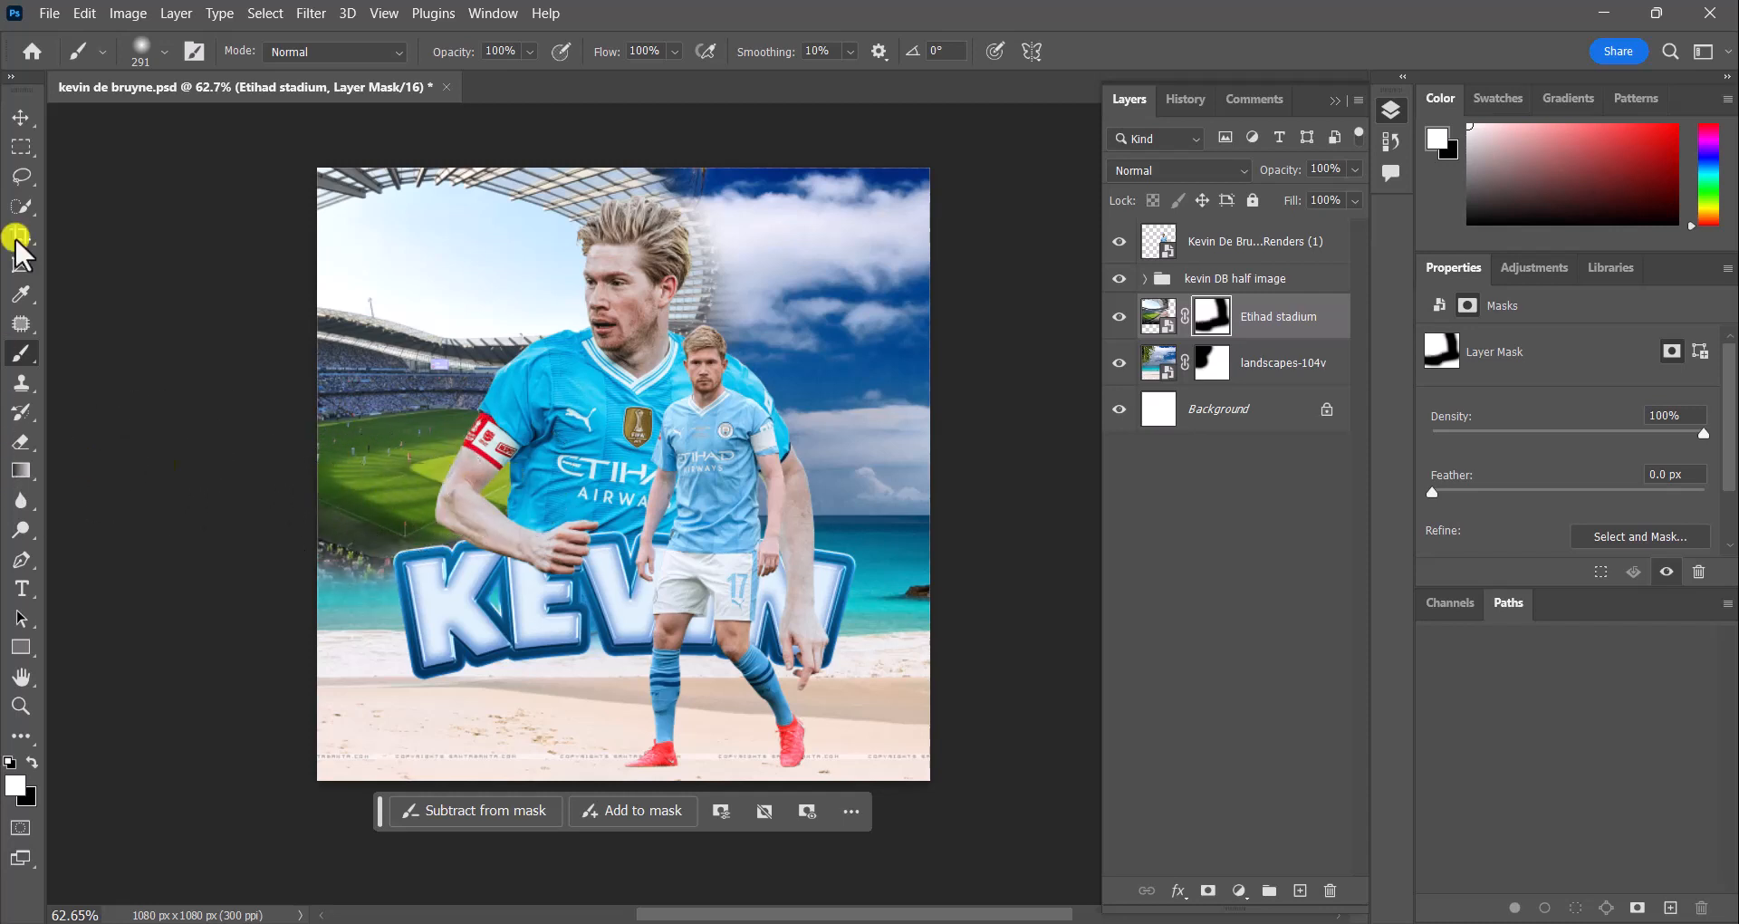
Move the Etihad stadium image down to Y -86 px and target its layer mask
{"action": "left_click", "coordinate": [19, 116]}
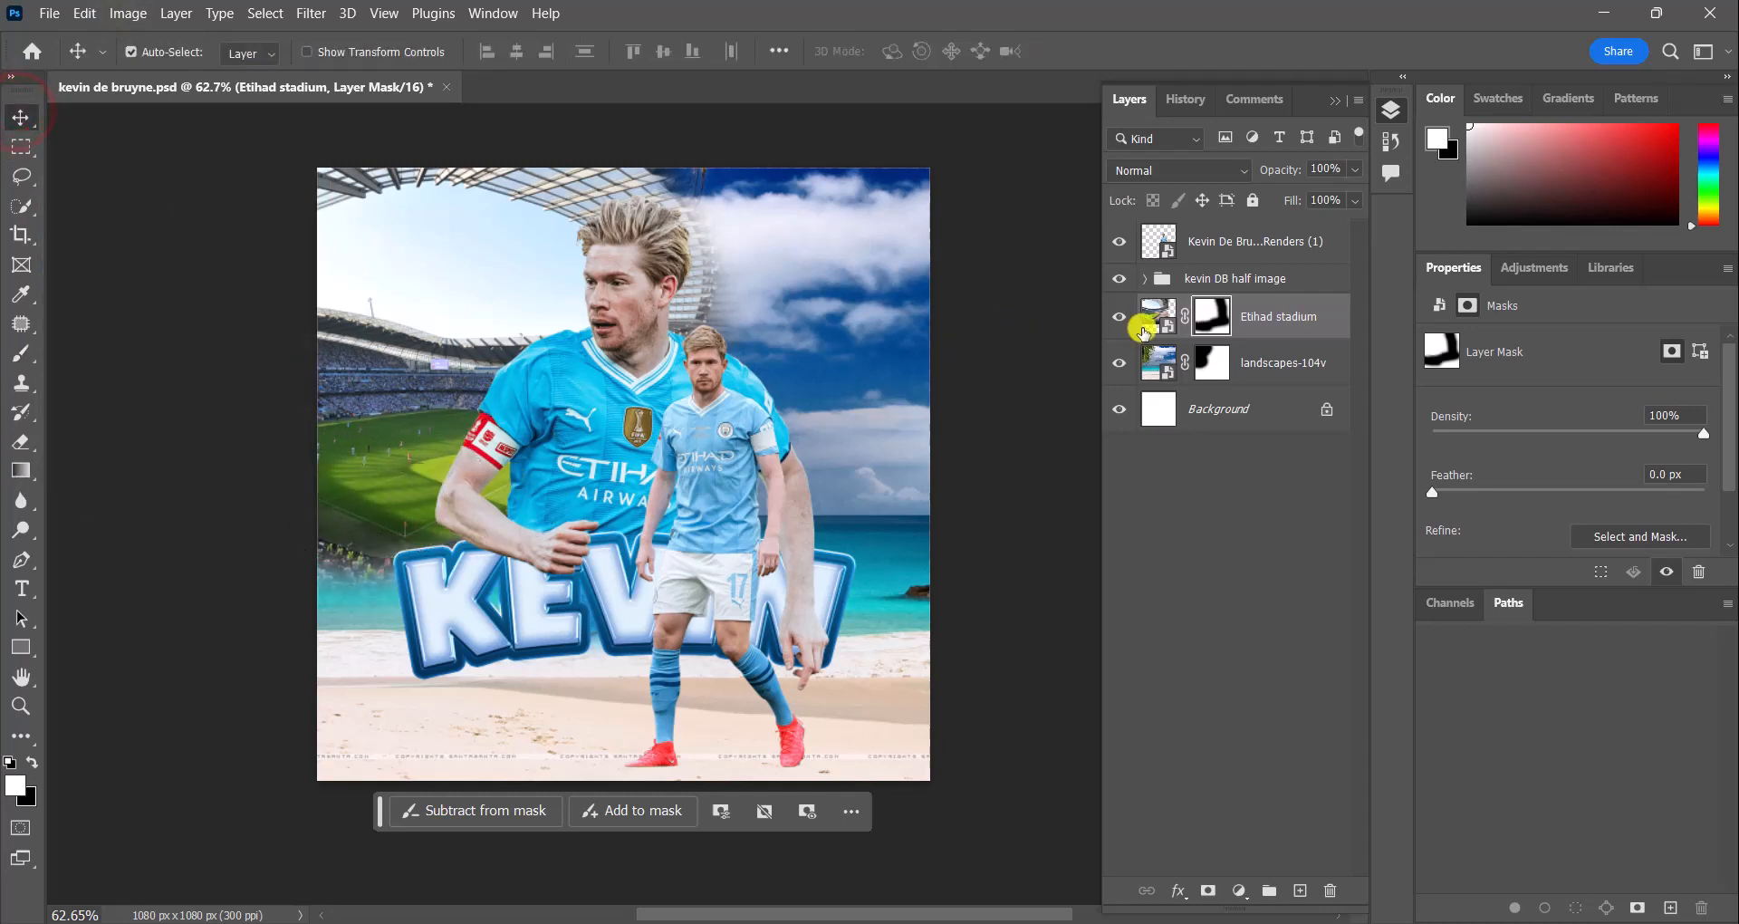
{"action": "left_click", "coordinate": [1149, 310]}
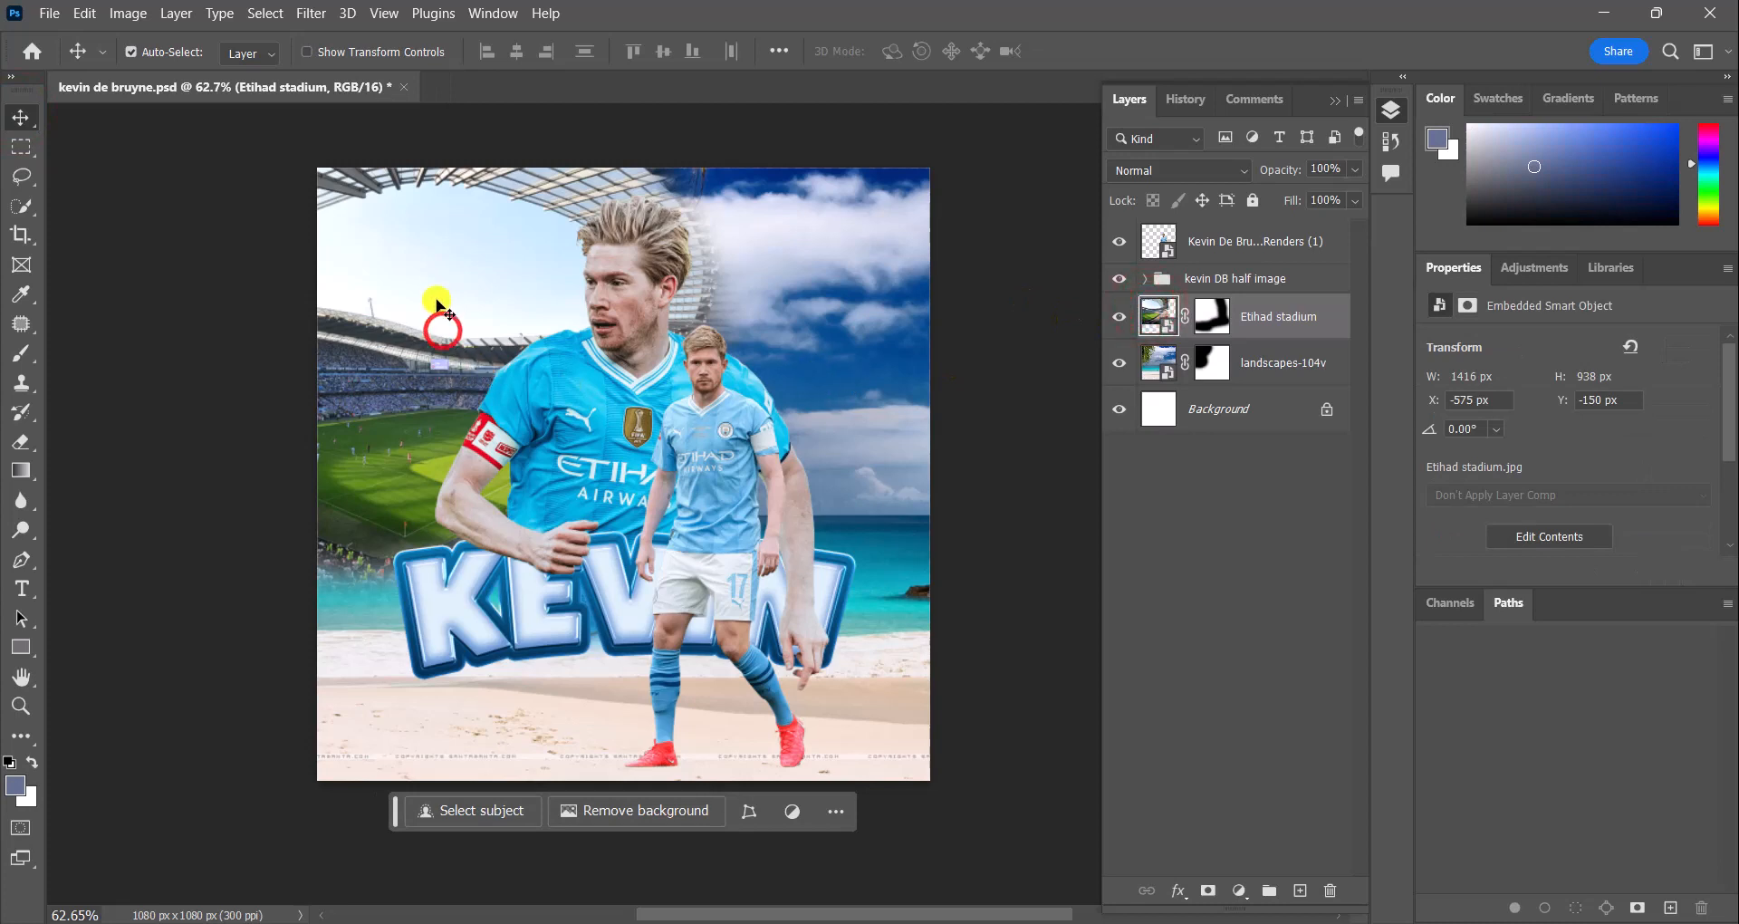
{"action": "left_click_drag", "start_coordinate": [437, 301], "coordinate": [433, 334]}
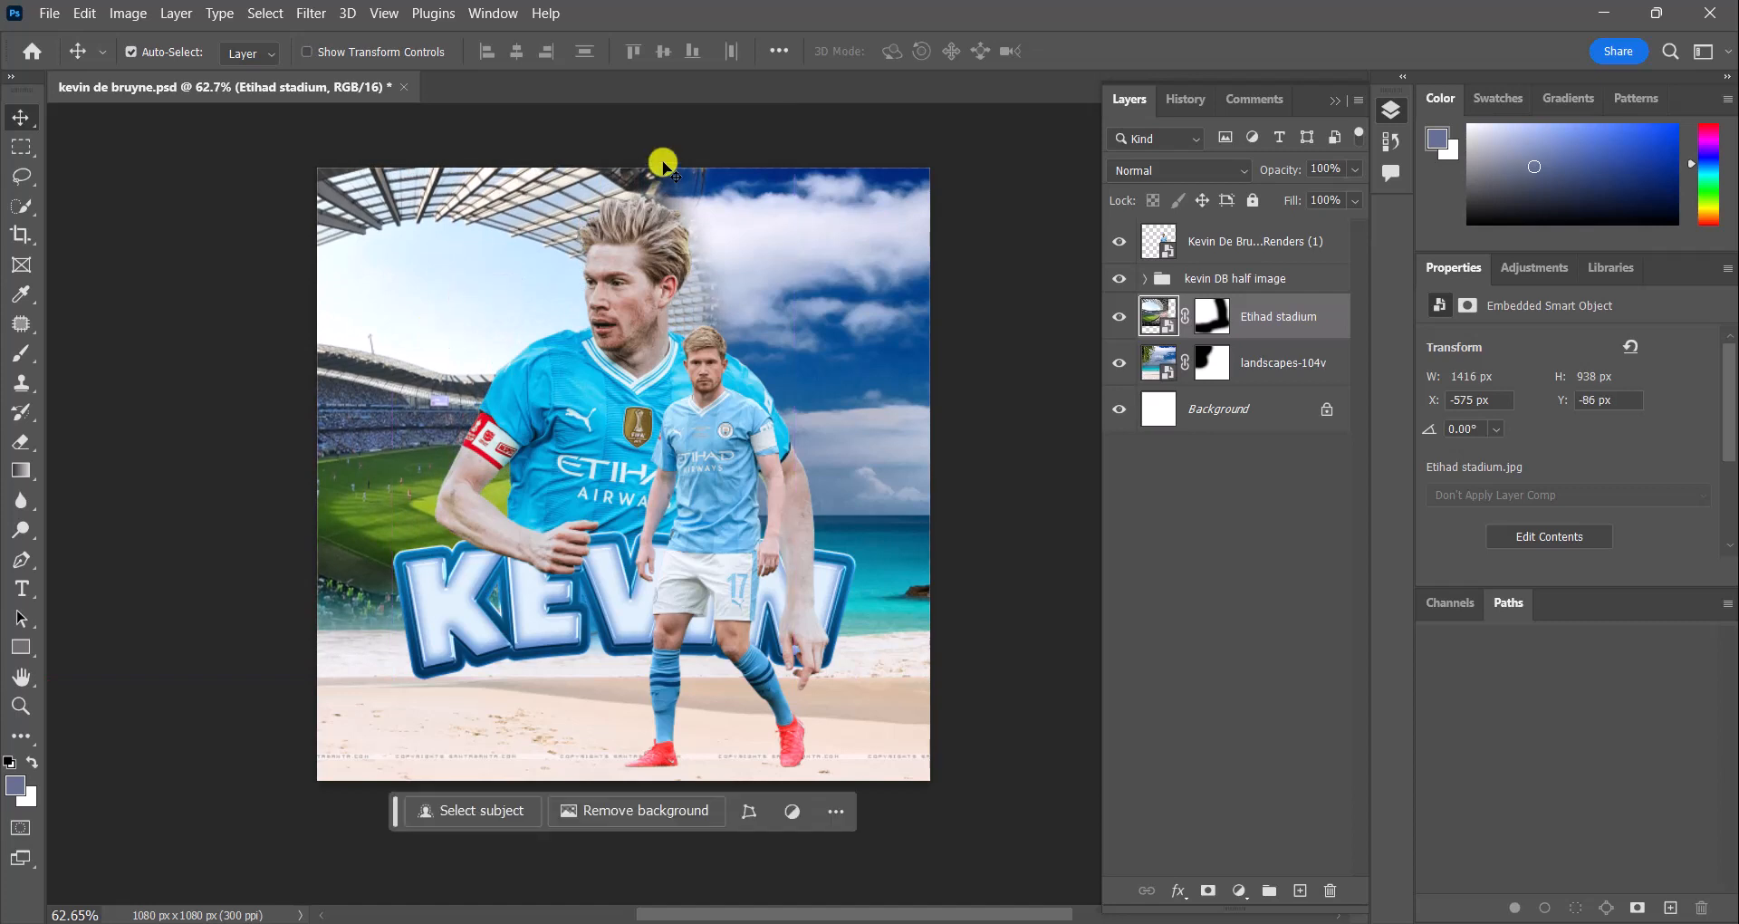
{"action": "left_click", "coordinate": [1222, 339]}
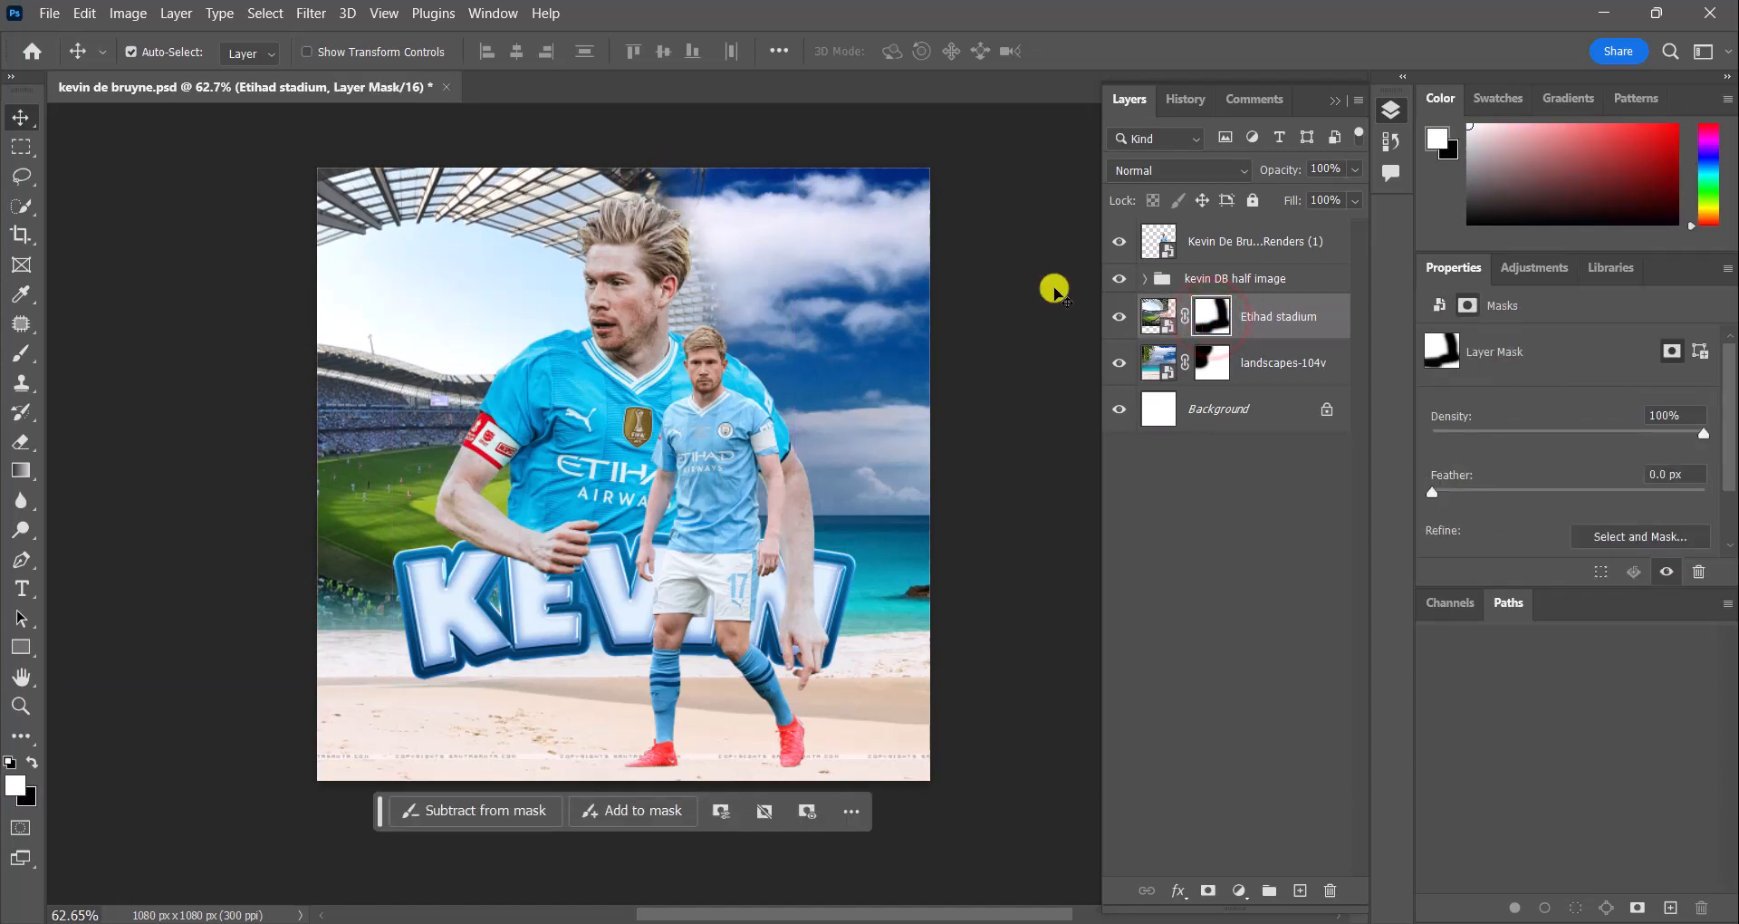
Refine the Etihad stadium mask with the 291 px soft brush, painting white and black over the roof's upper-right edge beside the player's head
{"action": "left_click", "coordinate": [21, 353]}
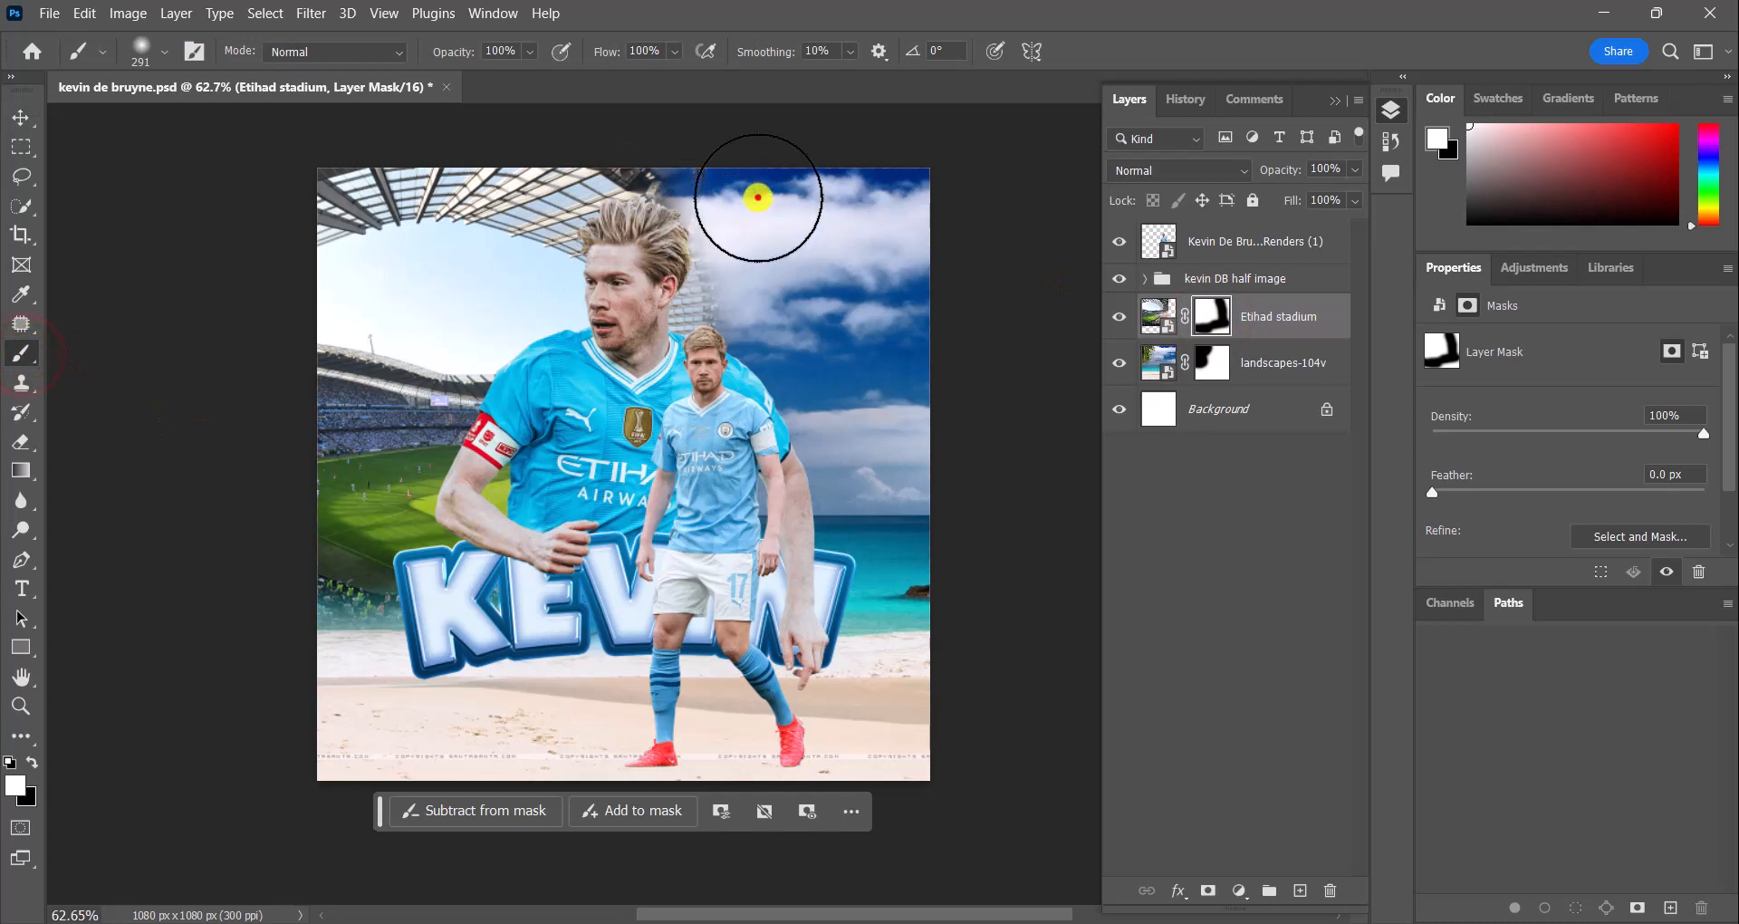
{"action": "left_click_drag", "start_coordinate": [757, 194], "coordinate": [745, 175]}
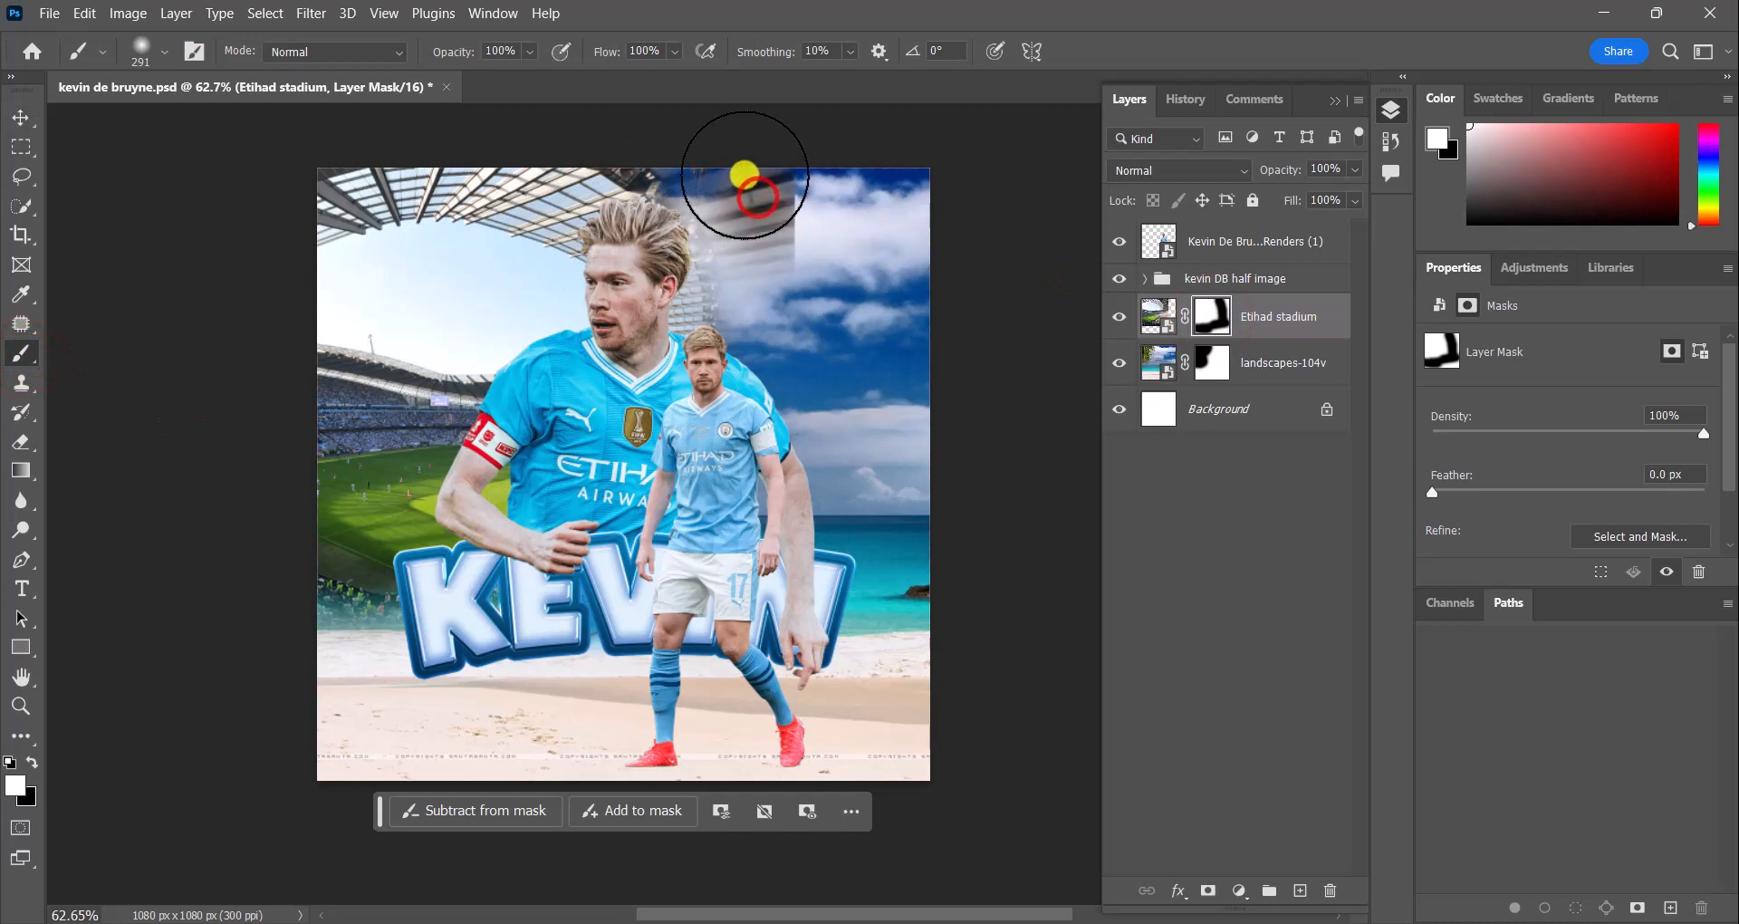
{"action": "left_click", "coordinate": [30, 763]}
{"action": "mouse_move", "coordinate": [788, 318]}
{"action": "left_mouse_down"}
{"action": "mouse_move", "coordinate": [752, 117]}
{"action": "mouse_move", "coordinate": [768, 201]}
{"action": "mouse_move", "coordinate": [694, 127]}
{"action": "left_mouse_up"}
Place the 6529057-blue-background image above the Etihad stadium layer at 64.48% scale so it covers the full canvas
{"action": "left_click", "coordinate": [1485, 30]}
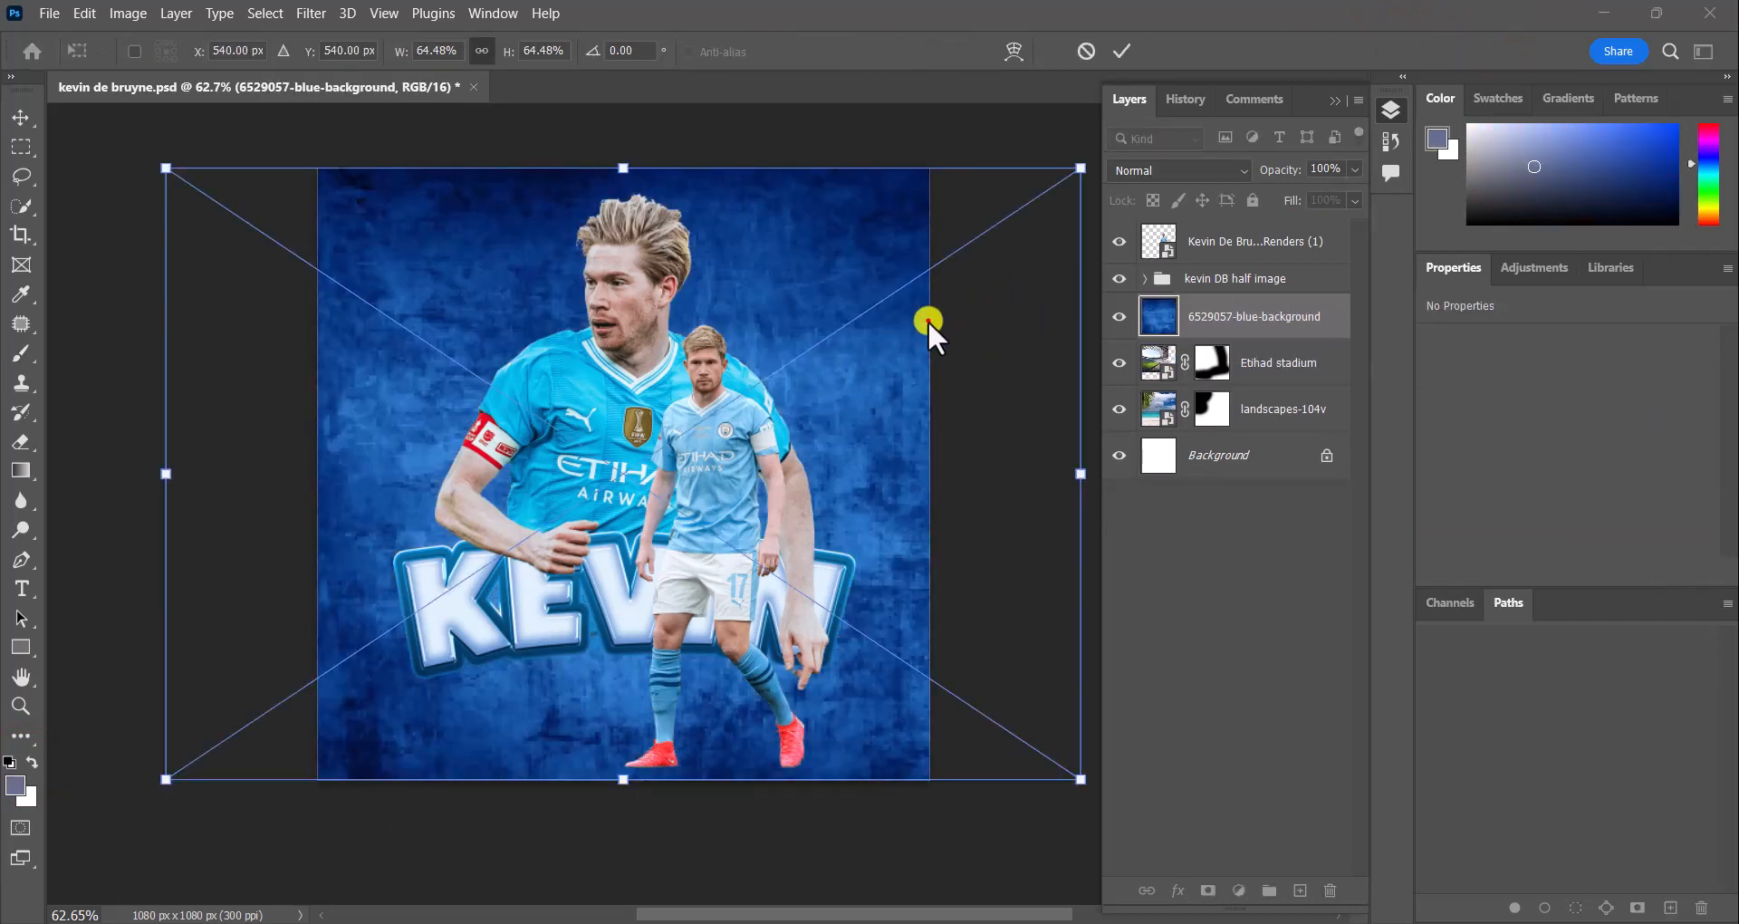
{"action": "left_click", "coordinate": [927, 320]}
{"action": "left_click", "coordinate": [715, 732]}
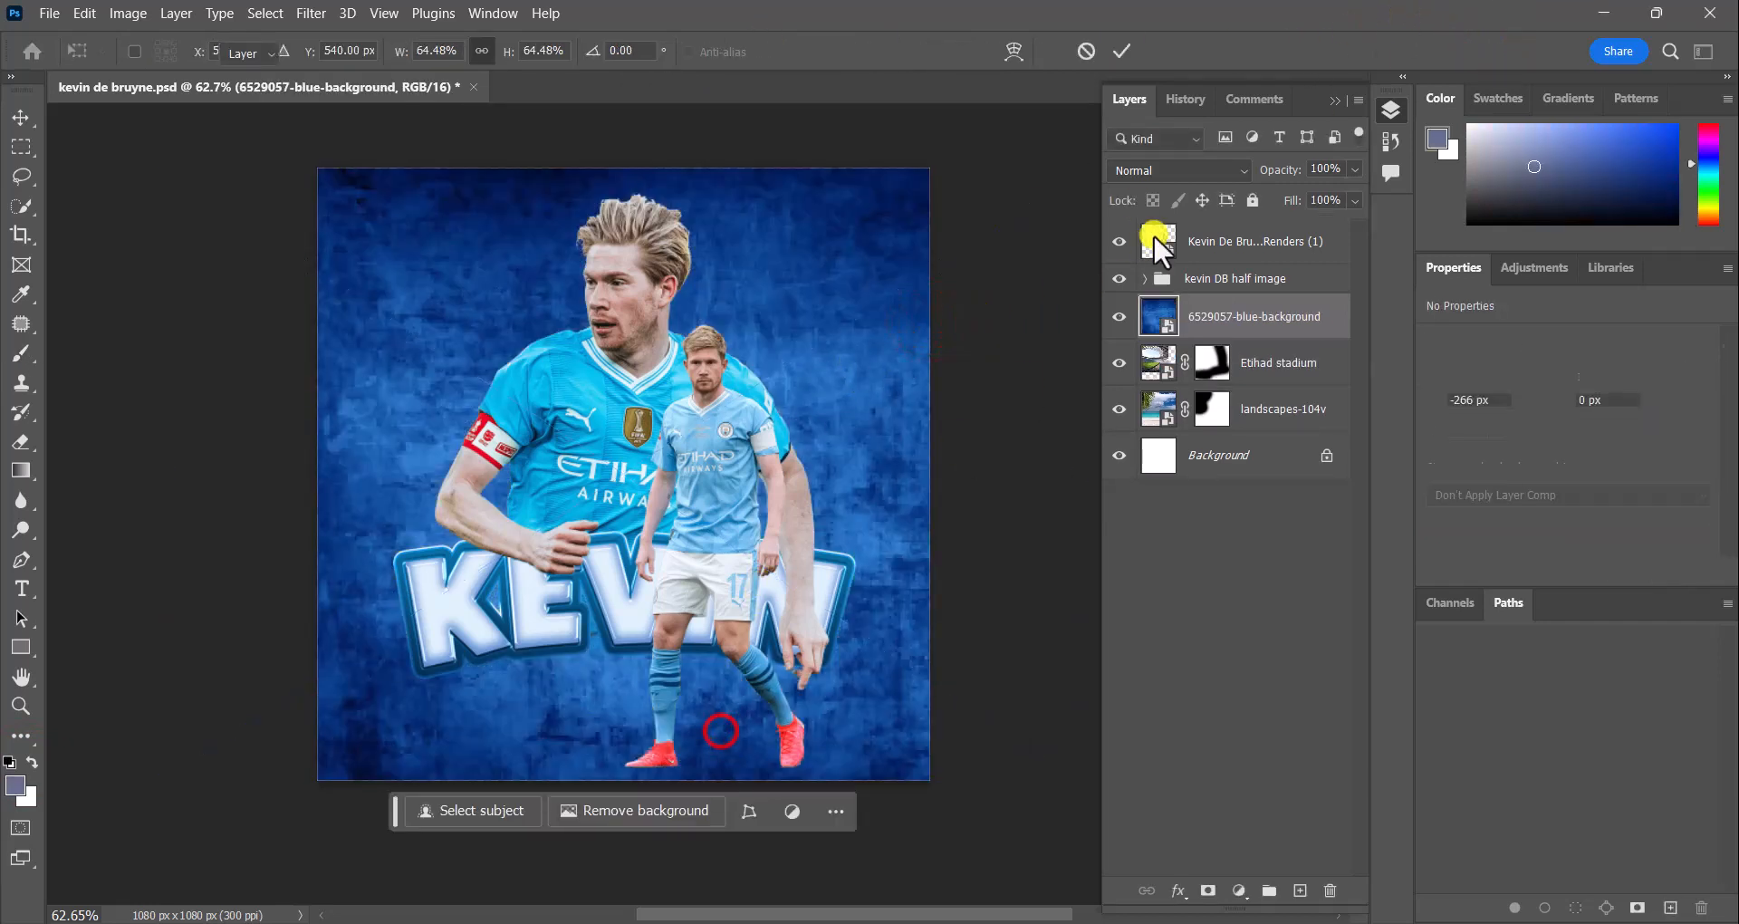
Try Luminosity on the blue-background layer, set its blend mode to Multiply, and add a layer mask to it
{"action": "left_click", "coordinate": [1181, 167]}
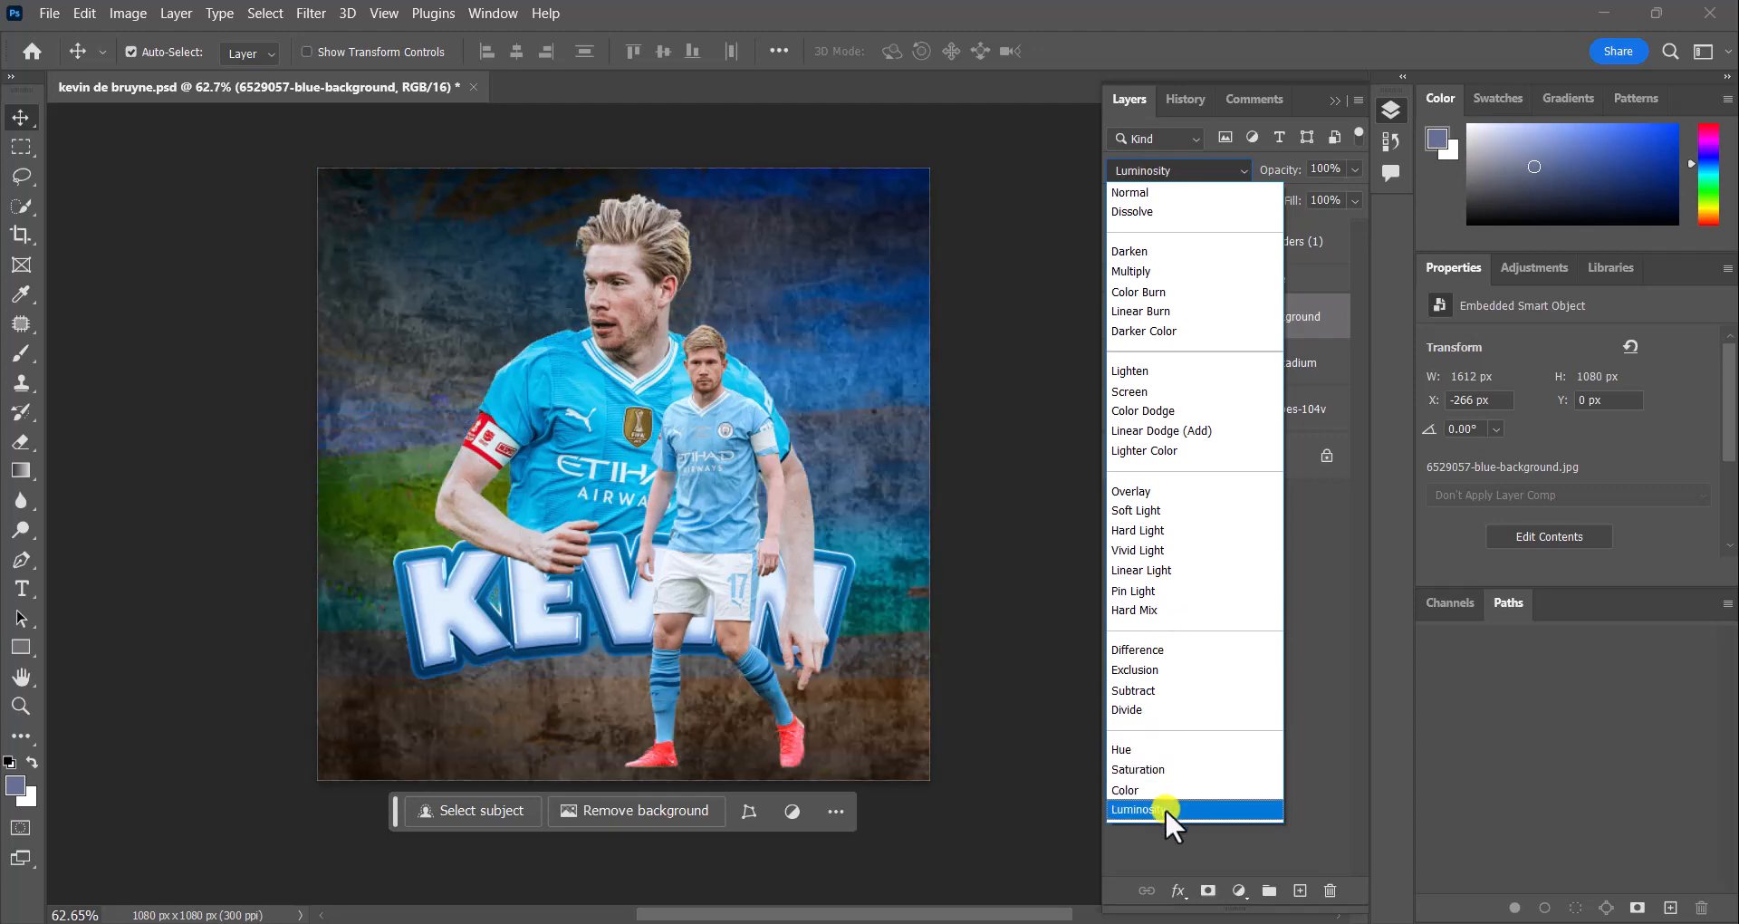
{"action": "left_click", "coordinate": [1164, 808]}
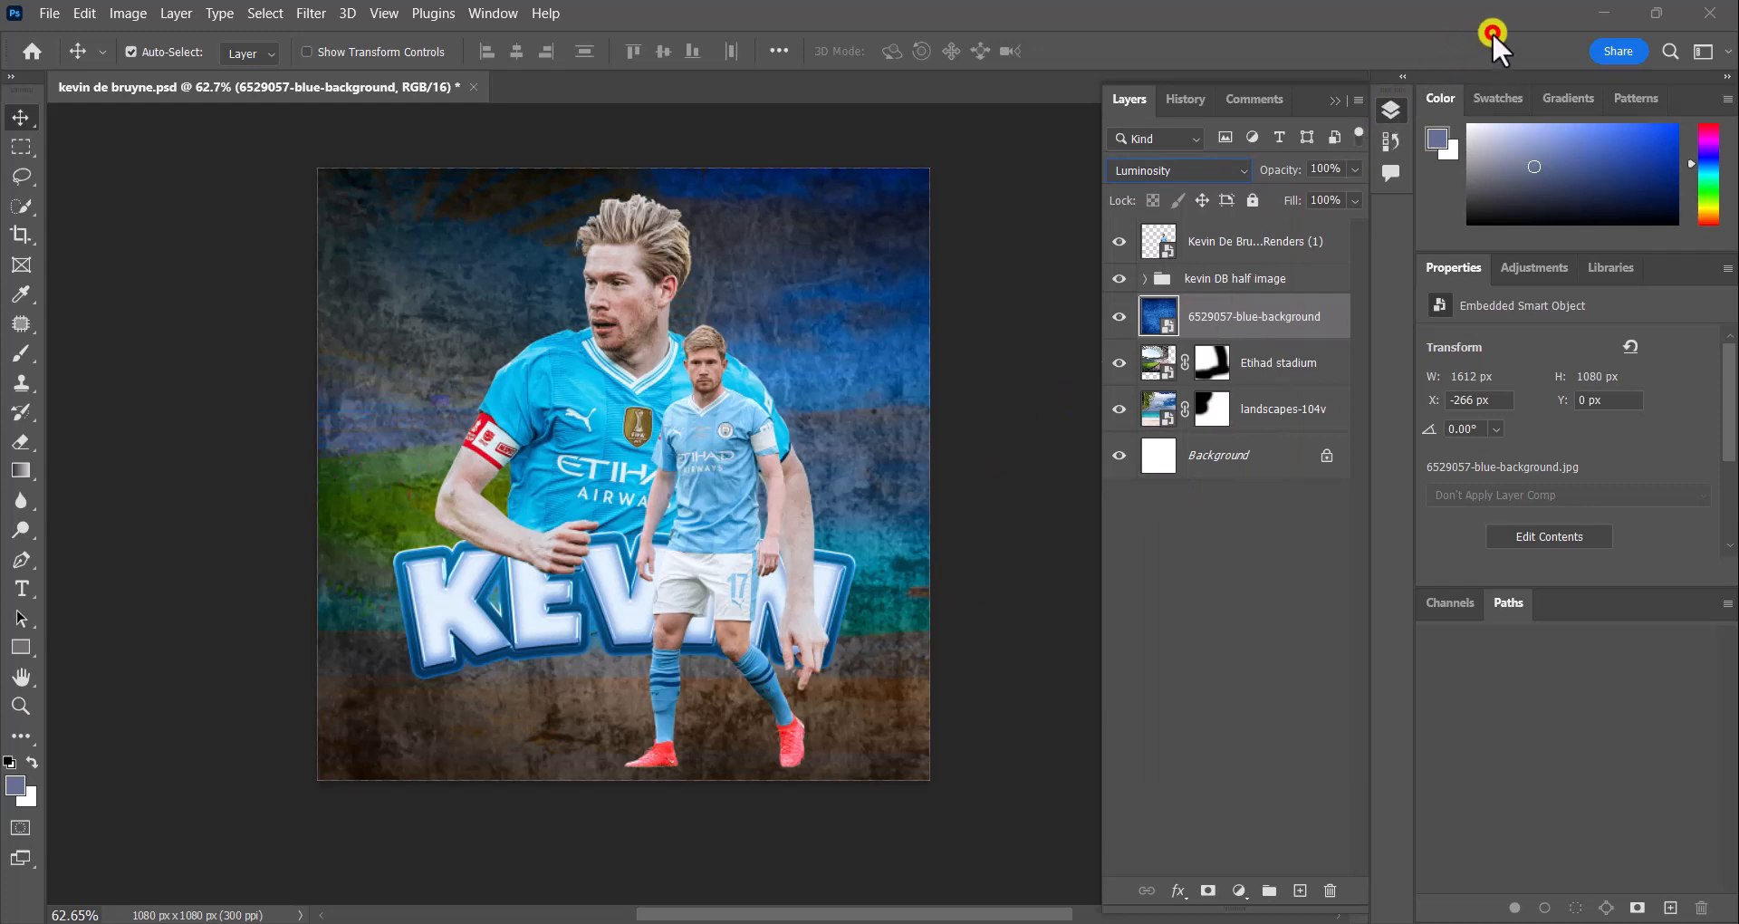
{"action": "left_click", "coordinate": [1204, 171]}
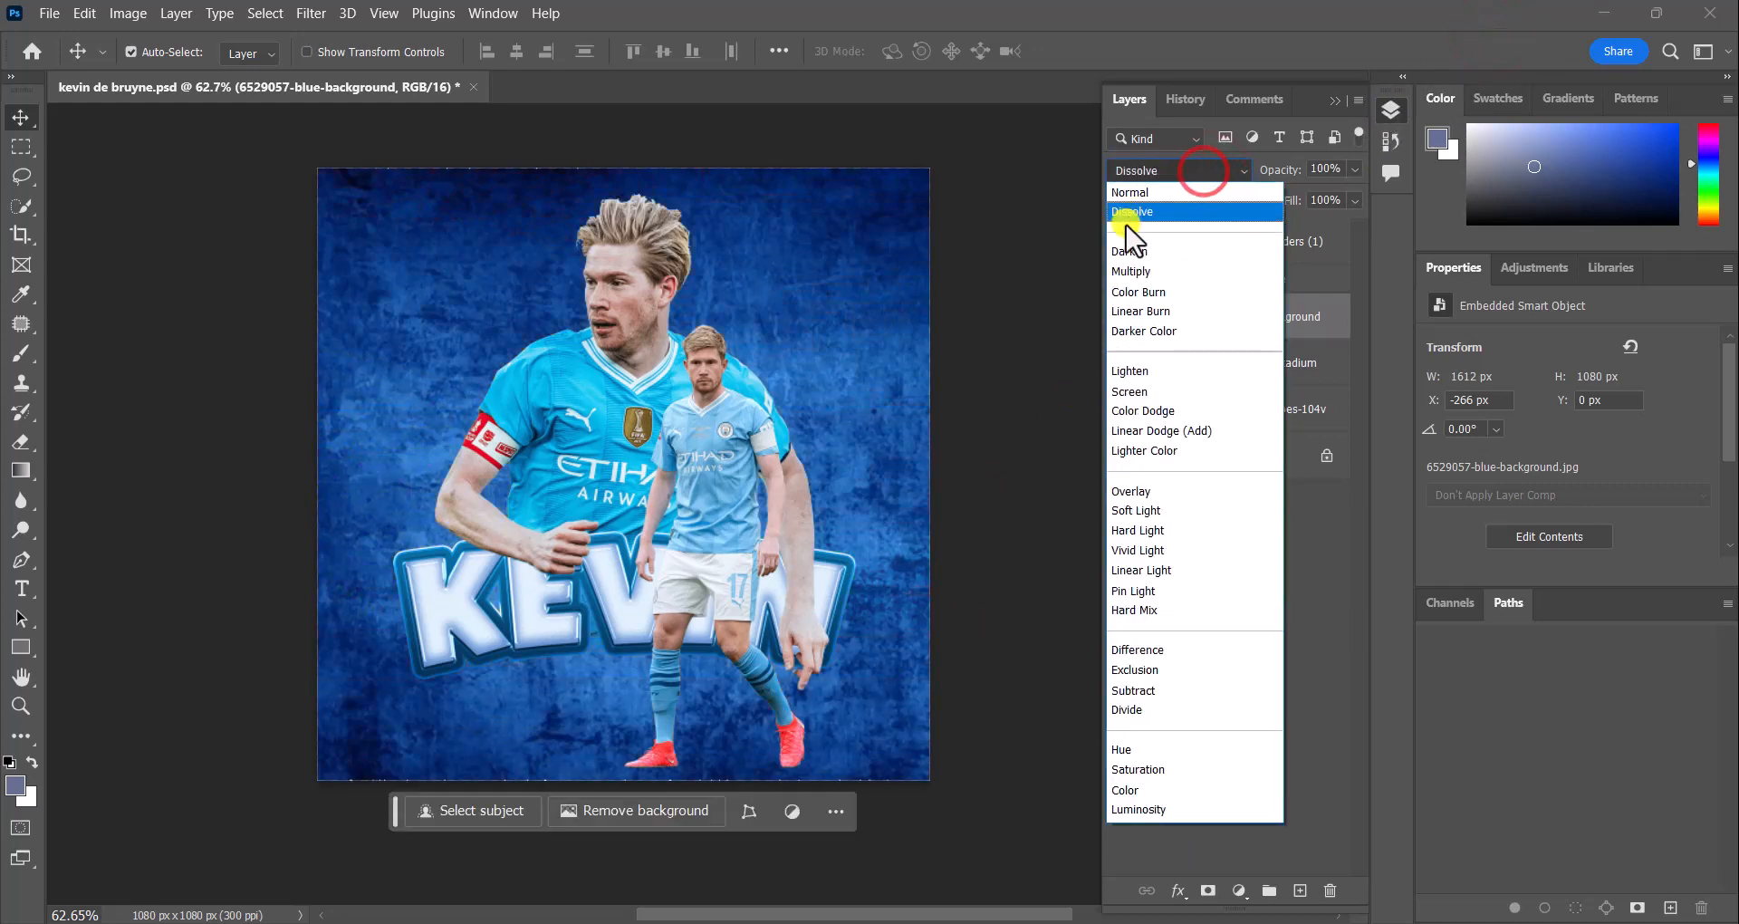
{"action": "left_click", "coordinate": [1140, 270]}
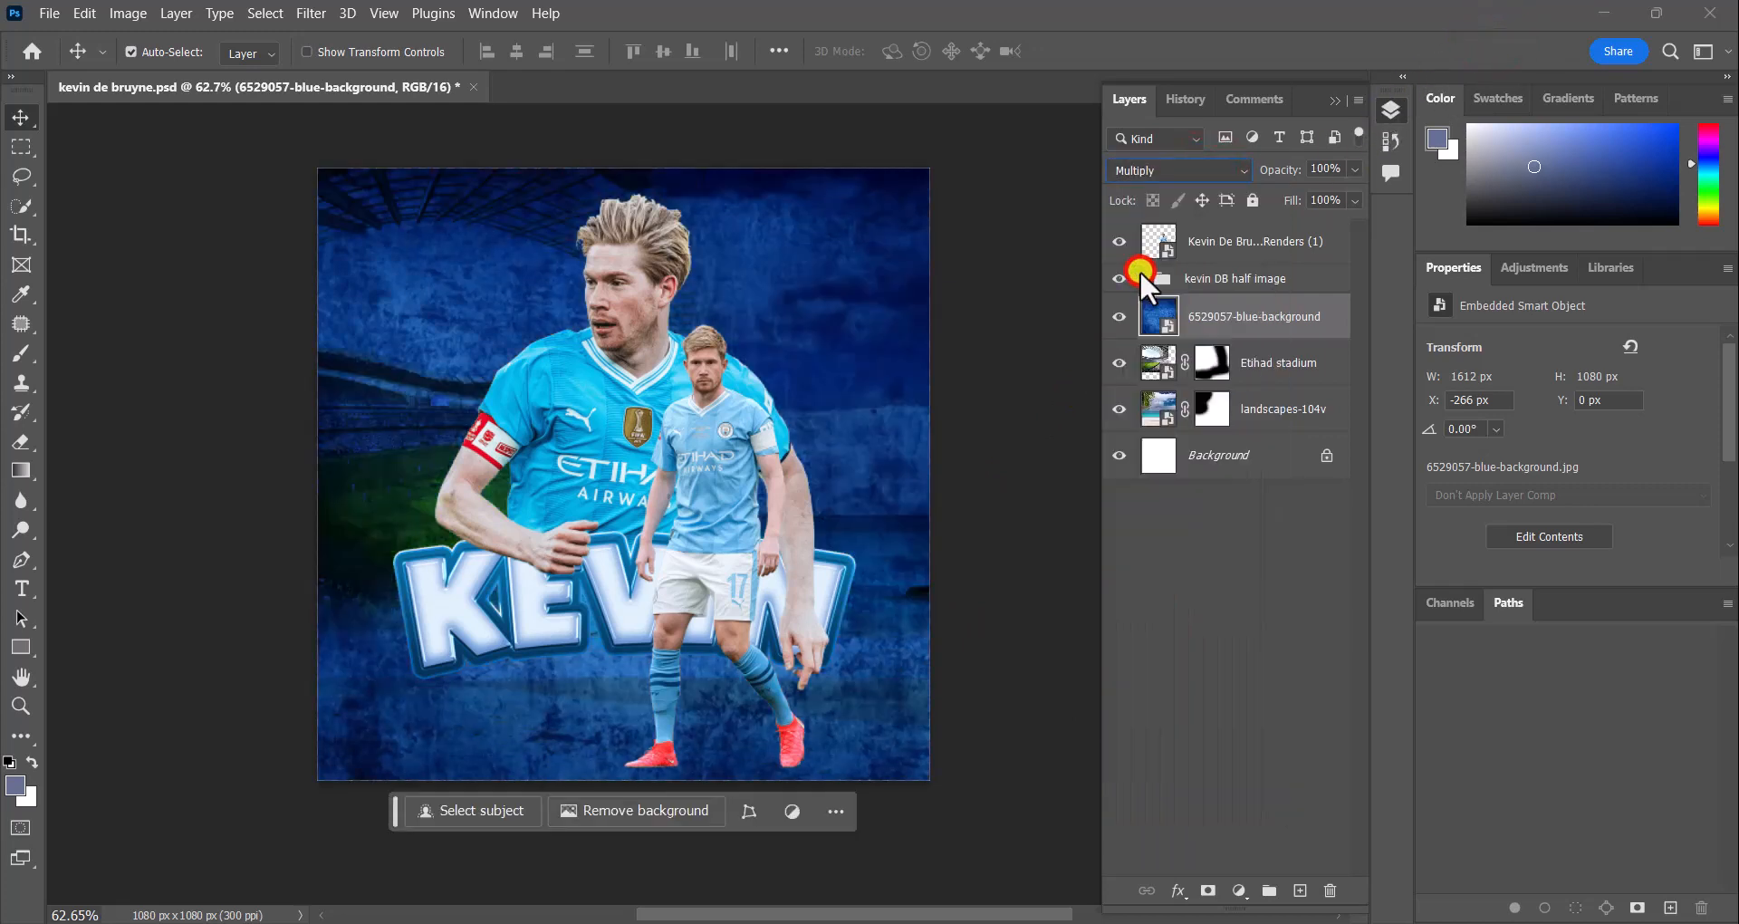
{"action": "left_click", "coordinate": [1165, 559]}
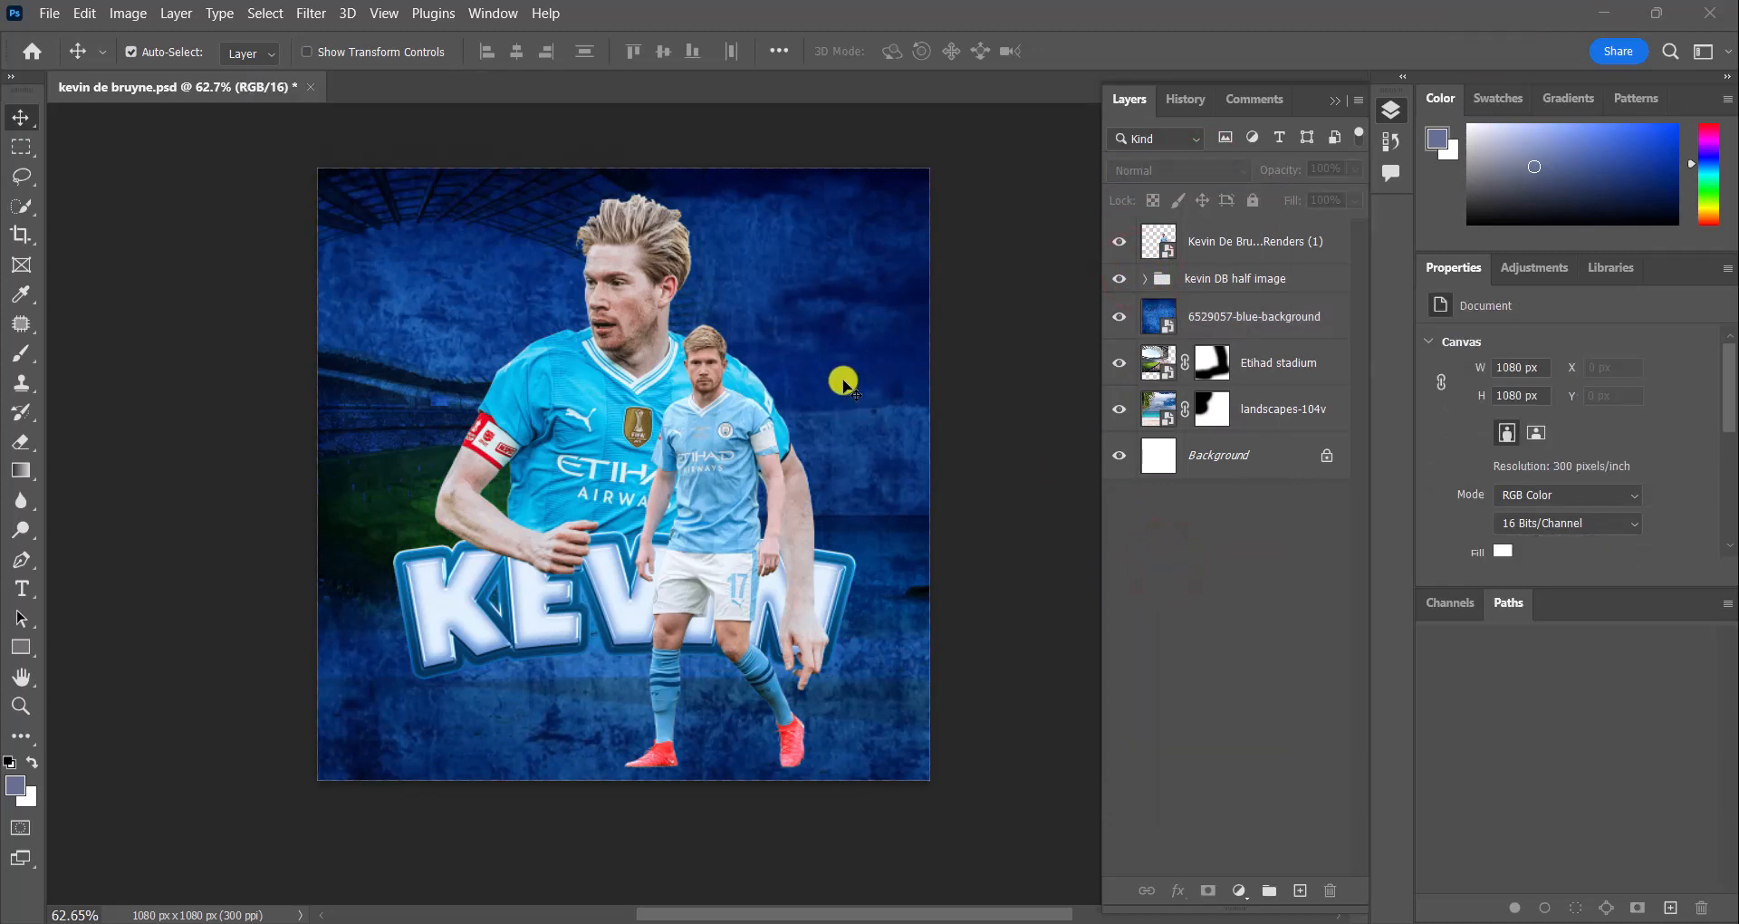
{"action": "left_click", "coordinate": [1223, 315]}
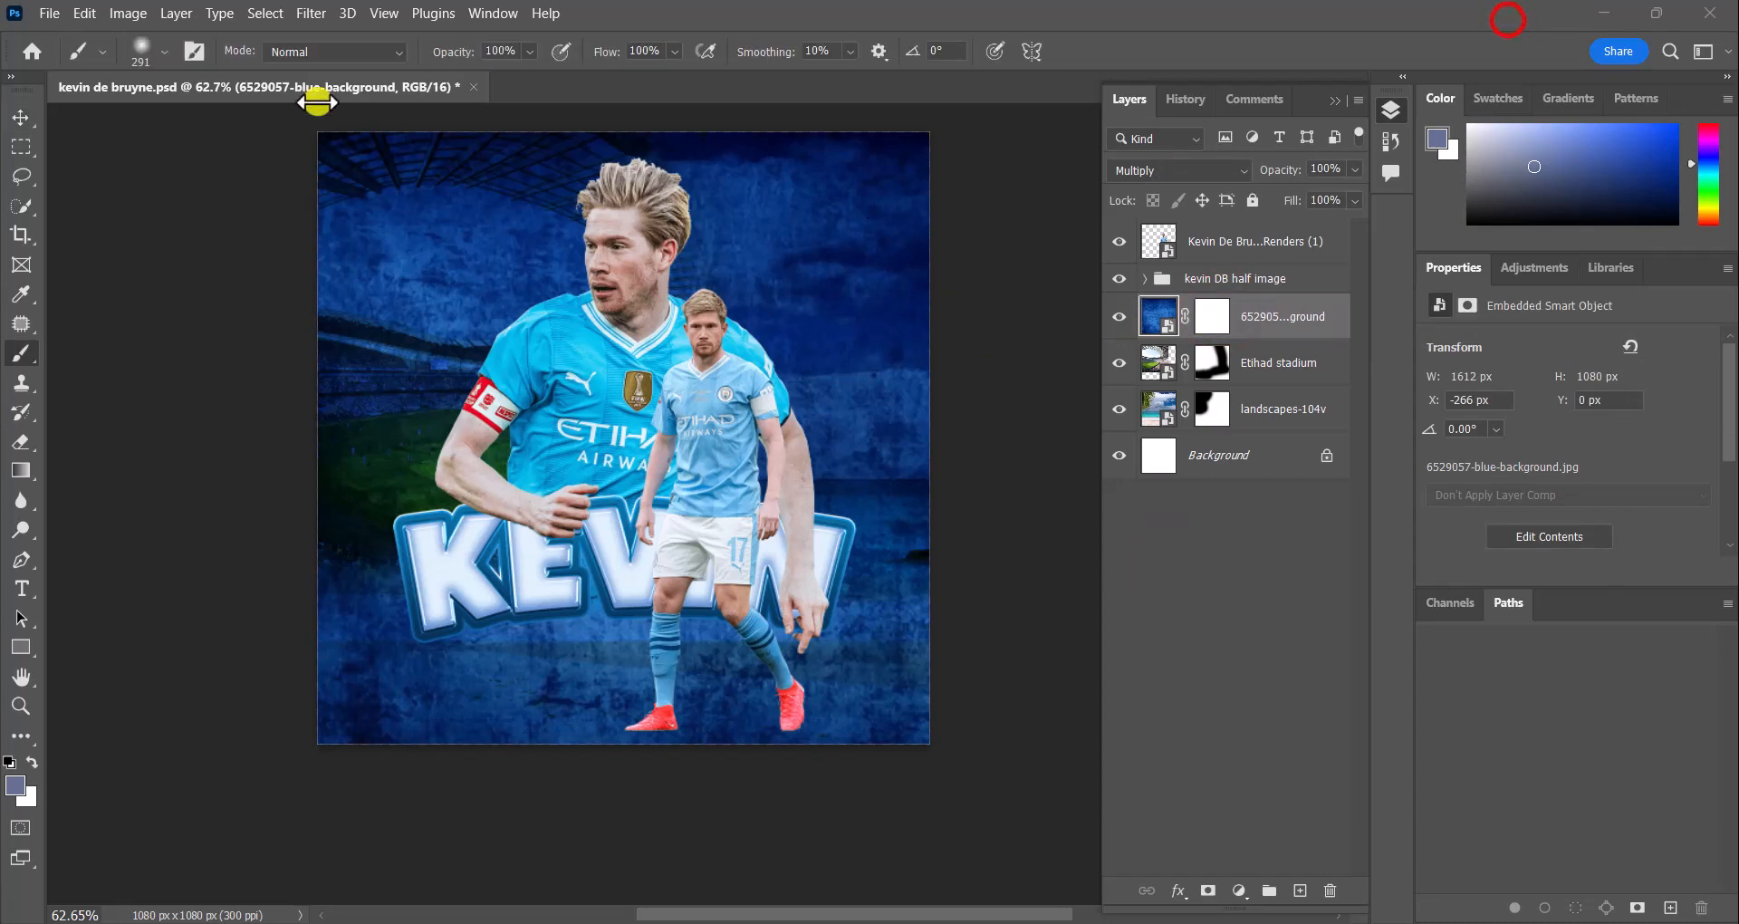
Place the maxresdefault image above the blue background, scale it to 36% to fill the canvas, and flip it horizontally
{"action": "left_click", "coordinate": [63, 19]}
{"action": "left_click", "coordinate": [123, 485]}
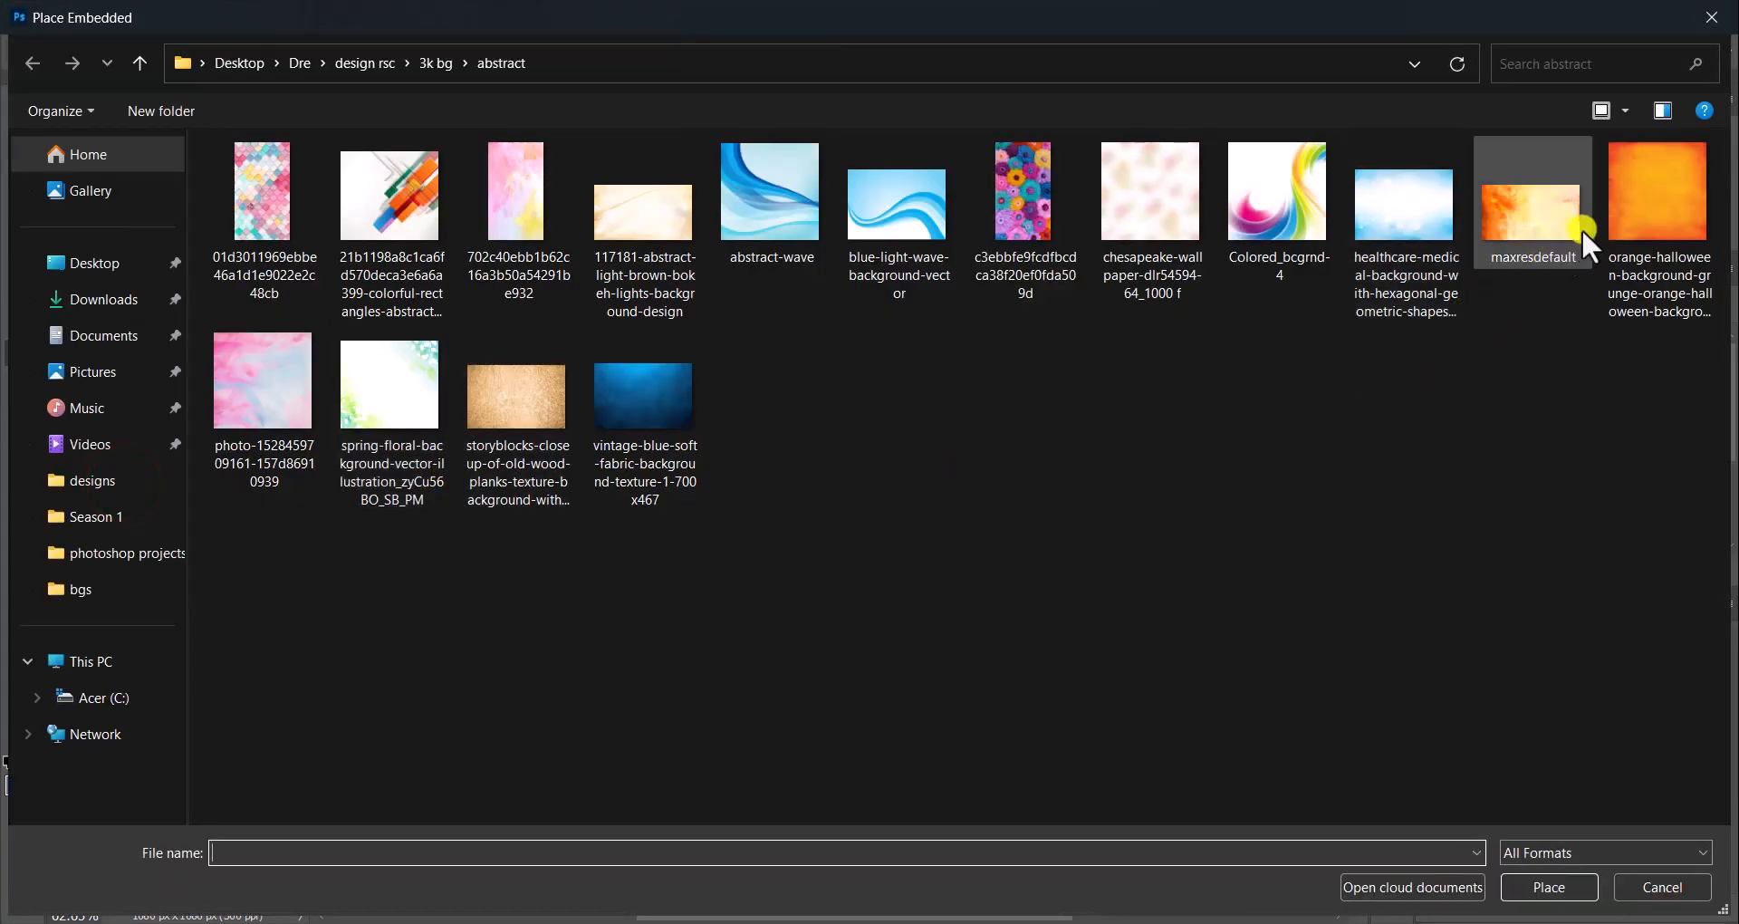
{"action": "left_click", "coordinate": [1509, 216]}
{"action": "left_click", "coordinate": [1549, 887]}
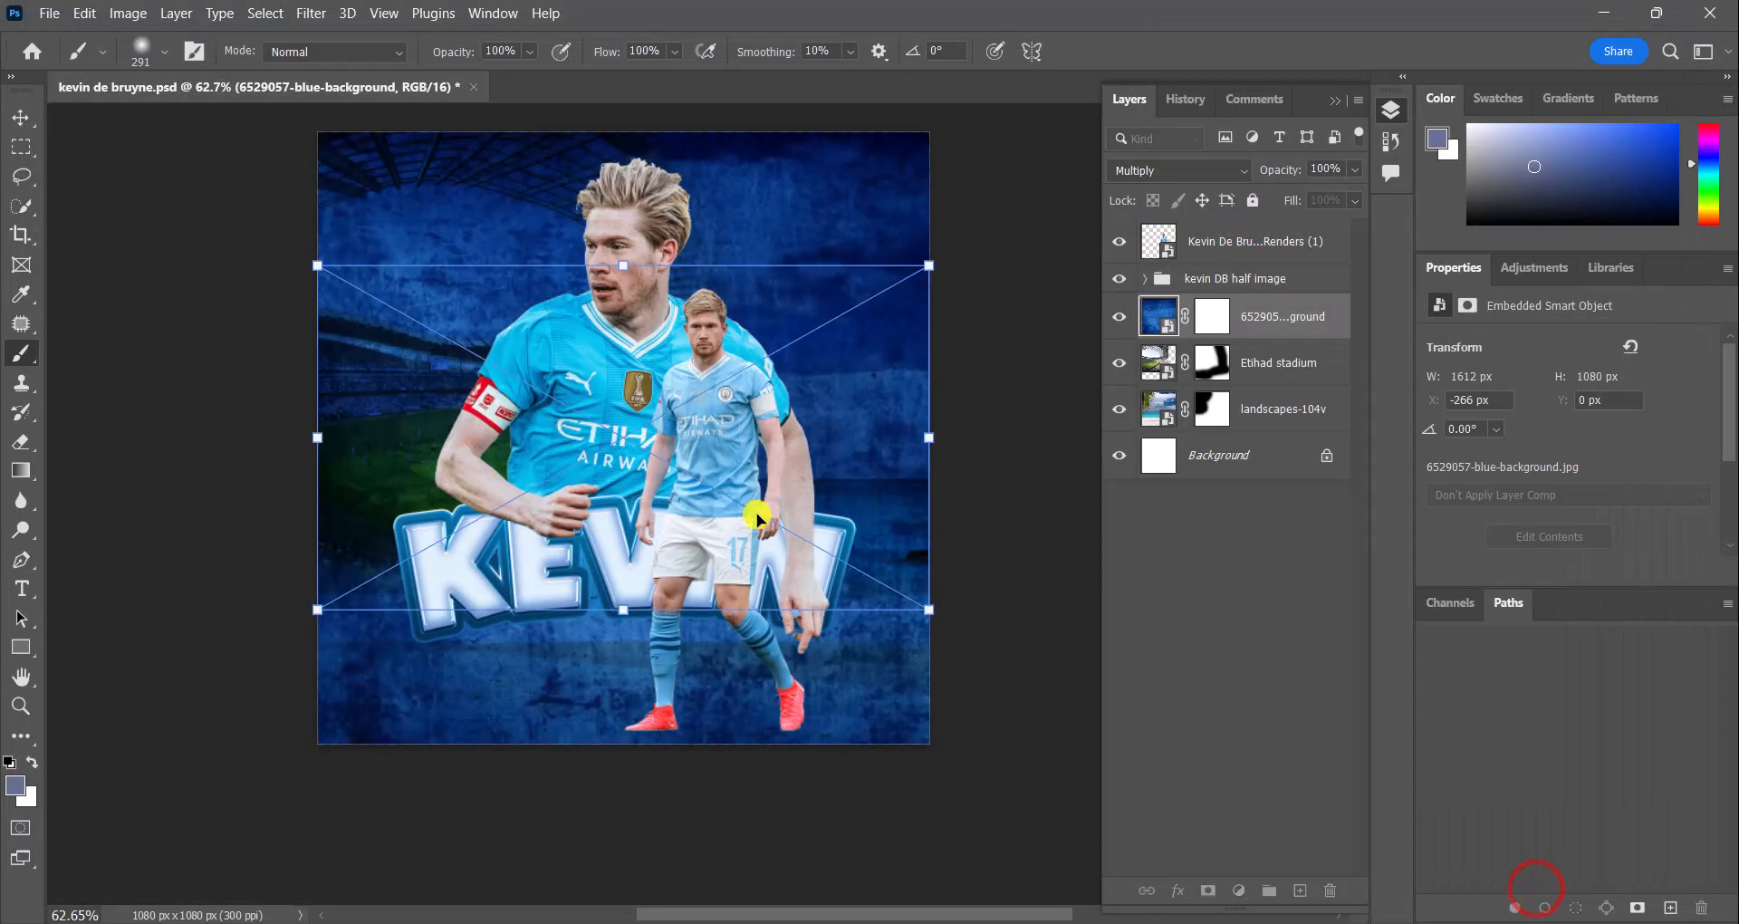
{"action": "left_click_drag", "start_coordinate": [623, 265], "coordinate": [613, 141]}
{"action": "left_click_drag", "start_coordinate": [624, 618], "coordinate": [626, 744]}
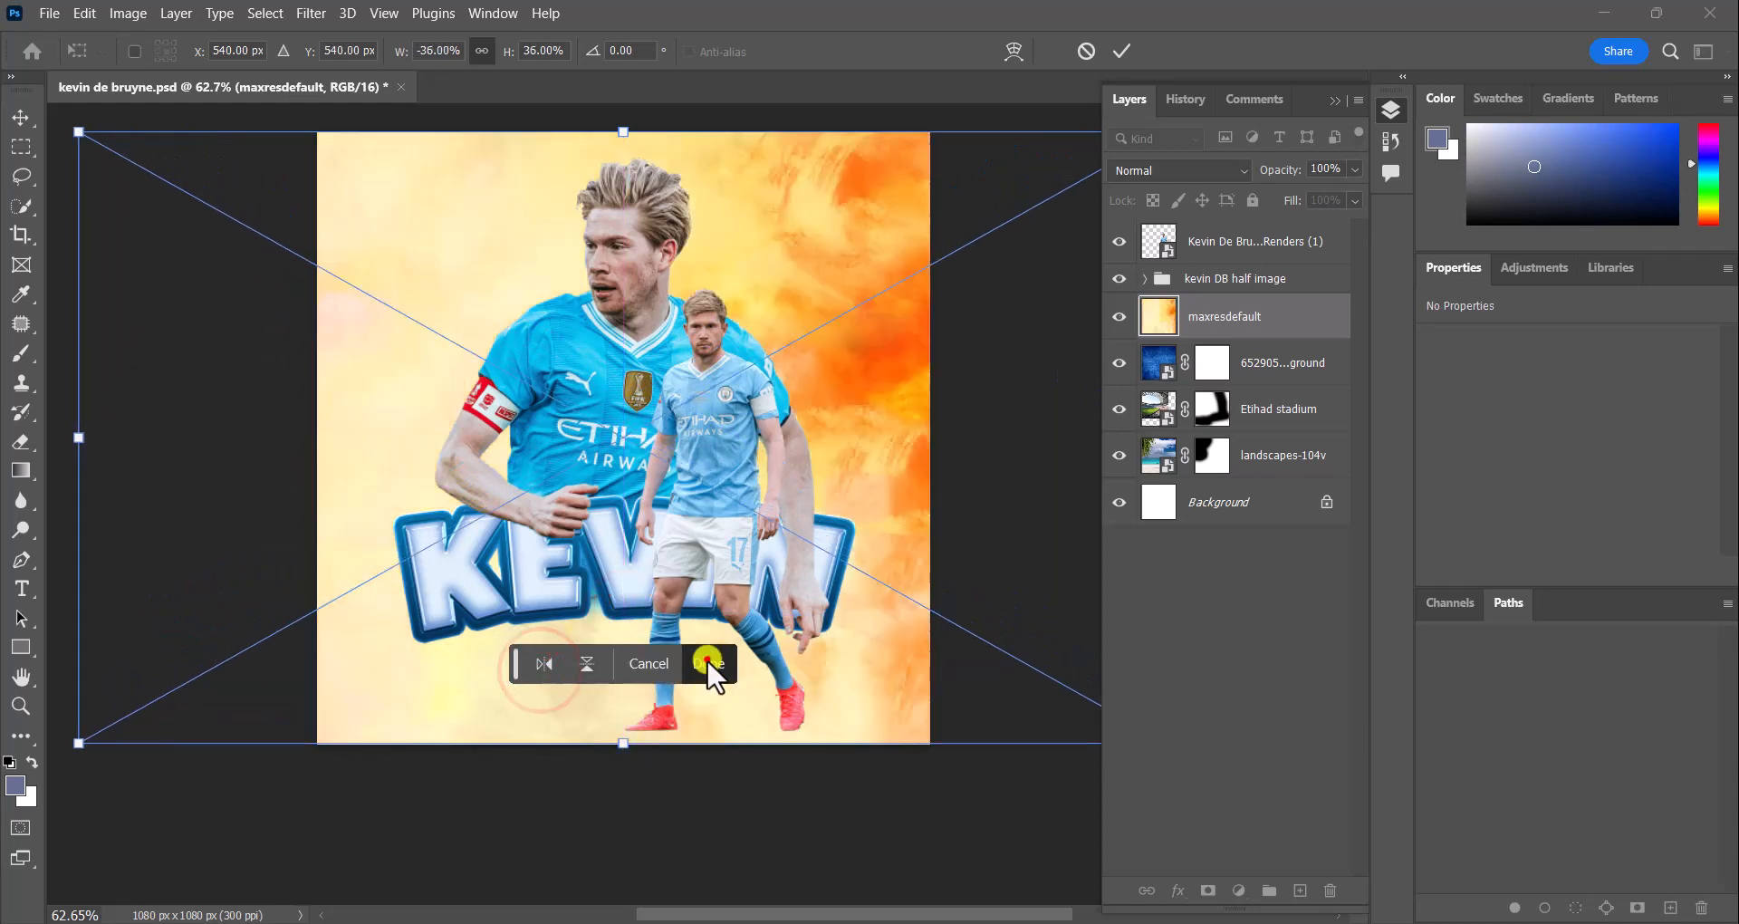
{"action": "left_click", "coordinate": [708, 663]}
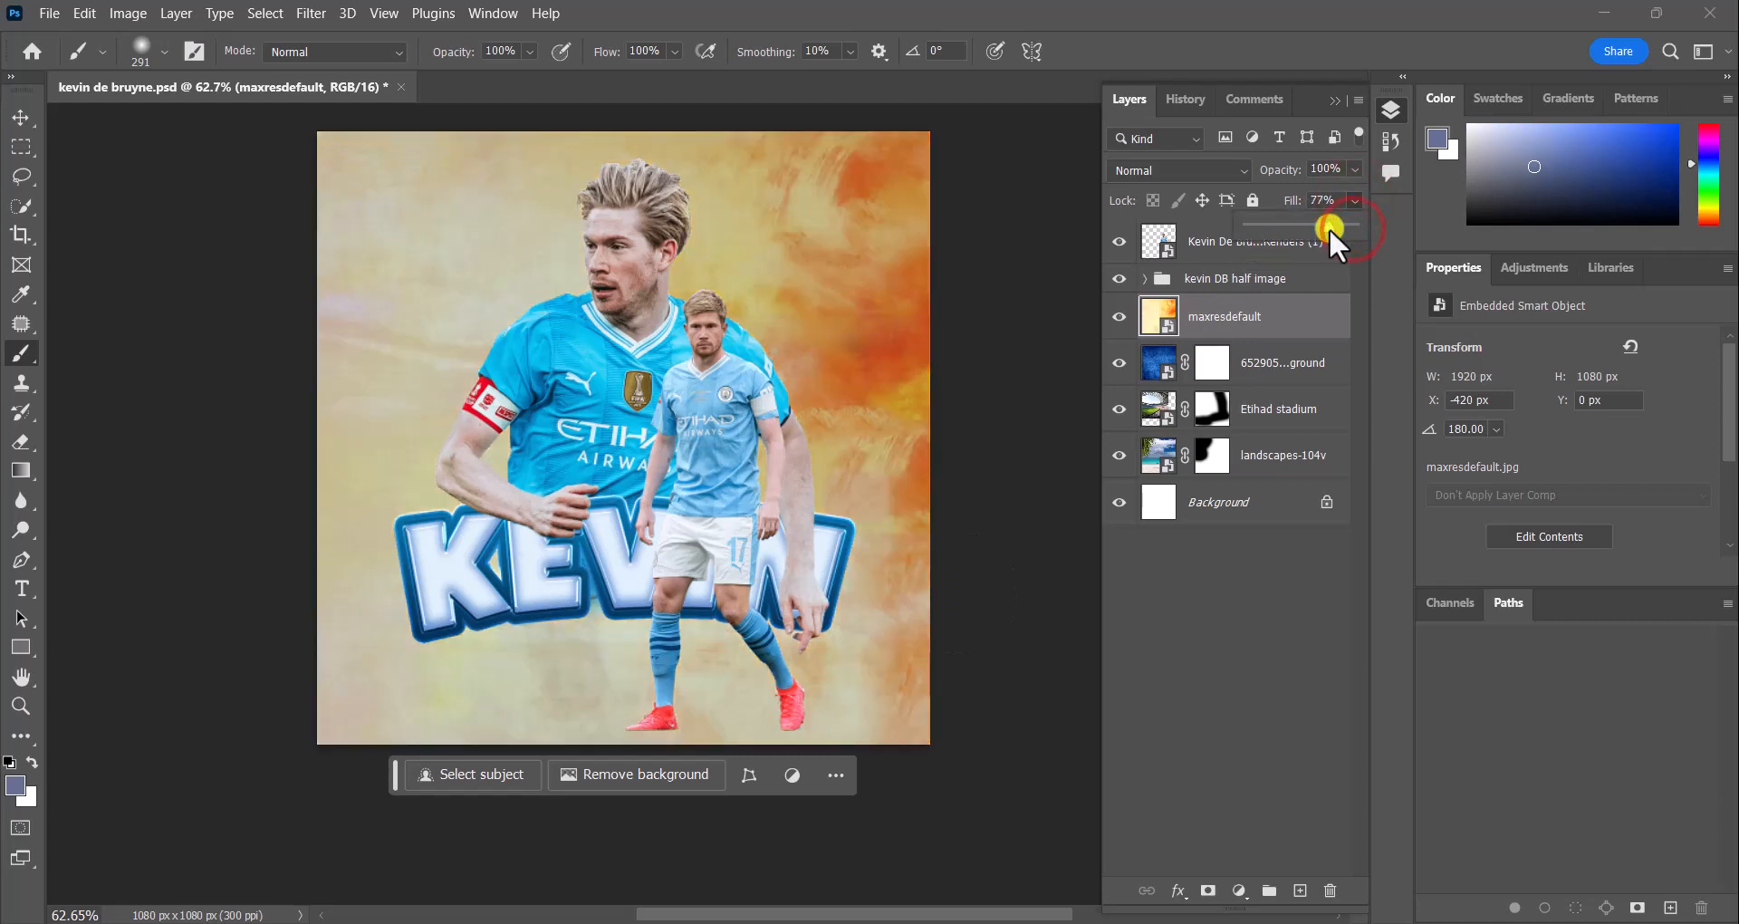
Try a fill of 65% on the maxresdefault layer and lower the layer's opacity to 74%
{"action": "left_click_drag", "start_coordinate": [1329, 227], "coordinate": [1322, 226]}
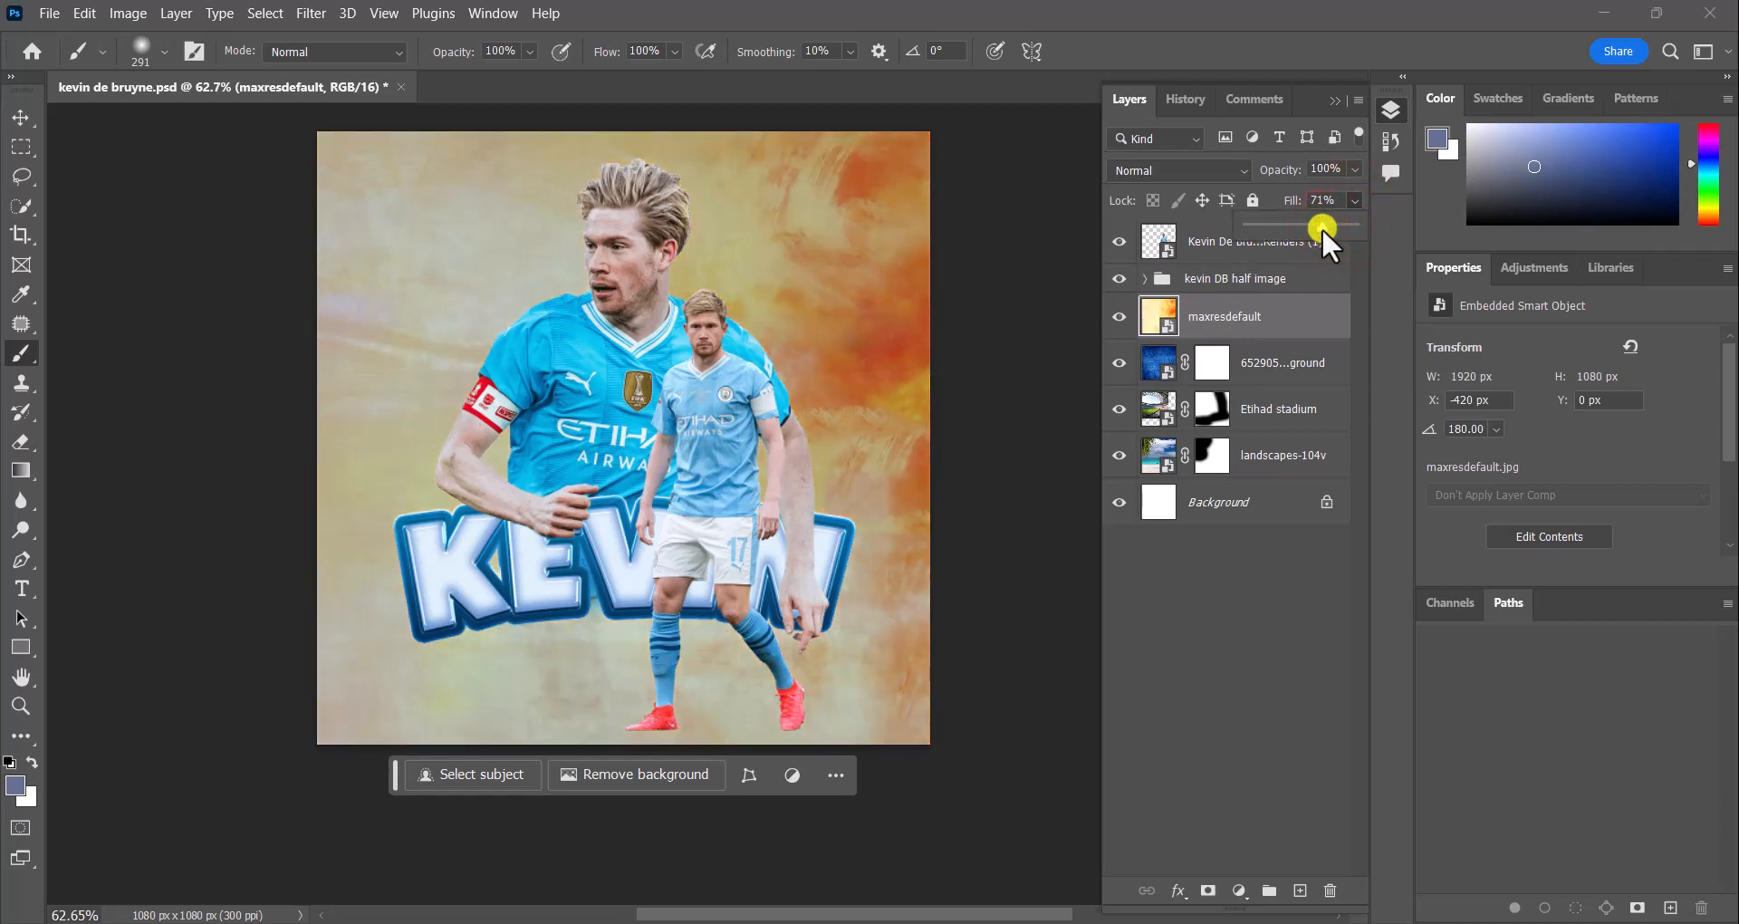
{"action": "left_click", "coordinate": [1322, 226]}
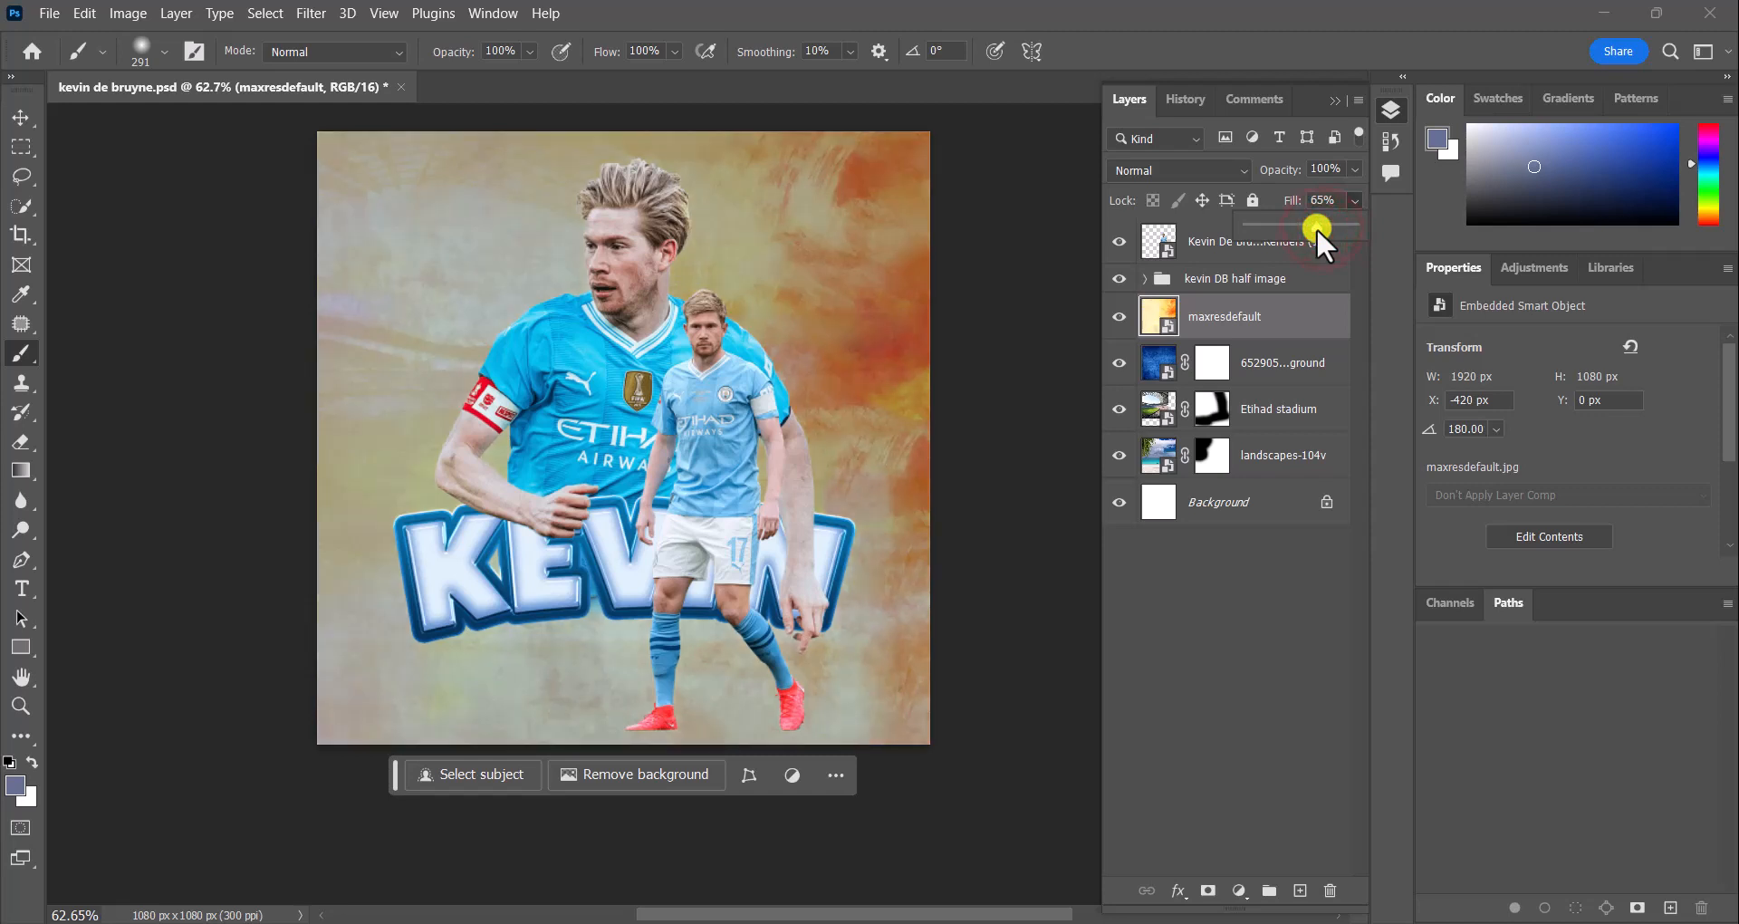
{"action": "left_click_drag", "start_coordinate": [1323, 227], "coordinate": [1325, 192]}
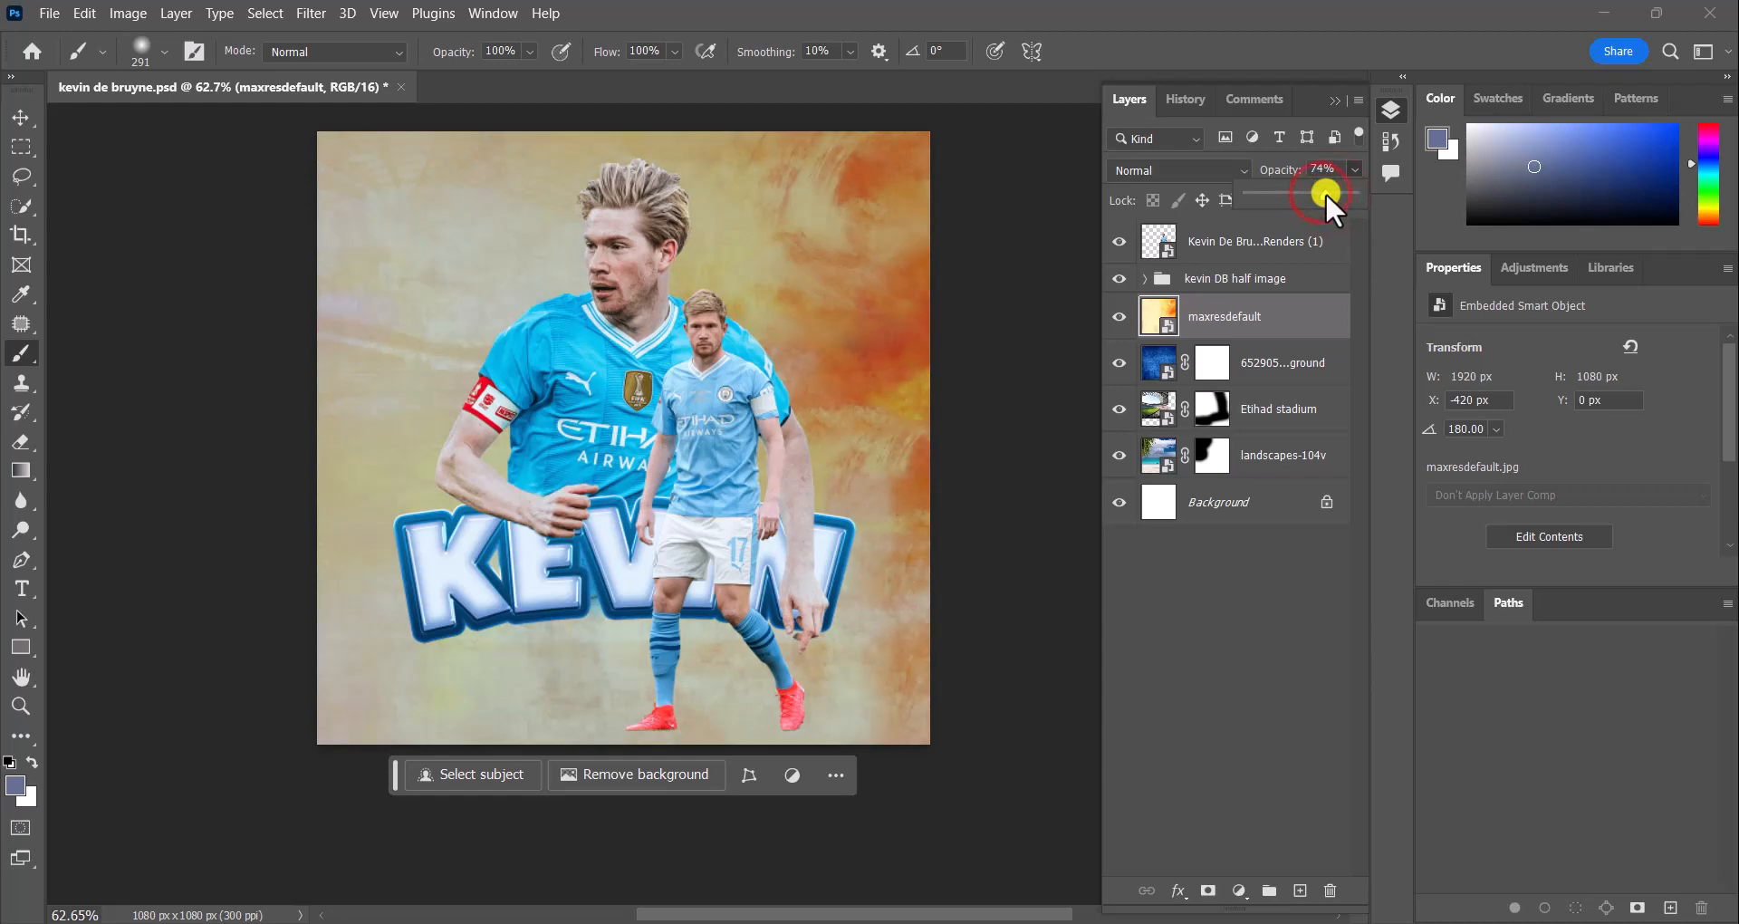
{"action": "left_click", "coordinate": [1225, 621]}
Group the maxresdefault, blue background, Etihad stadium and landscapes-104v layers into a group named bg
{"action": "scroll", "coordinate": [633, 487], "scroll_direction": "up", "scroll_amount": 1}
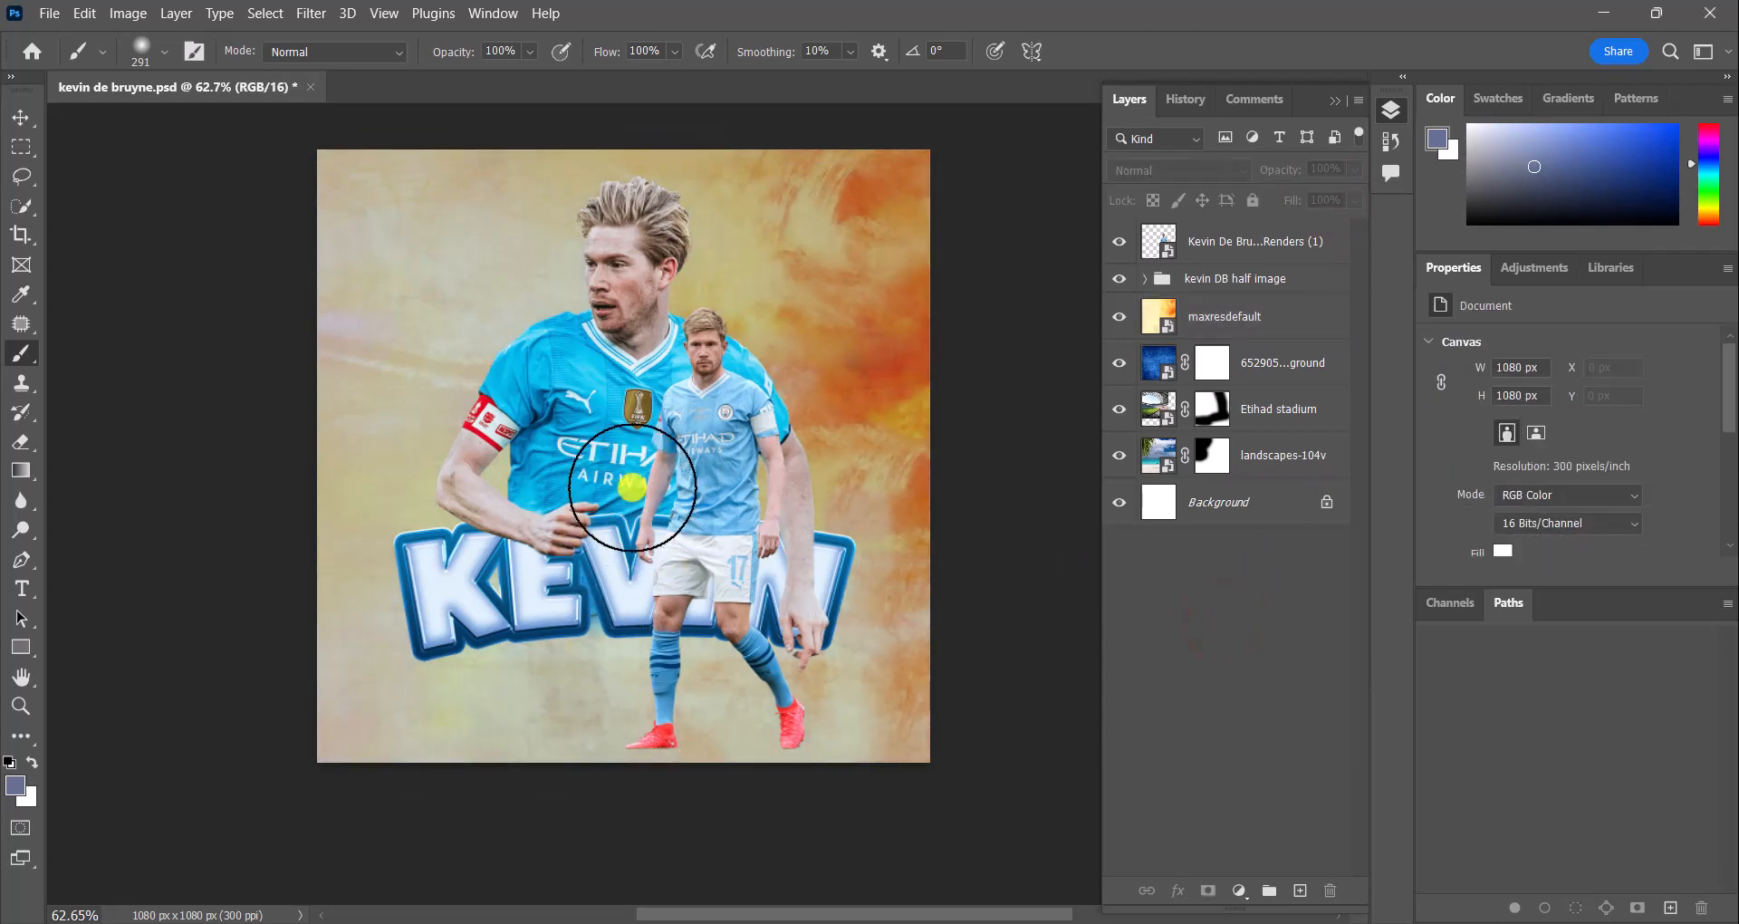
{"action": "scroll", "coordinate": [632, 487], "scroll_direction": "up", "scroll_amount": 1}
{"action": "left_click", "coordinate": [20, 118]}
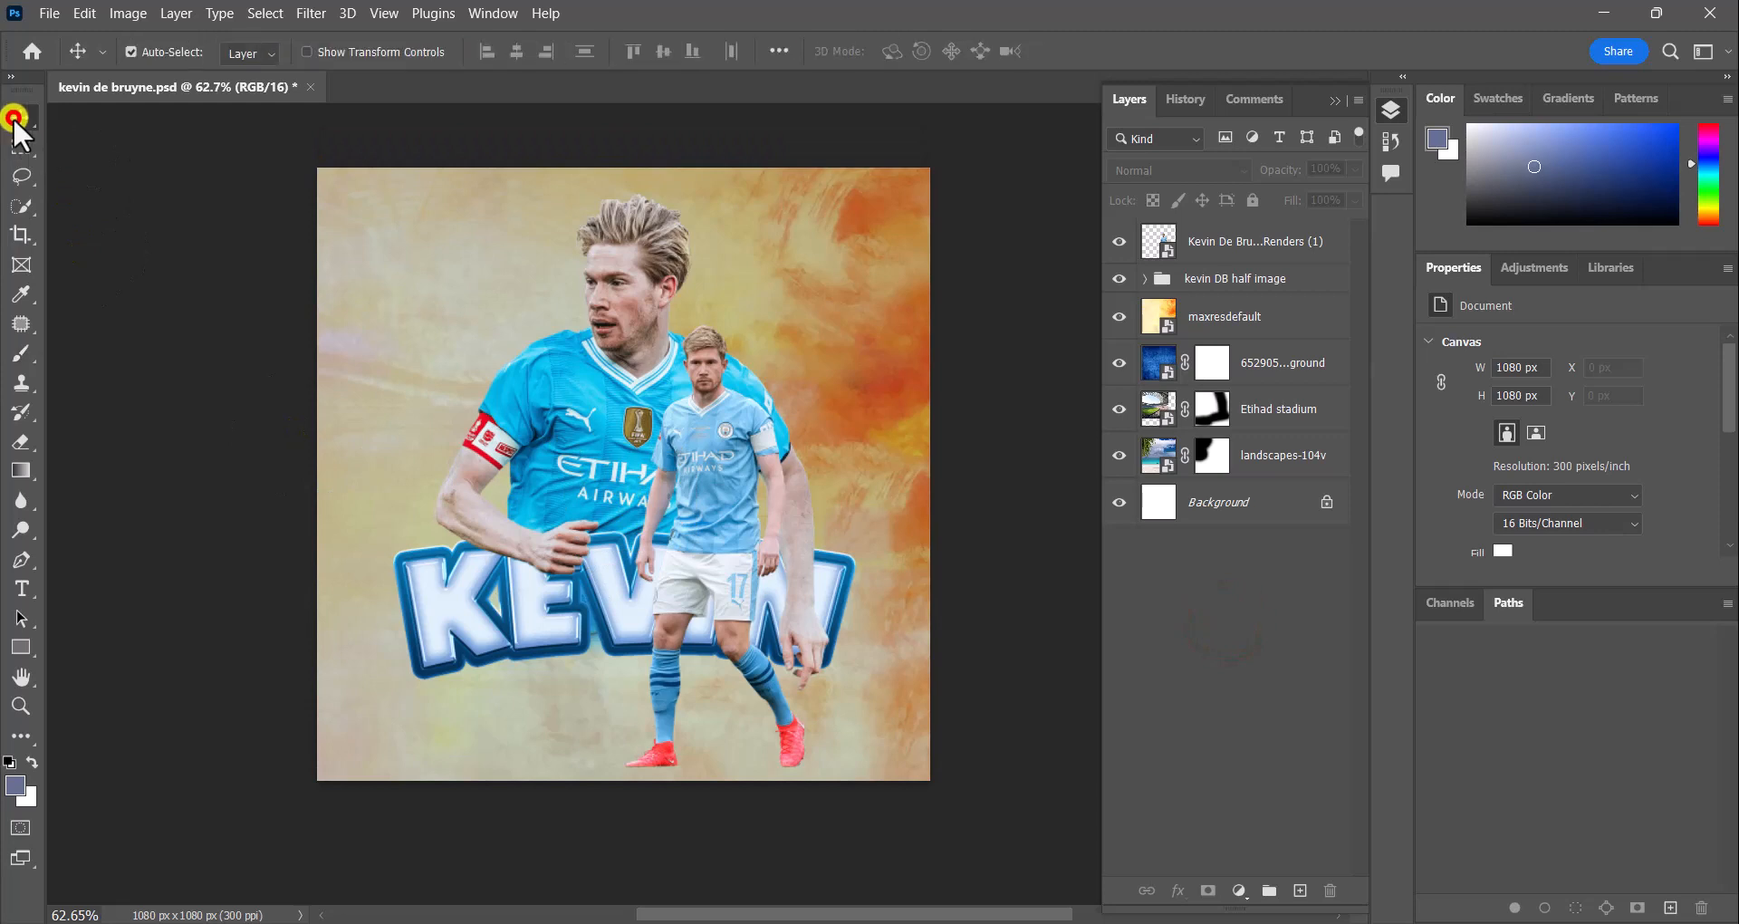
{"action": "left_click", "coordinate": [784, 214]}
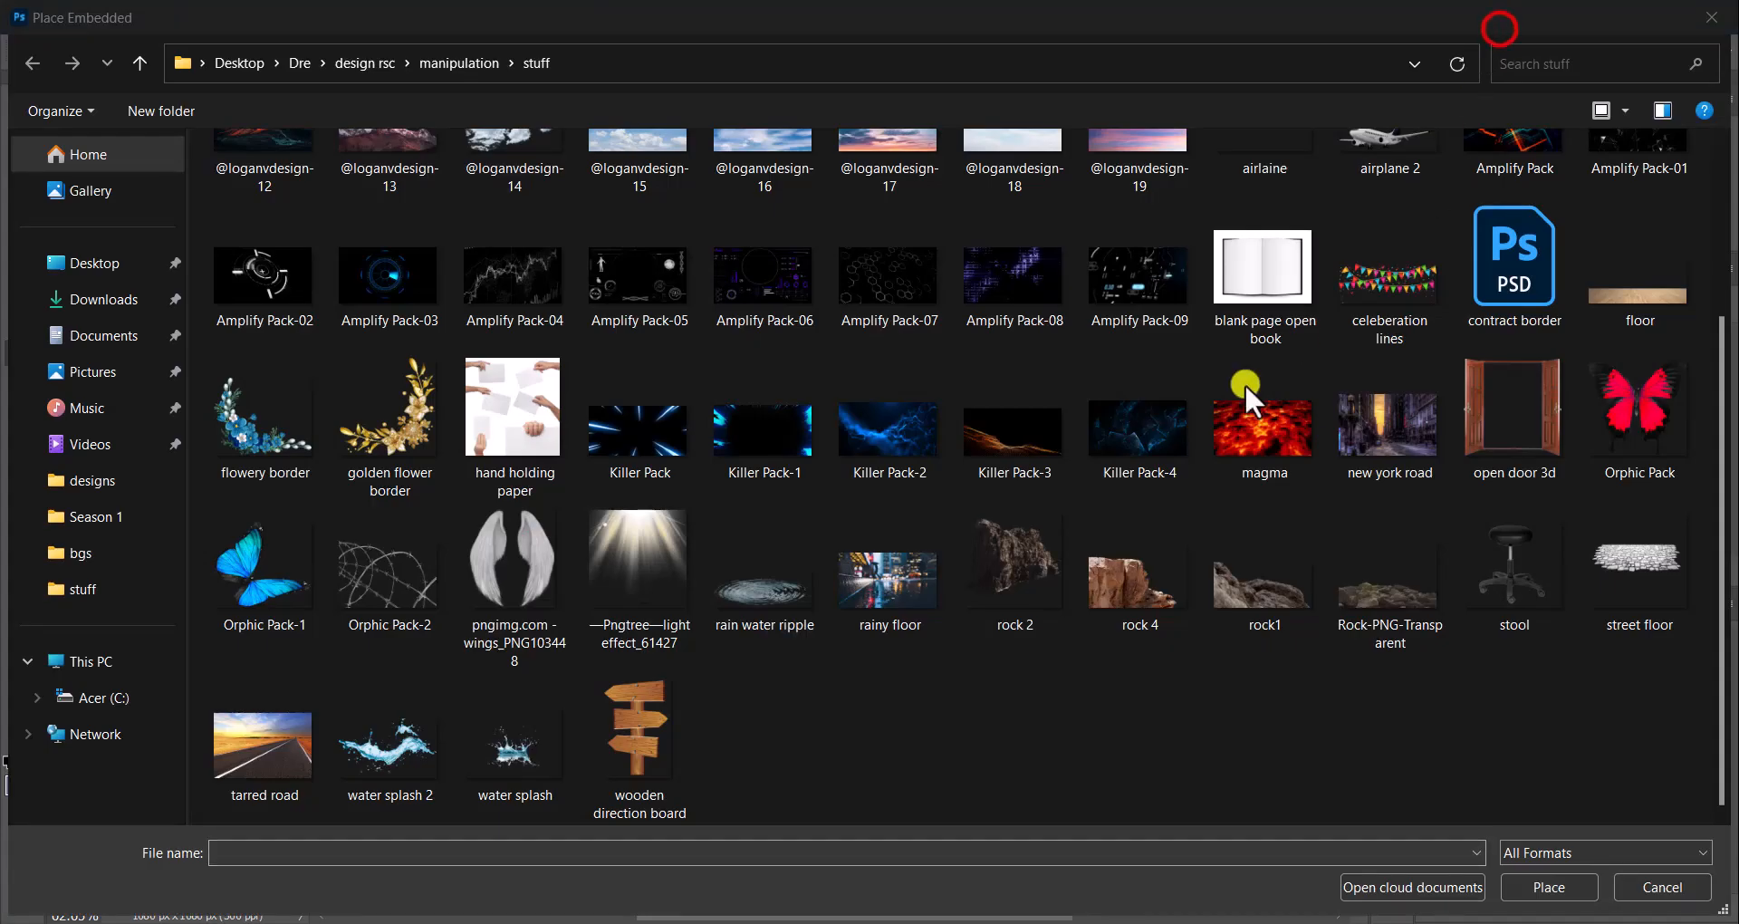
Place the rainy floor image above the bg group and scale it to 32% so it covers the full canvas
{"action": "left_click", "coordinate": [901, 585]}
{"action": "left_click", "coordinate": [1575, 900]}
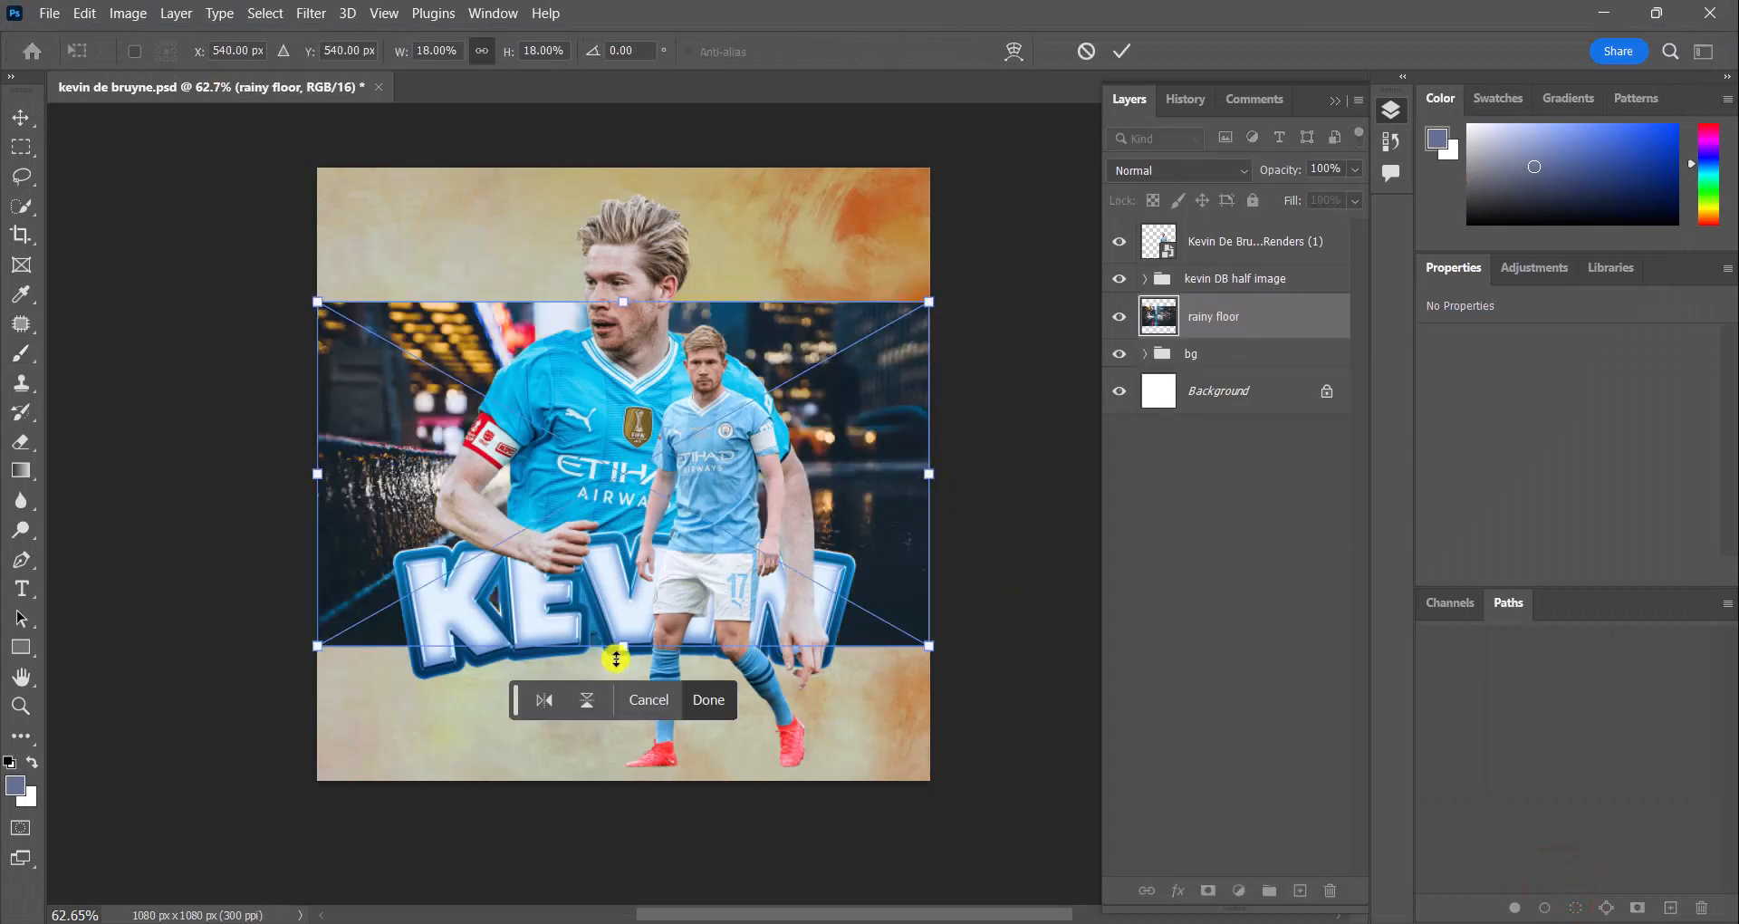
{"action": "left_click_drag", "start_coordinate": [616, 659], "coordinate": [623, 794]}
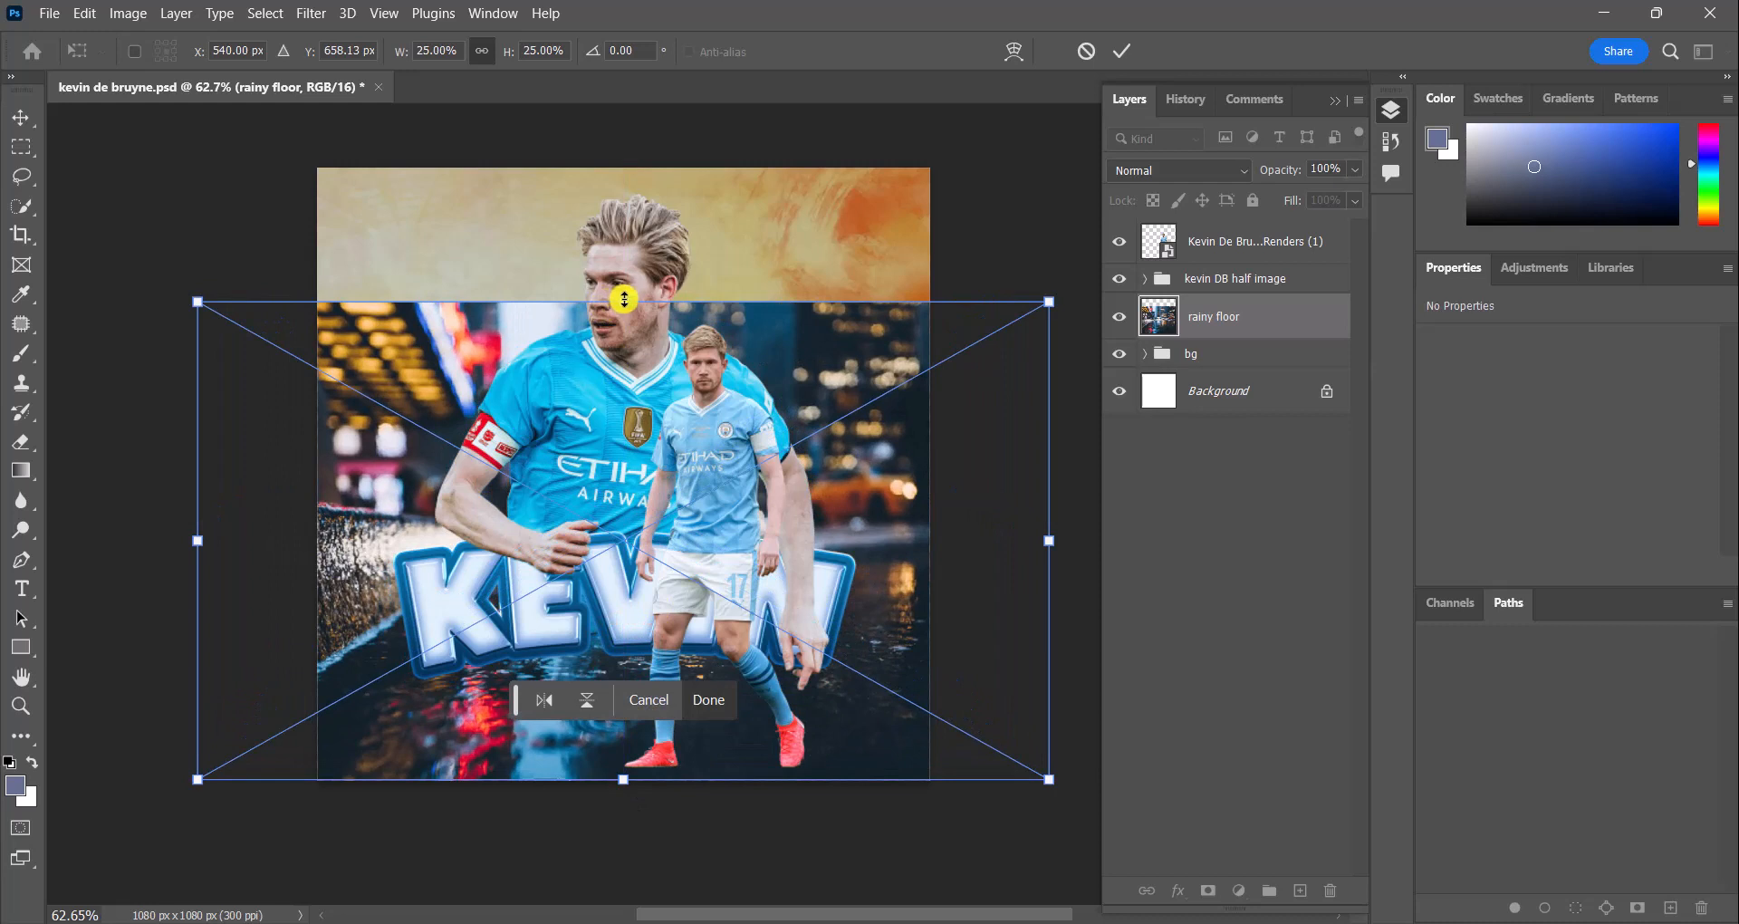
{"action": "left_click_drag", "start_coordinate": [624, 299], "coordinate": [625, 163]}
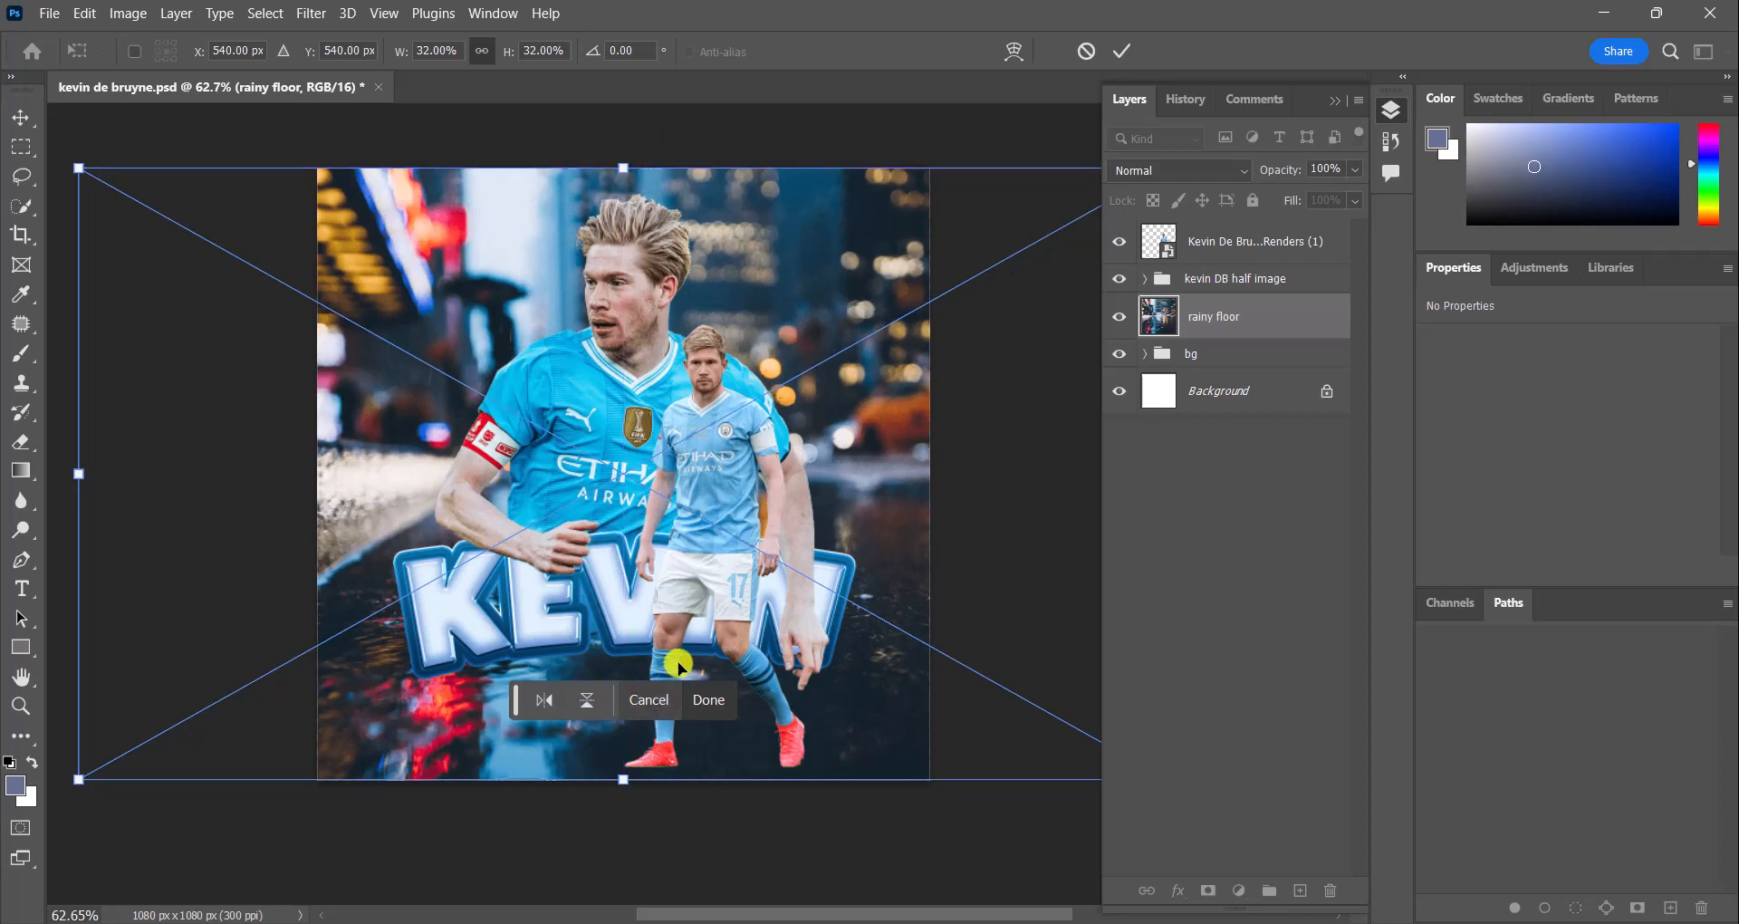
{"action": "left_click", "coordinate": [708, 708]}
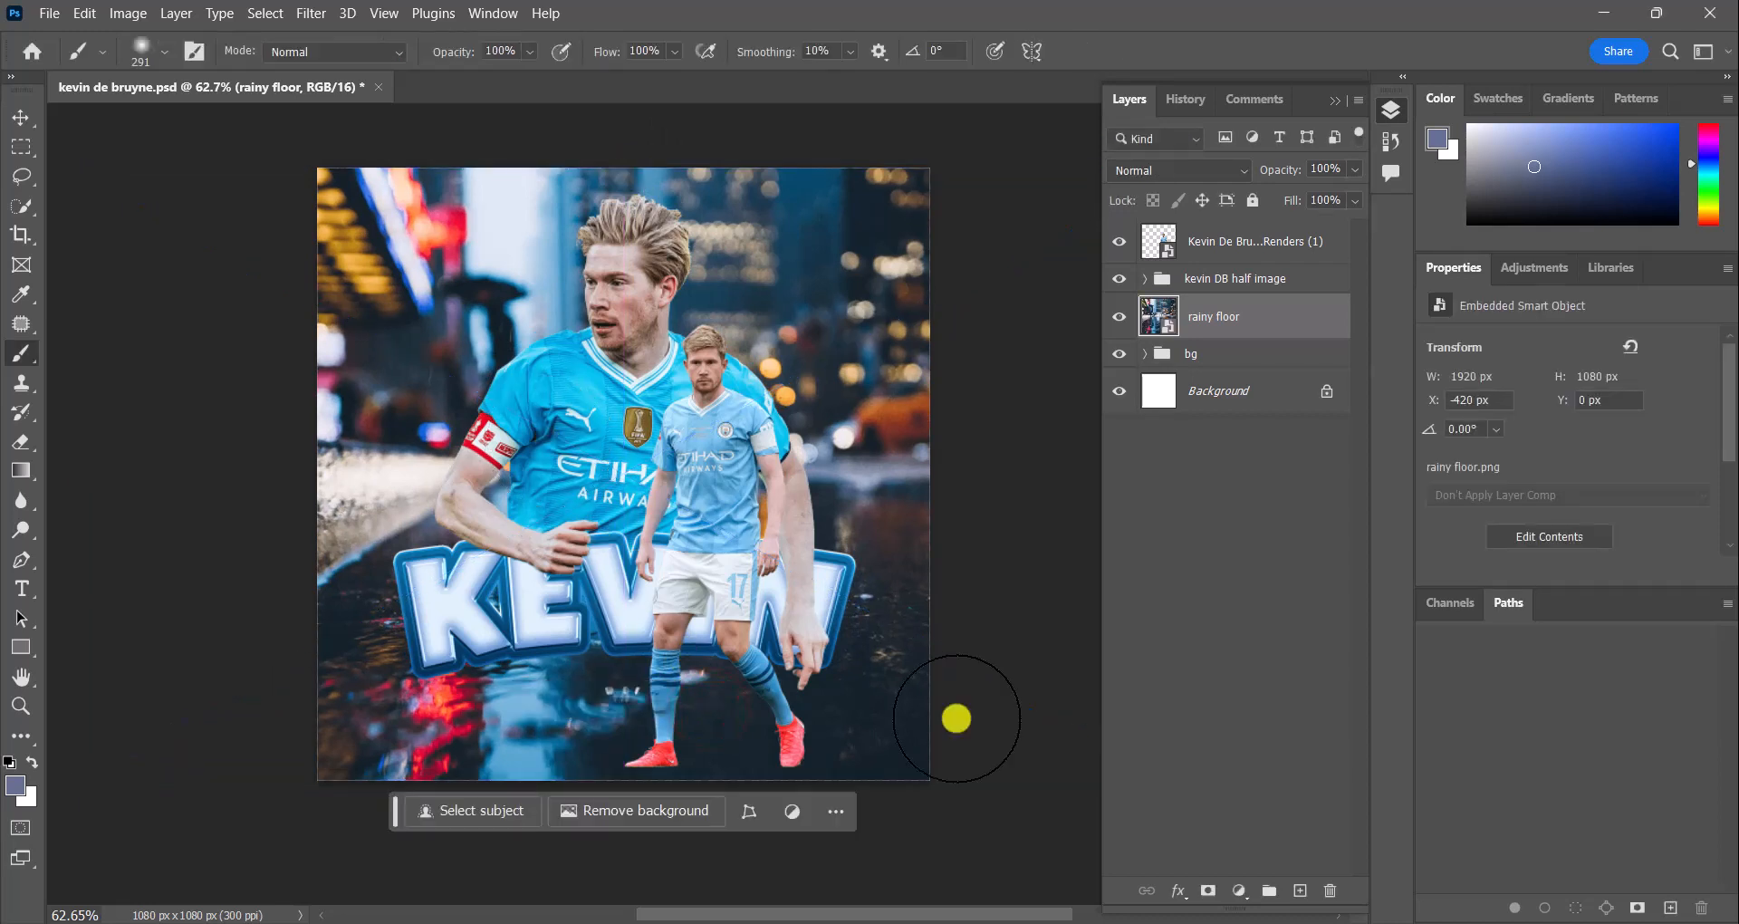
Mask the rainy floor layer with a 291 px soft black brush, leaving only a faded strip of wet ground around the player's feet
{"action": "left_click", "coordinate": [1208, 890]}
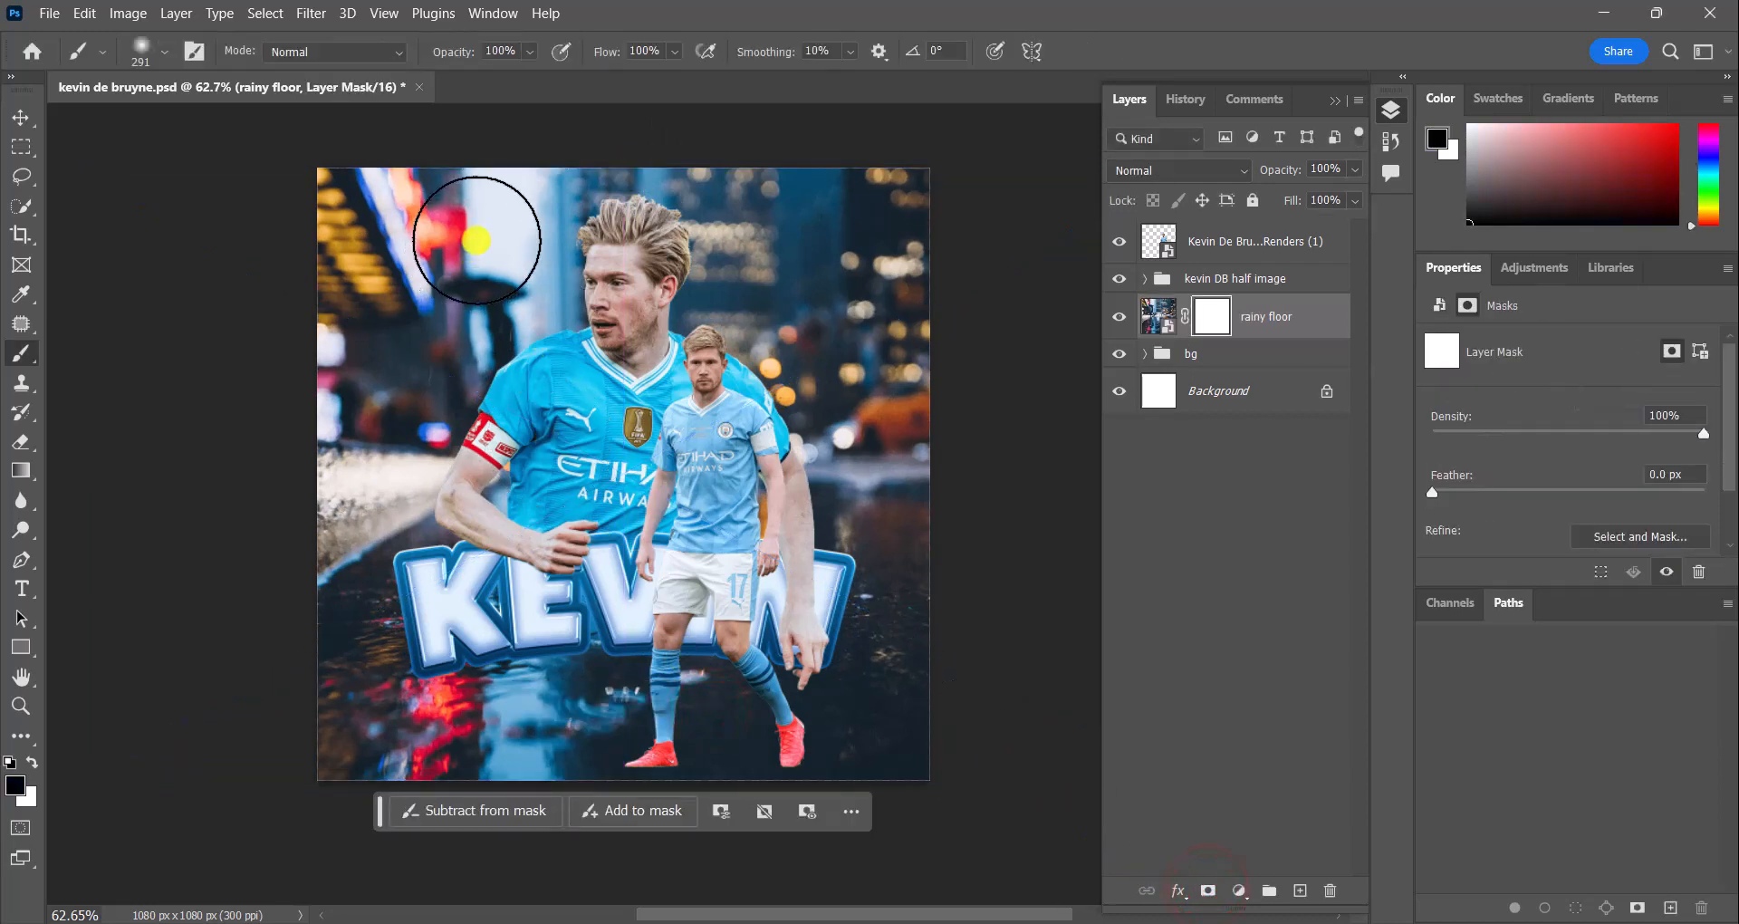
{"action": "mouse_move", "coordinate": [476, 240]}
{"action": "left_mouse_down"}
{"action": "mouse_move", "coordinate": [361, 217]}
{"action": "mouse_move", "coordinate": [653, 202]}
{"action": "mouse_move", "coordinate": [330, 214]}
{"action": "mouse_move", "coordinate": [417, 273]}
{"action": "mouse_move", "coordinate": [772, 284]}
{"action": "mouse_move", "coordinate": [738, 347]}
{"action": "mouse_move", "coordinate": [366, 347]}
{"action": "mouse_move", "coordinate": [833, 185]}
{"action": "mouse_move", "coordinate": [822, 322]}
{"action": "mouse_move", "coordinate": [905, 327]}
{"action": "mouse_move", "coordinate": [909, 436]}
{"action": "mouse_move", "coordinate": [509, 409]}
{"action": "mouse_move", "coordinate": [233, 501]}
{"action": "mouse_move", "coordinate": [964, 460]}
{"action": "mouse_move", "coordinate": [965, 477]}
{"action": "mouse_move", "coordinate": [881, 536]}
{"action": "mouse_move", "coordinate": [643, 560]}
{"action": "mouse_move", "coordinate": [242, 555]}
{"action": "mouse_move", "coordinate": [248, 535]}
{"action": "mouse_move", "coordinate": [312, 634]}
{"action": "mouse_move", "coordinate": [282, 637]}
{"action": "mouse_move", "coordinate": [994, 613]}
{"action": "left_mouse_up"}
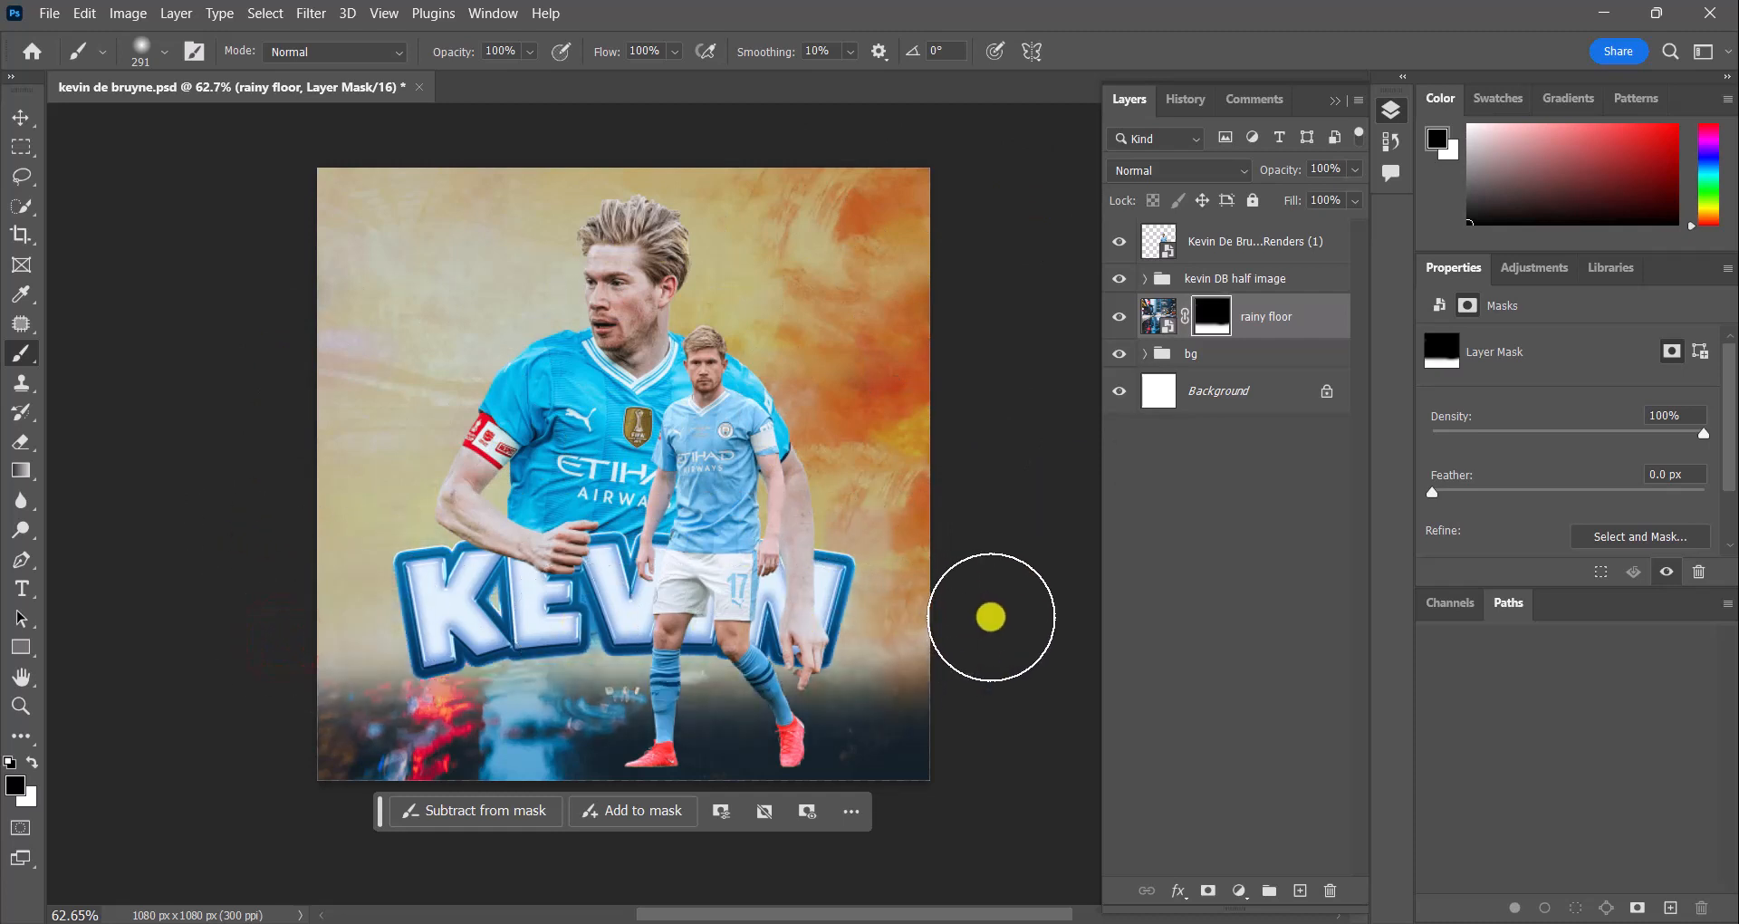
{"action": "left_click_drag", "start_coordinate": [880, 626], "coordinate": [627, 624]}
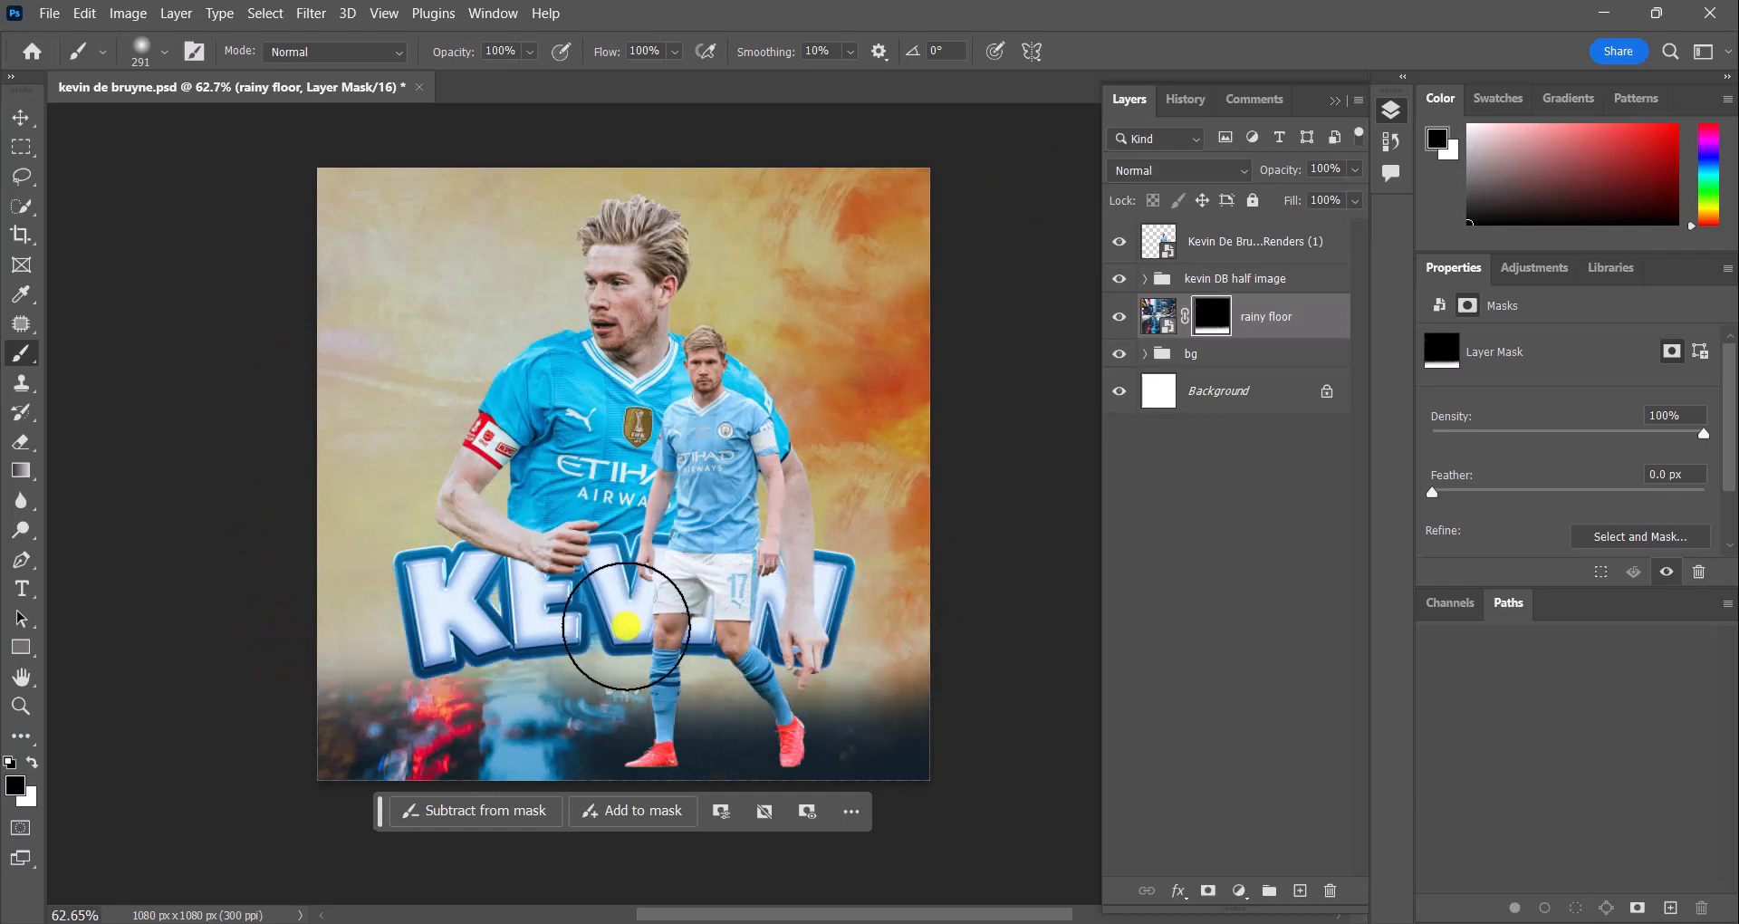
{"action": "key", "text": "ctrl+z"}
{"action": "left_click_drag", "start_coordinate": [908, 598], "coordinate": [367, 599]}
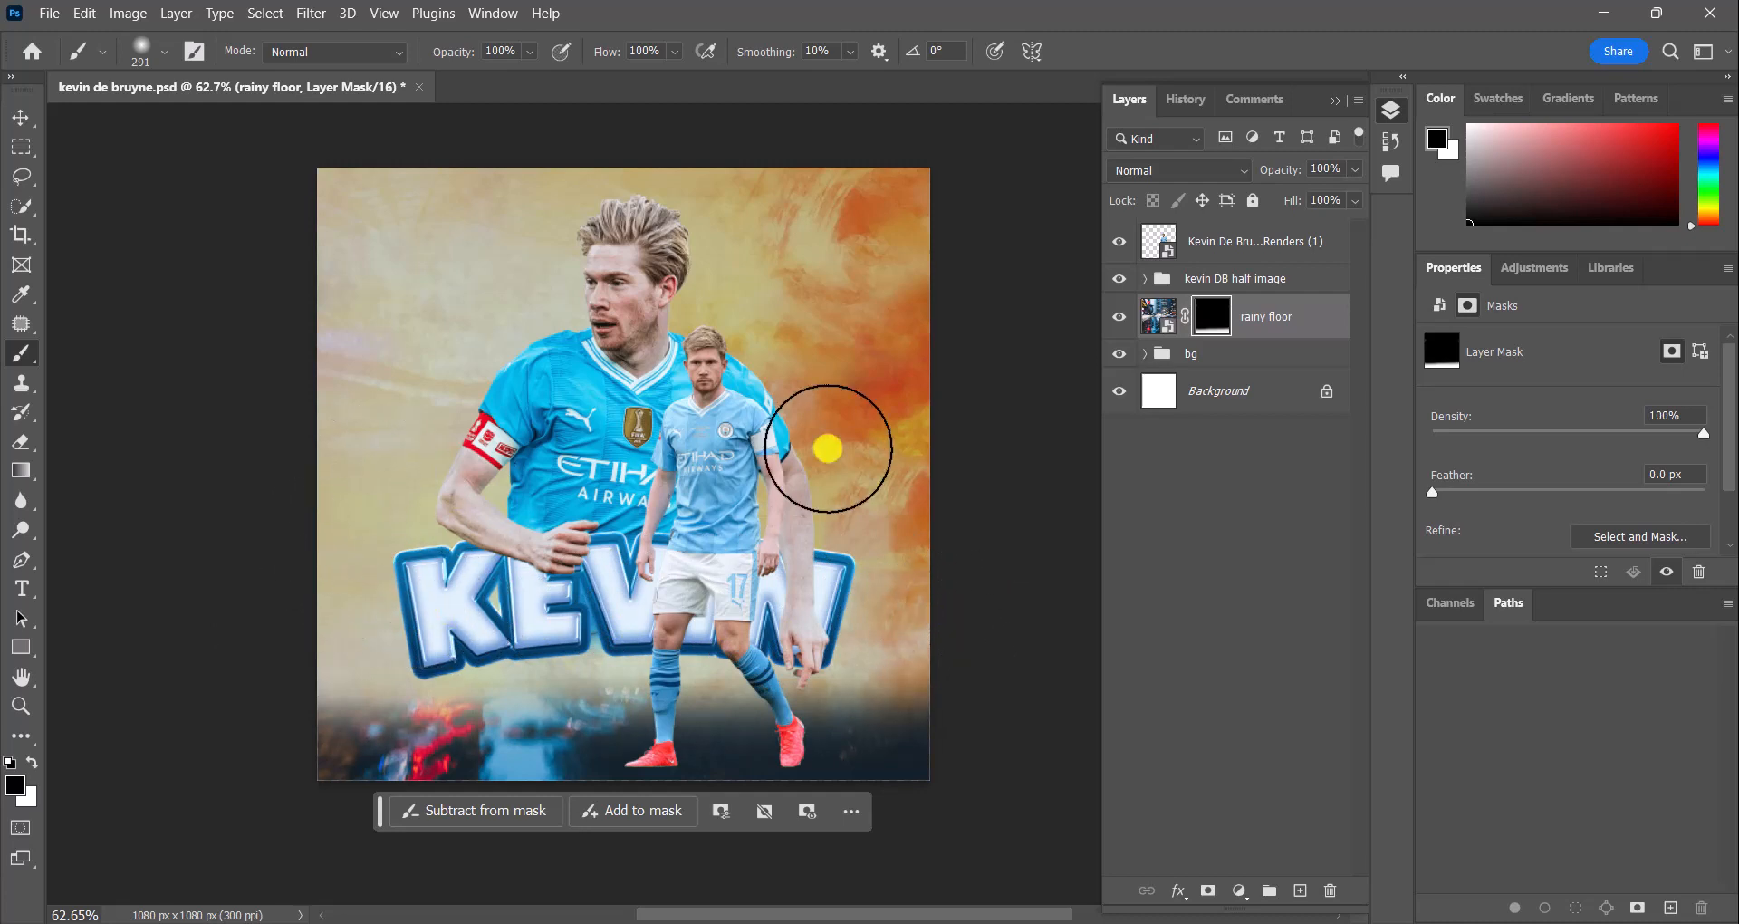
{"action": "key", "text": "v"}
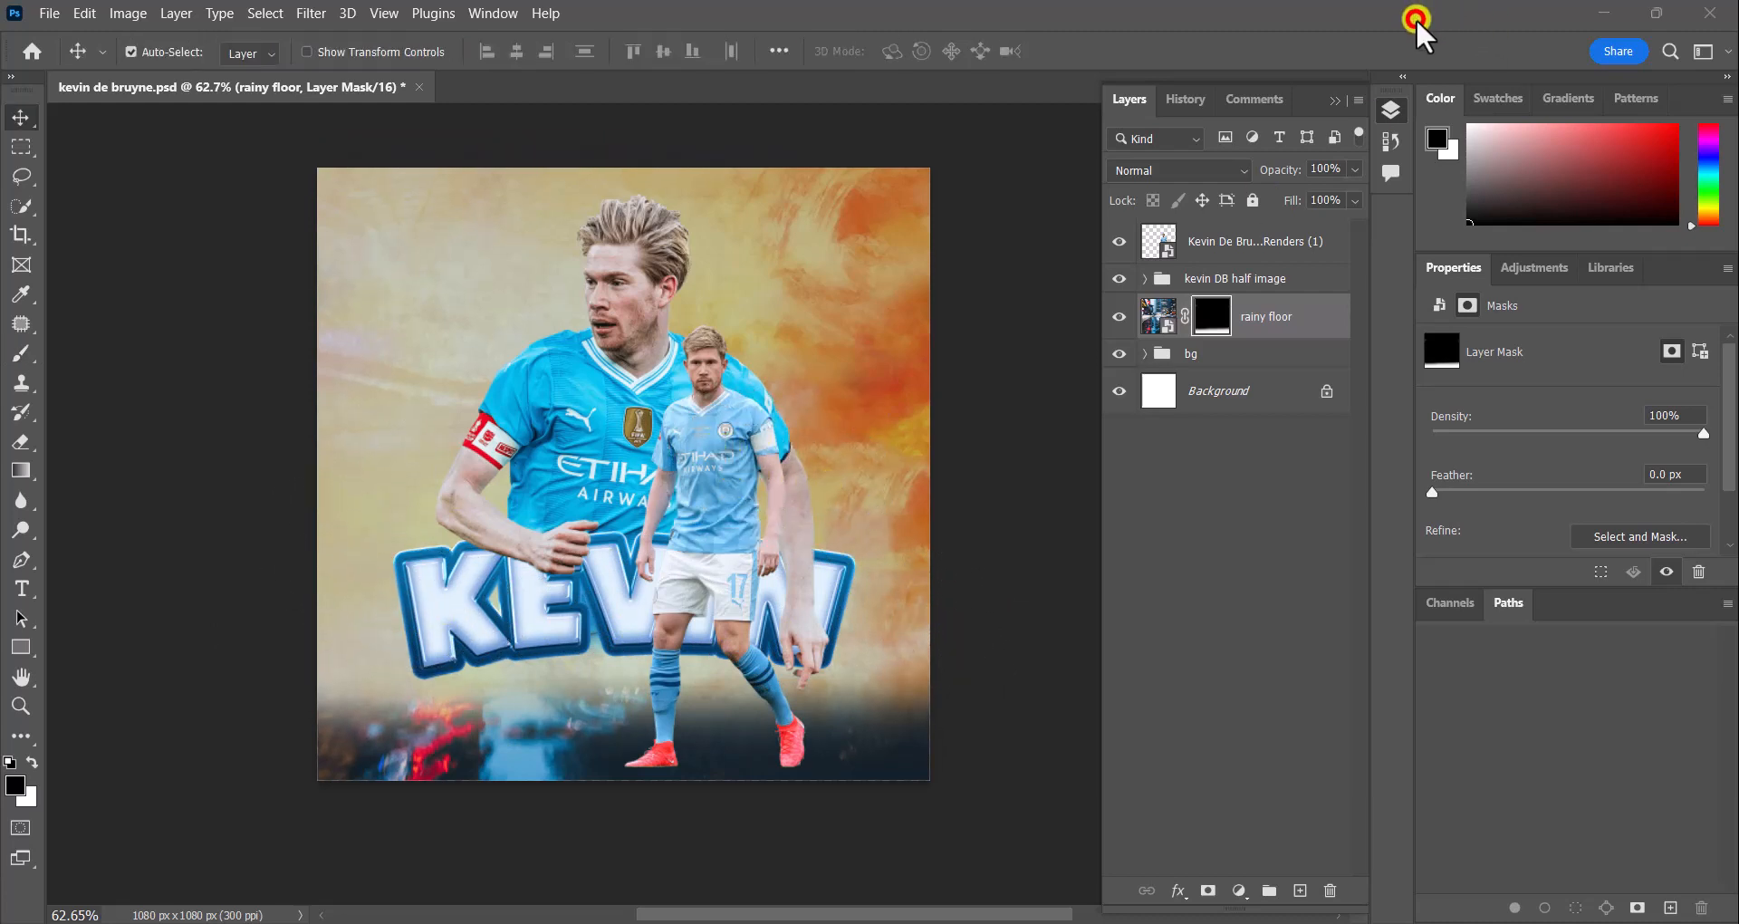
Add a Gradient Map adjustment above the rainy floor layer and clip it to that layer
{"action": "left_click", "coordinate": [1271, 317]}
{"action": "left_click", "coordinate": [1239, 890]}
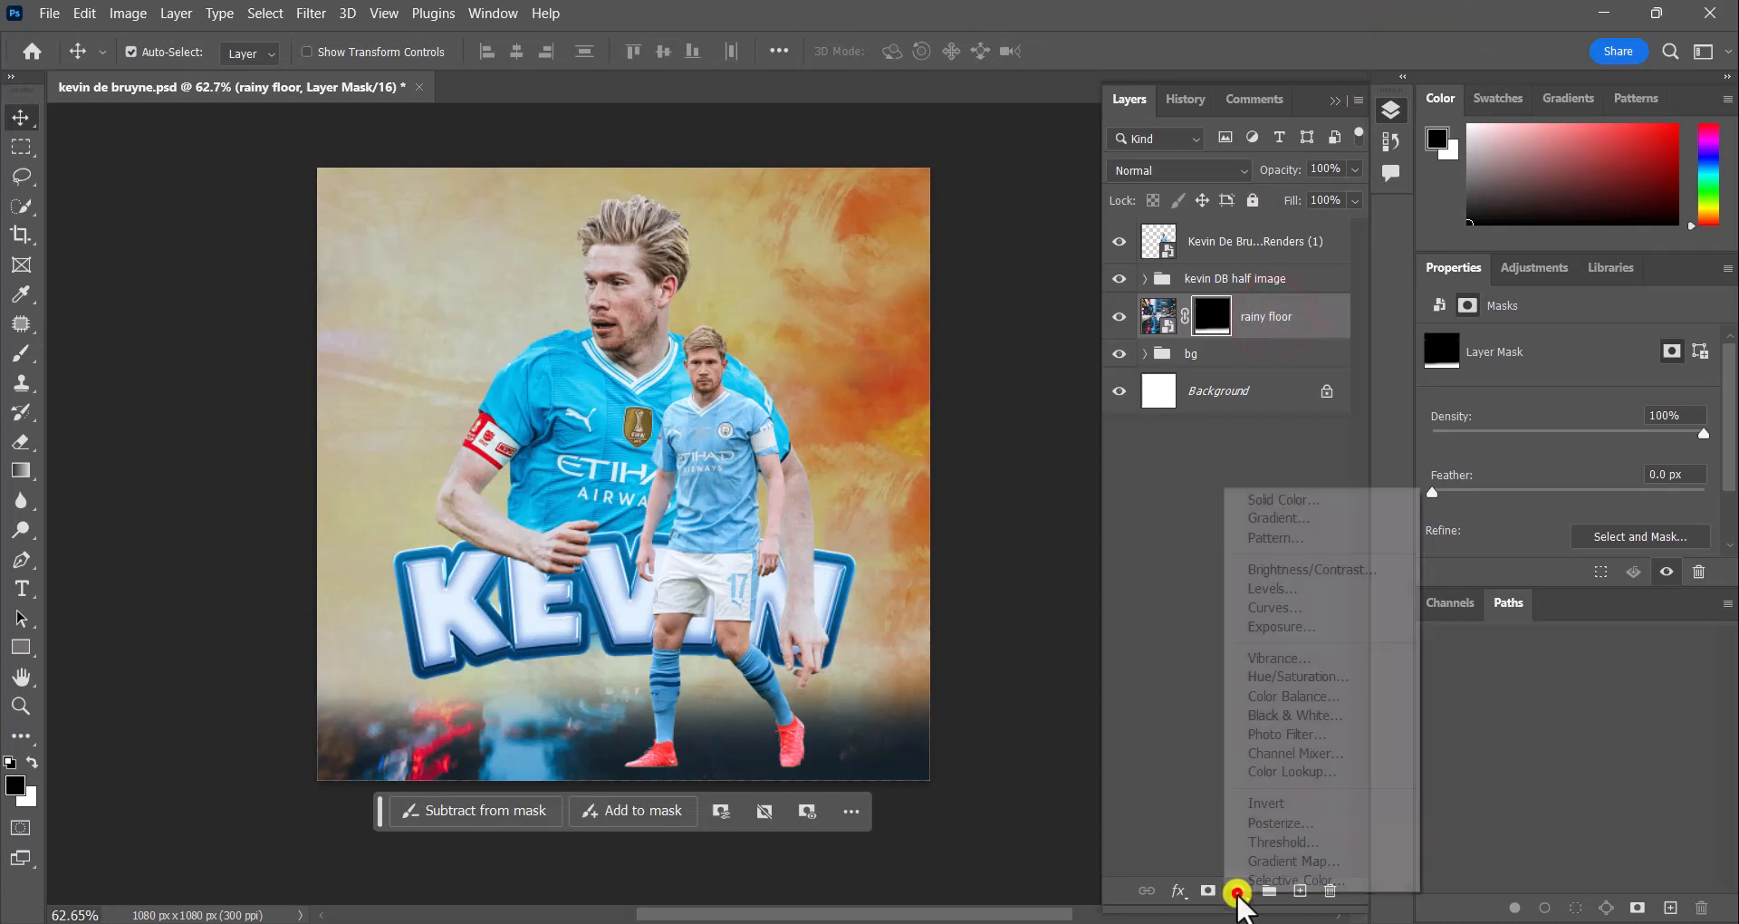
{"action": "left_click", "coordinate": [1265, 862]}
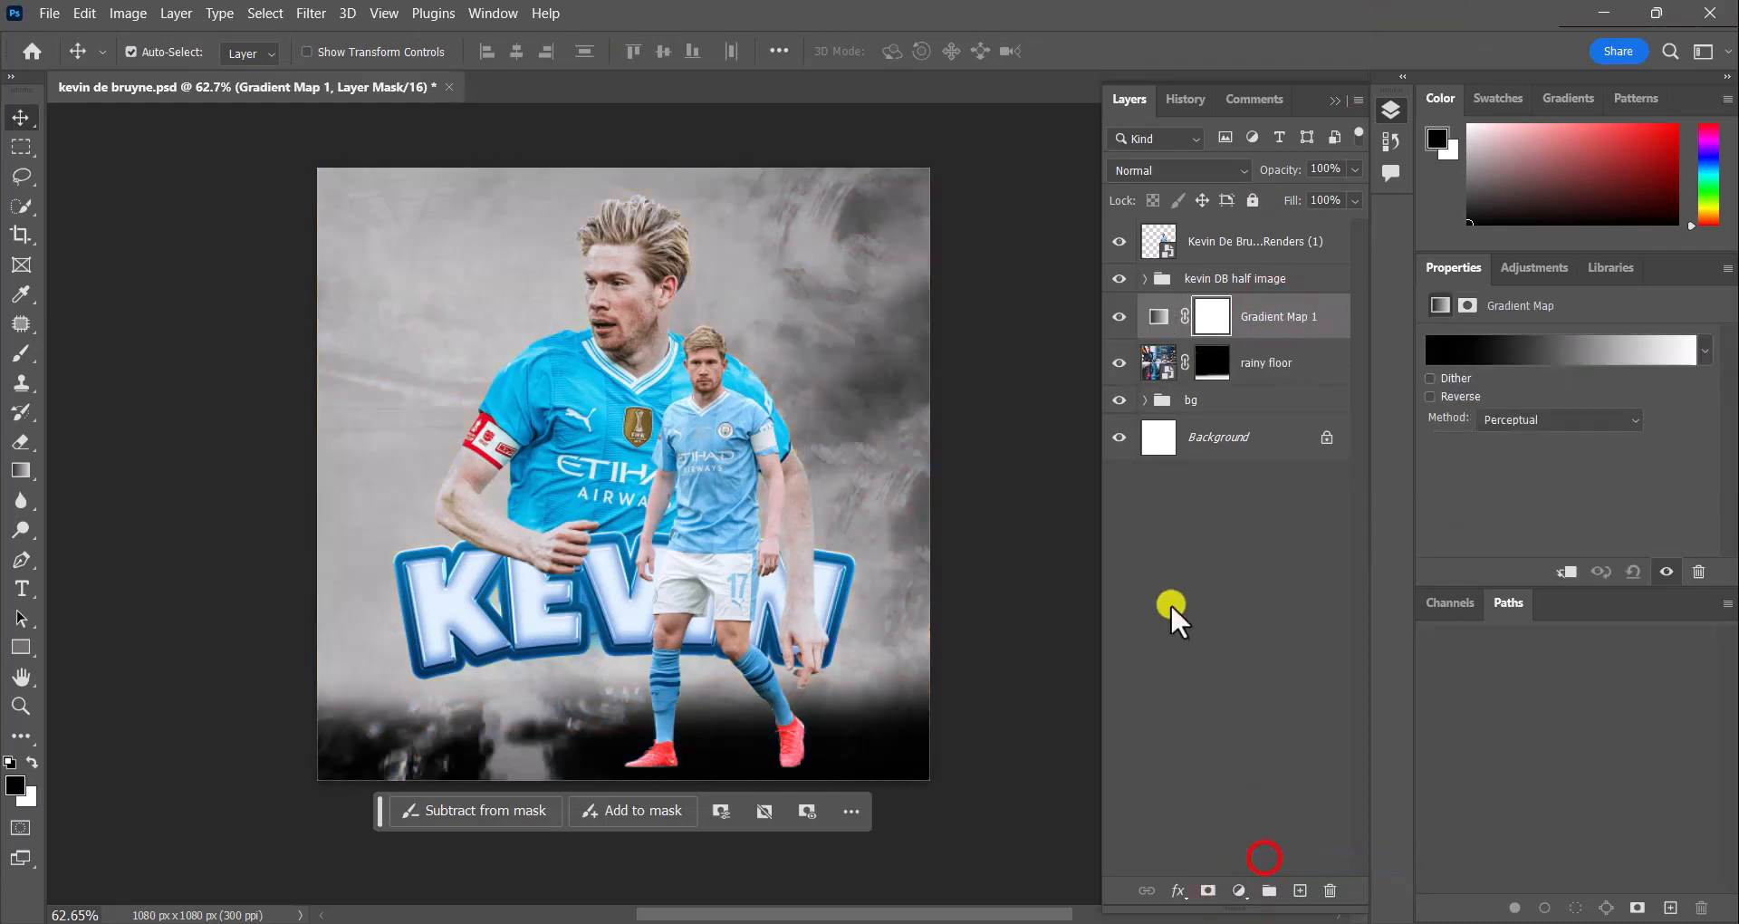
{"action": "left_click", "coordinate": [1566, 574]}
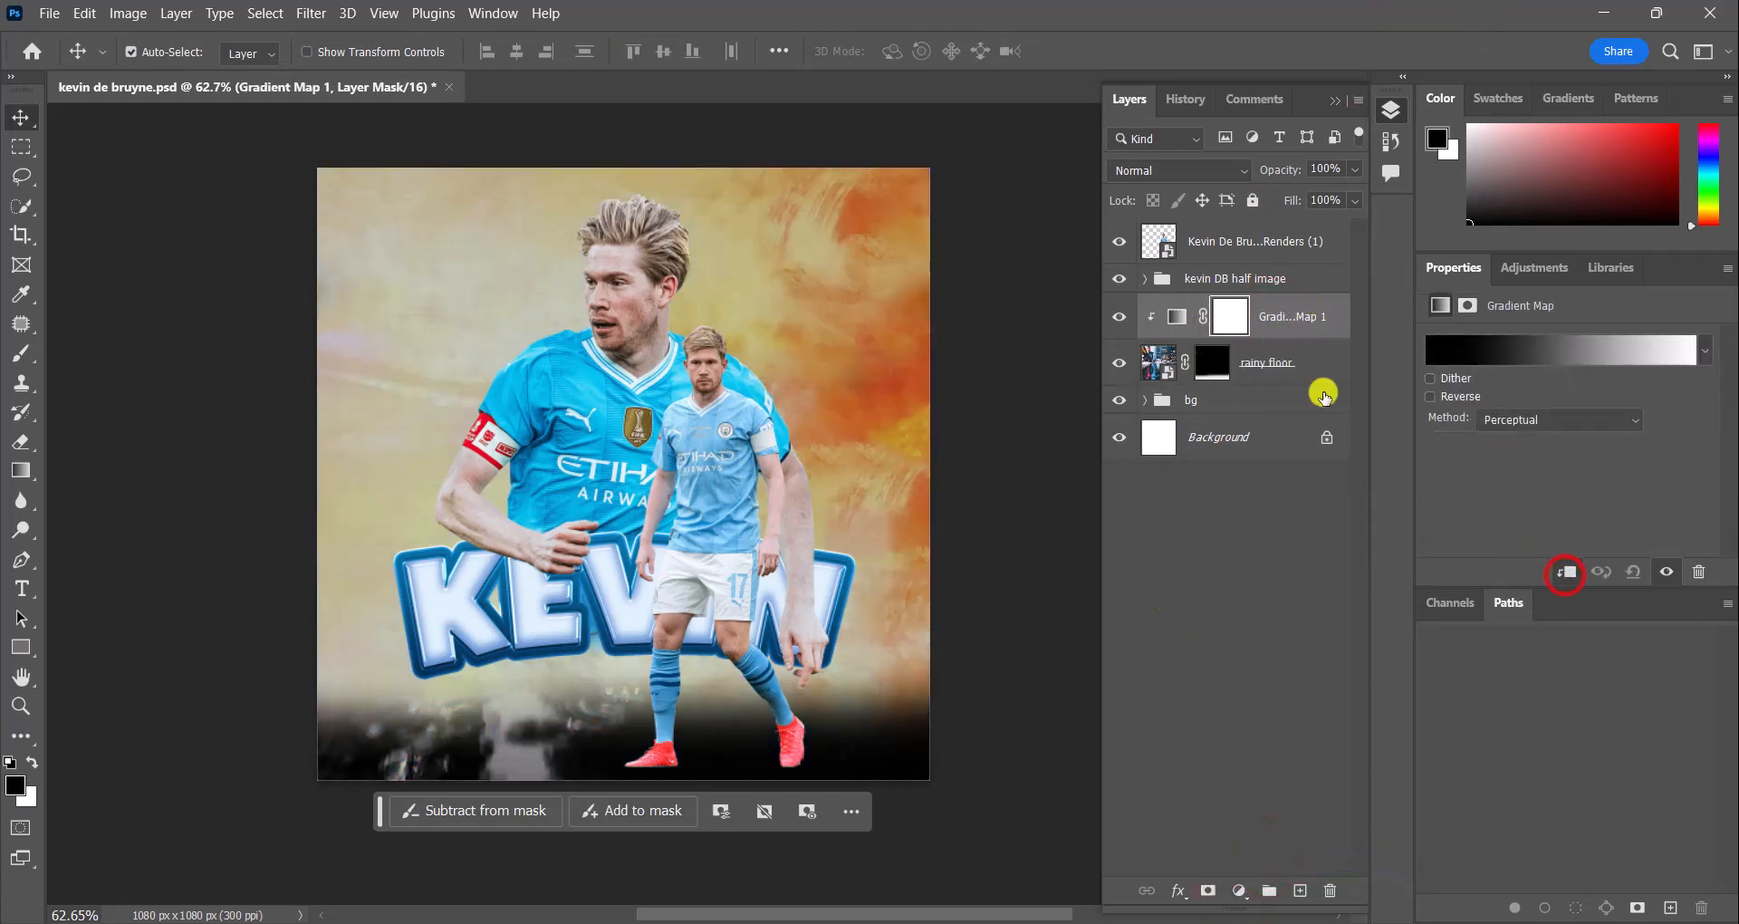
Switch the Gradient Map's gradient to the Noise type with 18% roughness and added transparency
{"action": "left_click", "coordinate": [1484, 350]}
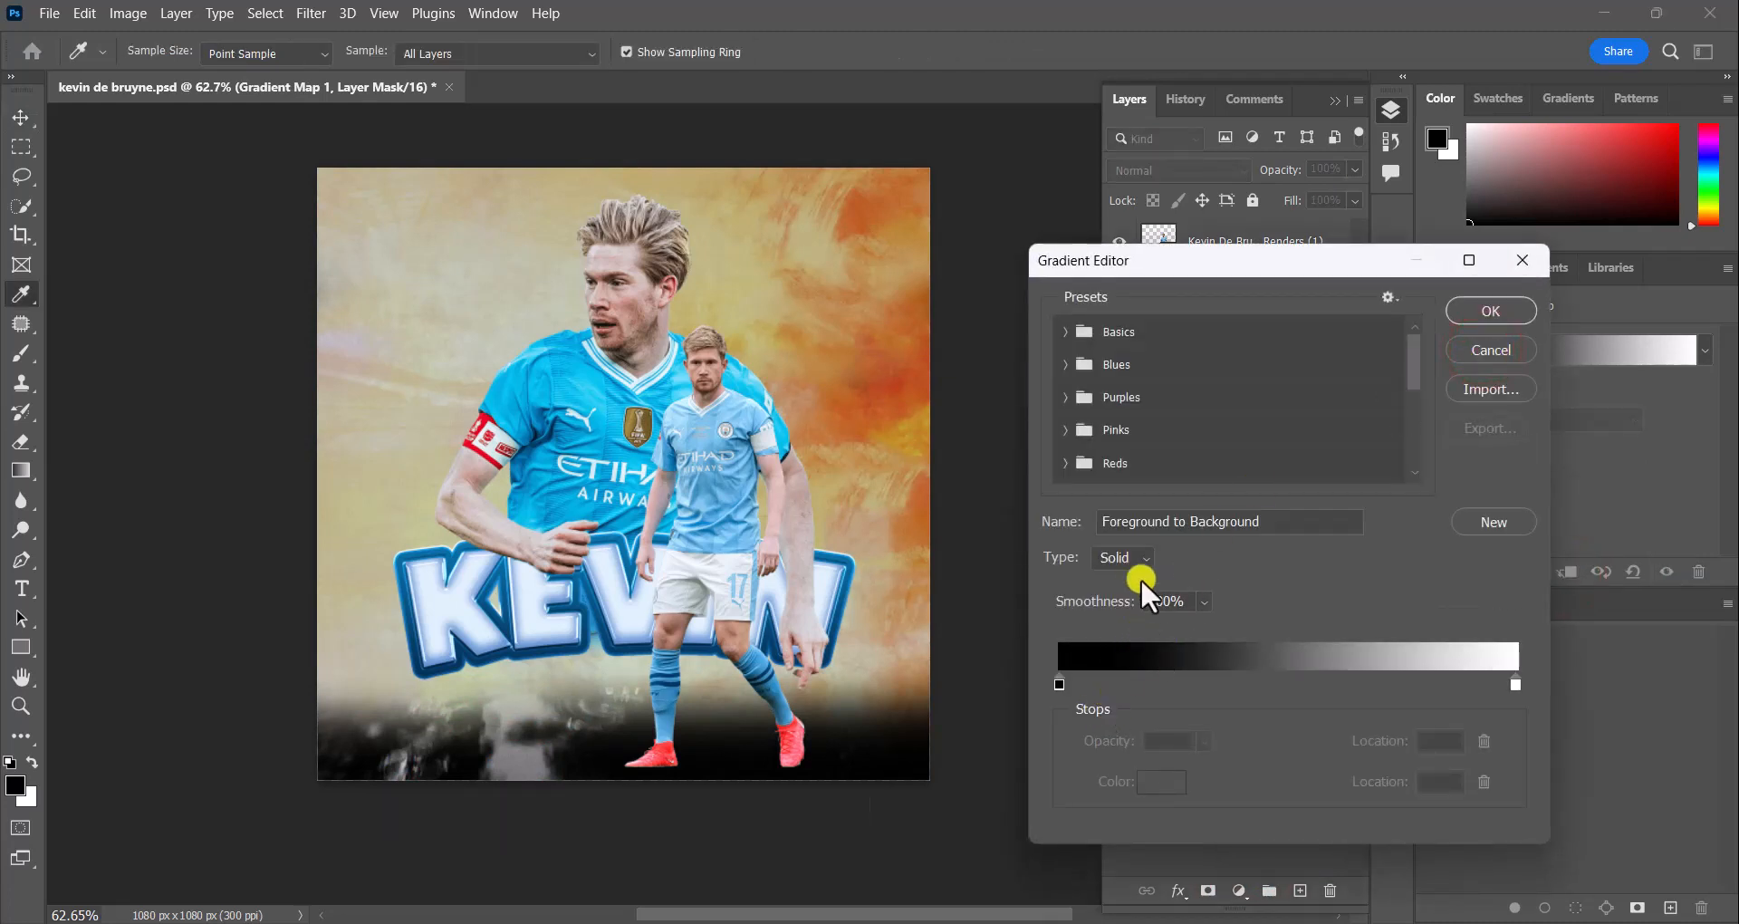
{"action": "left_click", "coordinate": [1129, 555]}
{"action": "left_click", "coordinate": [1120, 594]}
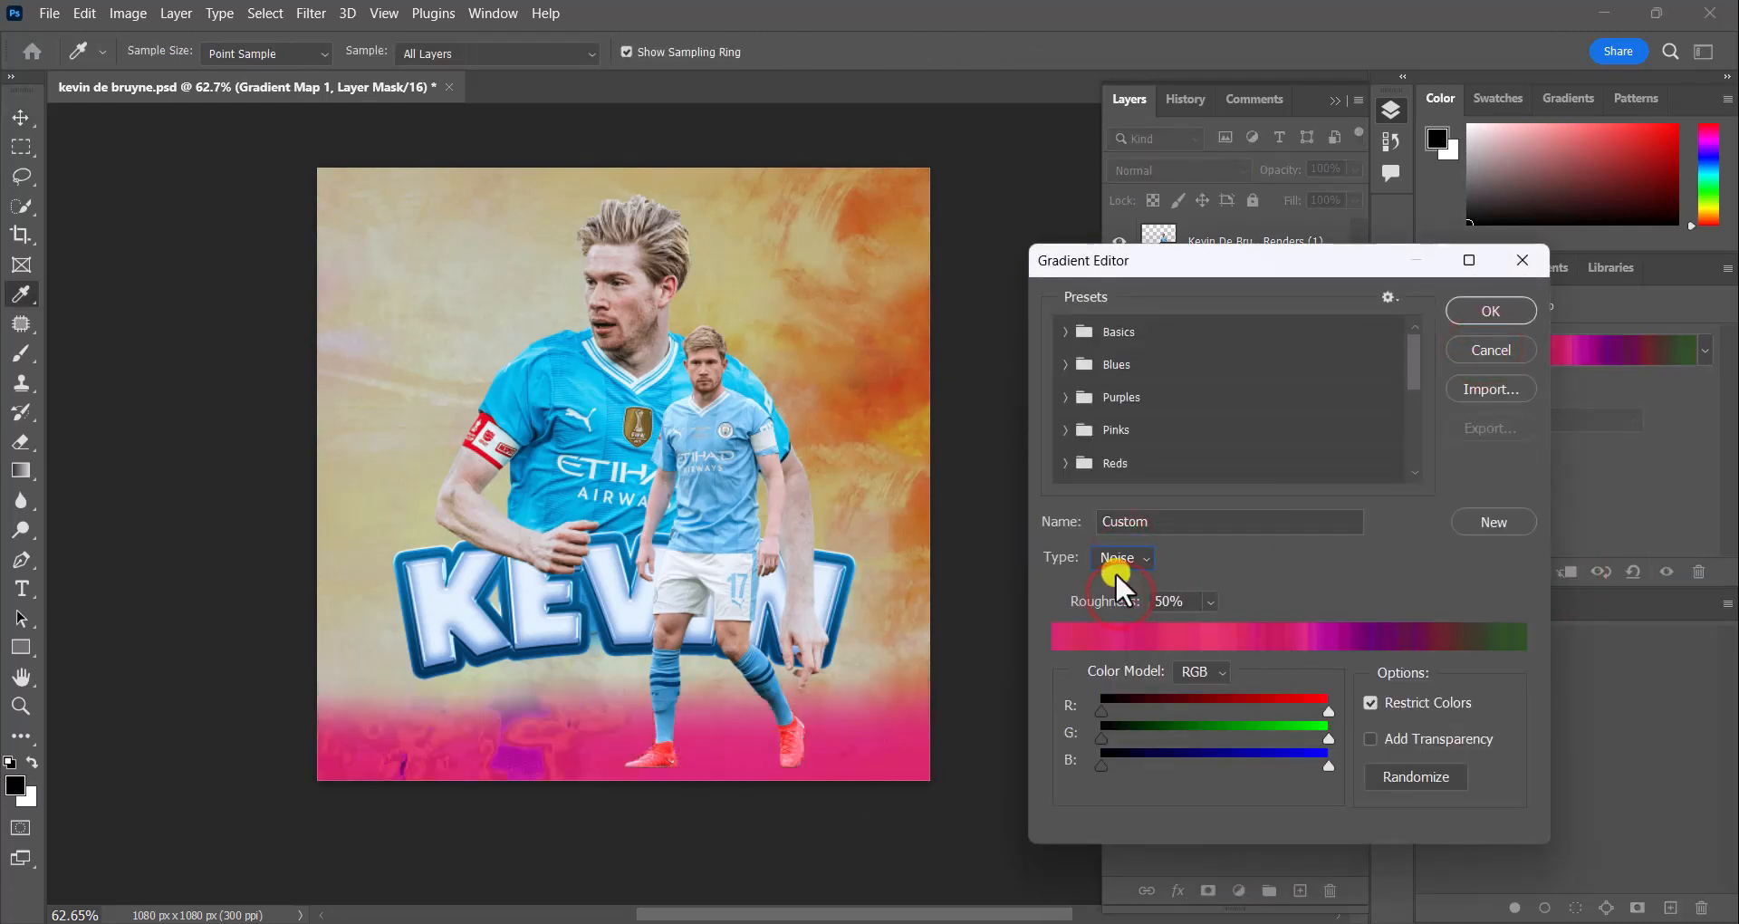
{"action": "left_click_drag", "start_coordinate": [1206, 600], "coordinate": [1185, 632]}
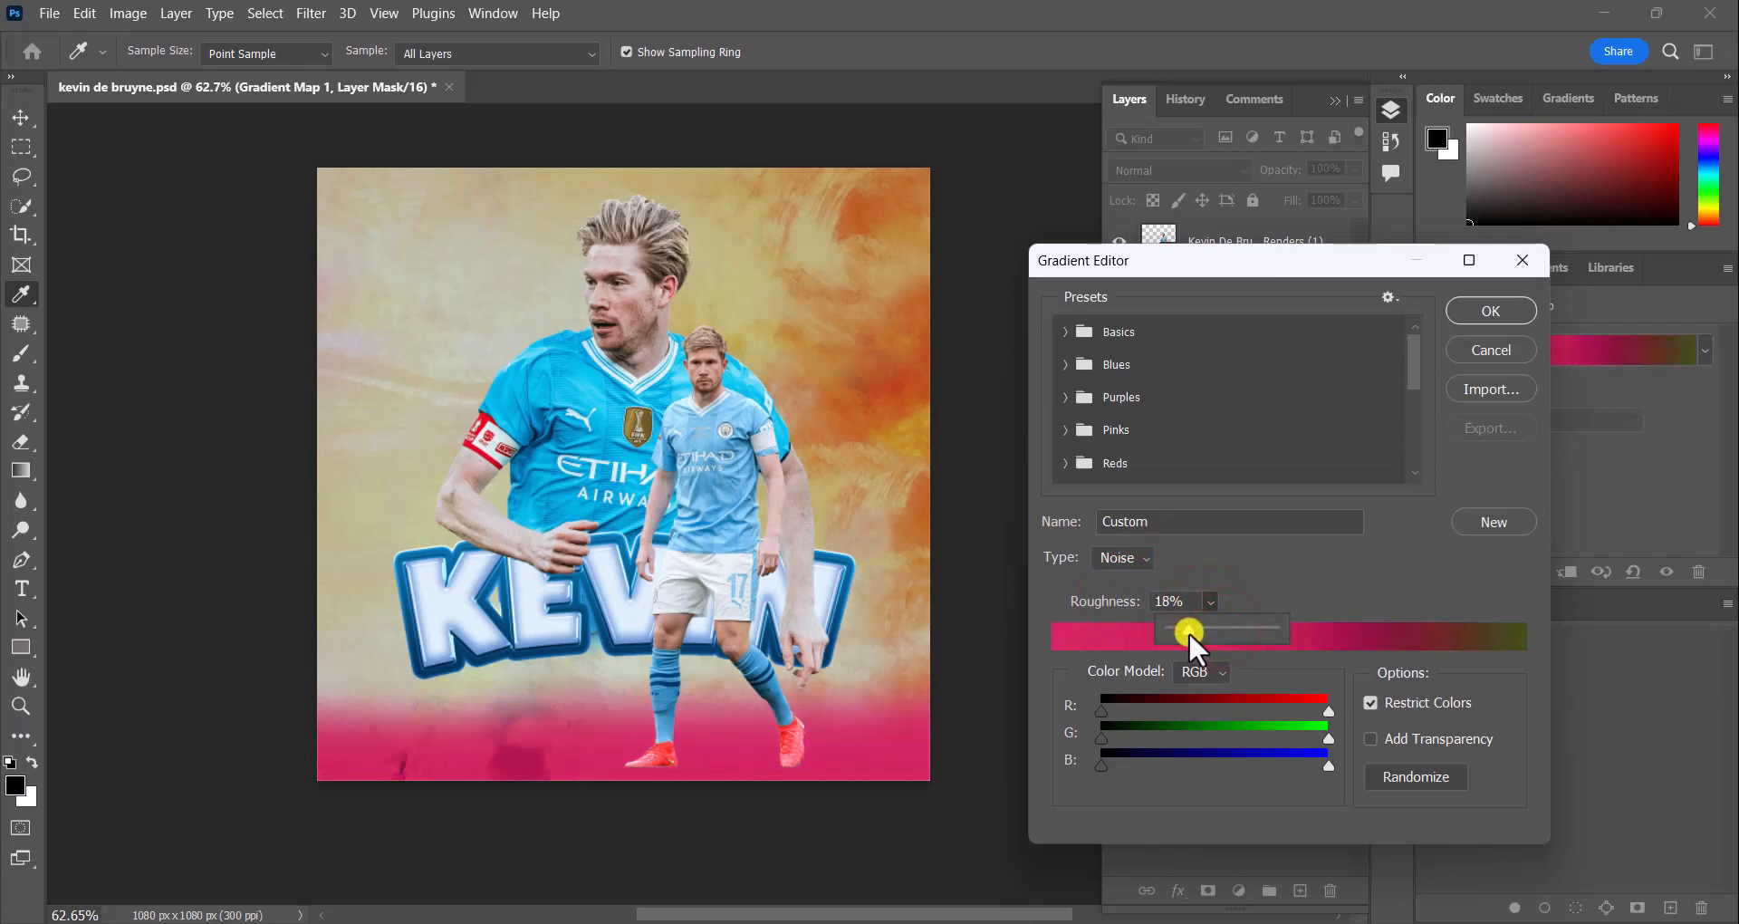
{"action": "left_click", "coordinate": [1328, 579]}
{"action": "left_click", "coordinate": [1368, 736]}
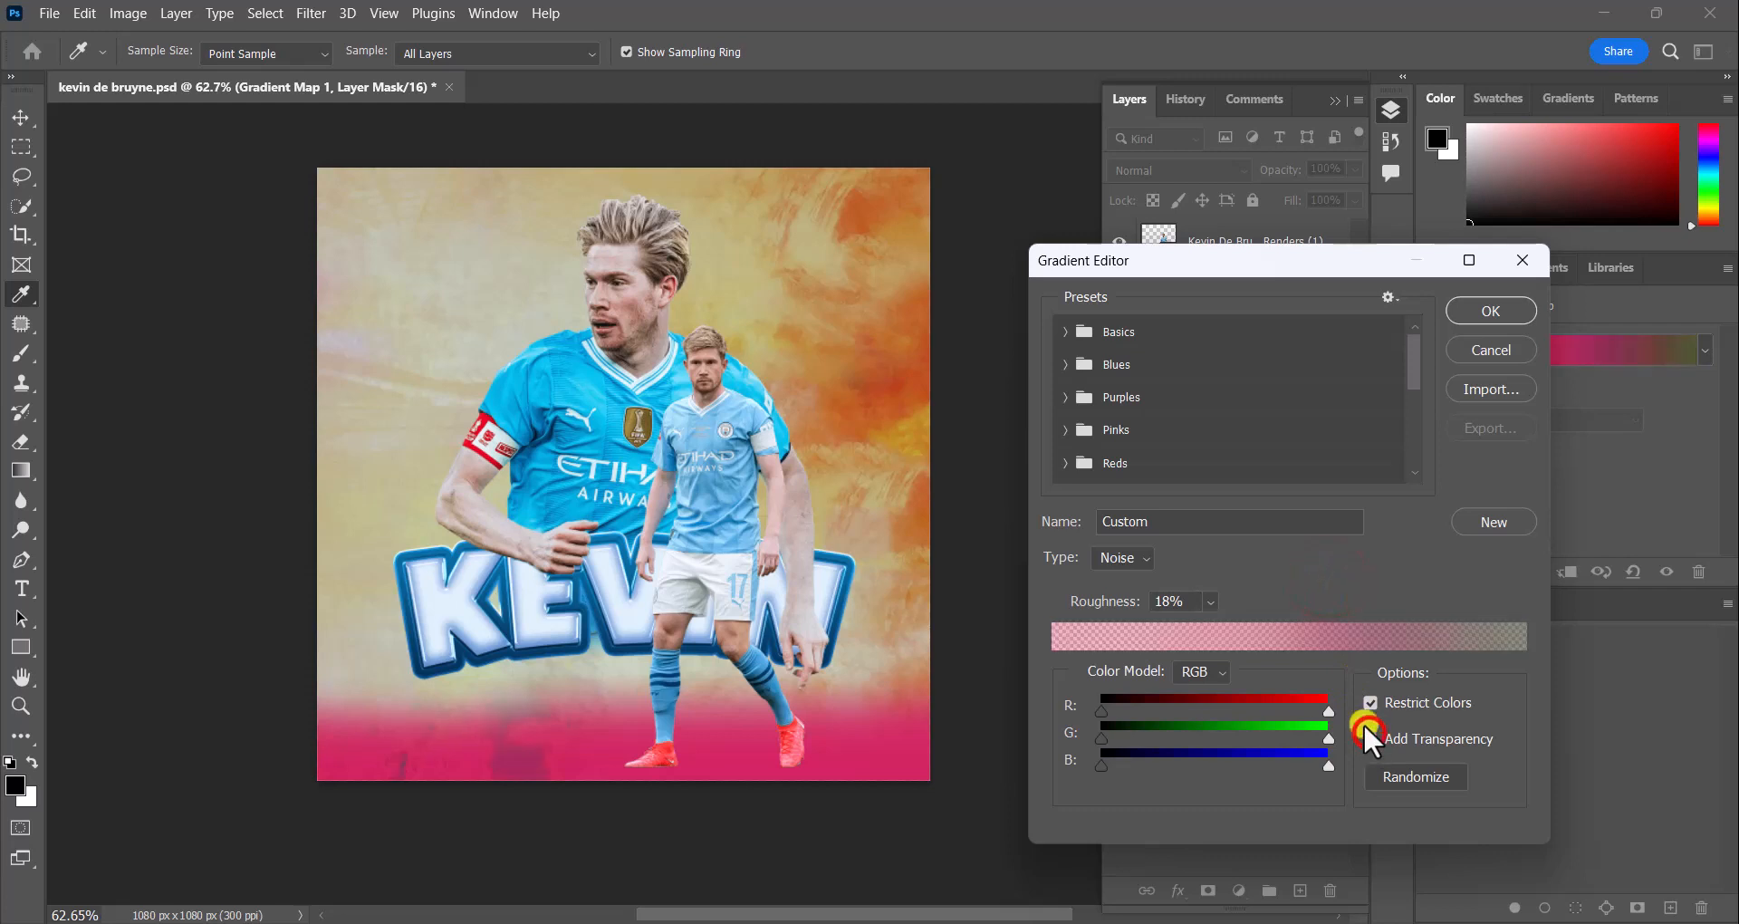
Randomize the noise gradient's colours until a pink-to-purple mix comes up and accept it
{"action": "left_click", "coordinate": [1405, 775]}
{"action": "left_click", "coordinate": [1406, 775]}
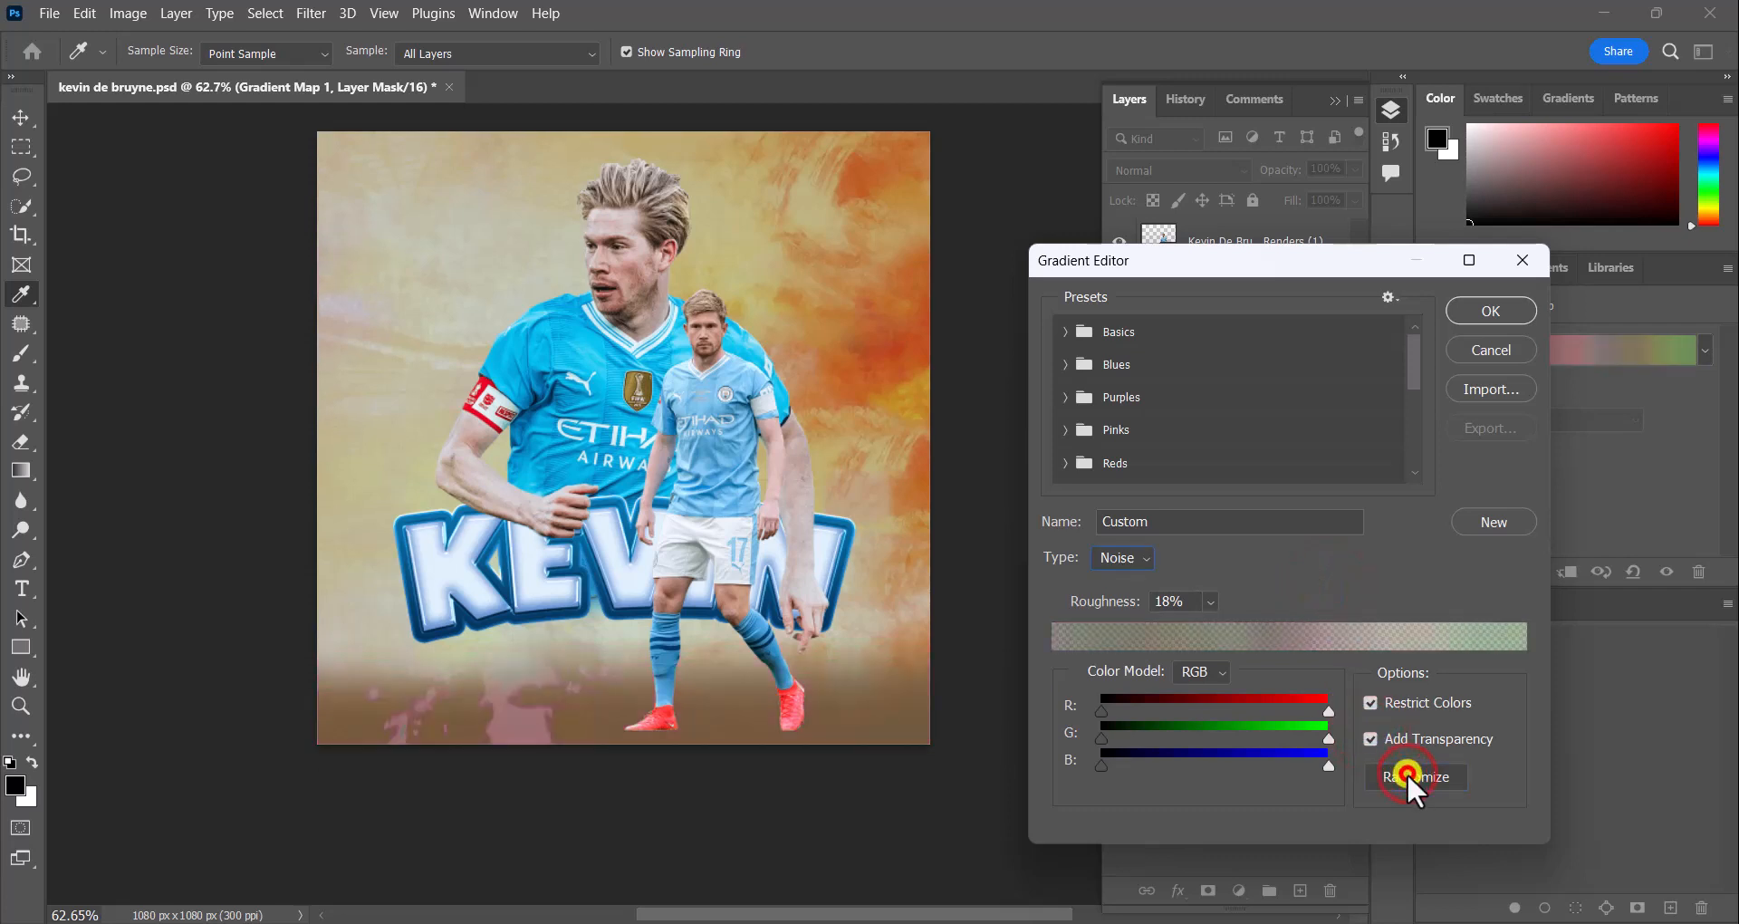
{"action": "left_click", "coordinate": [1405, 776]}
{"action": "left_click", "coordinate": [1406, 775]}
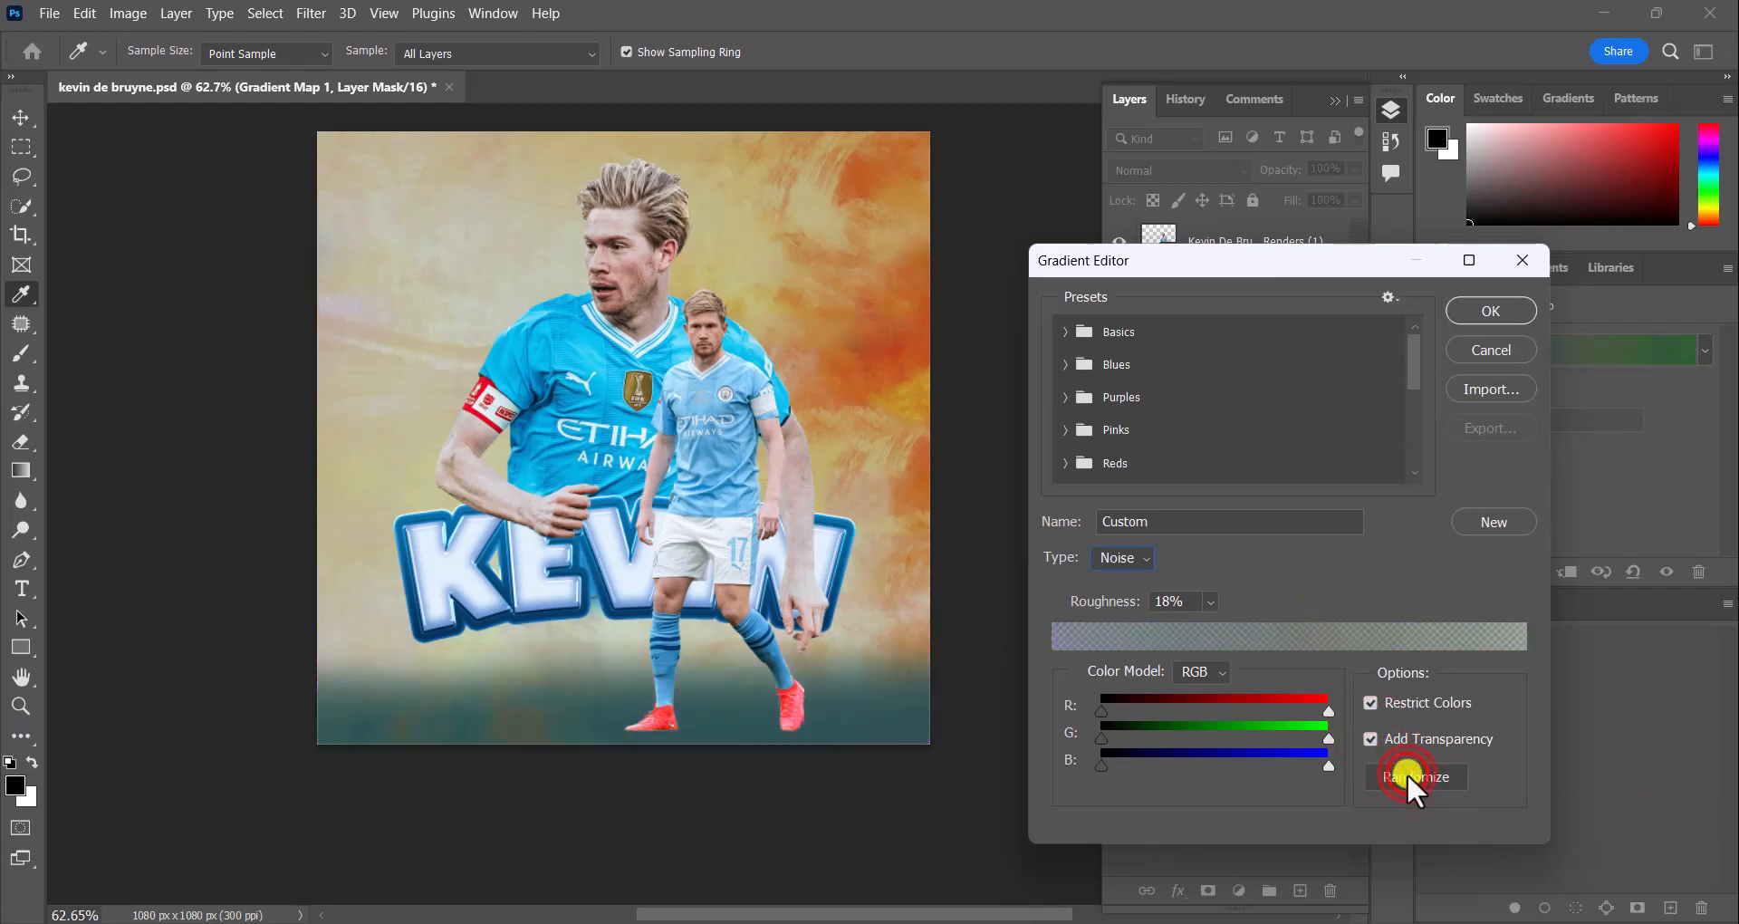
{"action": "left_click", "coordinate": [1406, 775]}
{"action": "left_click", "coordinate": [1406, 775]}
{"action": "left_click", "coordinate": [1409, 37]}
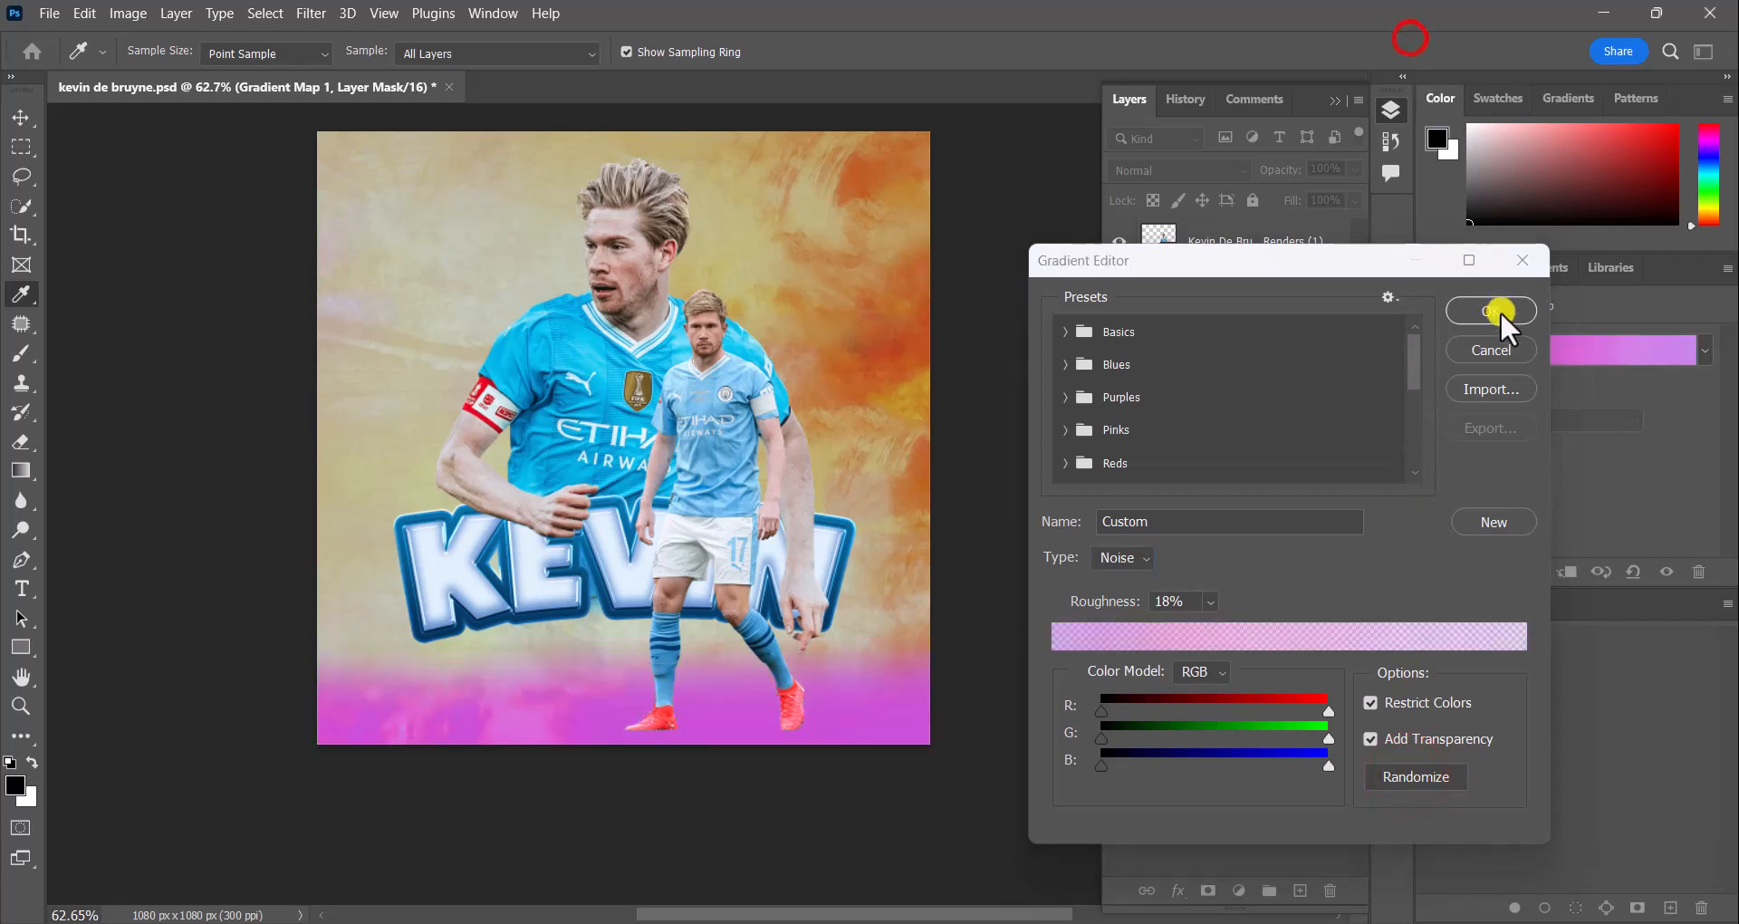
{"action": "left_click", "coordinate": [1502, 312]}
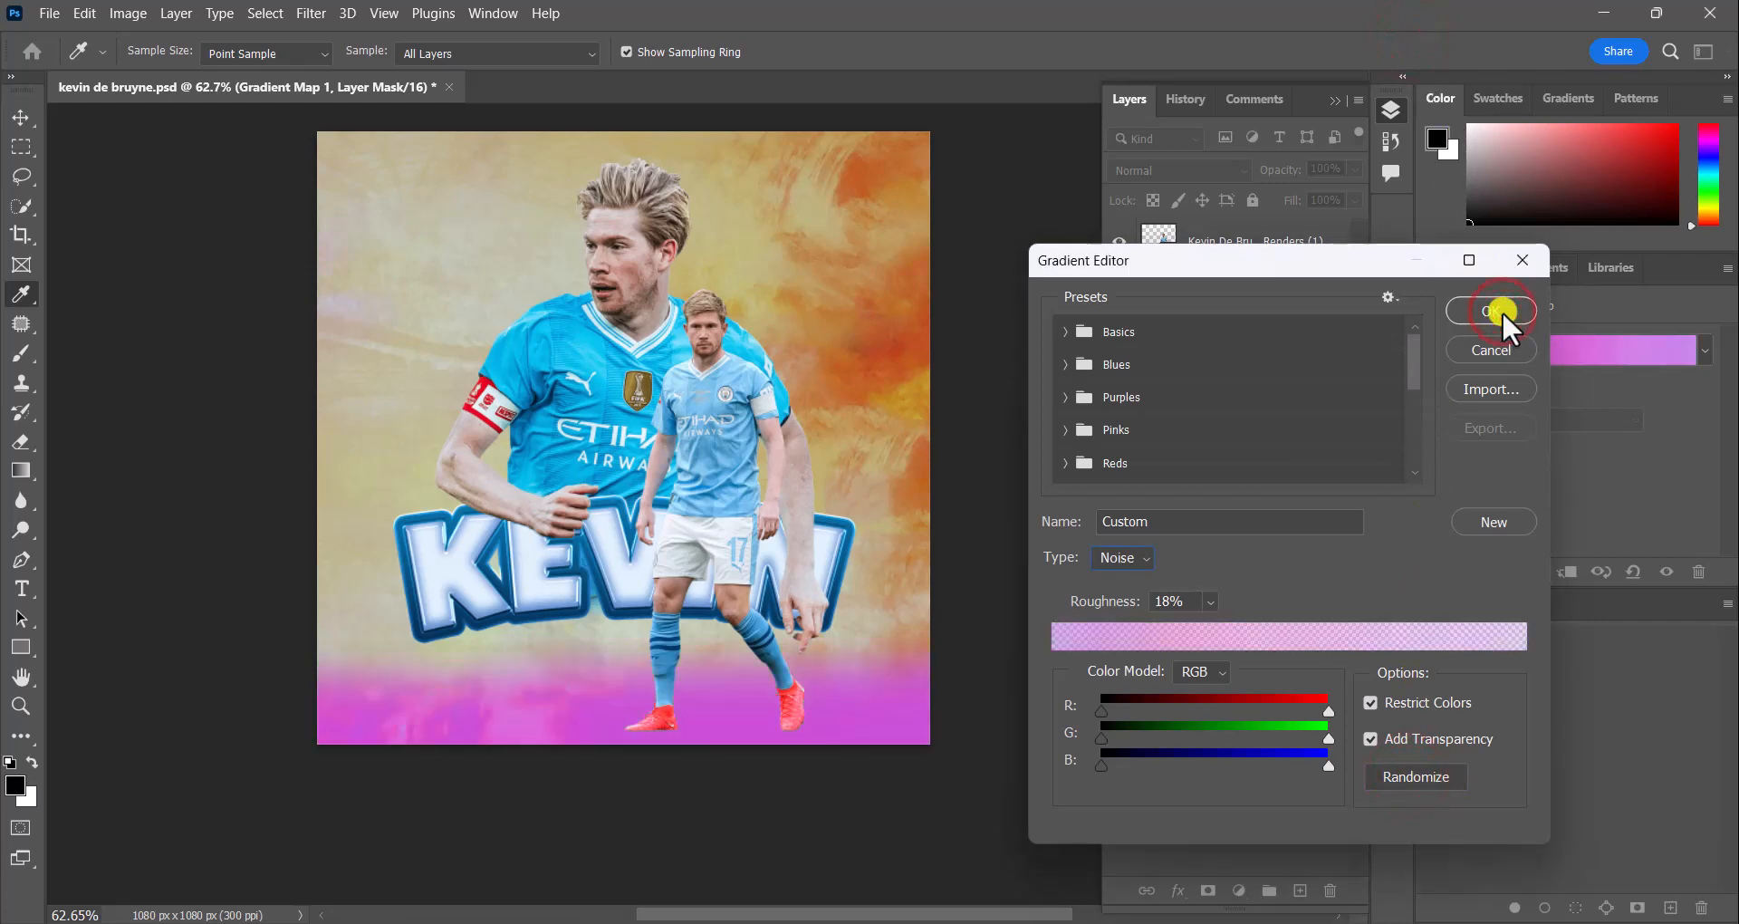
Set the Gradient Map to Screen blending and randomize its noise gradient to a muted red-to-green mix
{"action": "left_click", "coordinate": [1177, 163]}
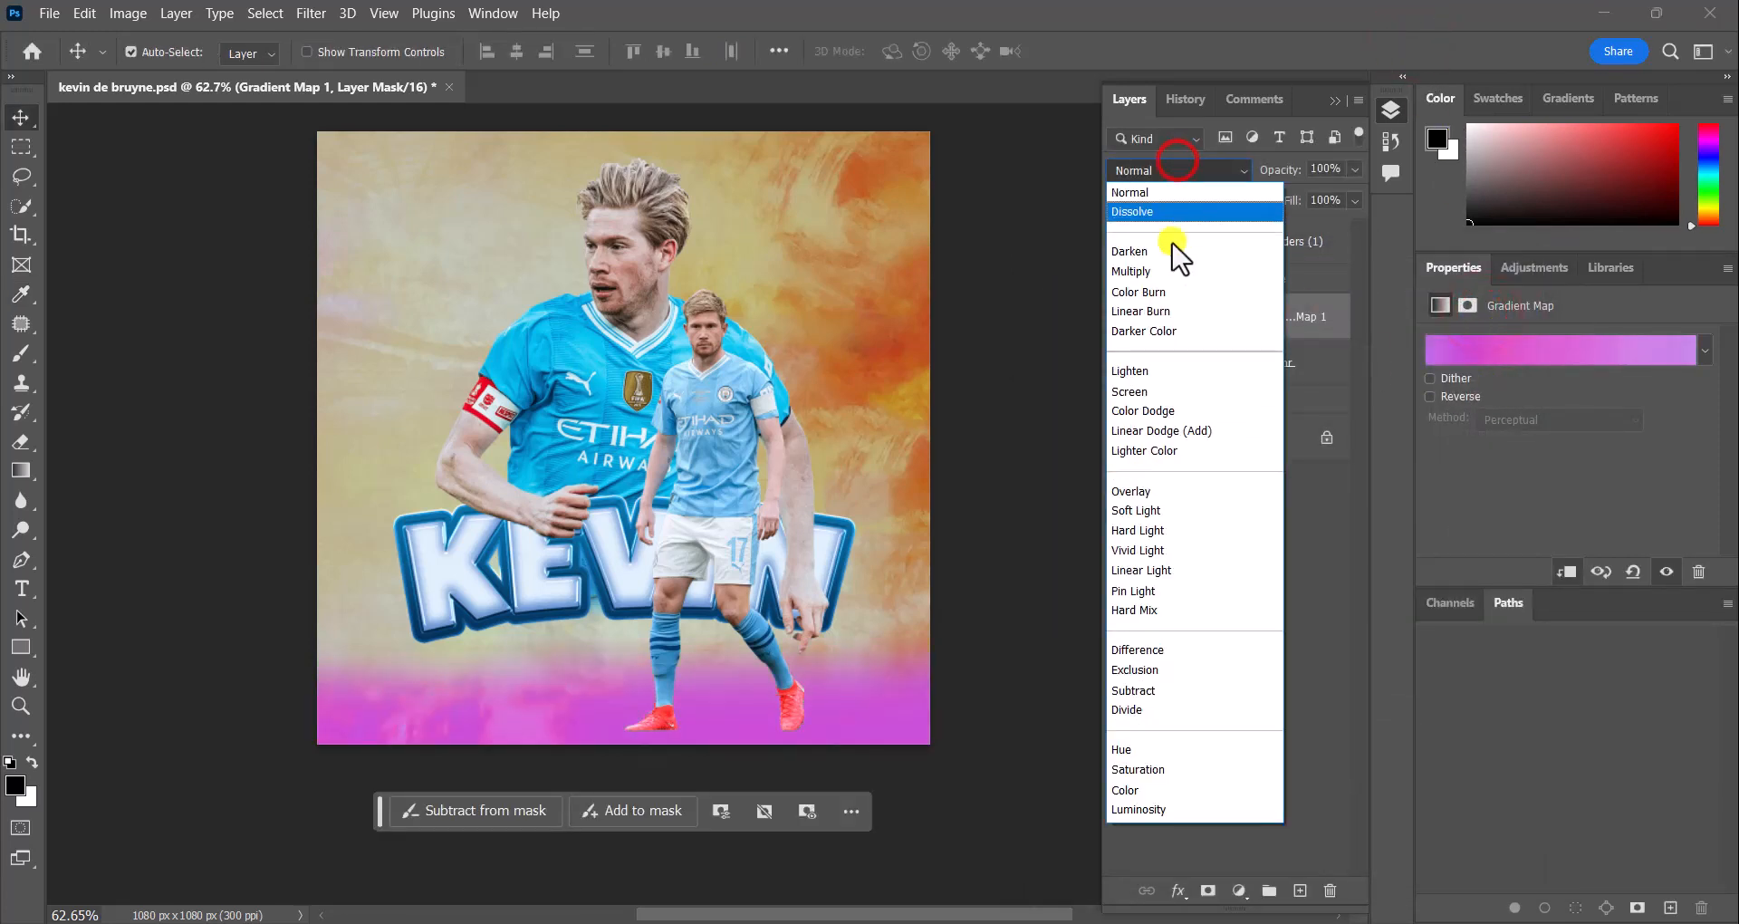
{"action": "left_click", "coordinate": [1148, 389]}
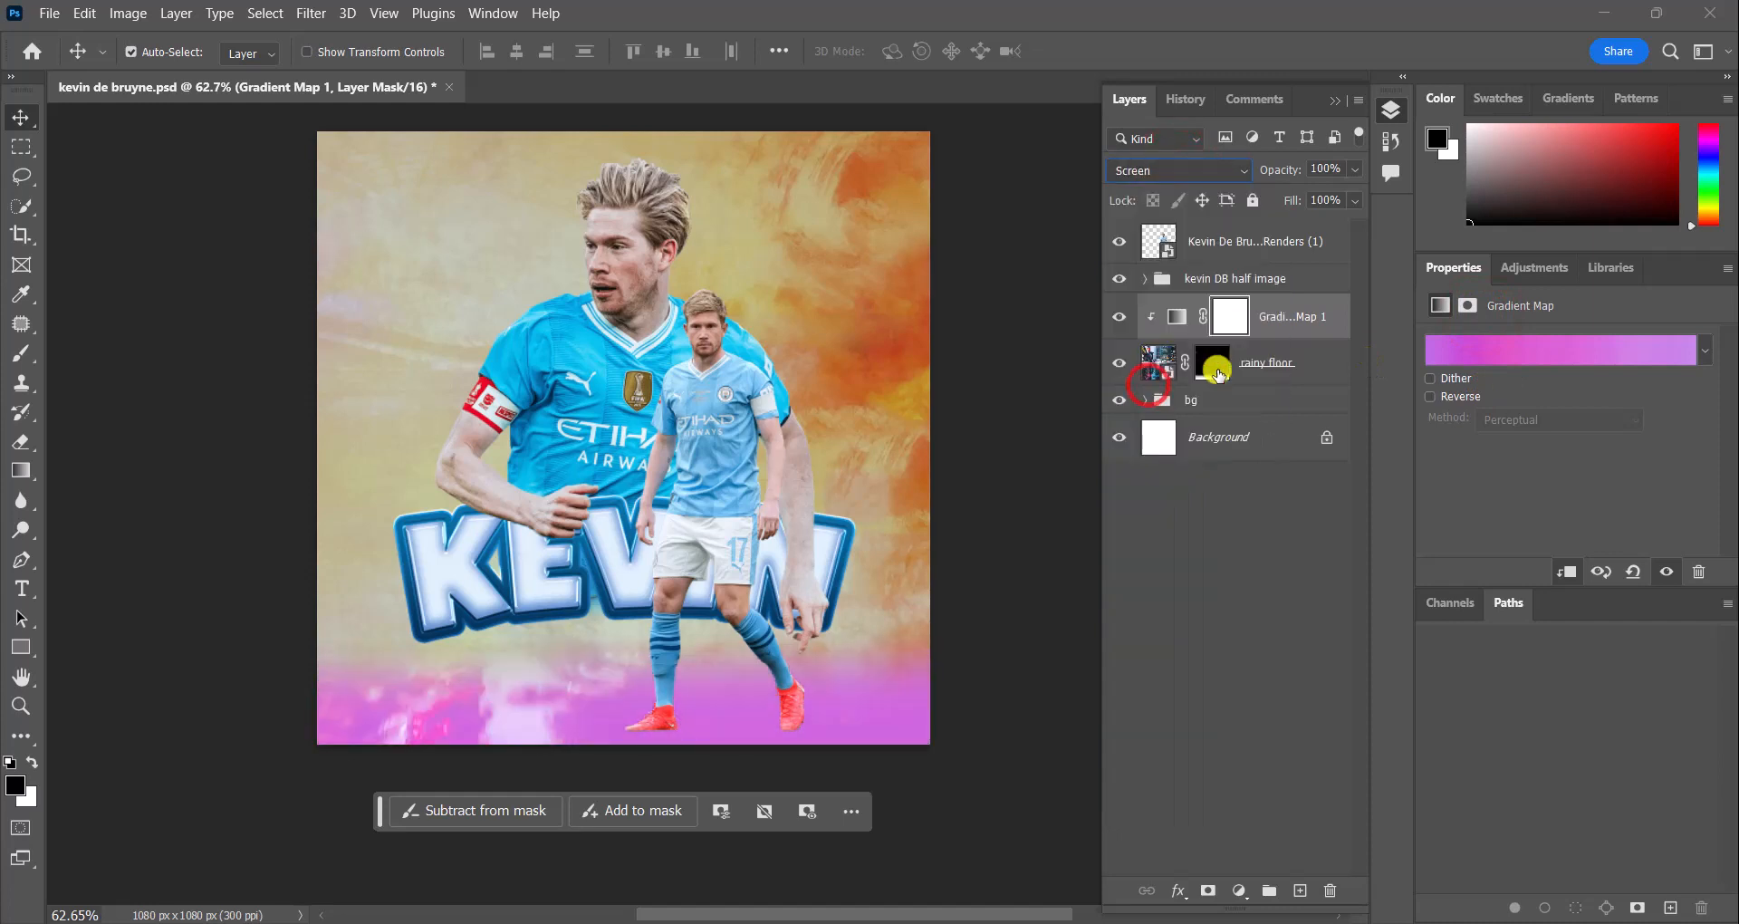
{"action": "left_click", "coordinate": [1471, 346]}
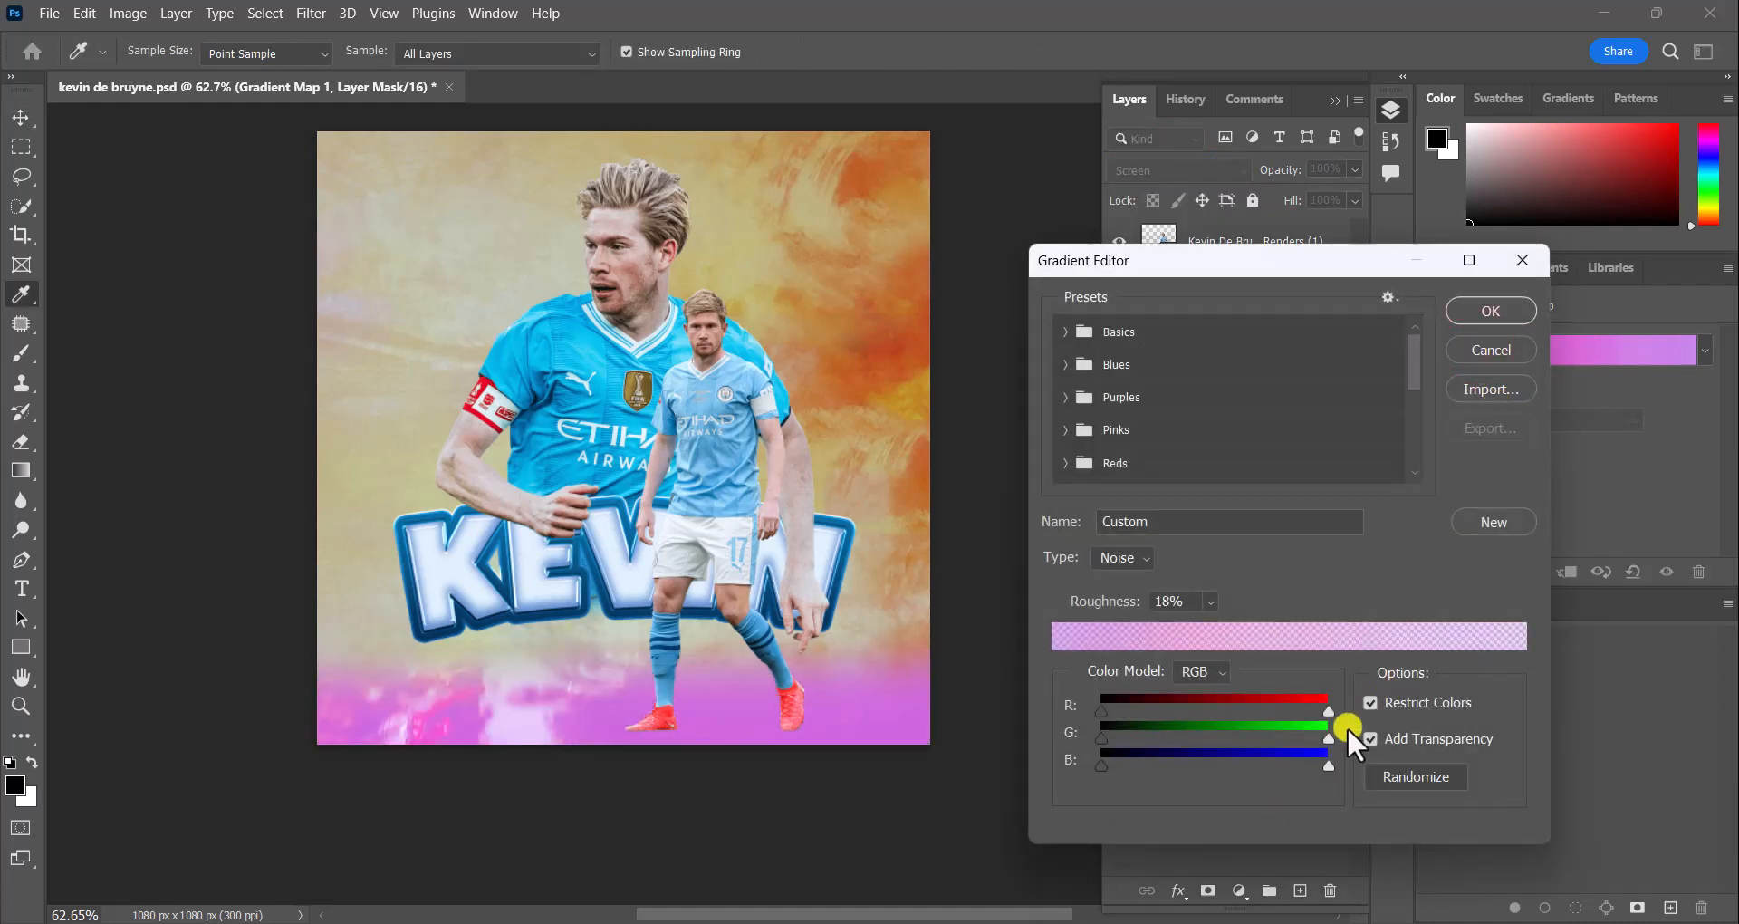
{"action": "left_click", "coordinate": [1415, 775]}
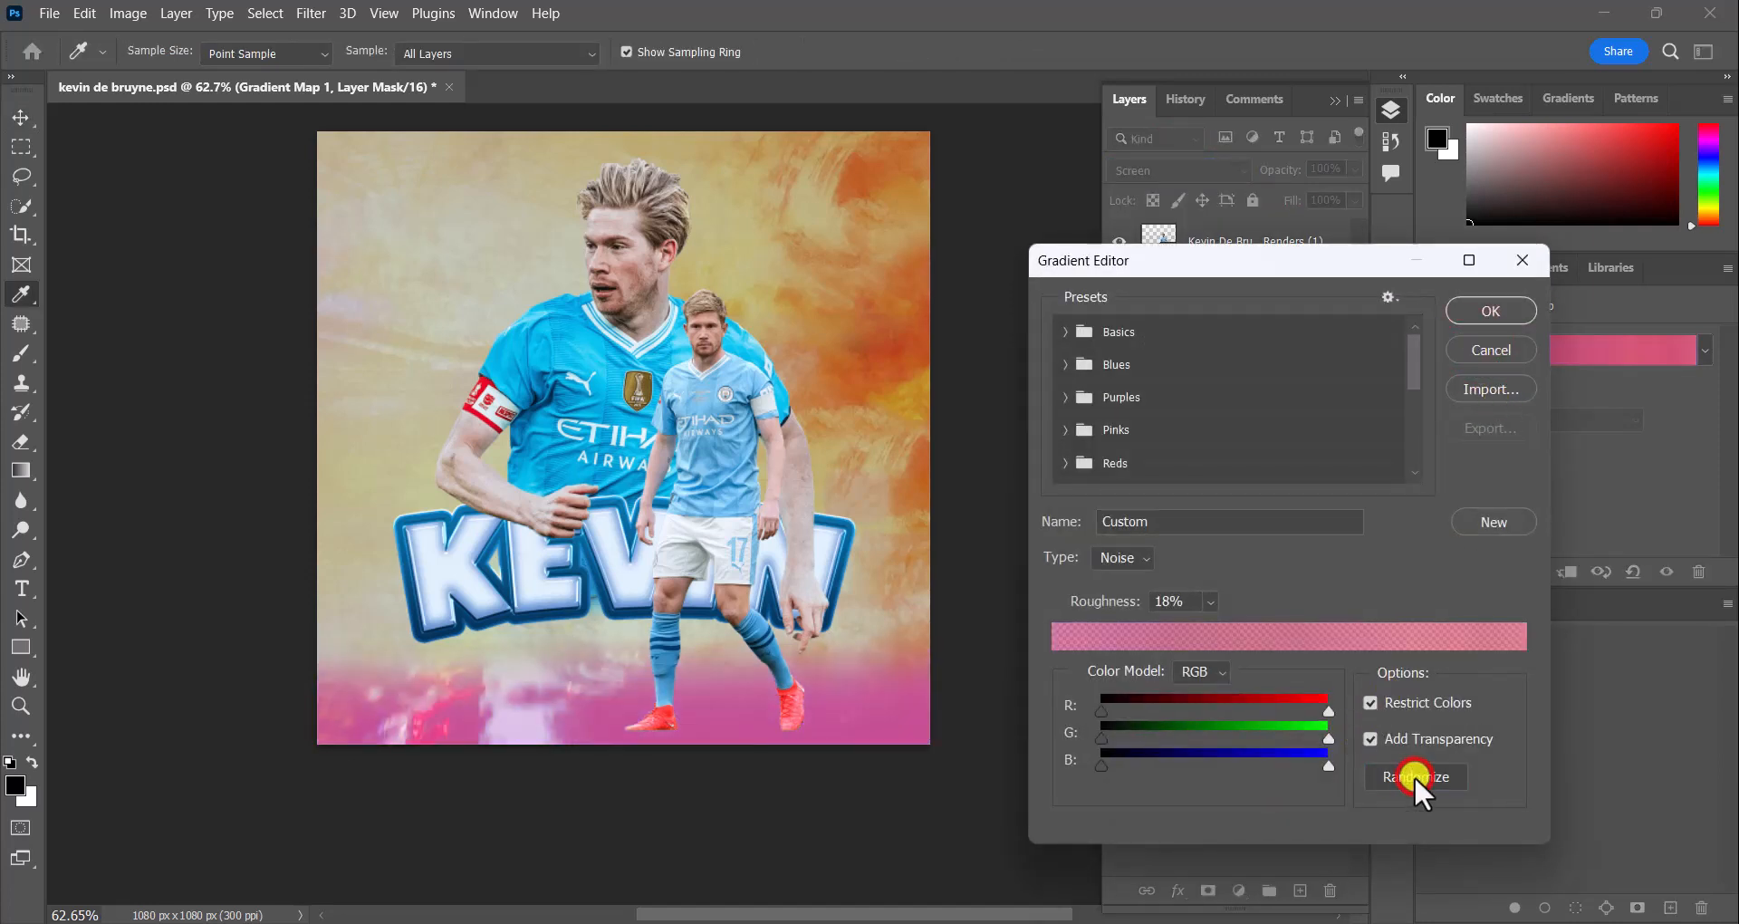
{"action": "left_click", "coordinate": [1428, 35]}
{"action": "left_click", "coordinate": [1480, 306]}
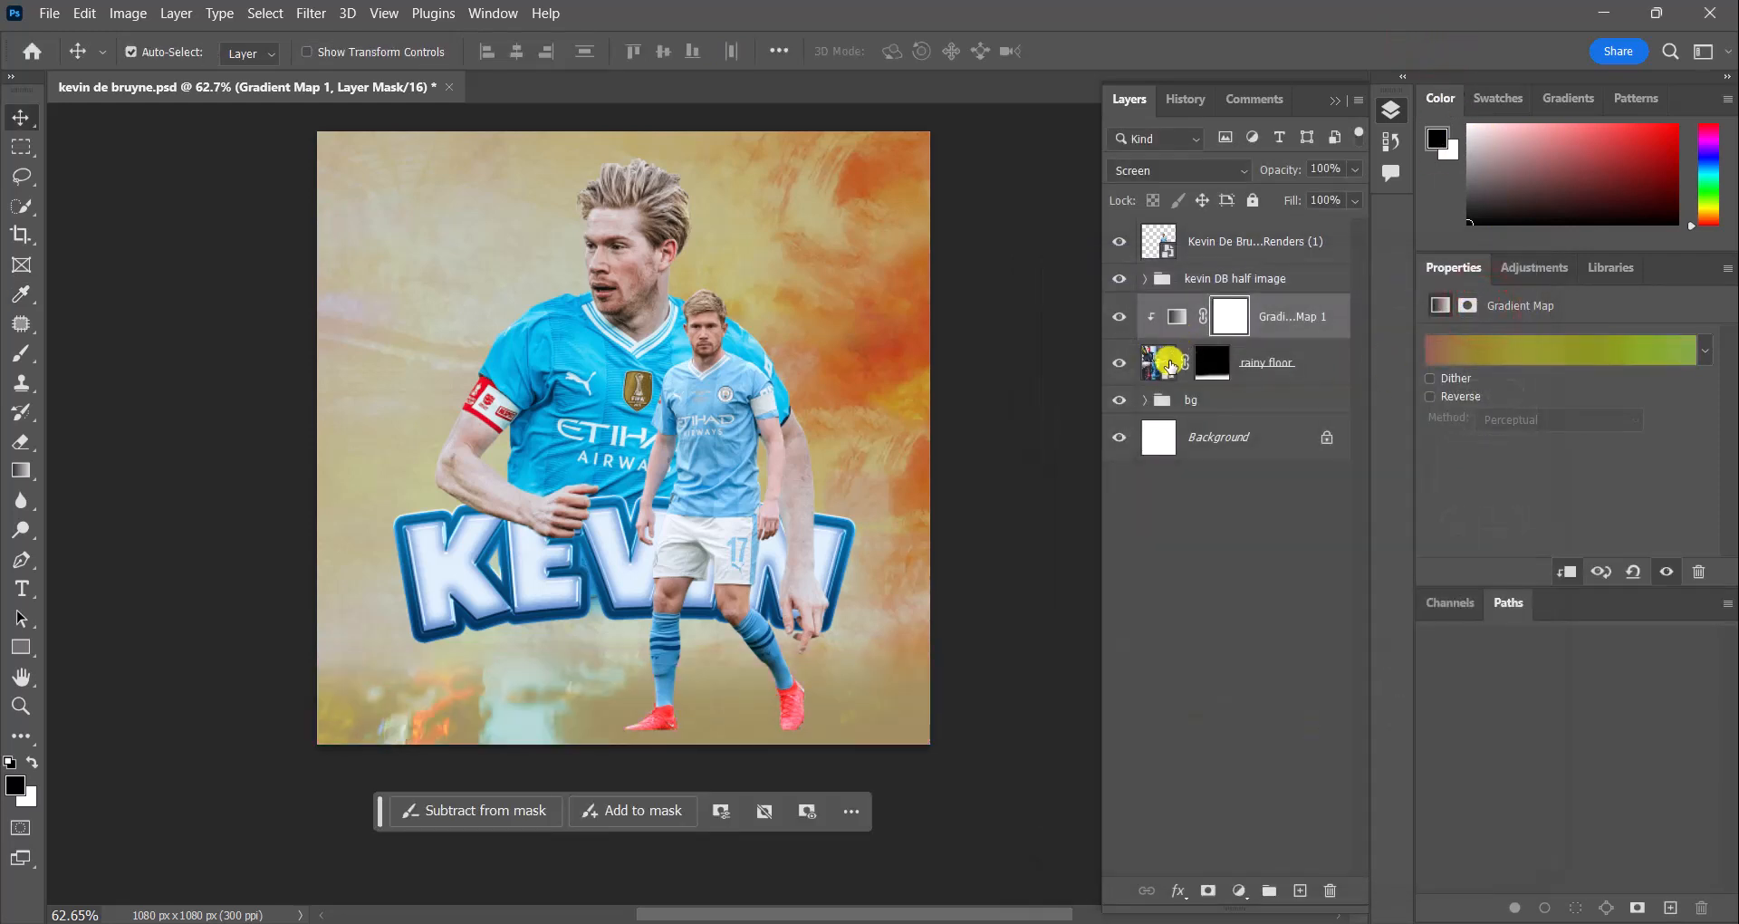
Flip the rainy floor layer horizontally and move it left to X 386 px, bringing its light reflections between the player's feet
{"action": "left_click", "coordinate": [1169, 365]}
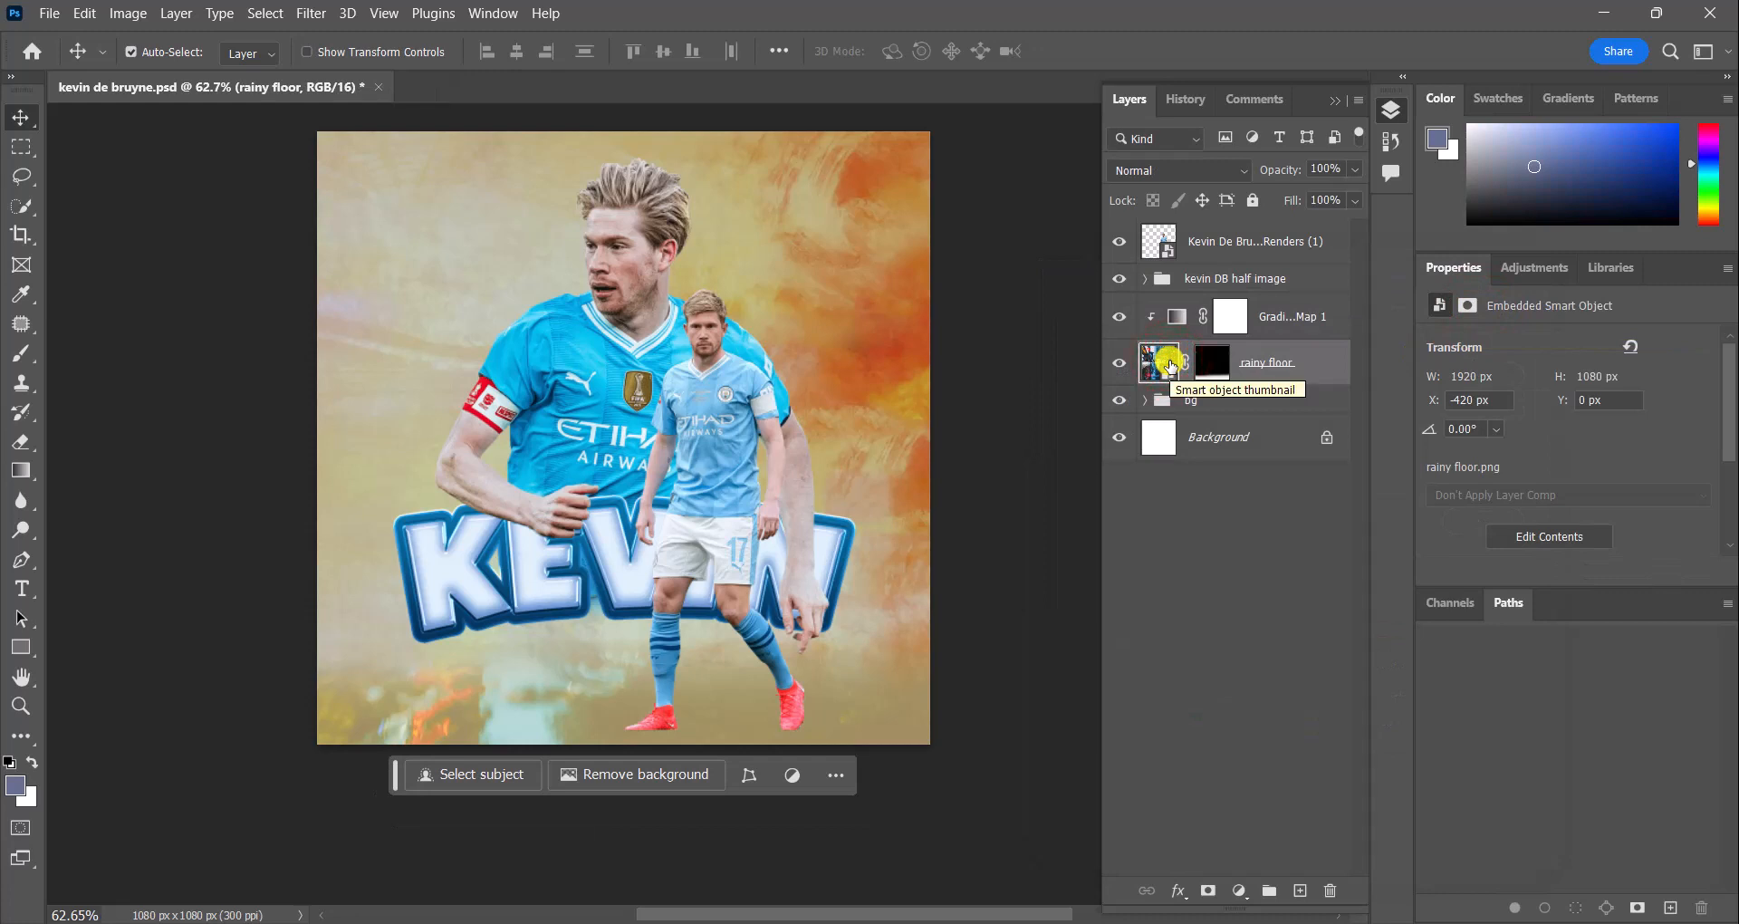
{"action": "key", "text": "ctrl+t"}
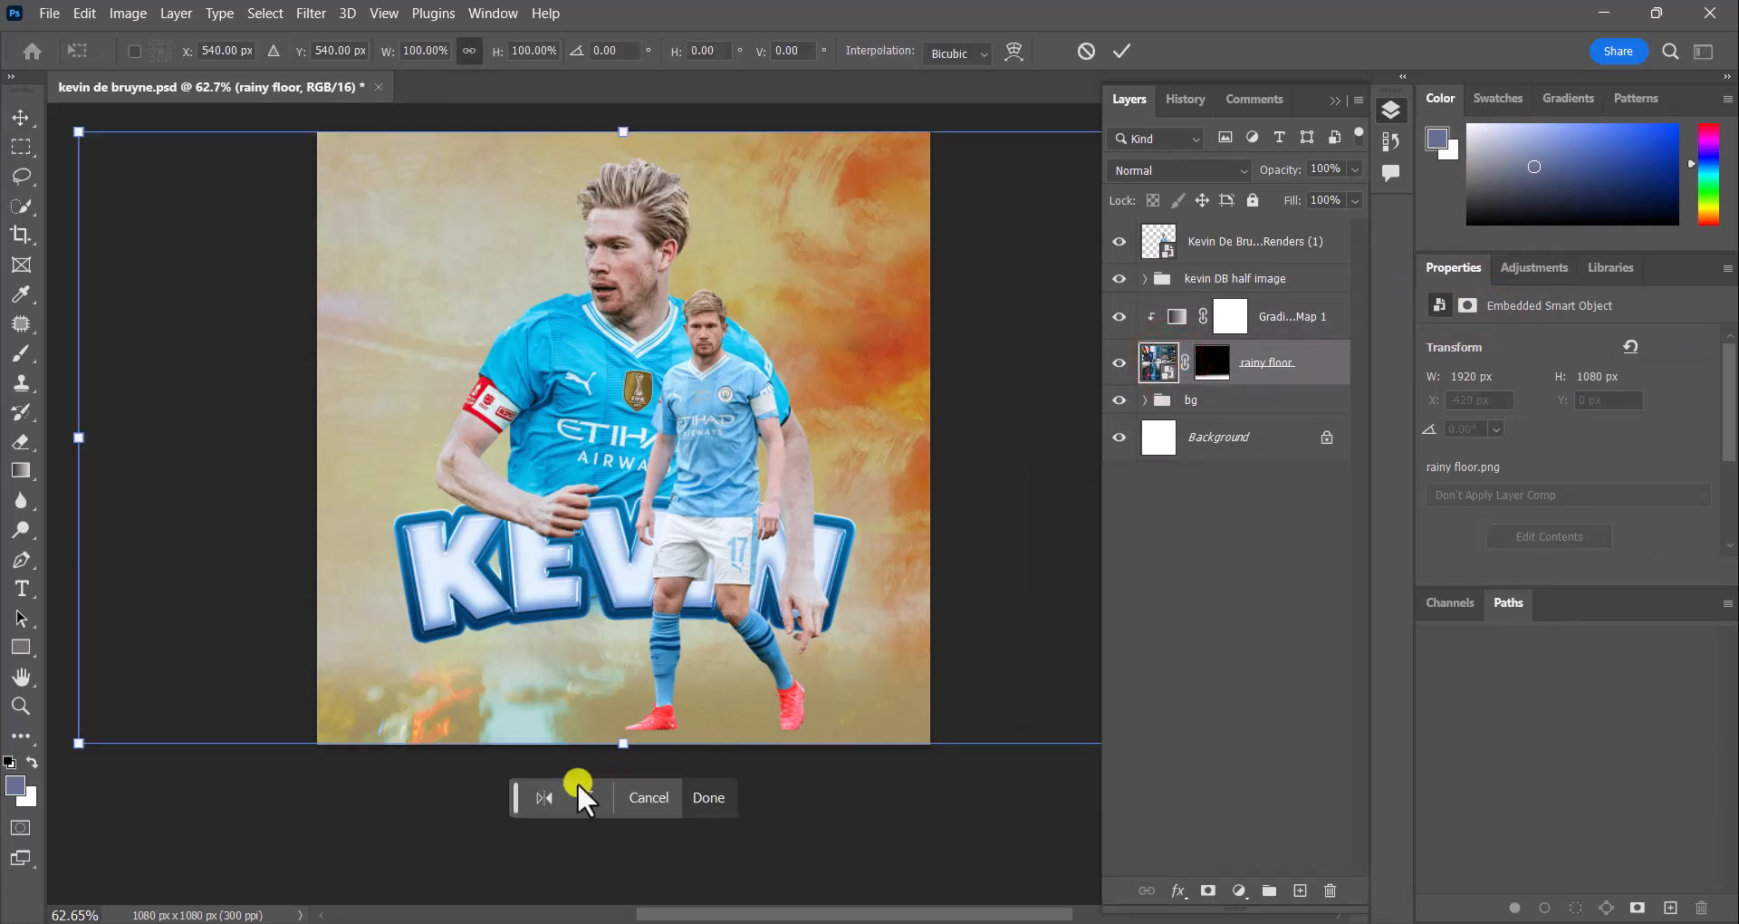
{"action": "left_click", "coordinate": [549, 794]}
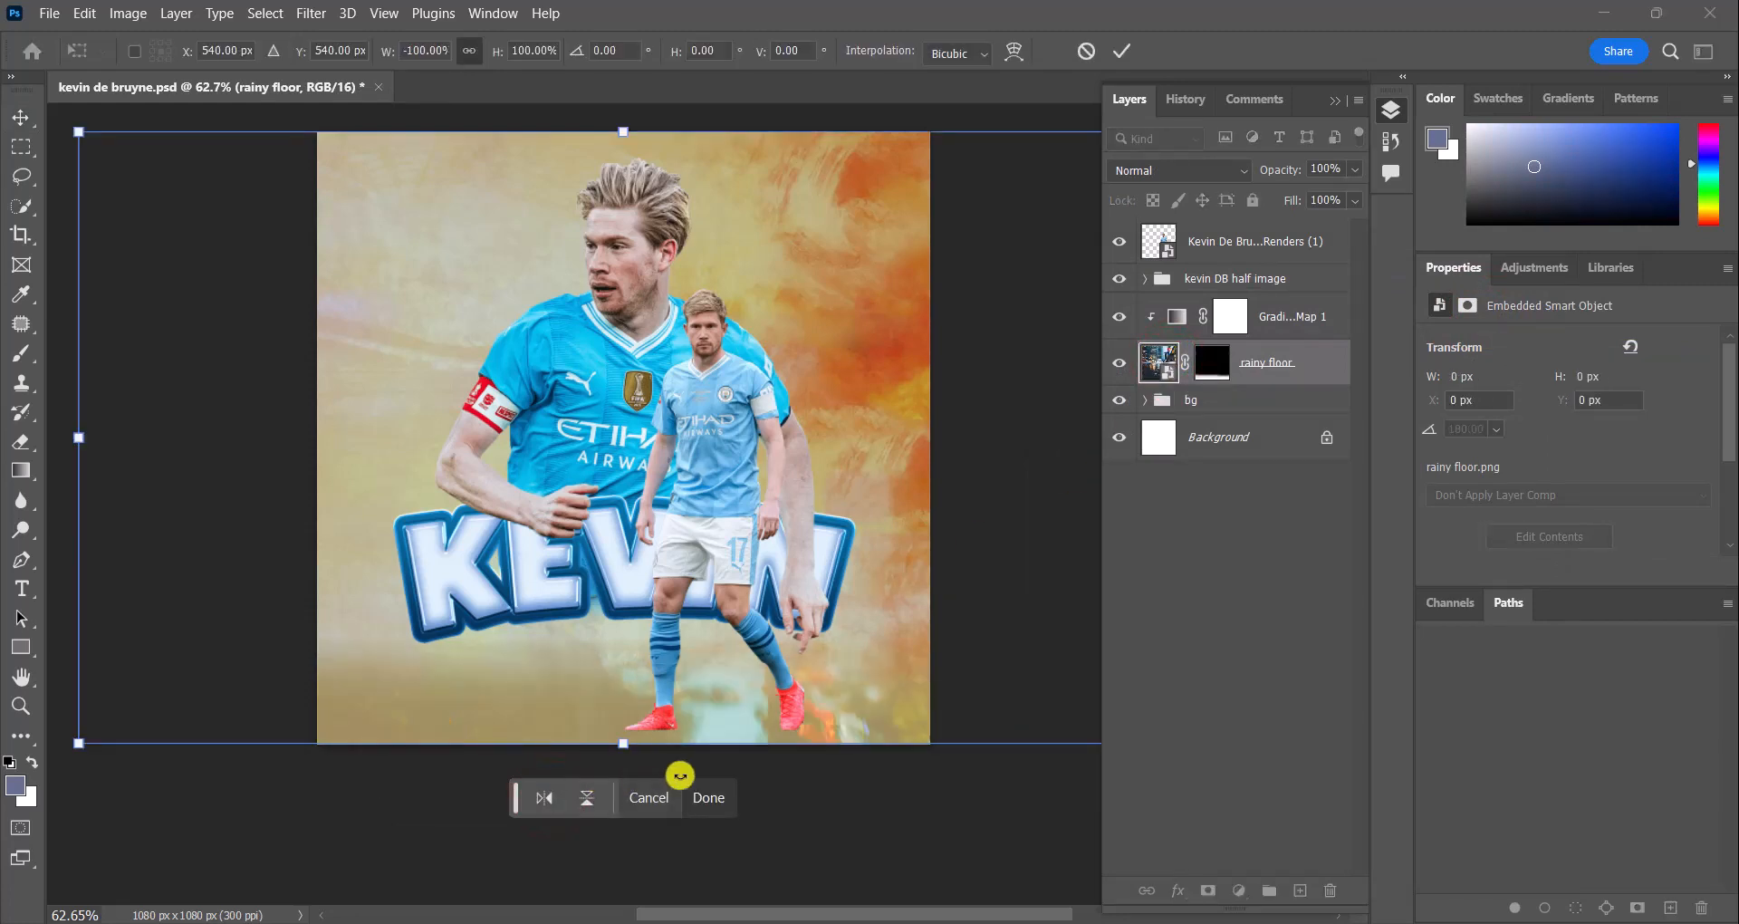
{"action": "left_click", "coordinate": [707, 799]}
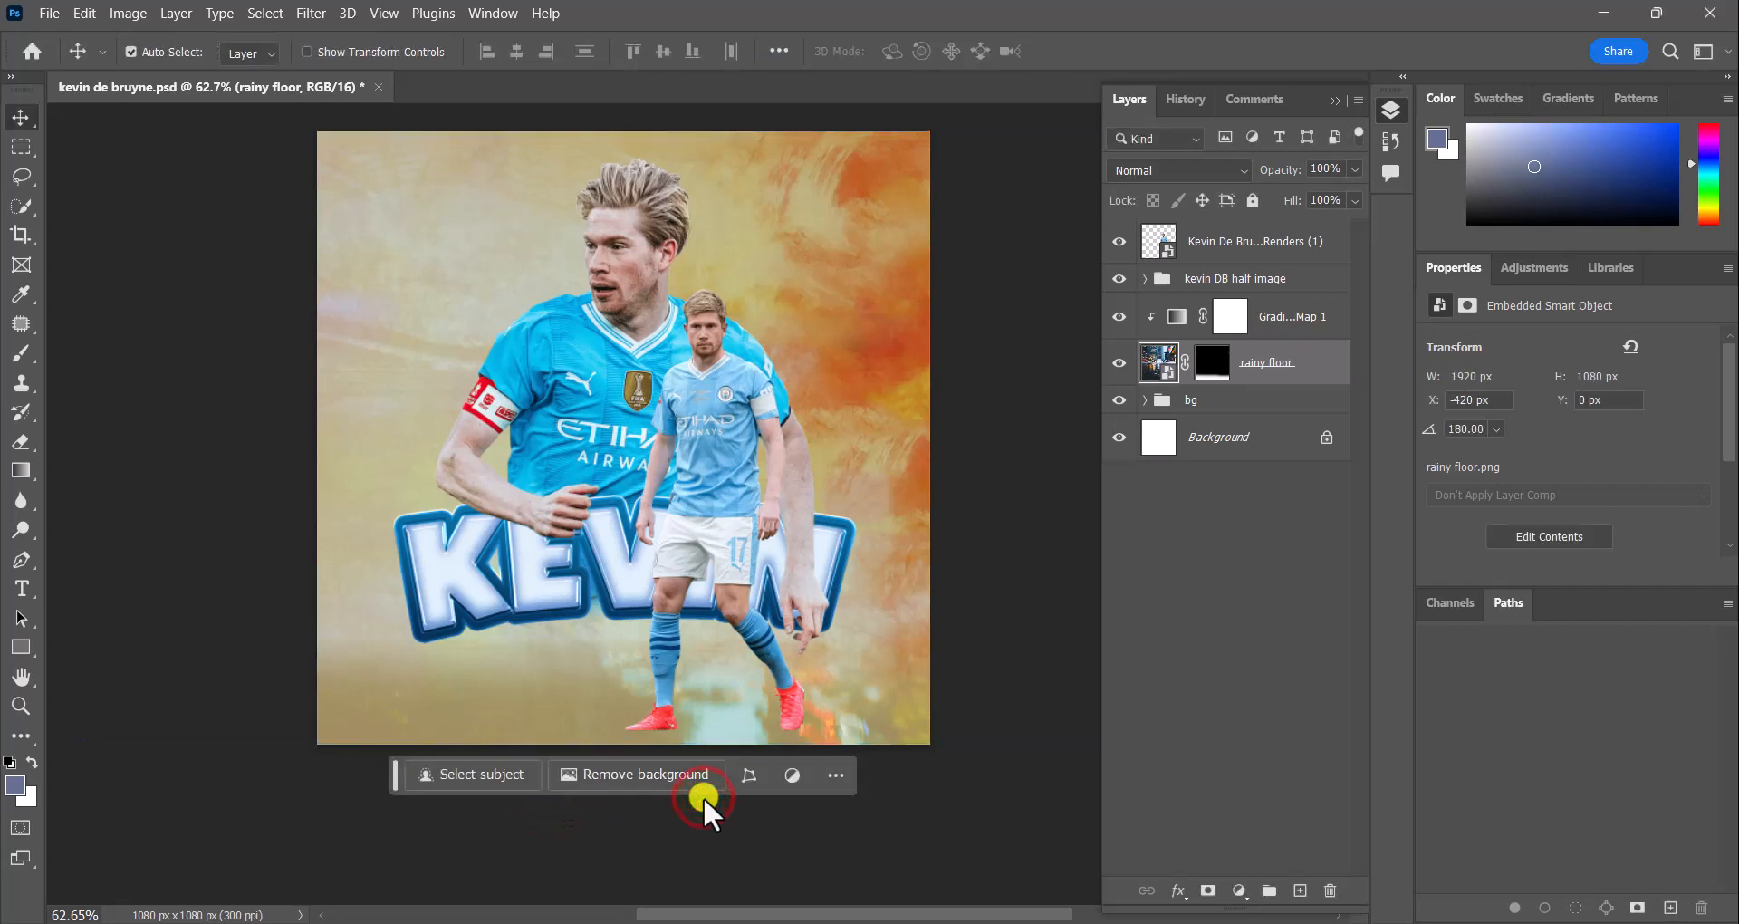
{"action": "key", "text": "ctrl+t"}
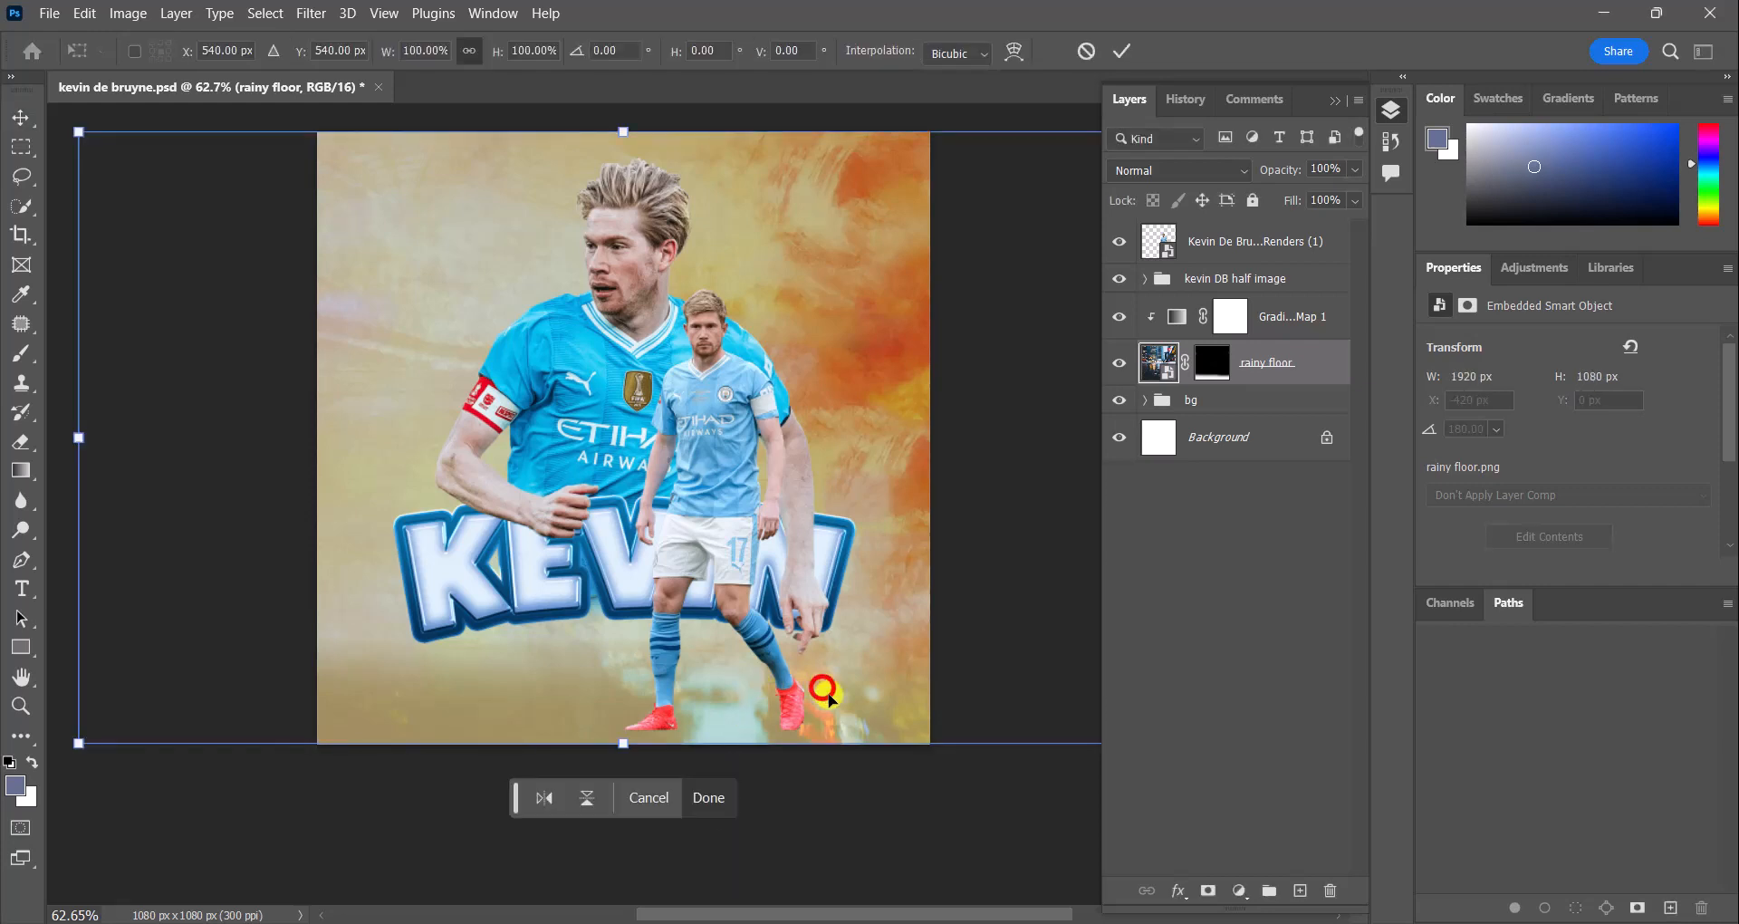
{"action": "left_click_drag", "start_coordinate": [835, 712], "coordinate": [755, 704]}
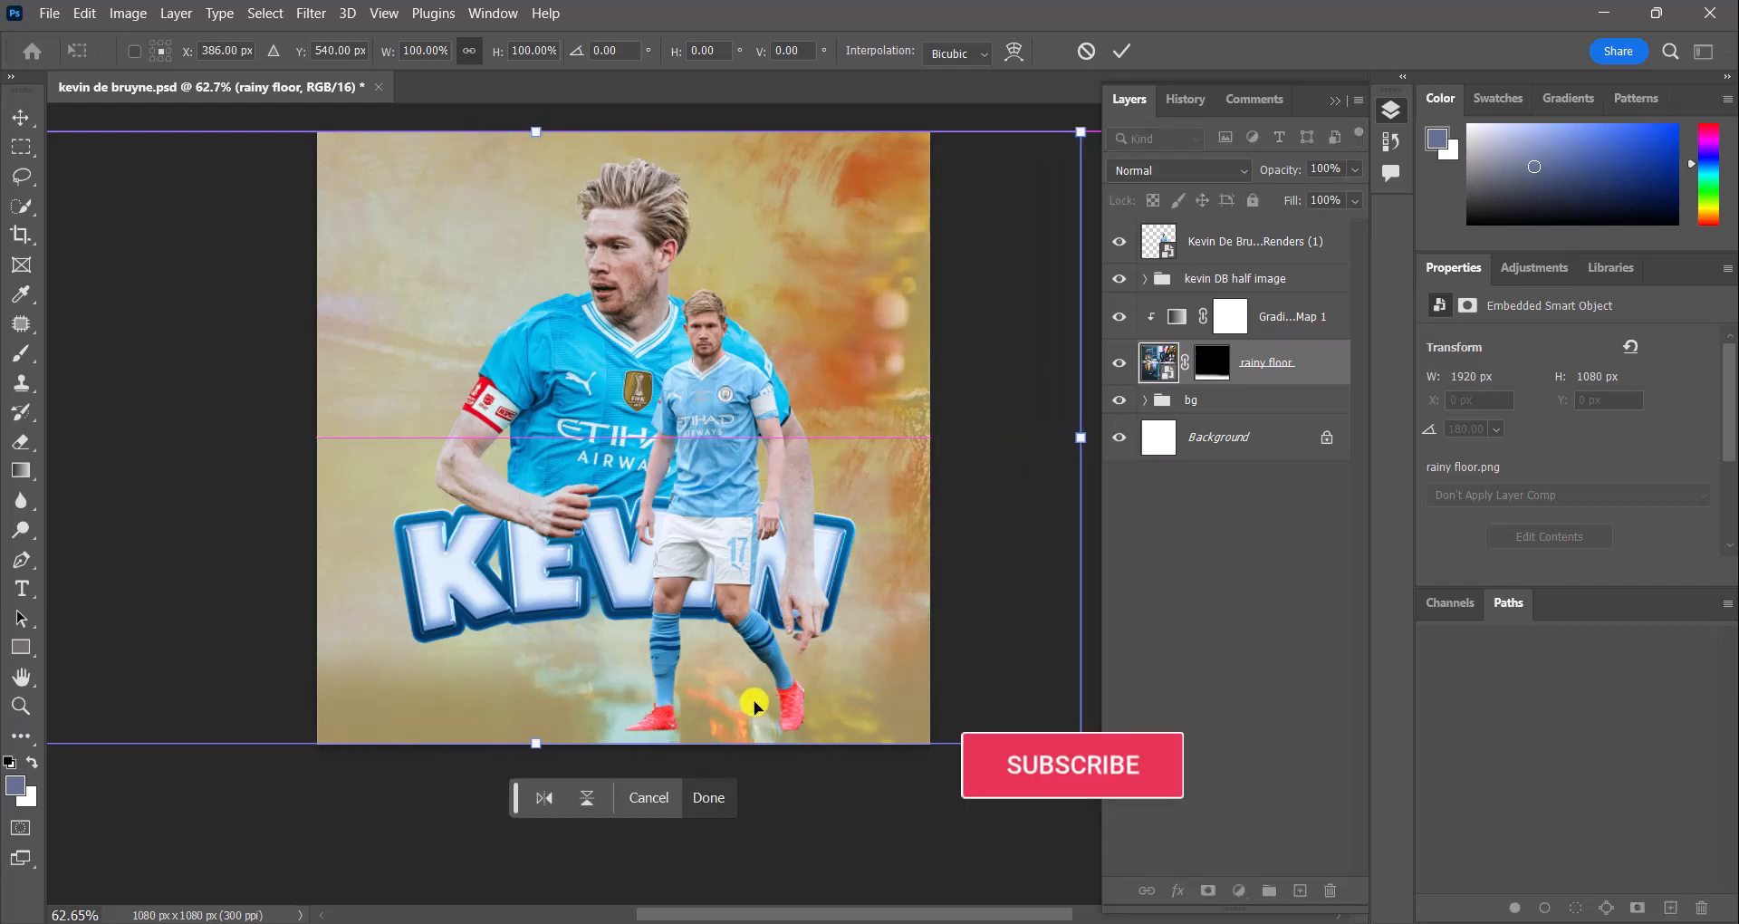
{"action": "left_click", "coordinate": [697, 801]}
Mask out the rainy floor's stray edge along the canvas's right side with a 291 px soft black brush
{"action": "left_click", "coordinate": [1212, 361]}
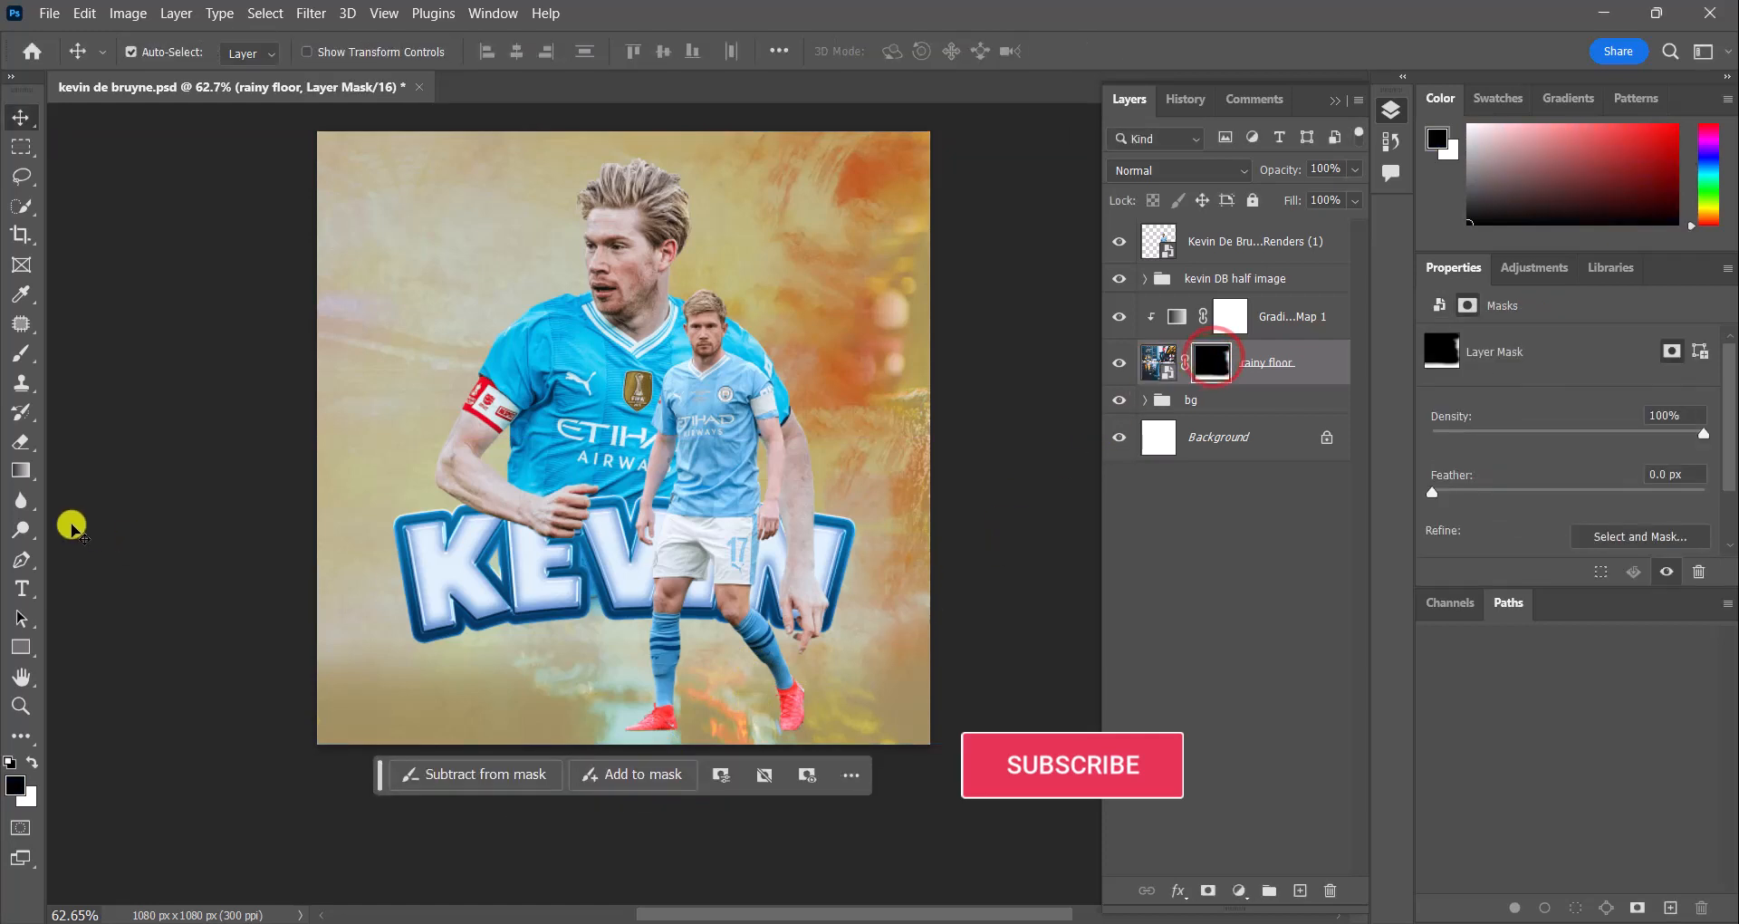
{"action": "left_click", "coordinate": [21, 354]}
{"action": "left_click", "coordinate": [871, 265]}
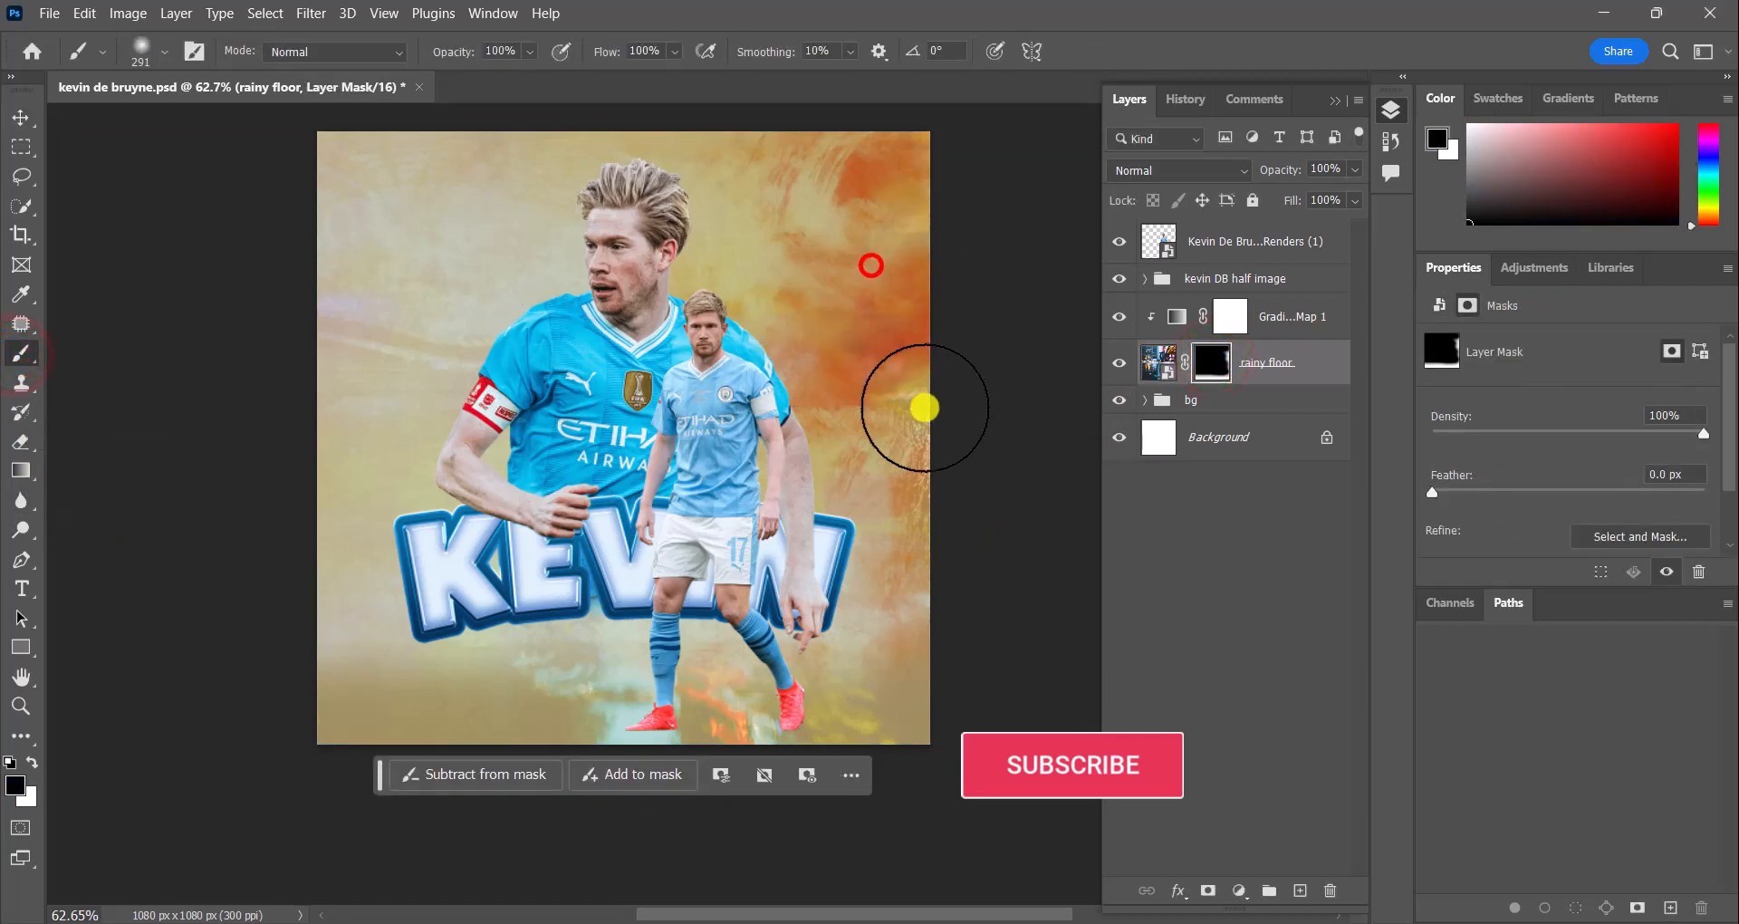
{"action": "left_click_drag", "start_coordinate": [925, 408], "coordinate": [916, 416]}
{"action": "mouse_move", "coordinate": [898, 509]}
{"action": "left_mouse_down"}
{"action": "mouse_move", "coordinate": [932, 560]}
{"action": "mouse_move", "coordinate": [855, 576]}
{"action": "mouse_move", "coordinate": [961, 577]}
{"action": "mouse_move", "coordinate": [859, 592]}
{"action": "mouse_move", "coordinate": [916, 590]}
{"action": "left_mouse_up"}
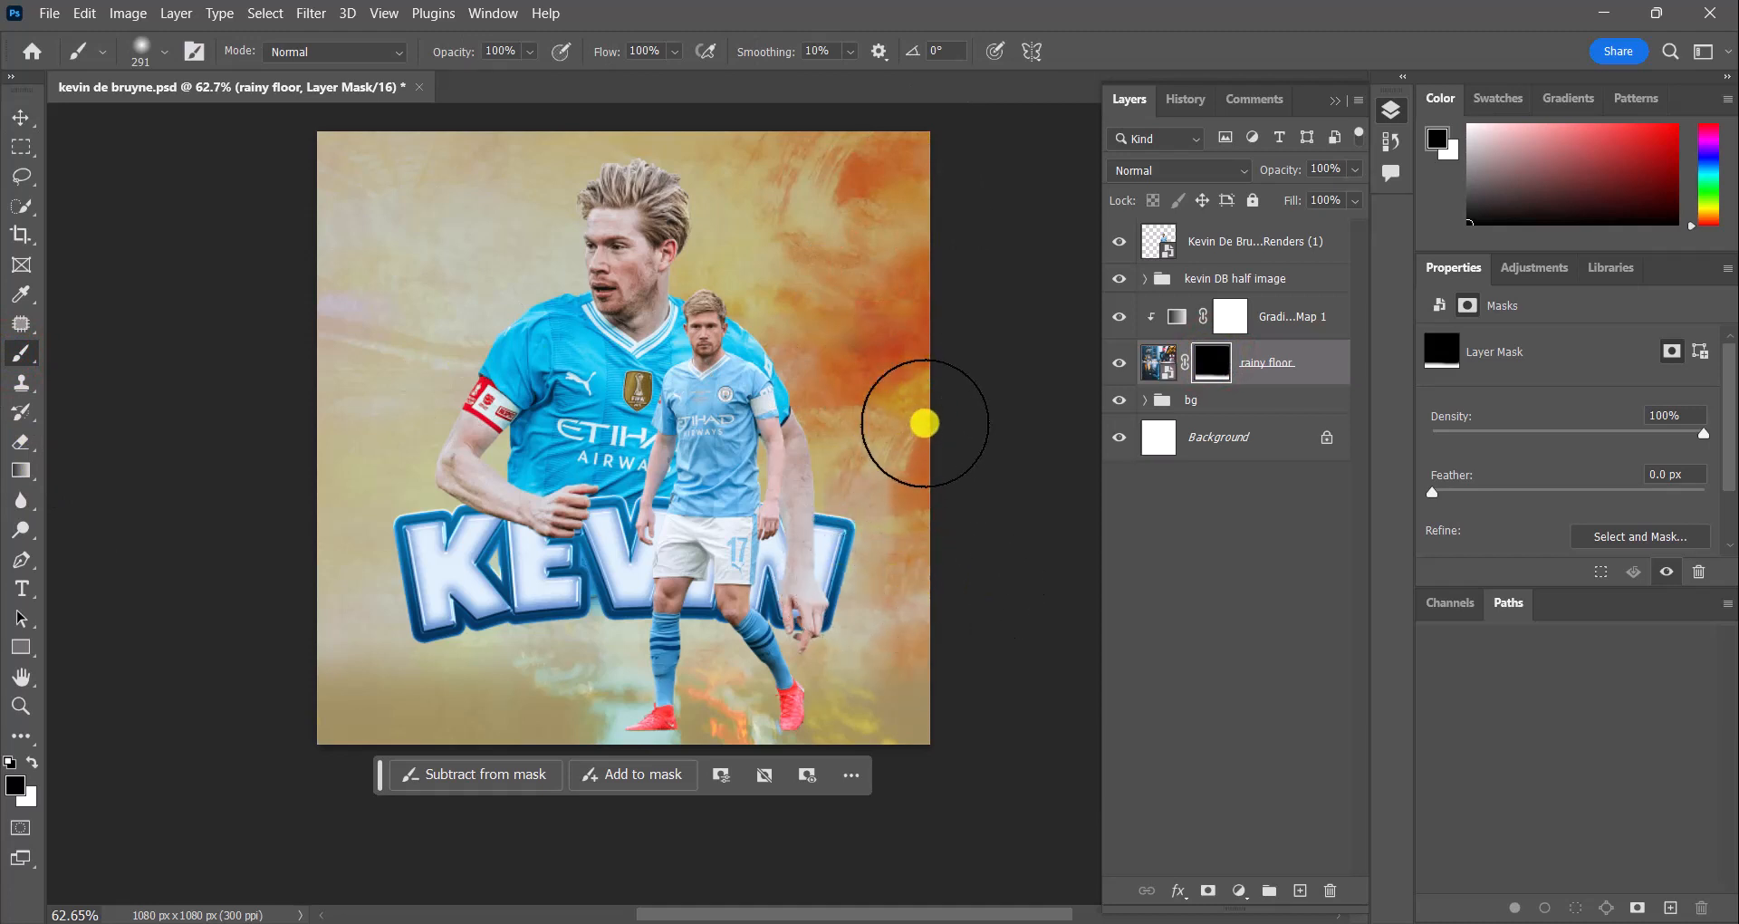
{"action": "left_click", "coordinate": [924, 391]}
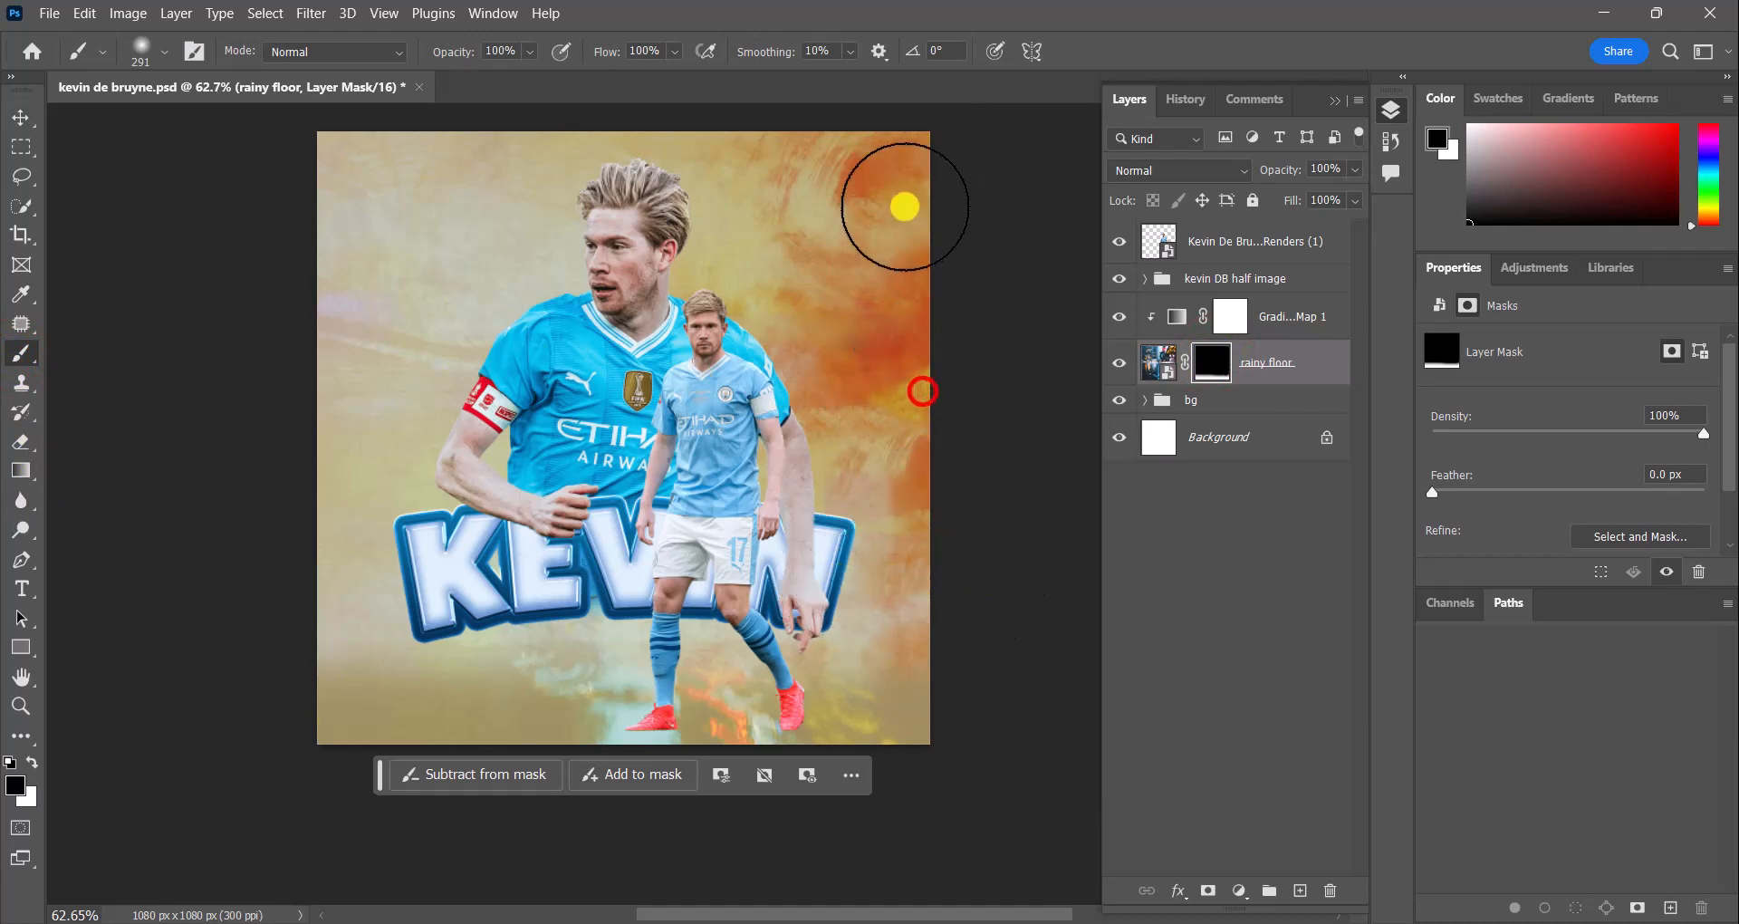
{"action": "left_click", "coordinate": [19, 116]}
Place the first Firefly pirate ship image from Downloads above the water under kdb group, centred over the full canvas at 12.66% scale
{"action": "left_click", "coordinate": [1416, 36]}
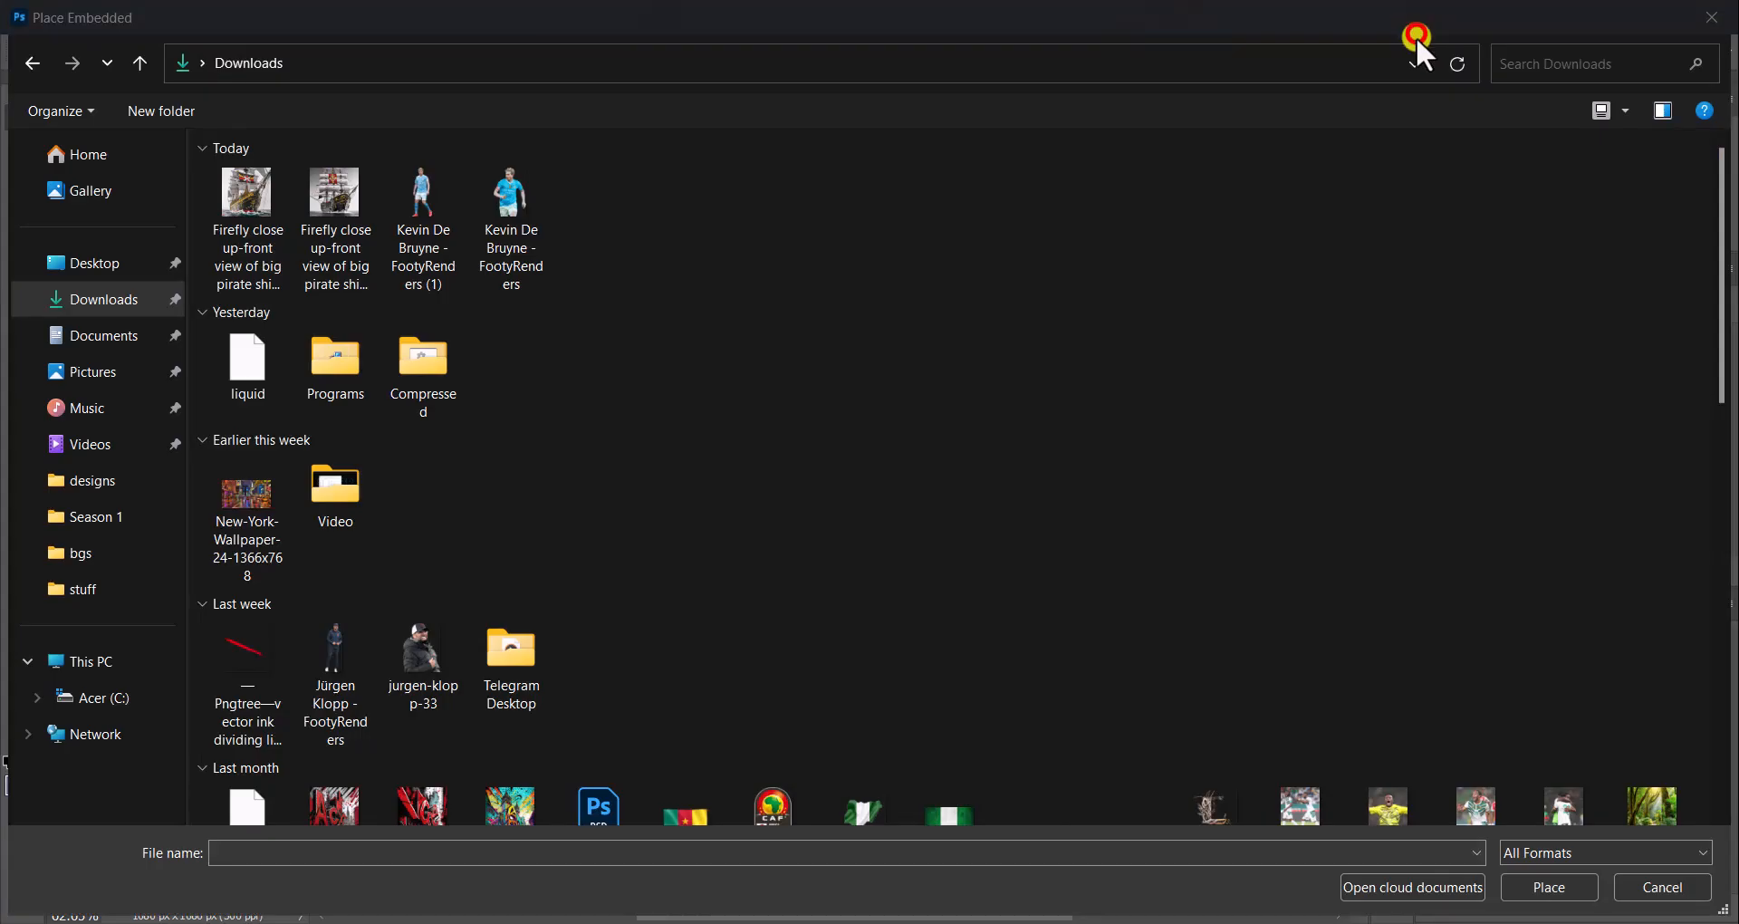
{"action": "left_click", "coordinate": [224, 198]}
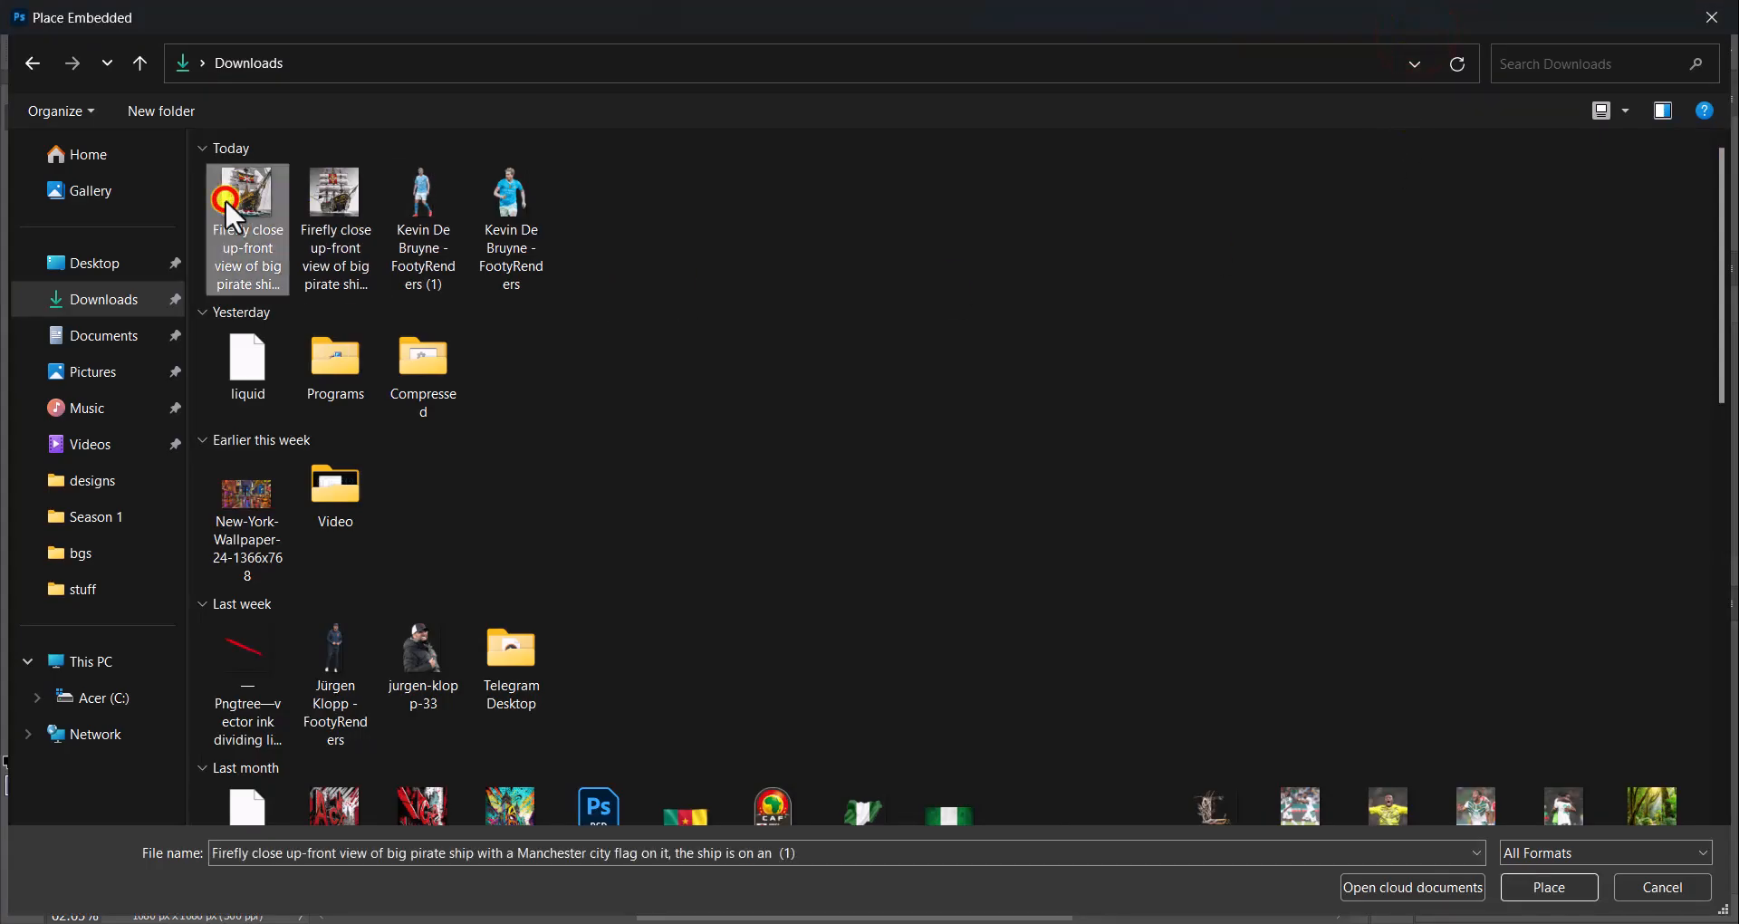
{"action": "left_click", "coordinate": [1540, 885]}
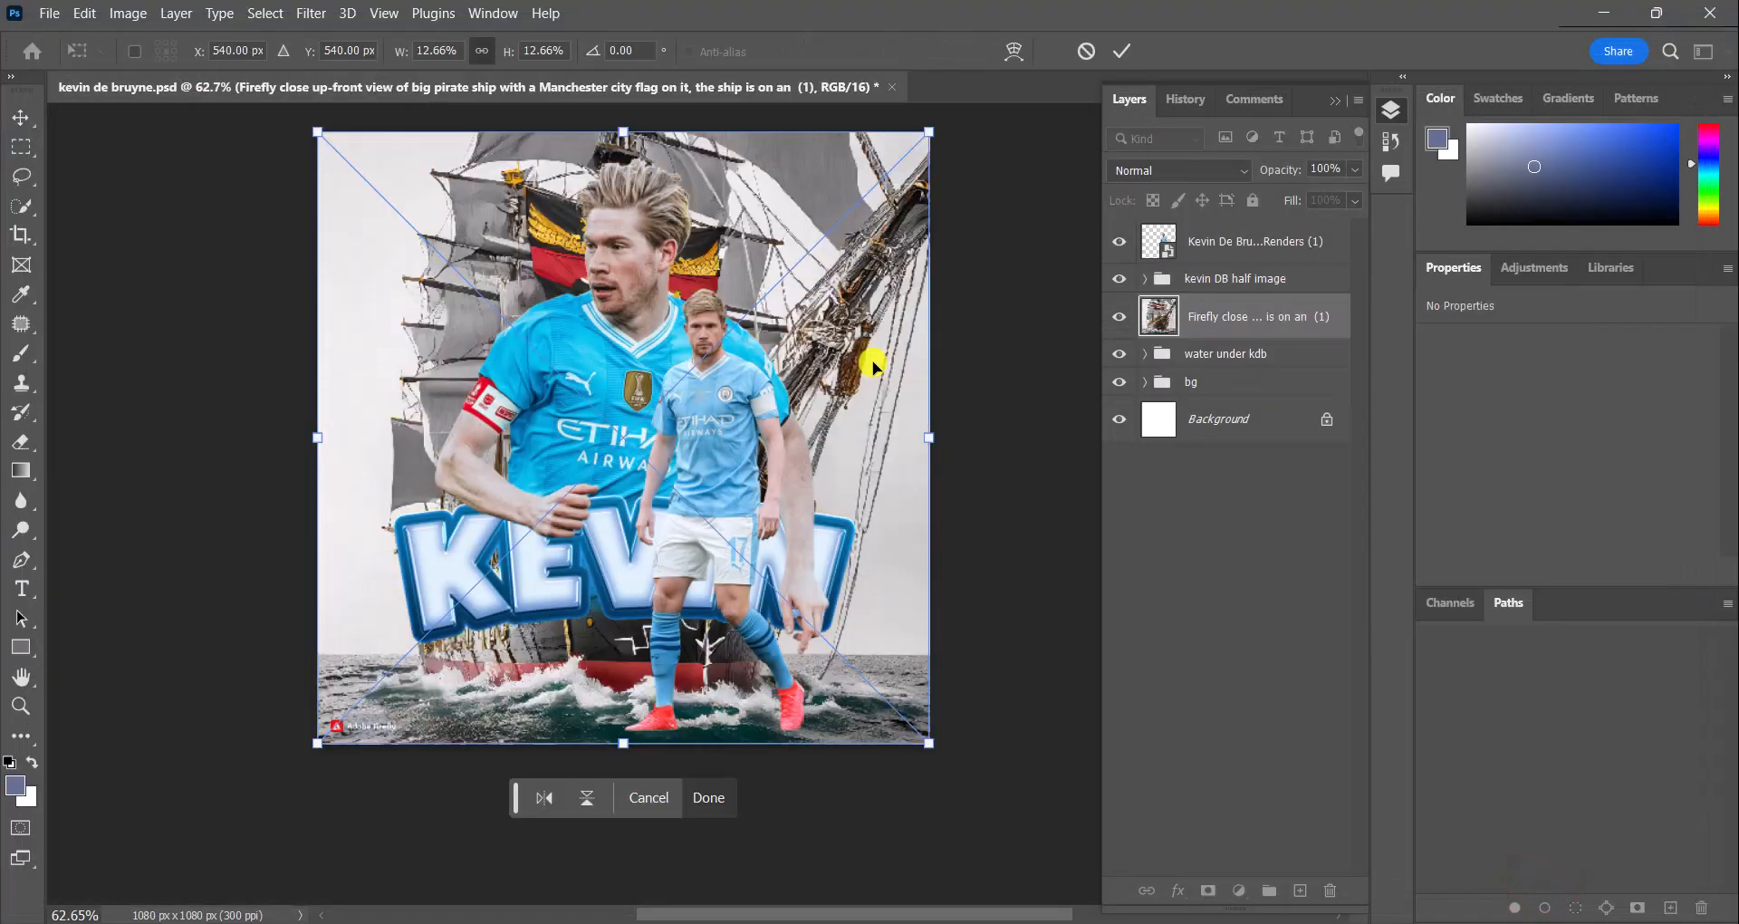
{"action": "left_click_drag", "start_coordinate": [773, 353], "coordinate": [884, 350]}
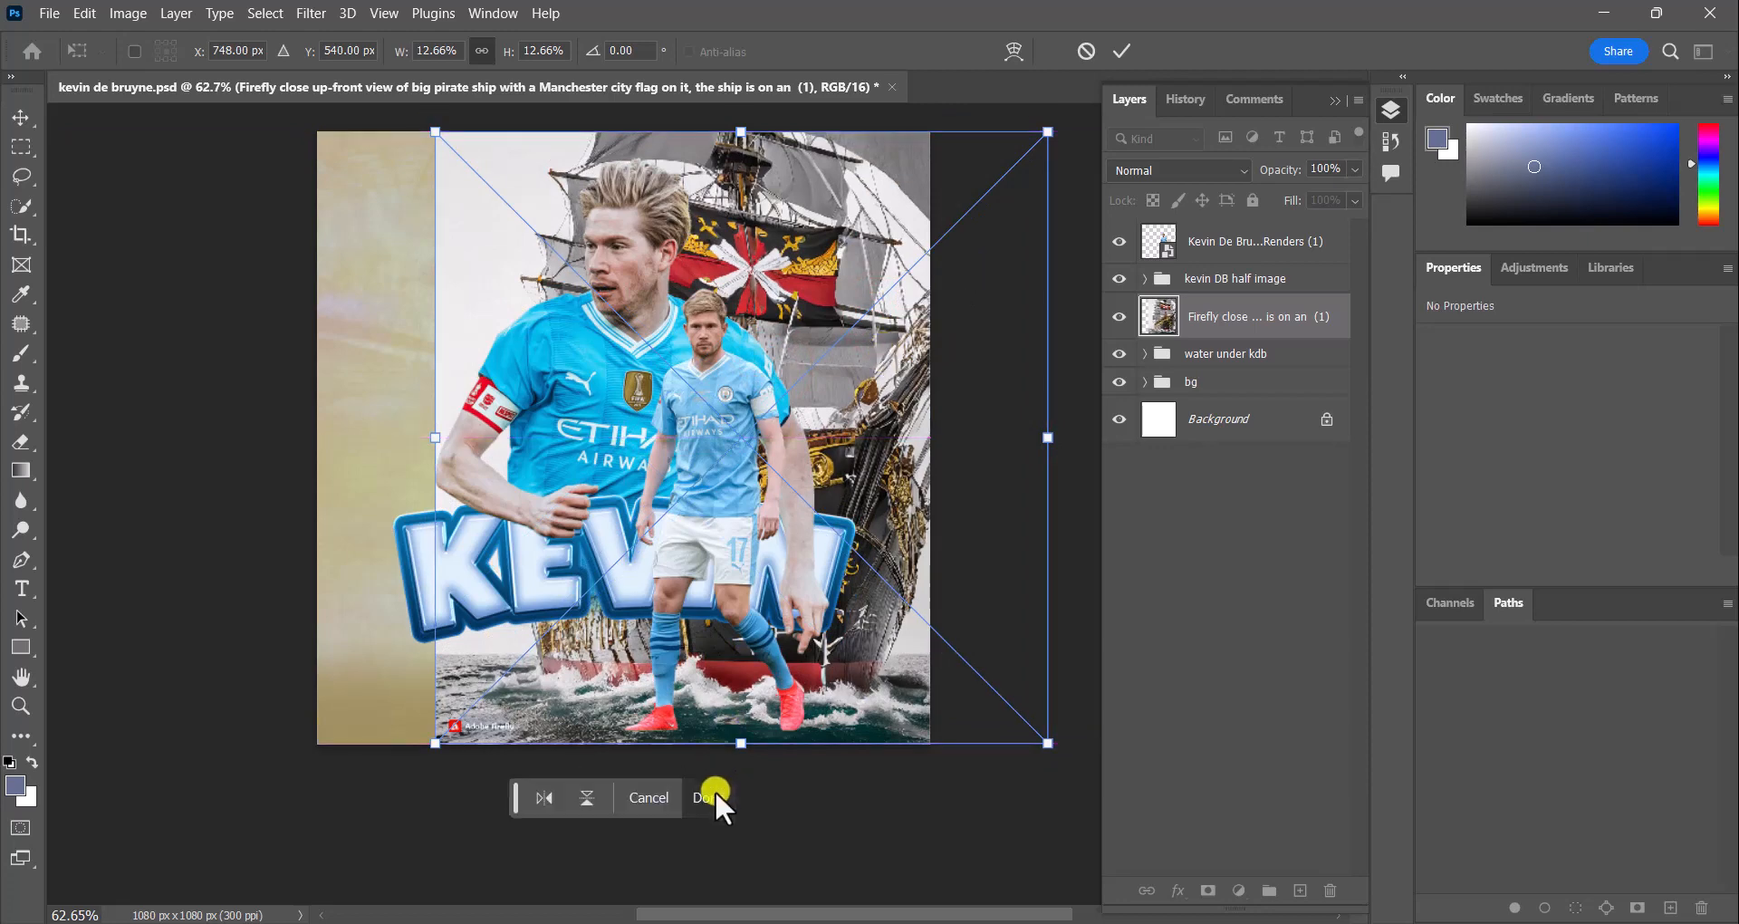
{"action": "left_click_drag", "start_coordinate": [868, 444], "coordinate": [750, 449]}
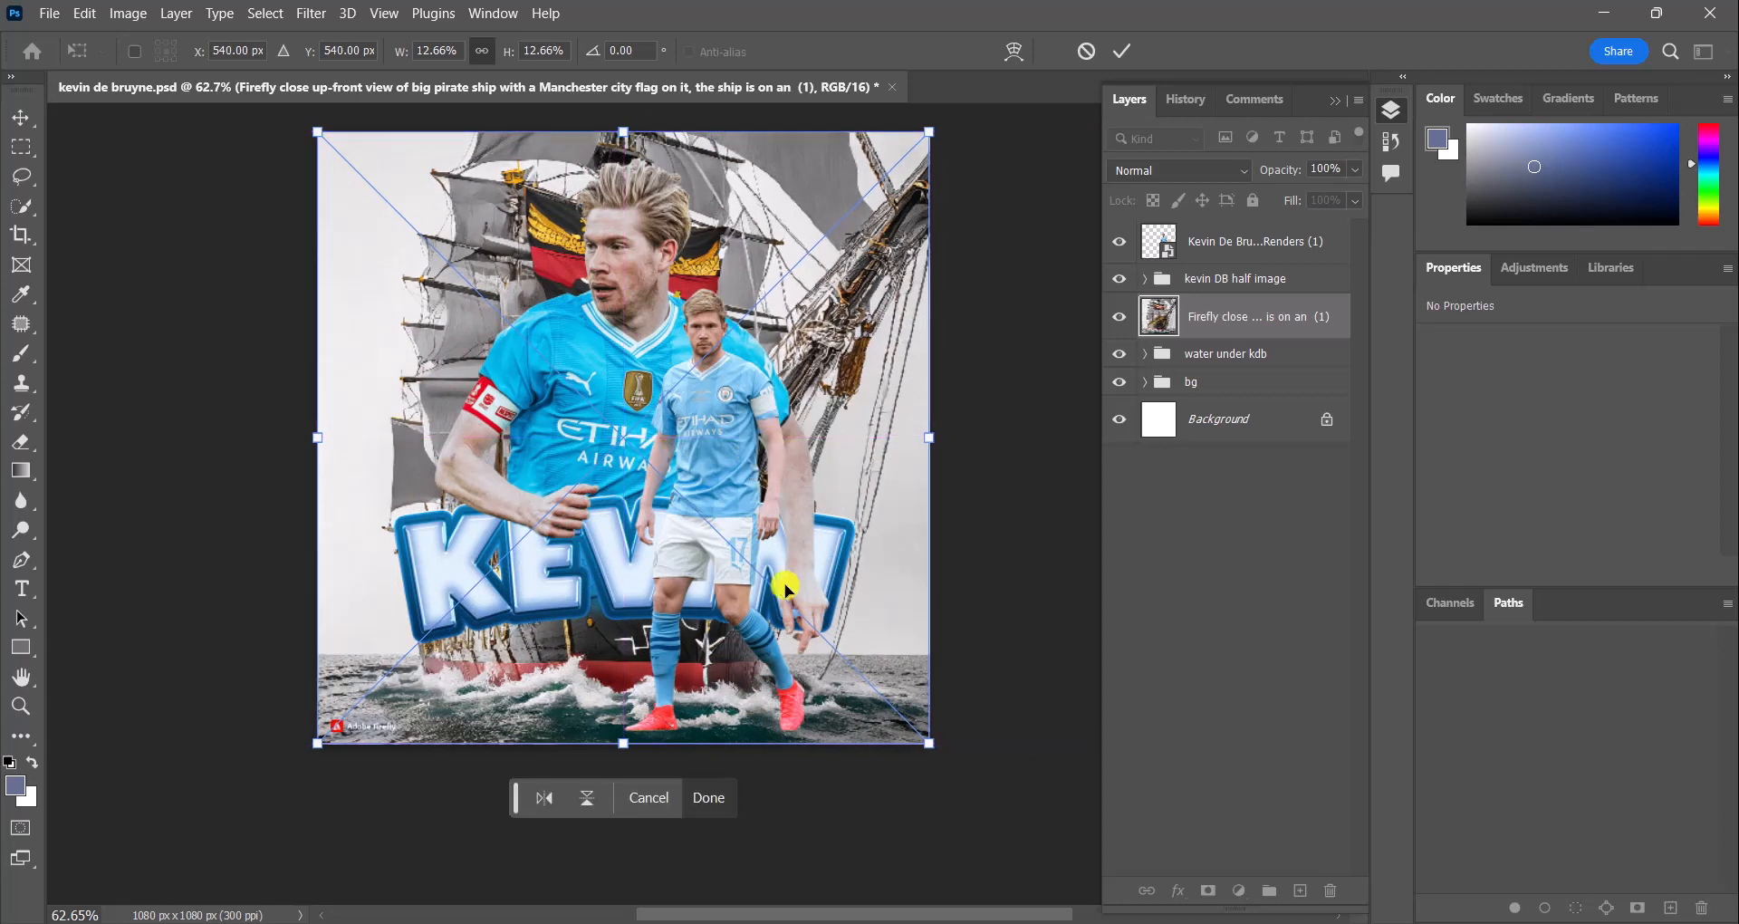
{"action": "left_click", "coordinate": [714, 806]}
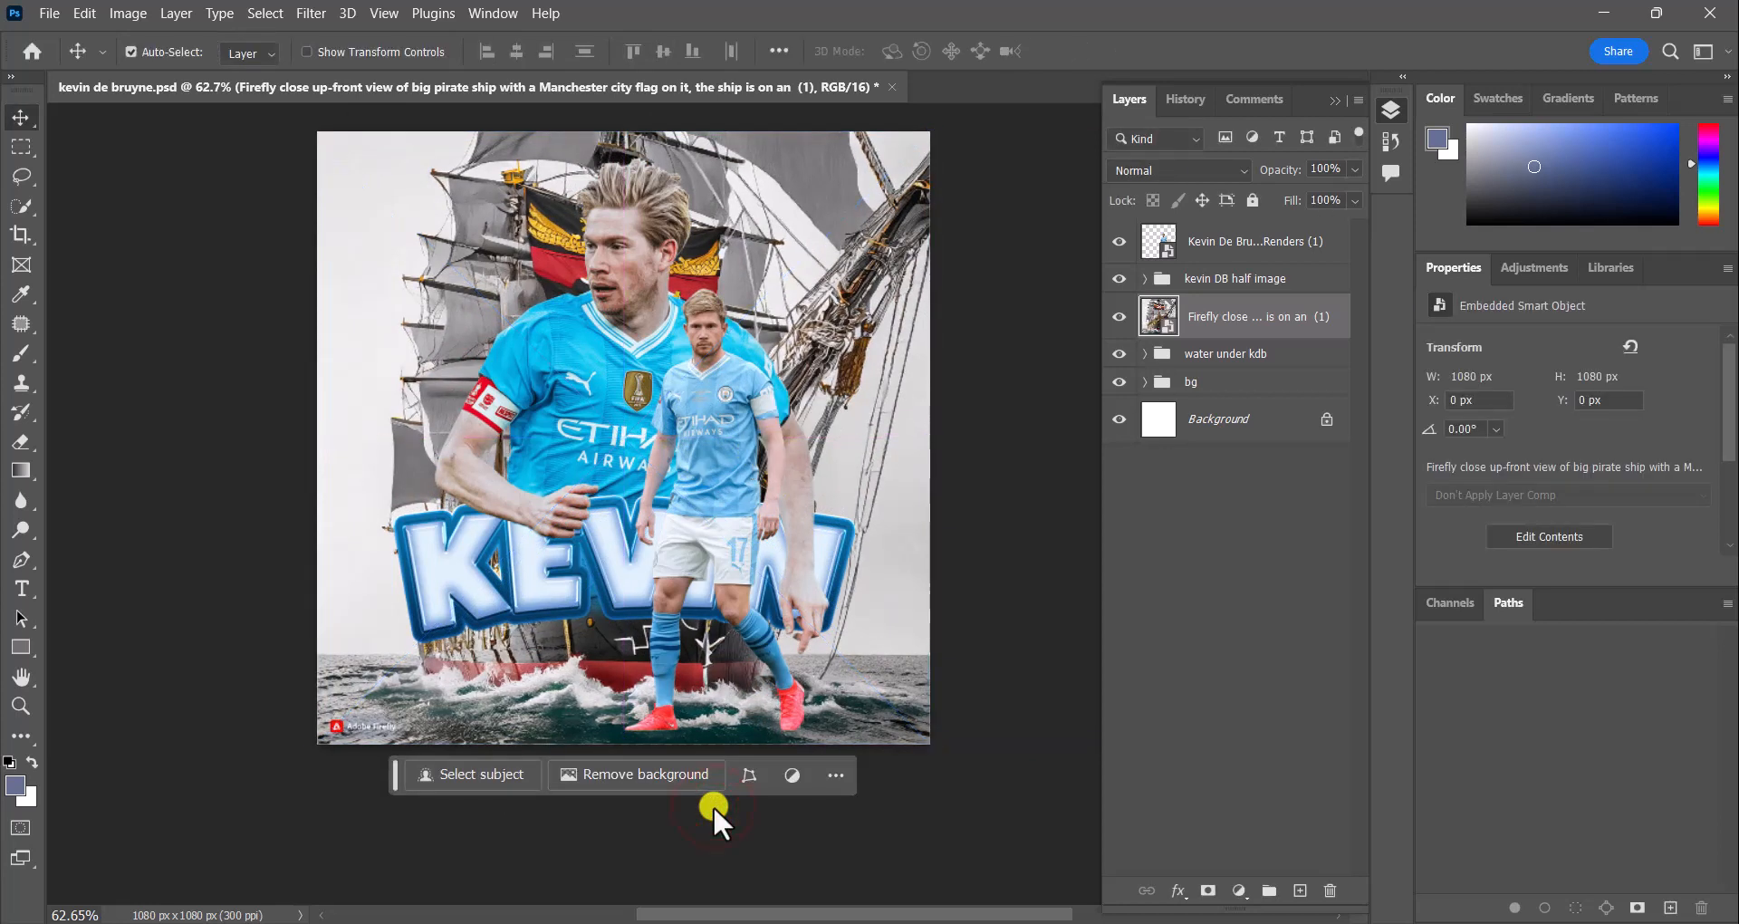
Try to select the pirate ship with the Object Selection tool by framing nearly the whole canvas in a rectangle
{"action": "left_click", "coordinate": [20, 212]}
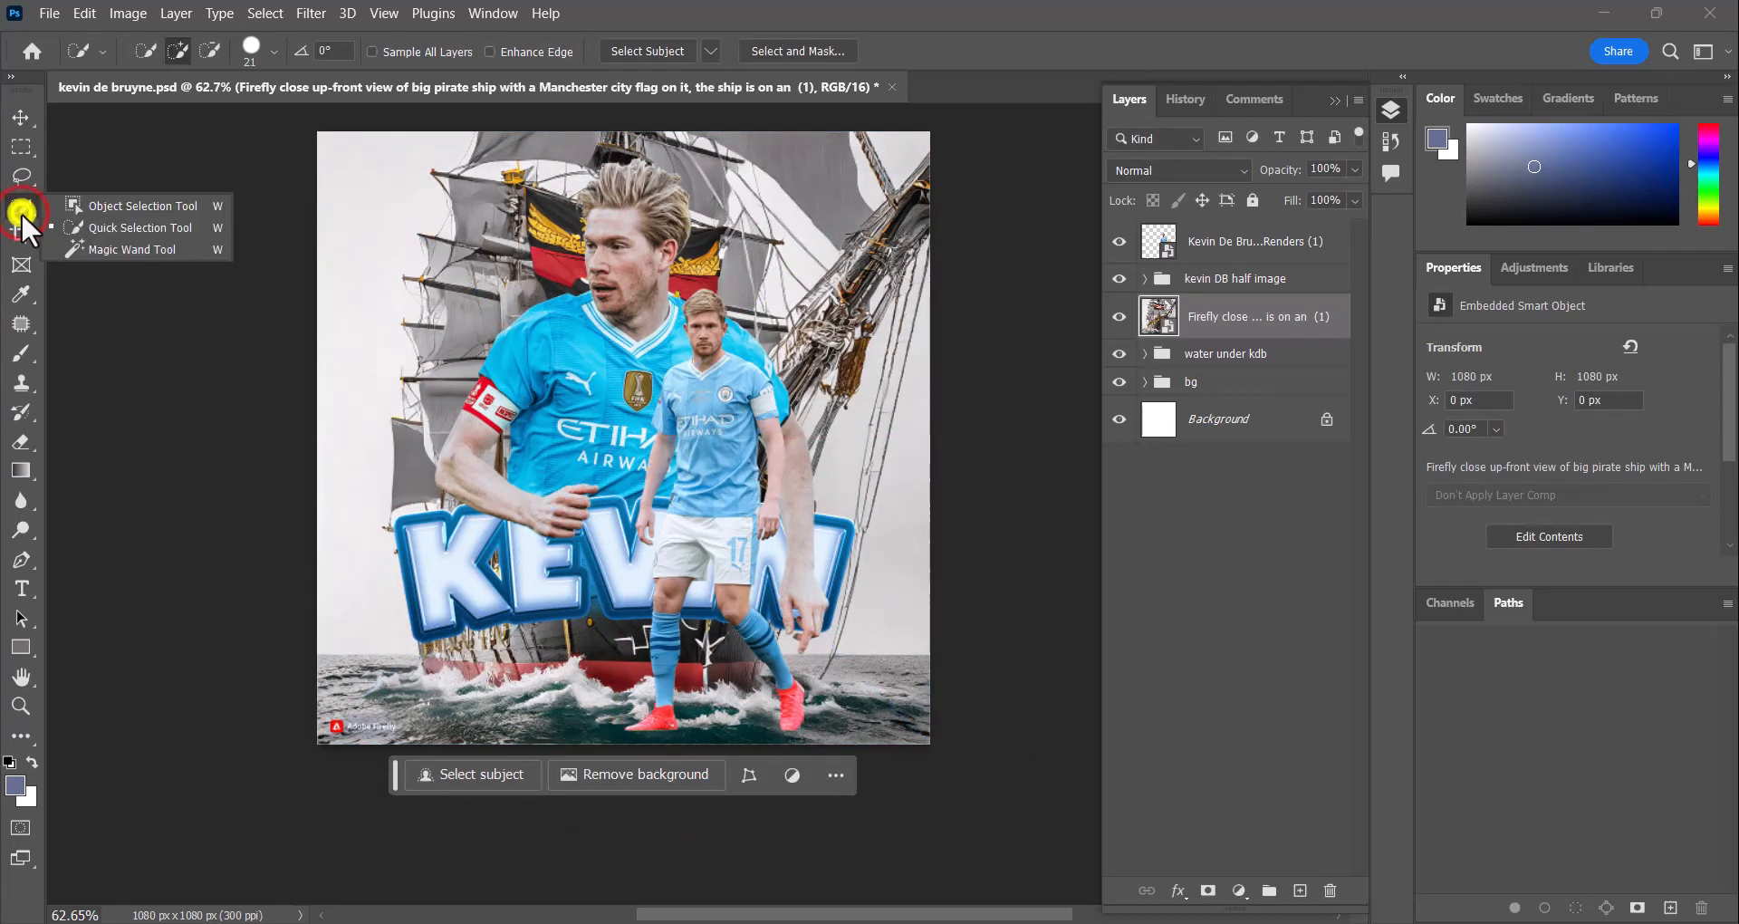
{"action": "left_click", "coordinate": [90, 203]}
{"action": "left_click_drag", "start_coordinate": [316, 129], "coordinate": [1064, 714]}
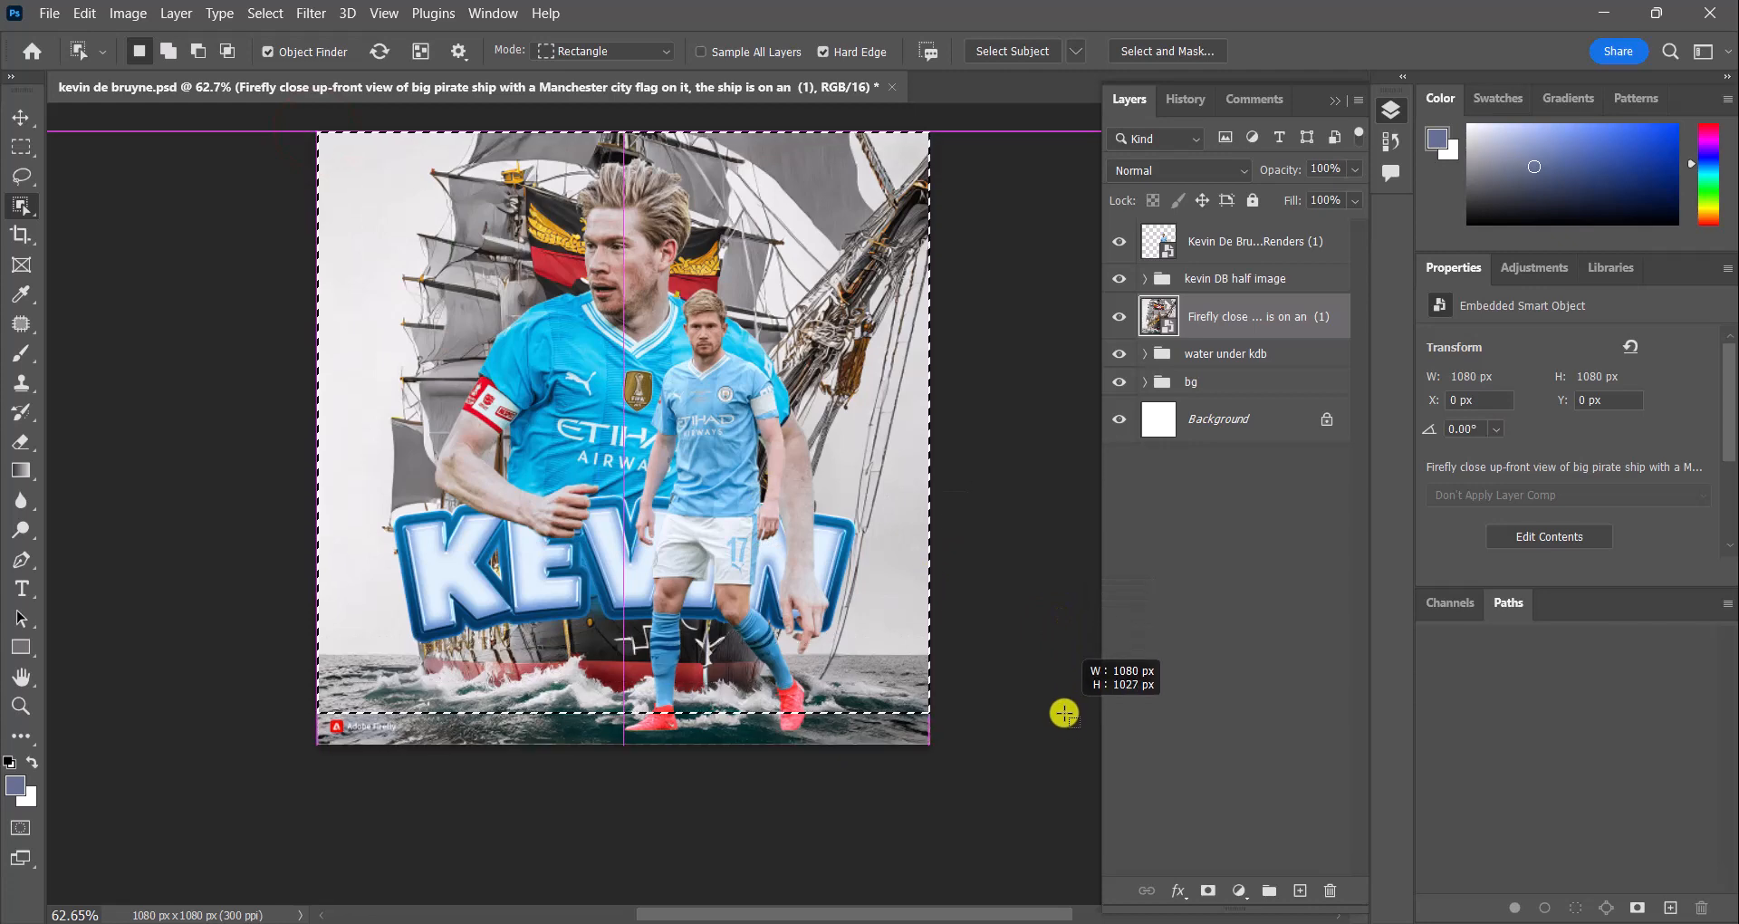
Commit the pirate ship image at 12.66% scale, centred on the canvas beneath the player layers
{"action": "key", "text": "ctrl+t"}
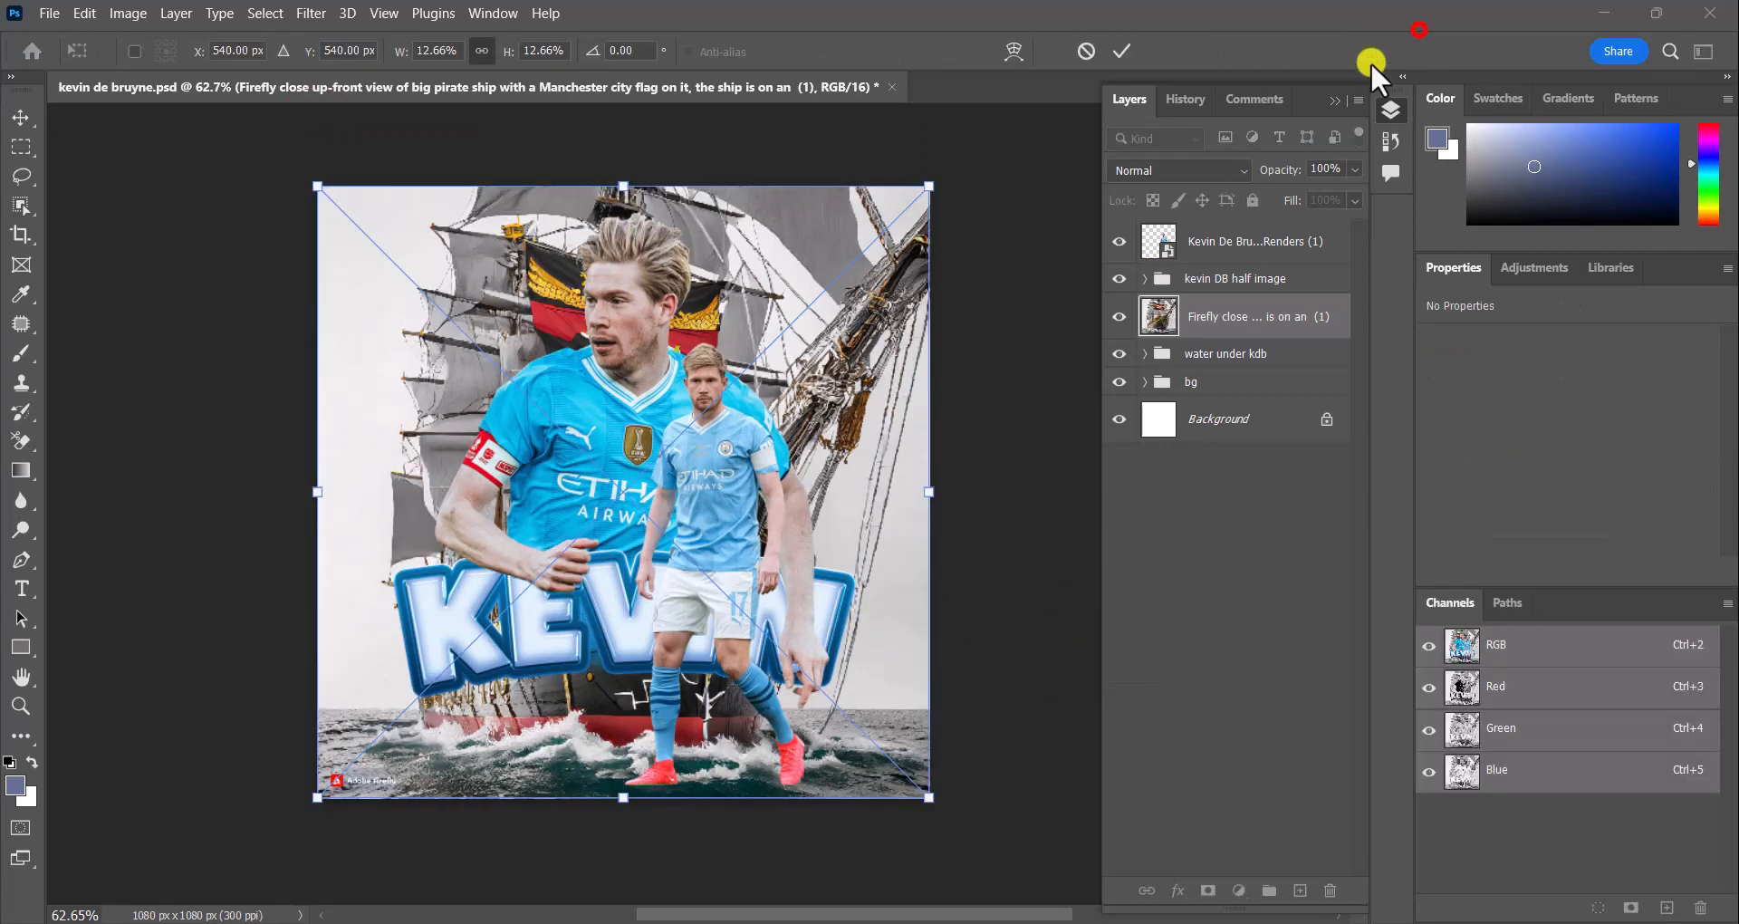
{"action": "left_click", "coordinate": [705, 851]}
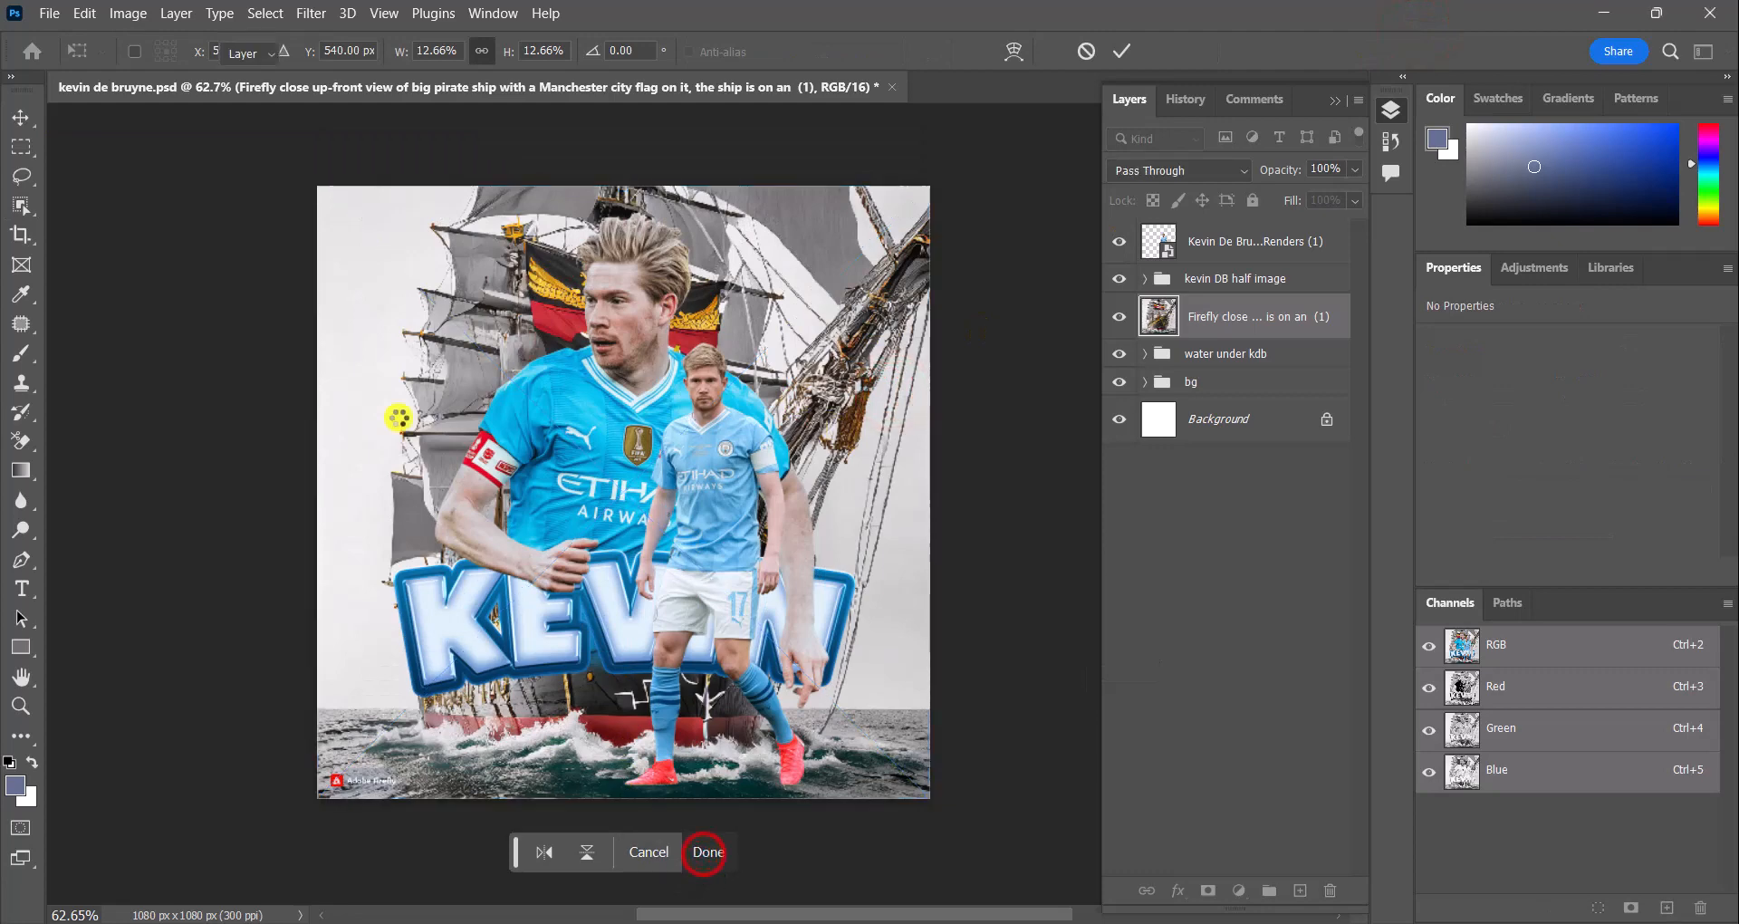
Rasterize the pirate ship layer and erase its pale sky beside the ship with a 2581 px Background Eraser
{"action": "left_click", "coordinate": [20, 438]}
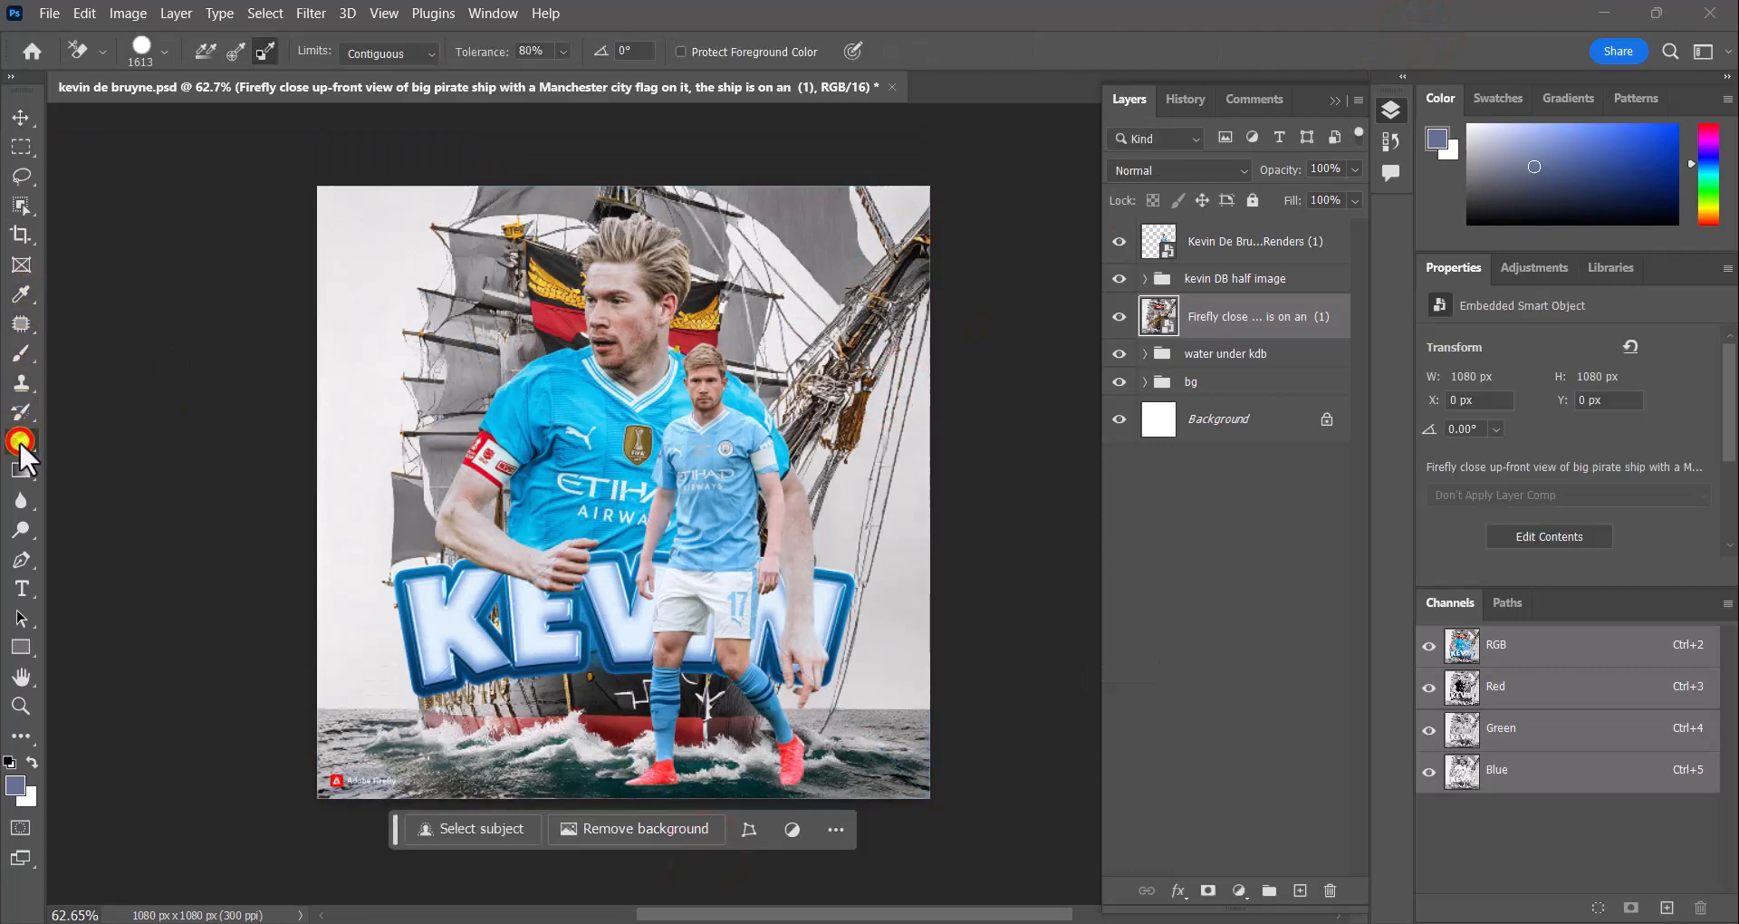
{"action": "left_click", "coordinate": [100, 455]}
{"action": "left_click", "coordinate": [163, 51]}
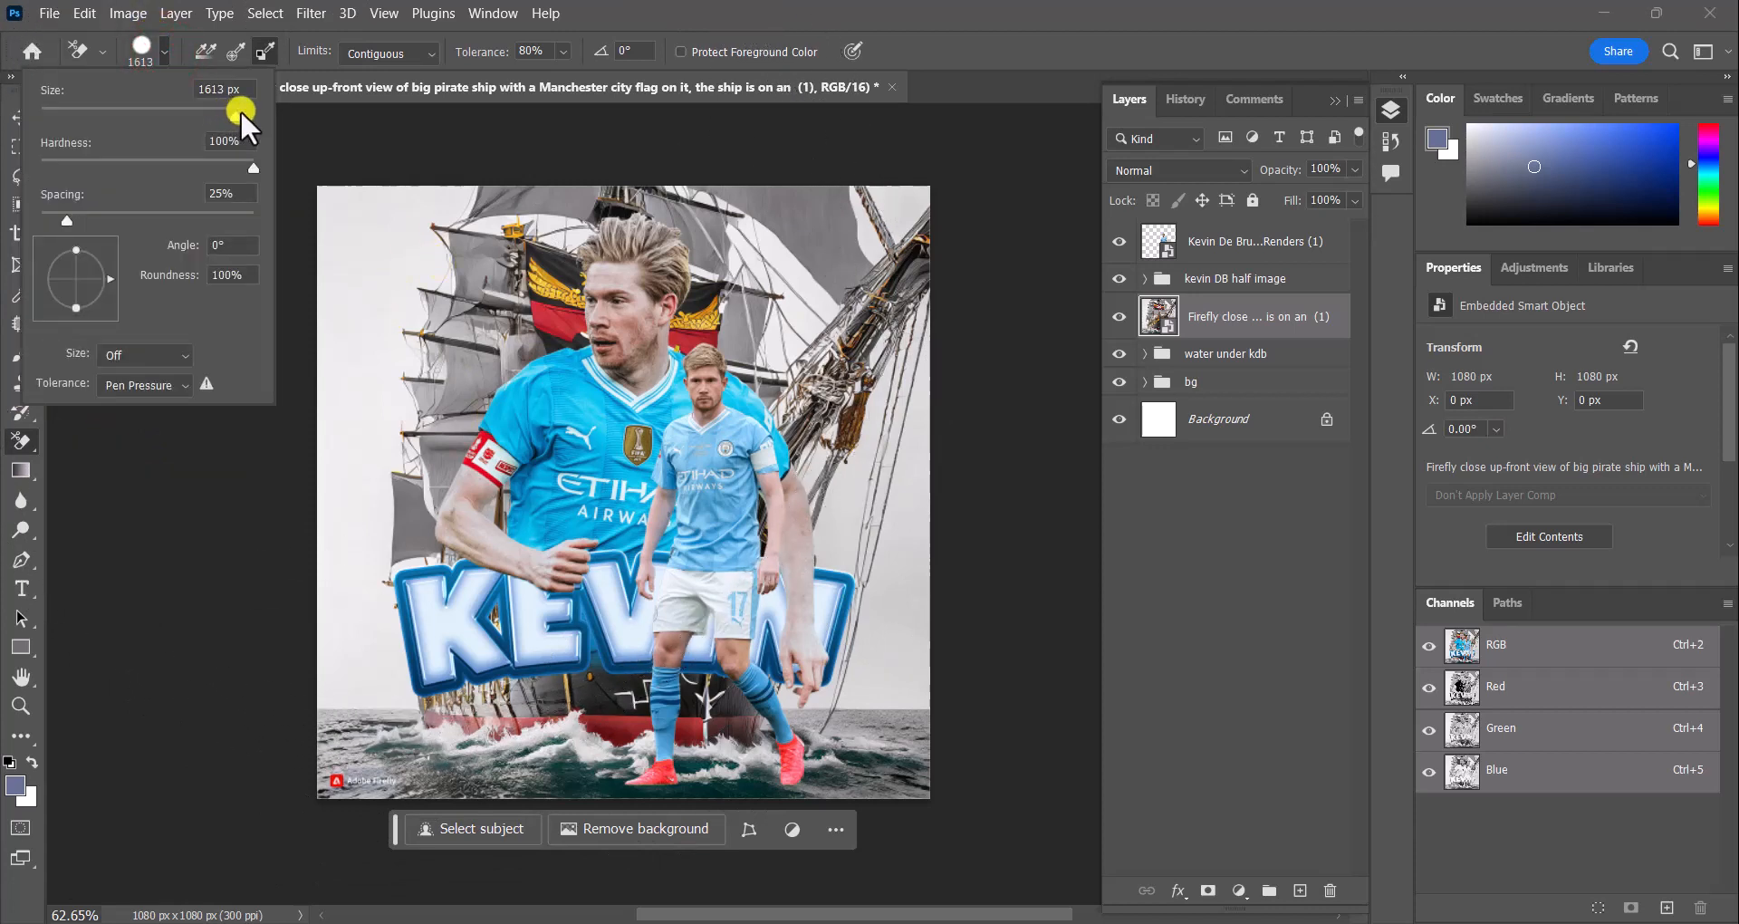
{"action": "left_click", "coordinate": [241, 111]}
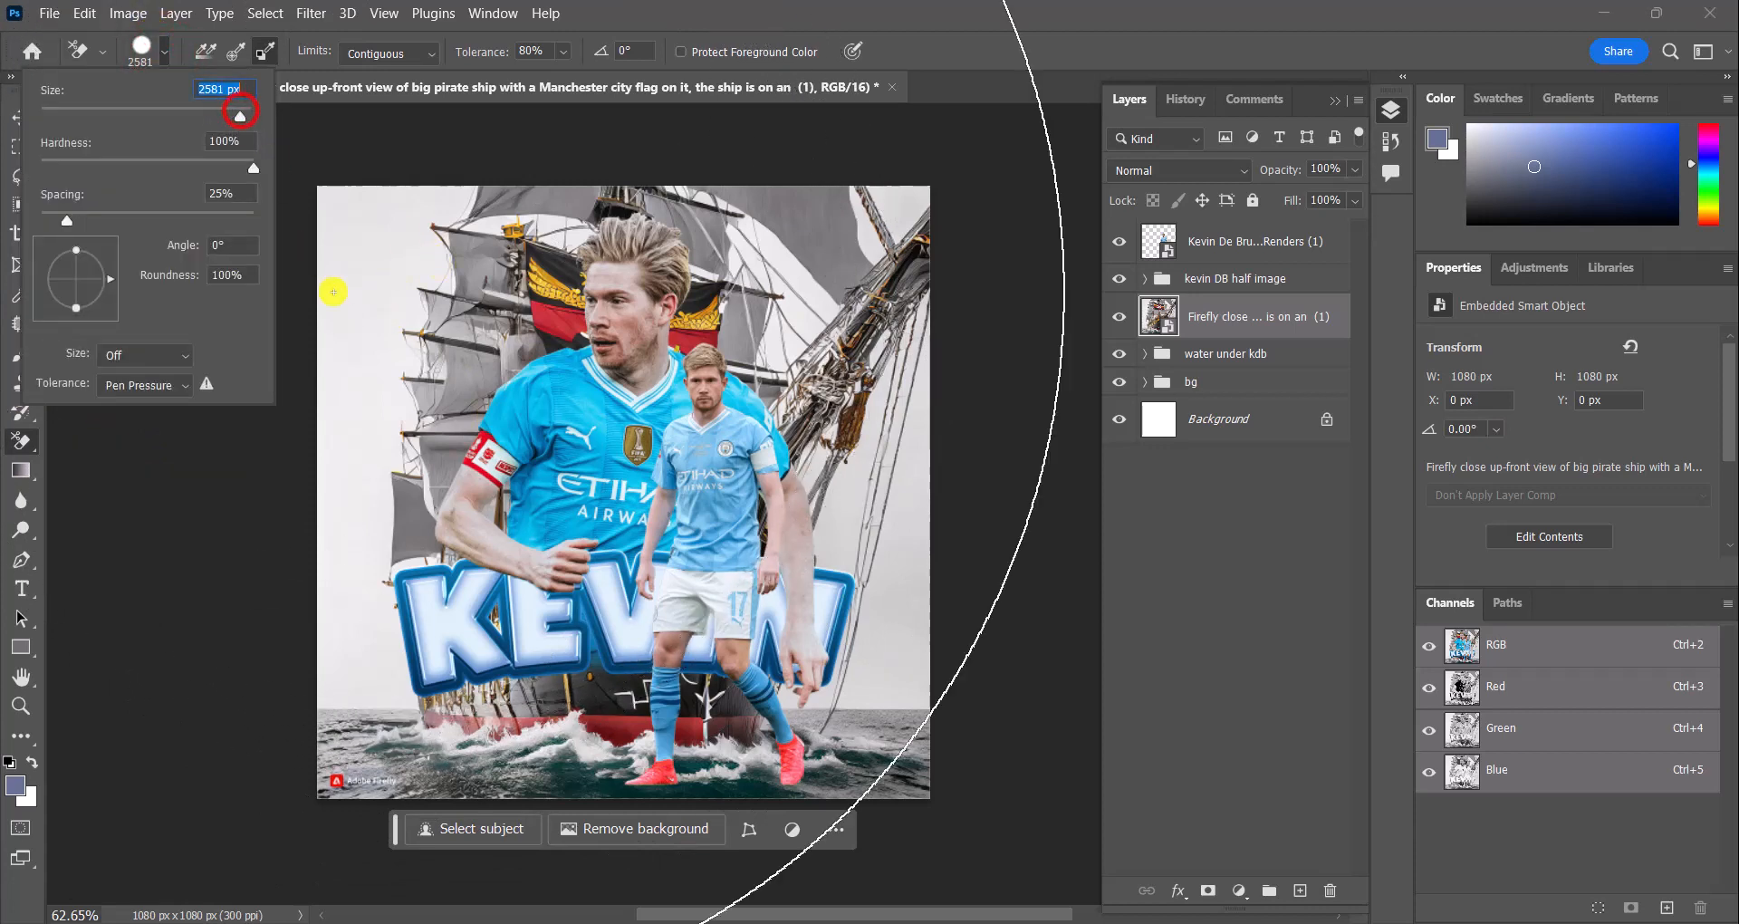
{"action": "left_click", "coordinate": [423, 269]}
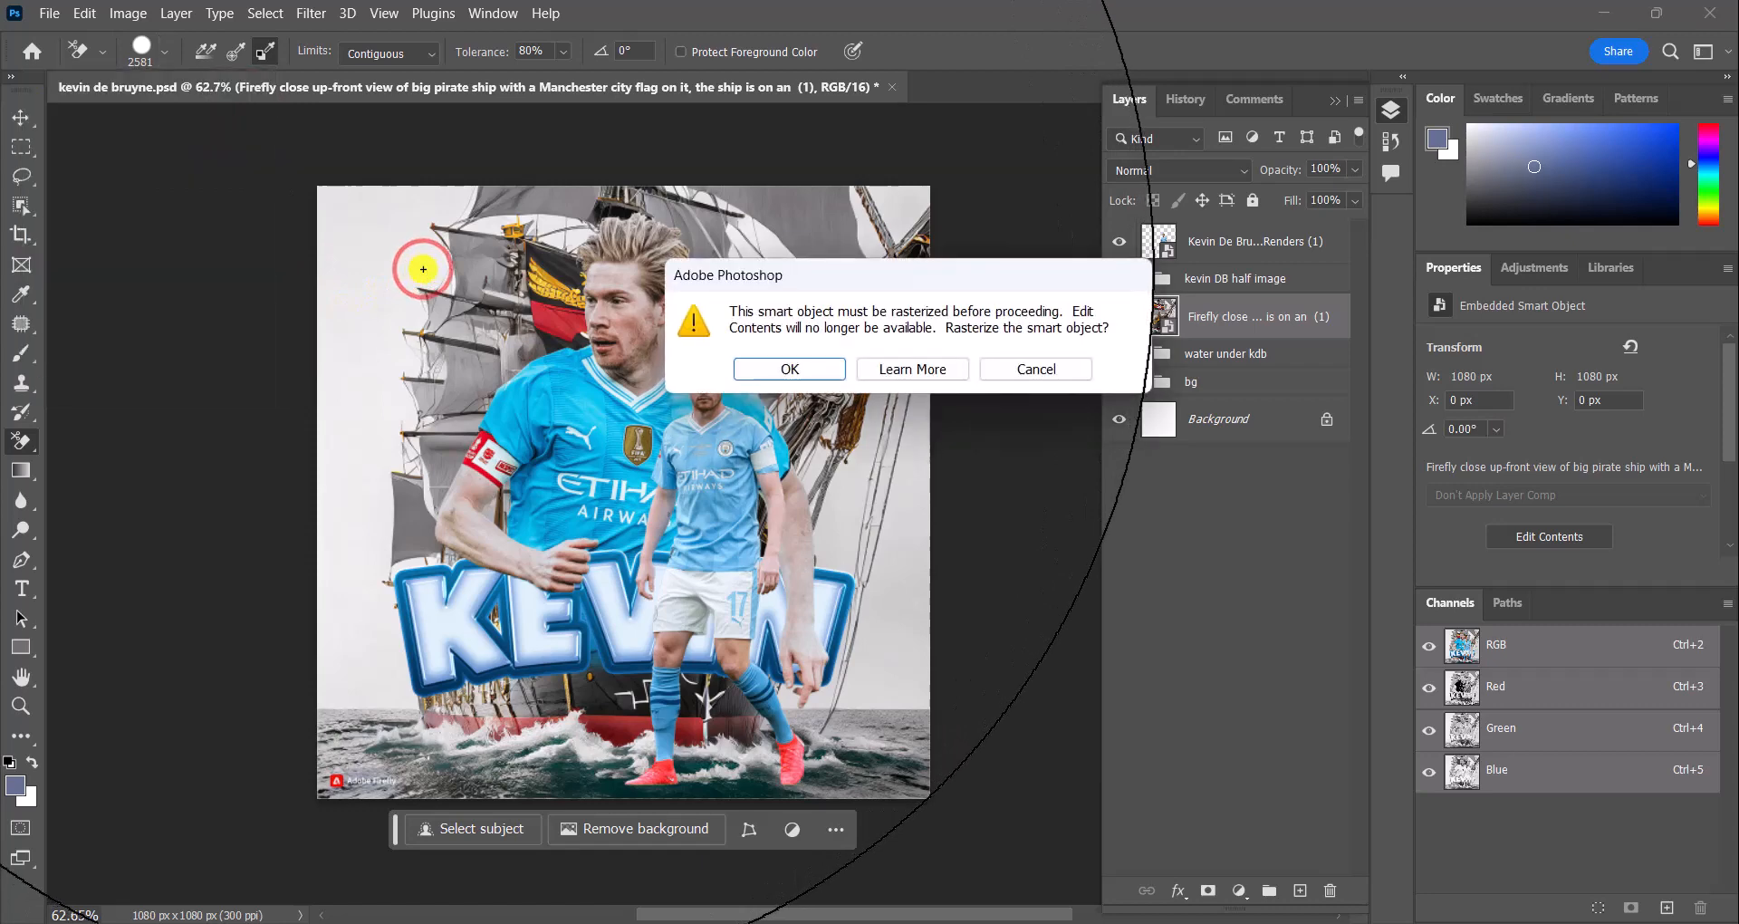
{"action": "left_click", "coordinate": [822, 372]}
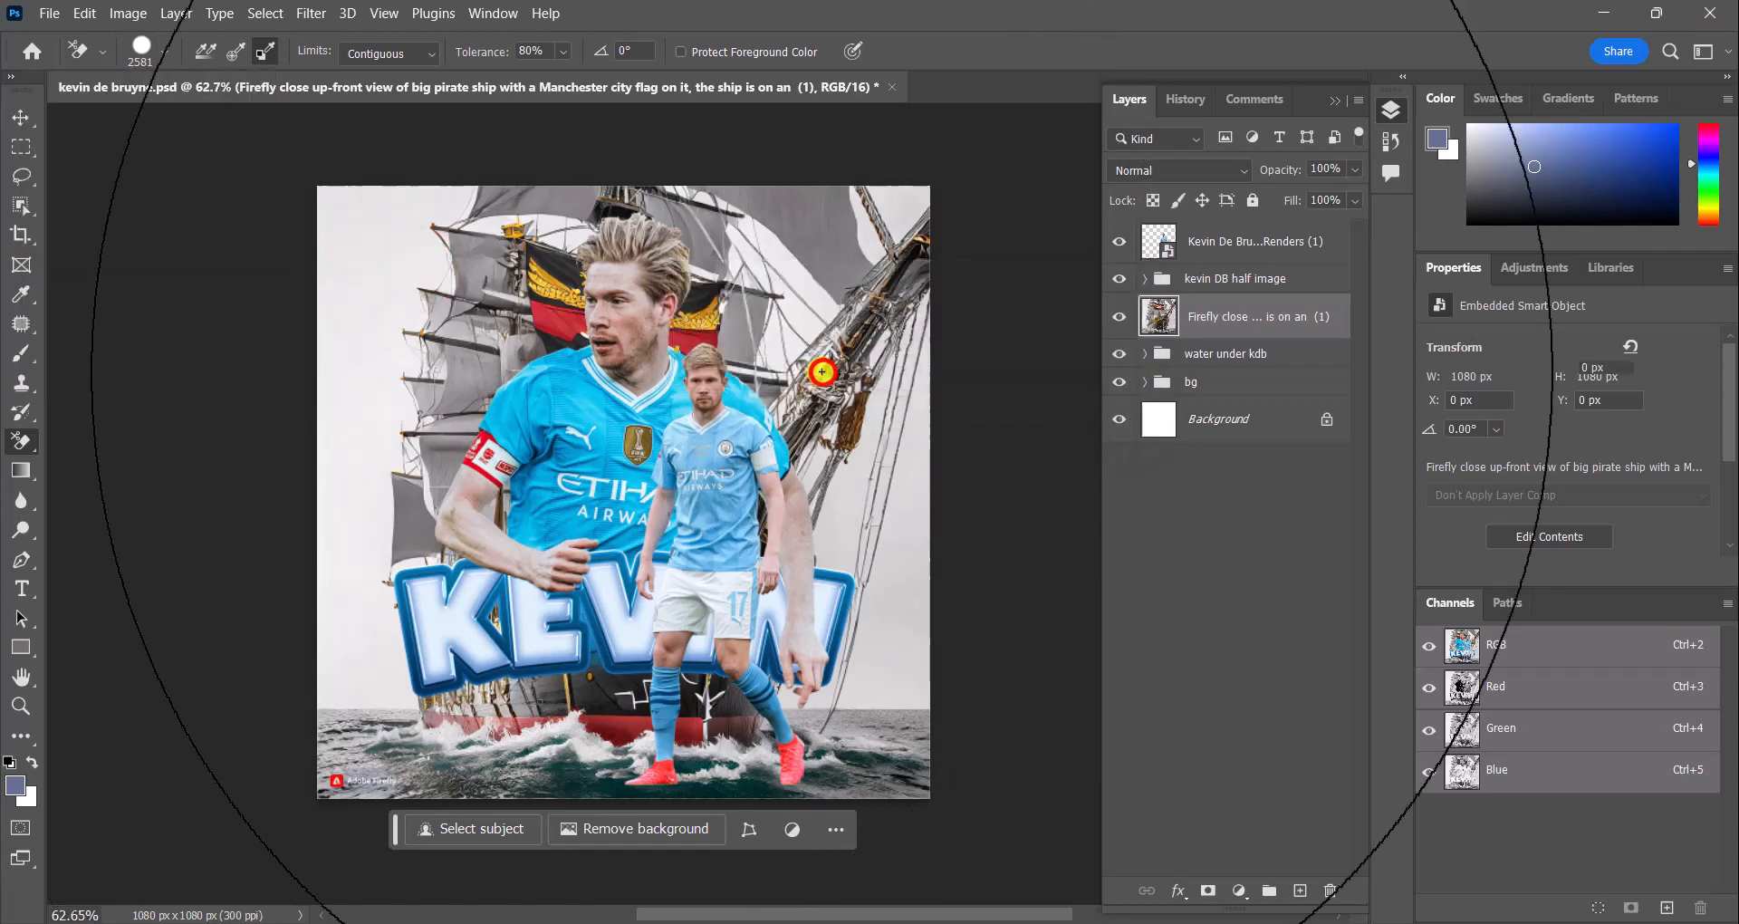
{"action": "left_click", "coordinate": [434, 279]}
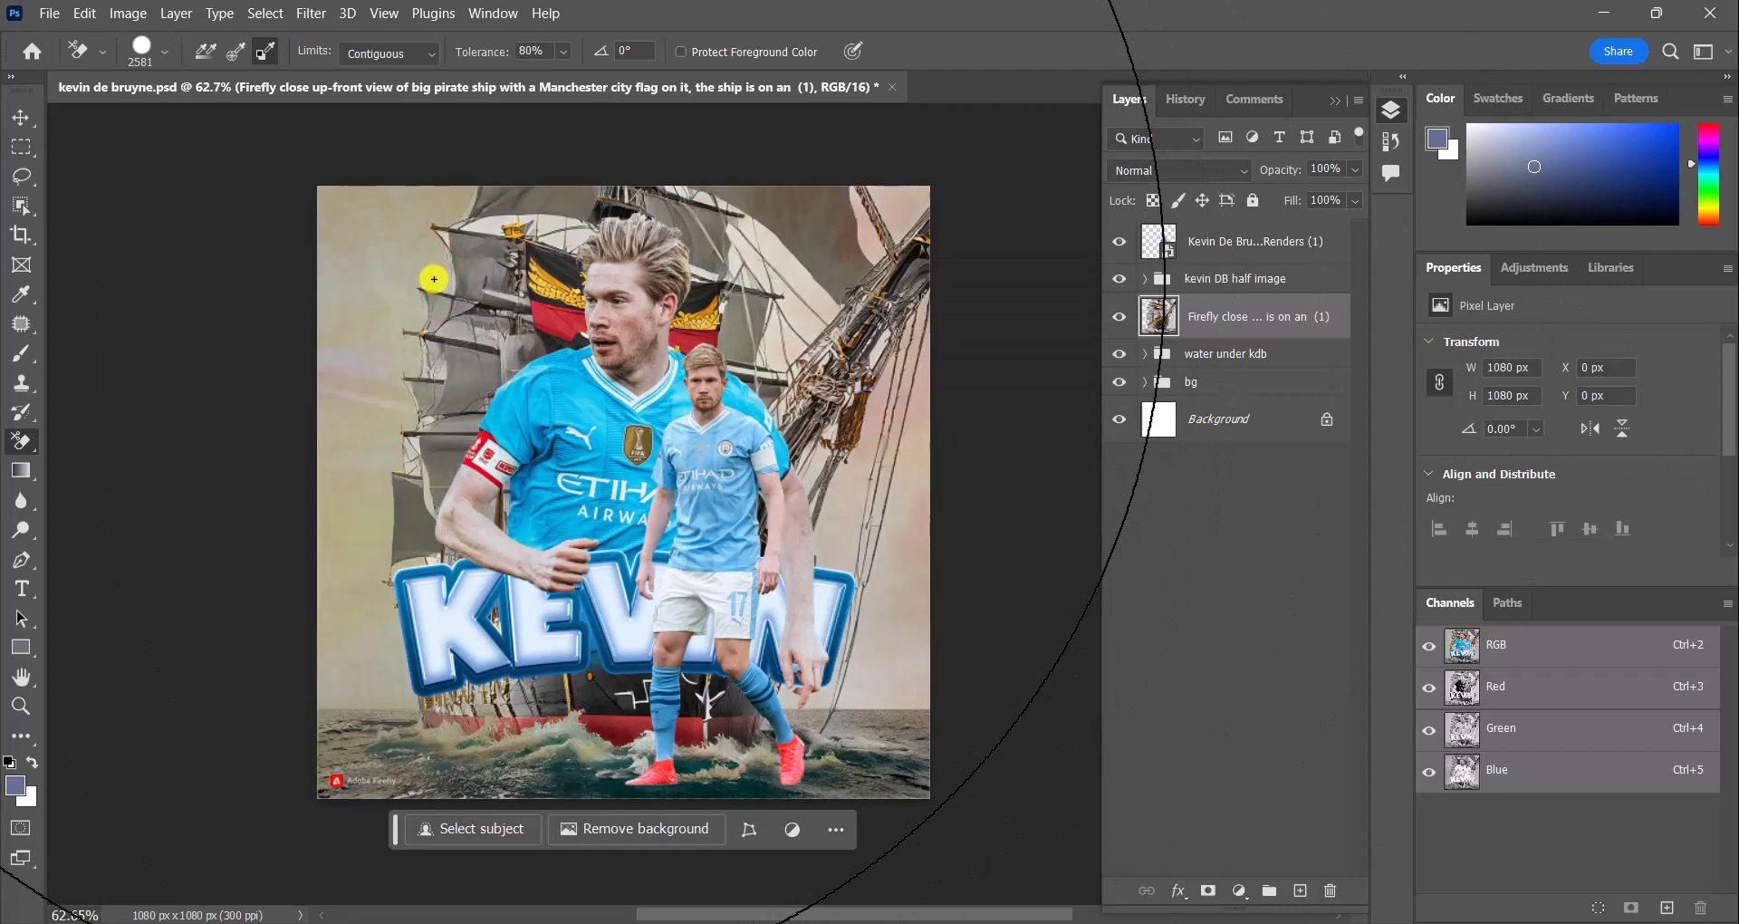
Erase the enclosed sky patches between the pirate ship's masts and sails near the large player's head
{"action": "left_click", "coordinate": [500, 227]}
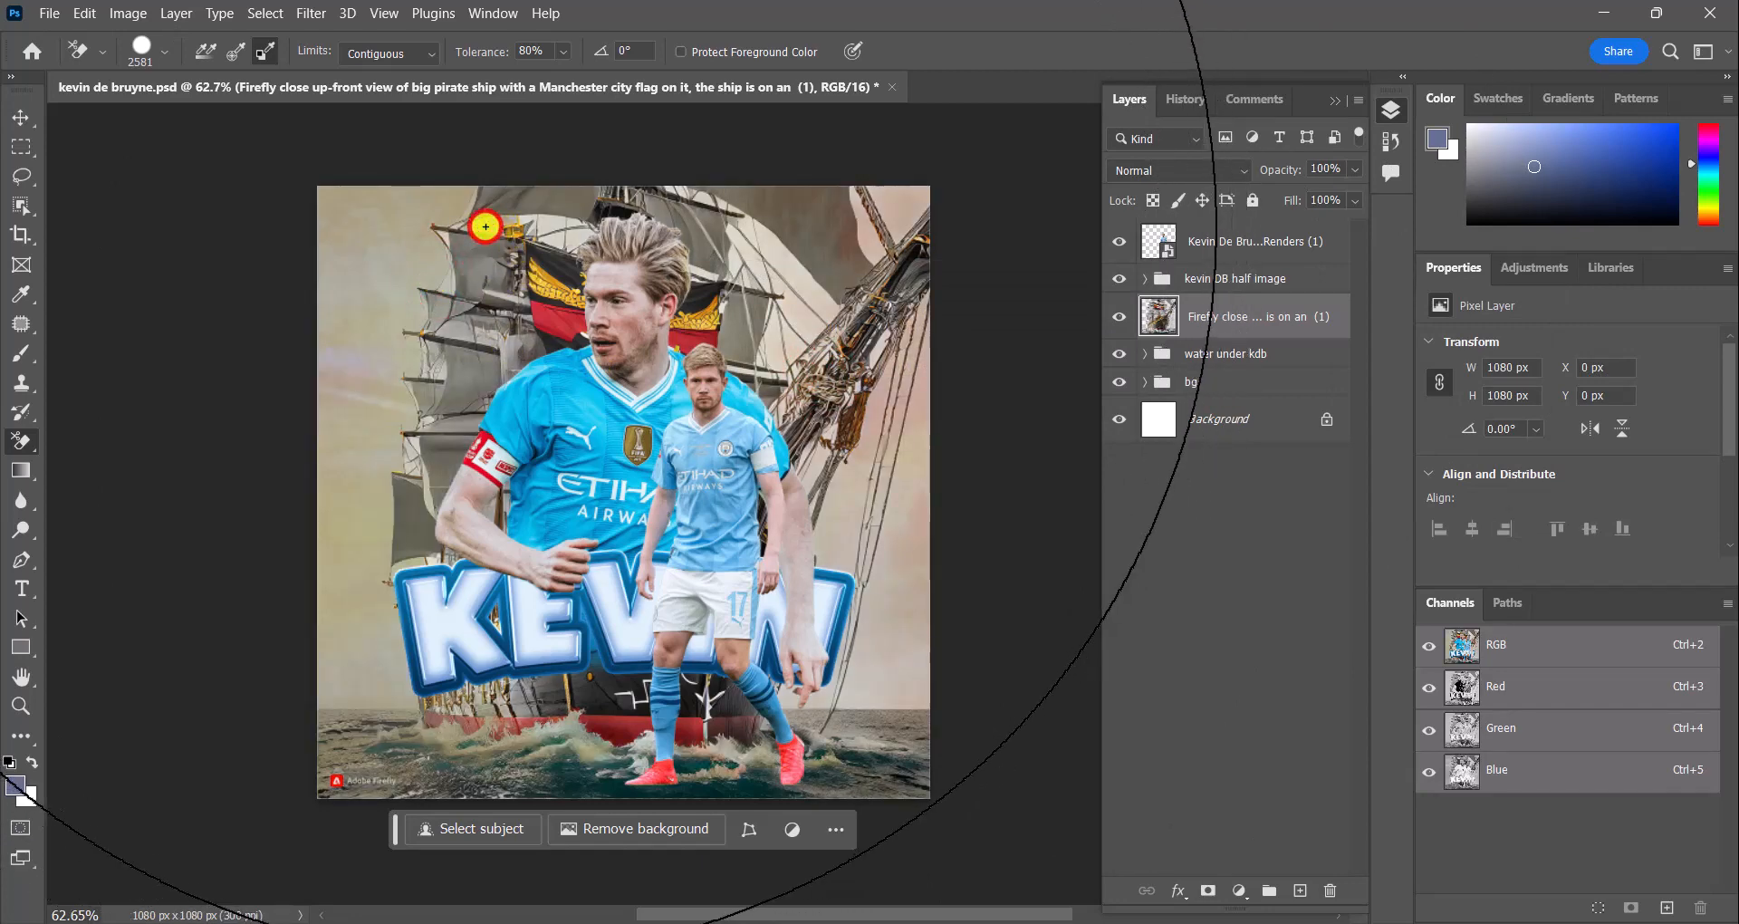
{"action": "left_click", "coordinate": [528, 219]}
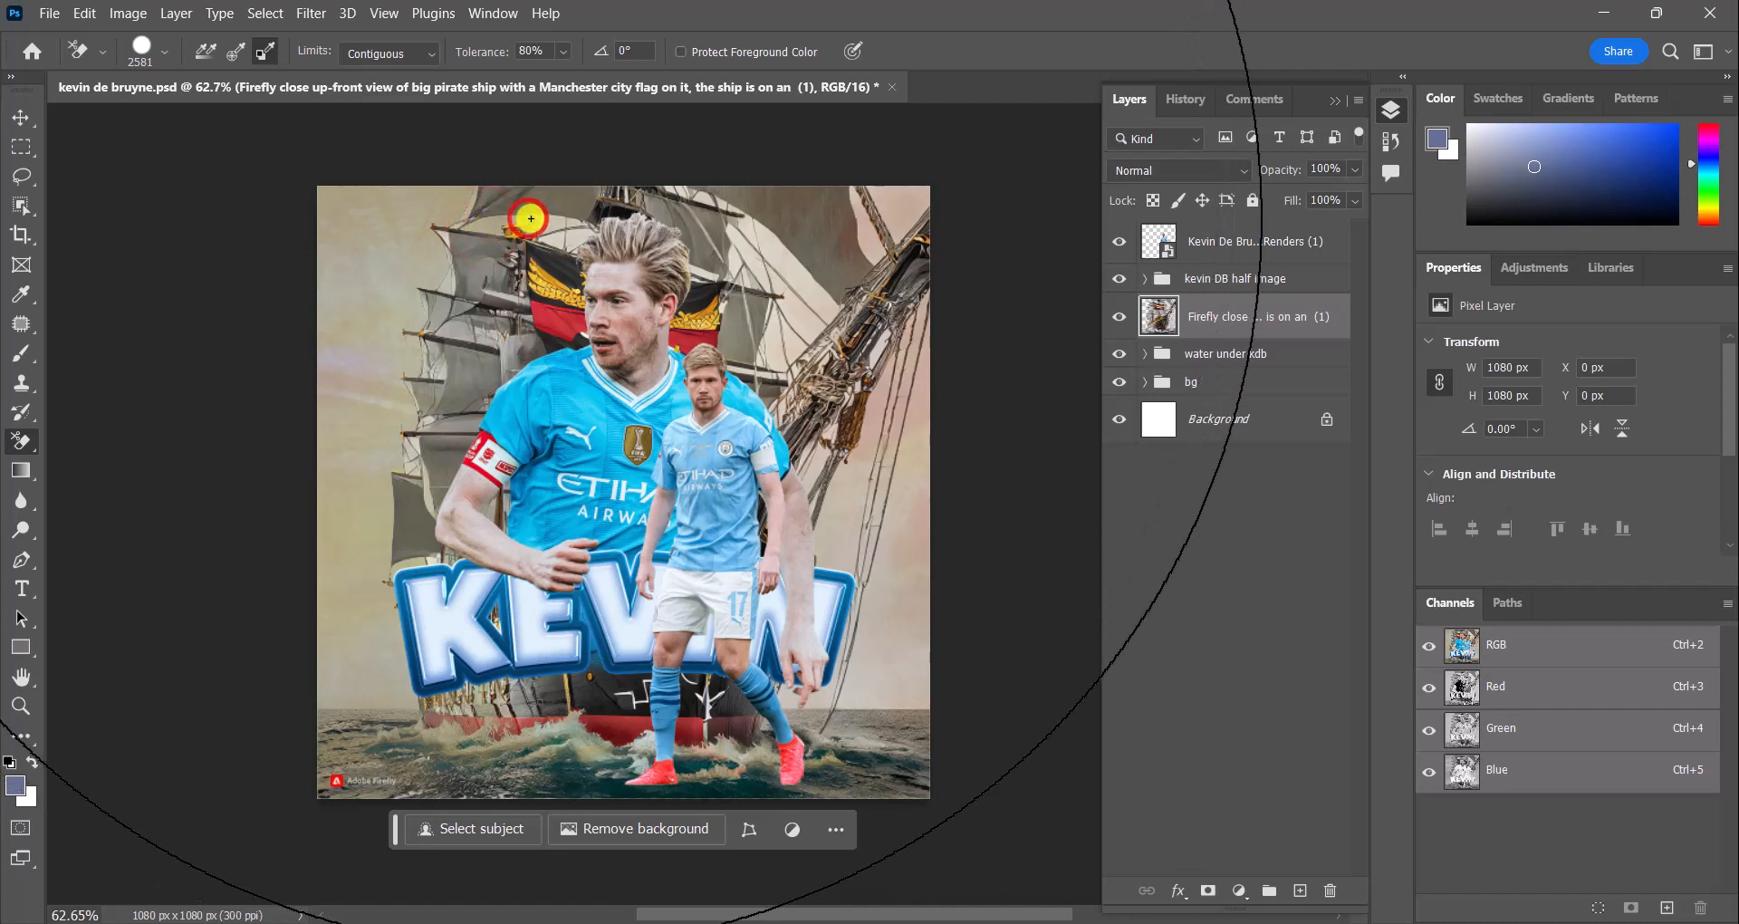
{"action": "left_click", "coordinate": [552, 238]}
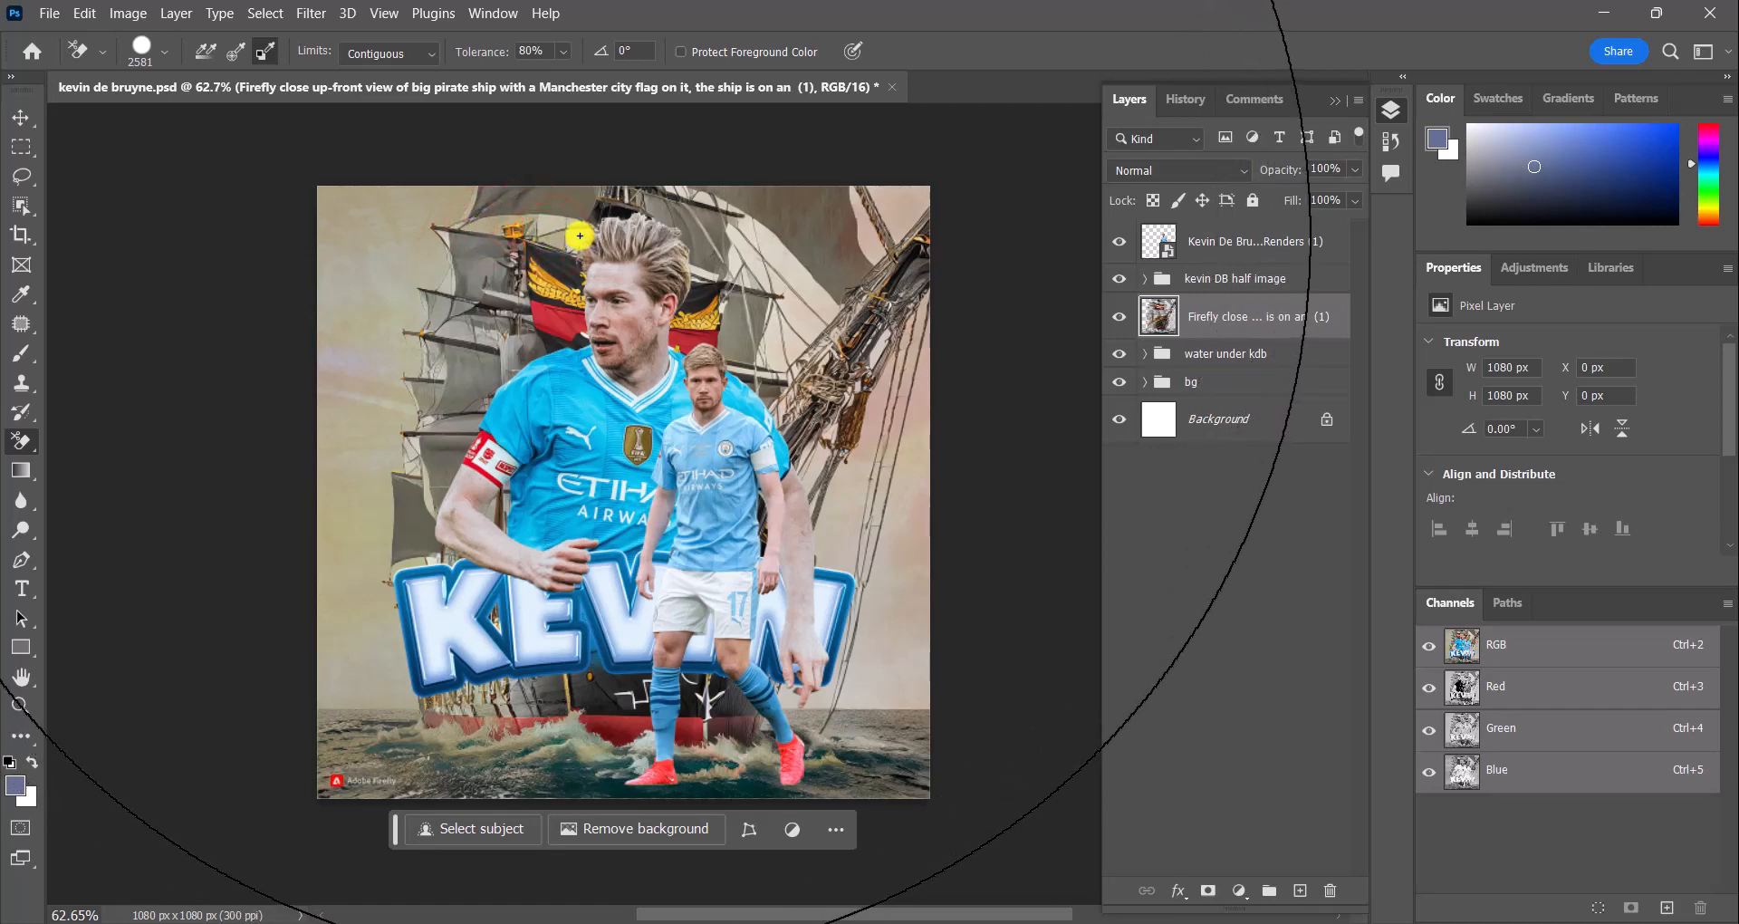
{"action": "left_click", "coordinate": [556, 222]}
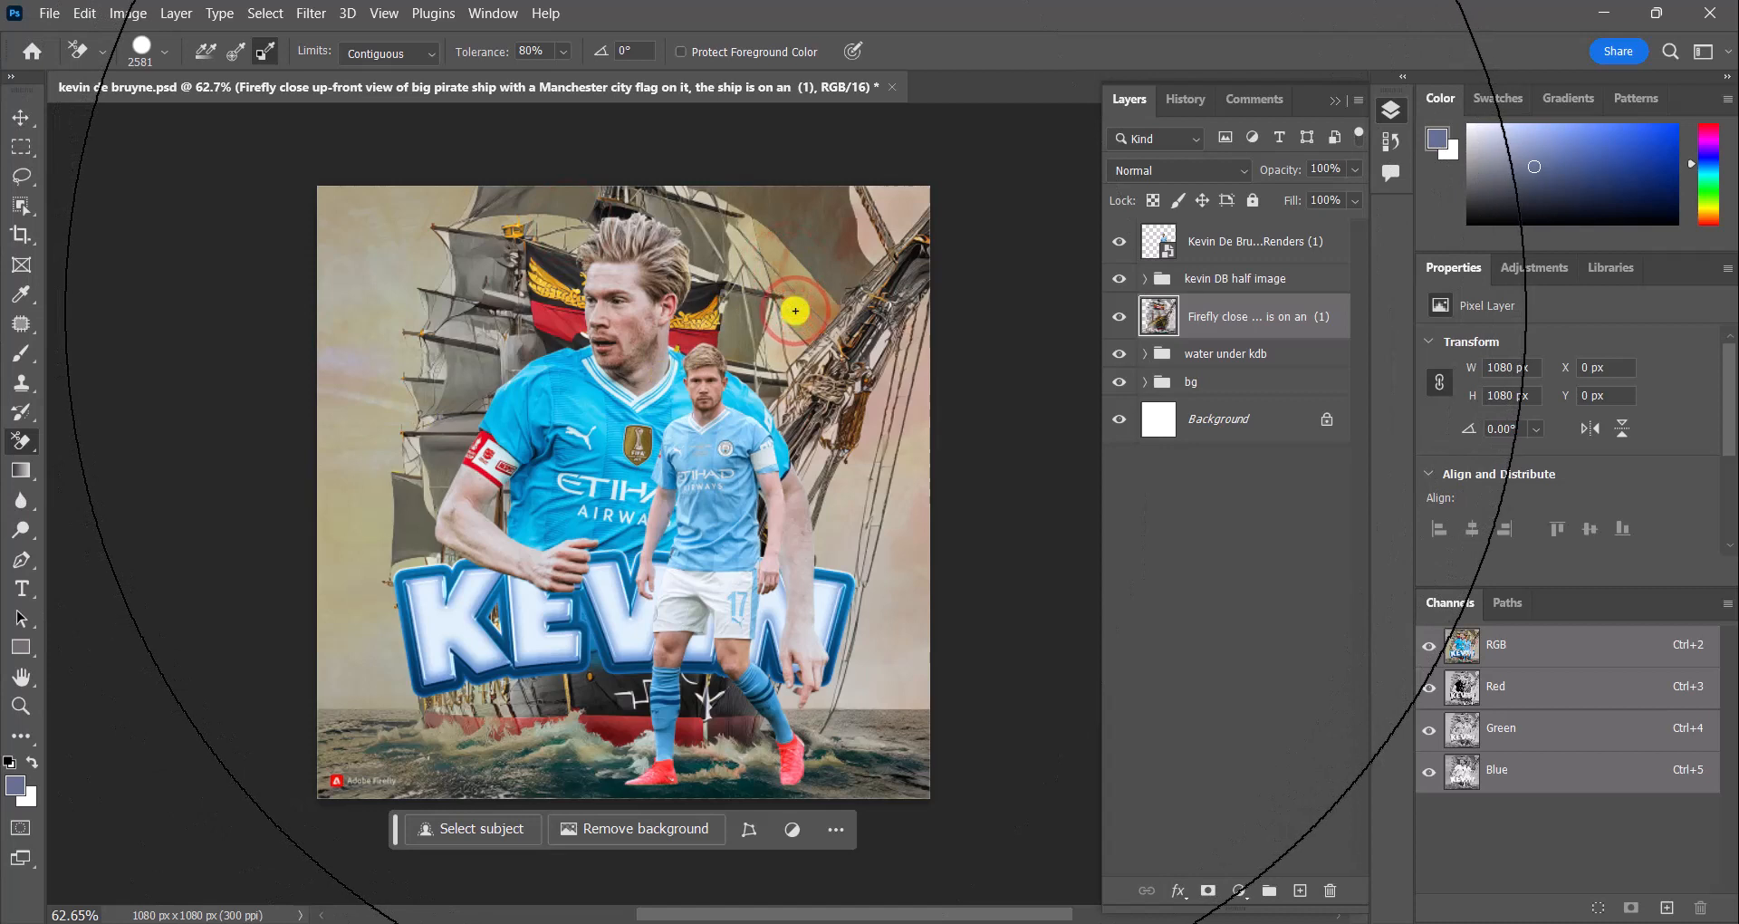
Erase the remaining pale sky around the bowsprit and between the rigging ropes along the canvas's right side
{"action": "left_click", "coordinate": [771, 342]}
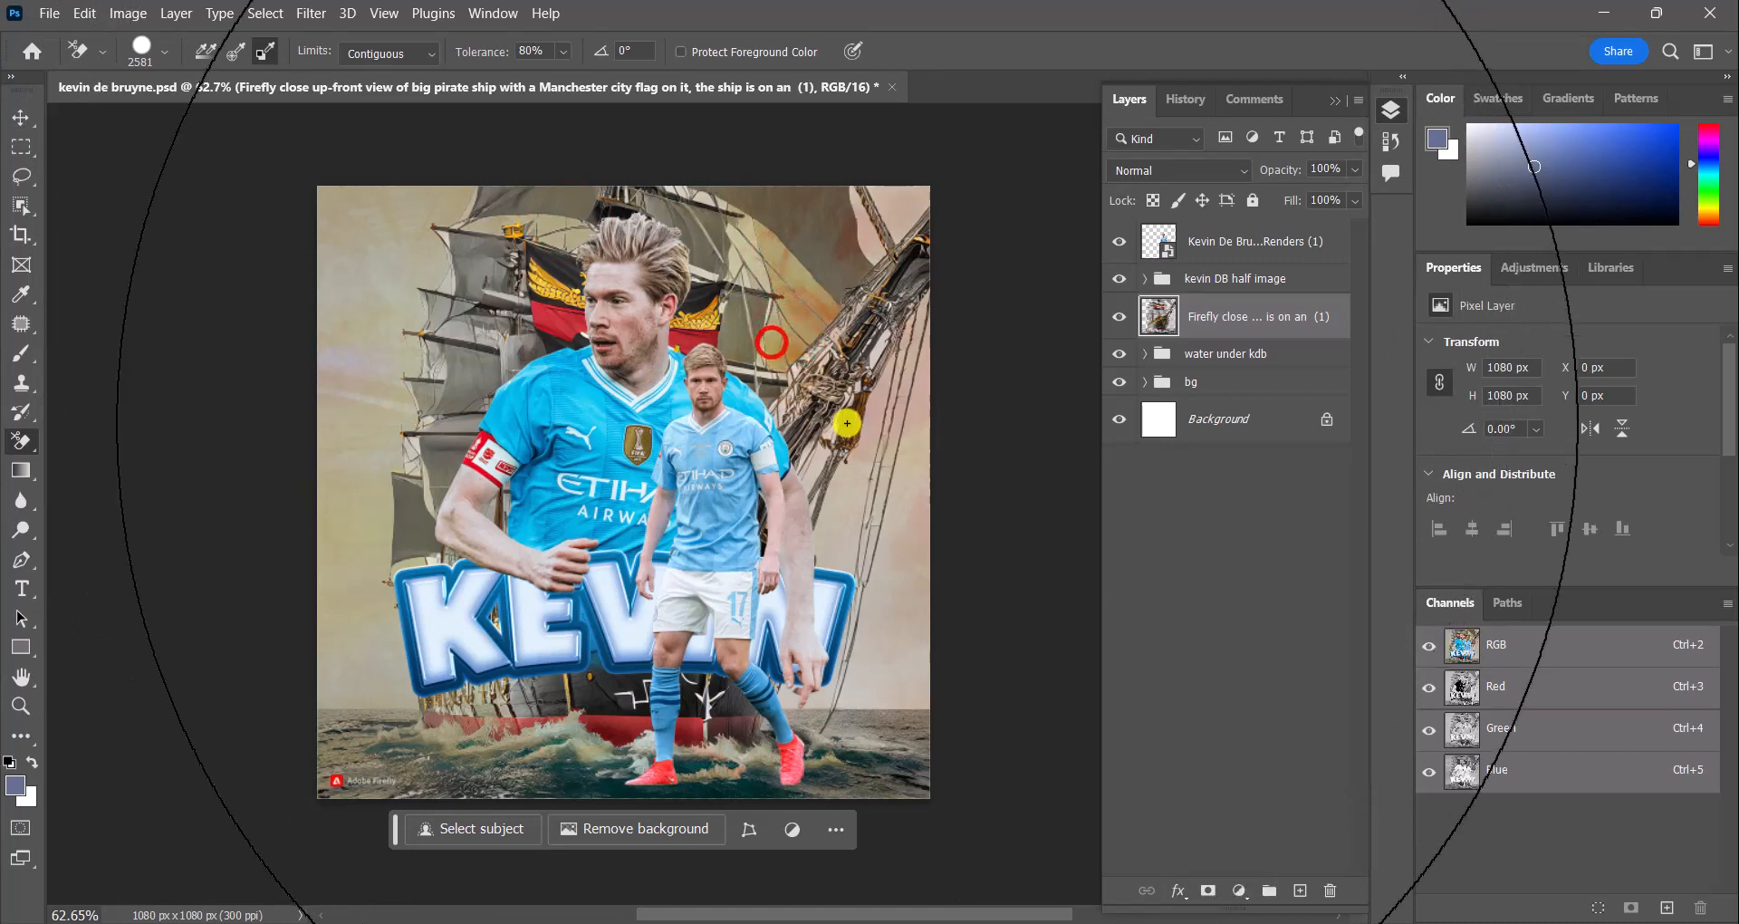
{"action": "left_click", "coordinate": [904, 489]}
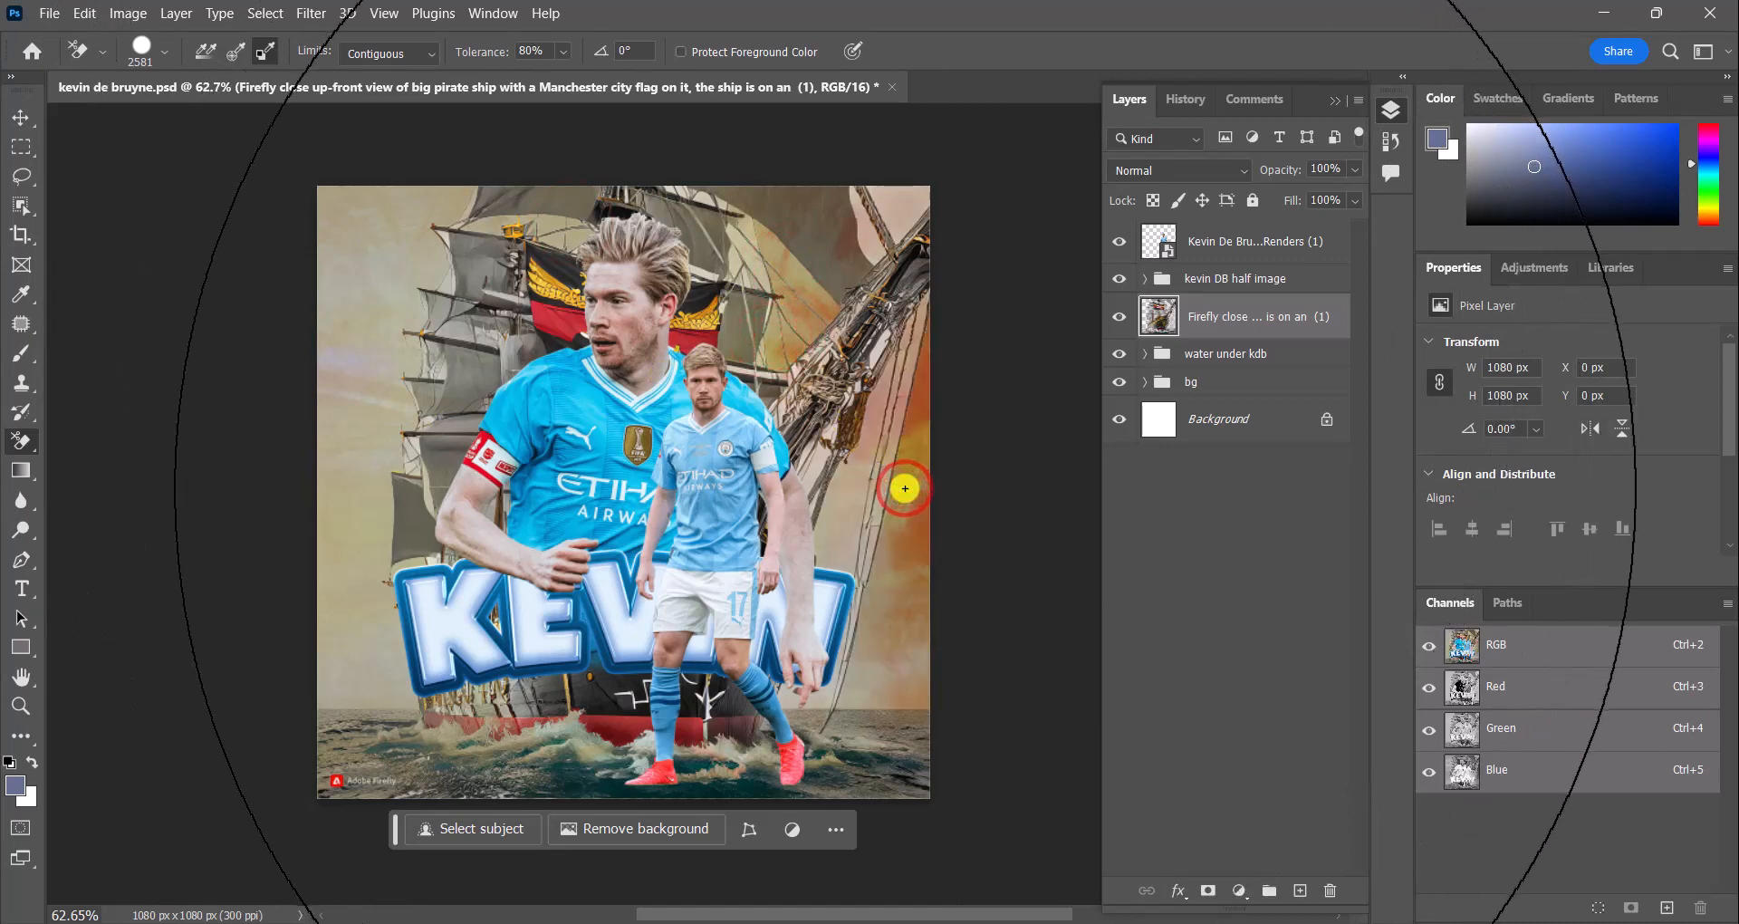
{"action": "left_click", "coordinate": [843, 489]}
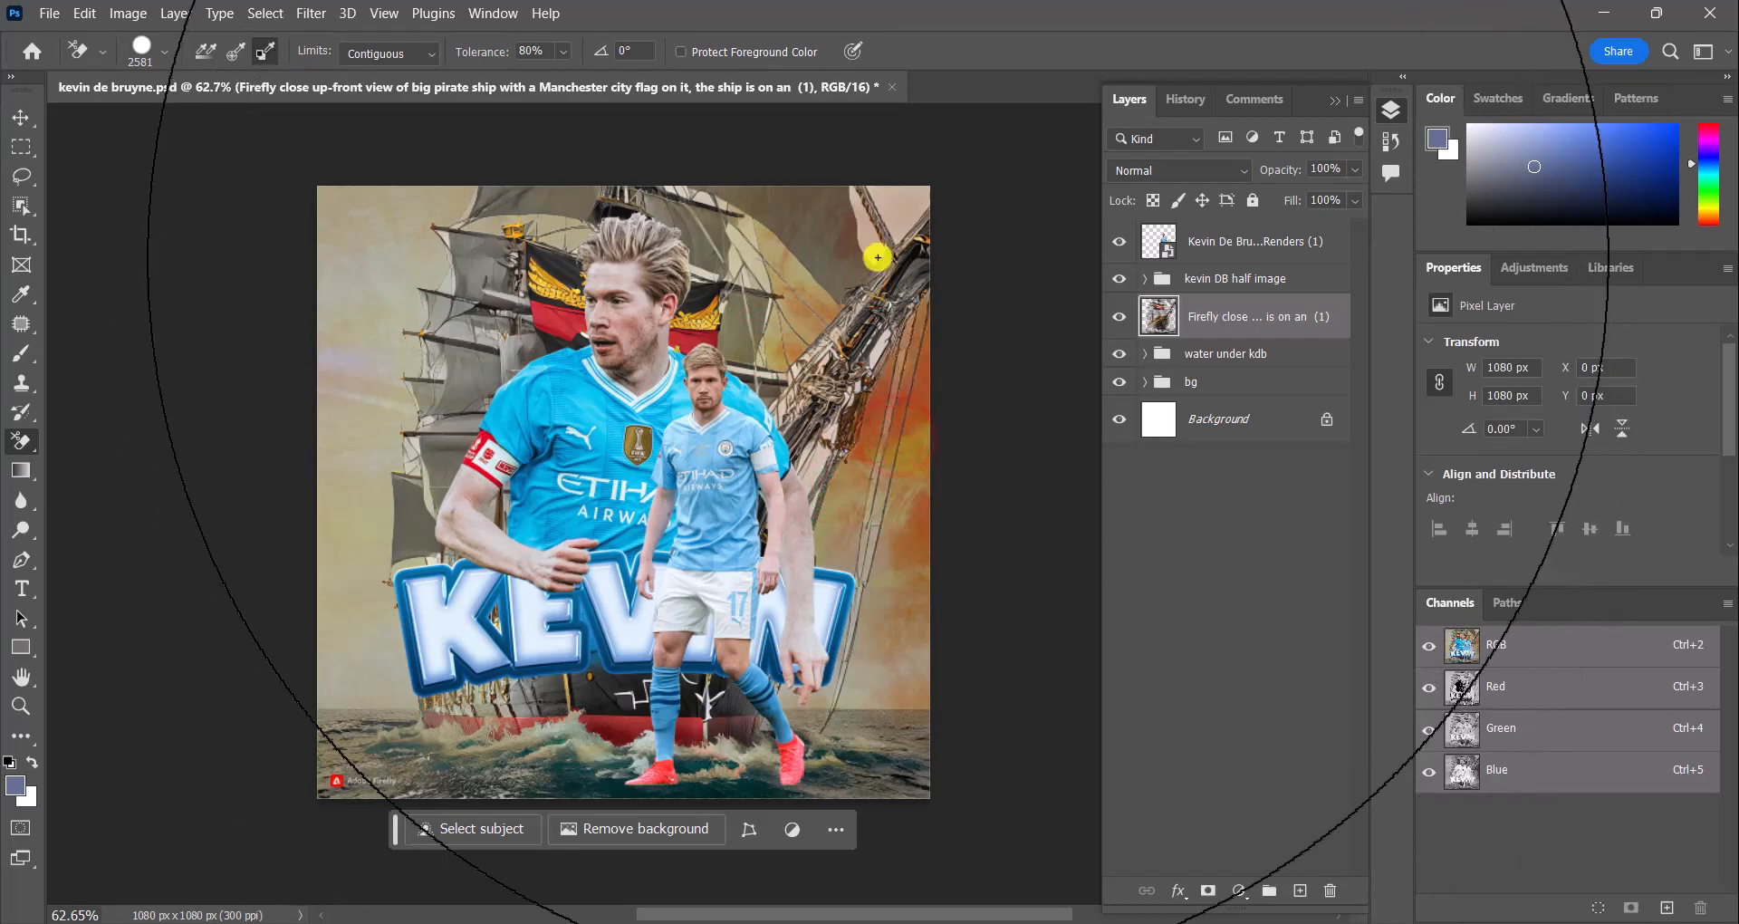
{"action": "left_click", "coordinate": [892, 201]}
{"action": "left_click", "coordinate": [867, 232]}
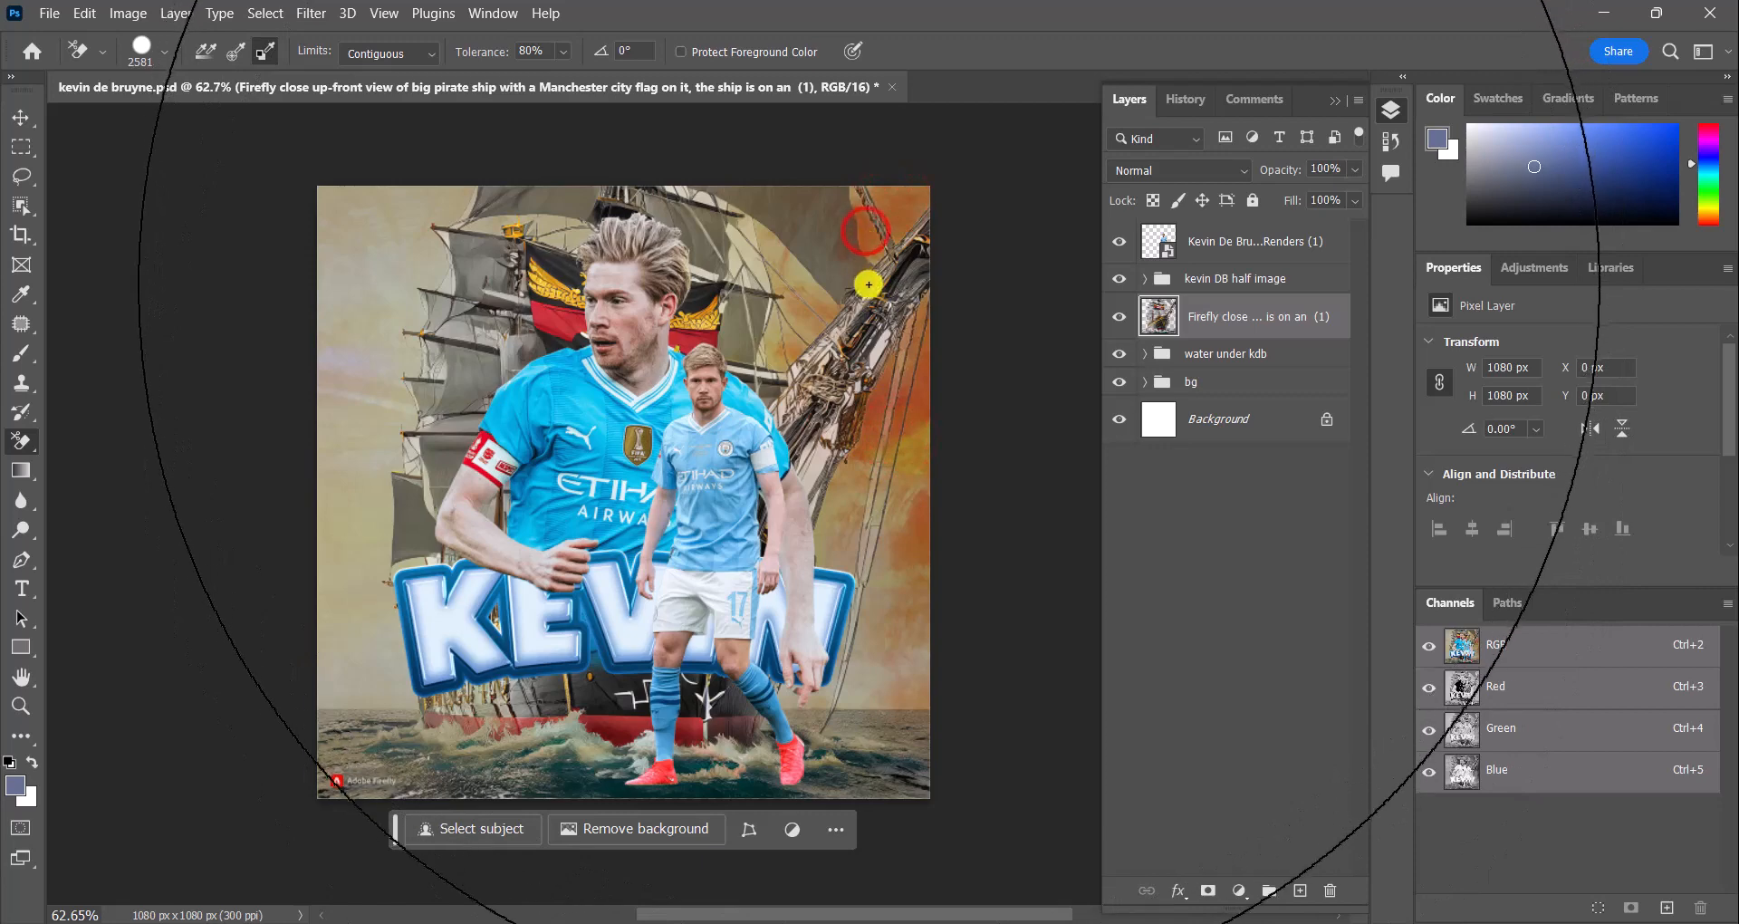
{"action": "left_click", "coordinate": [879, 345]}
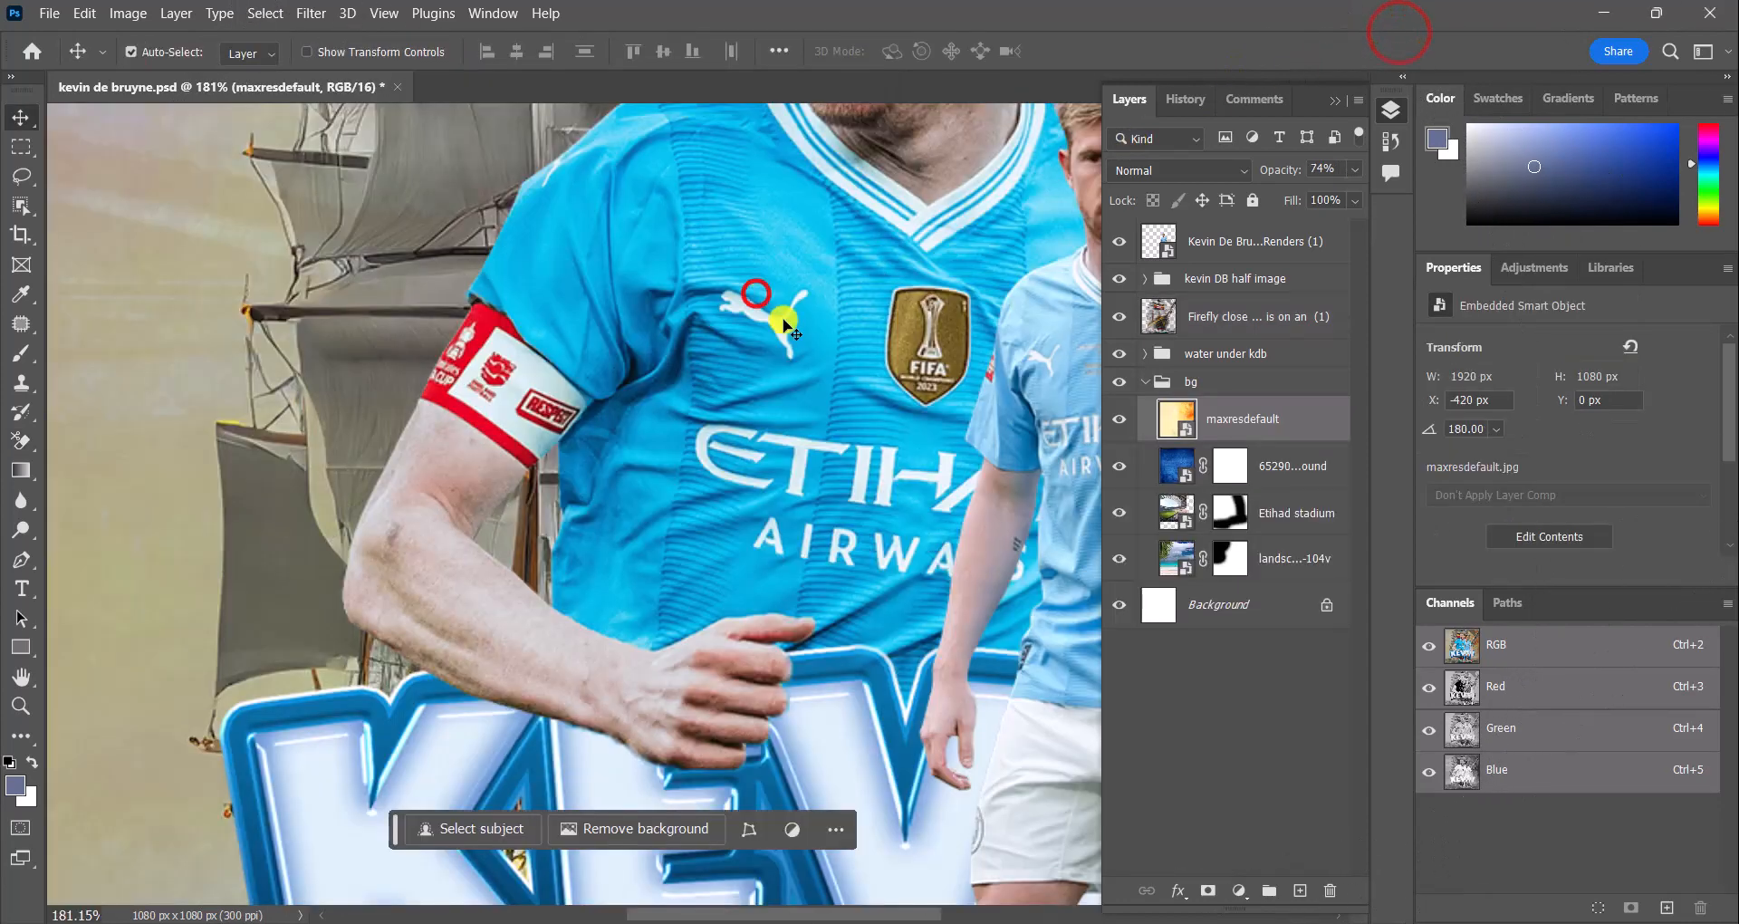
Move the pirate ship layer horizontally toward the right side of the canvas, to X 353 px and Y 0 px
{"action": "scroll", "coordinate": [786, 326], "scroll_direction": "down", "scroll_amount": 3}
{"action": "scroll", "coordinate": [784, 327], "scroll_direction": "down", "scroll_amount": 2}
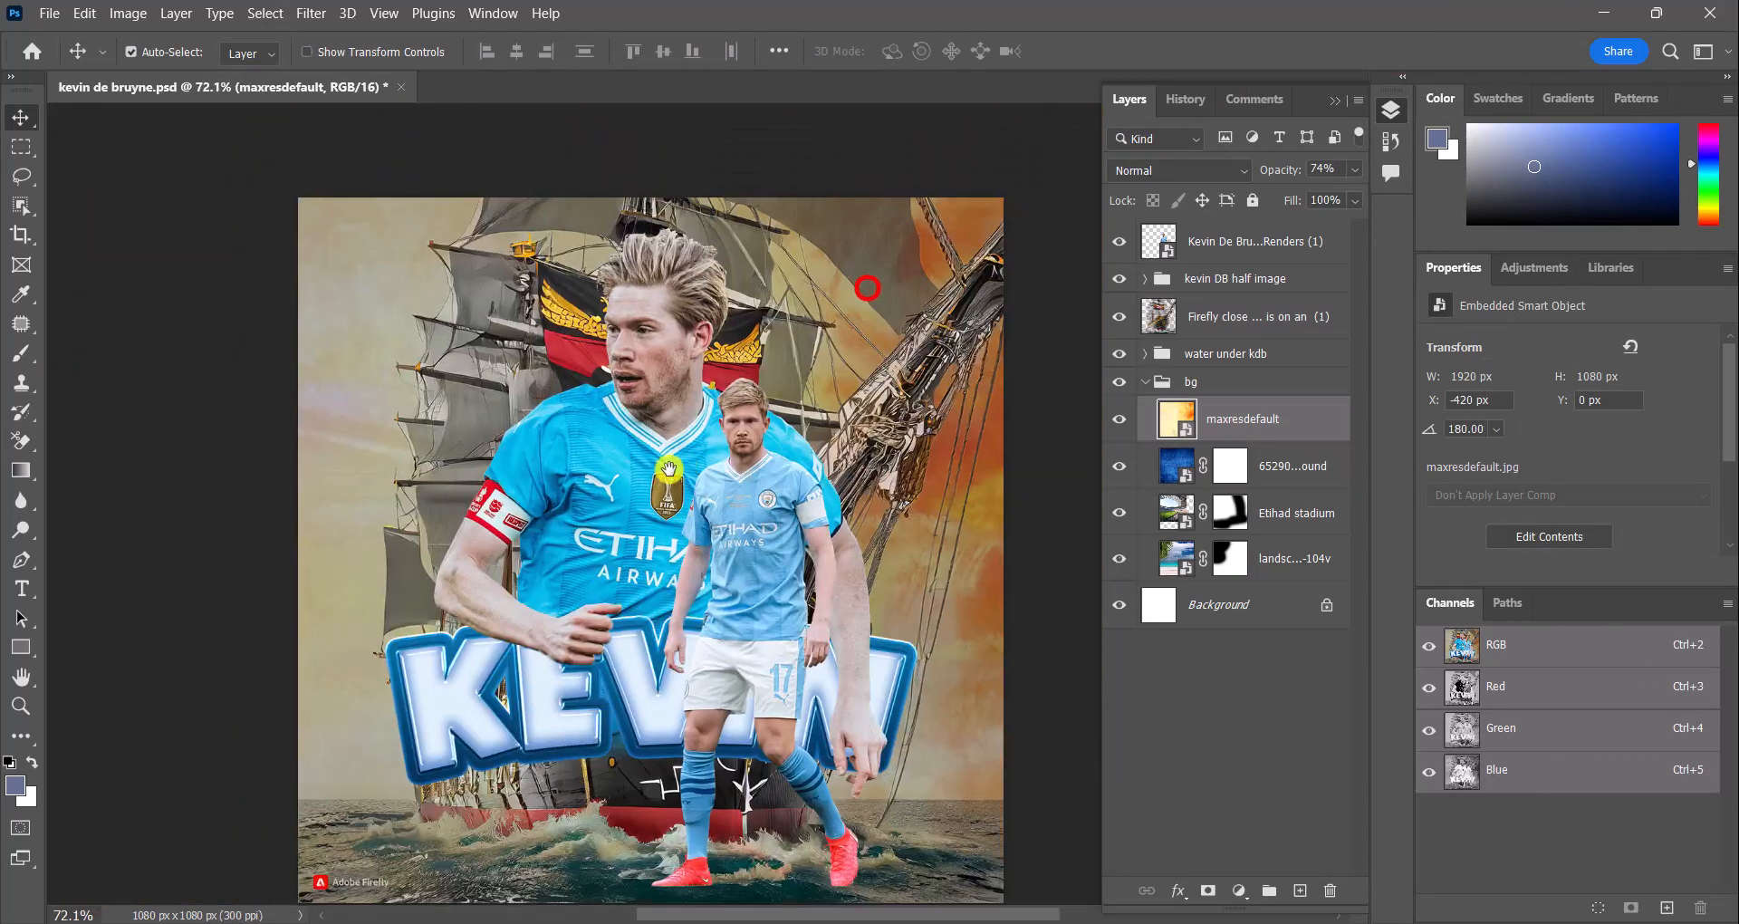
{"action": "scroll", "coordinate": [684, 425], "scroll_direction": "down", "scroll_amount": 2}
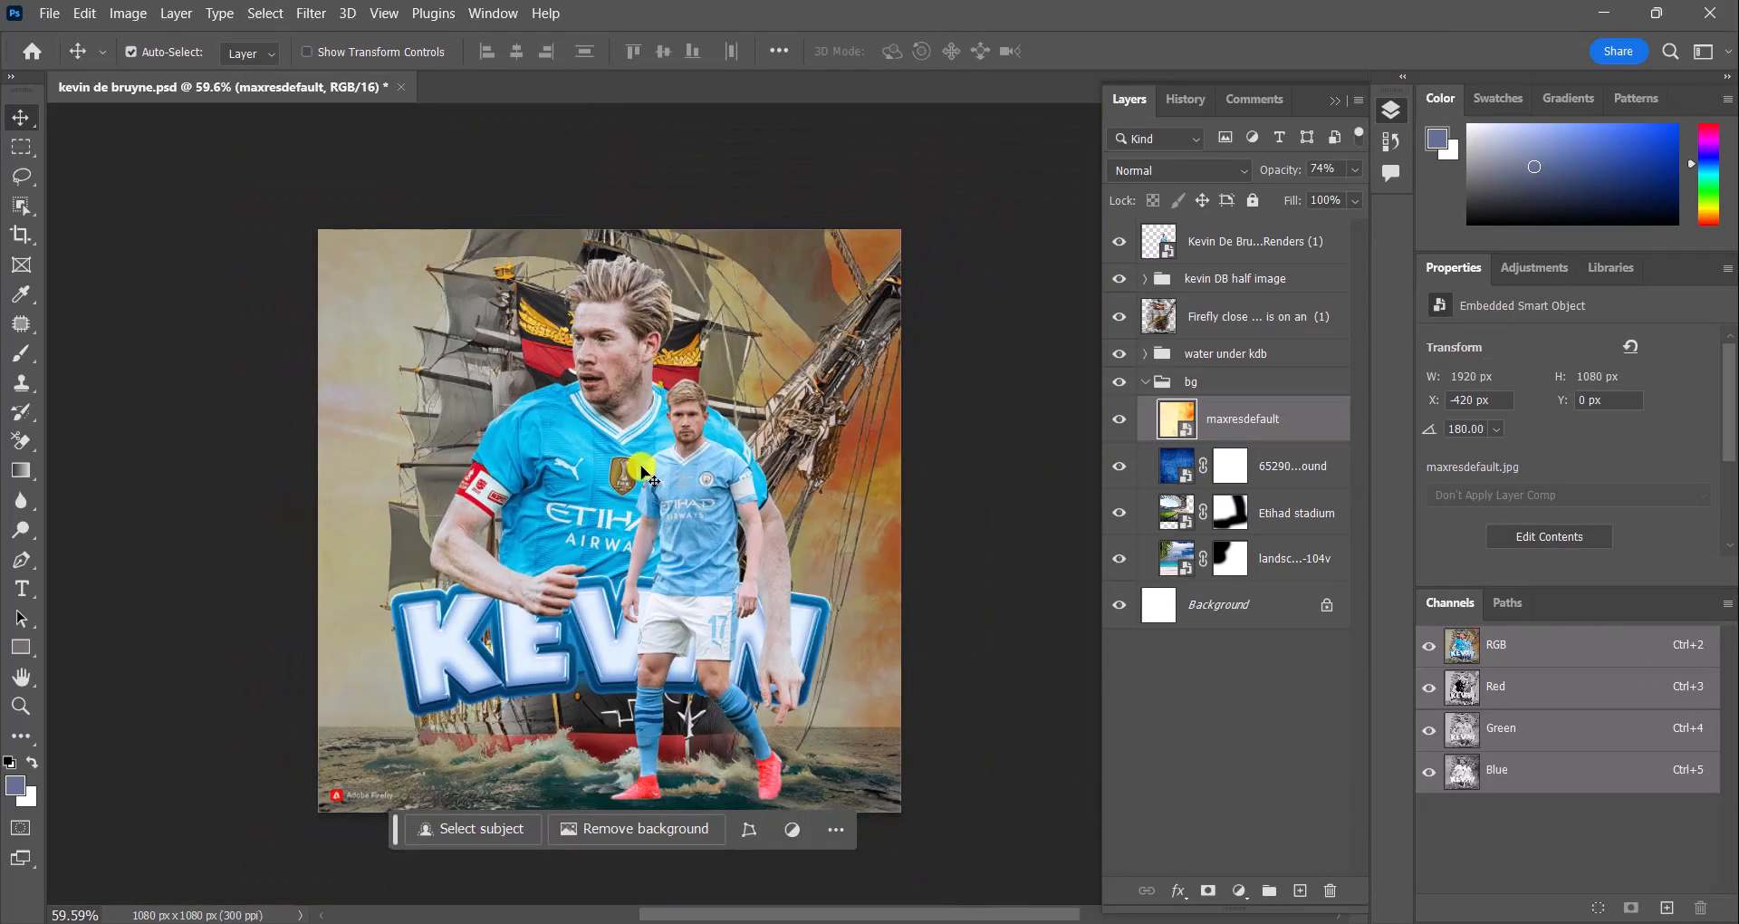
{"action": "left_click", "coordinate": [1205, 322]}
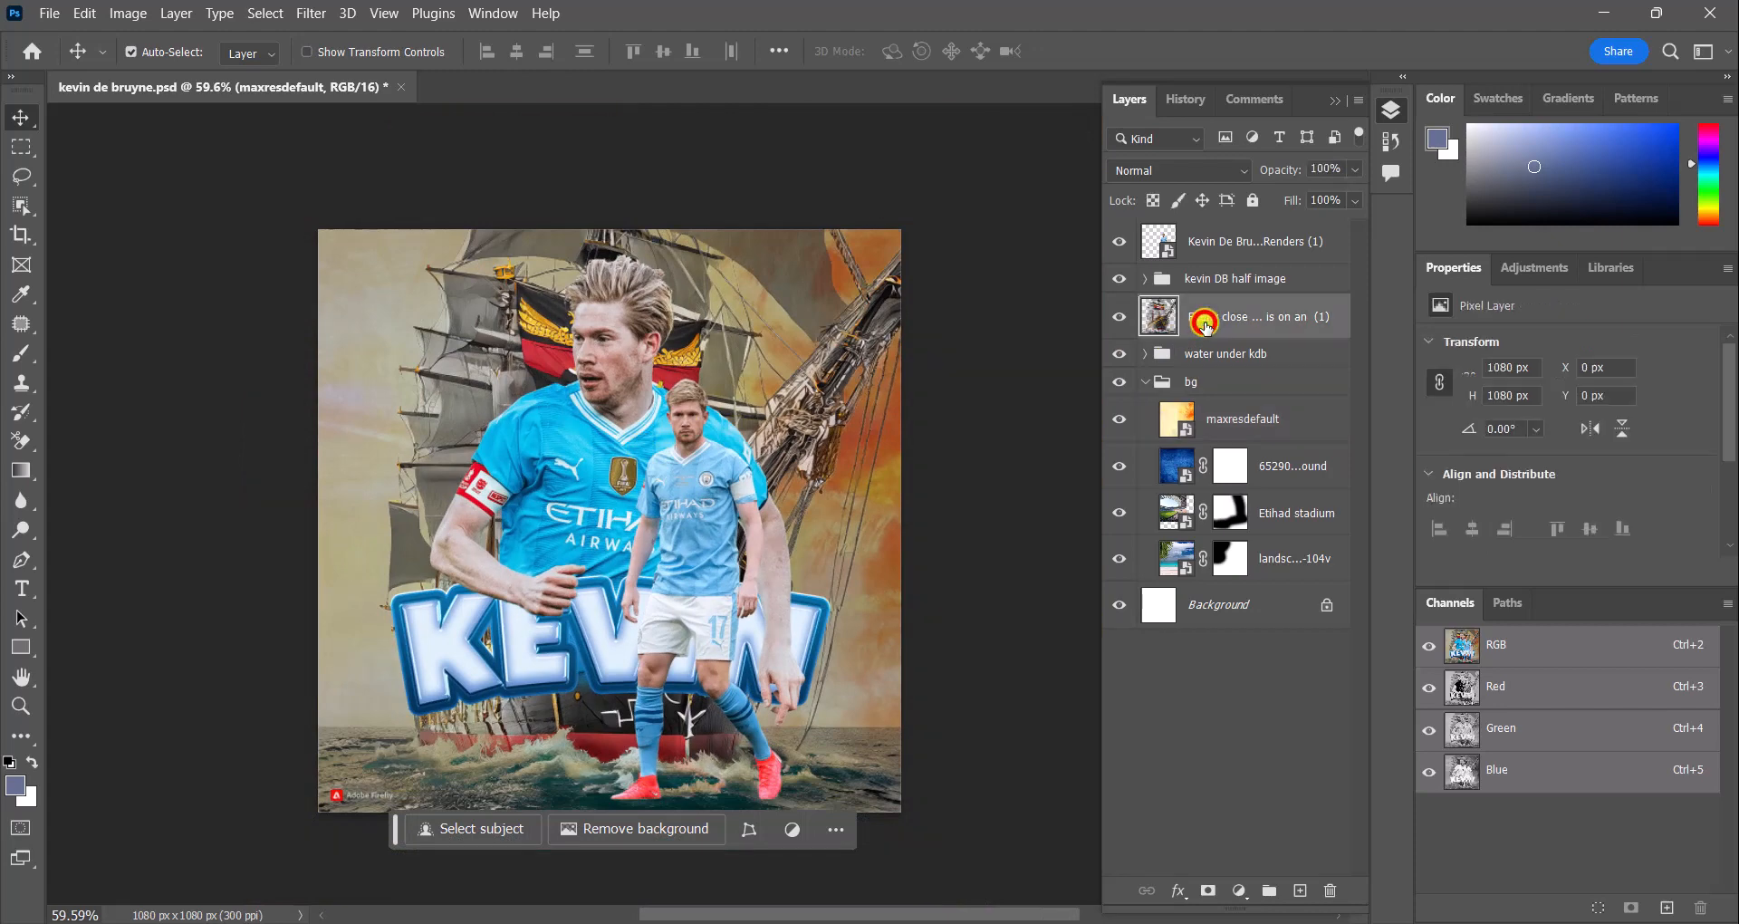
{"action": "left_click_drag", "start_coordinate": [717, 259], "coordinate": [813, 291]}
{"action": "left_click_drag", "start_coordinate": [756, 360], "coordinate": [798, 362]}
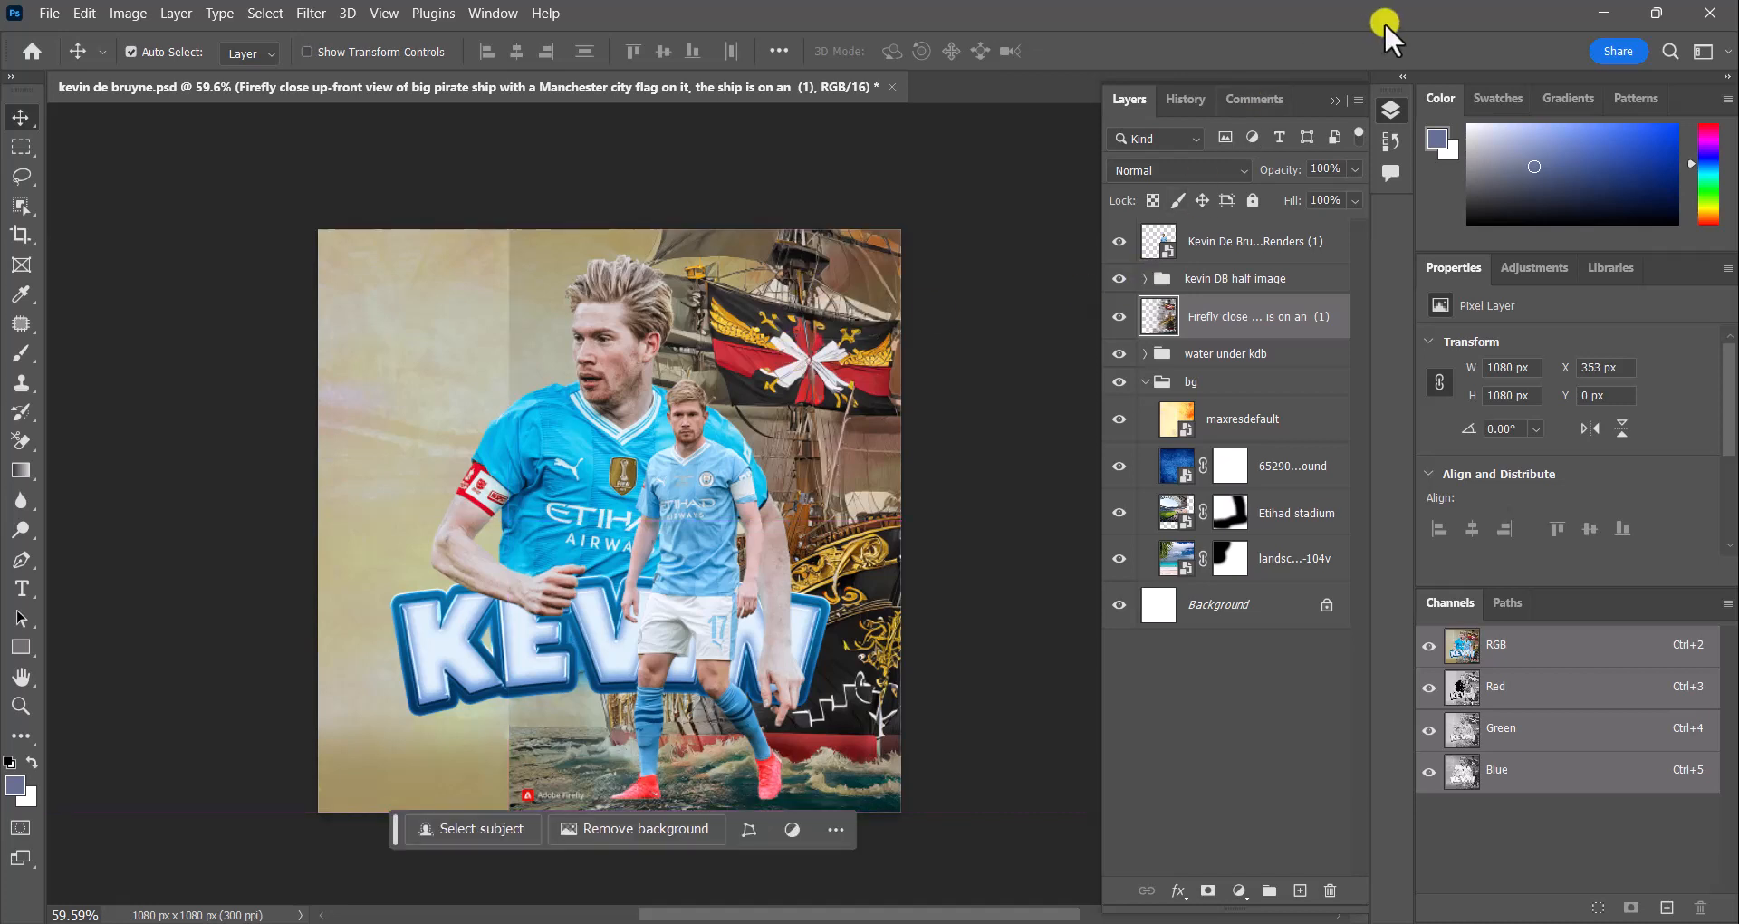
Add a layer mask to the pirate ship and paint out its hard lower-left water edge with a 291 px soft black brush
{"action": "scroll", "coordinate": [1411, 36], "scroll_direction": "down", "scroll_amount": 1}
{"action": "left_click", "coordinate": [1411, 36]}
{"action": "left_click", "coordinate": [1220, 332]}
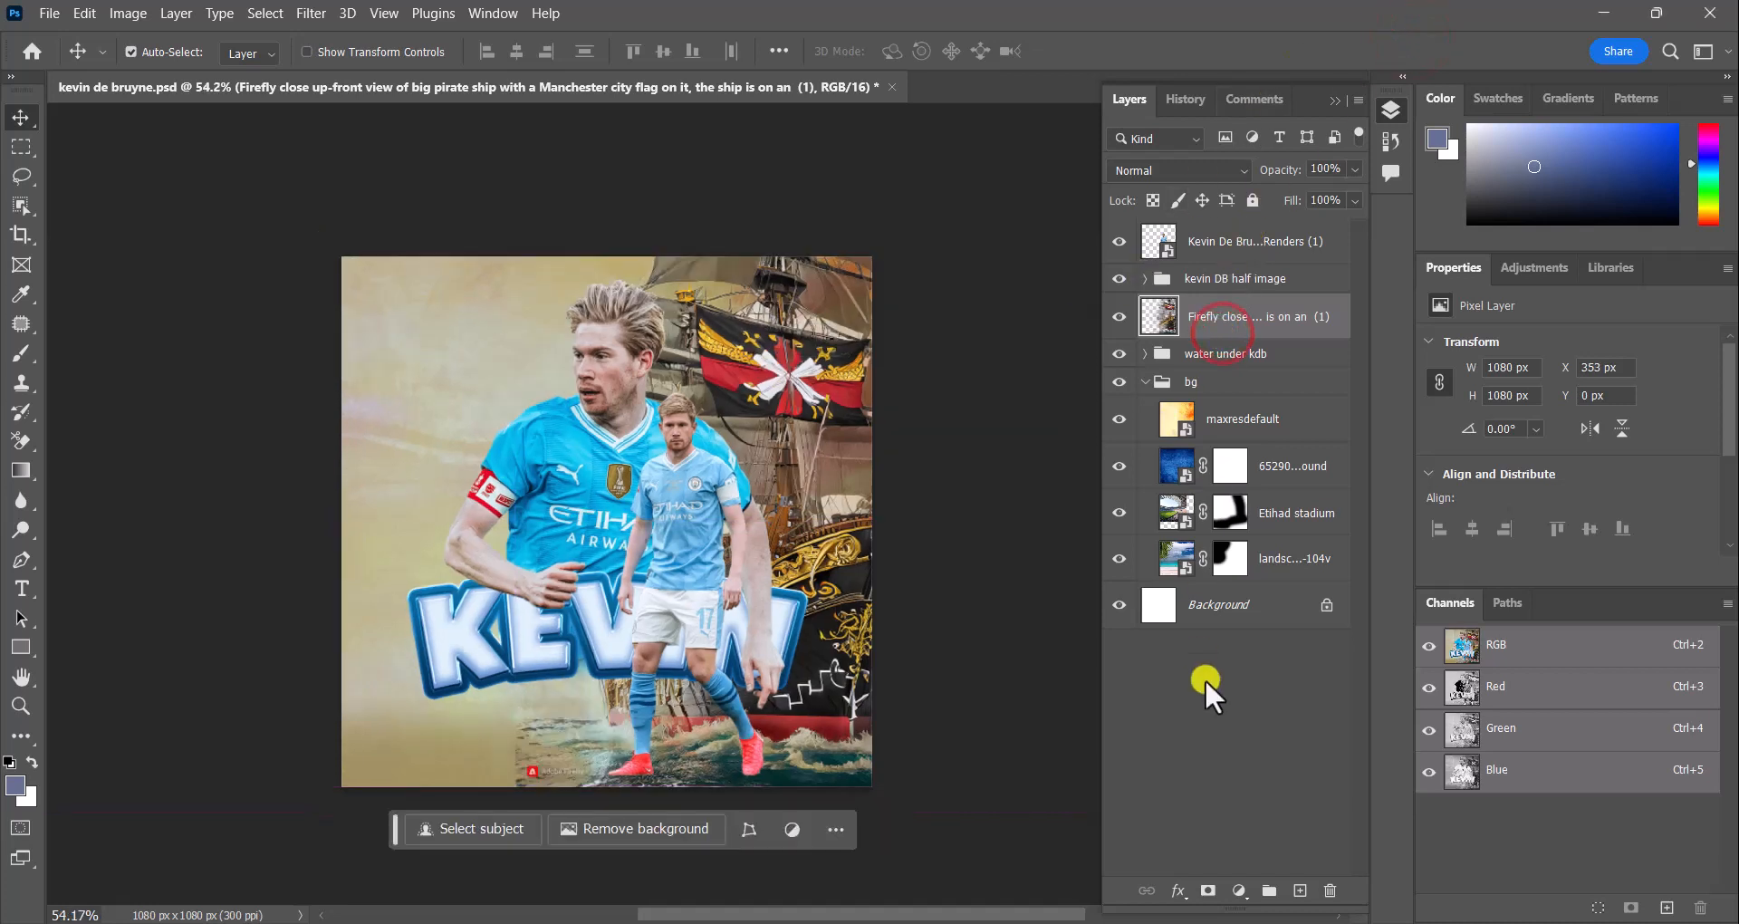
{"action": "left_click", "coordinate": [1209, 889]}
{"action": "scroll", "coordinate": [598, 733], "scroll_direction": "up", "scroll_amount": 2}
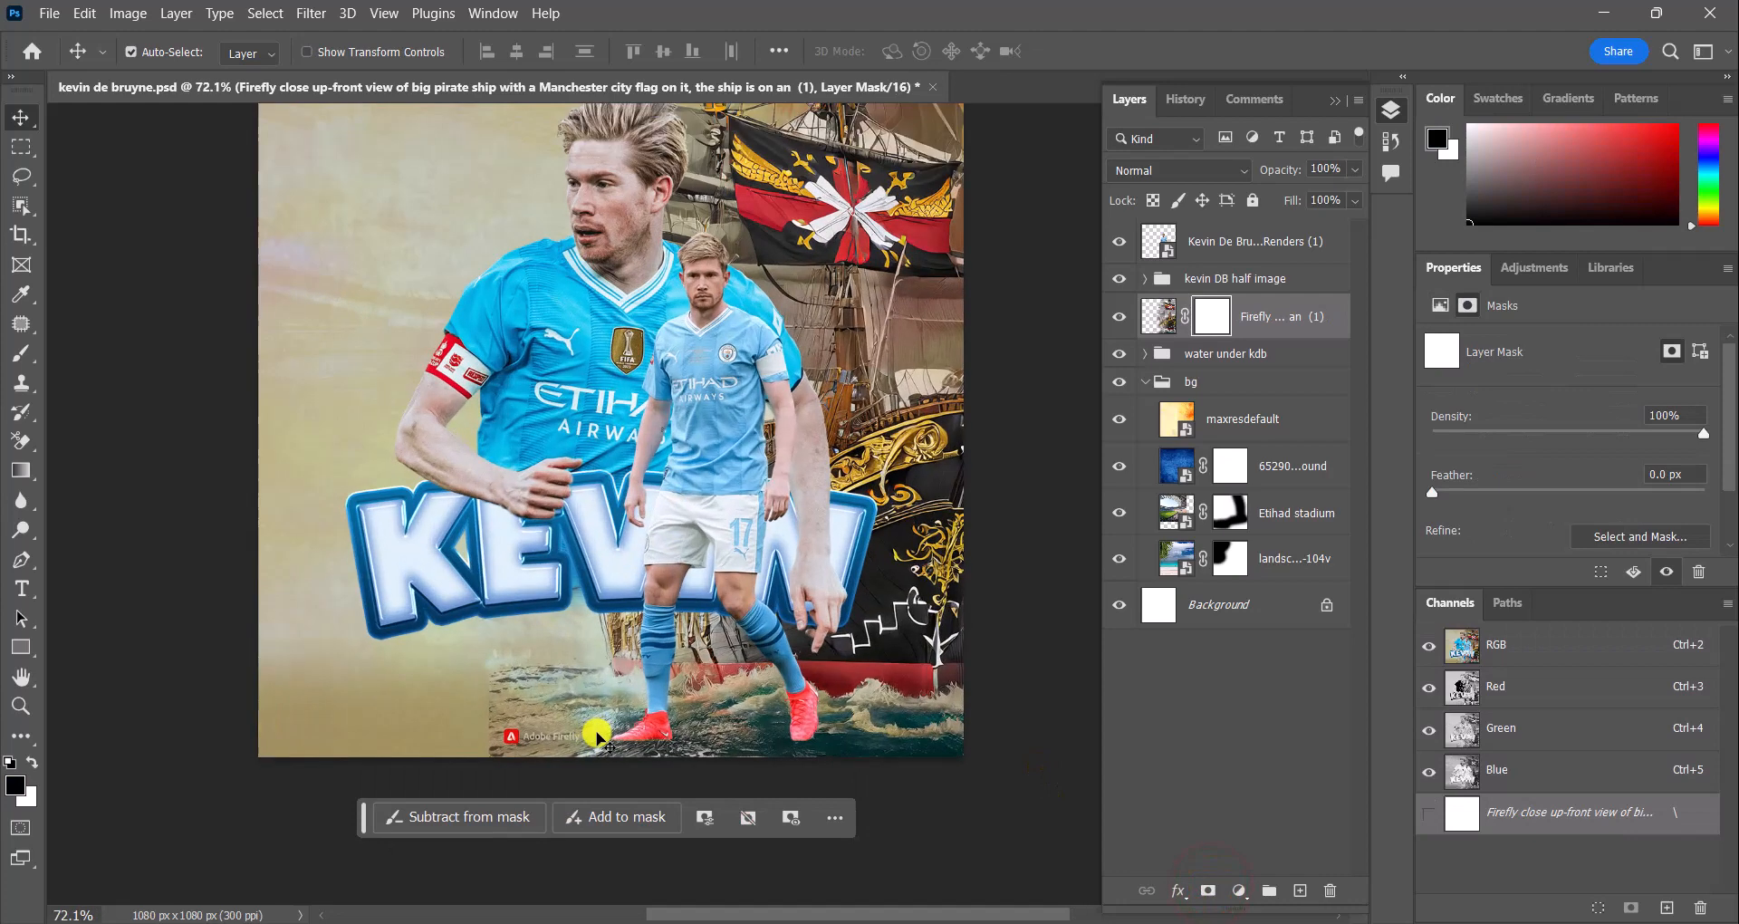
{"action": "left_click", "coordinate": [14, 362]}
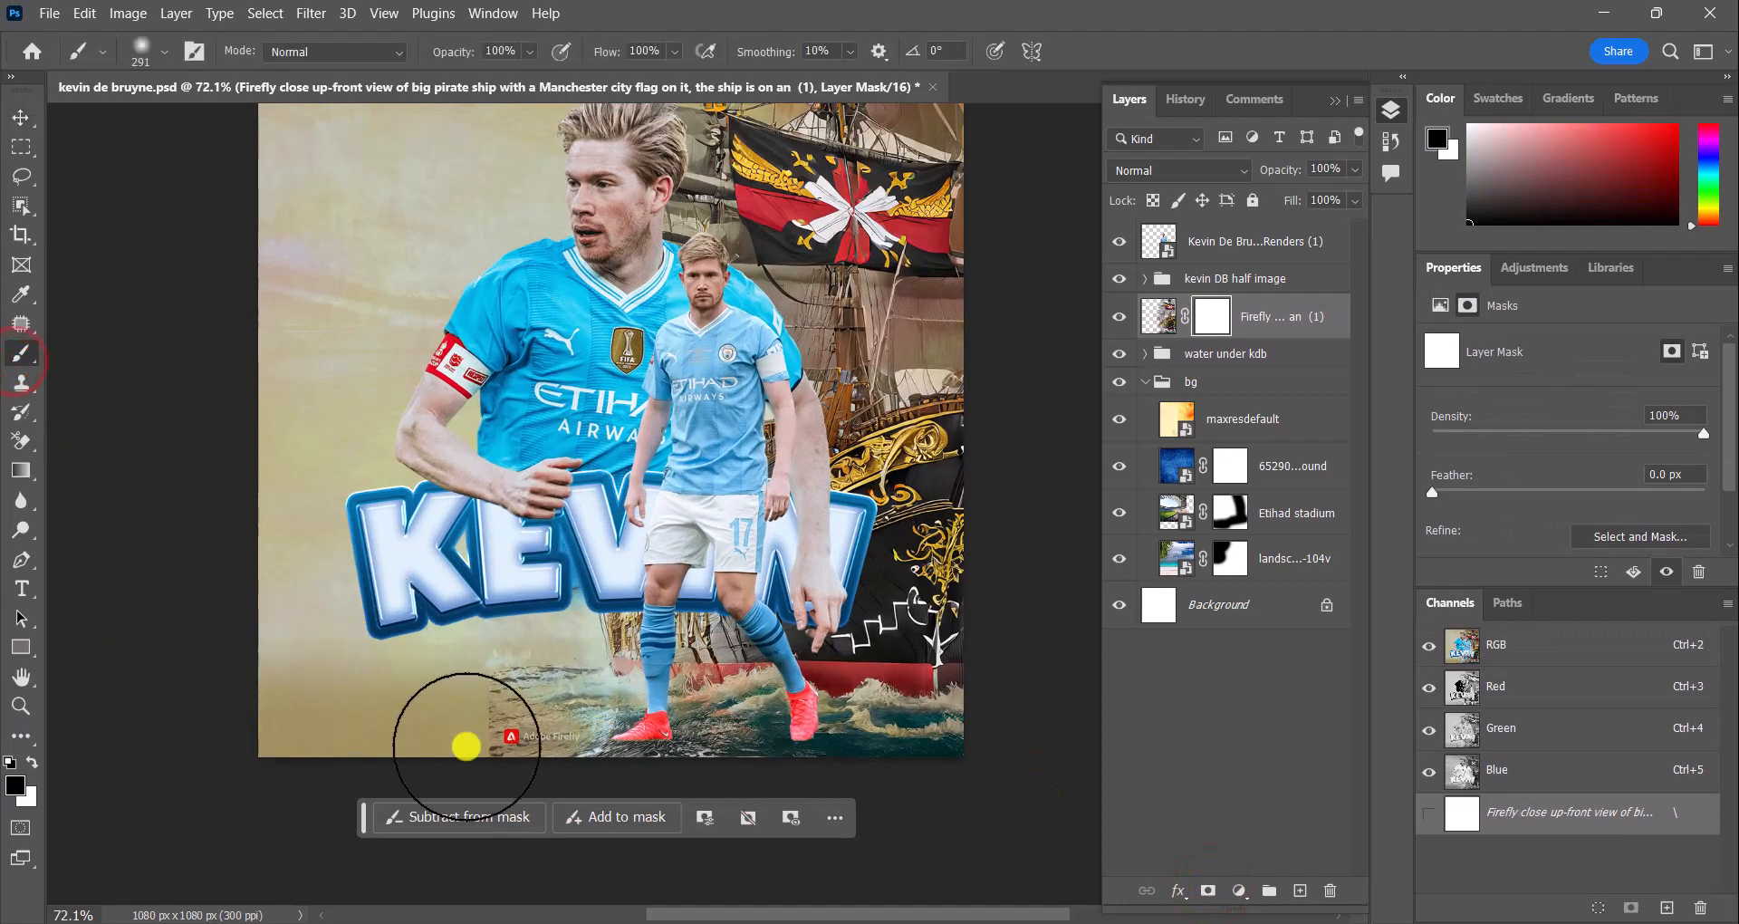
{"action": "left_click_drag", "start_coordinate": [464, 764], "coordinate": [489, 712]}
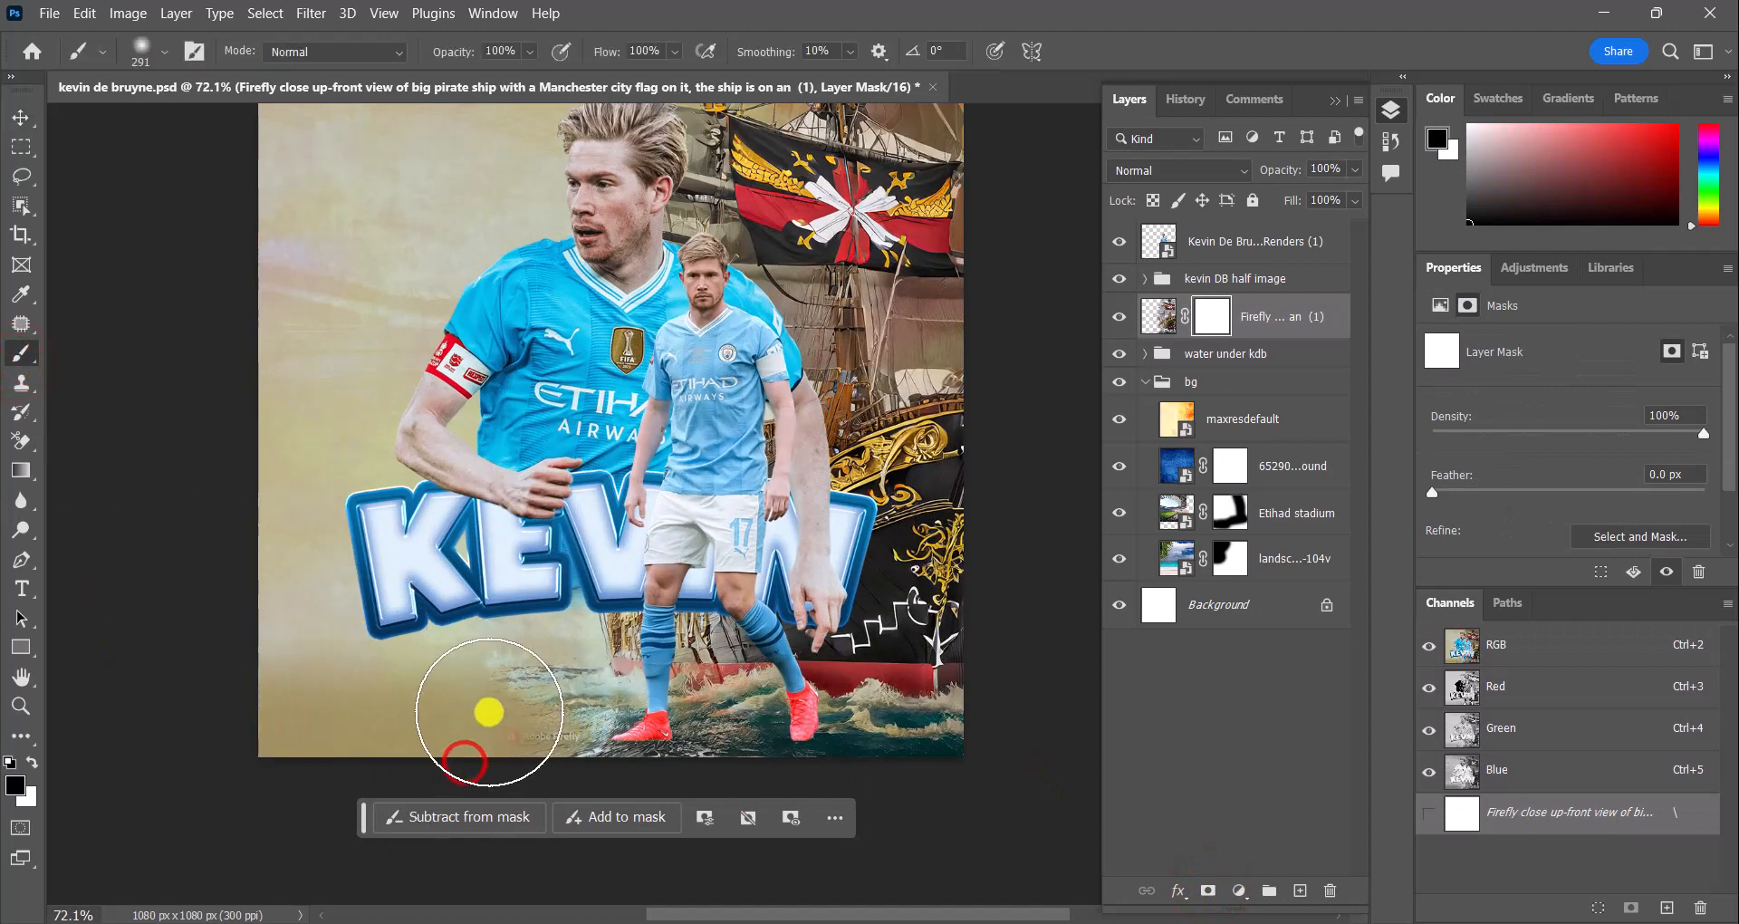
Mask out the ship image's watermark and most of its sea around the player's feet with a 111 px soft black brush
{"action": "left_click", "coordinate": [151, 52]}
{"action": "left_click", "coordinate": [205, 117]}
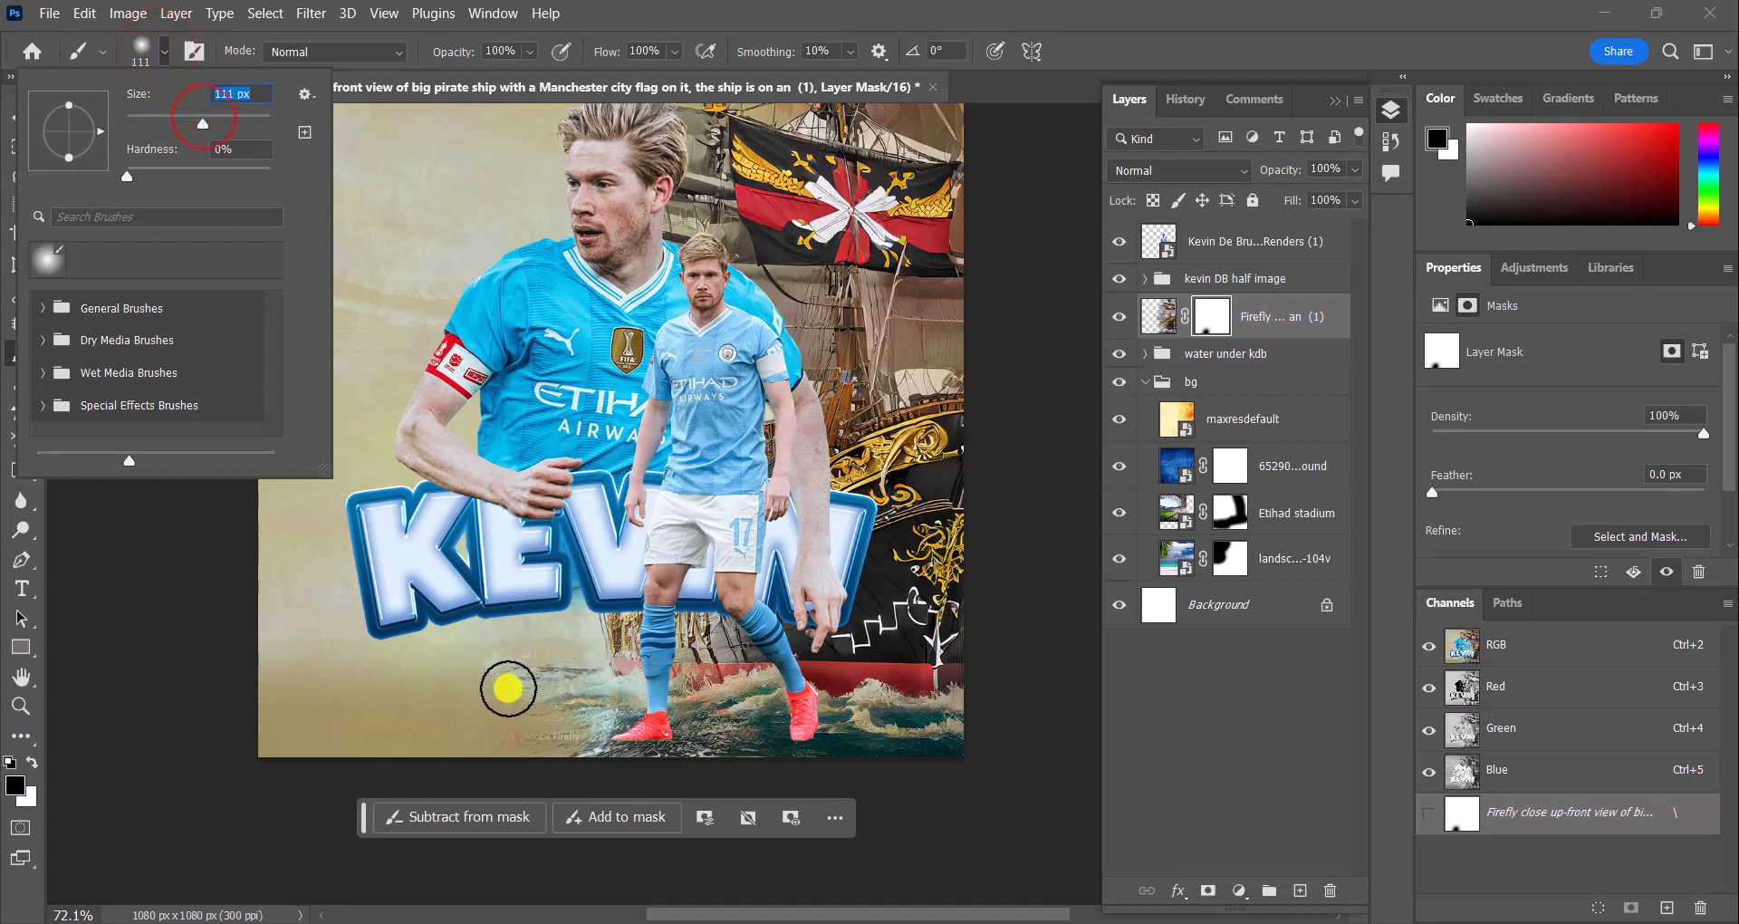
{"action": "left_click", "coordinate": [504, 690]}
{"action": "mouse_move", "coordinate": [561, 704]}
{"action": "left_mouse_down"}
{"action": "mouse_move", "coordinate": [510, 668]}
{"action": "mouse_move", "coordinate": [628, 764]}
{"action": "mouse_move", "coordinate": [445, 734]}
{"action": "mouse_move", "coordinate": [644, 770]}
{"action": "mouse_move", "coordinate": [792, 771]}
{"action": "mouse_move", "coordinate": [652, 770]}
{"action": "mouse_move", "coordinate": [609, 744]}
{"action": "mouse_move", "coordinate": [776, 767]}
{"action": "mouse_move", "coordinate": [980, 750]}
{"action": "mouse_move", "coordinate": [674, 725]}
{"action": "mouse_move", "coordinate": [519, 673]}
{"action": "left_mouse_up"}
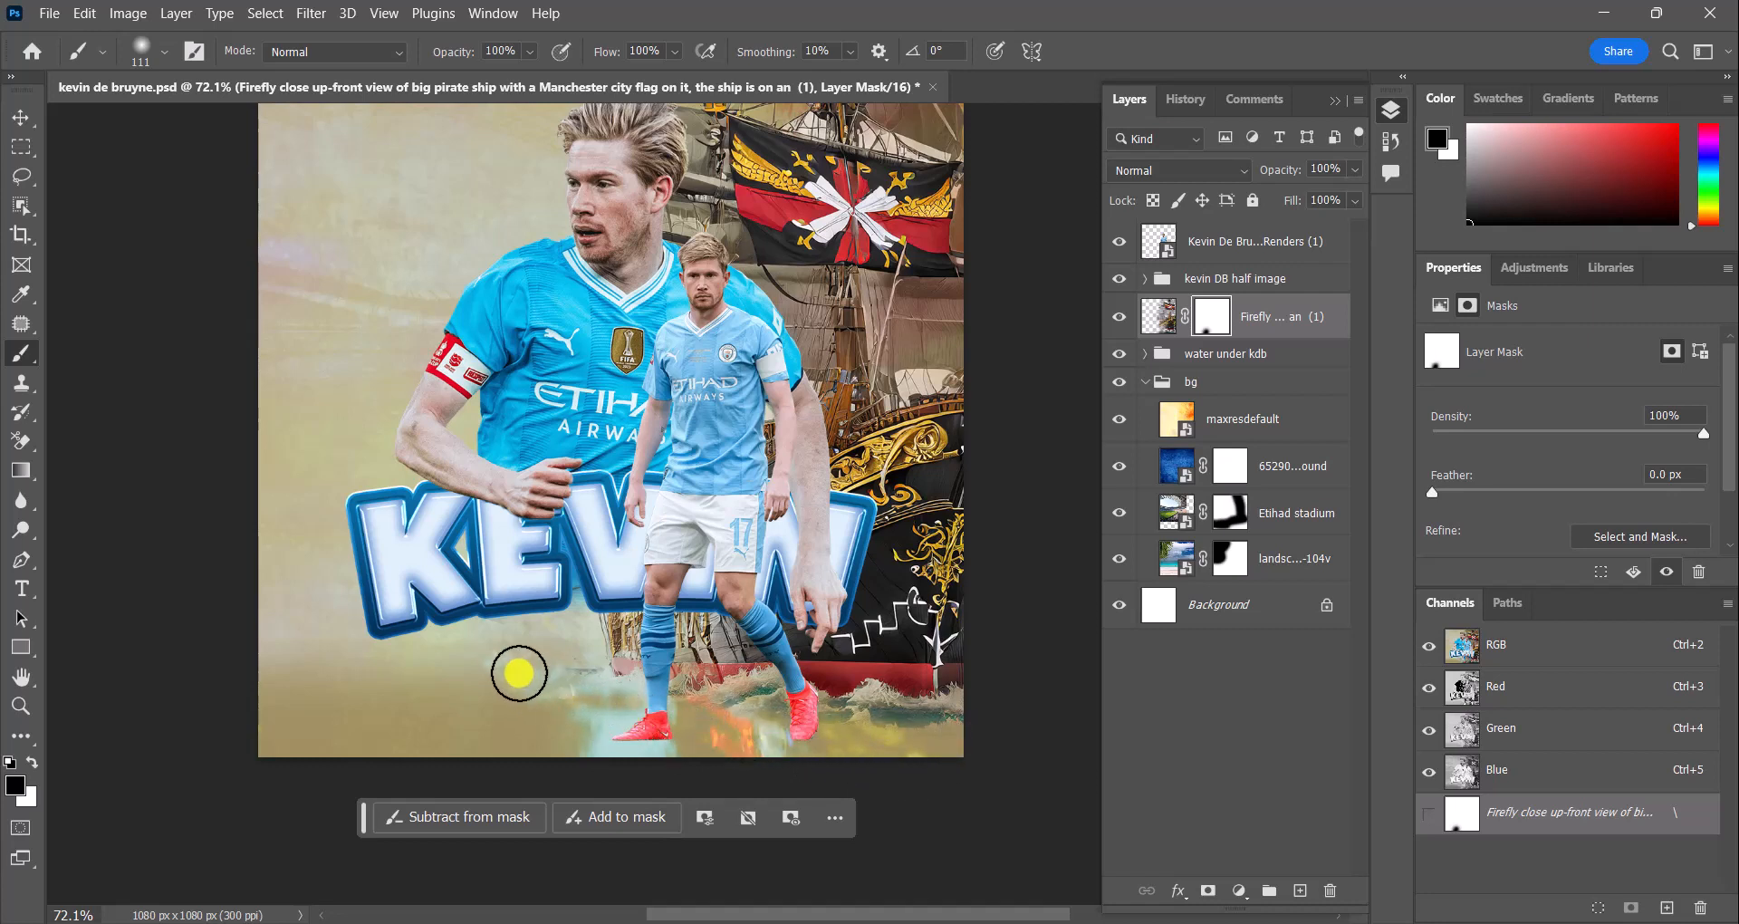
{"action": "scroll", "coordinate": [538, 711], "scroll_direction": "up", "scroll_amount": 1}
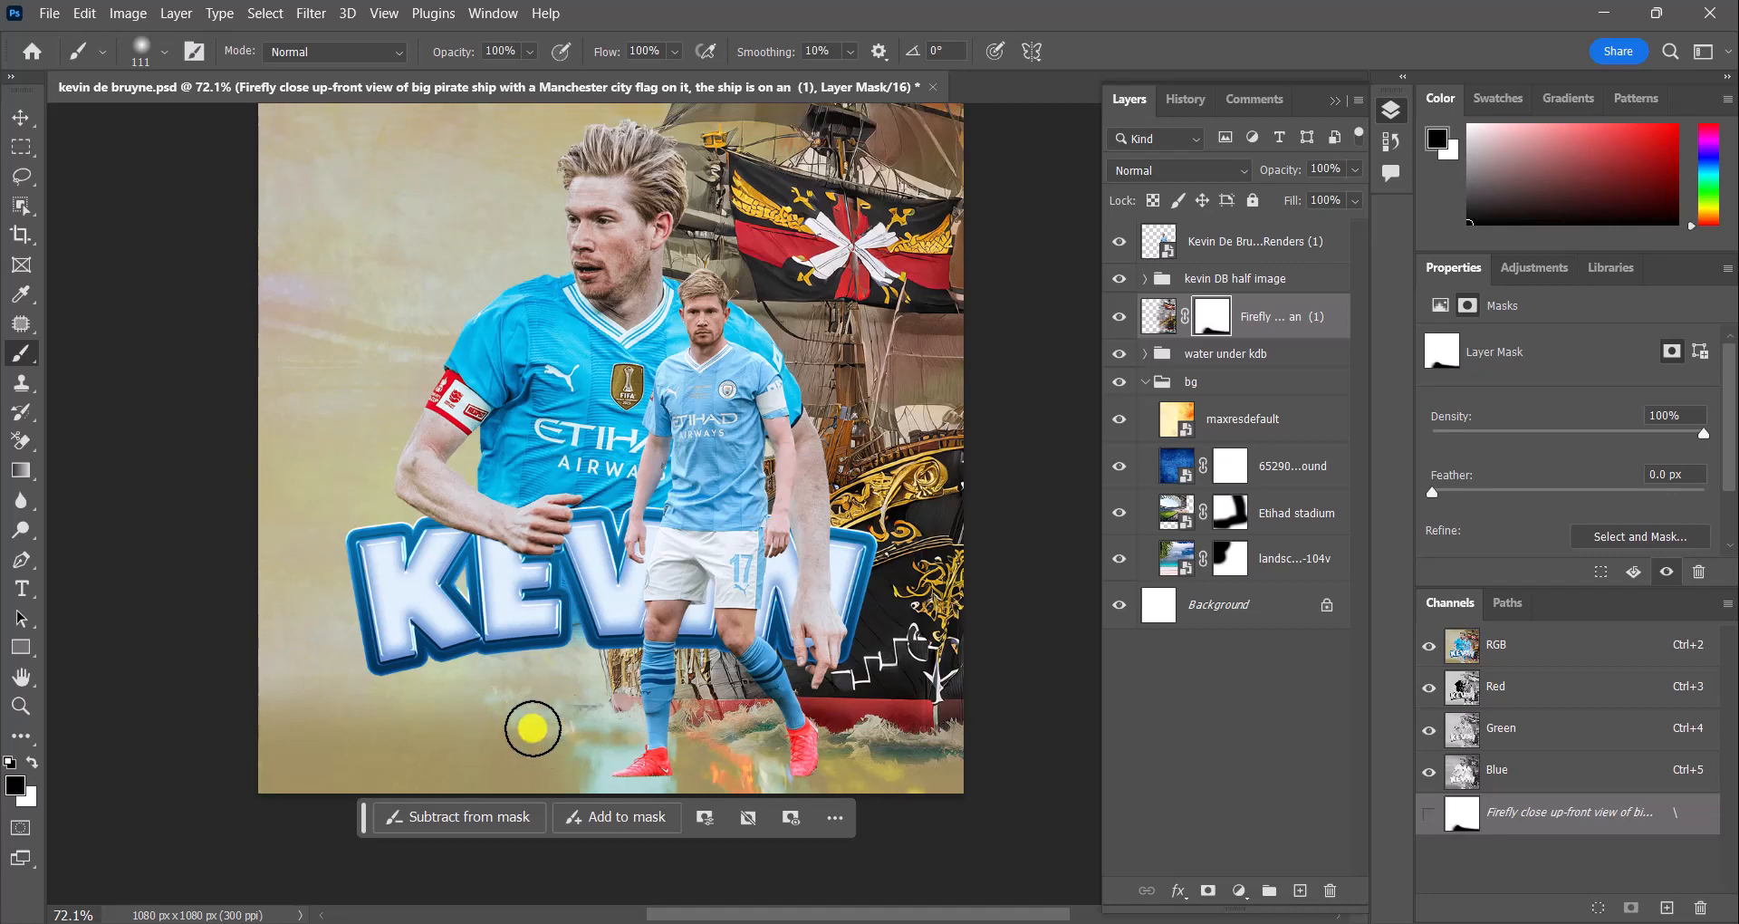
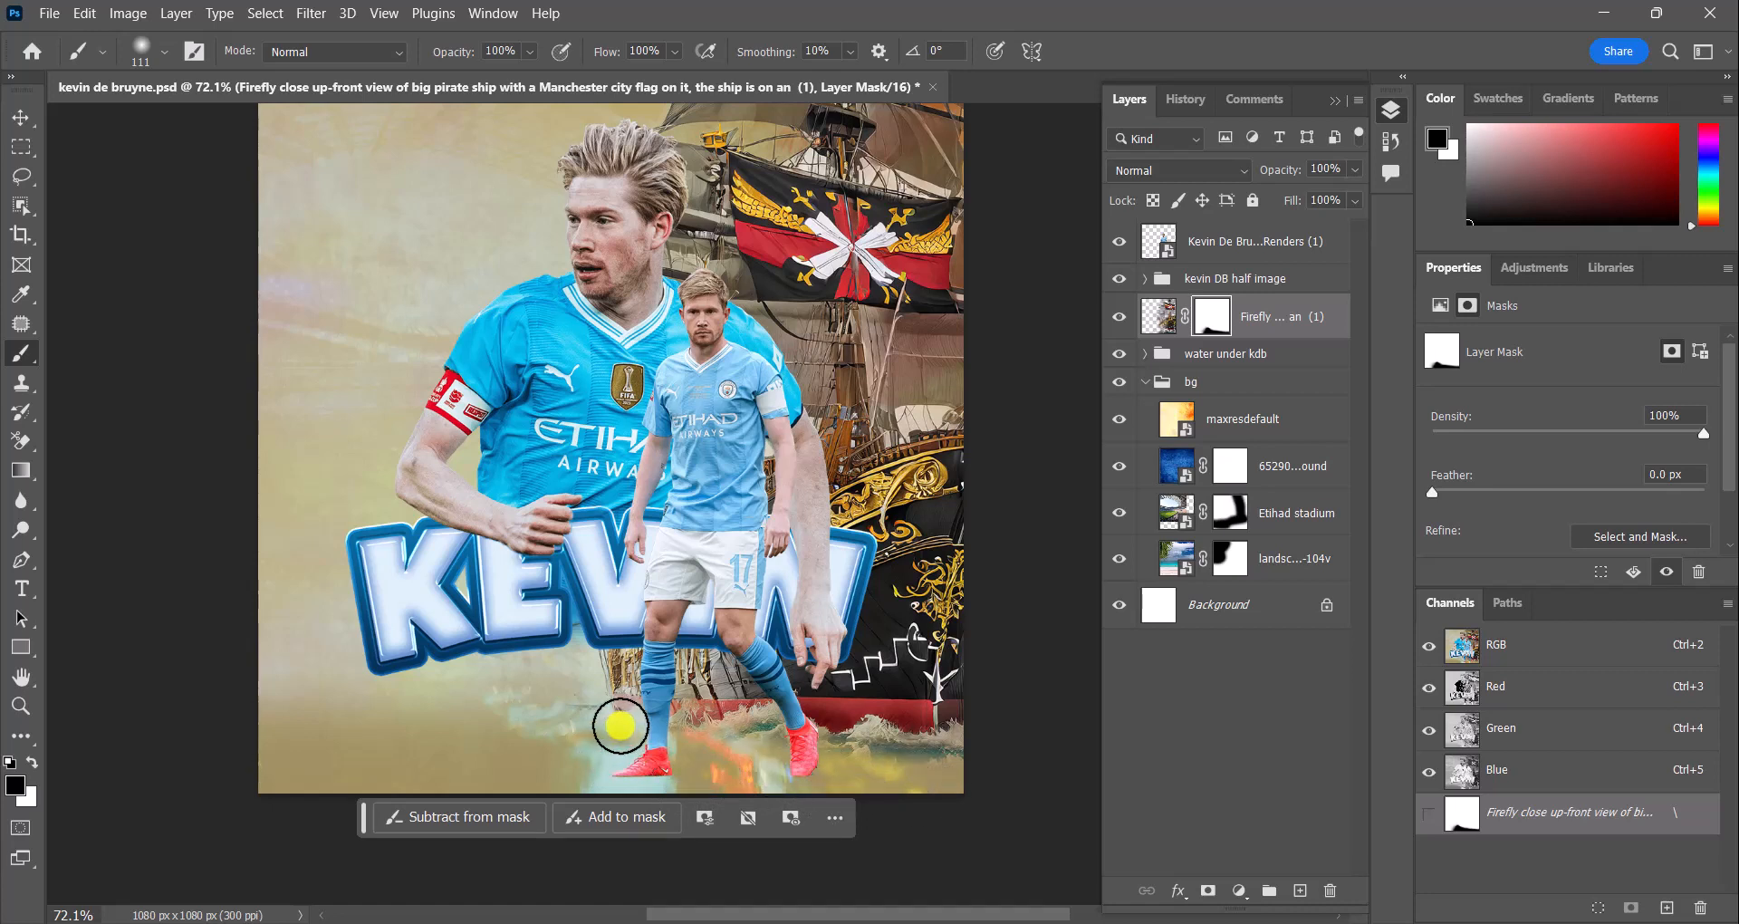
{"action": "left_click", "coordinate": [656, 763]}
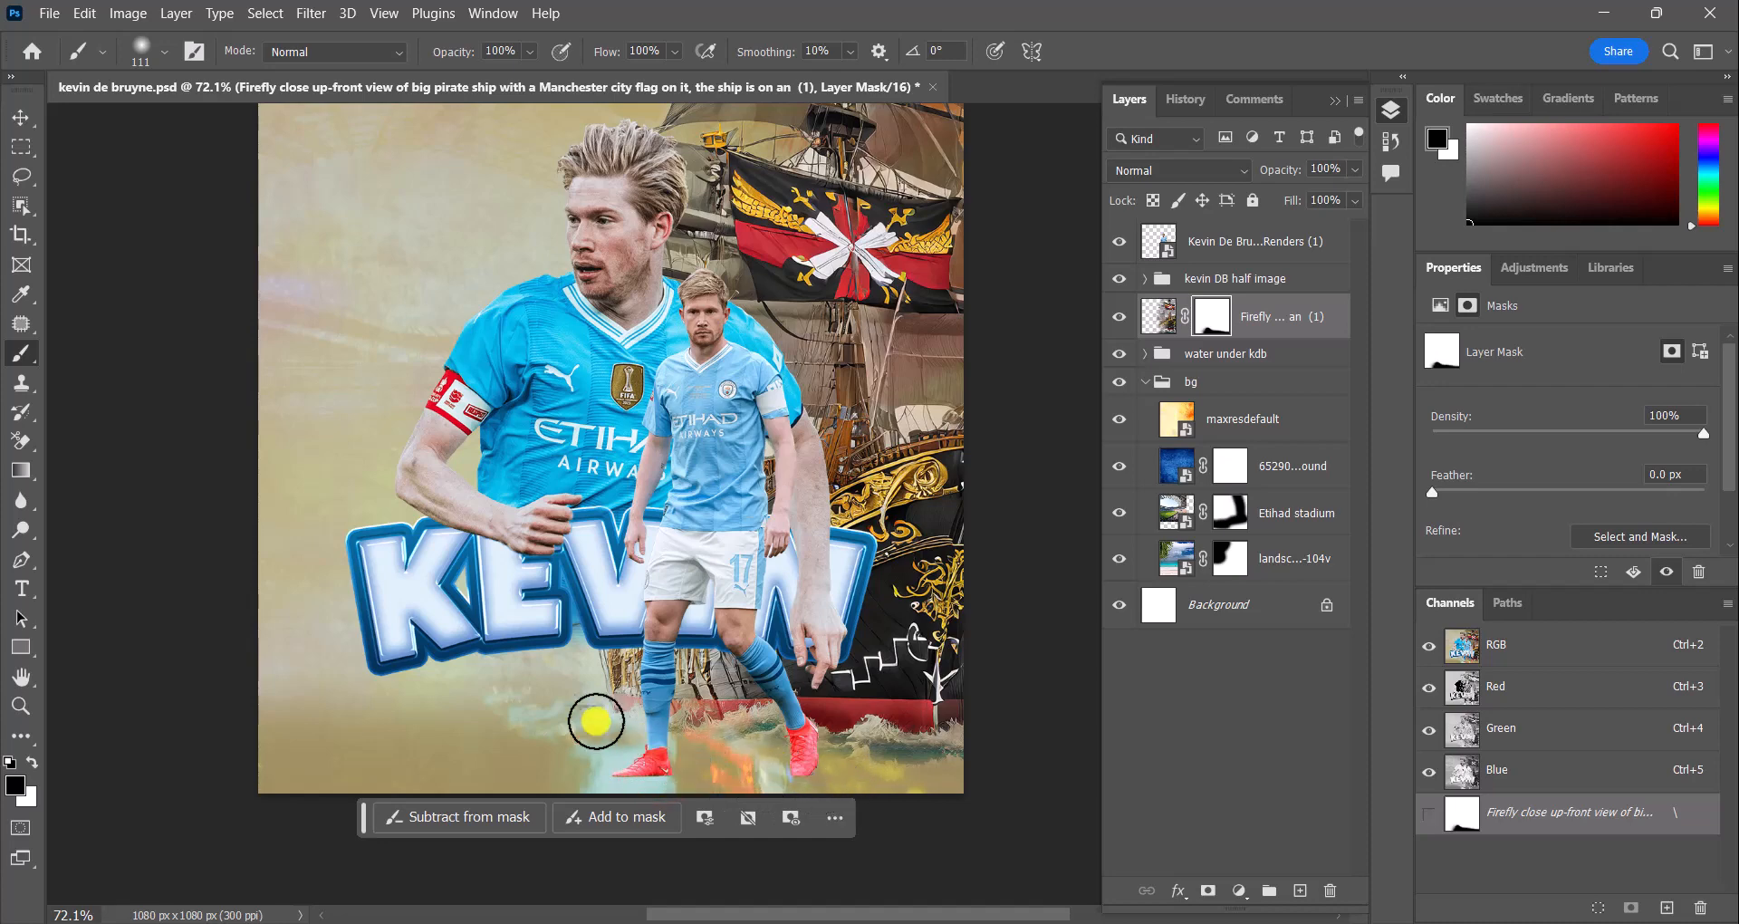
Place the manchester city flag image from the items folder as an embedded layer directly above the pirate ship
{"action": "scroll", "coordinate": [595, 722], "scroll_direction": "down", "scroll_amount": 3}
{"action": "left_click_drag", "start_coordinate": [510, 594], "coordinate": [533, 601]}
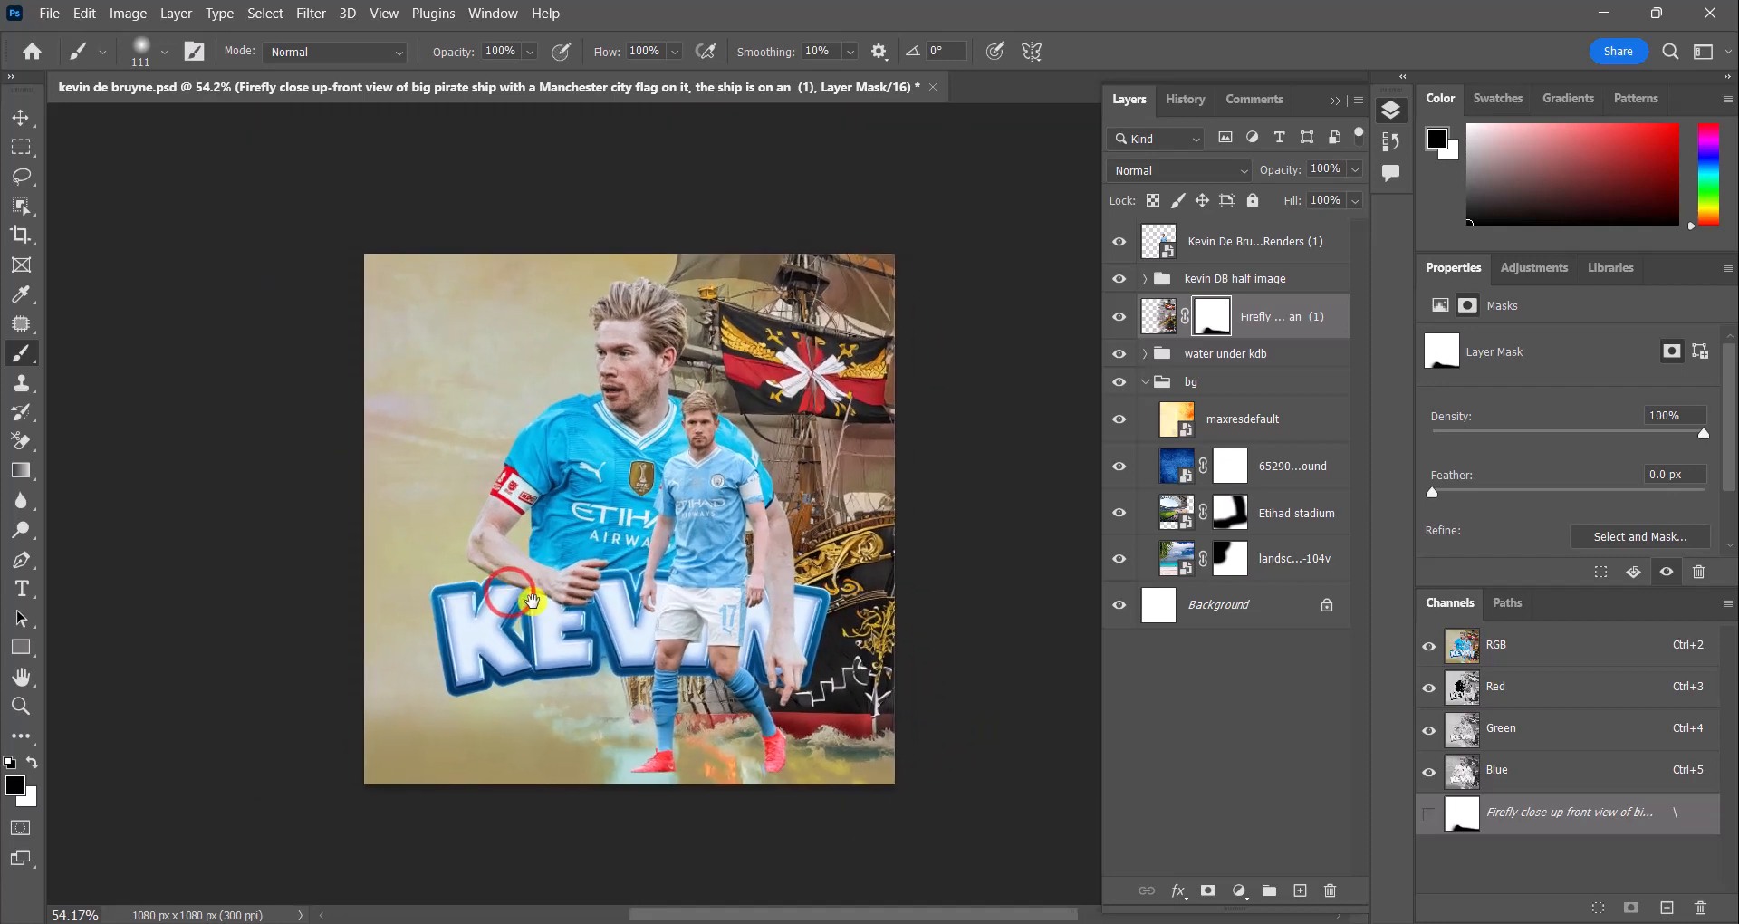
{"action": "left_click_drag", "start_coordinate": [870, 359], "coordinate": [1429, 24]}
{"action": "left_click", "coordinate": [1273, 321]}
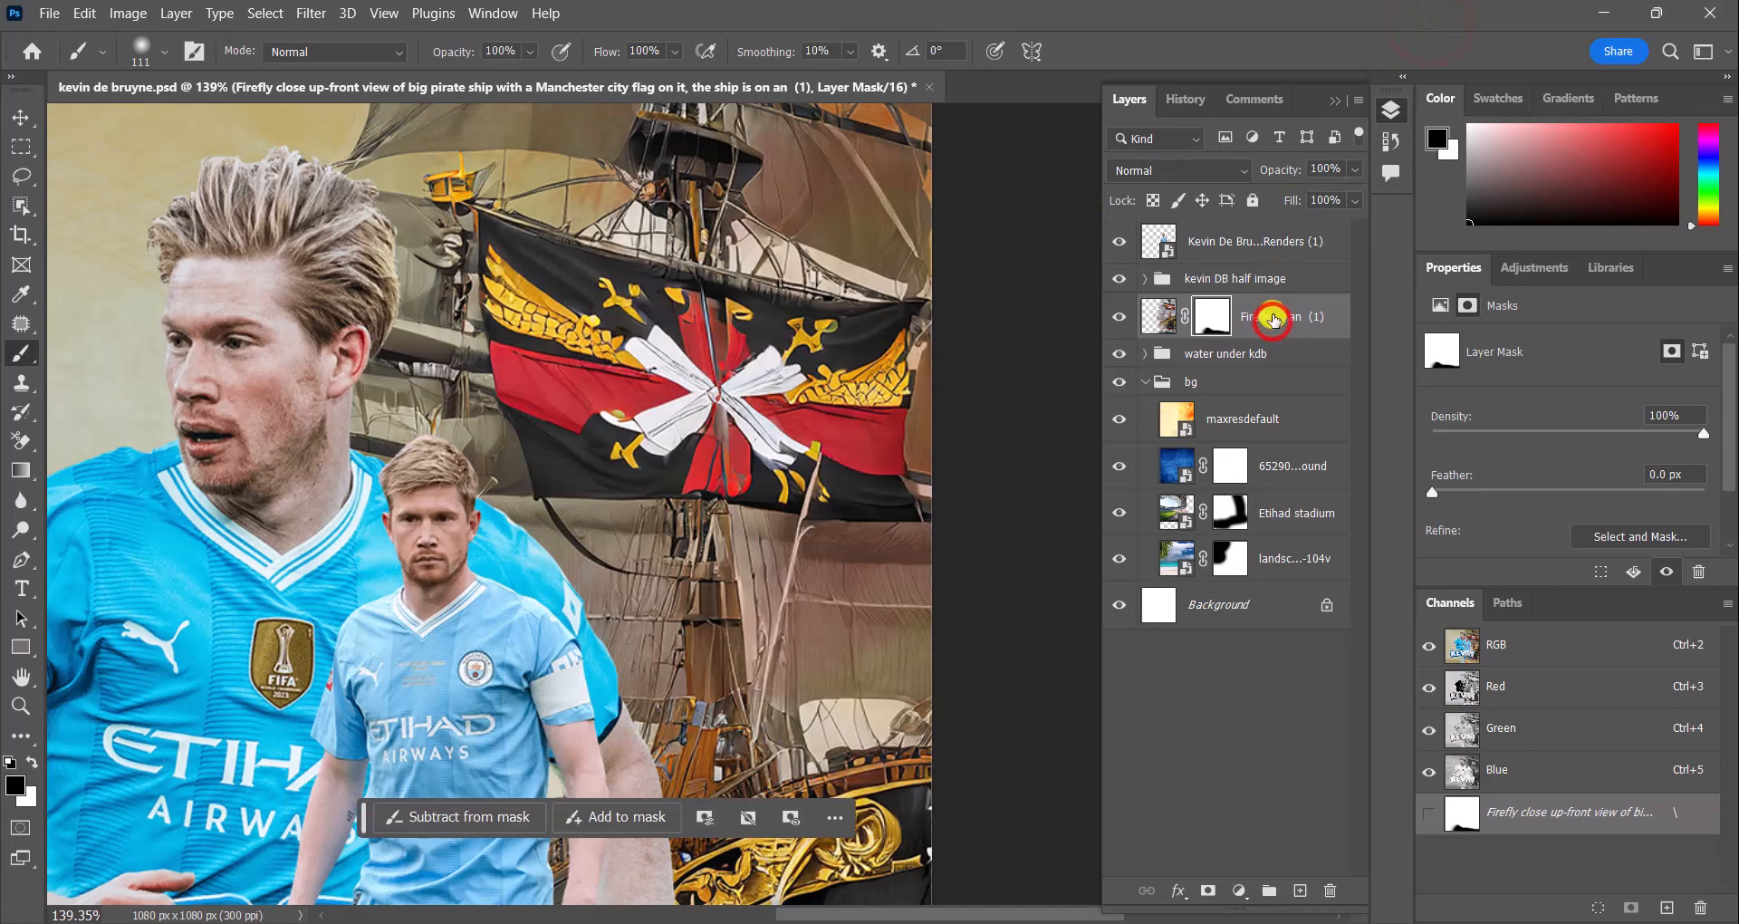
{"action": "left_click", "coordinate": [48, 13]}
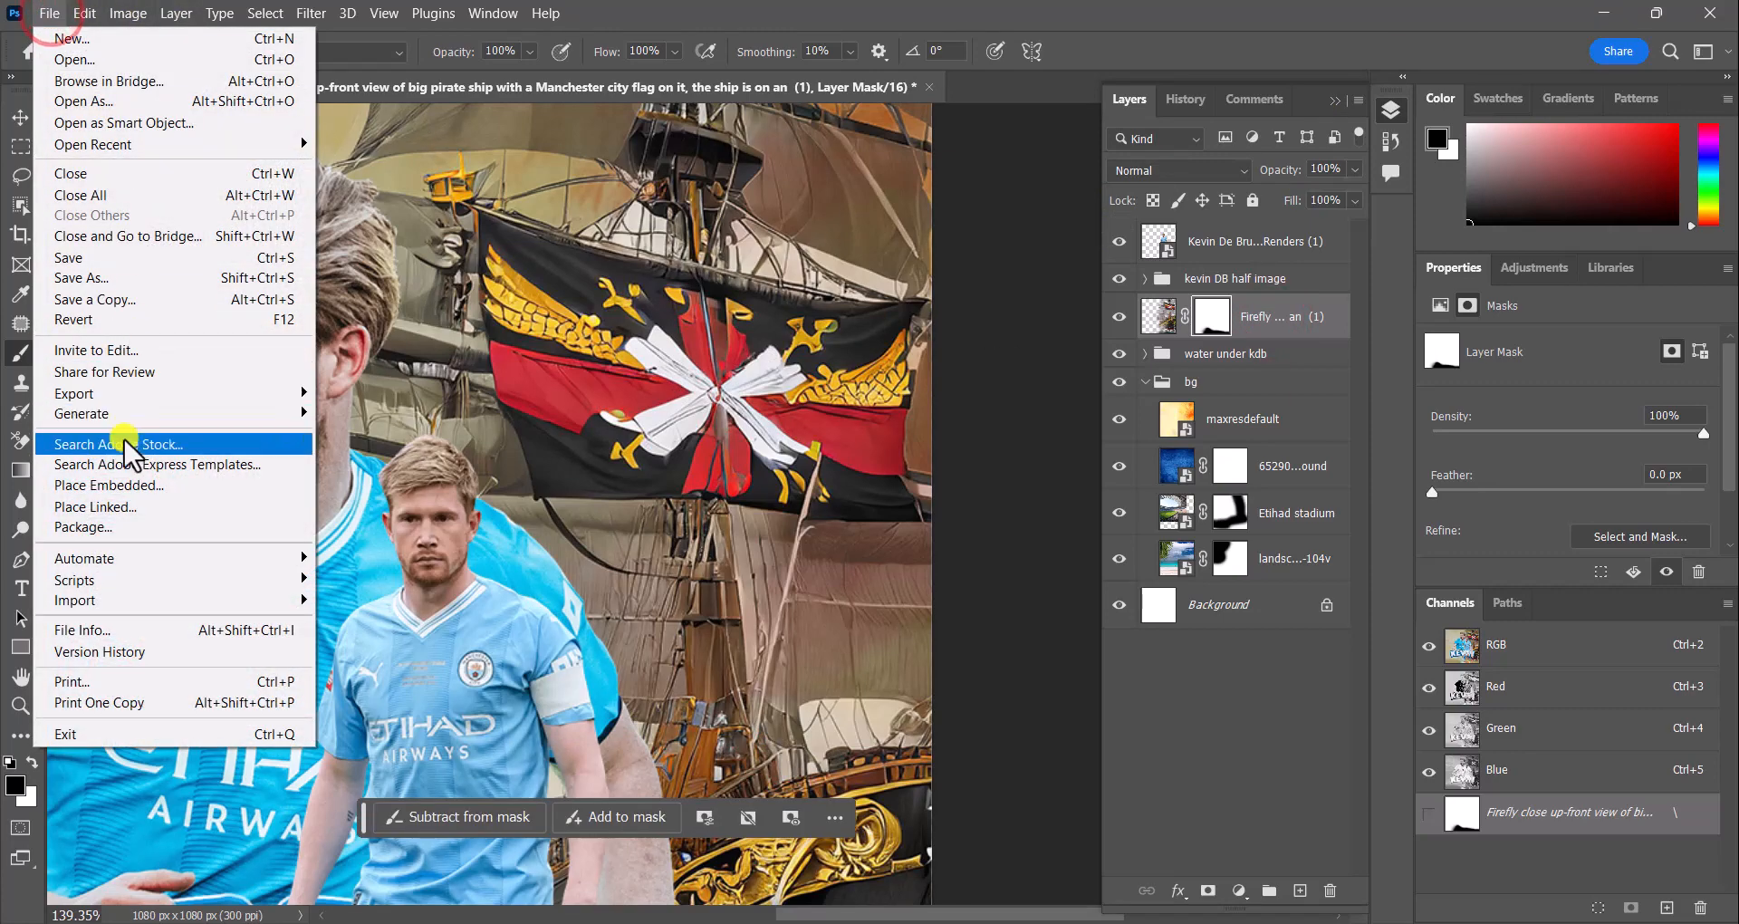
{"action": "left_click", "coordinate": [127, 485]}
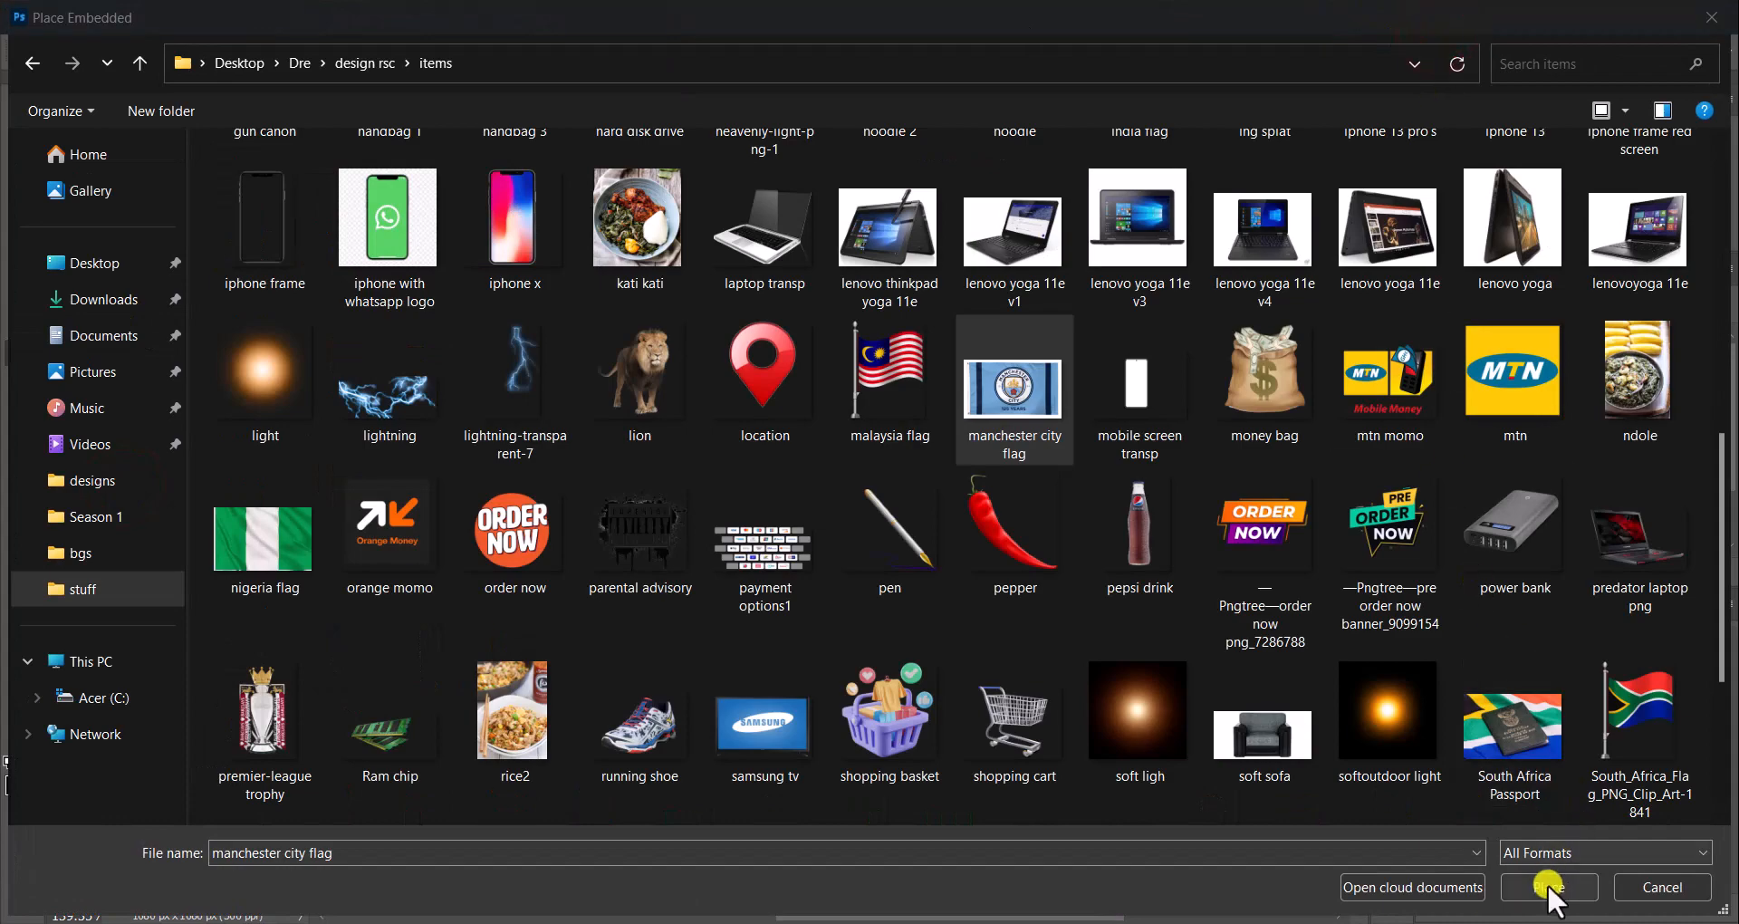
{"action": "left_click", "coordinate": [1549, 888]}
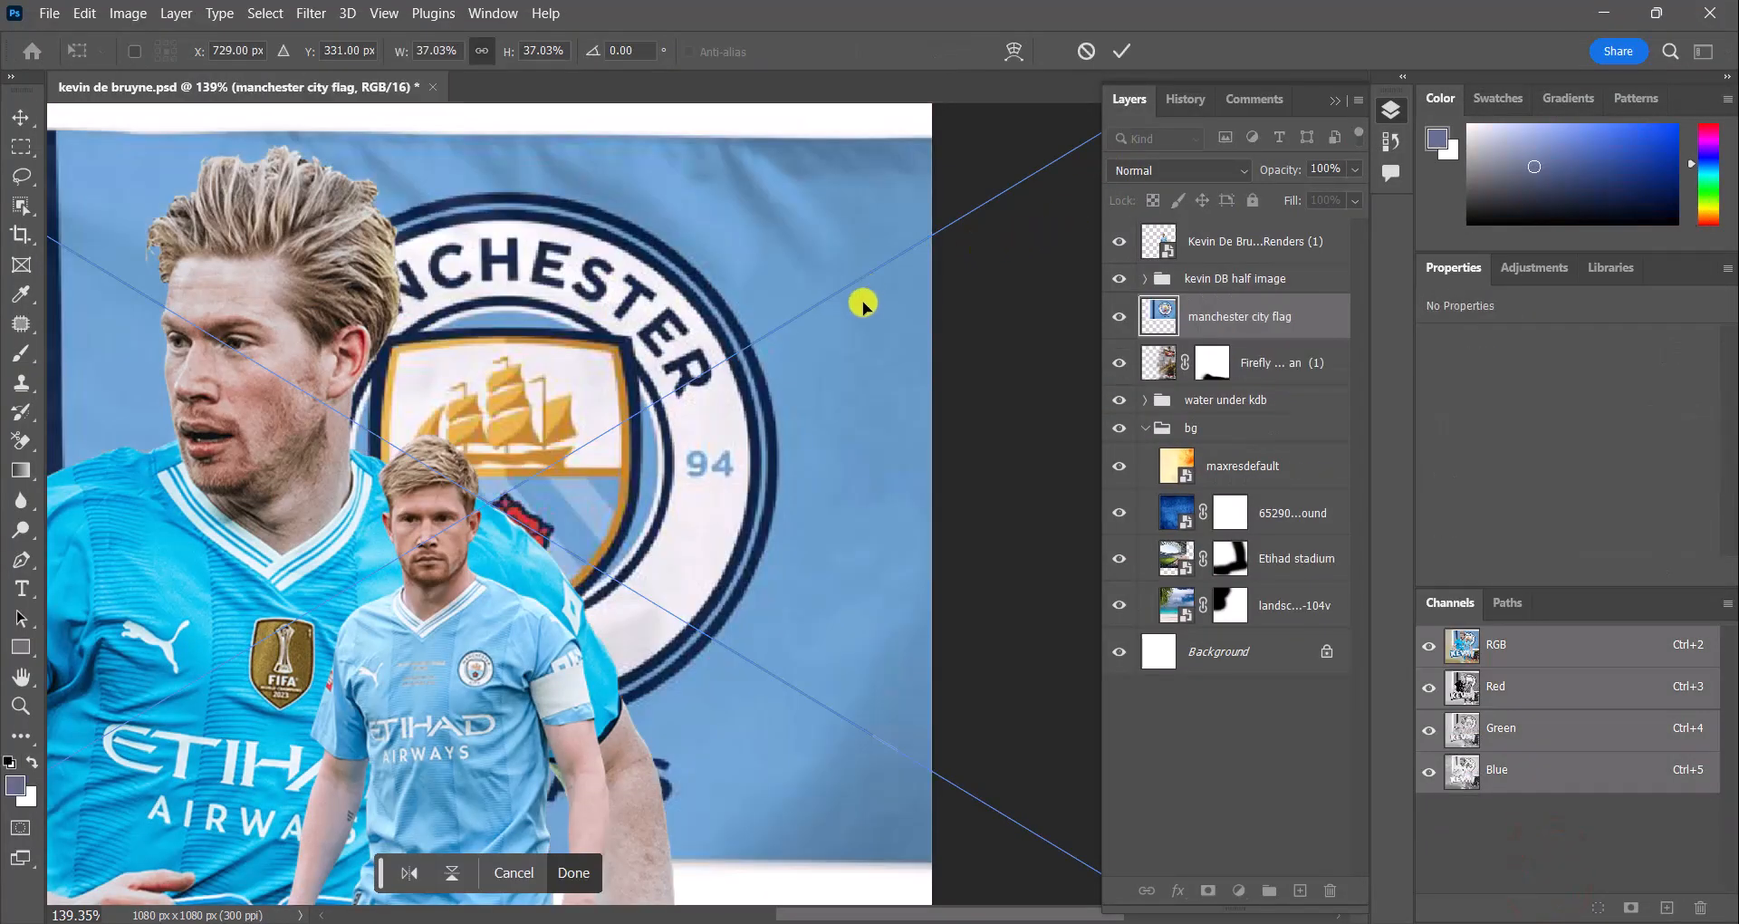
Scale the Manchester City flag to 17.14%, rotate it 8.80°, and position it at X 284.84 px, Y 233.84 px beside the large player's head
{"action": "scroll", "coordinate": [864, 306], "scroll_direction": "down", "scroll_amount": 3}
{"action": "left_click_drag", "start_coordinate": [1037, 182], "coordinate": [857, 297]}
{"action": "left_click_drag", "start_coordinate": [776, 353], "coordinate": [476, 318]}
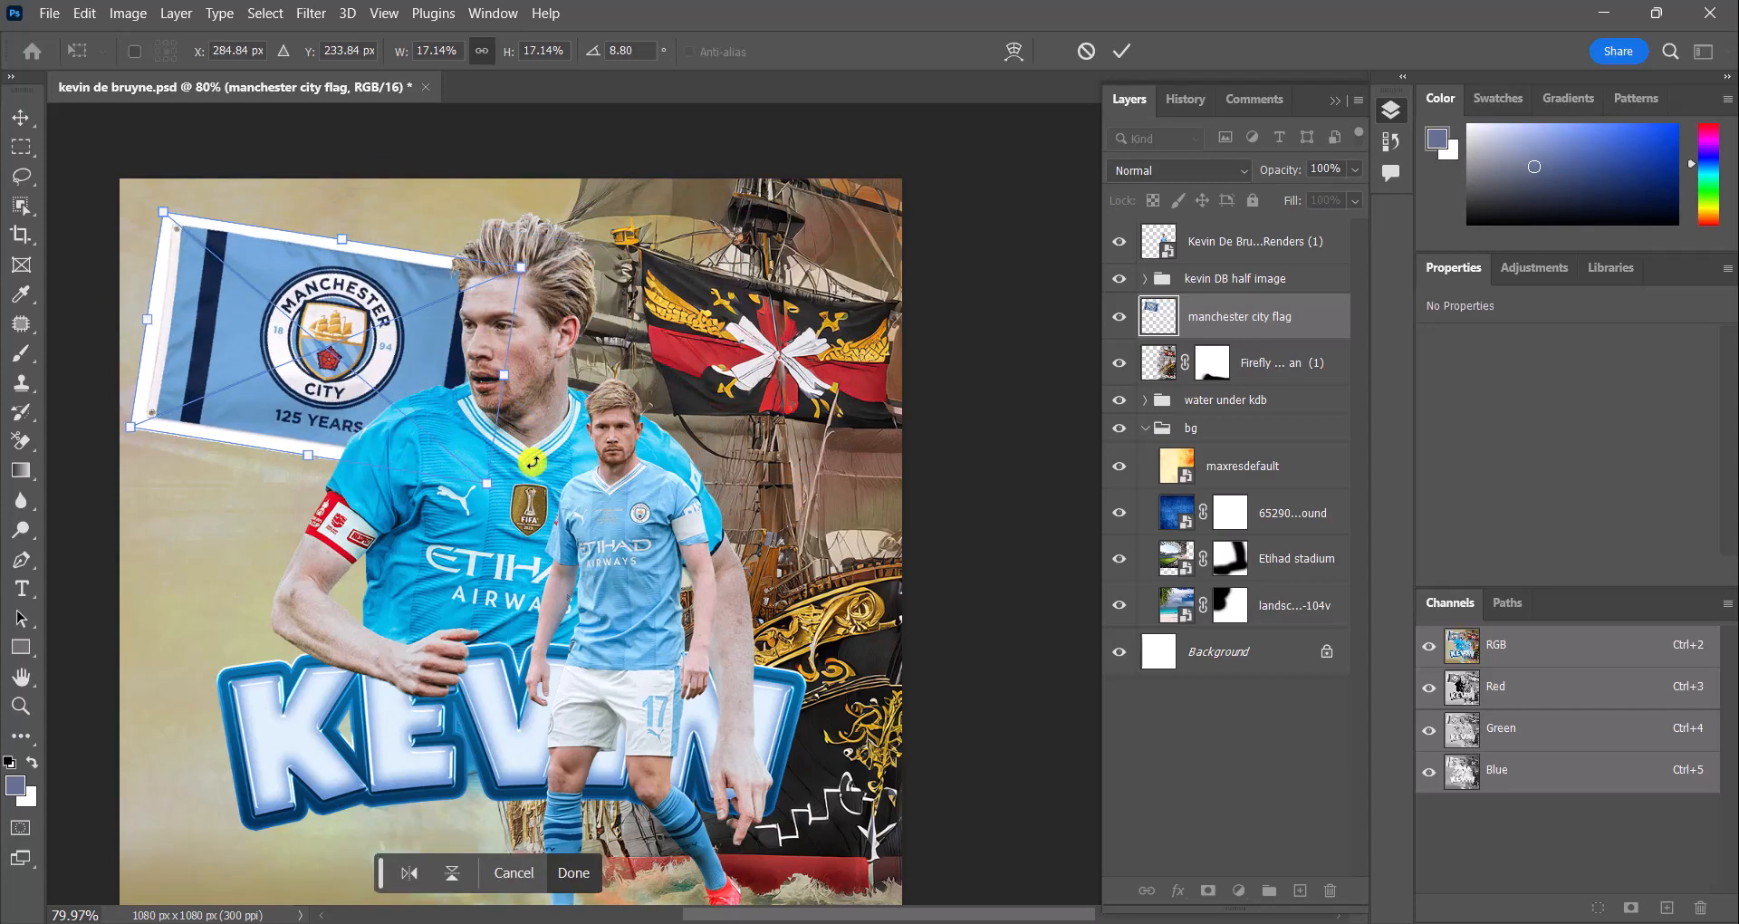
{"action": "left_click", "coordinate": [566, 872]}
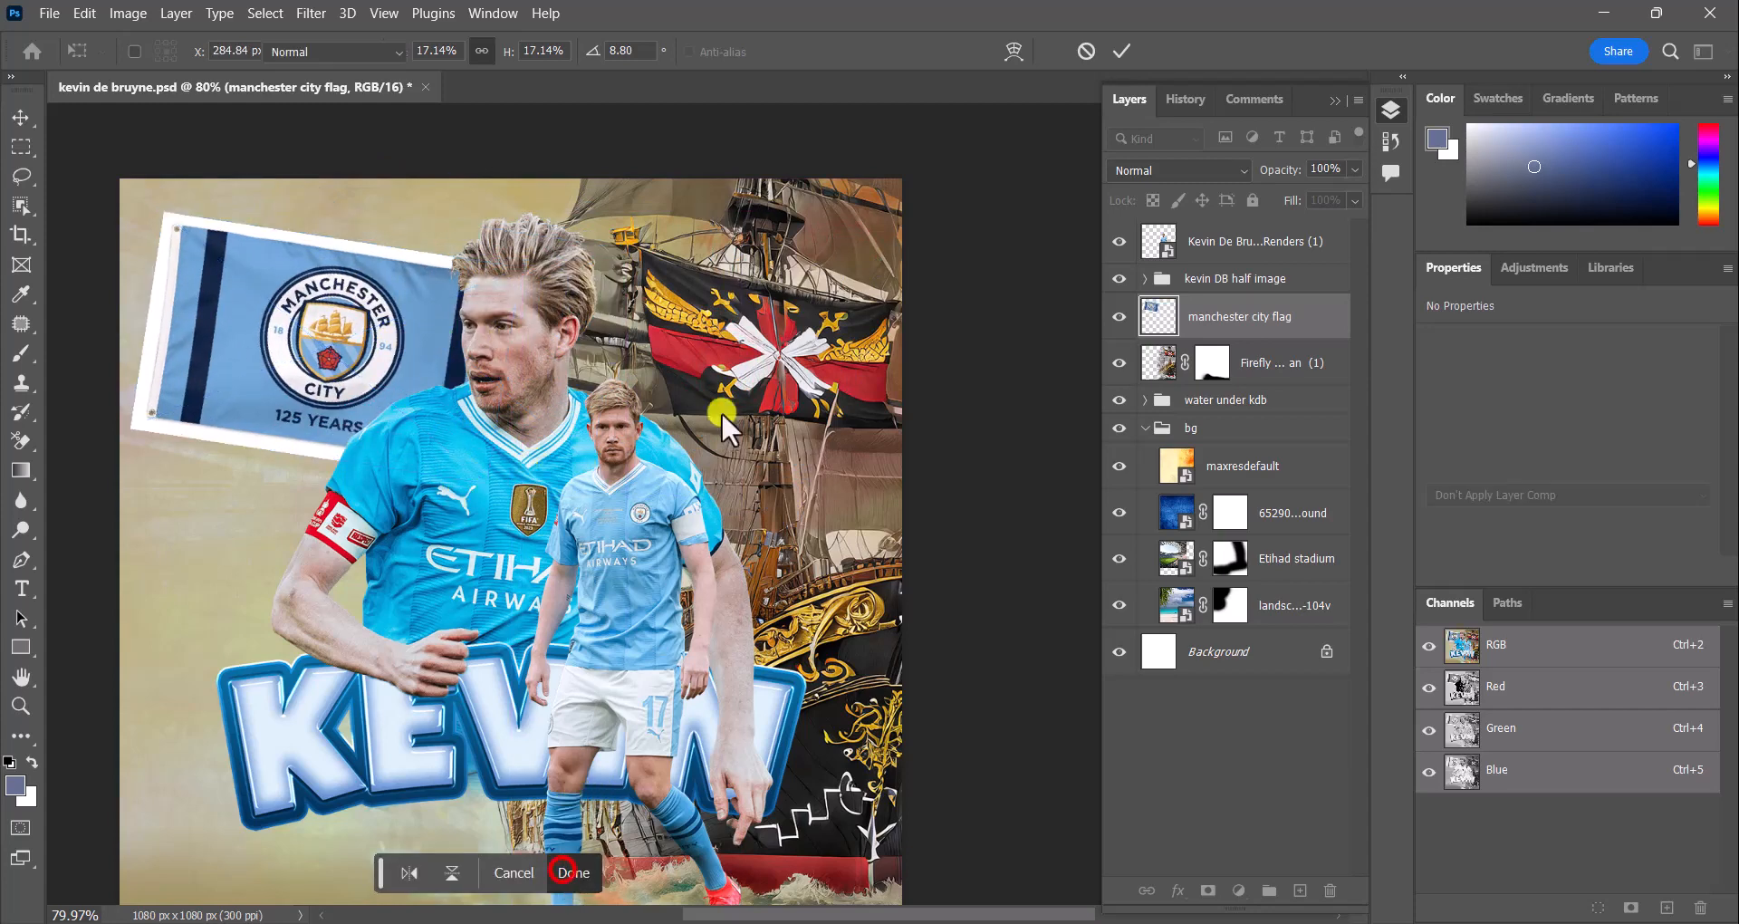
{"action": "key", "text": "b"}
{"action": "scroll", "coordinate": [772, 344], "scroll_direction": "up", "scroll_amount": 1}
{"action": "scroll", "coordinate": [772, 344], "scroll_direction": "up", "scroll_amount": 5}
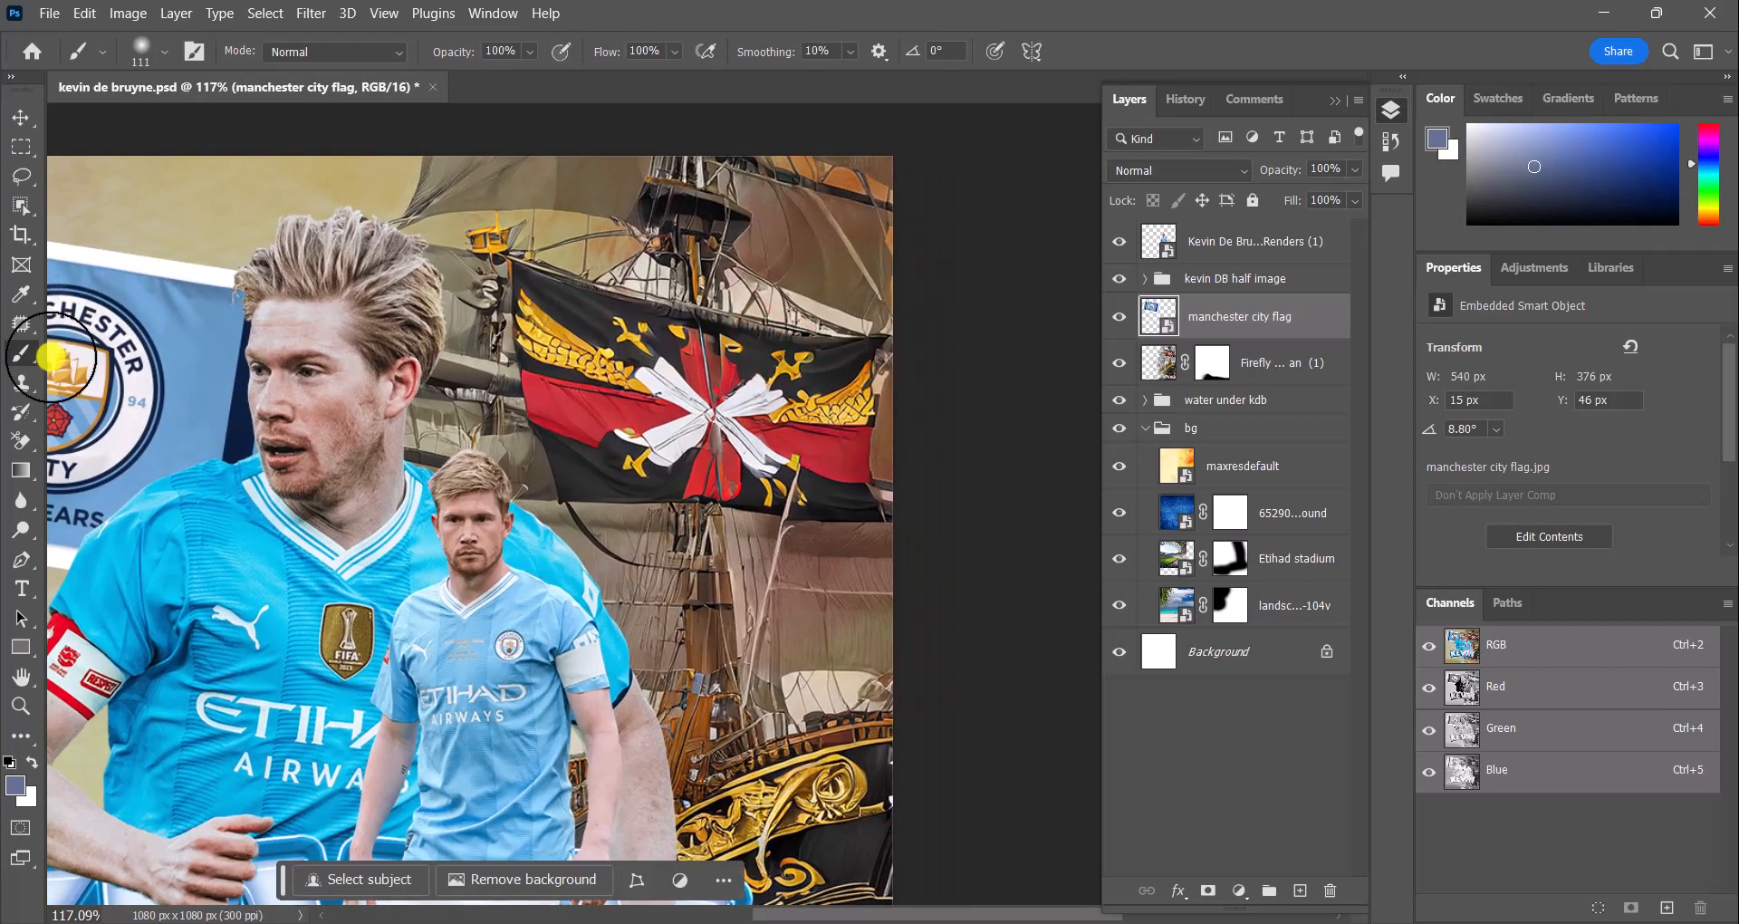
{"action": "left_click", "coordinate": [156, 44]}
{"action": "left_click", "coordinate": [161, 108]}
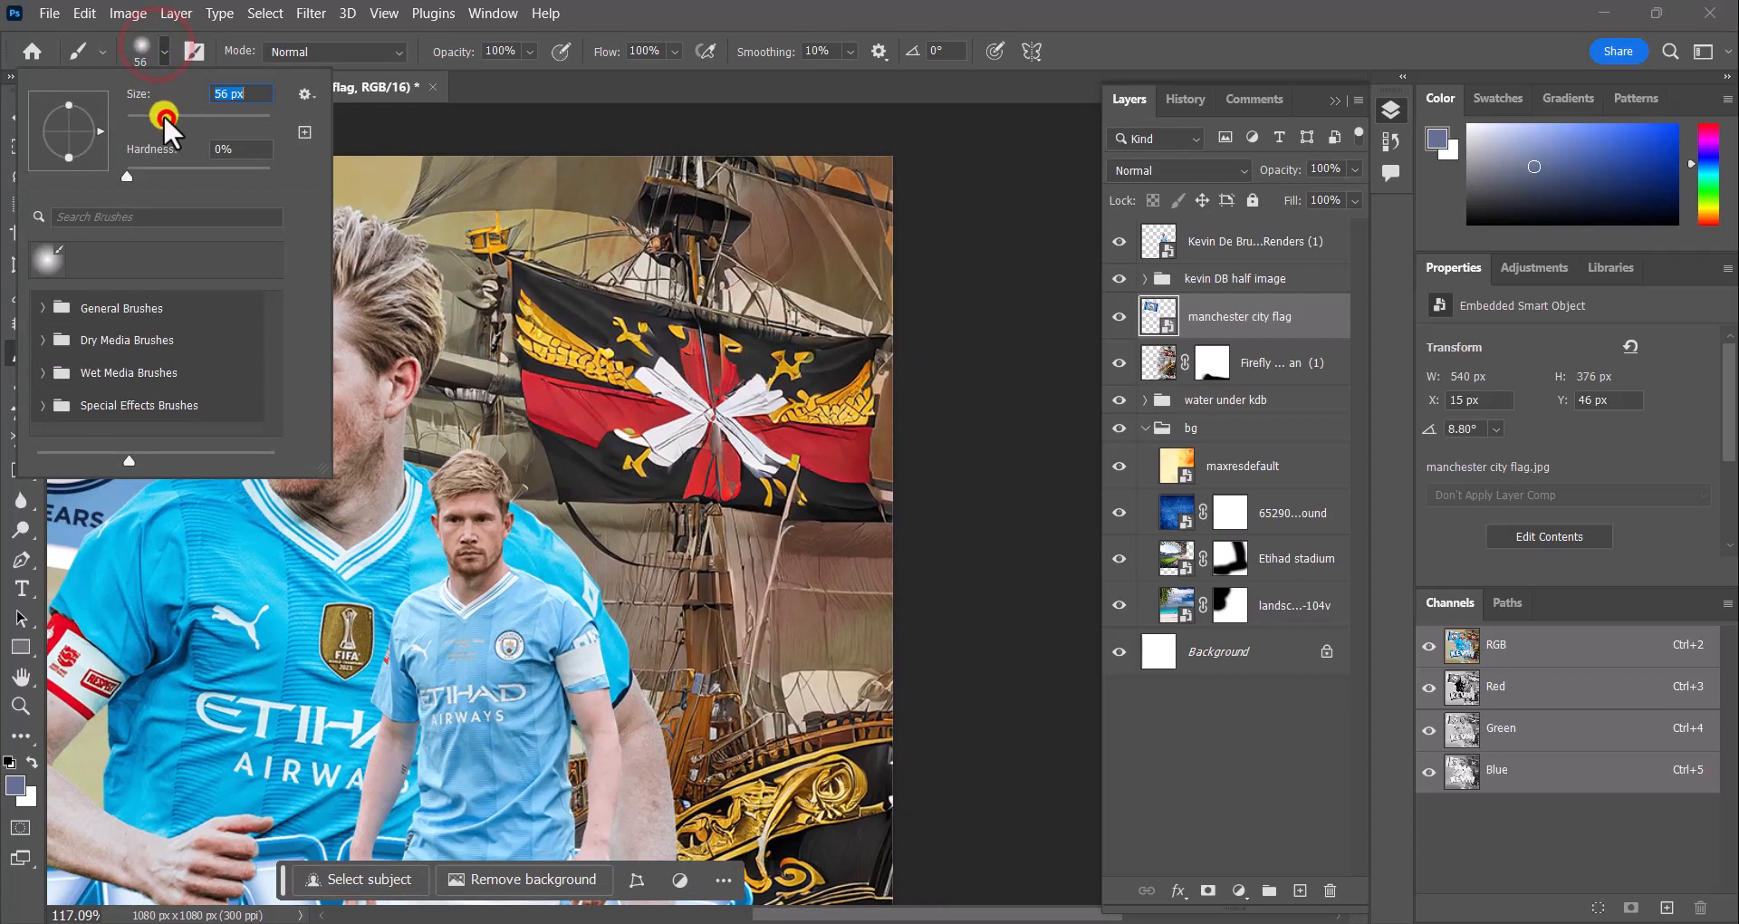
{"action": "left_click", "coordinate": [634, 11]}
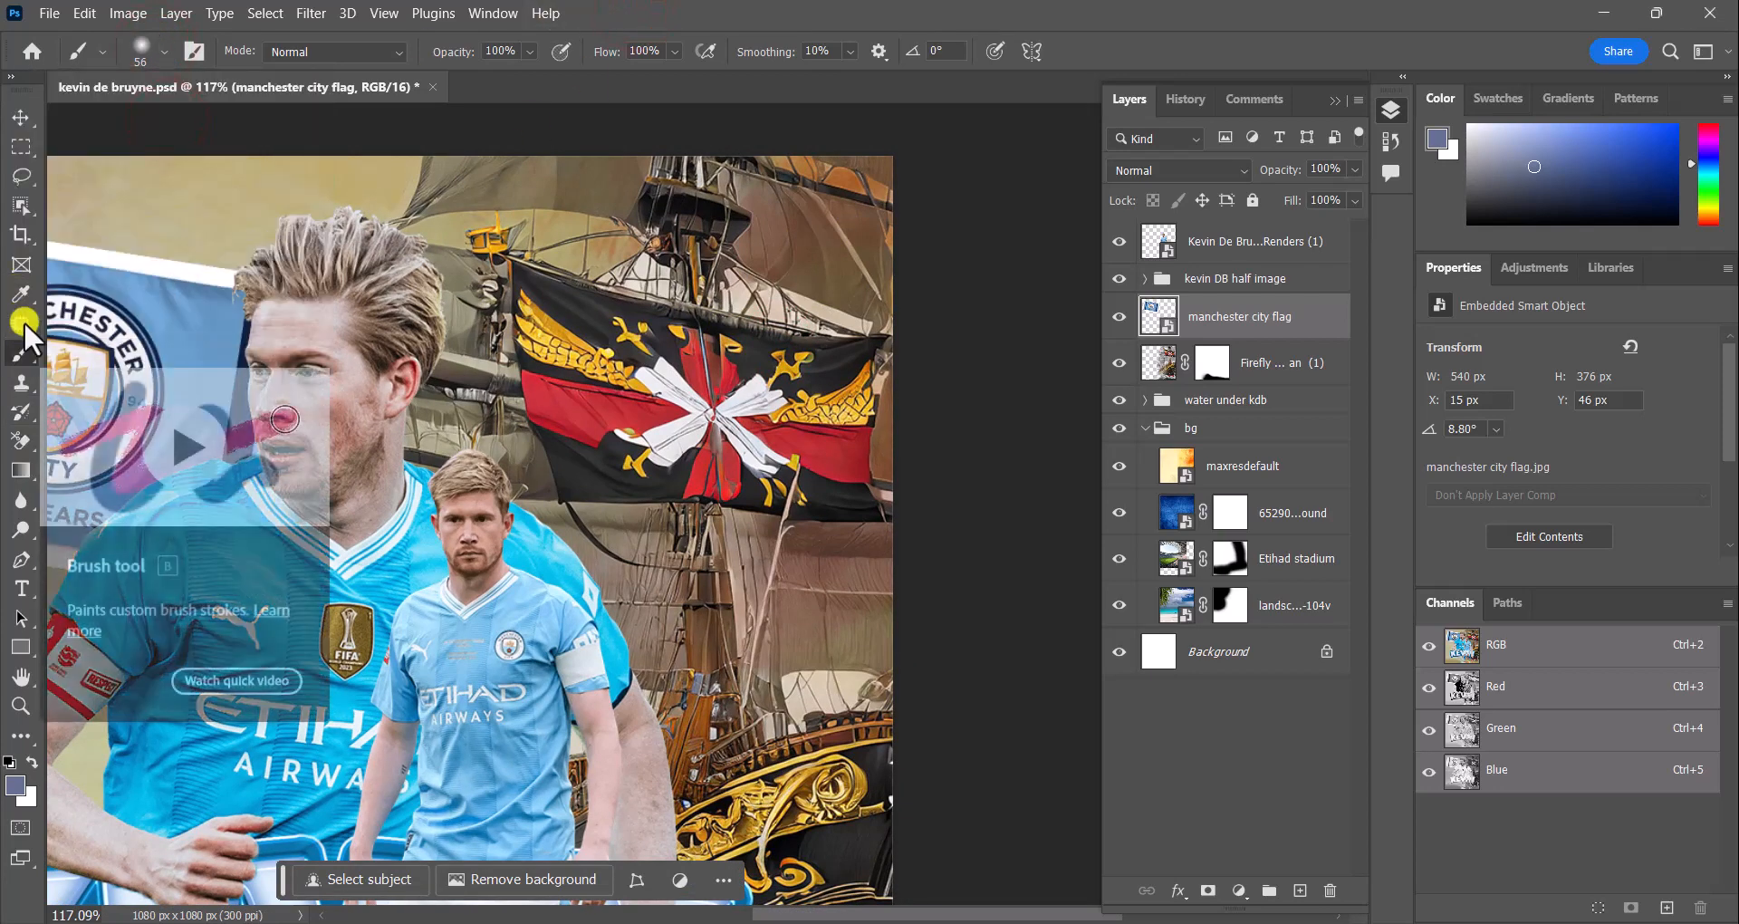
Set up the Quick Selection tool with a brush size of 39 px
{"action": "left_click_drag", "start_coordinate": [20, 210], "coordinate": [111, 232]}
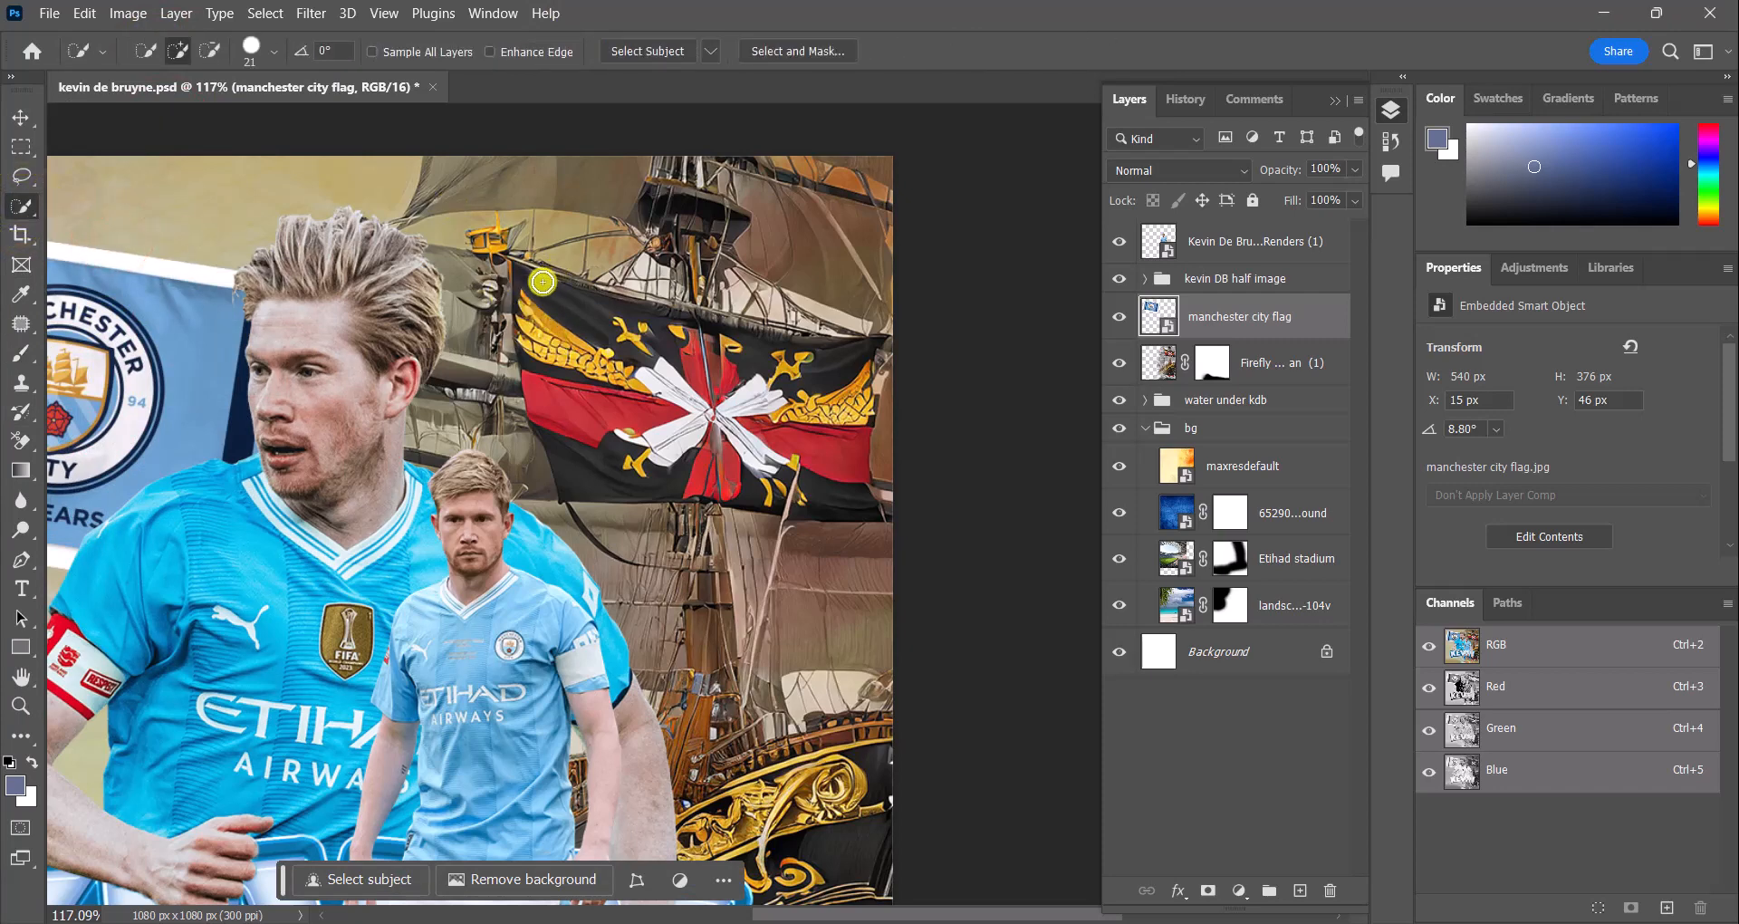
{"action": "left_click", "coordinate": [257, 53]}
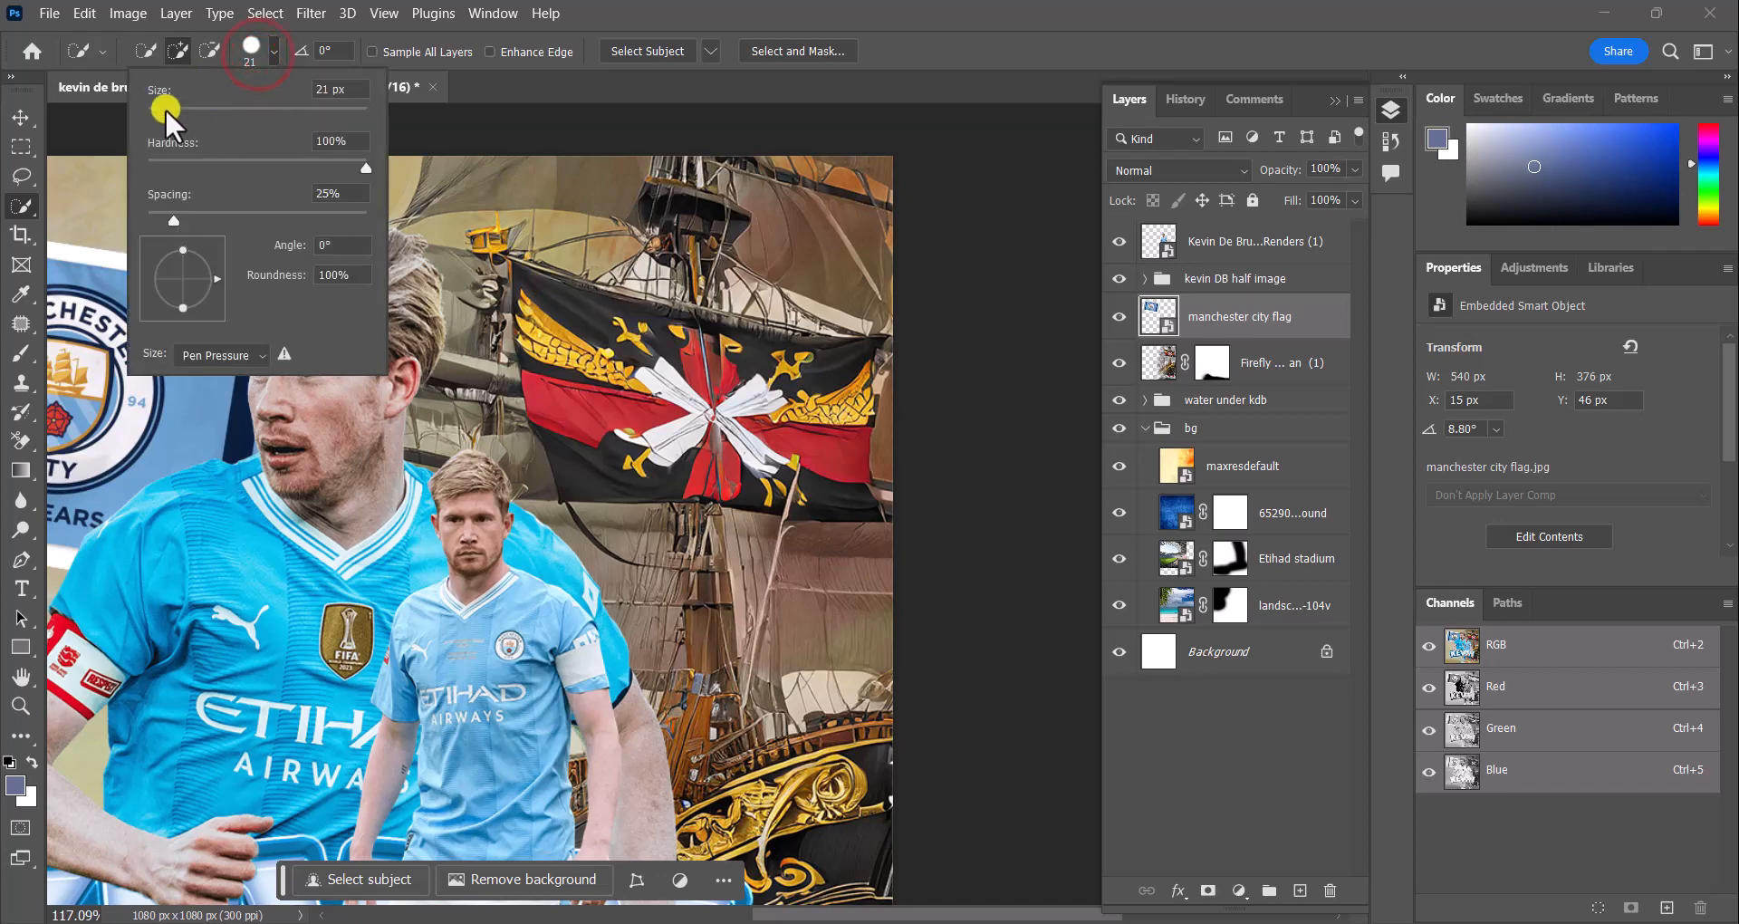
{"action": "left_click_drag", "start_coordinate": [184, 107], "coordinate": [193, 110]}
{"action": "left_click", "coordinate": [576, 328]}
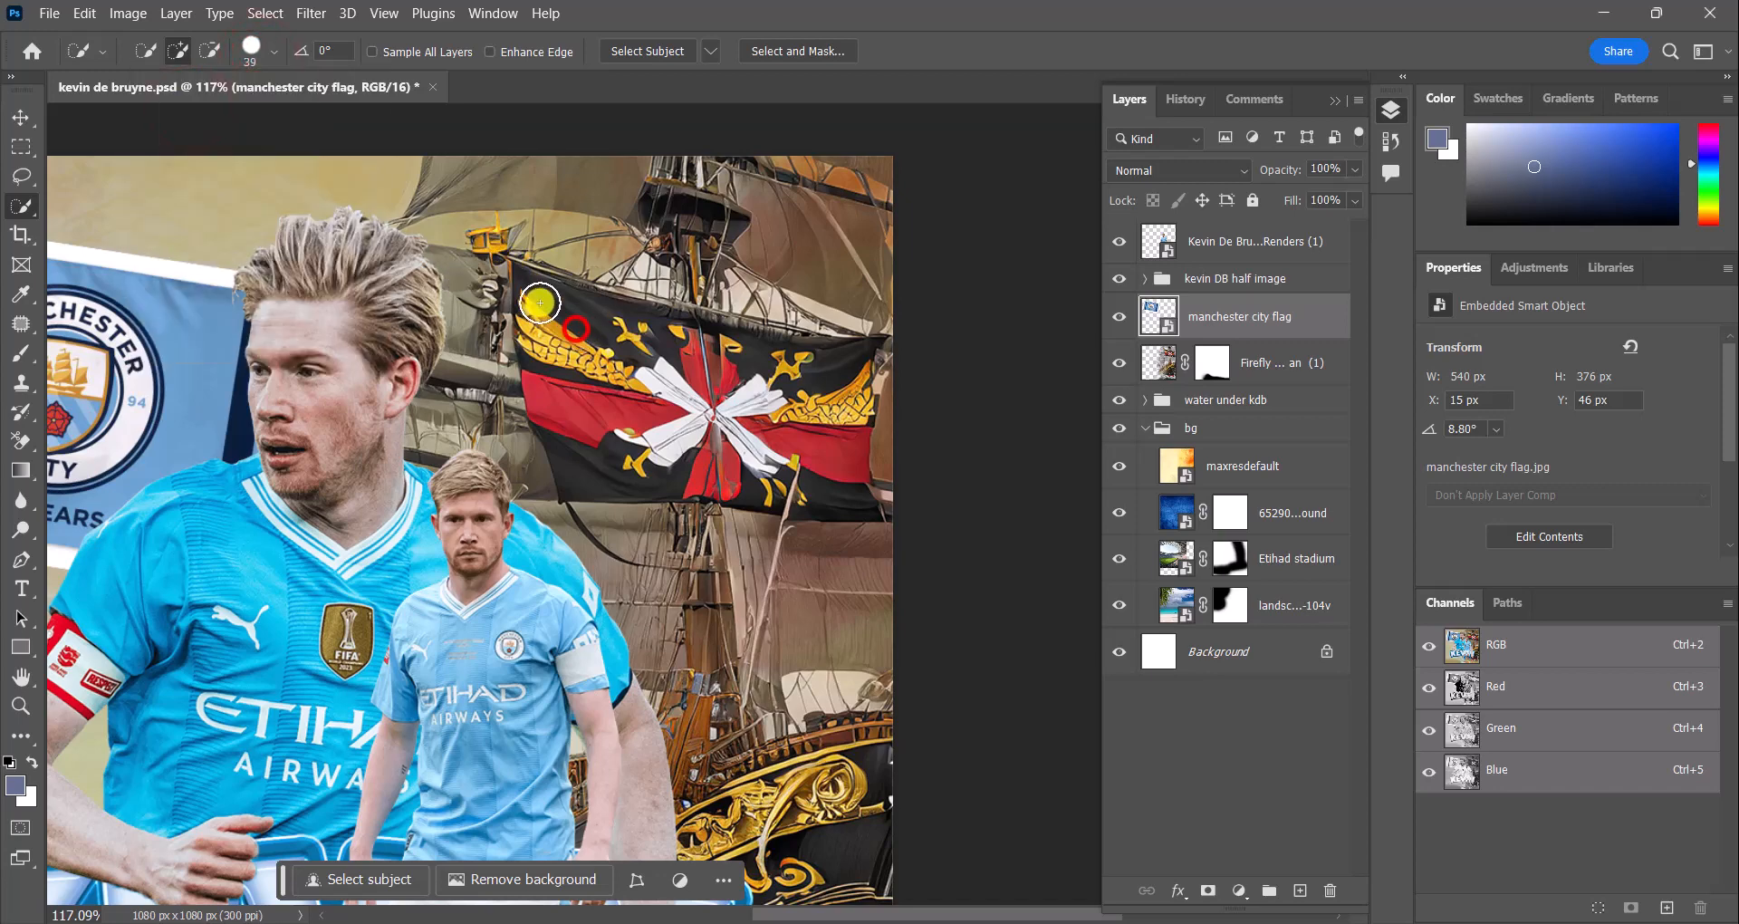
Try to quick-select the ship's black and red flag while the Manchester City flag layer is active, and undo the selection
{"action": "mouse_move", "coordinate": [542, 305]}
{"action": "left_mouse_down"}
{"action": "mouse_move", "coordinate": [583, 457]}
{"action": "mouse_move", "coordinate": [784, 475]}
{"action": "left_mouse_up"}
{"action": "key", "text": "ctrl+z"}
{"action": "key", "text": "ctrl+z"}
{"action": "key", "text": "ctrl+z"}
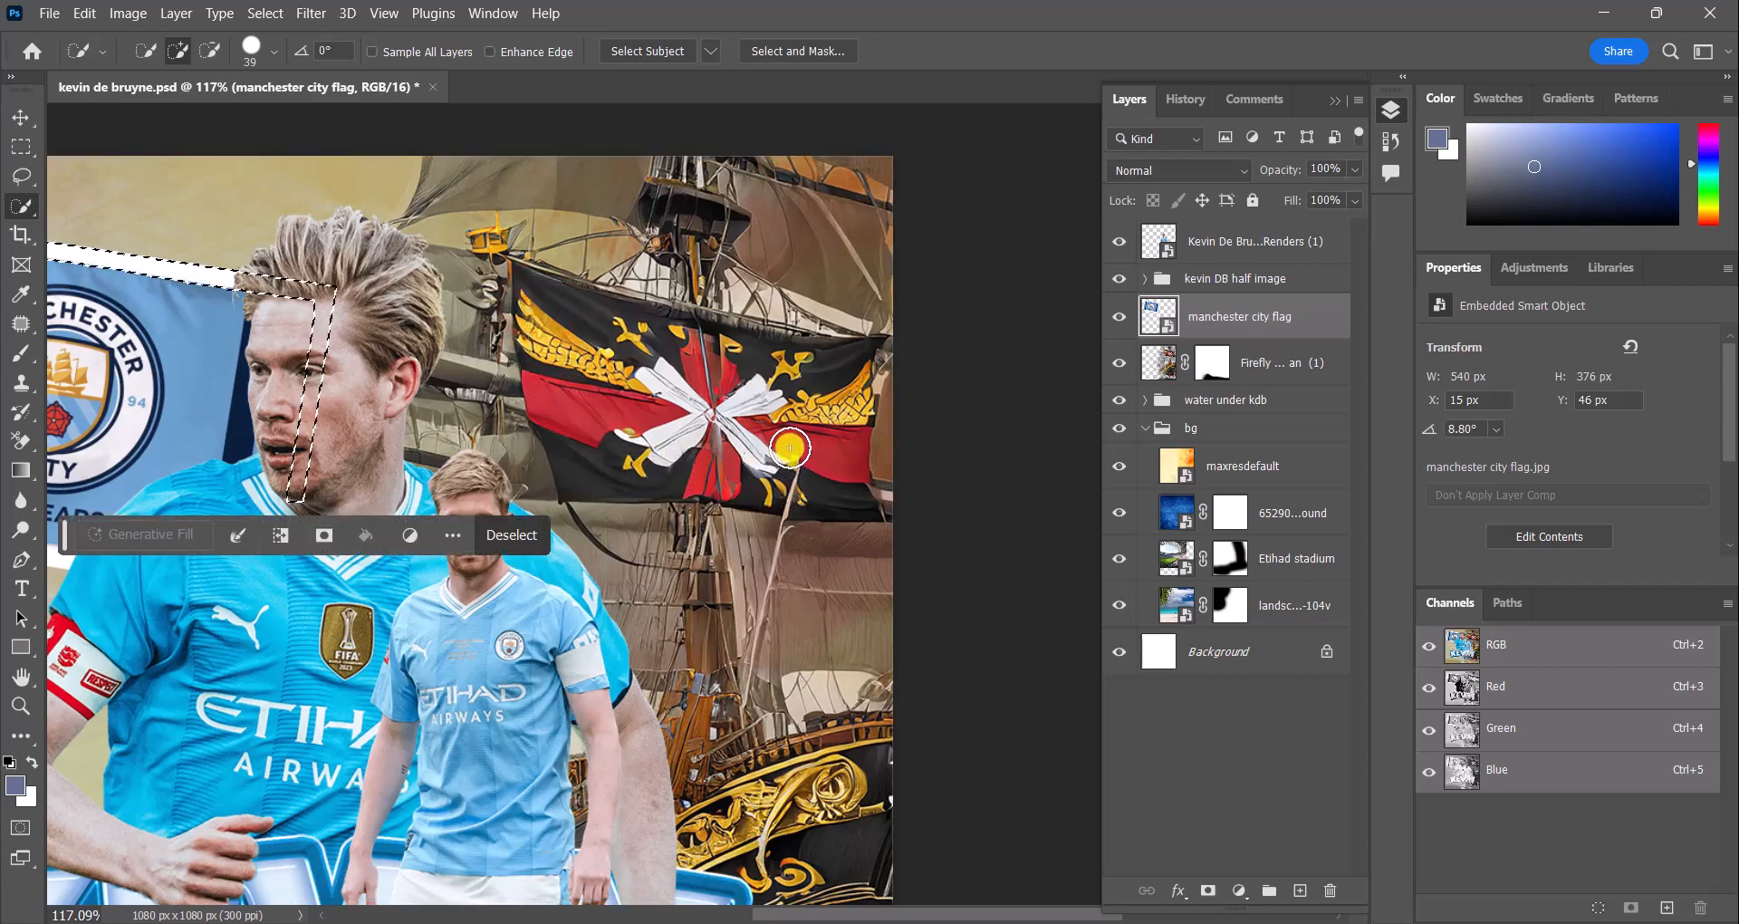
{"action": "key", "text": "ctrl+z"}
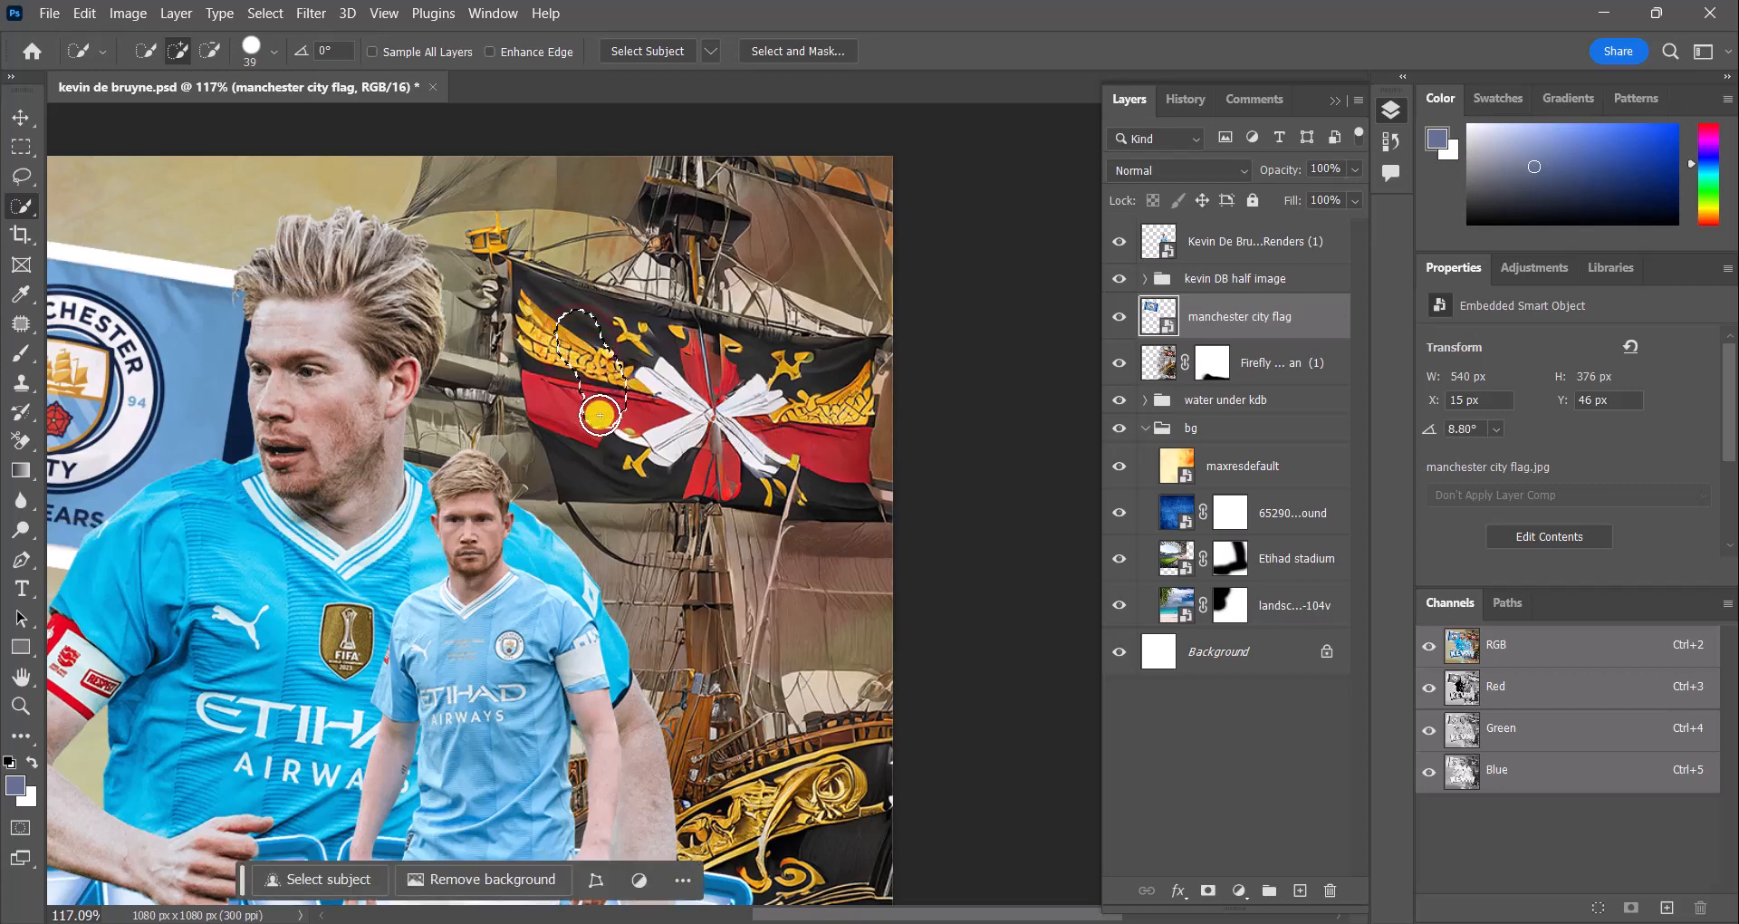
Make the pirate ship layer active and quick-select its whole black and red flag
{"action": "key", "text": "alt+bracketleft"}
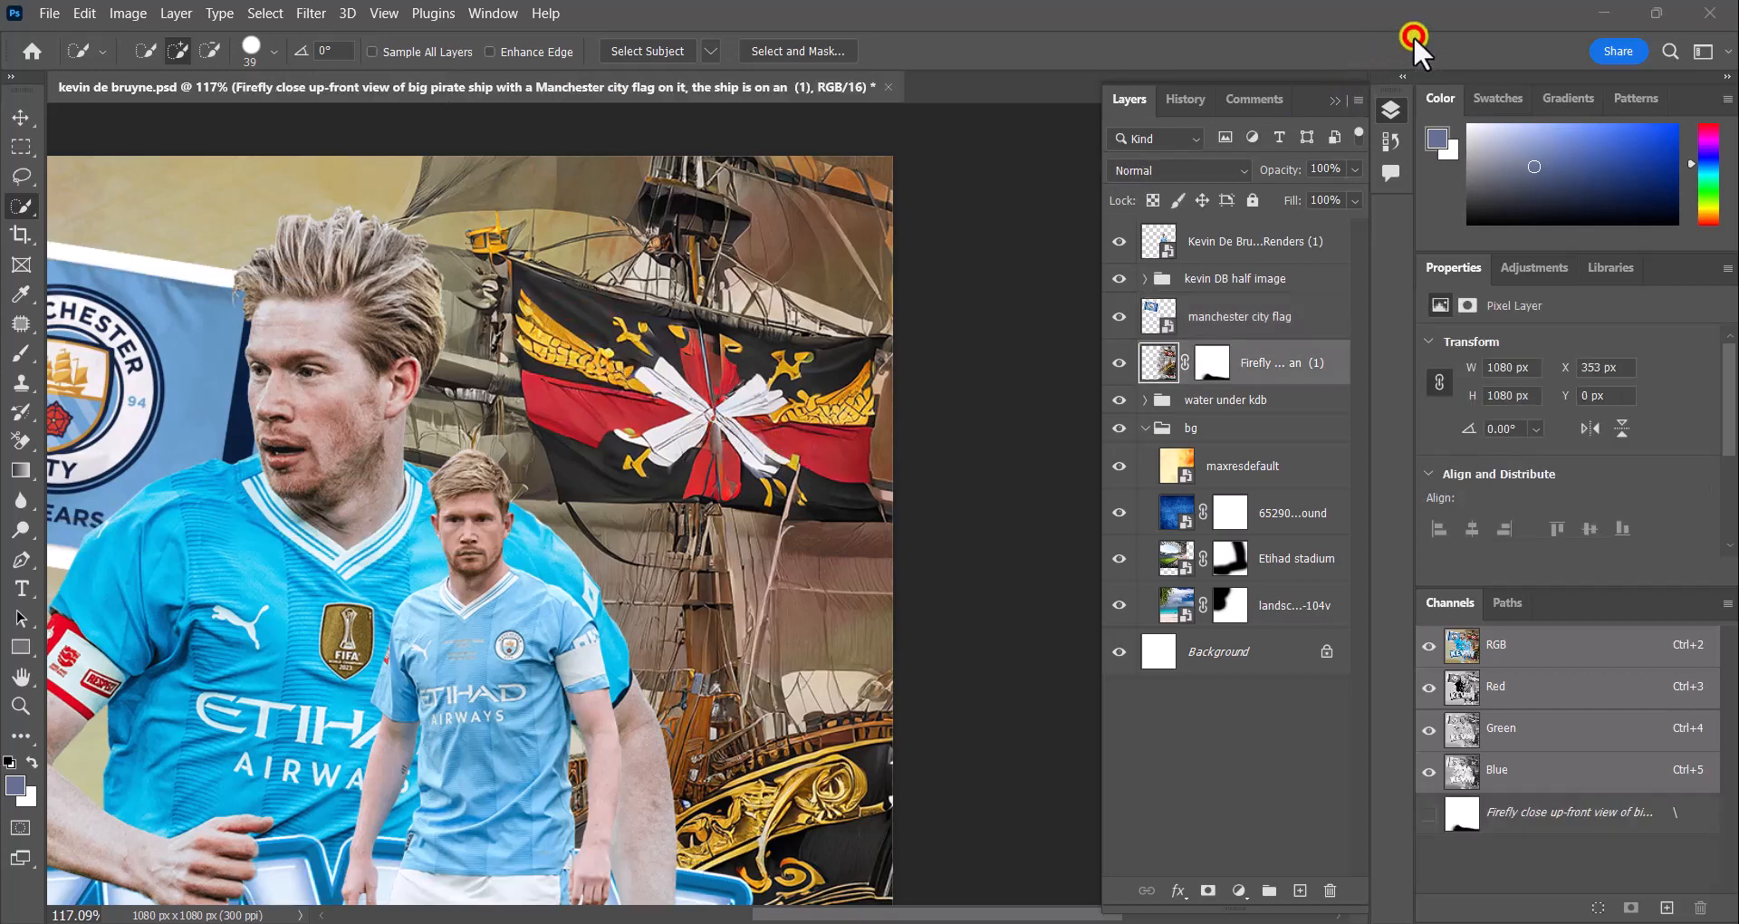
{"action": "mouse_move", "coordinate": [598, 329]}
{"action": "left_mouse_down"}
{"action": "mouse_move", "coordinate": [629, 369]}
{"action": "mouse_move", "coordinate": [769, 379]}
{"action": "left_mouse_up"}
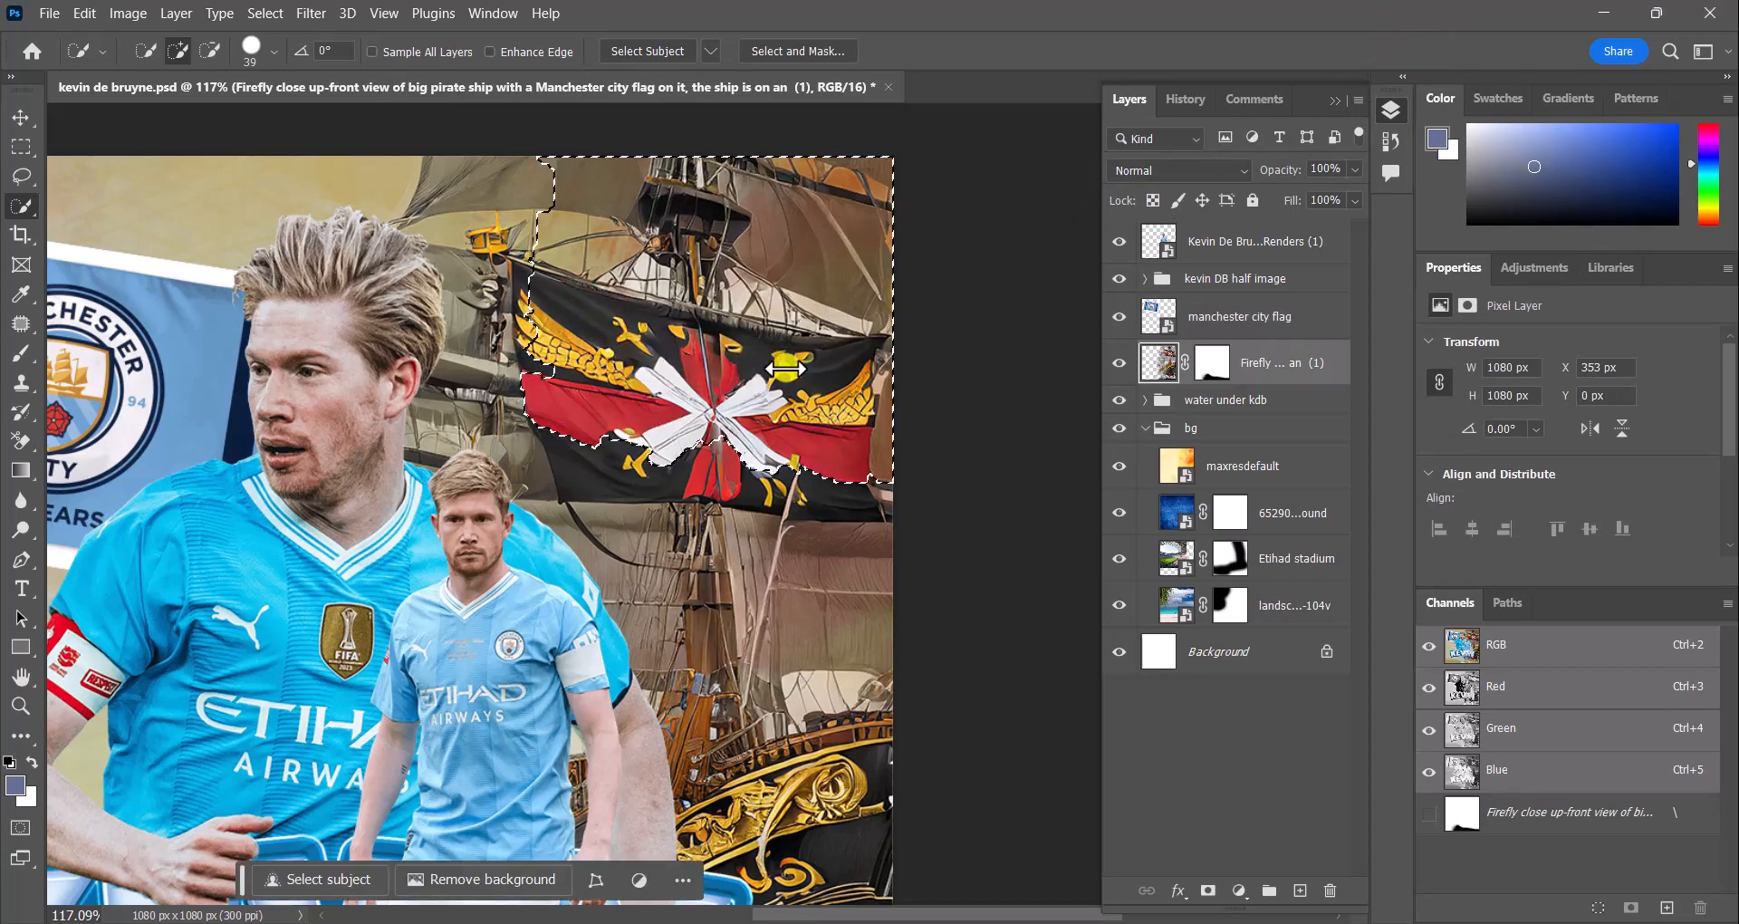
{"action": "key", "text": "ctrl+d"}
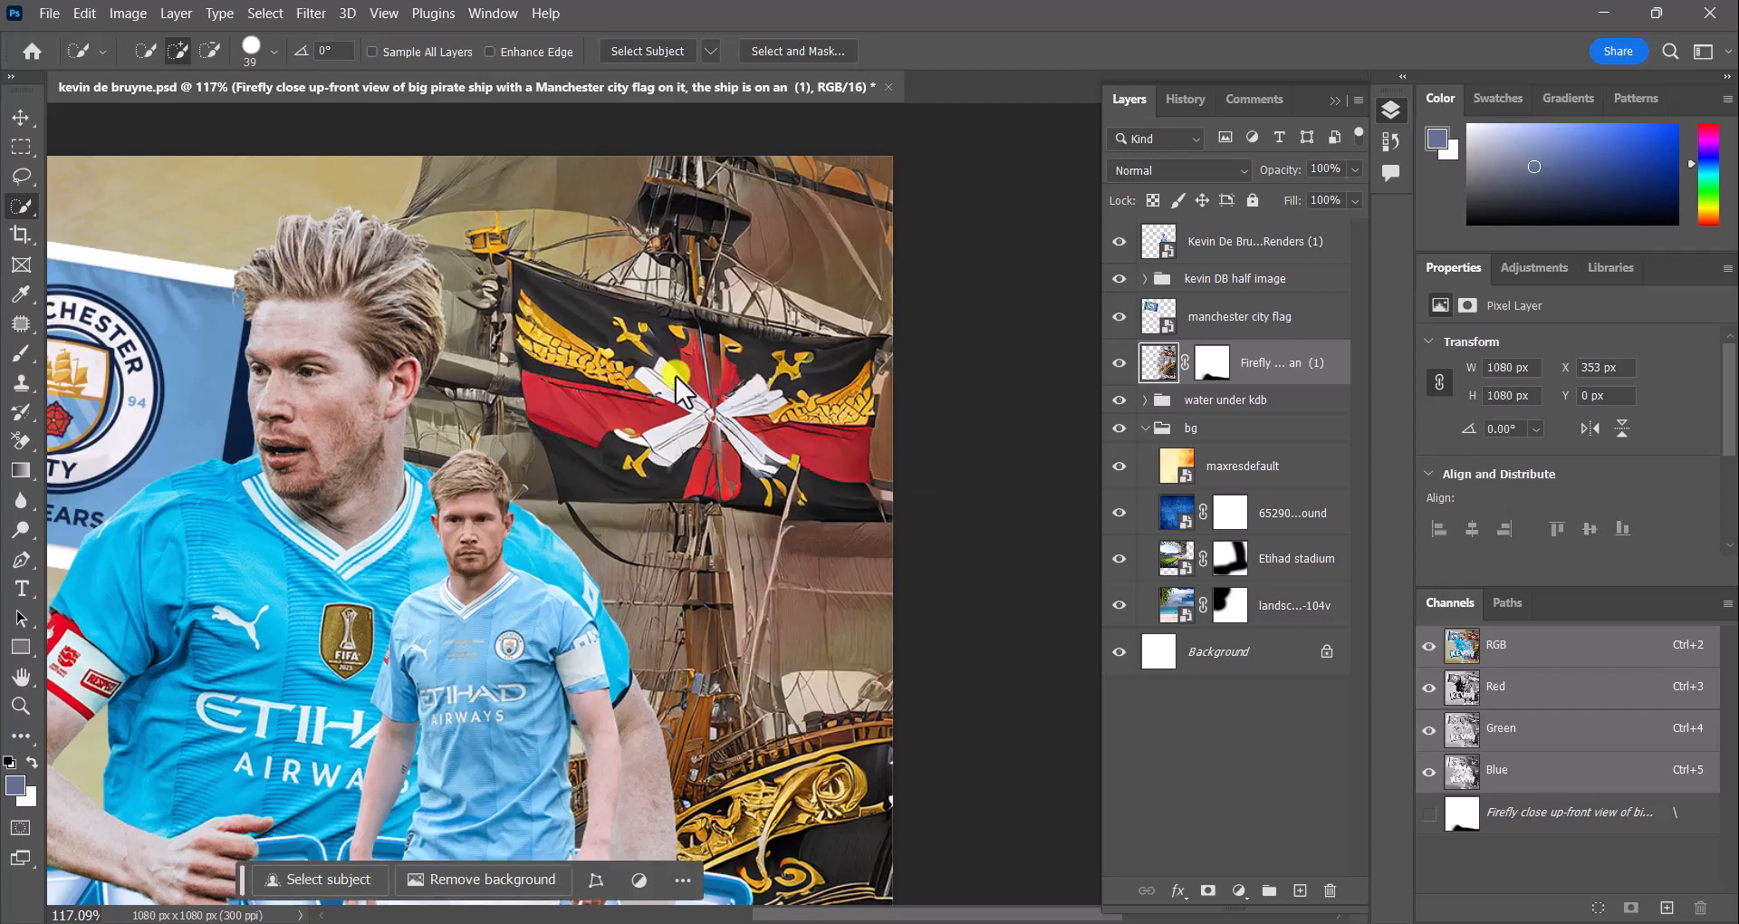
{"action": "mouse_move", "coordinate": [575, 340]}
{"action": "left_mouse_down"}
{"action": "mouse_move", "coordinate": [594, 443]}
{"action": "mouse_move", "coordinate": [787, 458]}
{"action": "mouse_move", "coordinate": [756, 457]}
{"action": "mouse_move", "coordinate": [752, 410]}
{"action": "mouse_move", "coordinate": [721, 383]}
{"action": "mouse_move", "coordinate": [713, 397]}
{"action": "mouse_move", "coordinate": [825, 485]}
{"action": "left_mouse_up"}
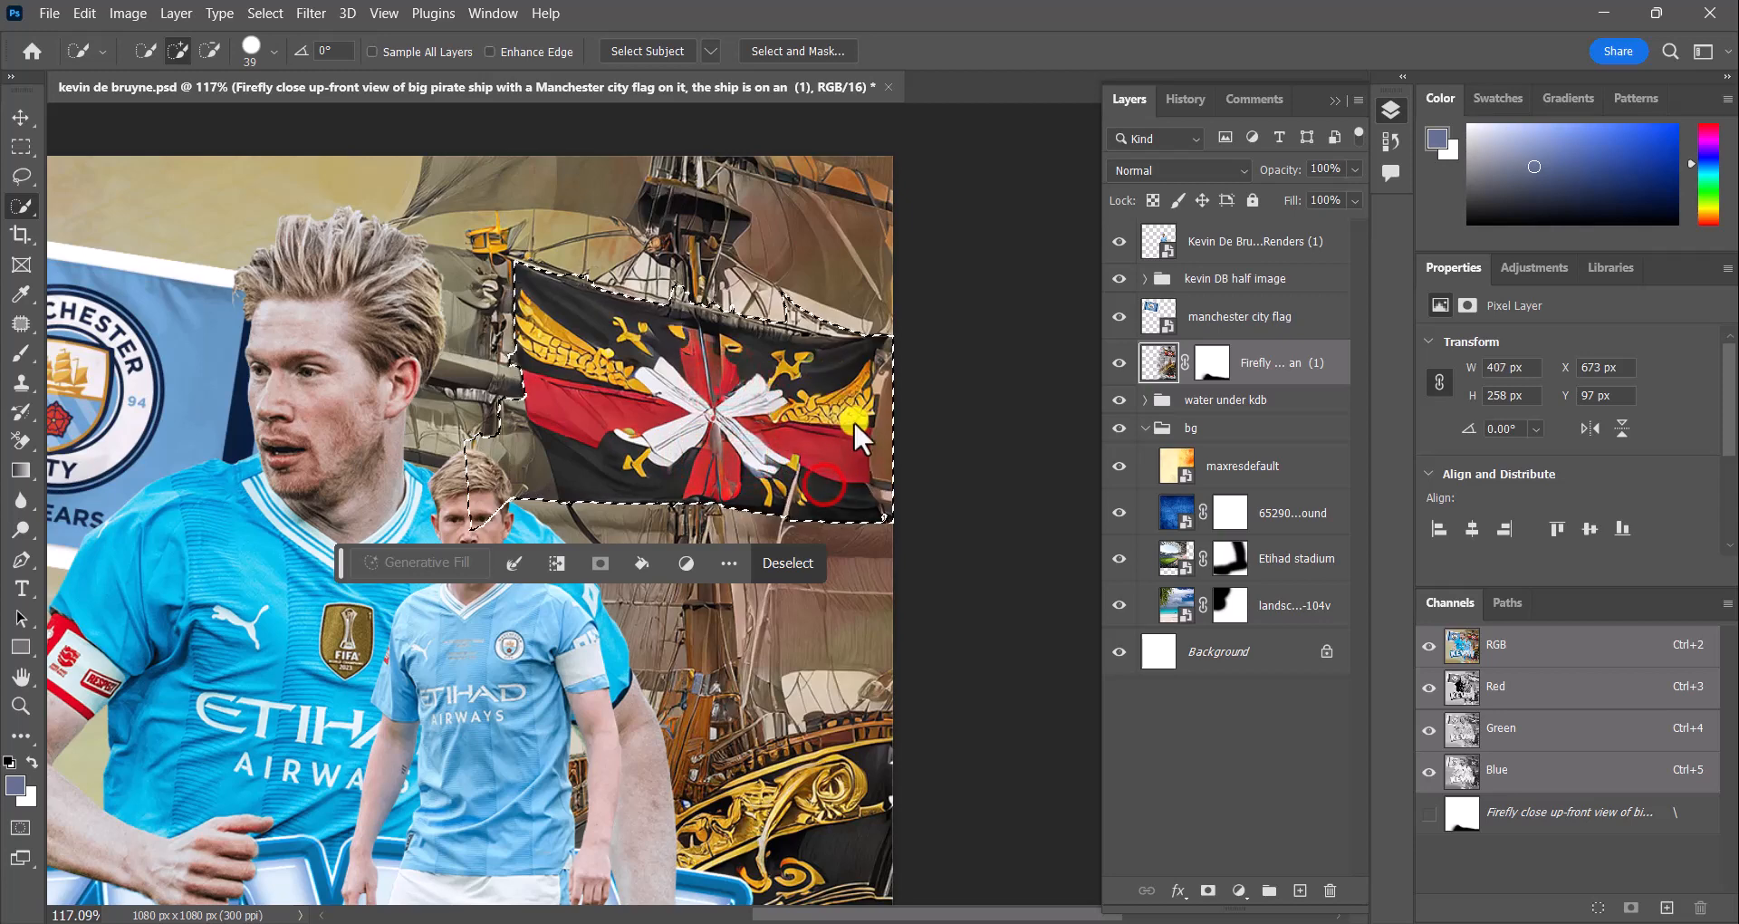
Subtract the stray mast and sail areas around the flag's edges from the selection, and copy the selected flag to a new layer
{"action": "left_click", "coordinate": [210, 51]}
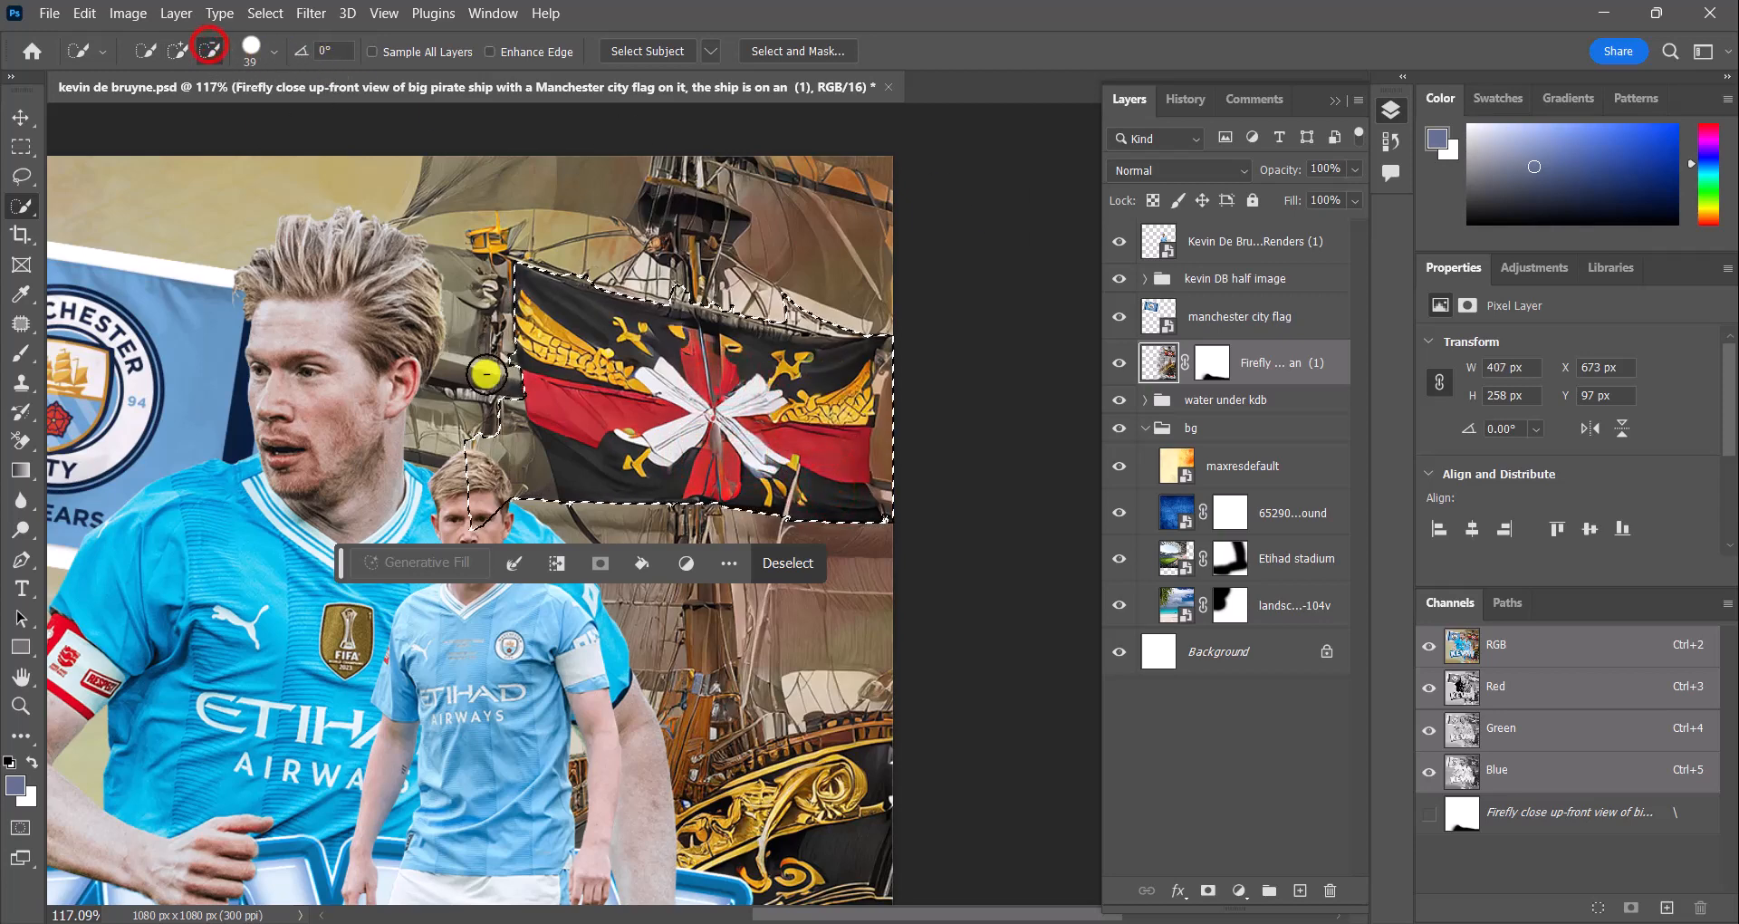
{"action": "mouse_move", "coordinate": [484, 418]}
{"action": "left_mouse_down"}
{"action": "mouse_move", "coordinate": [513, 476]}
{"action": "mouse_move", "coordinate": [532, 459]}
{"action": "mouse_move", "coordinate": [555, 532]}
{"action": "mouse_move", "coordinate": [489, 360]}
{"action": "left_mouse_up"}
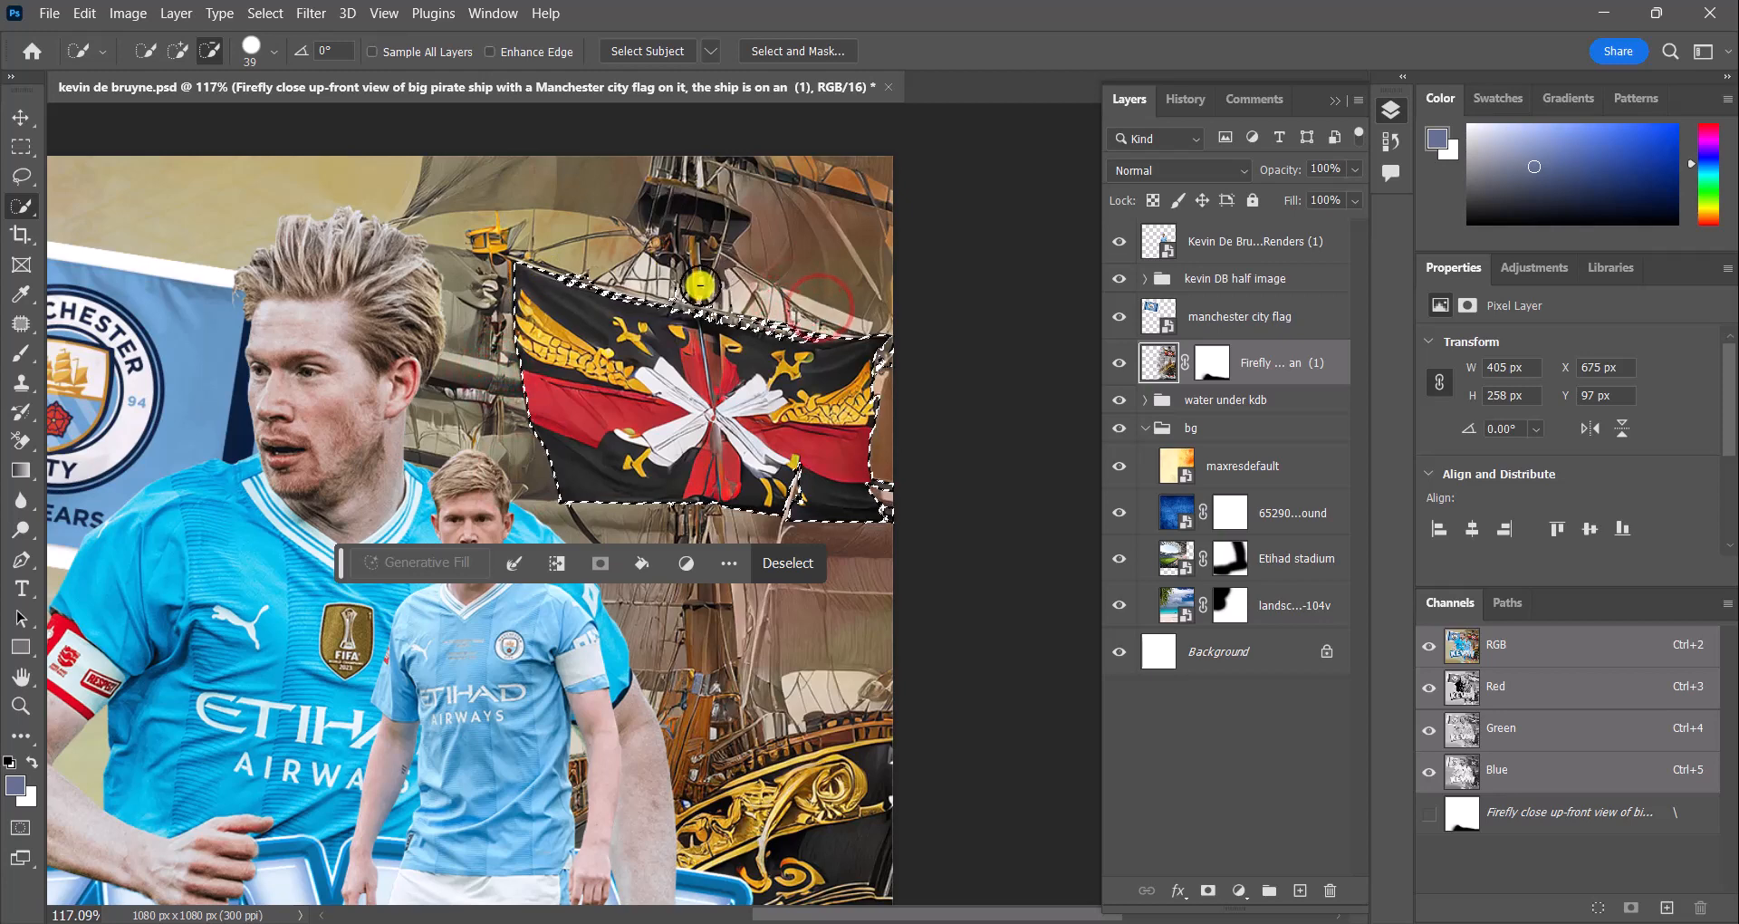
{"action": "left_click_drag", "start_coordinate": [698, 286], "coordinate": [675, 283]}
{"action": "left_click", "coordinate": [583, 255]}
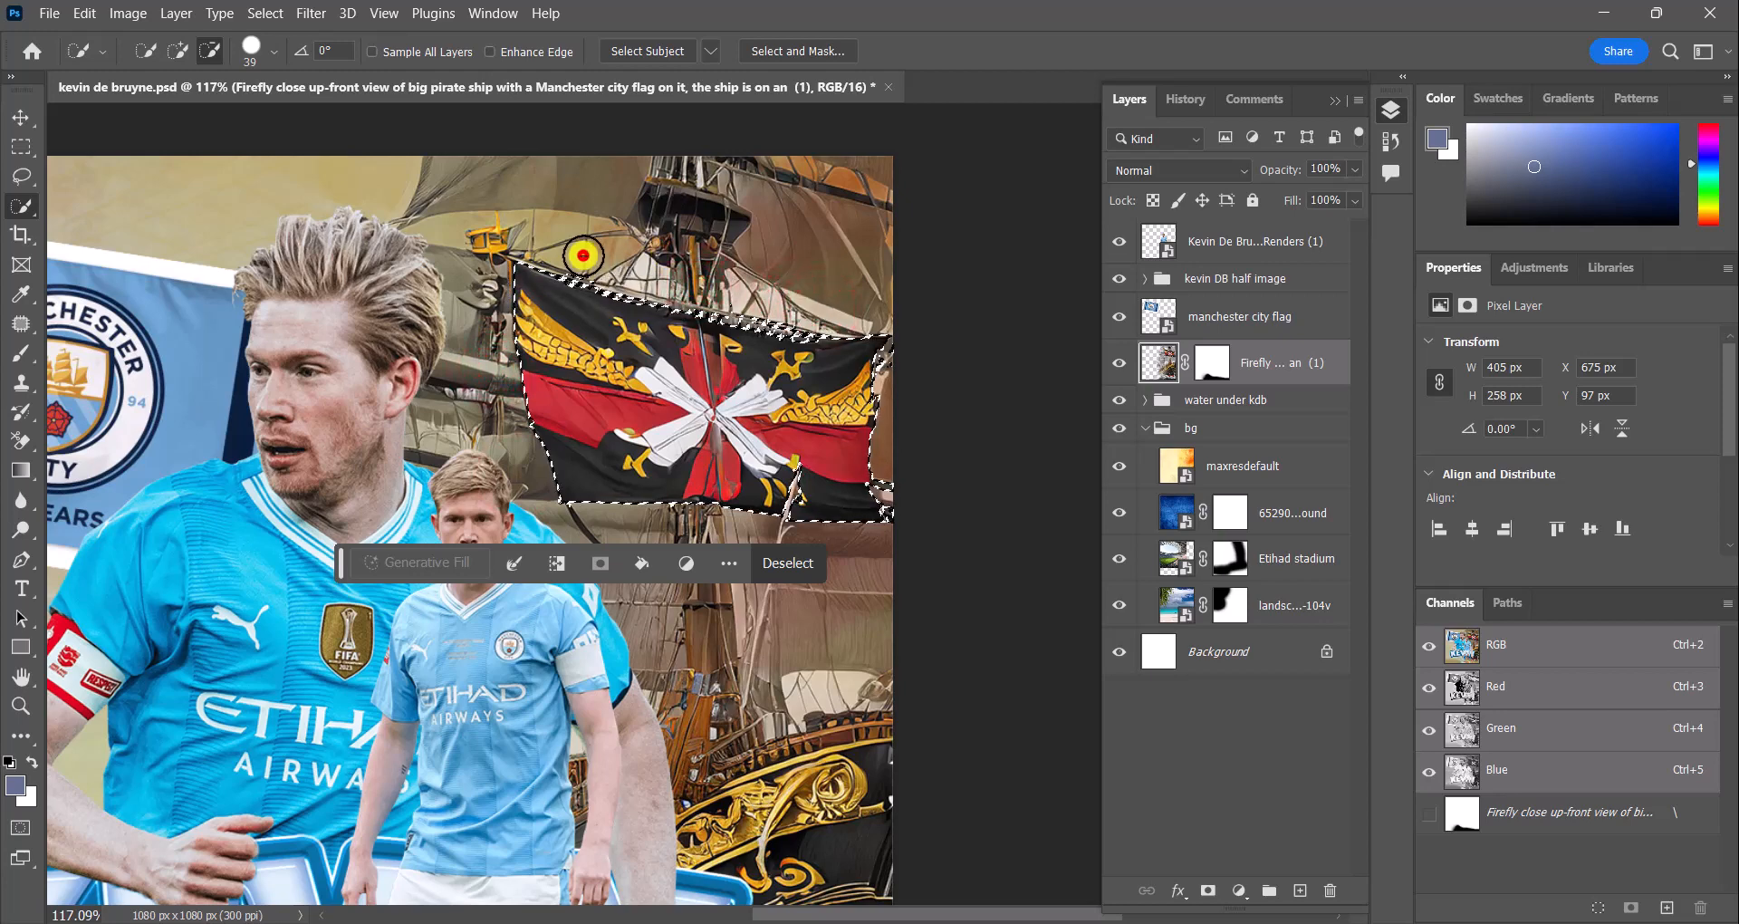
{"action": "left_click", "coordinate": [909, 369]}
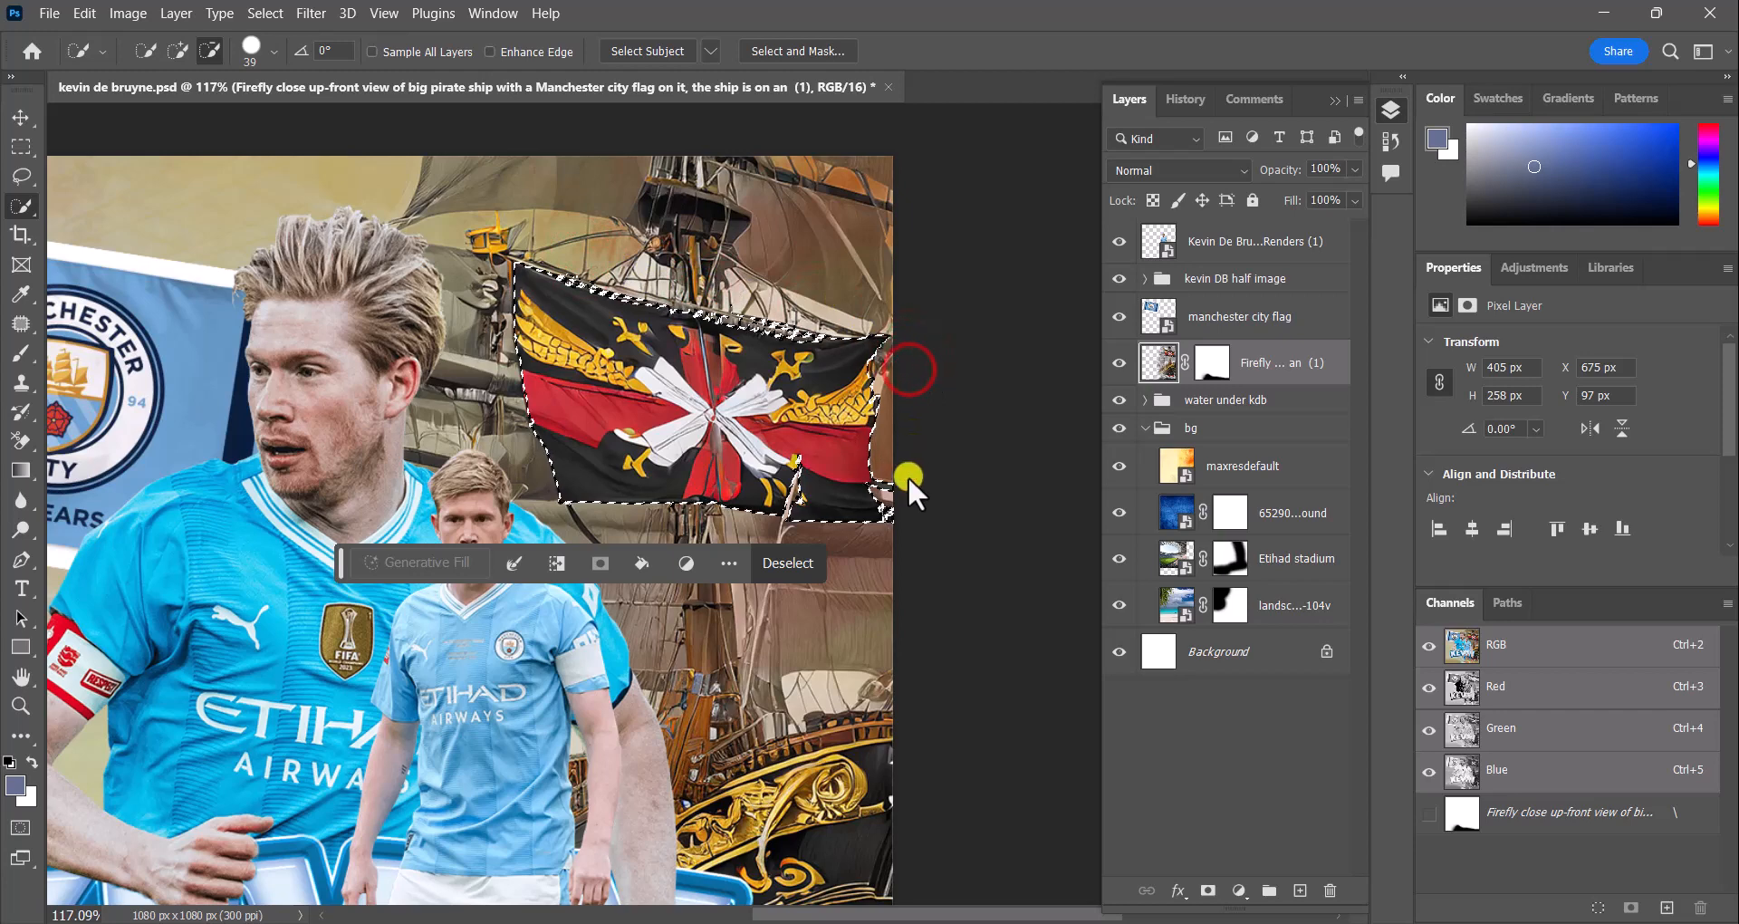
{"action": "left_click", "coordinate": [906, 507]}
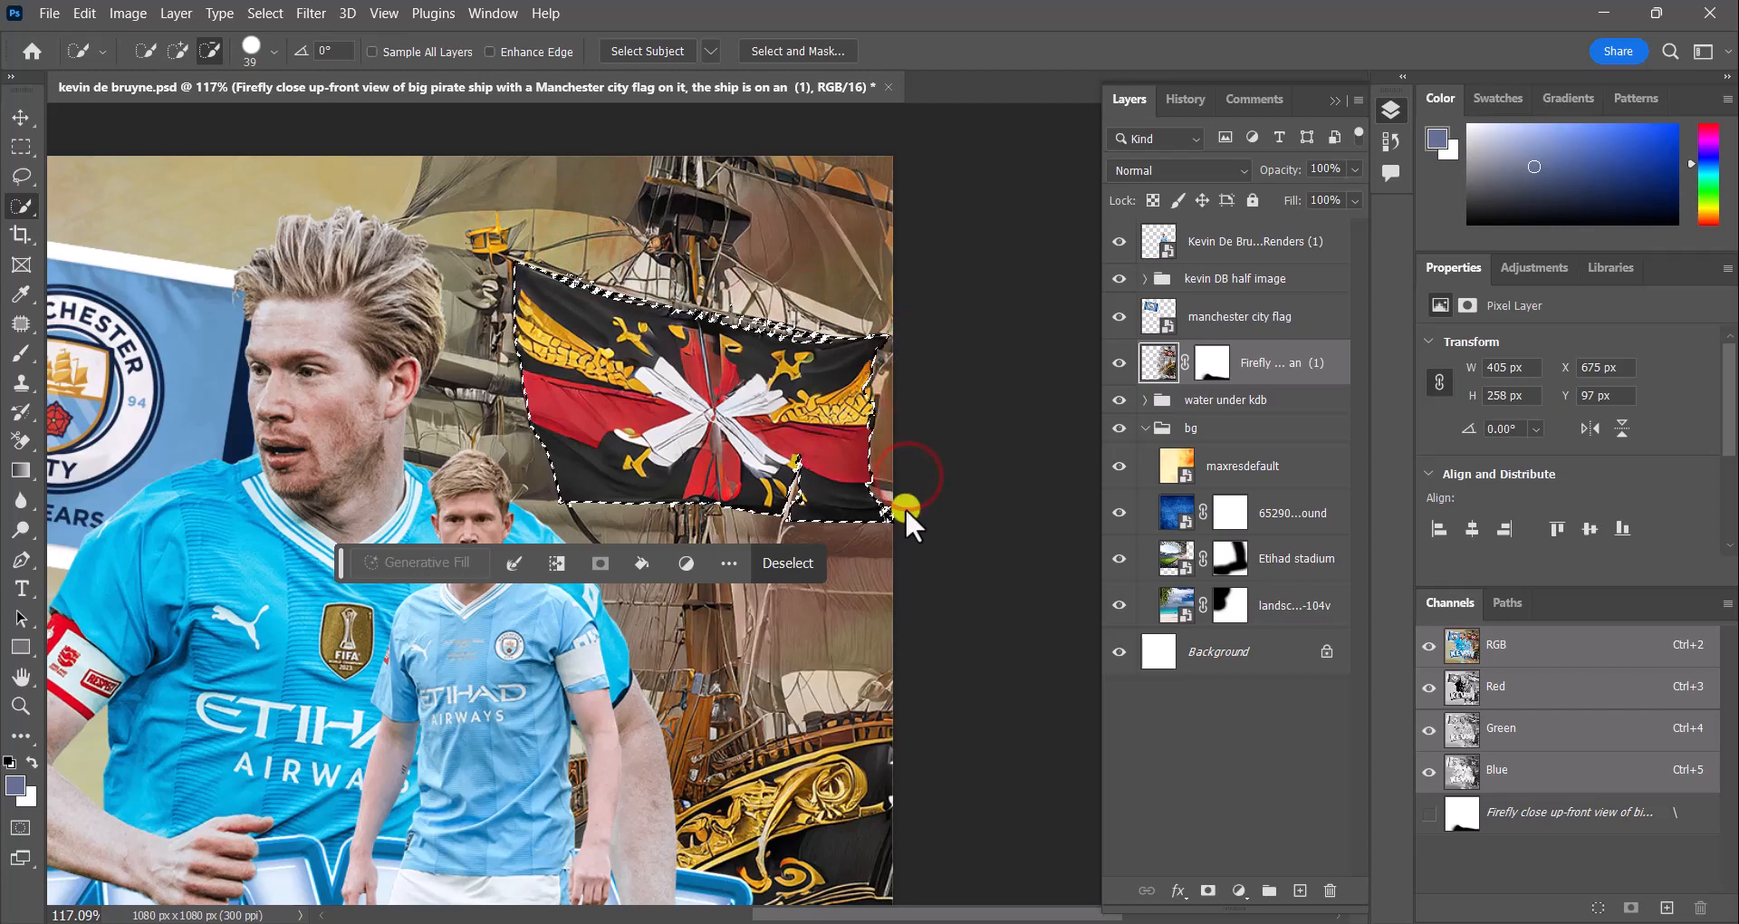
{"action": "left_click", "coordinate": [1442, 44]}
{"action": "key", "text": "ctrl+j"}
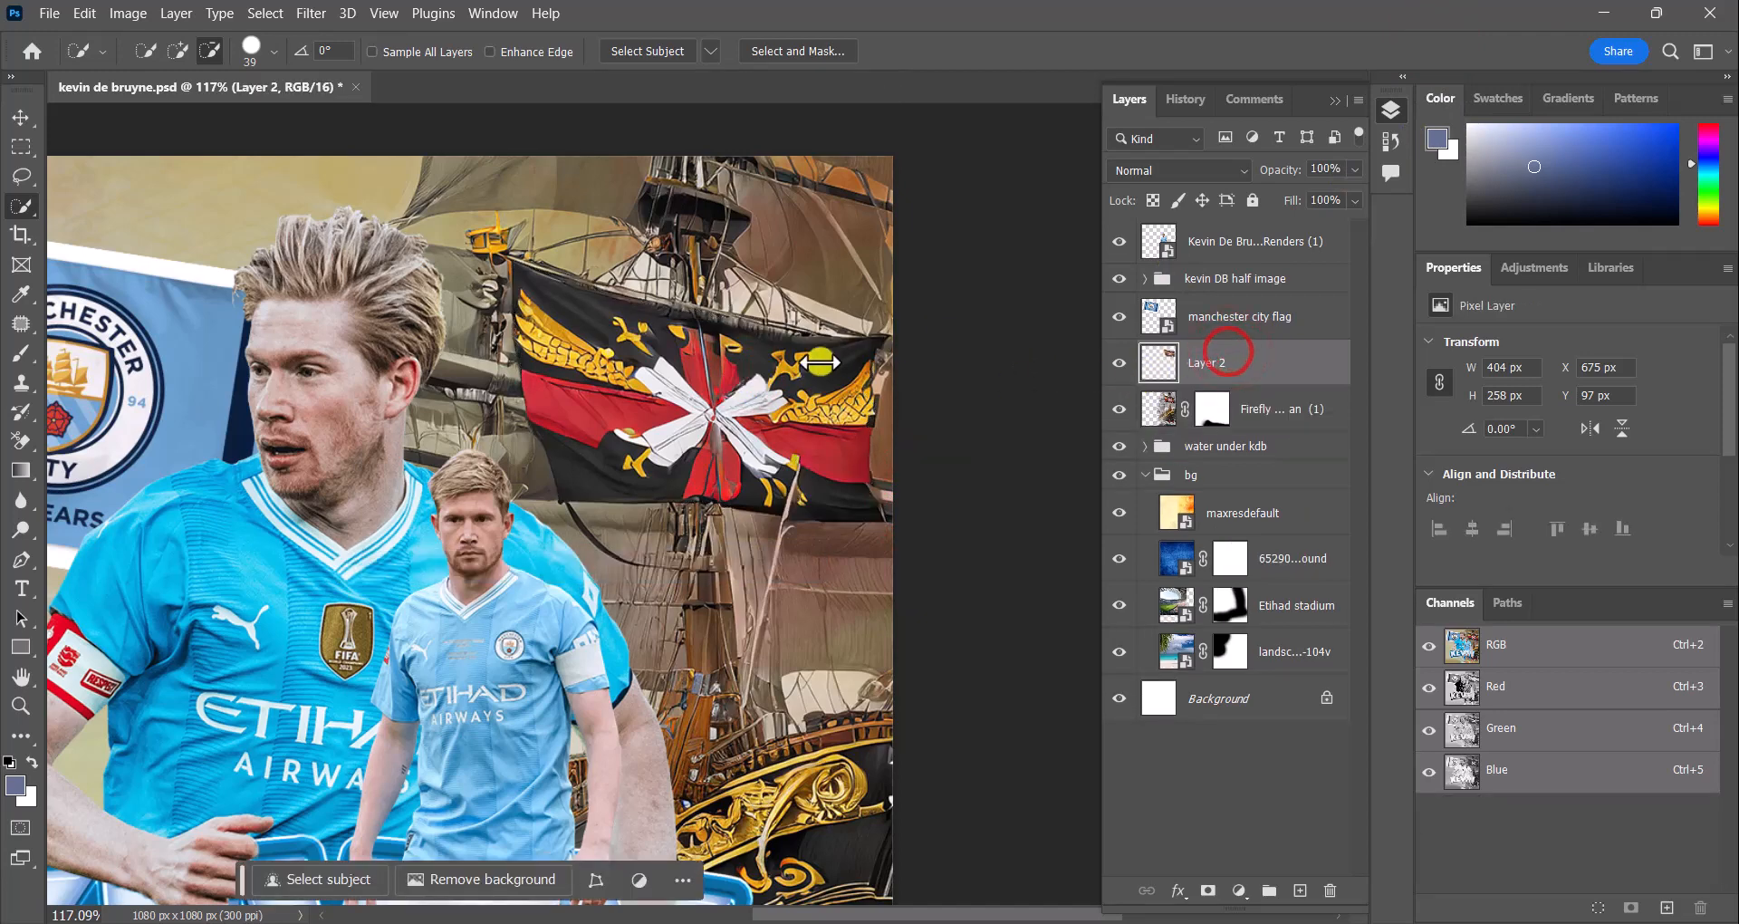
Scale the Manchester City flag to 14.19%, rotated 2.27°, over the ship's flag at X 884.89 px, Y 227.44 px, and clip it to Layer 2
{"action": "left_click", "coordinate": [1220, 316]}
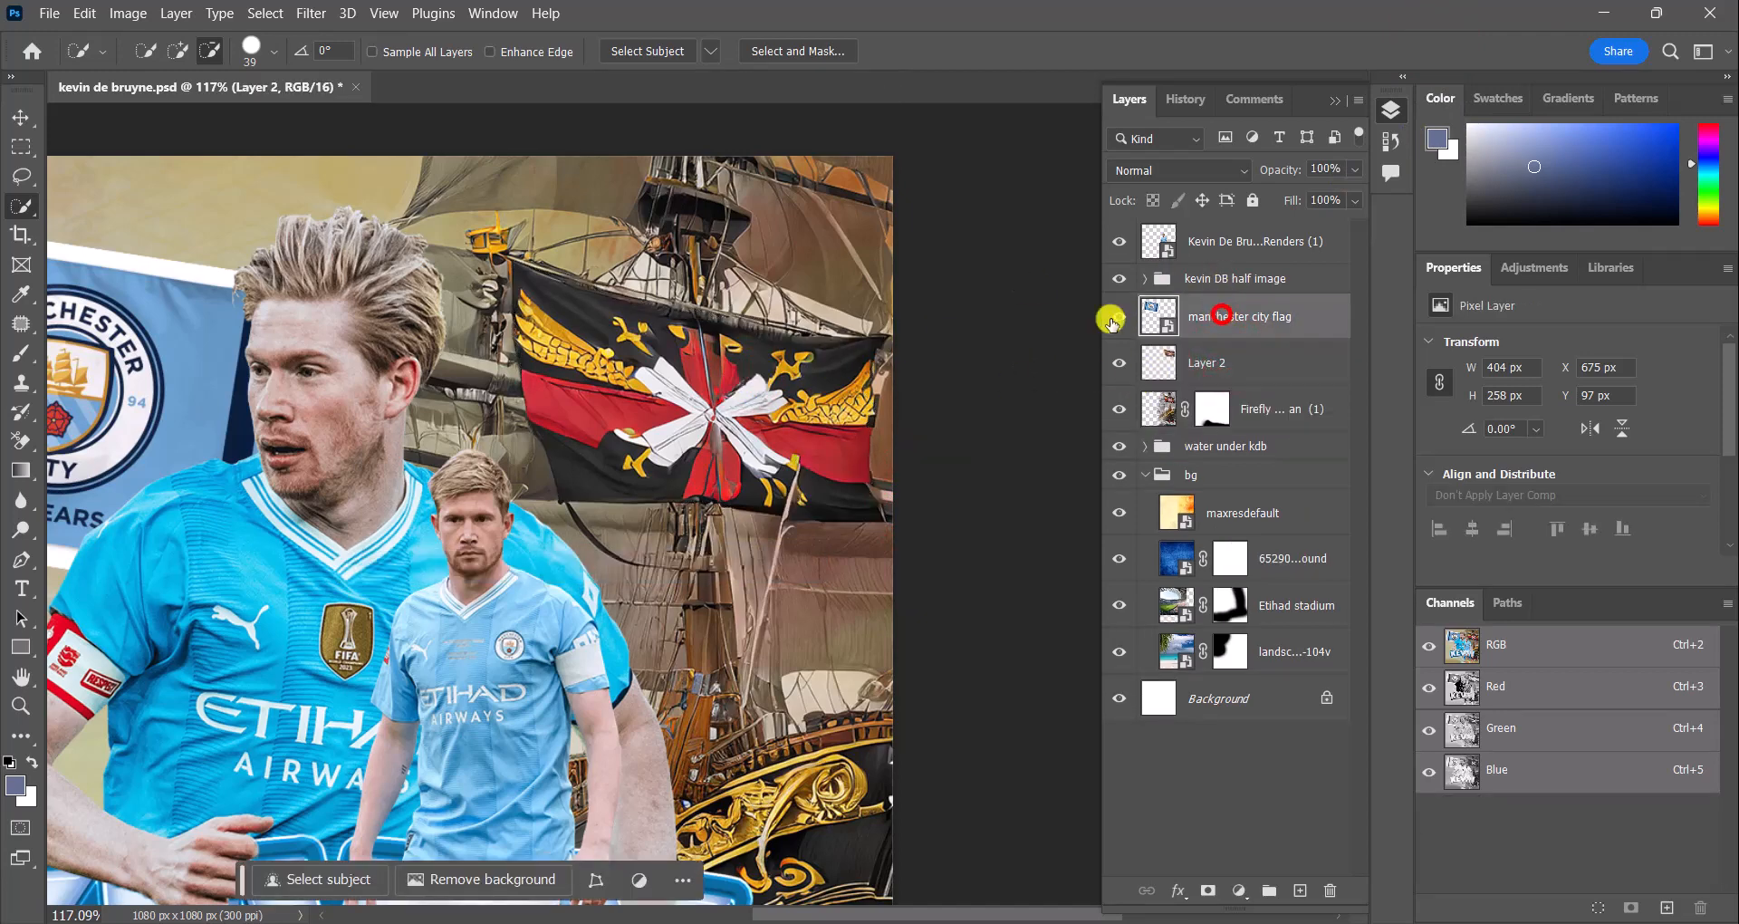
{"action": "left_click", "coordinate": [20, 117]}
{"action": "left_click_drag", "start_coordinate": [119, 345], "coordinate": [683, 353]}
{"action": "key", "text": "ctrl+t"}
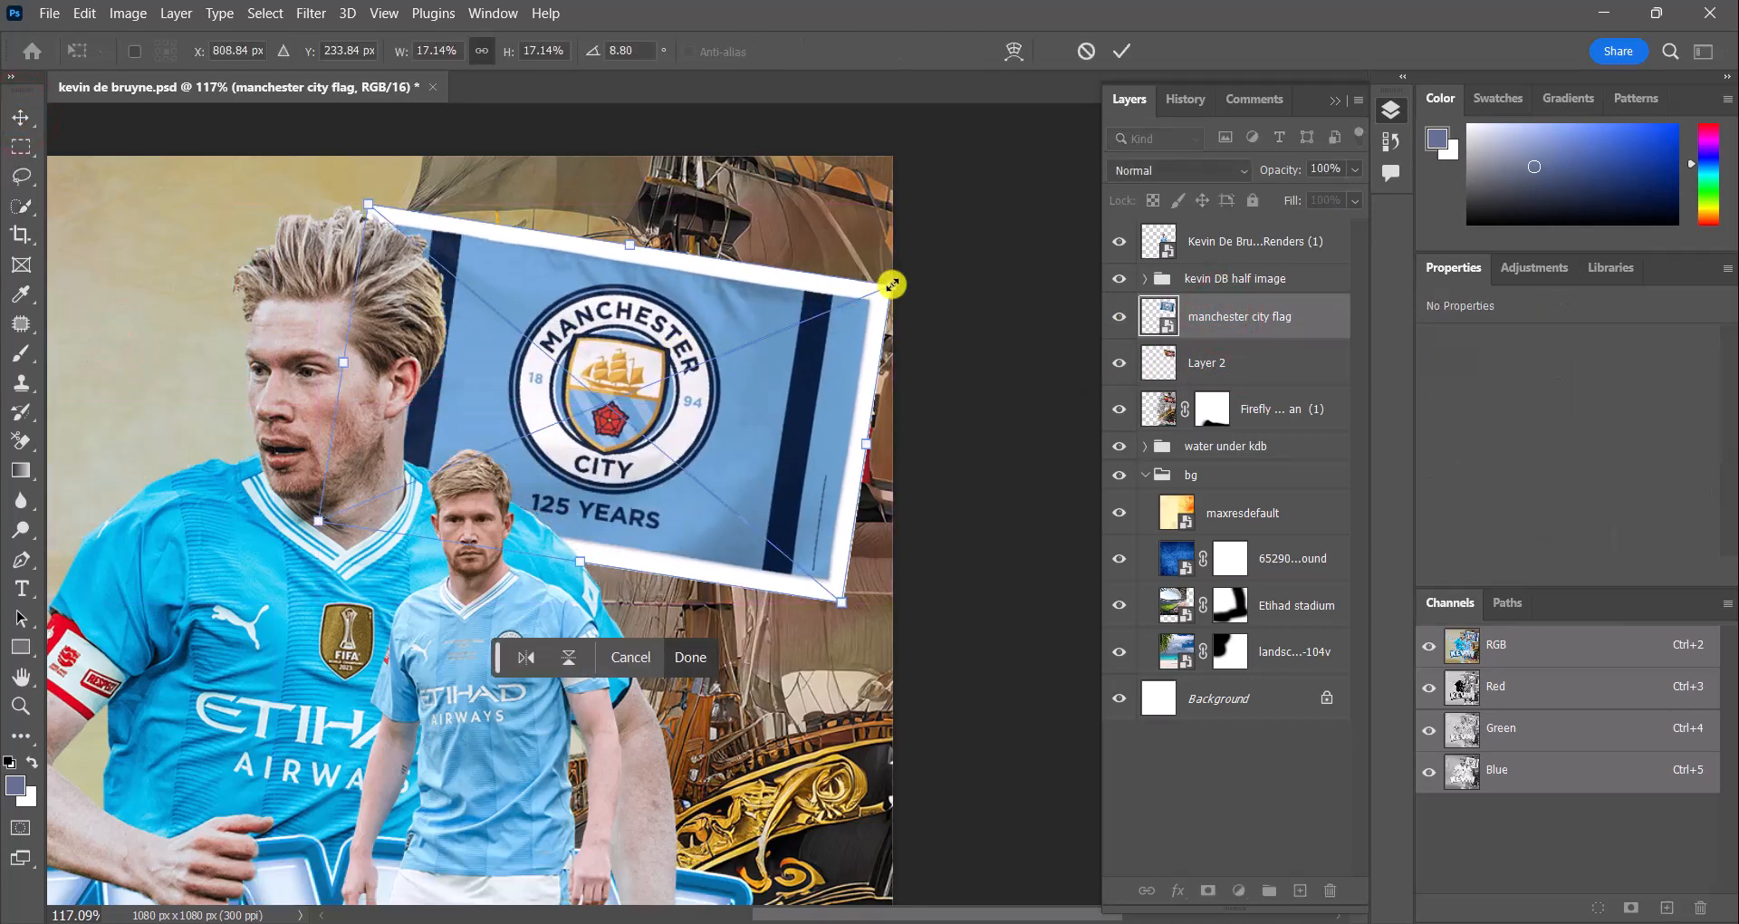
{"action": "left_click_drag", "start_coordinate": [892, 284], "coordinate": [791, 325]}
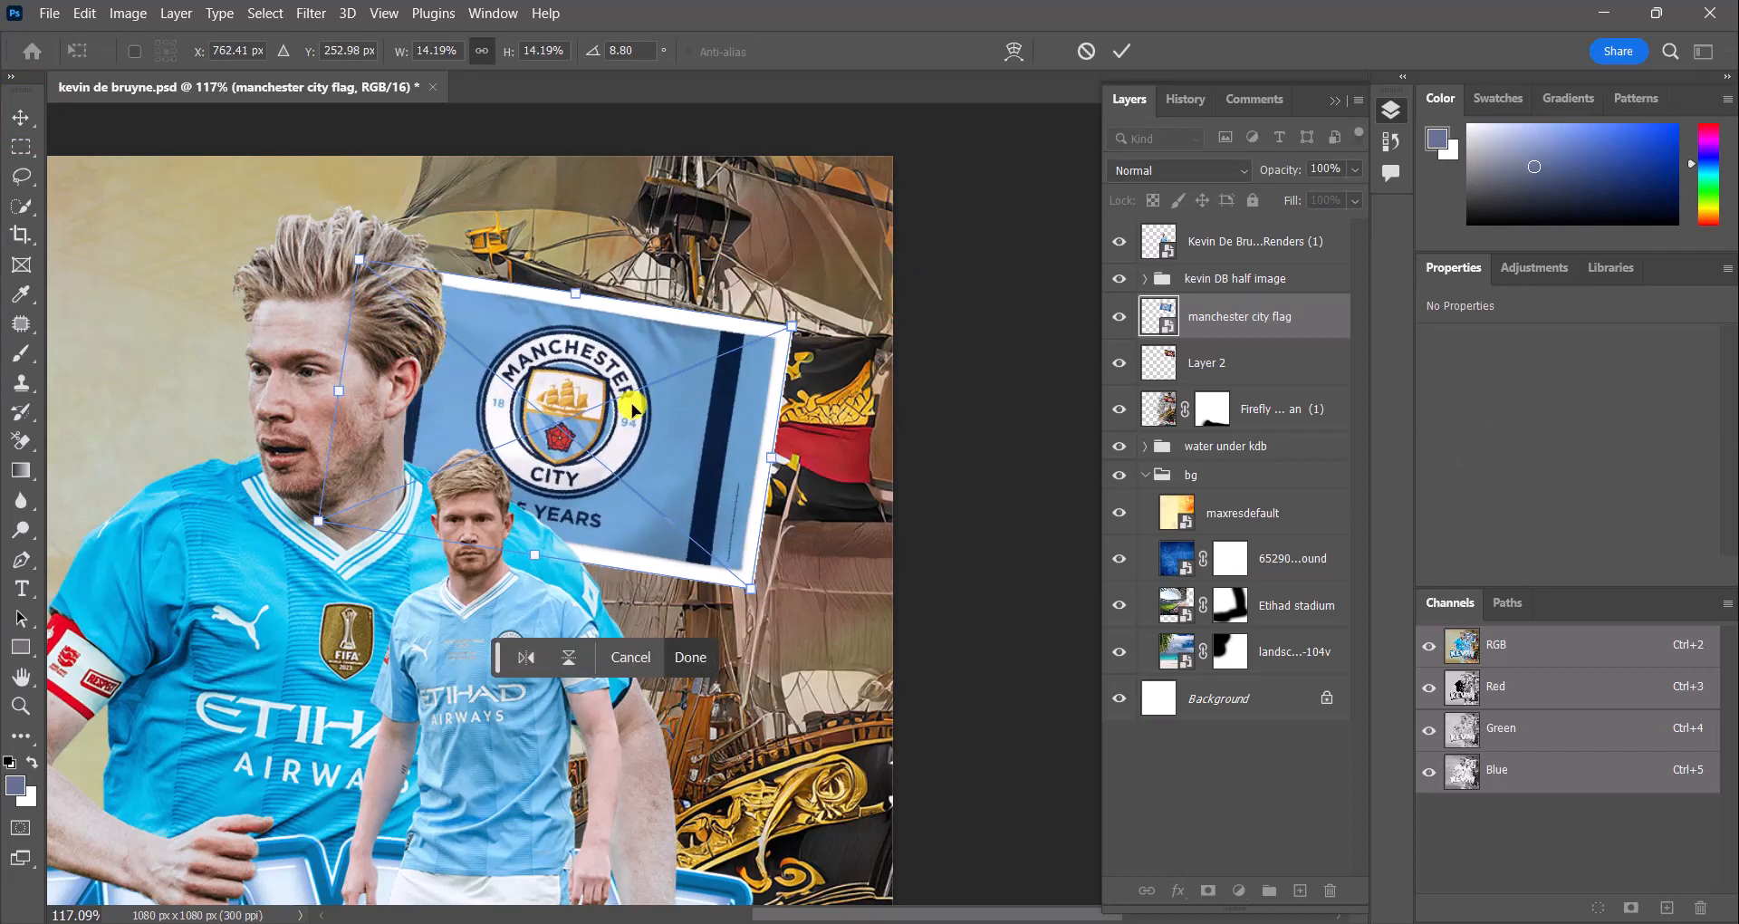
{"action": "left_click_drag", "start_coordinate": [632, 409], "coordinate": [763, 382]}
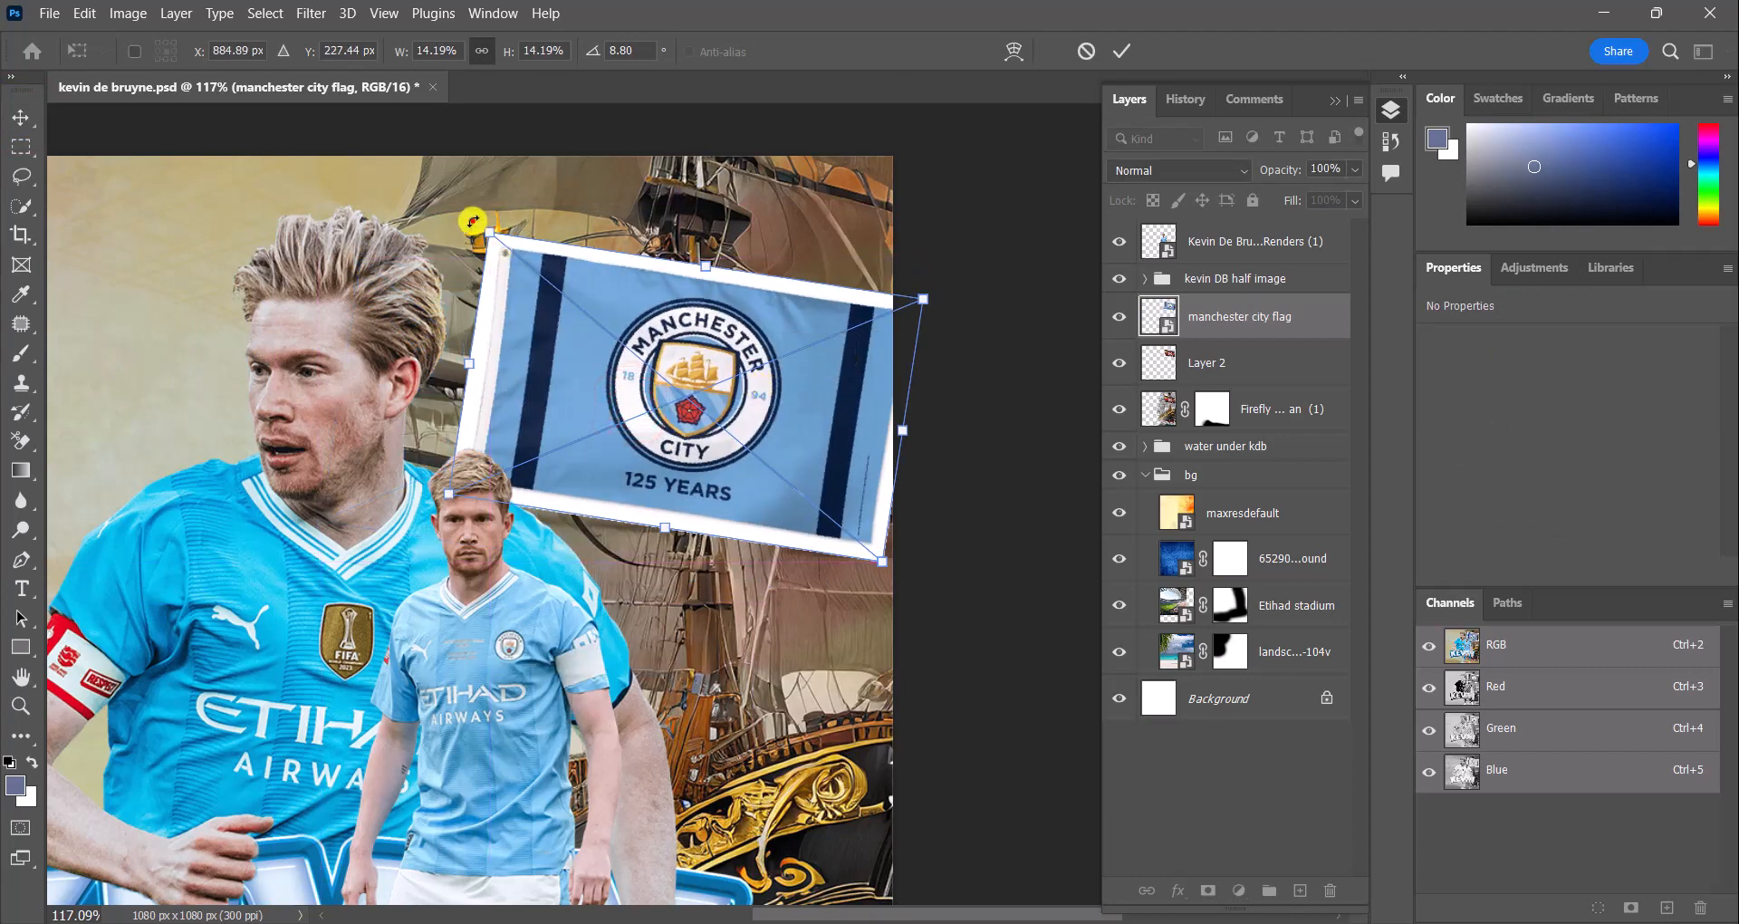
{"action": "left_click_drag", "start_coordinate": [472, 220], "coordinate": [535, 303]}
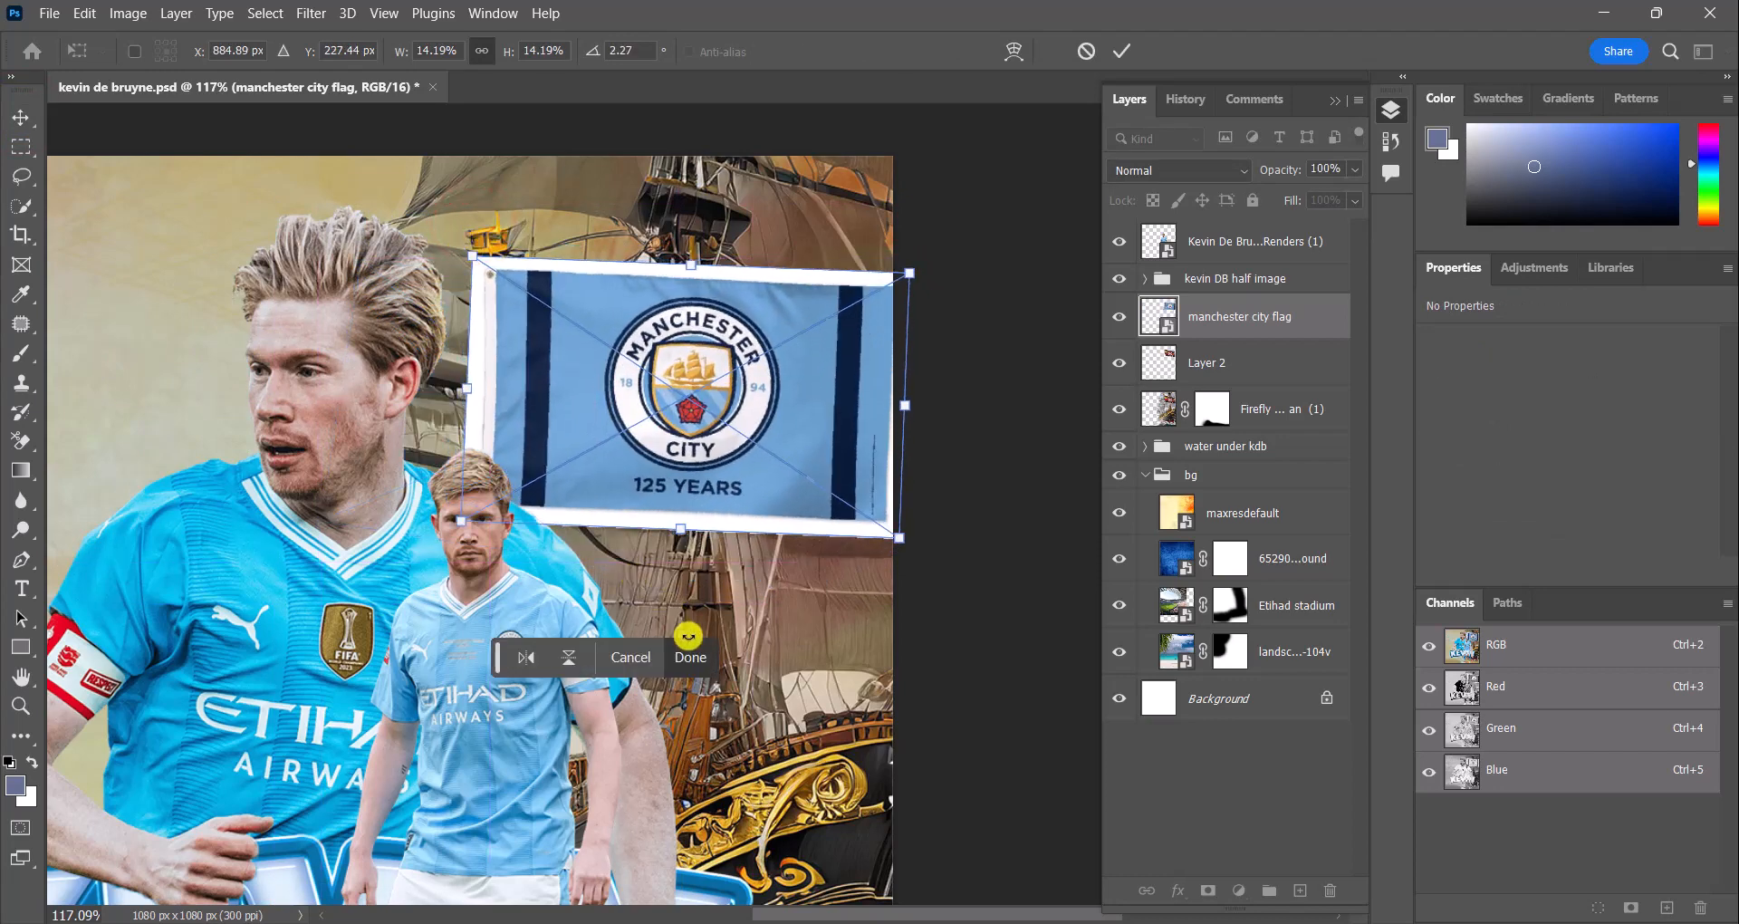
{"action": "left_click", "coordinate": [693, 656]}
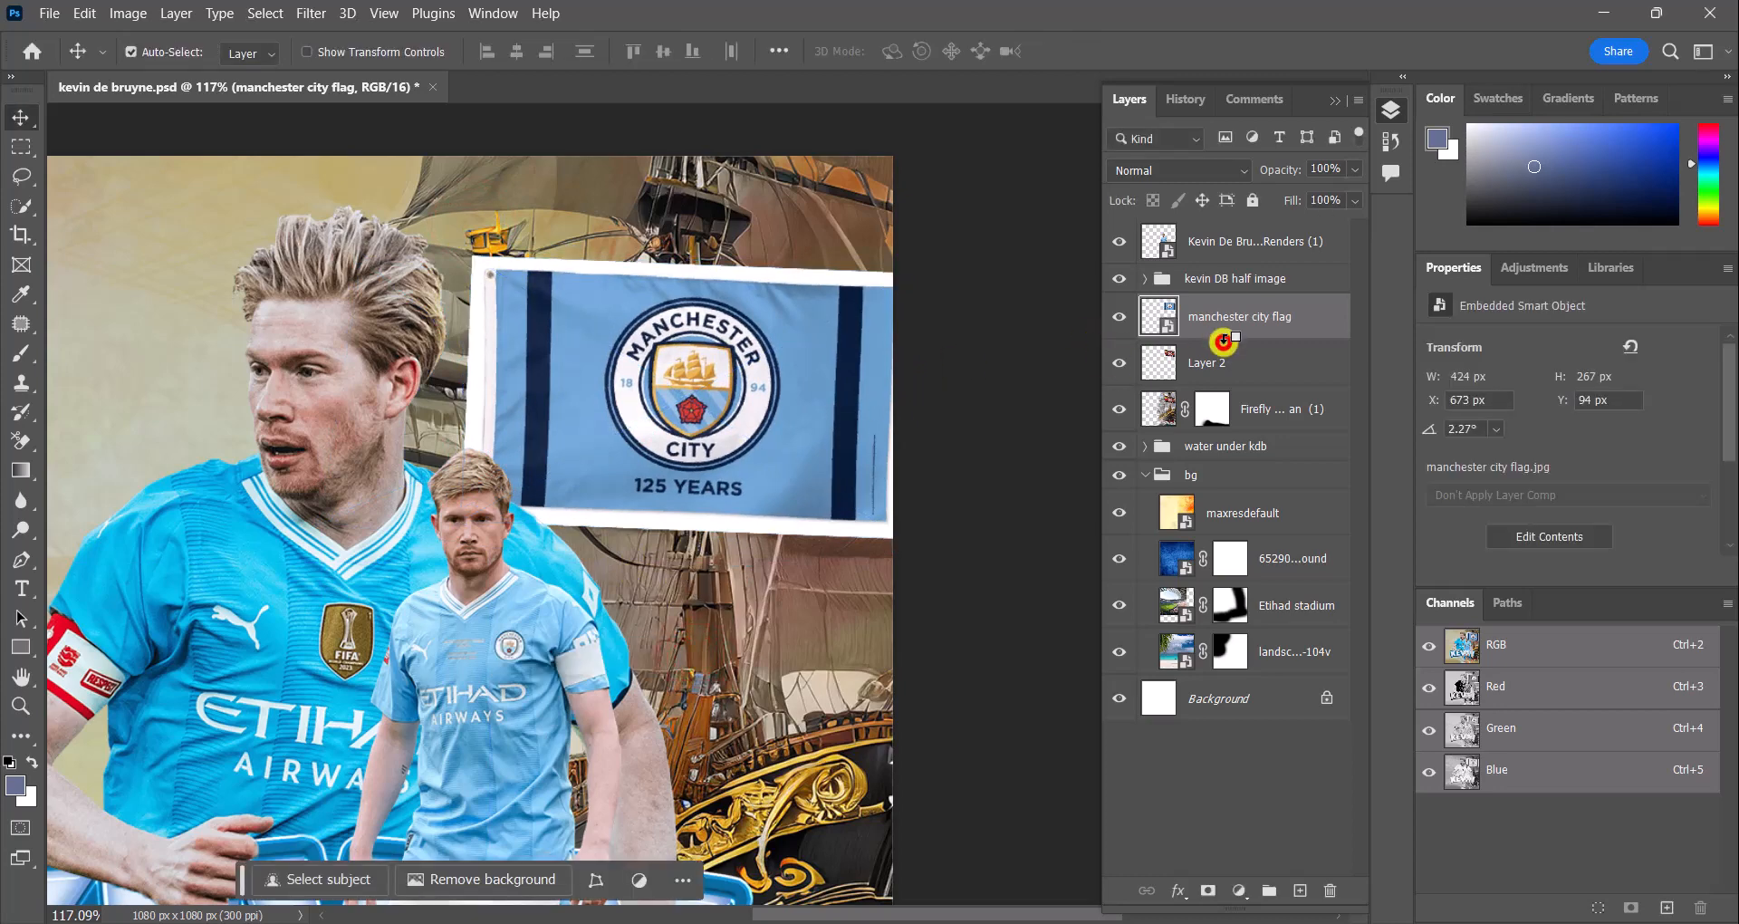
{"action": "left_click", "coordinate": [1223, 342], "text": "alt"}
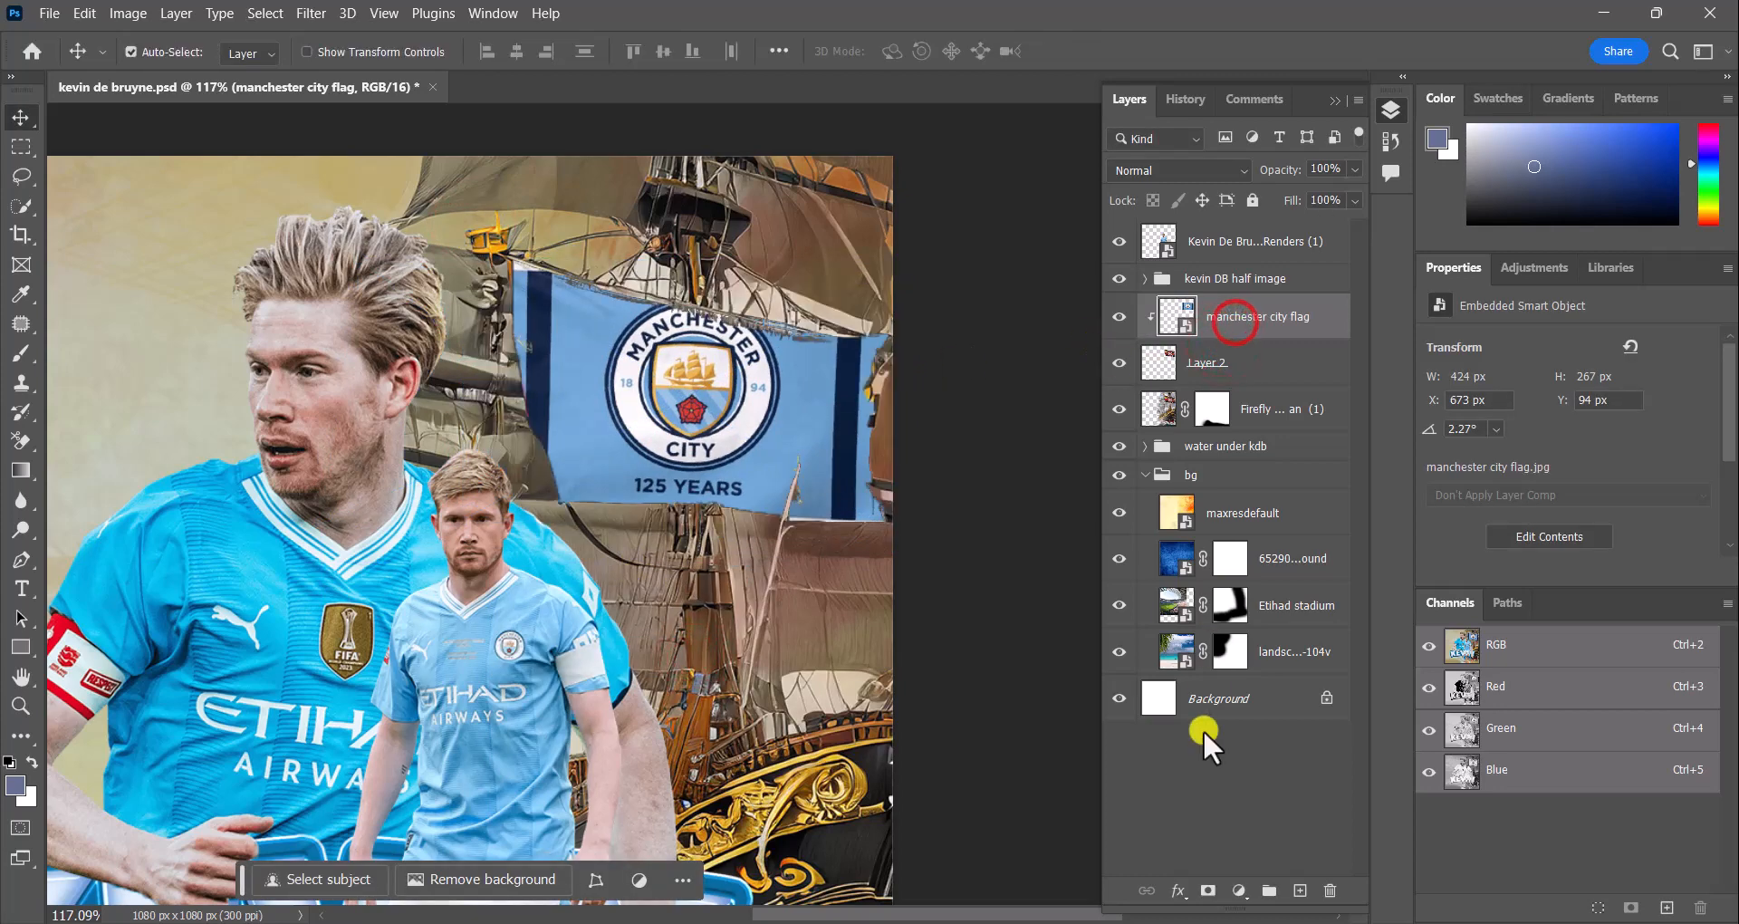
Split and raise the Manchester City flag's Underlying Layer black Blend If slider to bring through the dark folds of the ship's flag
{"action": "left_click", "coordinate": [1178, 891]}
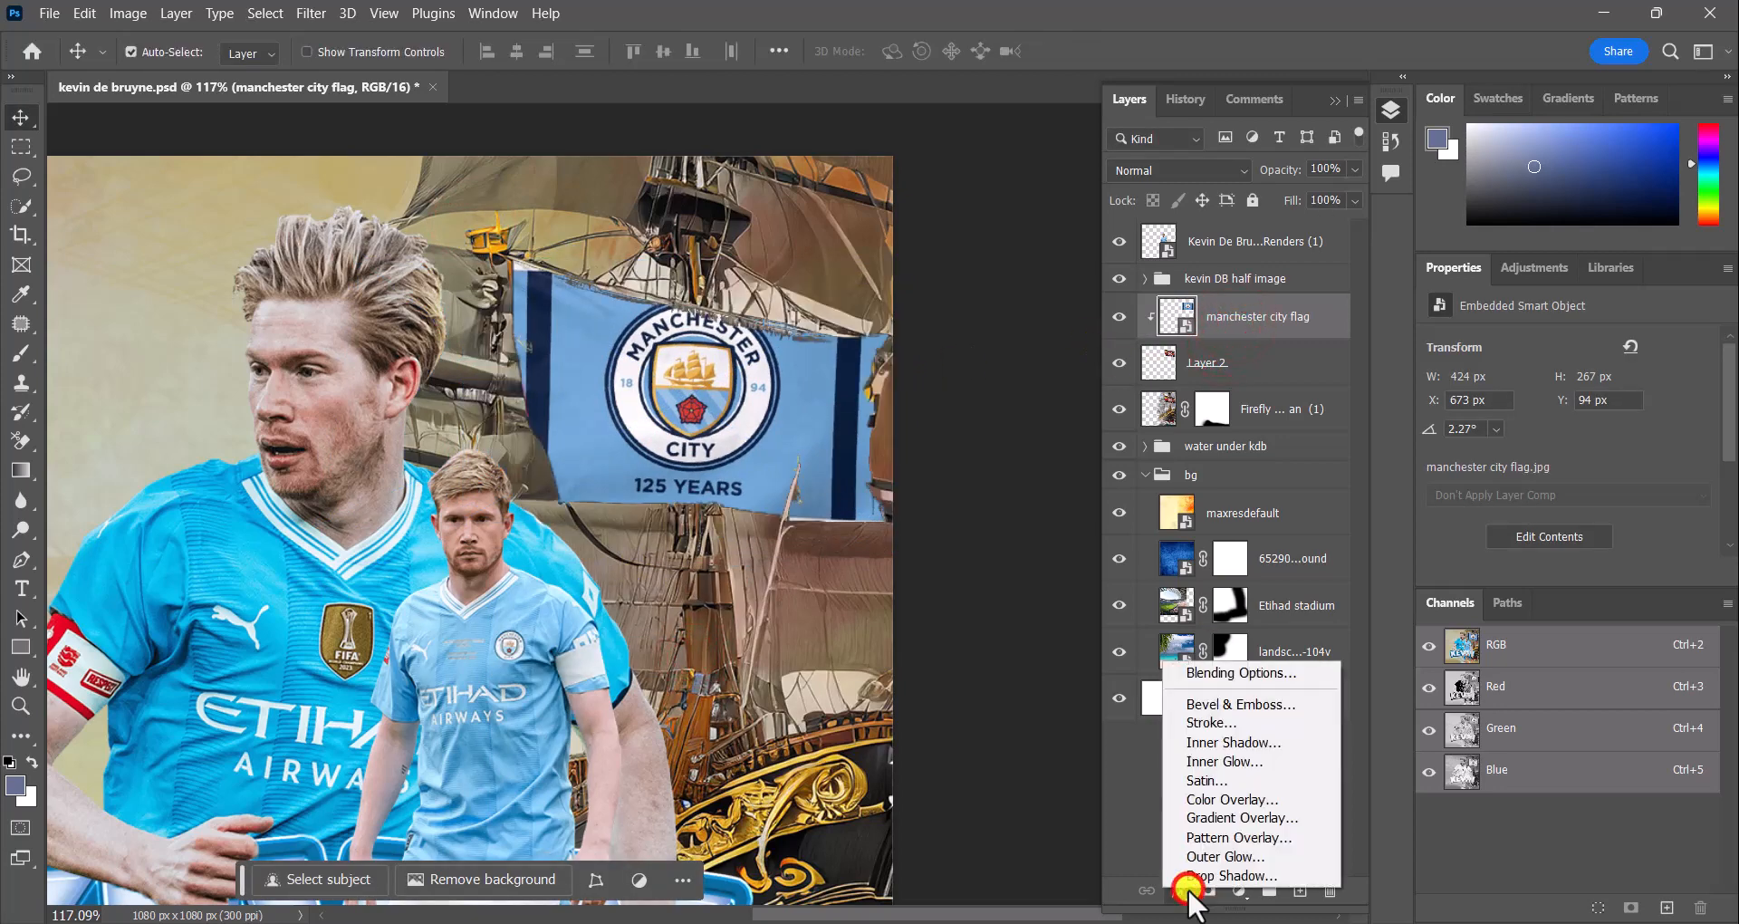
{"action": "left_click", "coordinate": [1246, 674]}
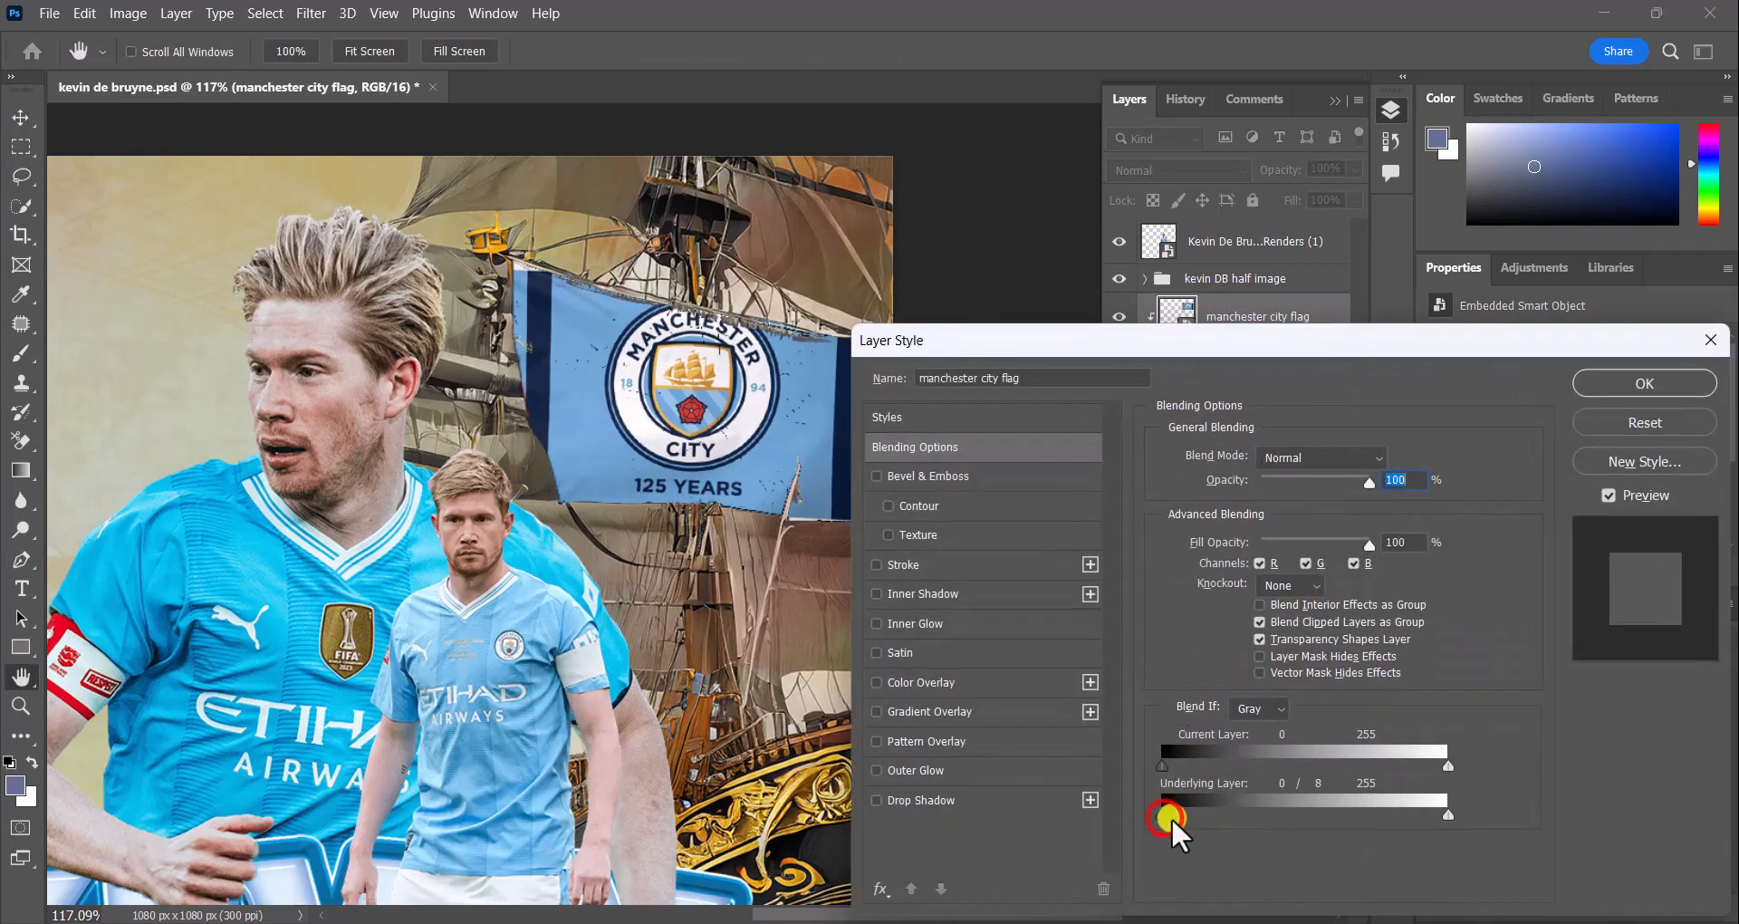
{"action": "left_click_drag", "start_coordinate": [1172, 820], "coordinate": [1253, 825]}
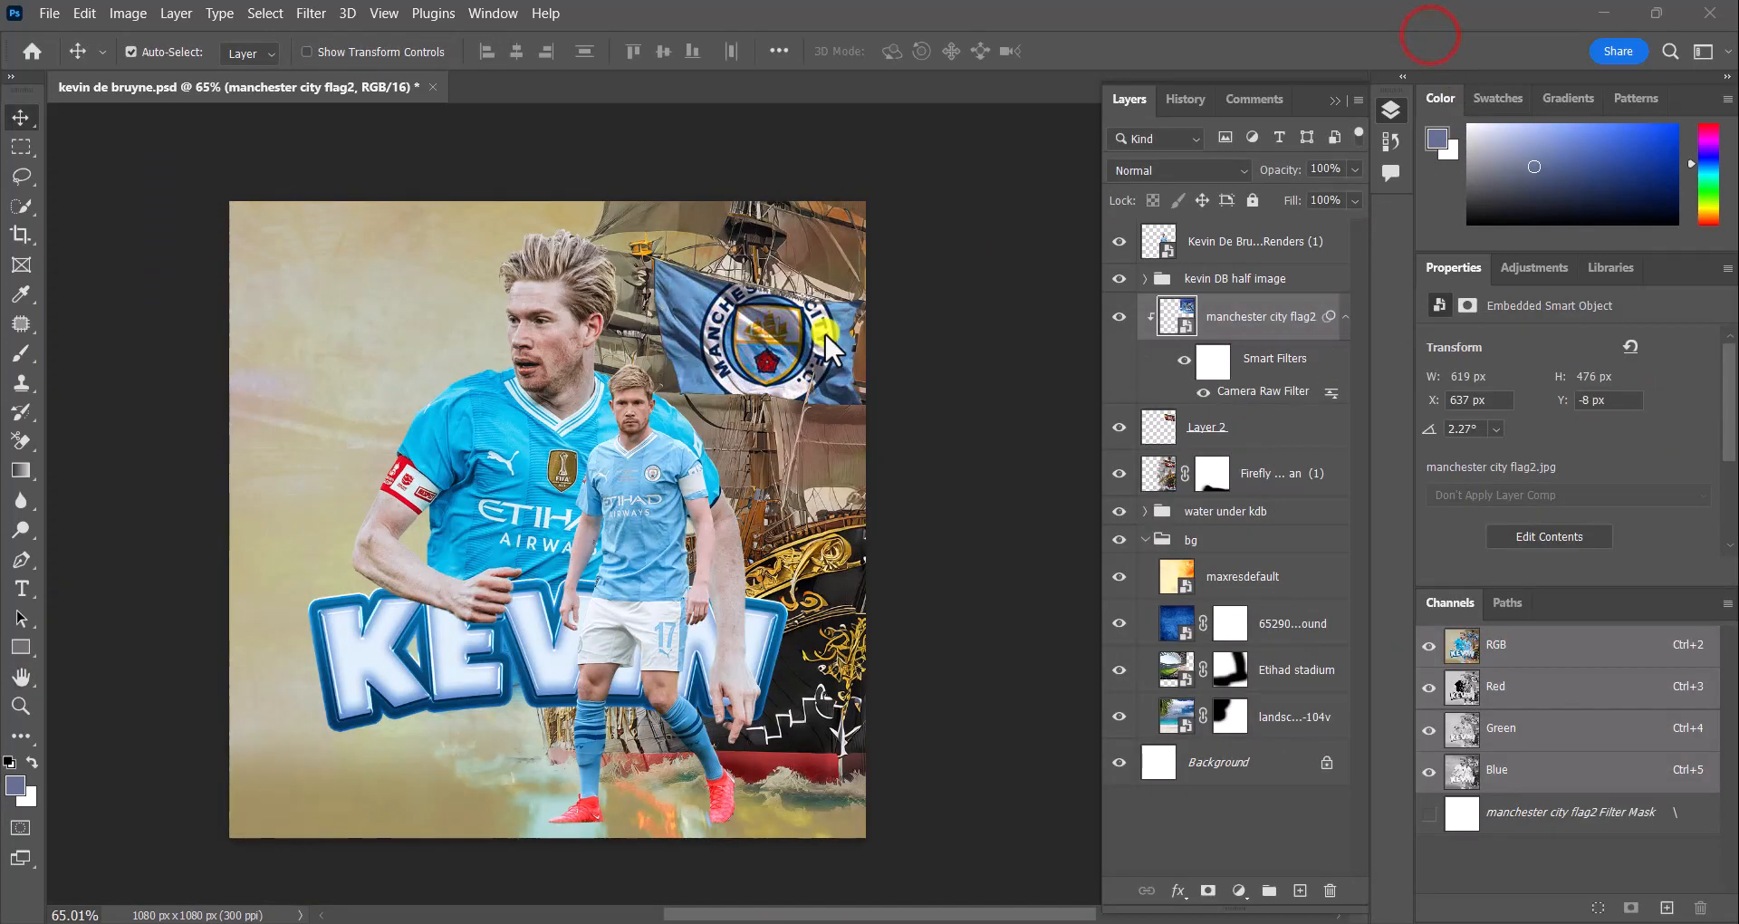
Add a Hue/Saturation adjustment clipped to the pirate ship layer and colorize it with hue 211 and saturation 25
{"action": "scroll", "coordinate": [794, 373], "scroll_direction": "down", "scroll_amount": 3}
{"action": "scroll", "coordinate": [793, 373], "scroll_direction": "up", "scroll_amount": 2}
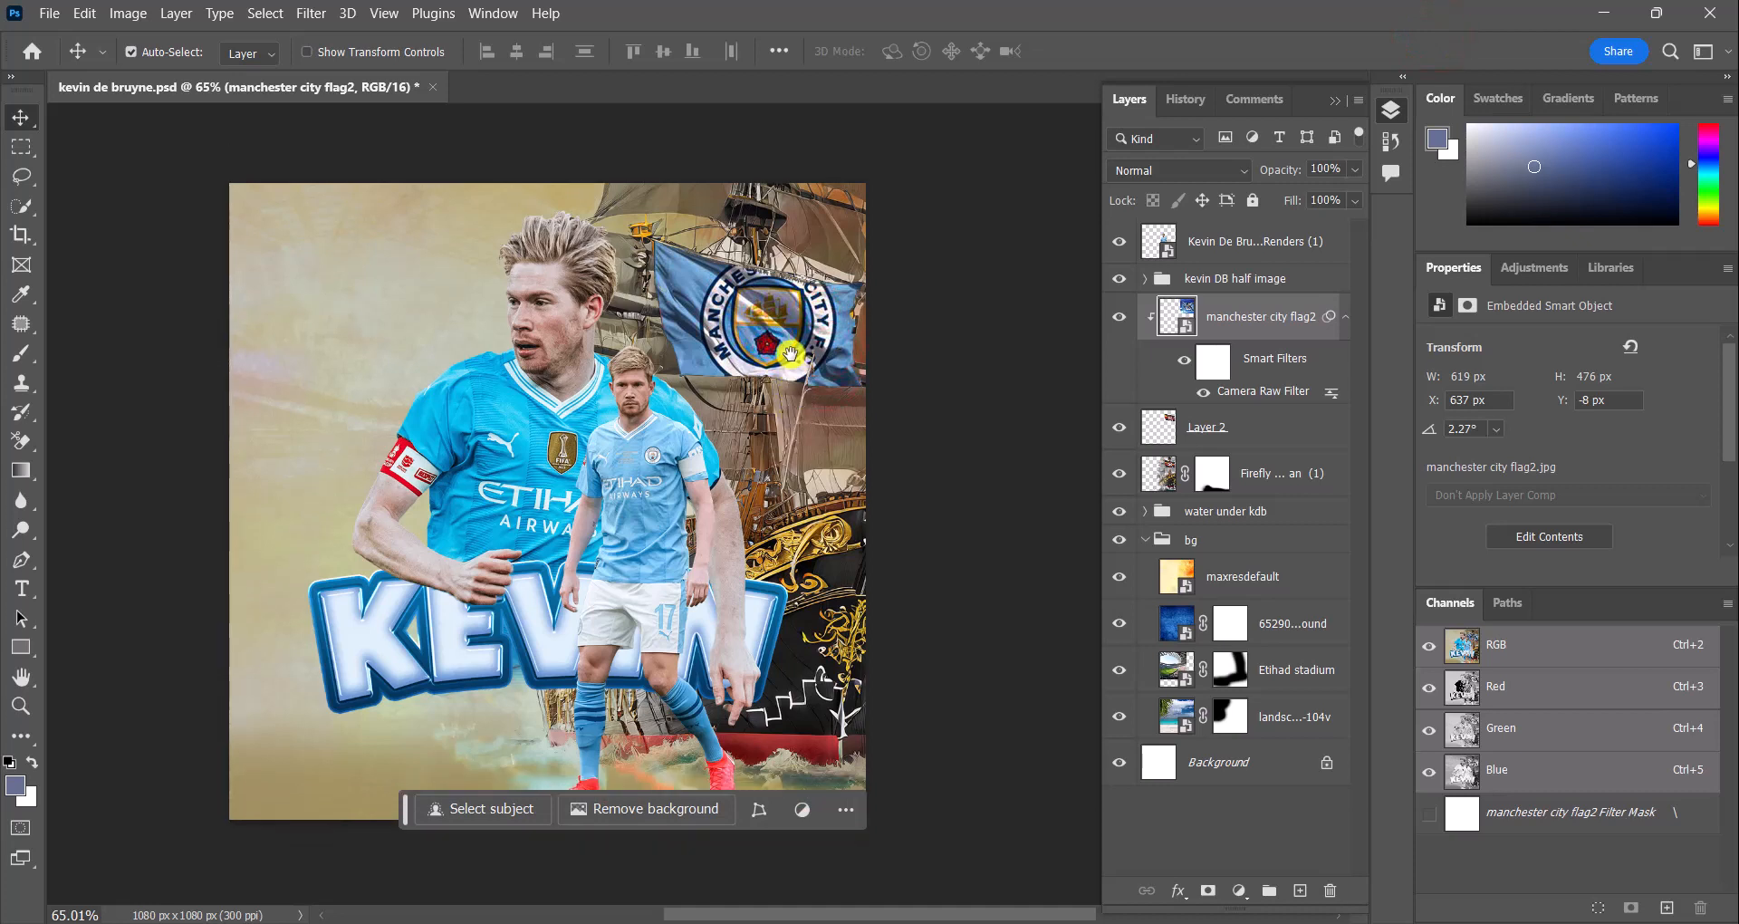
{"action": "mouse_move", "coordinate": [791, 354]}
{"action": "left_mouse_down"}
{"action": "mouse_move", "coordinate": [778, 362]}
{"action": "mouse_move", "coordinate": [795, 363]}
{"action": "left_mouse_up"}
{"action": "left_click", "coordinate": [1272, 473]}
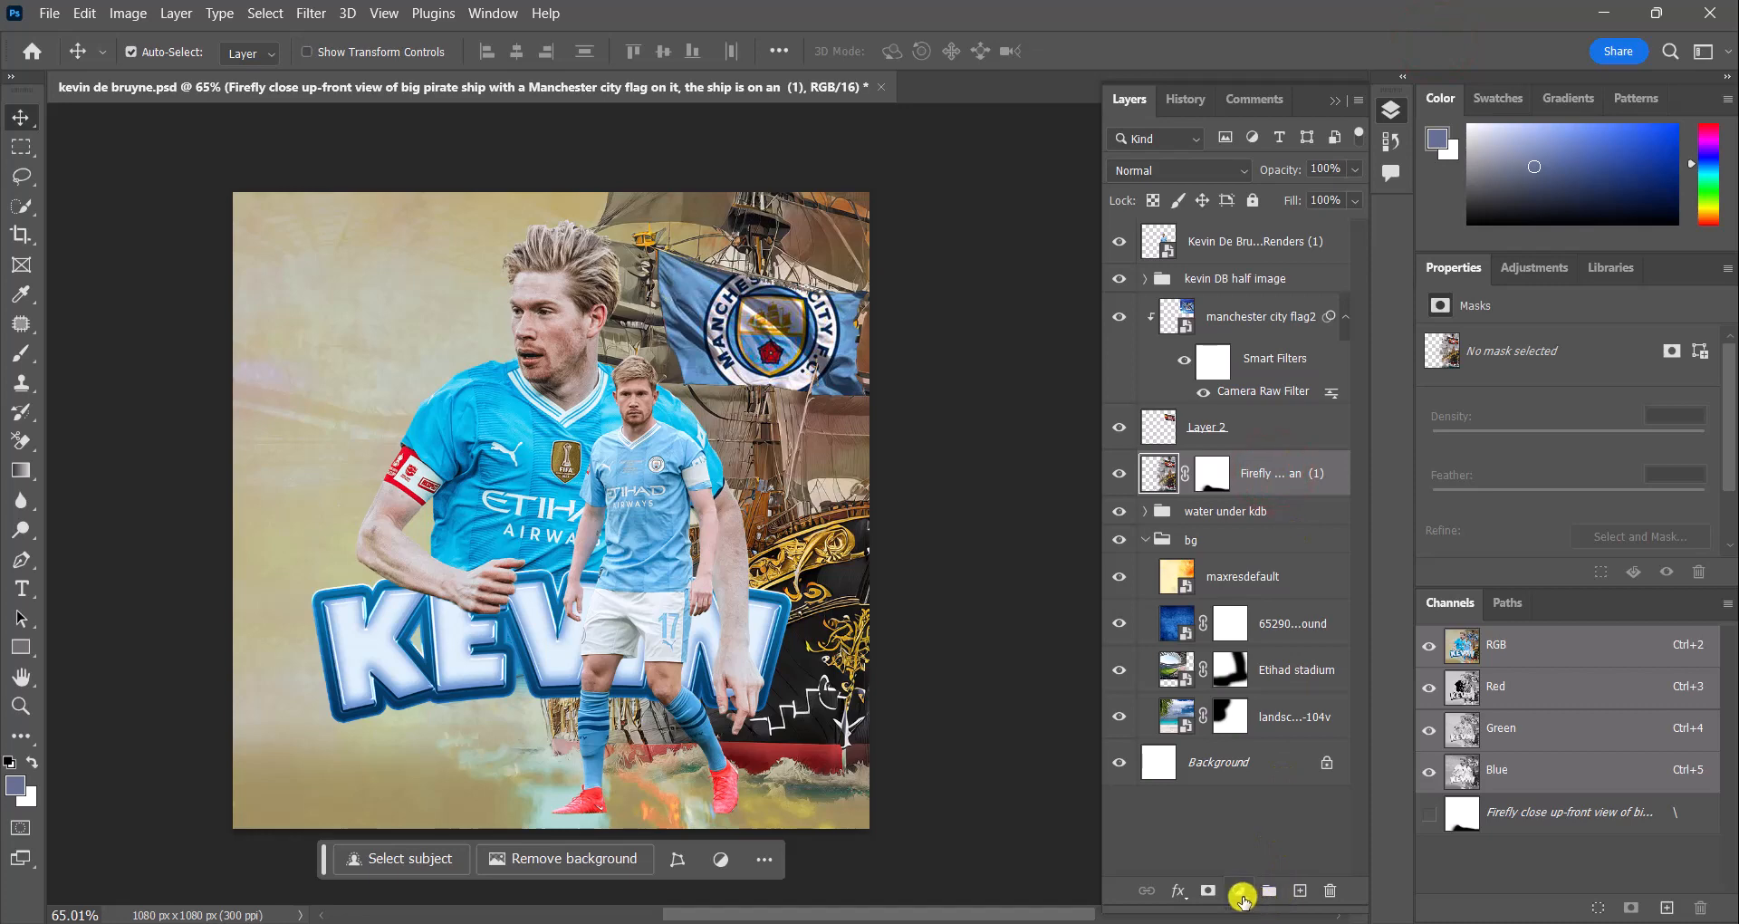
{"action": "left_click", "coordinate": [1243, 898]}
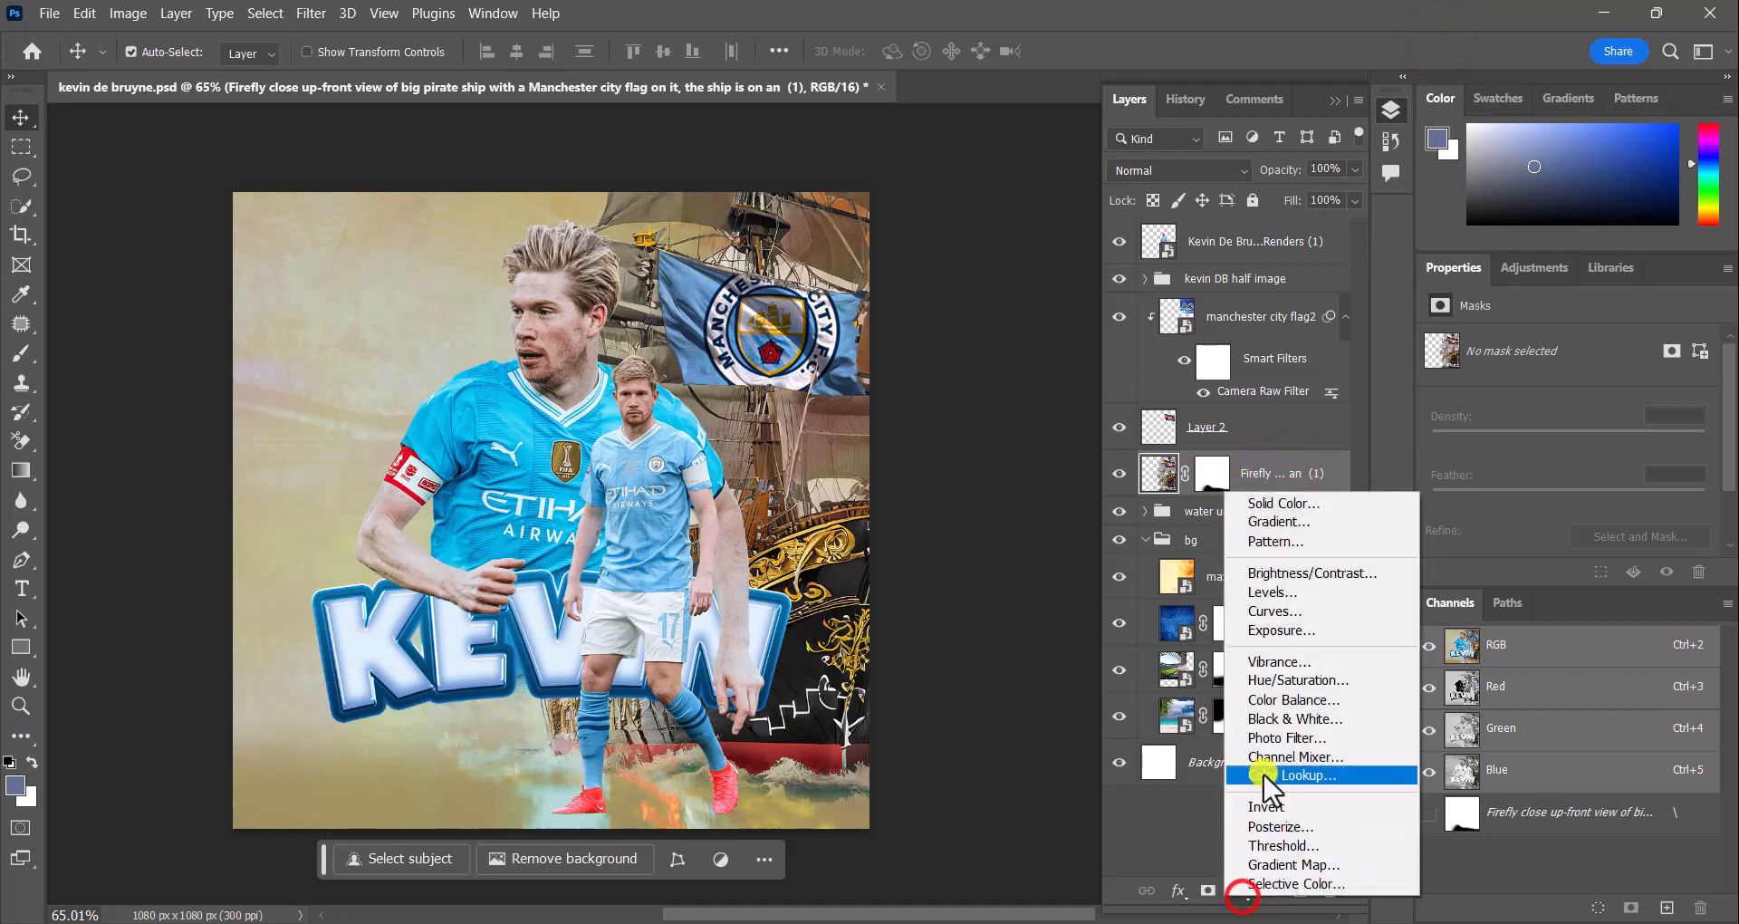
{"action": "left_click", "coordinate": [1309, 680]}
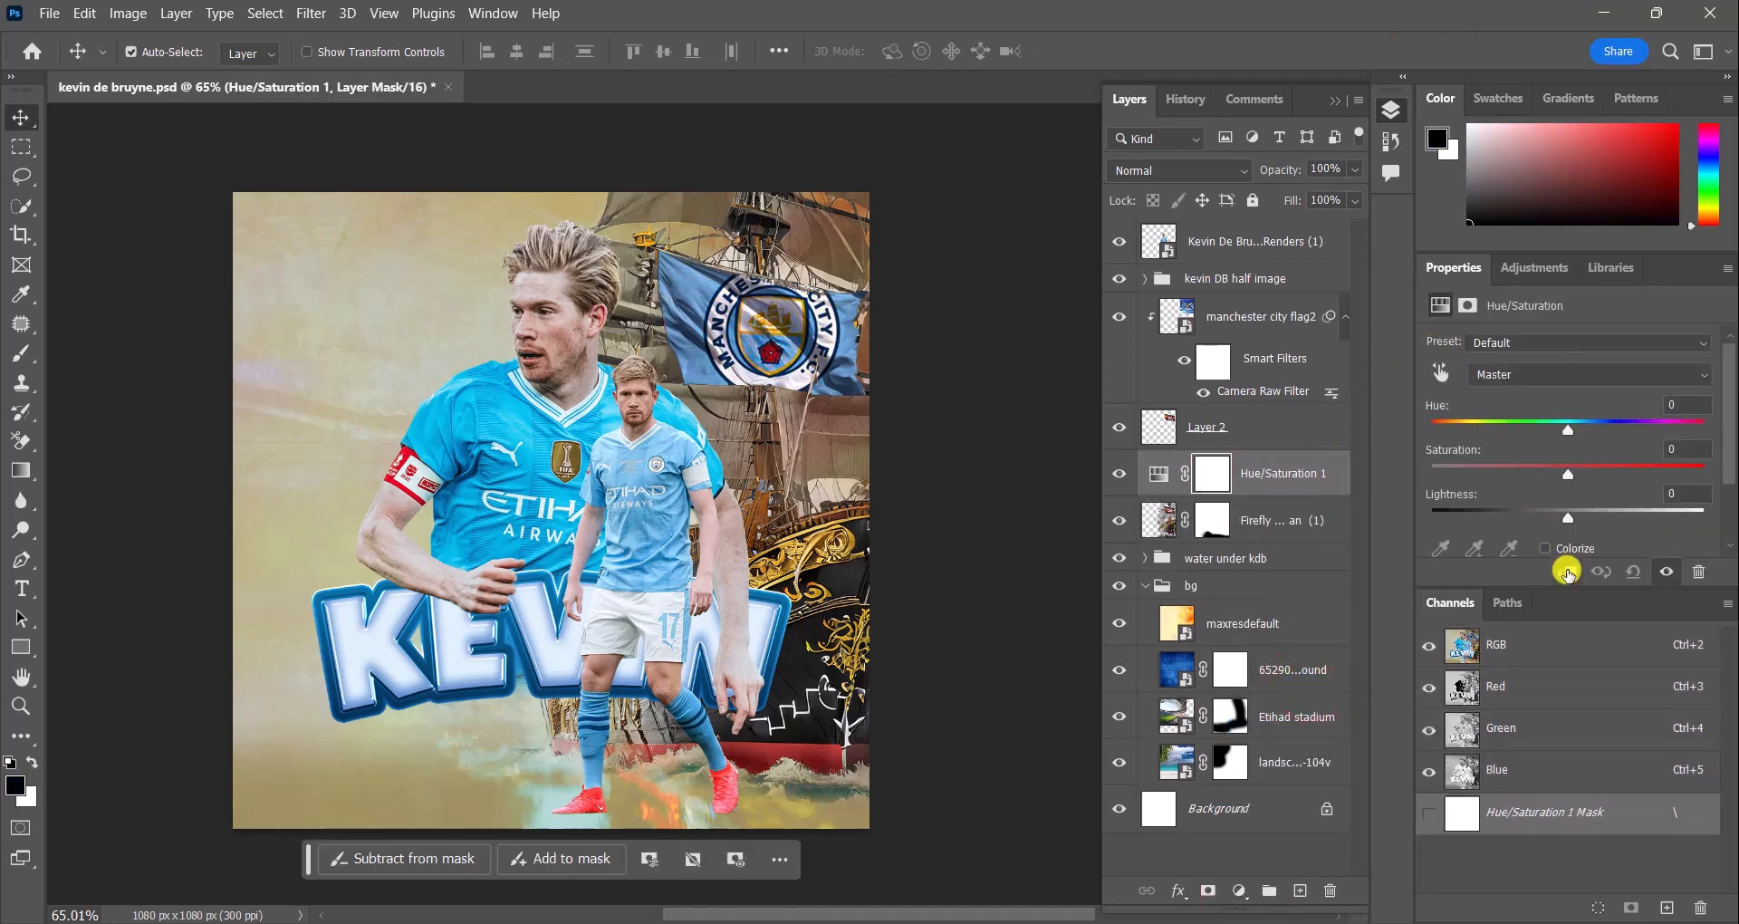
{"action": "left_click", "coordinate": [1567, 571]}
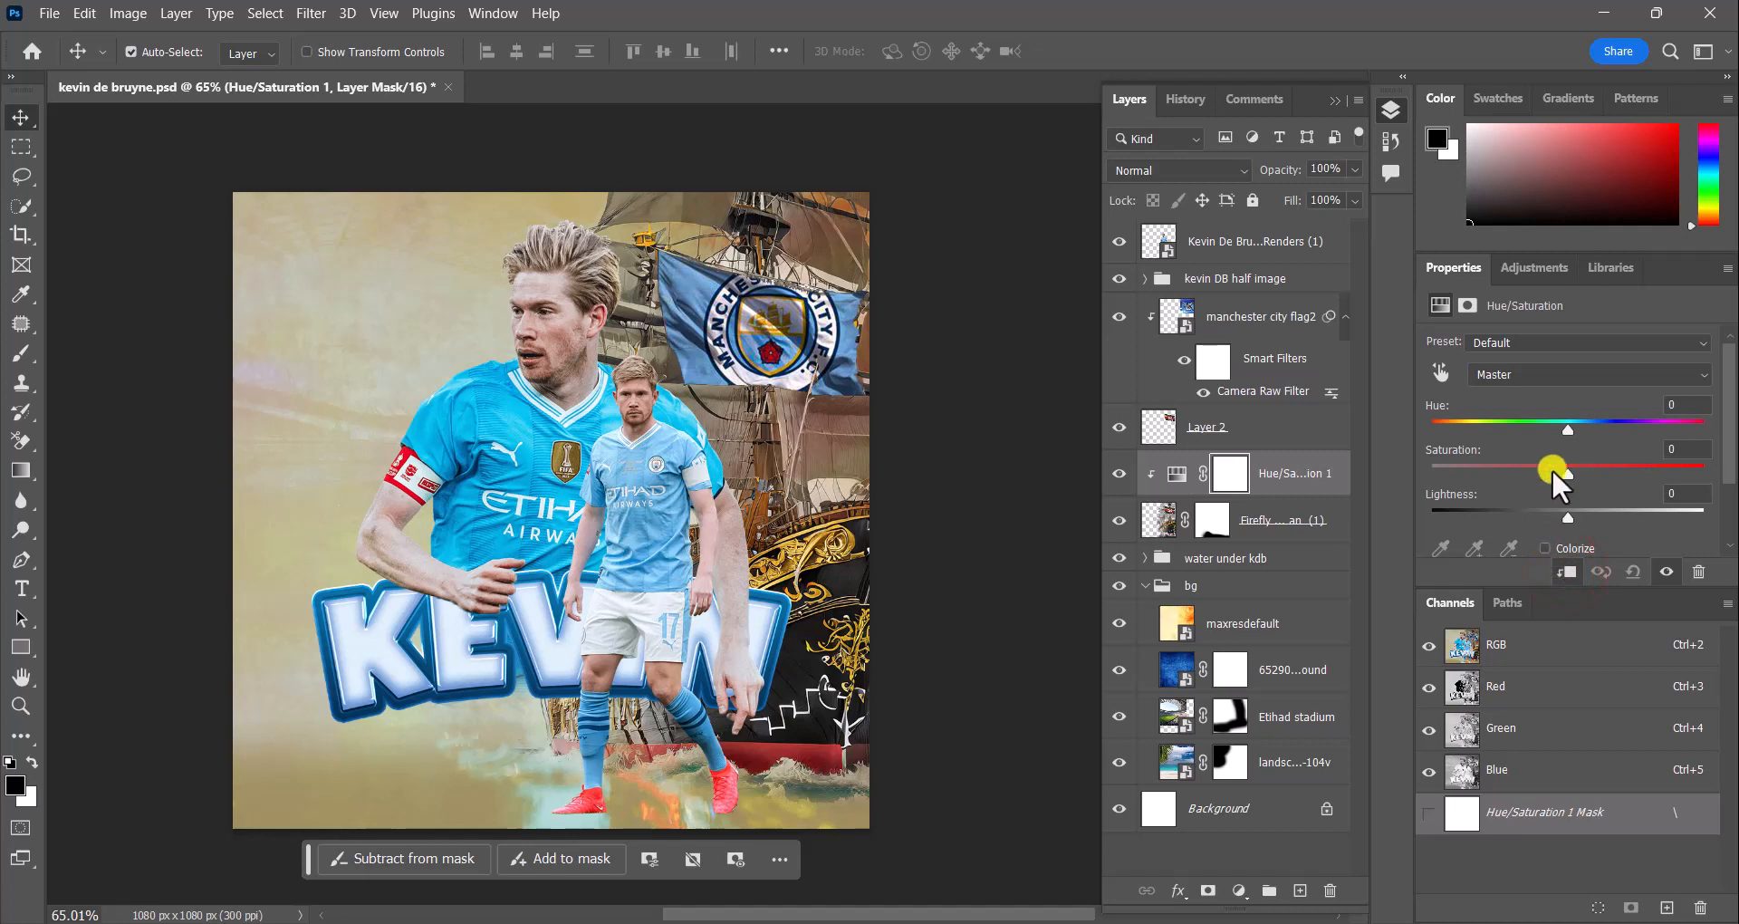
{"action": "mouse_move", "coordinate": [1569, 470]}
{"action": "left_mouse_down"}
{"action": "mouse_move", "coordinate": [1632, 470]}
{"action": "mouse_move", "coordinate": [1502, 476]}
{"action": "mouse_move", "coordinate": [1612, 476]}
{"action": "mouse_move", "coordinate": [1588, 474]}
{"action": "left_mouse_up"}
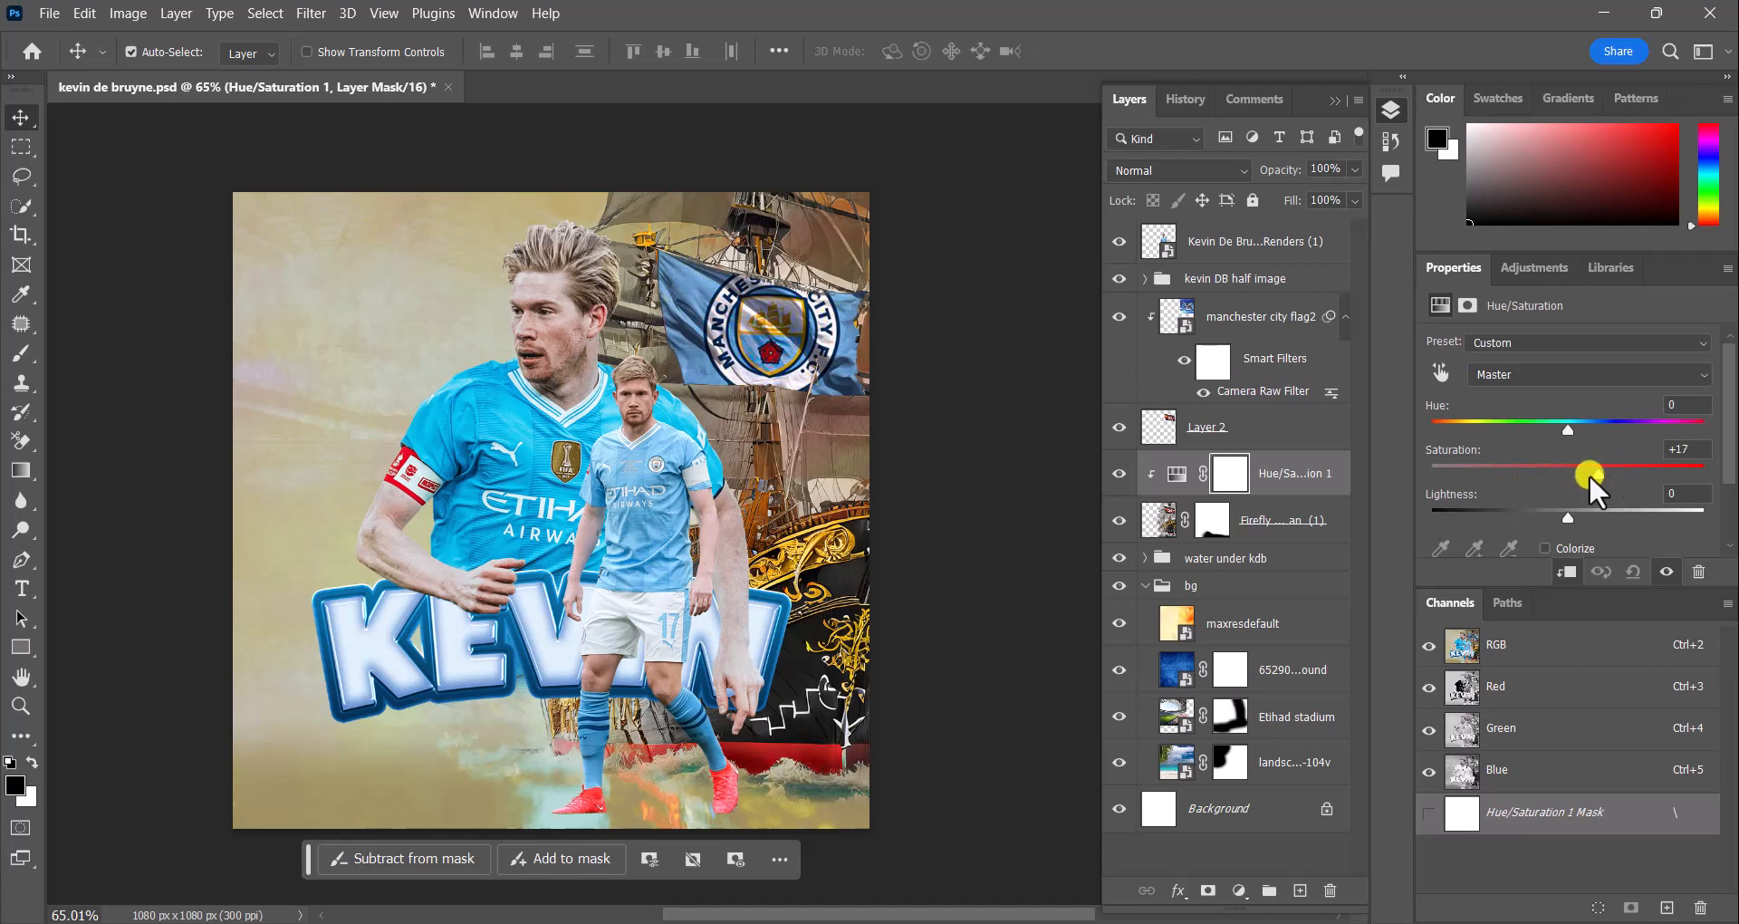
{"action": "left_click", "coordinate": [1544, 547]}
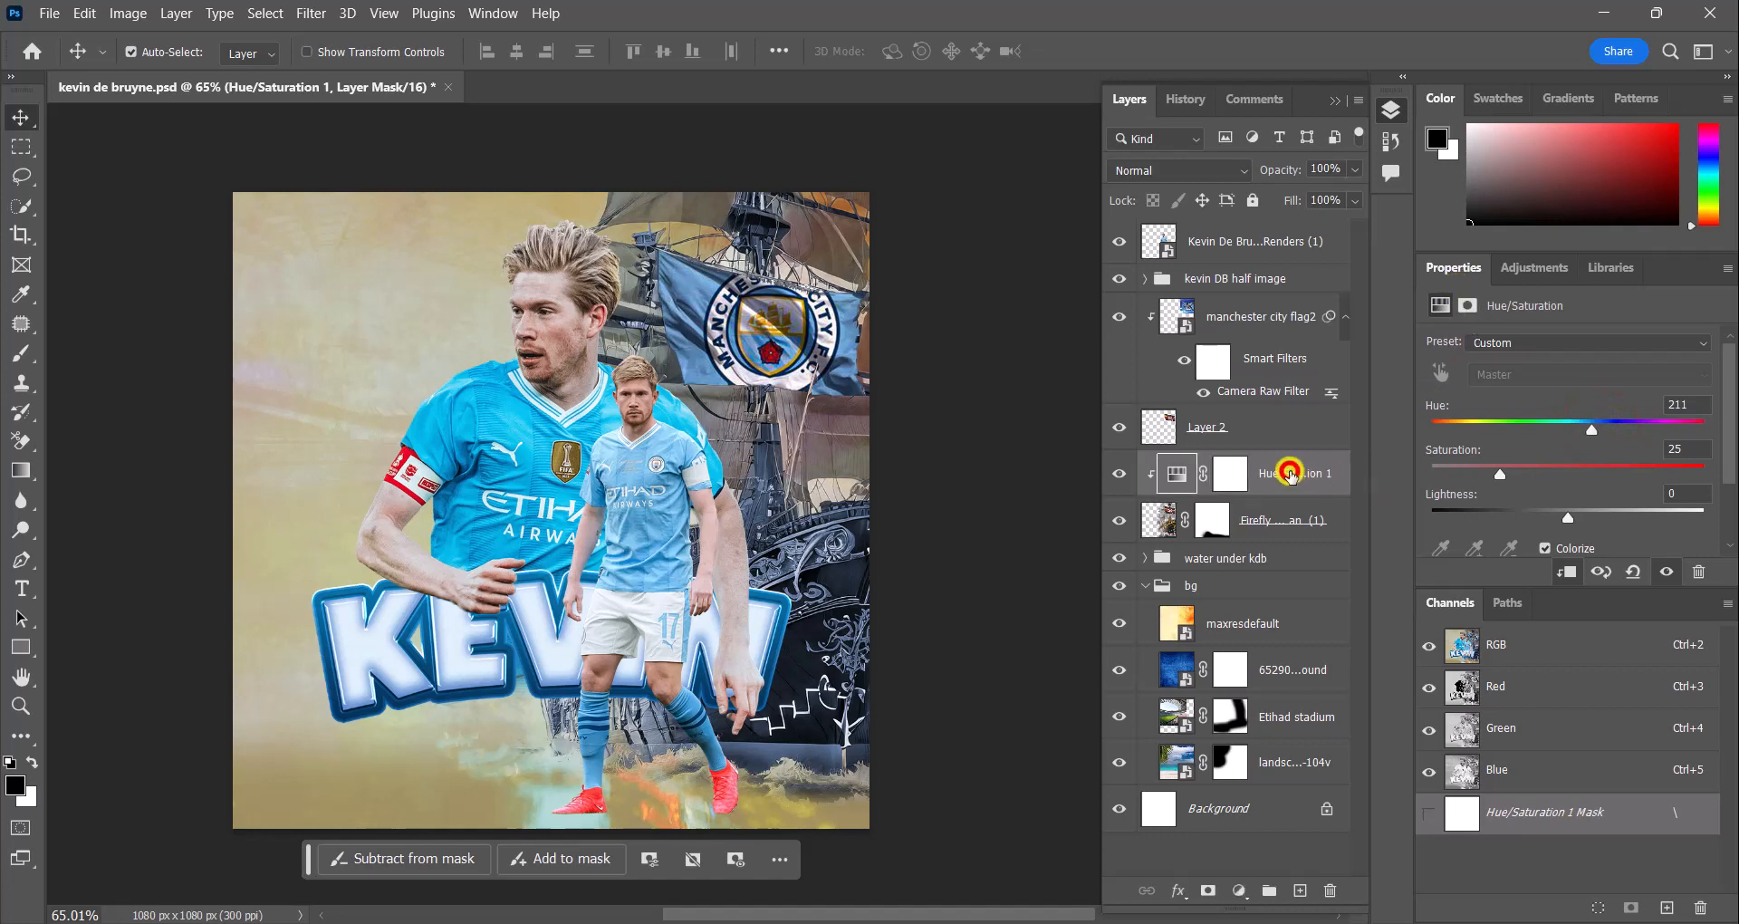
{"action": "left_click", "coordinate": [1289, 473]}
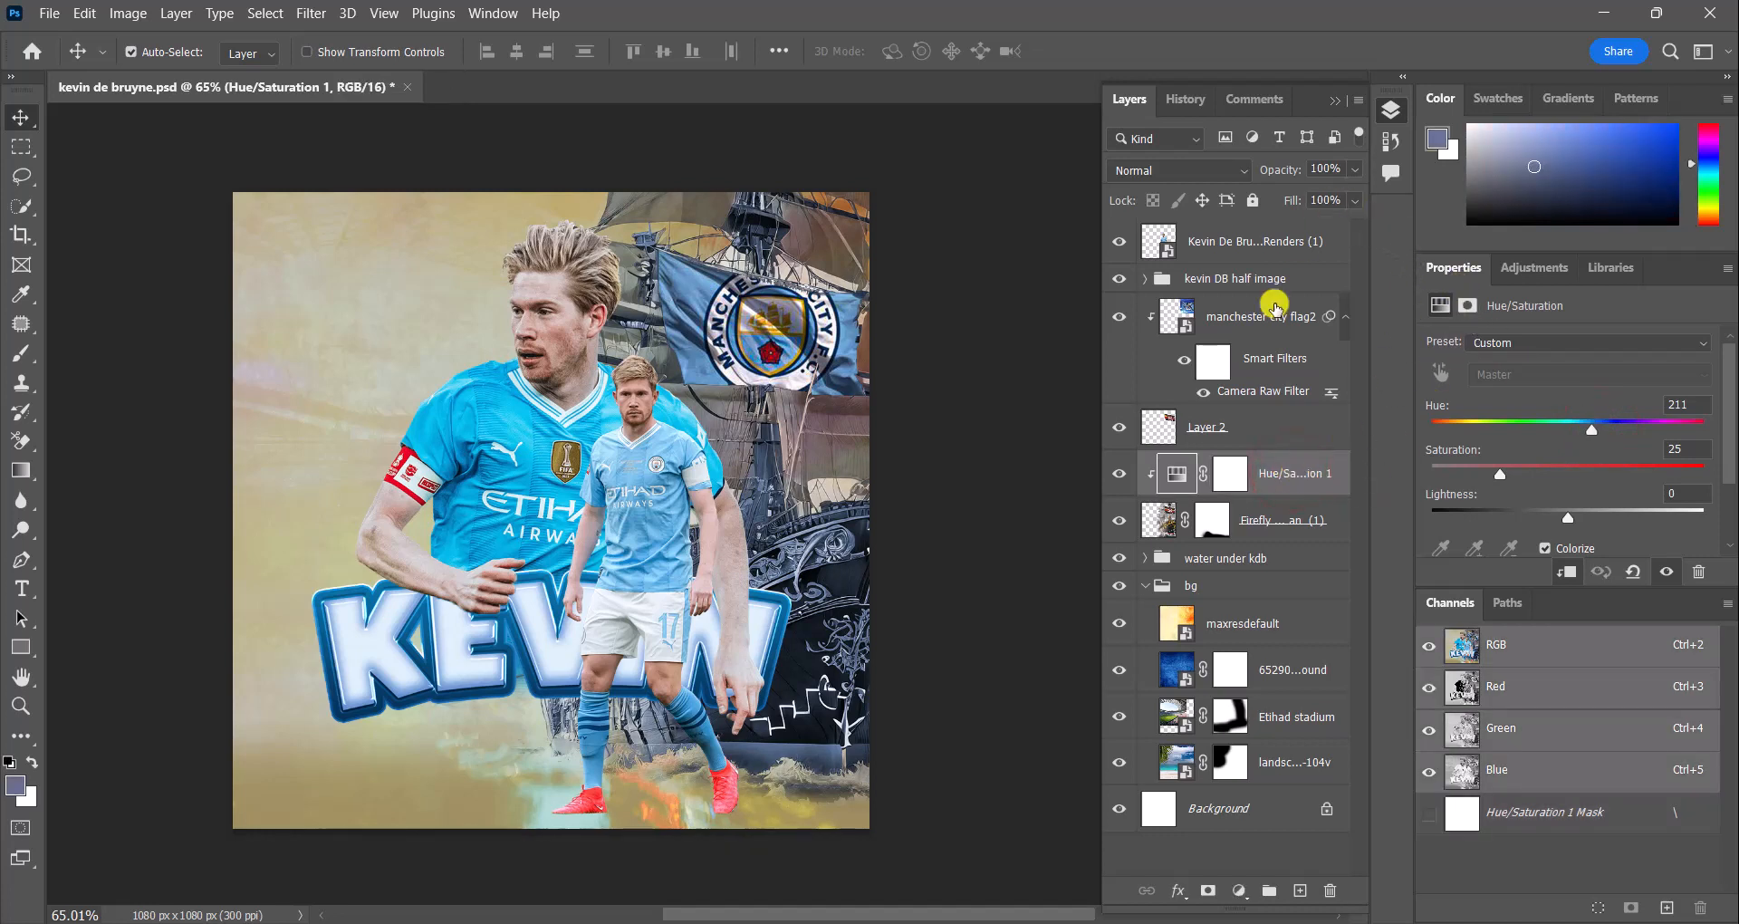
{"action": "left_click", "coordinate": [1178, 890]}
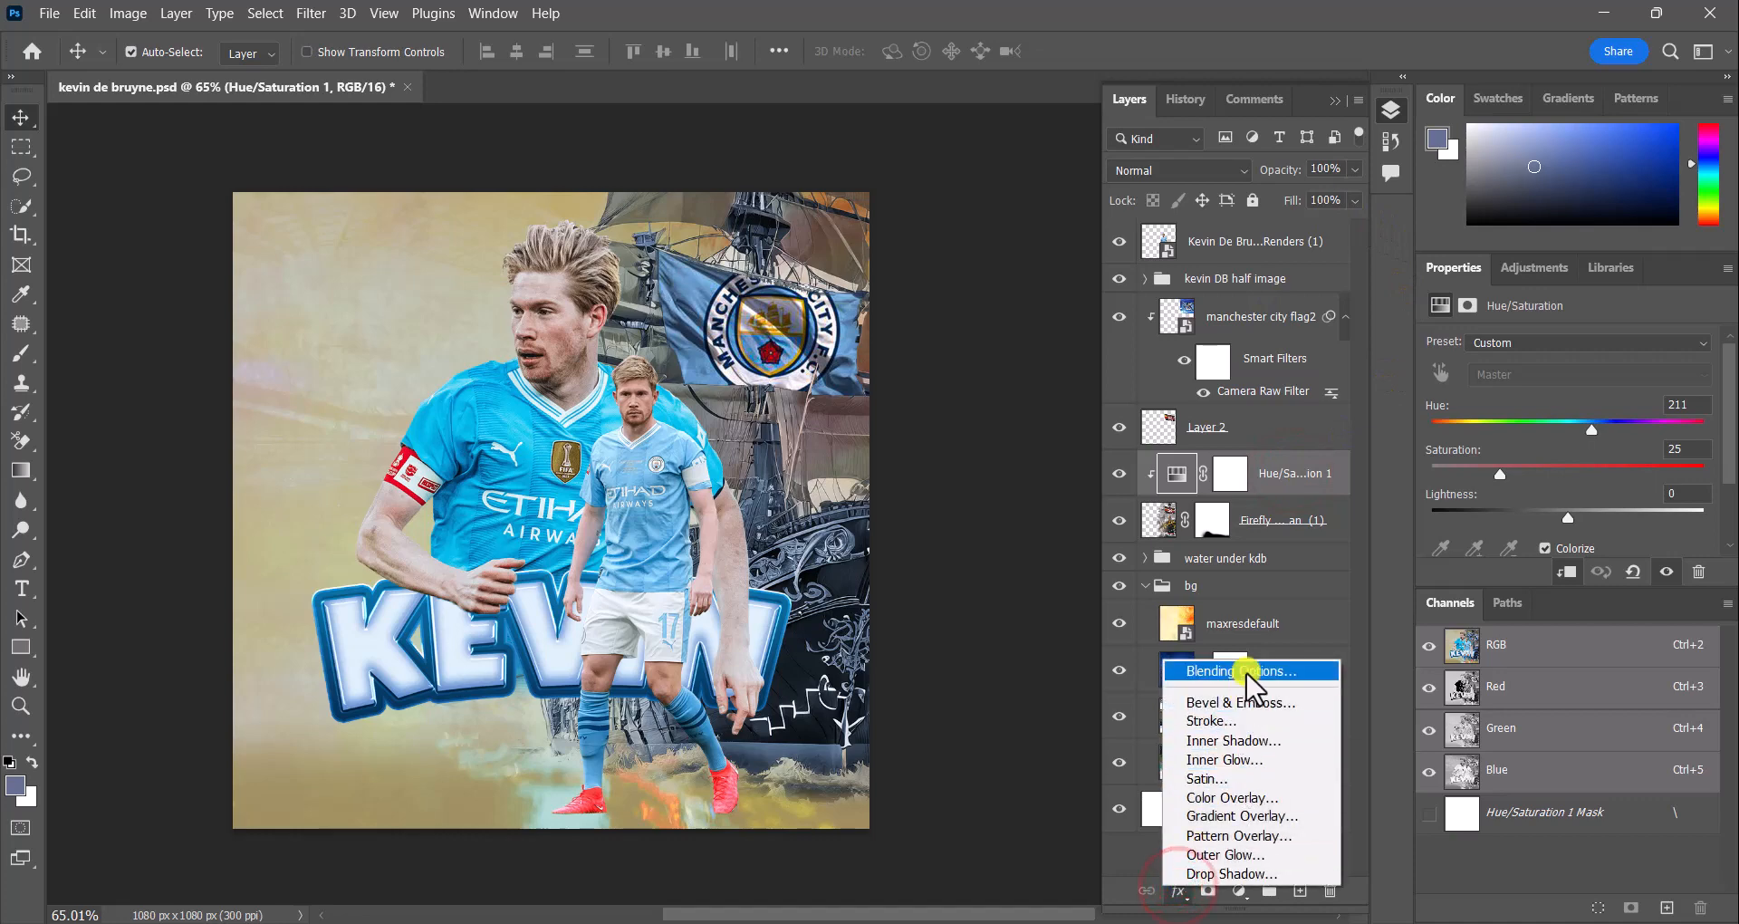
{"action": "left_click", "coordinate": [1246, 672]}
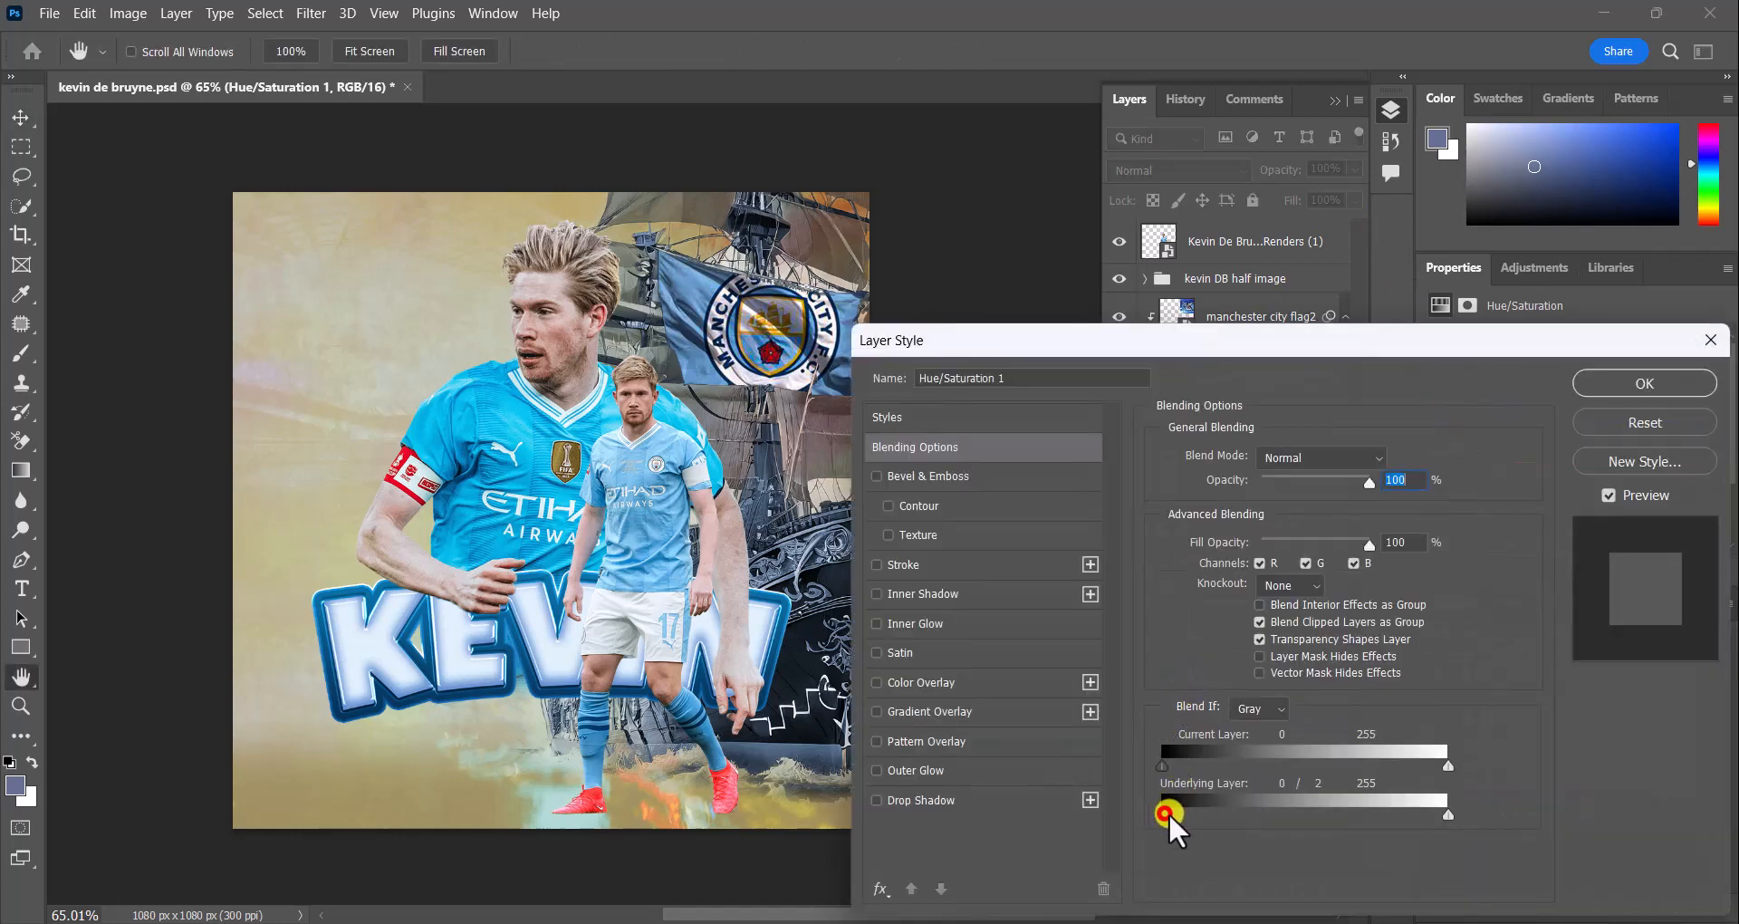
{"action": "mouse_move", "coordinate": [1168, 812]}
{"action": "left_mouse_down"}
{"action": "mouse_move", "coordinate": [1243, 819]}
{"action": "mouse_move", "coordinate": [1177, 817]}
{"action": "left_mouse_up"}
{"action": "mouse_move", "coordinate": [1174, 814]}
{"action": "left_mouse_down"}
{"action": "mouse_move", "coordinate": [1159, 815]}
{"action": "mouse_move", "coordinate": [1204, 814]}
{"action": "left_mouse_up"}
{"action": "left_click_drag", "start_coordinate": [1177, 766], "coordinate": [1128, 742]}
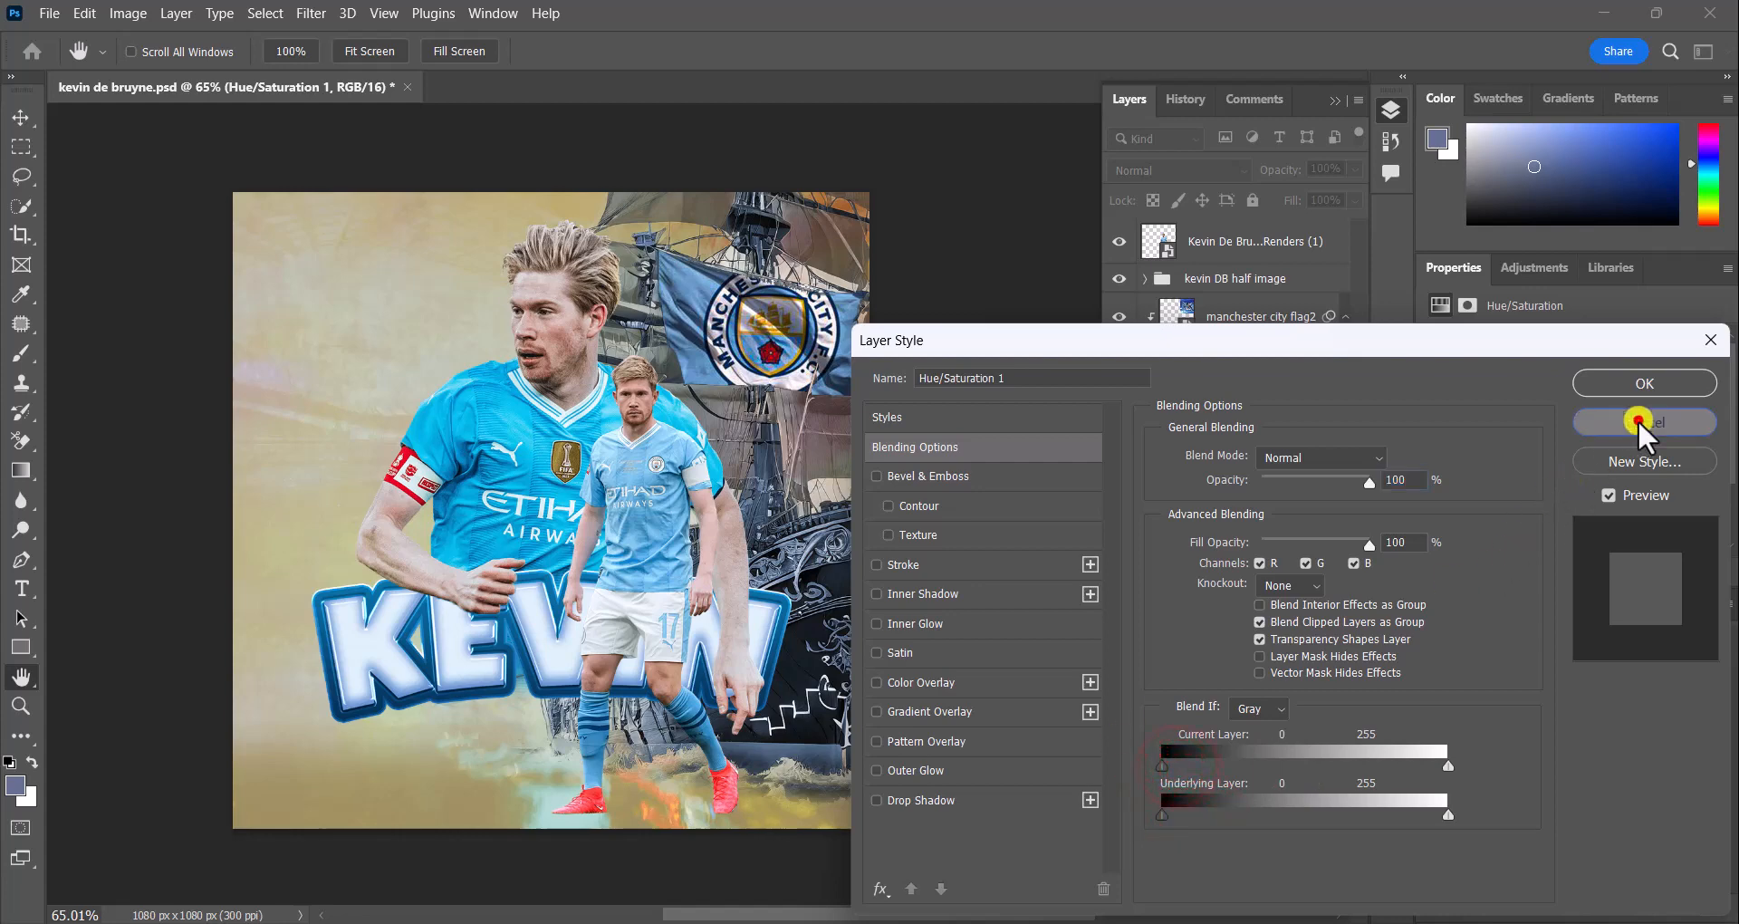
{"action": "left_click", "coordinate": [1638, 420]}
{"action": "left_click", "coordinate": [1355, 199]}
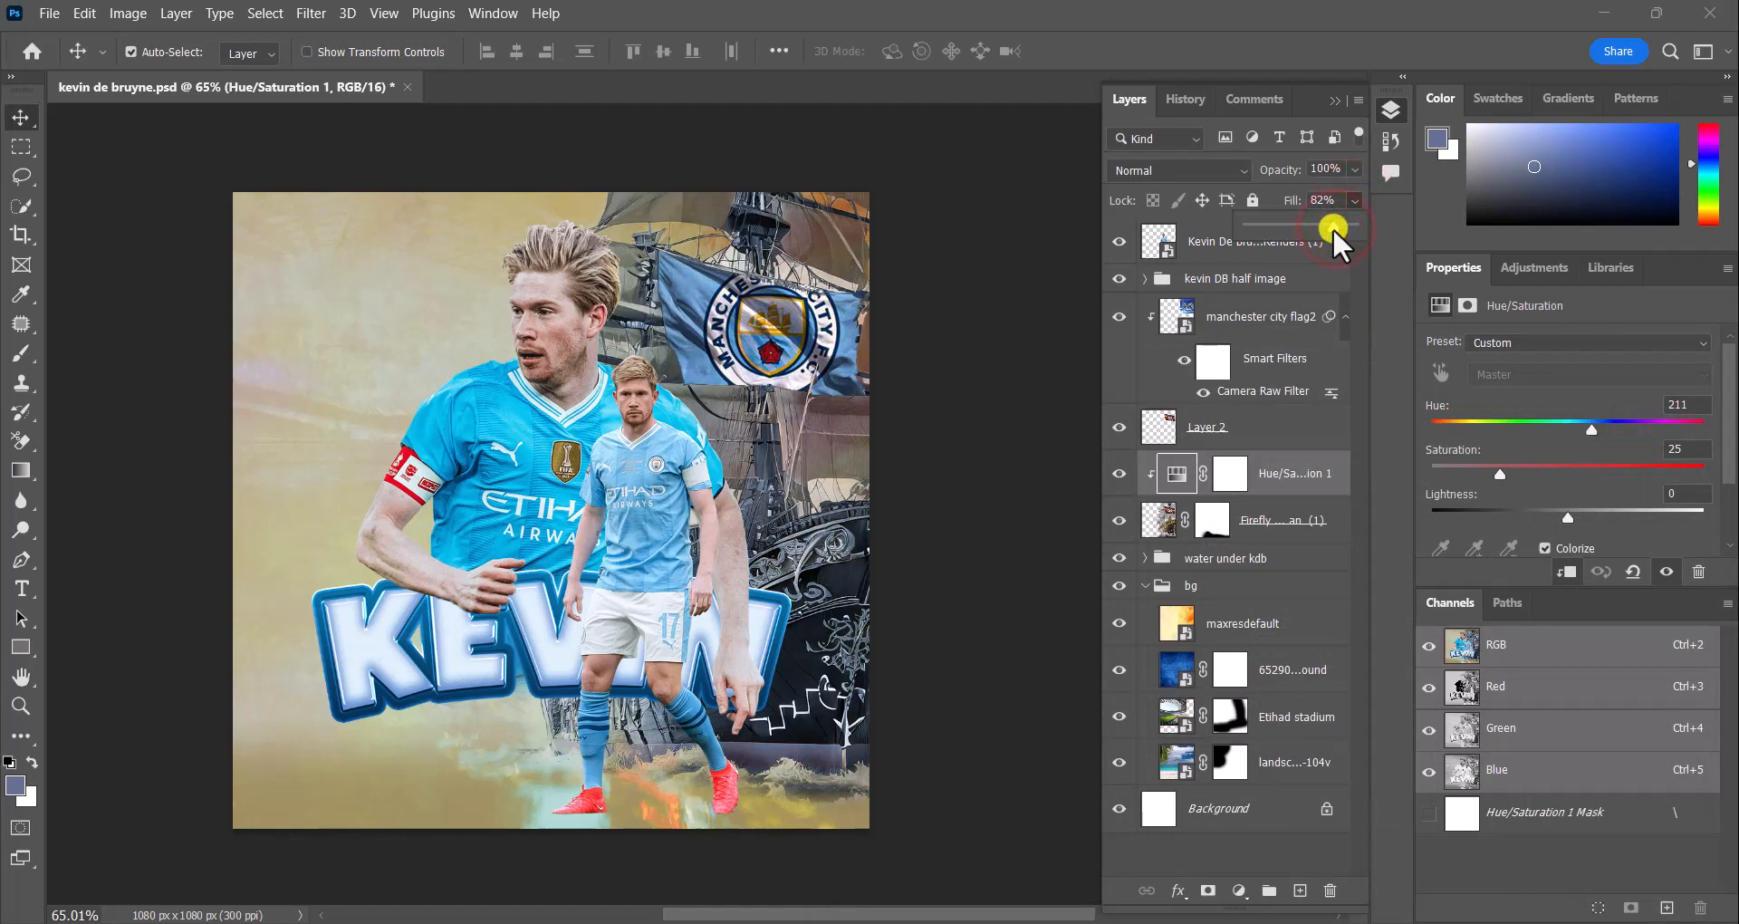
{"action": "left_click_drag", "start_coordinate": [1337, 229], "coordinate": [1359, 226]}
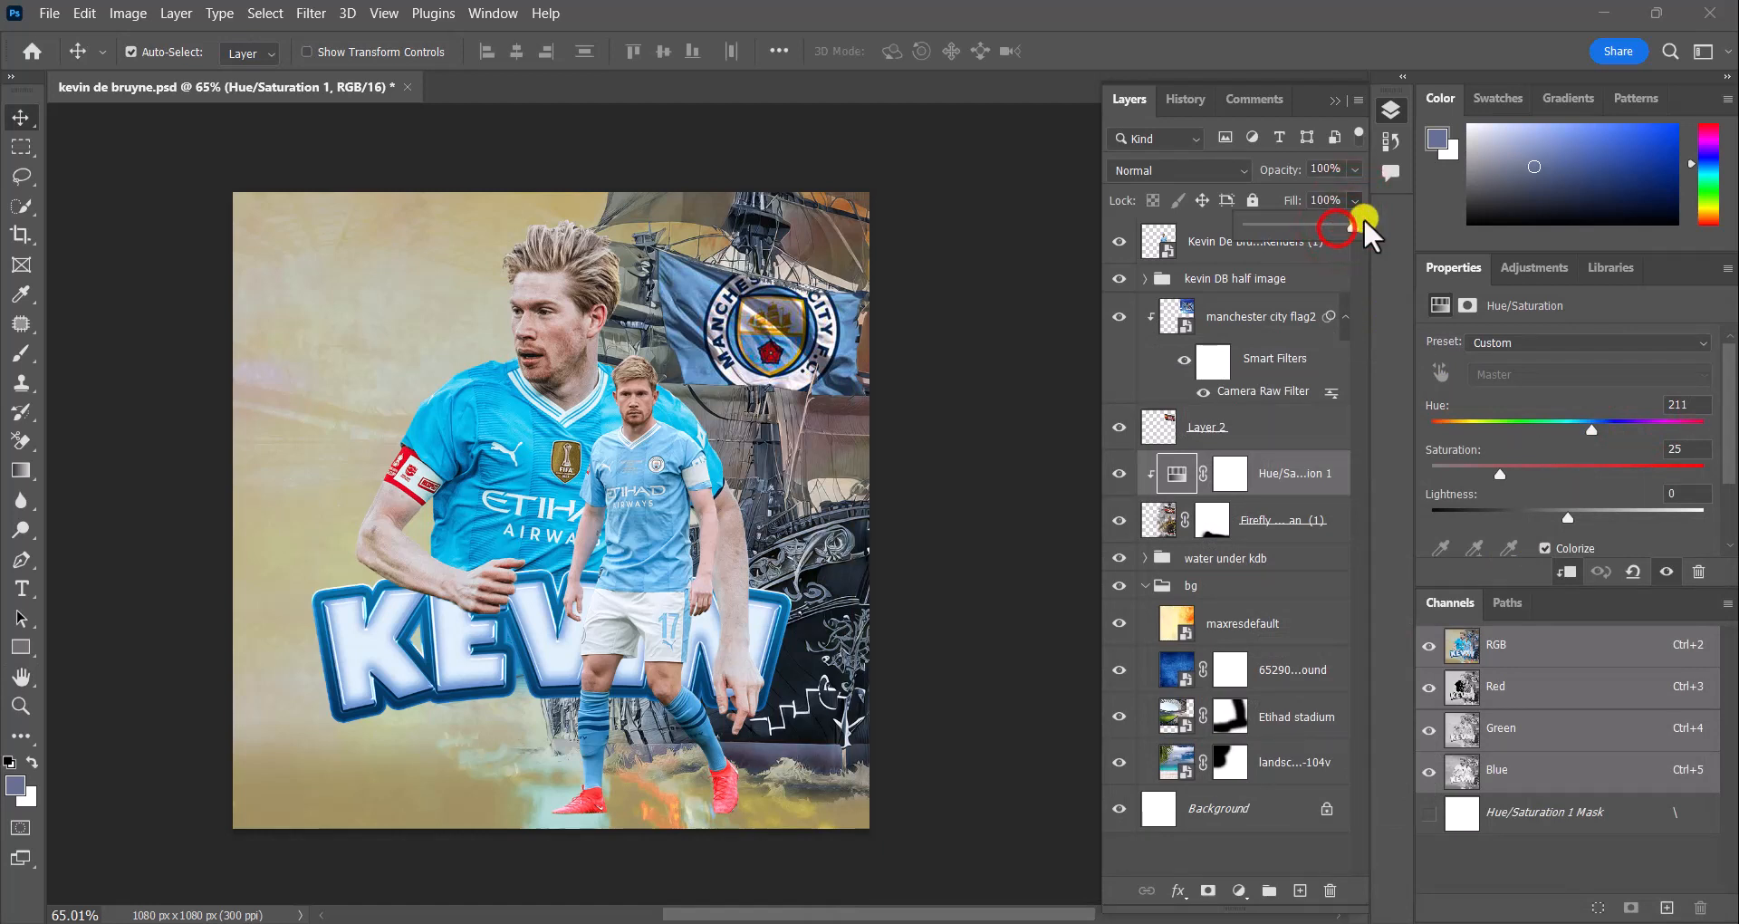
Invert the Hue/Saturation 1 mask and paint white over the ship's hull with a soft 259 px brush to limit the blue tint to it
{"action": "left_click", "coordinate": [1241, 473]}
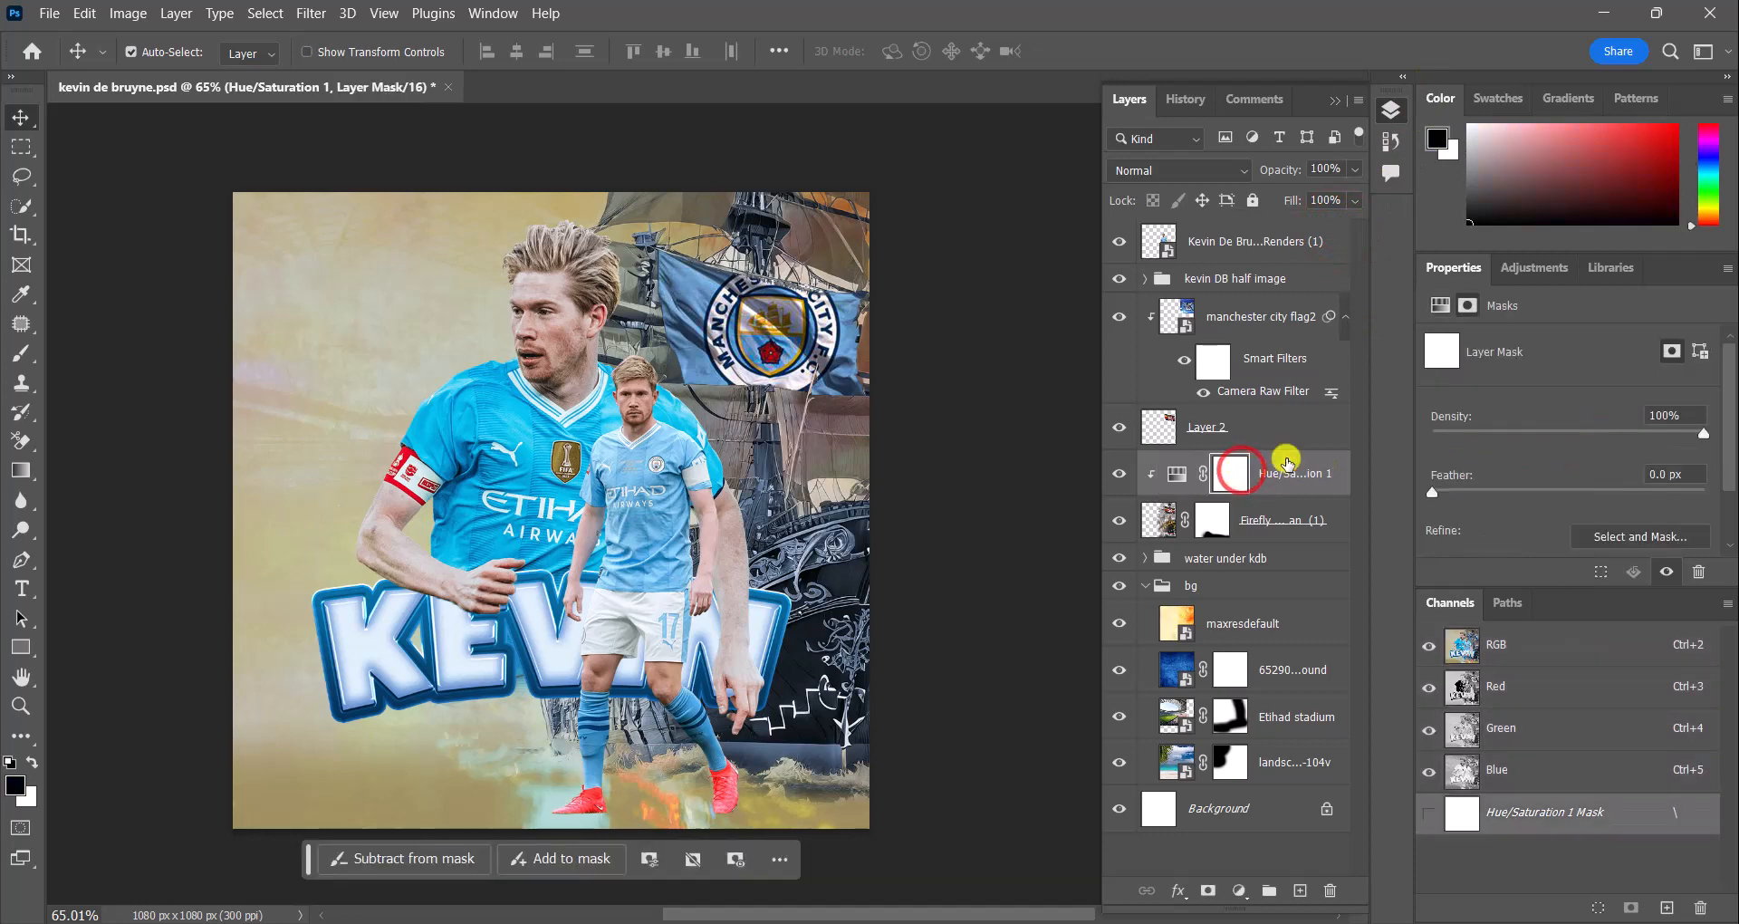
{"action": "left_click", "coordinate": [1626, 539]}
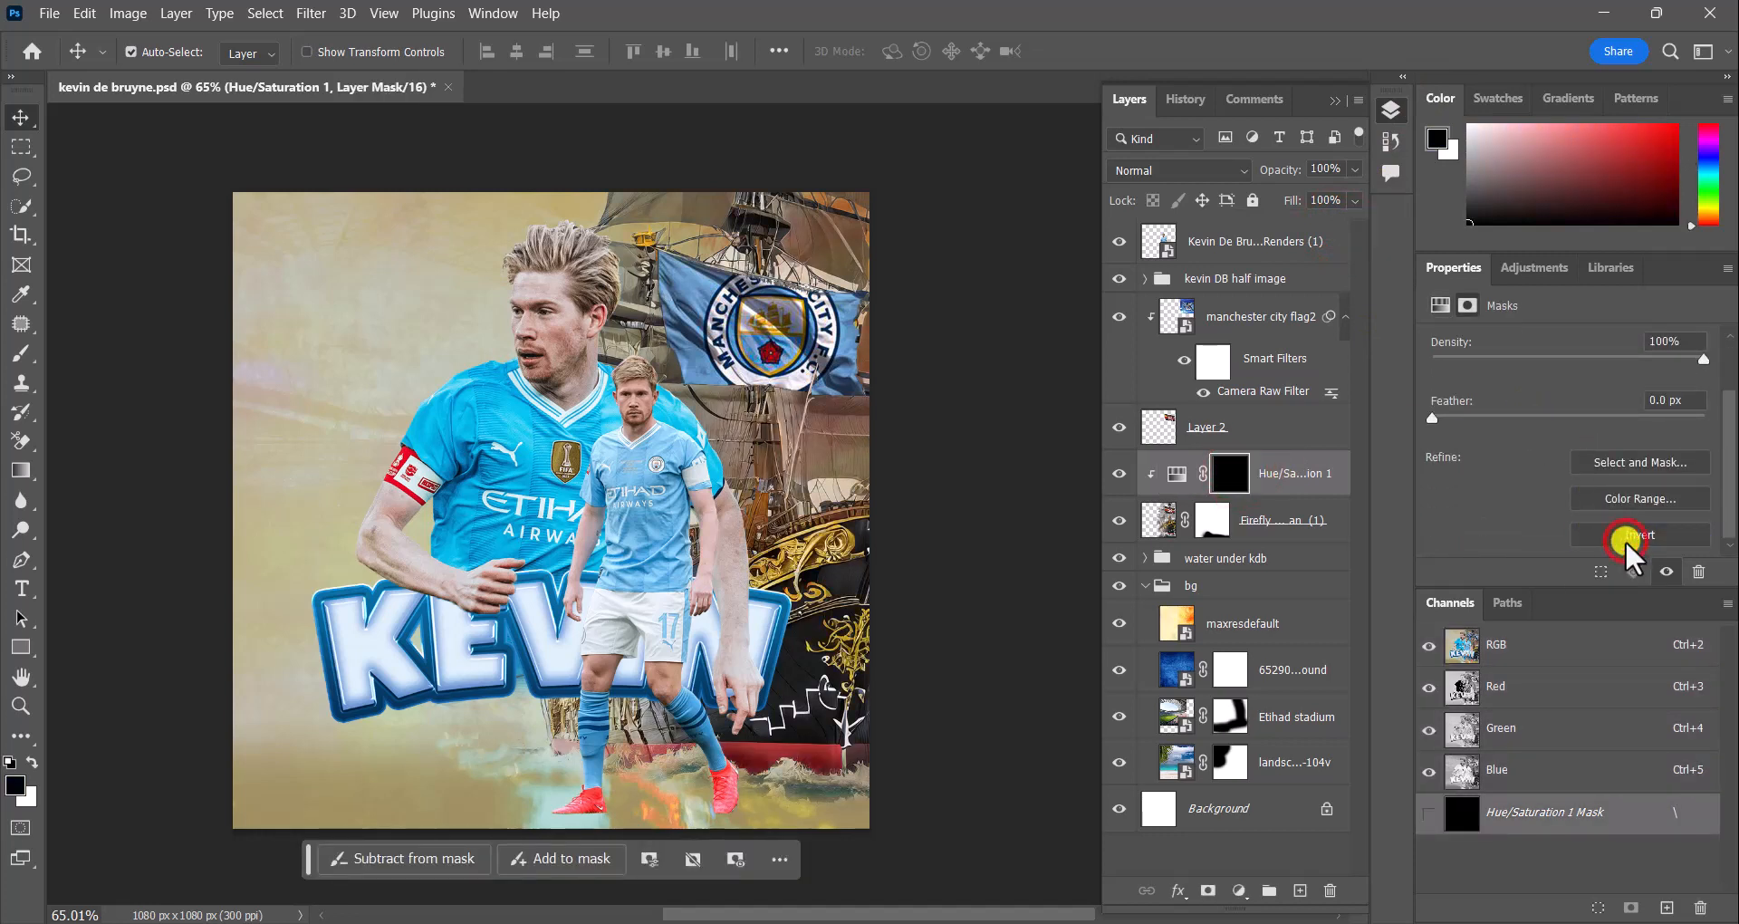
{"action": "left_click", "coordinate": [24, 353]}
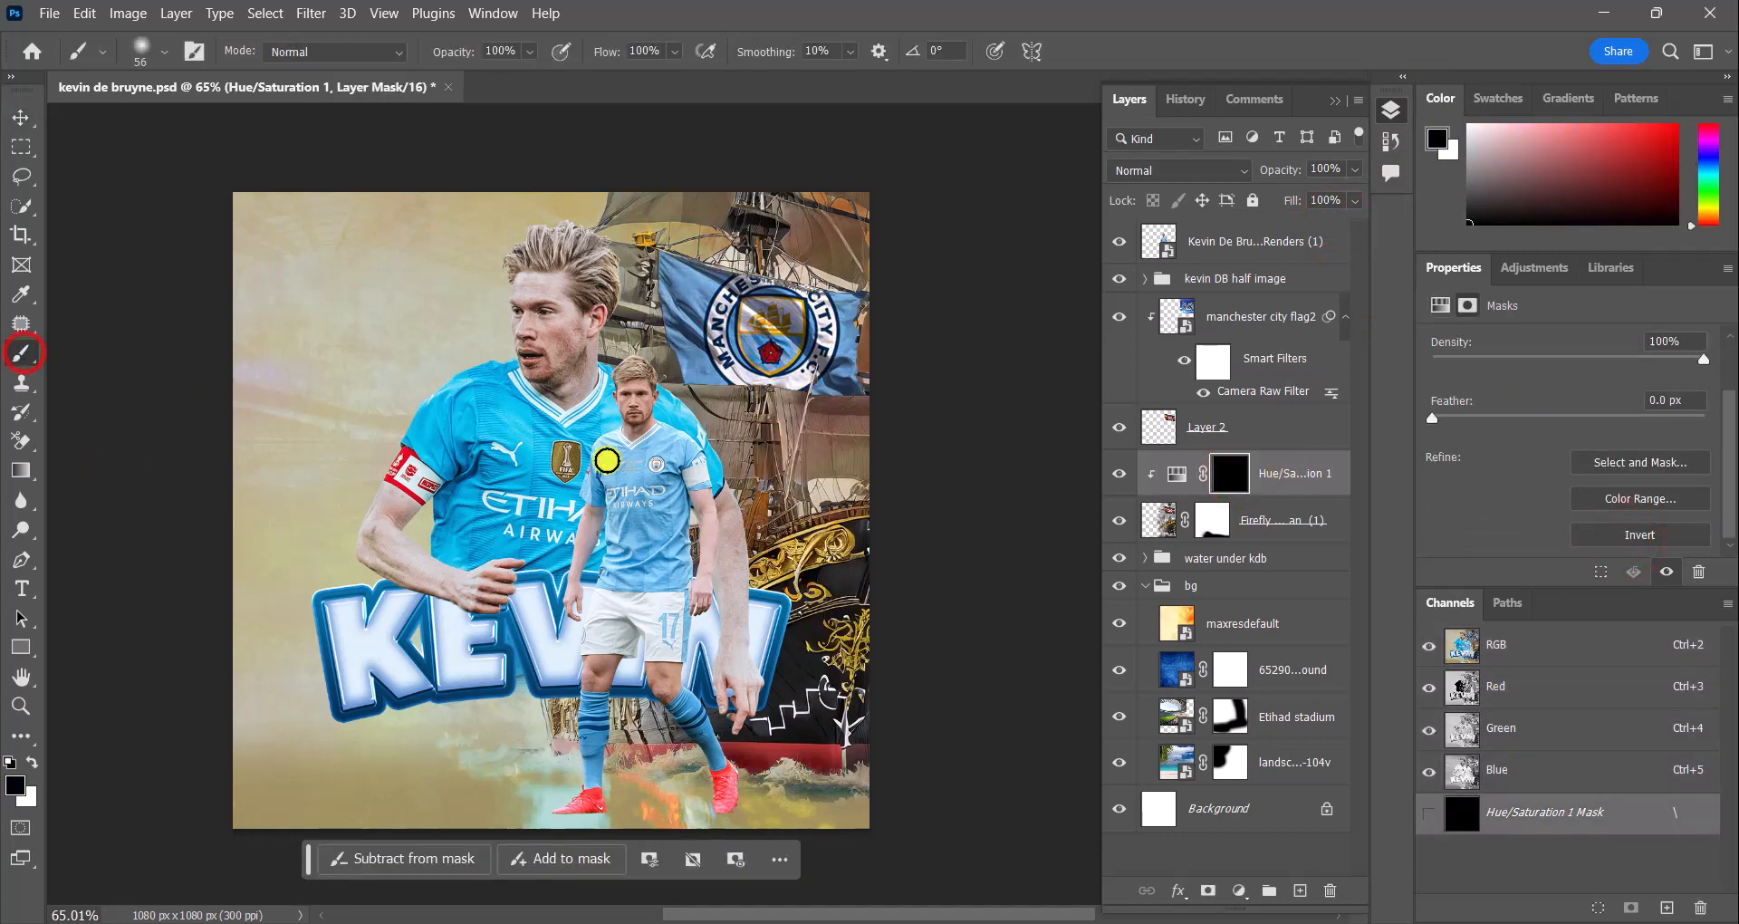
{"action": "left_click", "coordinate": [166, 51]}
{"action": "left_click_drag", "start_coordinate": [207, 118], "coordinate": [238, 122]}
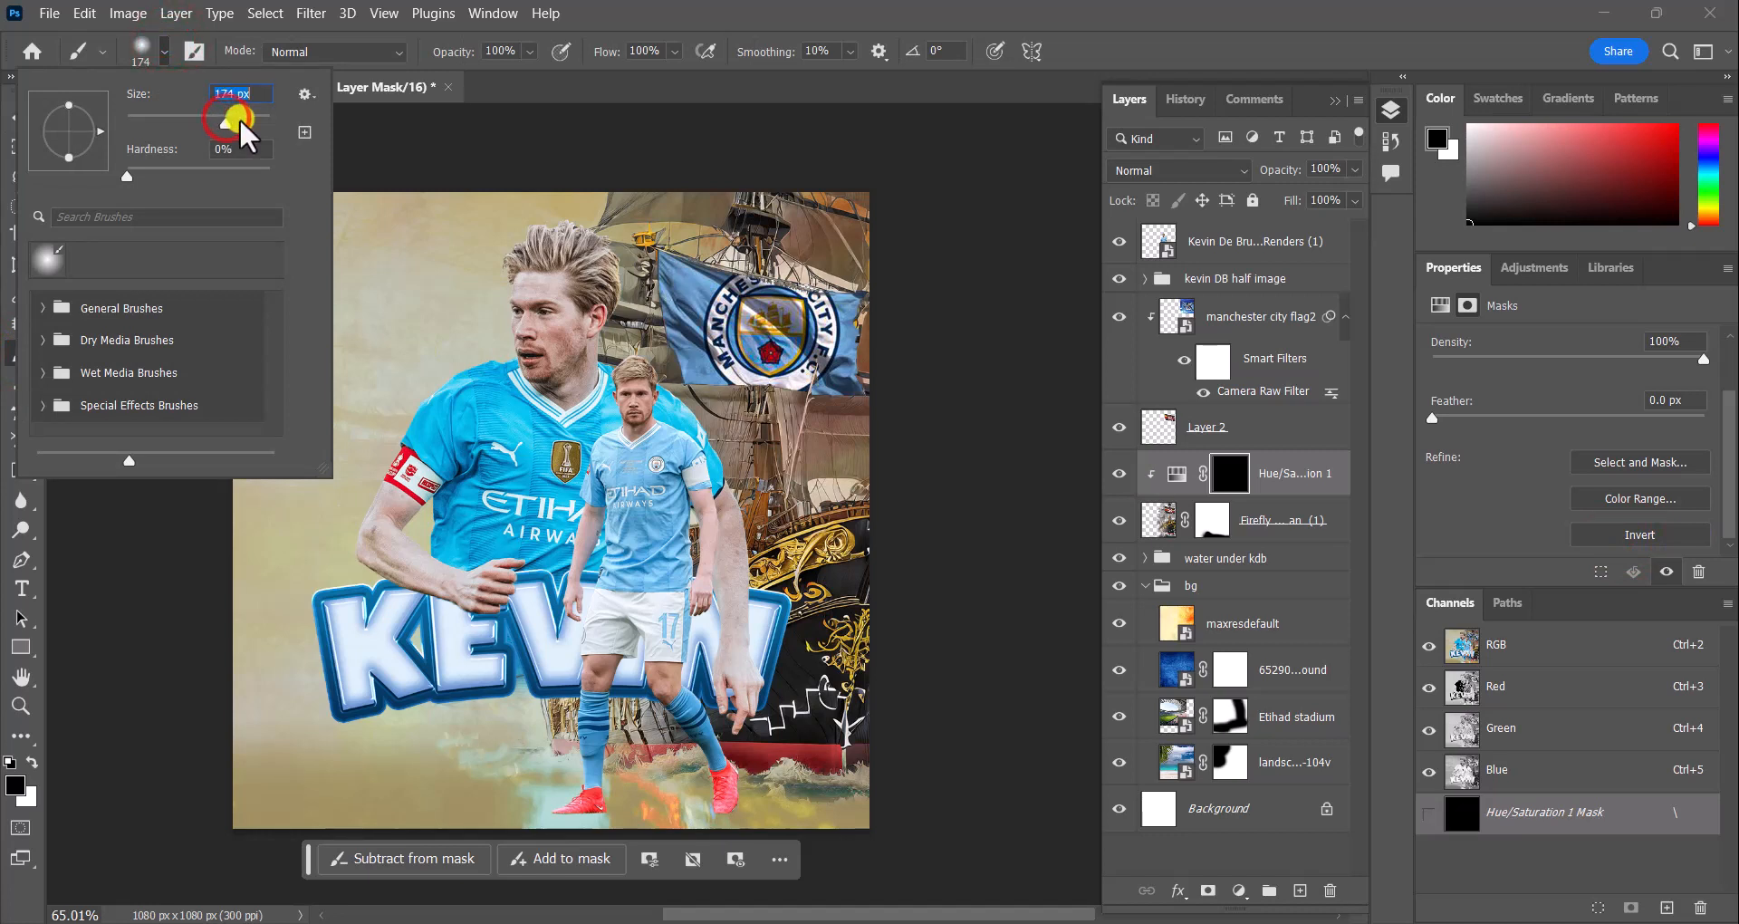
{"action": "left_click", "coordinate": [759, 557]}
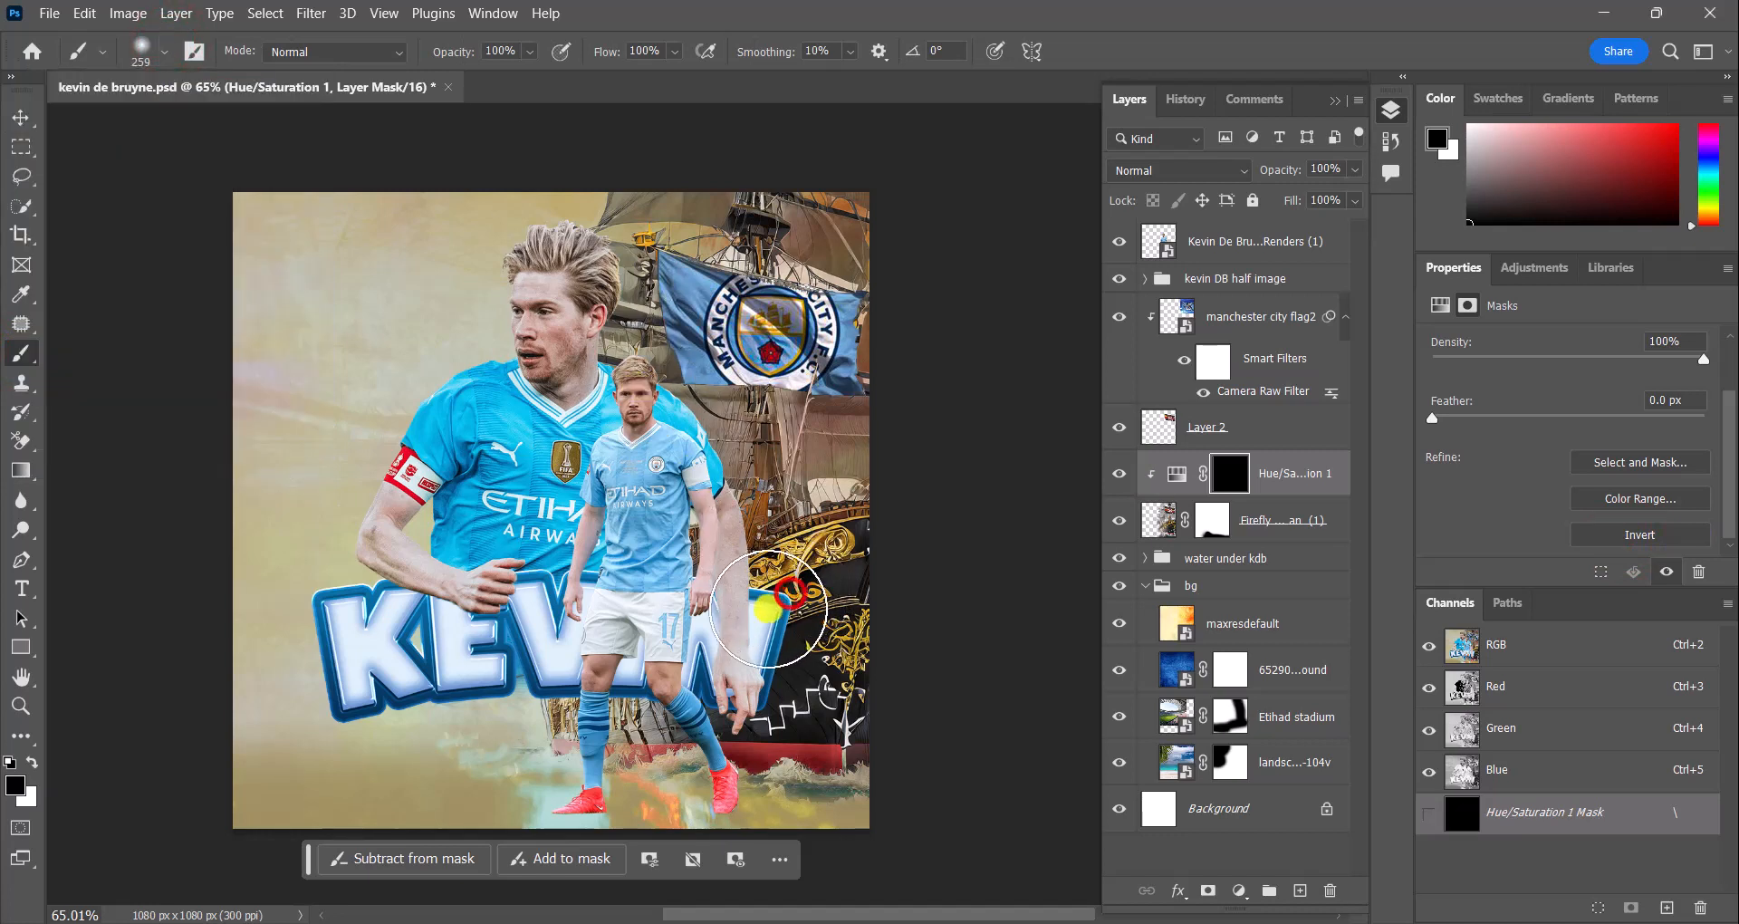
{"action": "left_click", "coordinate": [30, 759]}
{"action": "mouse_move", "coordinate": [737, 602]}
{"action": "left_mouse_down"}
{"action": "mouse_move", "coordinate": [875, 561]}
{"action": "mouse_move", "coordinate": [842, 670]}
{"action": "mouse_move", "coordinate": [795, 677]}
{"action": "mouse_move", "coordinate": [869, 633]}
{"action": "mouse_move", "coordinate": [785, 669]}
{"action": "mouse_move", "coordinate": [835, 703]}
{"action": "mouse_move", "coordinate": [725, 695]}
{"action": "mouse_move", "coordinate": [868, 698]}
{"action": "mouse_move", "coordinate": [693, 687]}
{"action": "mouse_move", "coordinate": [827, 669]}
{"action": "left_mouse_up"}
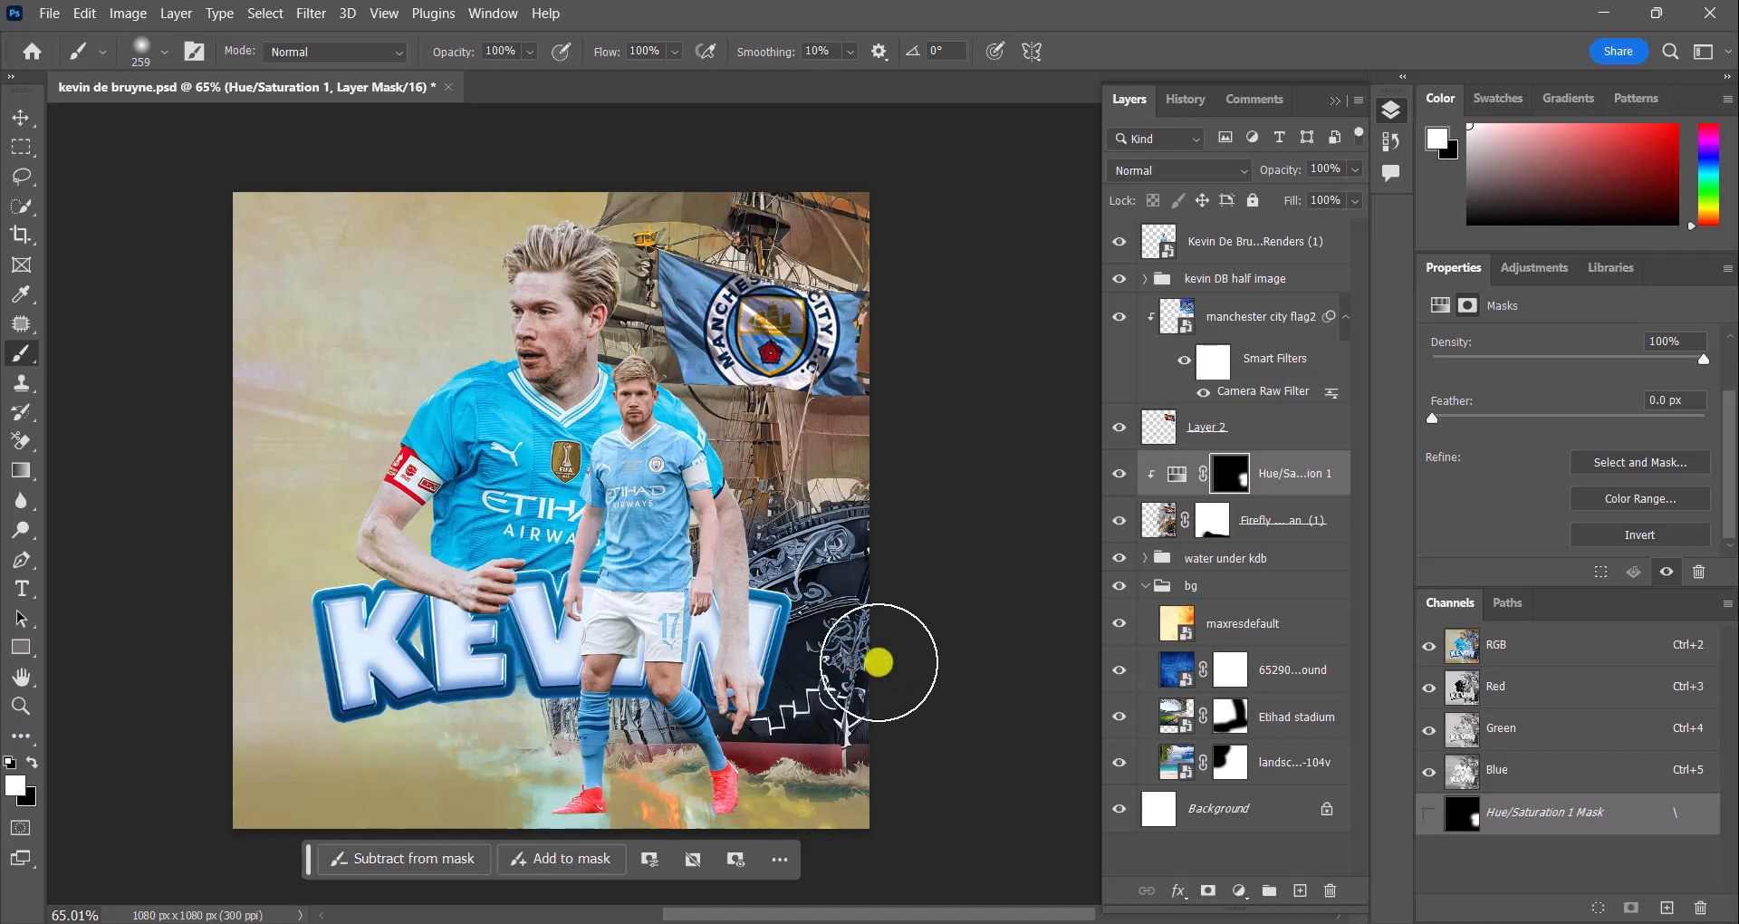
{"action": "left_click", "coordinate": [20, 118]}
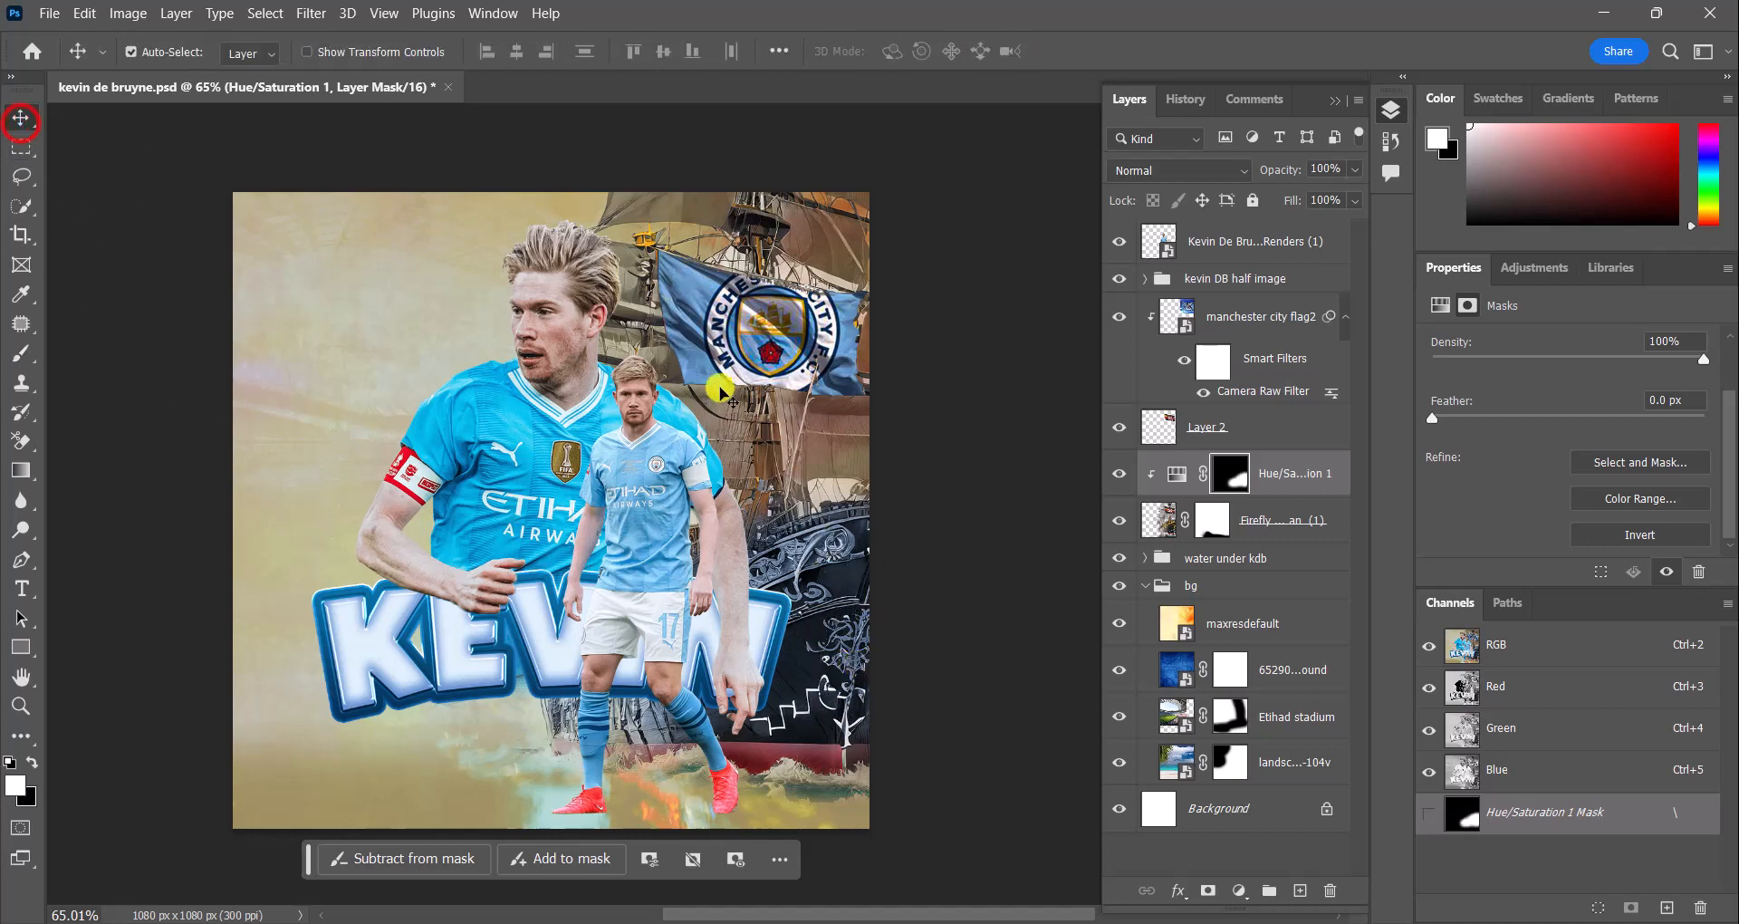
{"action": "left_click", "coordinate": [1355, 200]}
{"action": "mouse_move", "coordinate": [1350, 227]}
{"action": "left_mouse_down"}
{"action": "mouse_move", "coordinate": [1329, 230]}
{"action": "mouse_move", "coordinate": [1368, 231]}
{"action": "left_mouse_up"}
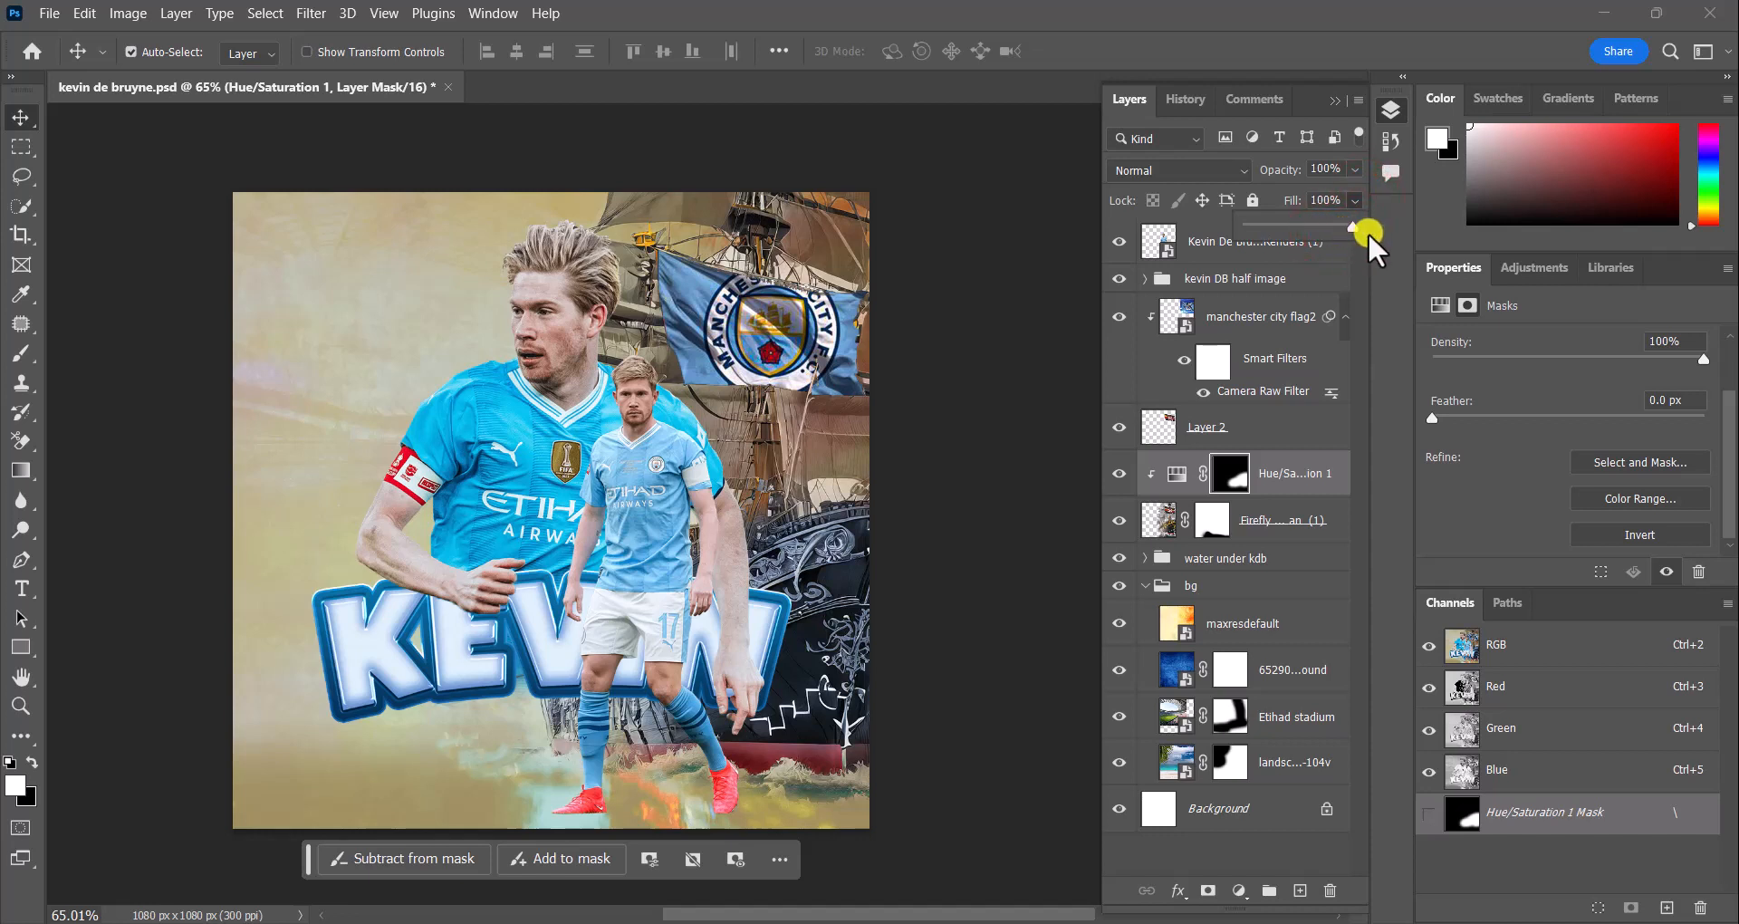
Place the rain water ripple image and scale it to 14.51% by 8.38% beneath the full-length player's flat boot, at X 587 px, Y 1052.5 px
{"action": "left_click", "coordinate": [1417, 38]}
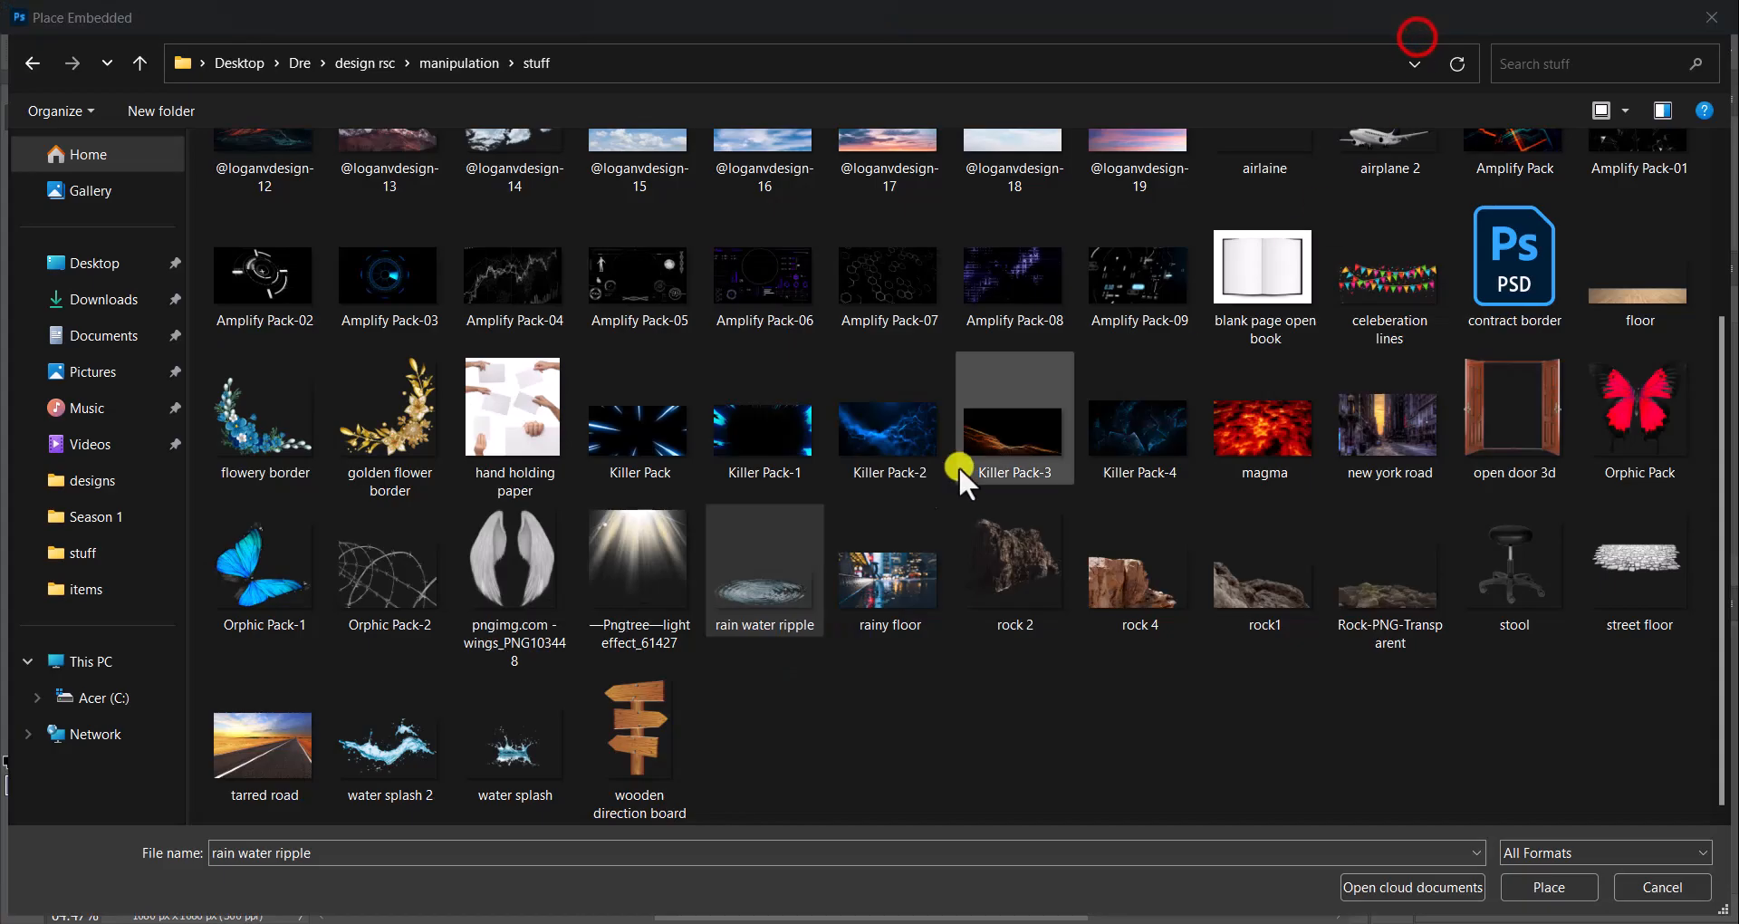
{"action": "left_click", "coordinate": [795, 536]}
{"action": "left_click", "coordinate": [1549, 887]}
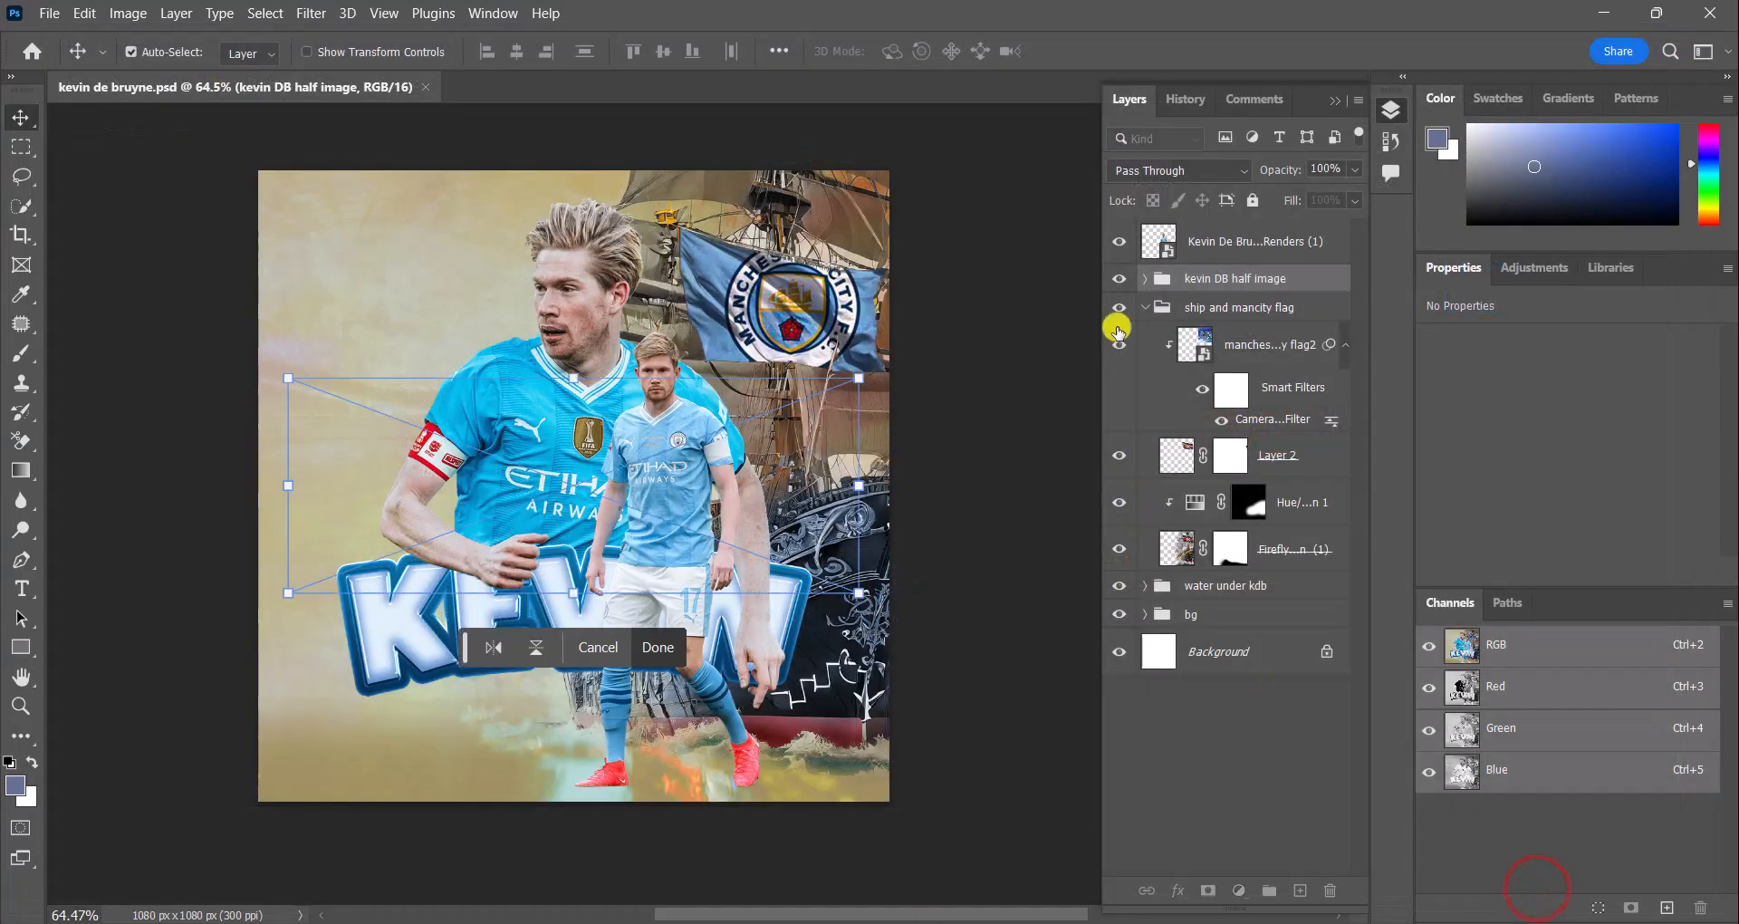
{"action": "left_click_drag", "start_coordinate": [847, 389], "coordinate": [668, 768]}
{"action": "scroll", "coordinate": [669, 768], "scroll_direction": "up", "scroll_amount": 3}
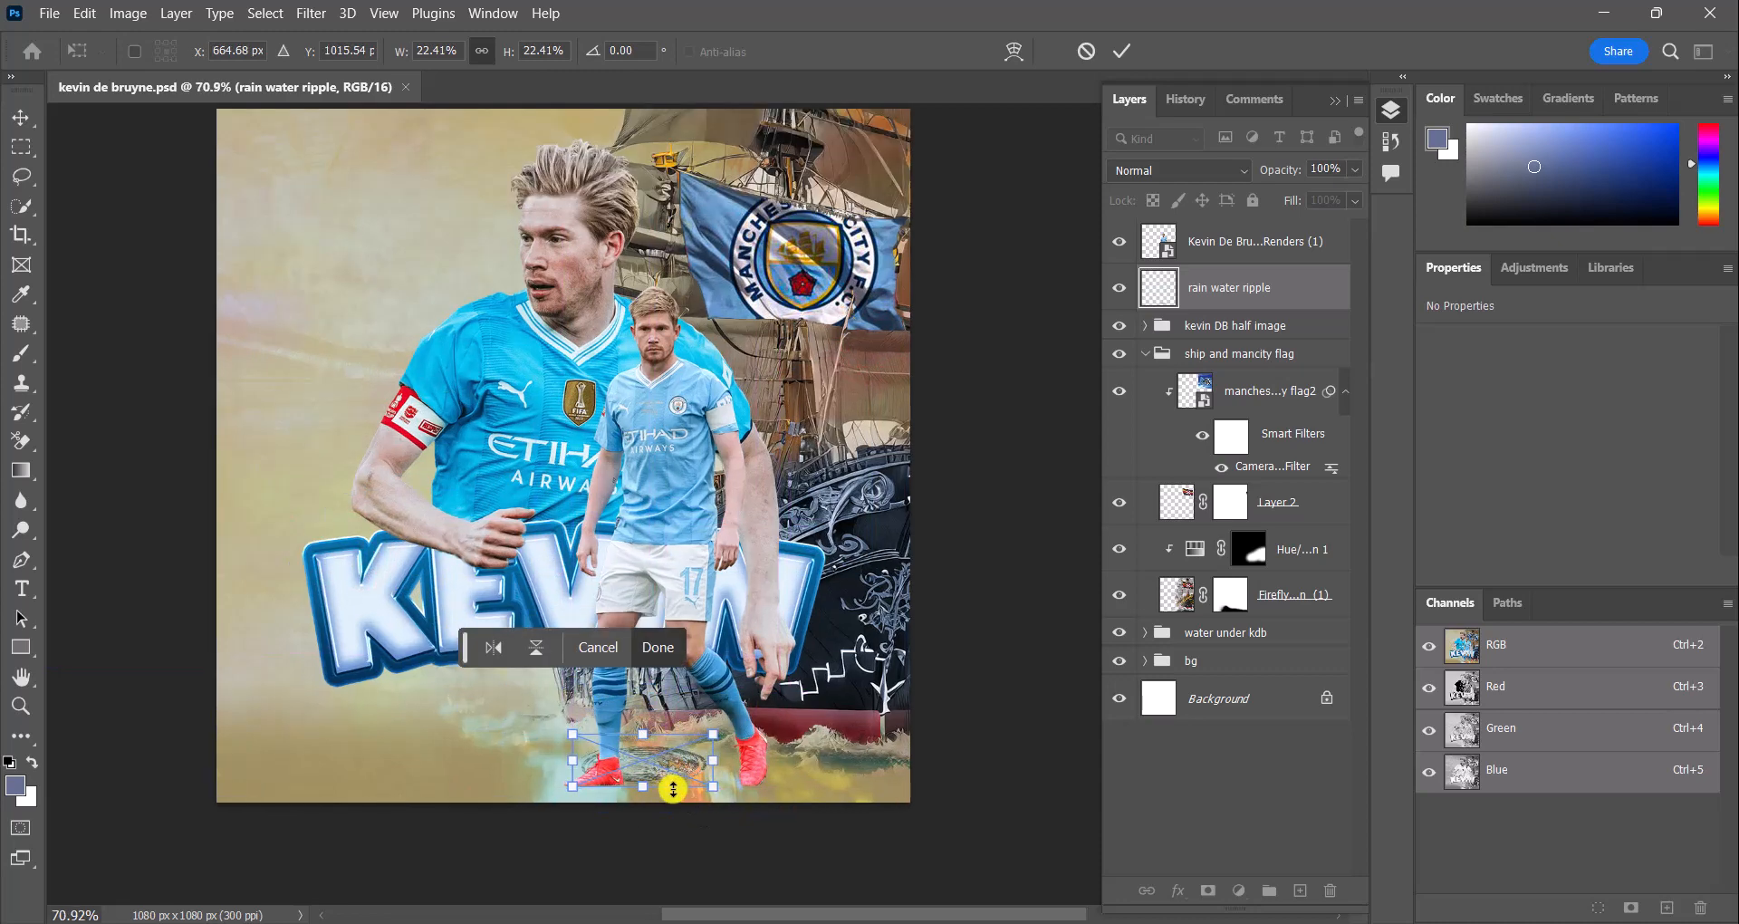
{"action": "left_click_drag", "start_coordinate": [746, 692], "coordinate": [545, 769]}
{"action": "left_click", "coordinate": [540, 740]}
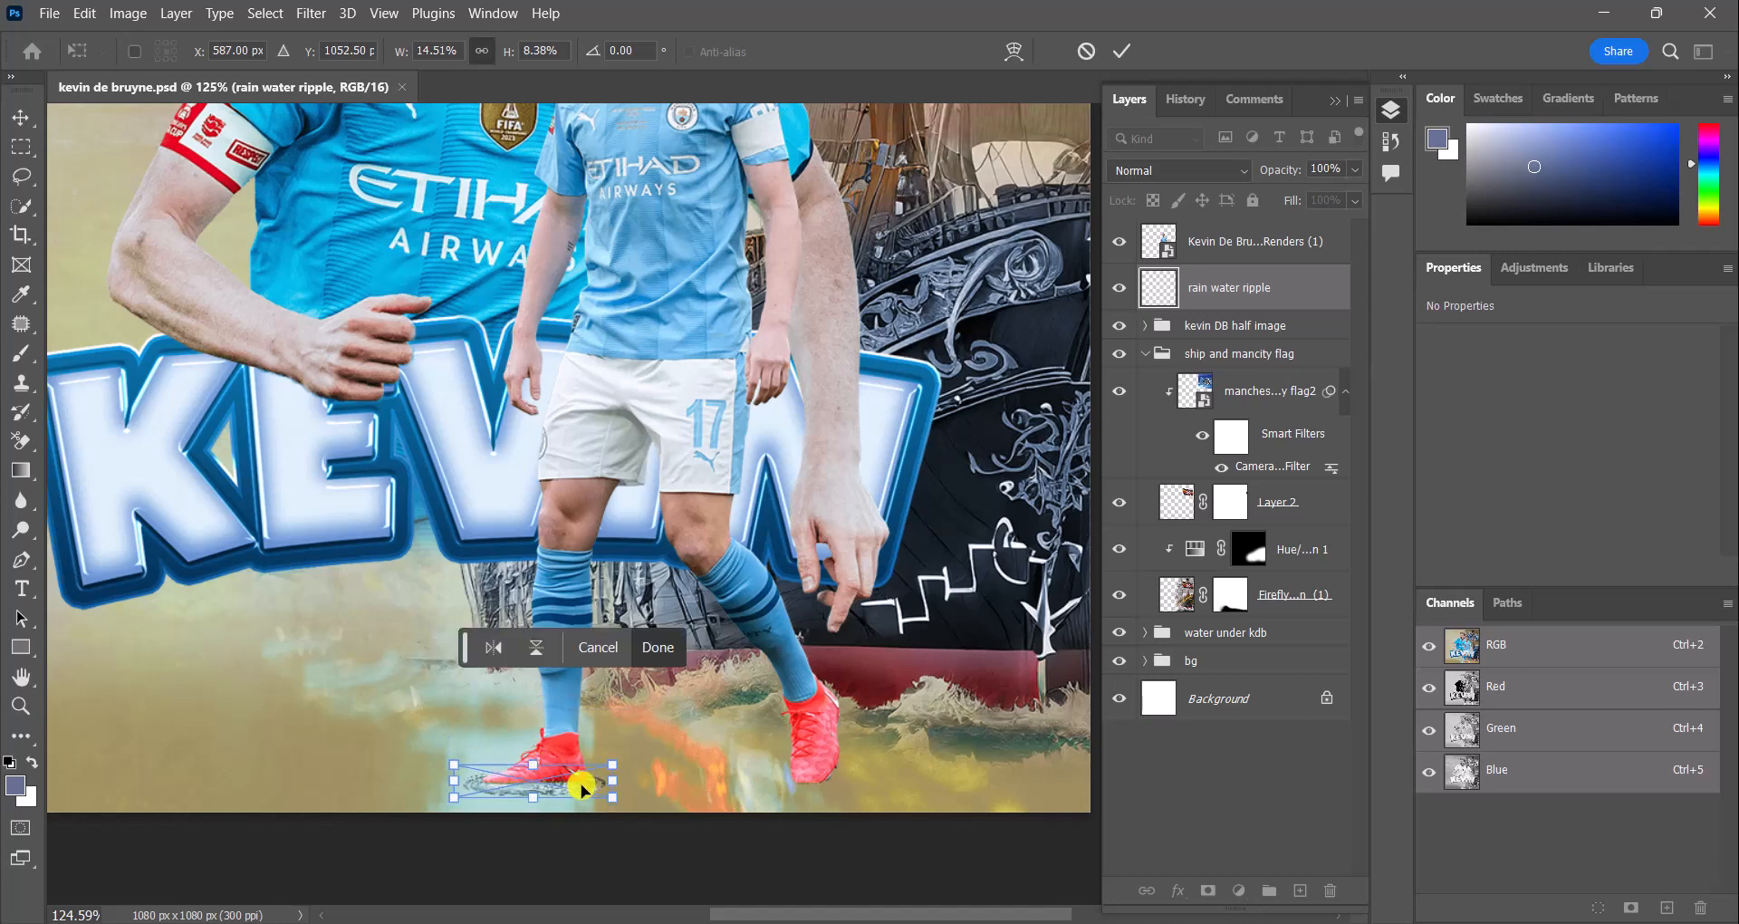
{"action": "left_click", "coordinate": [649, 645]}
Set the rain water ripple layer's blend mode to Screen
{"action": "left_click", "coordinate": [1242, 172]}
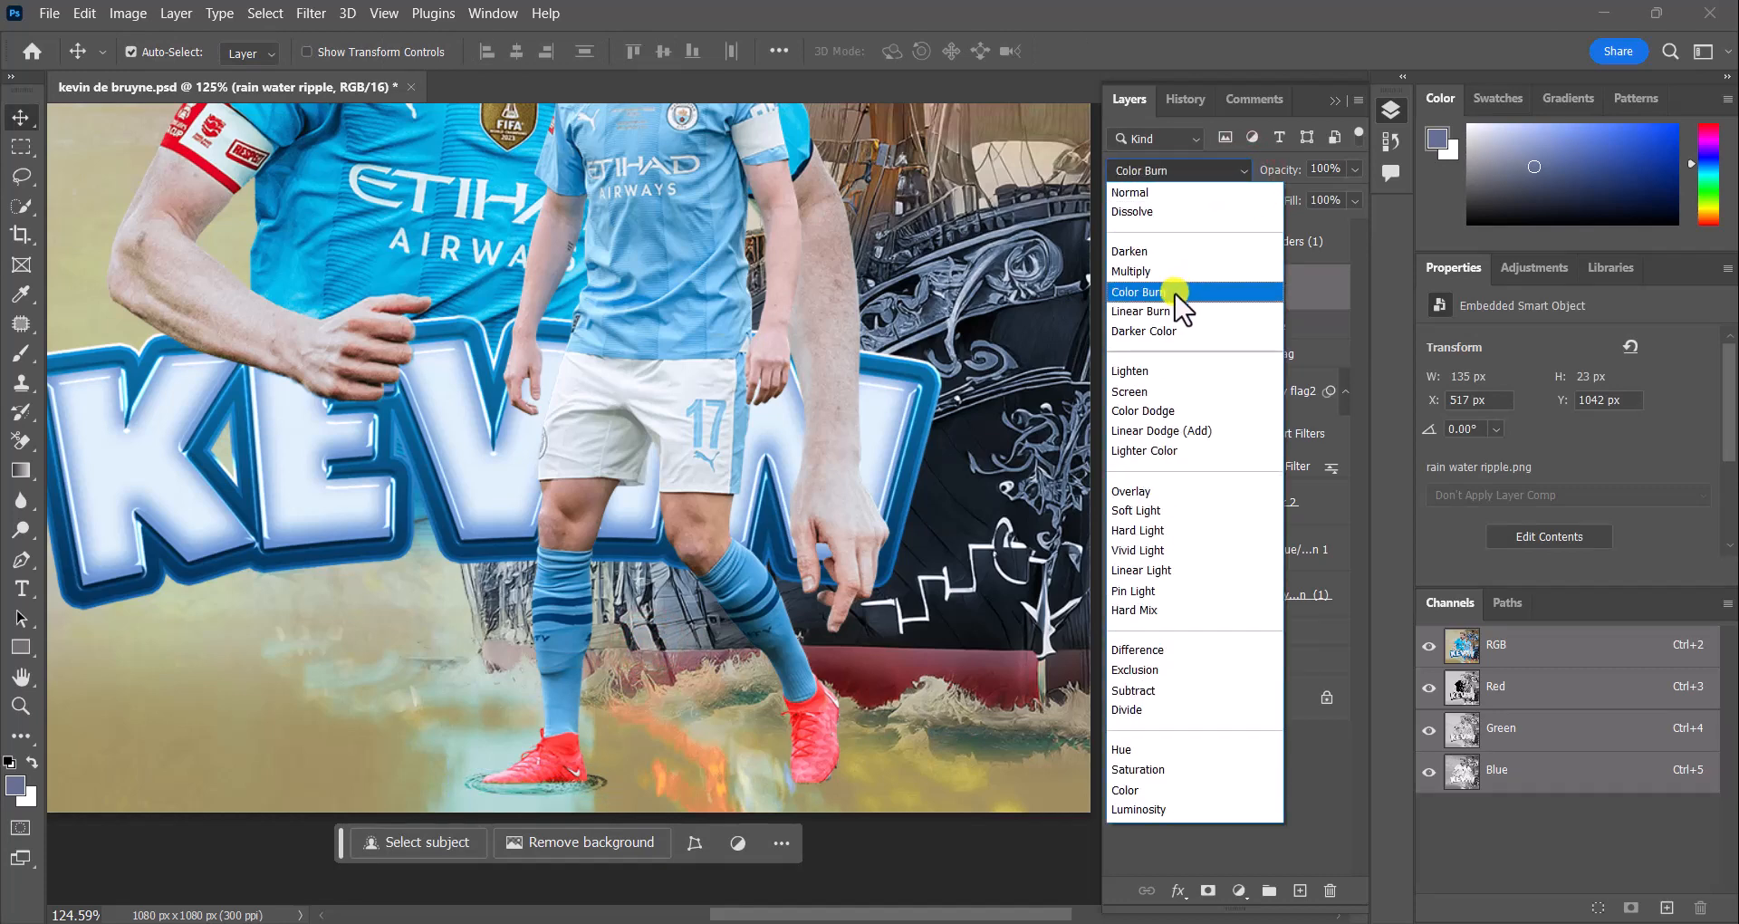
{"action": "left_click", "coordinate": [1156, 389]}
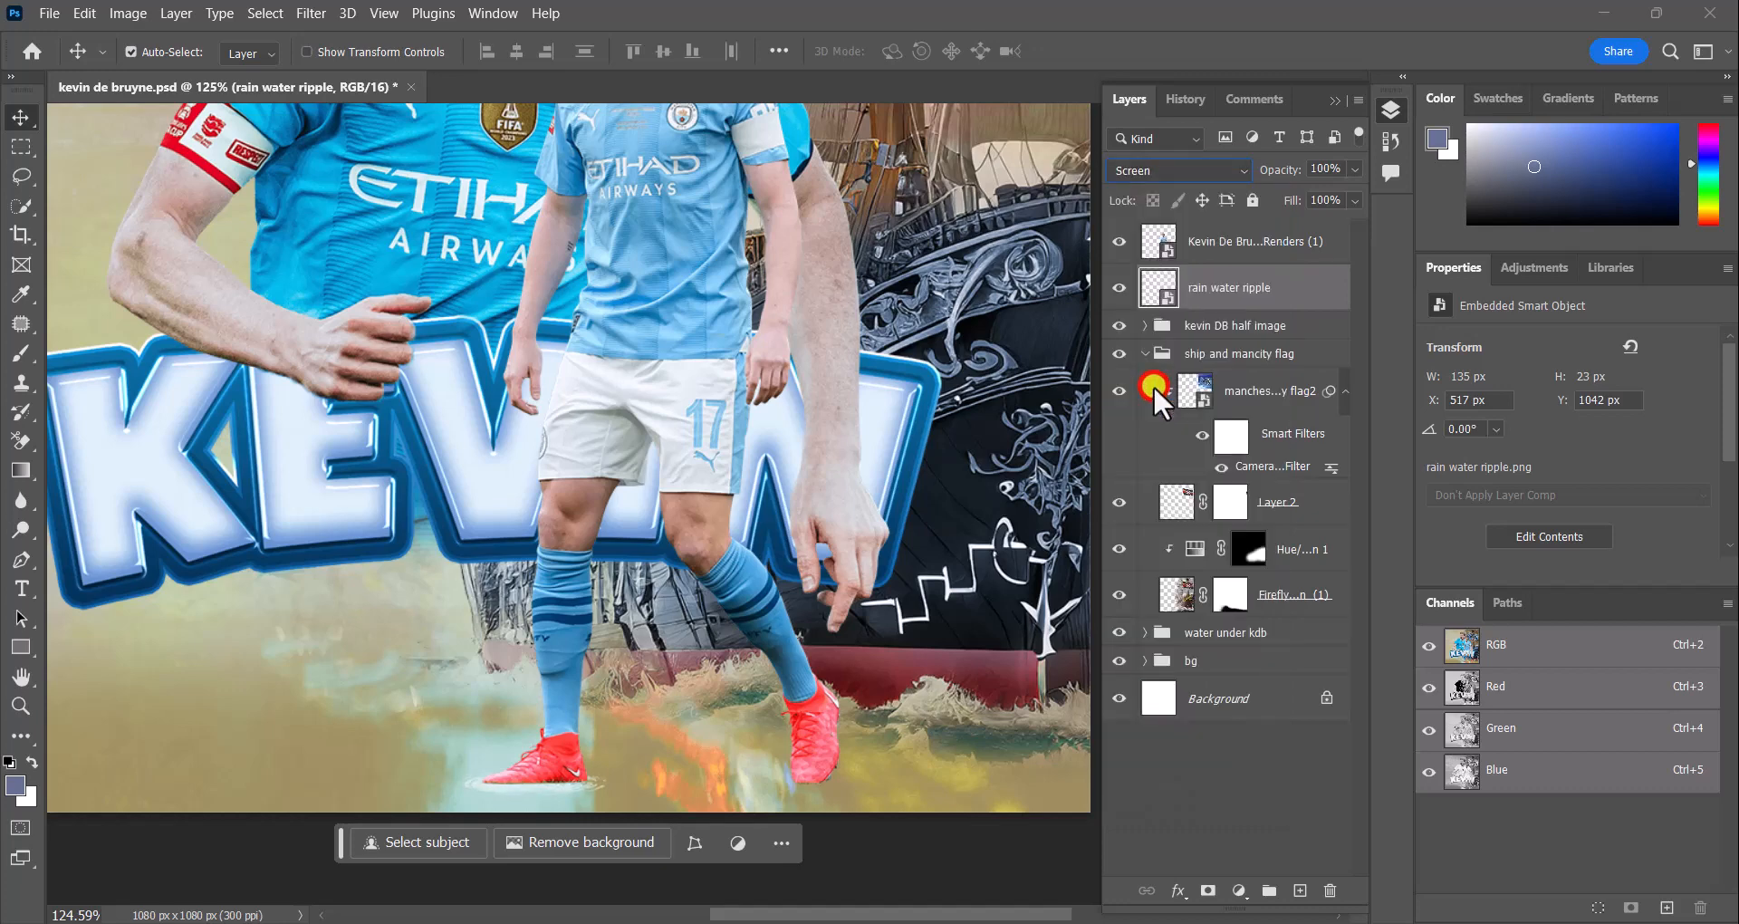
{"action": "left_click", "coordinate": [841, 442]}
{"action": "scroll", "coordinate": [841, 442], "scroll_direction": "down", "scroll_amount": 6}
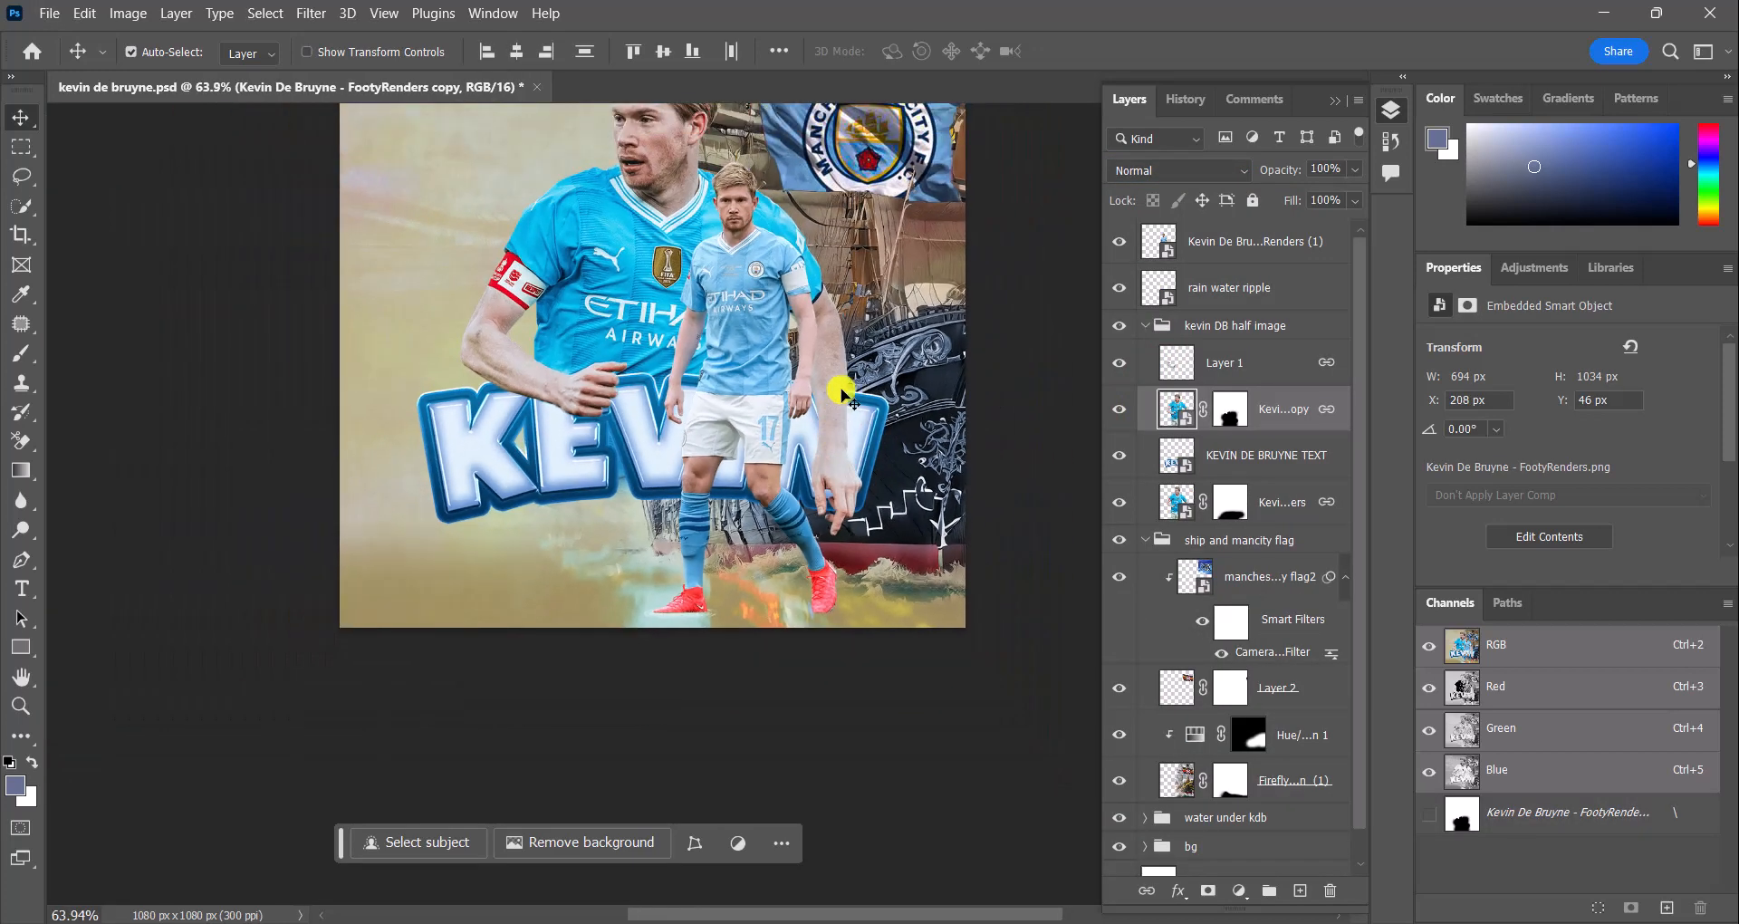
{"action": "left_click_drag", "start_coordinate": [844, 372], "coordinate": [746, 580]}
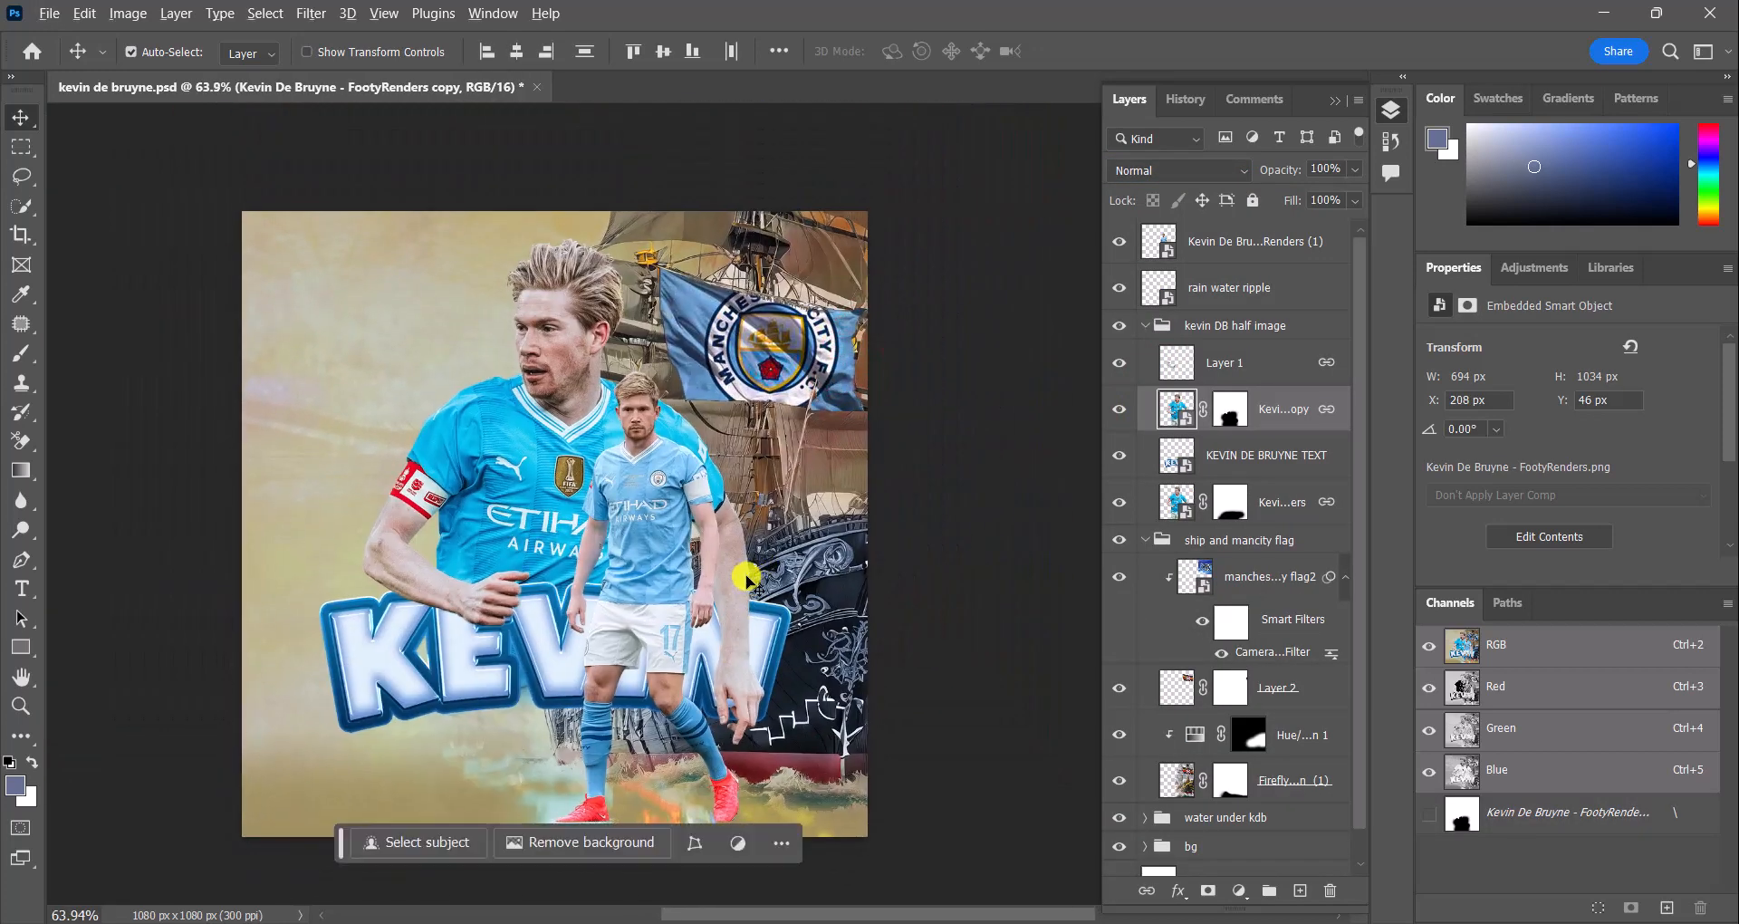
{"action": "scroll", "coordinate": [746, 580], "scroll_direction": "up", "scroll_amount": 1}
{"action": "scroll", "coordinate": [738, 570], "scroll_direction": "down", "scroll_amount": 1}
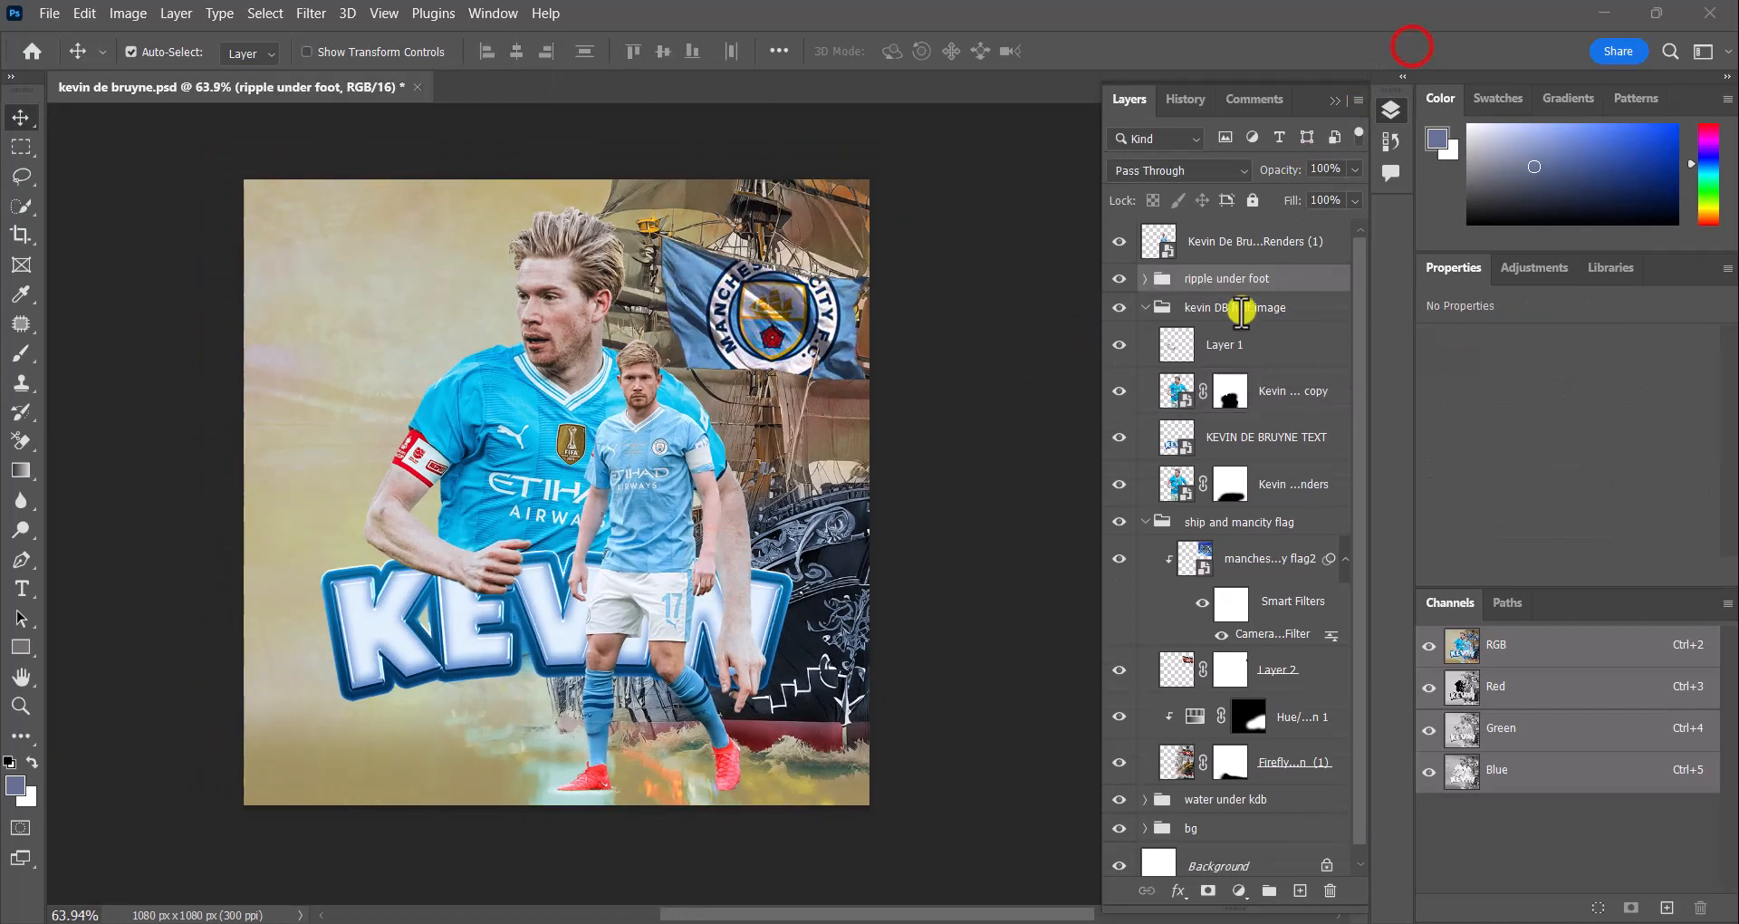
Duplicate the ripple under foot group and move the copy's two ripple layers beneath the full-length player's other boot
{"action": "left_click", "coordinate": [1236, 281]}
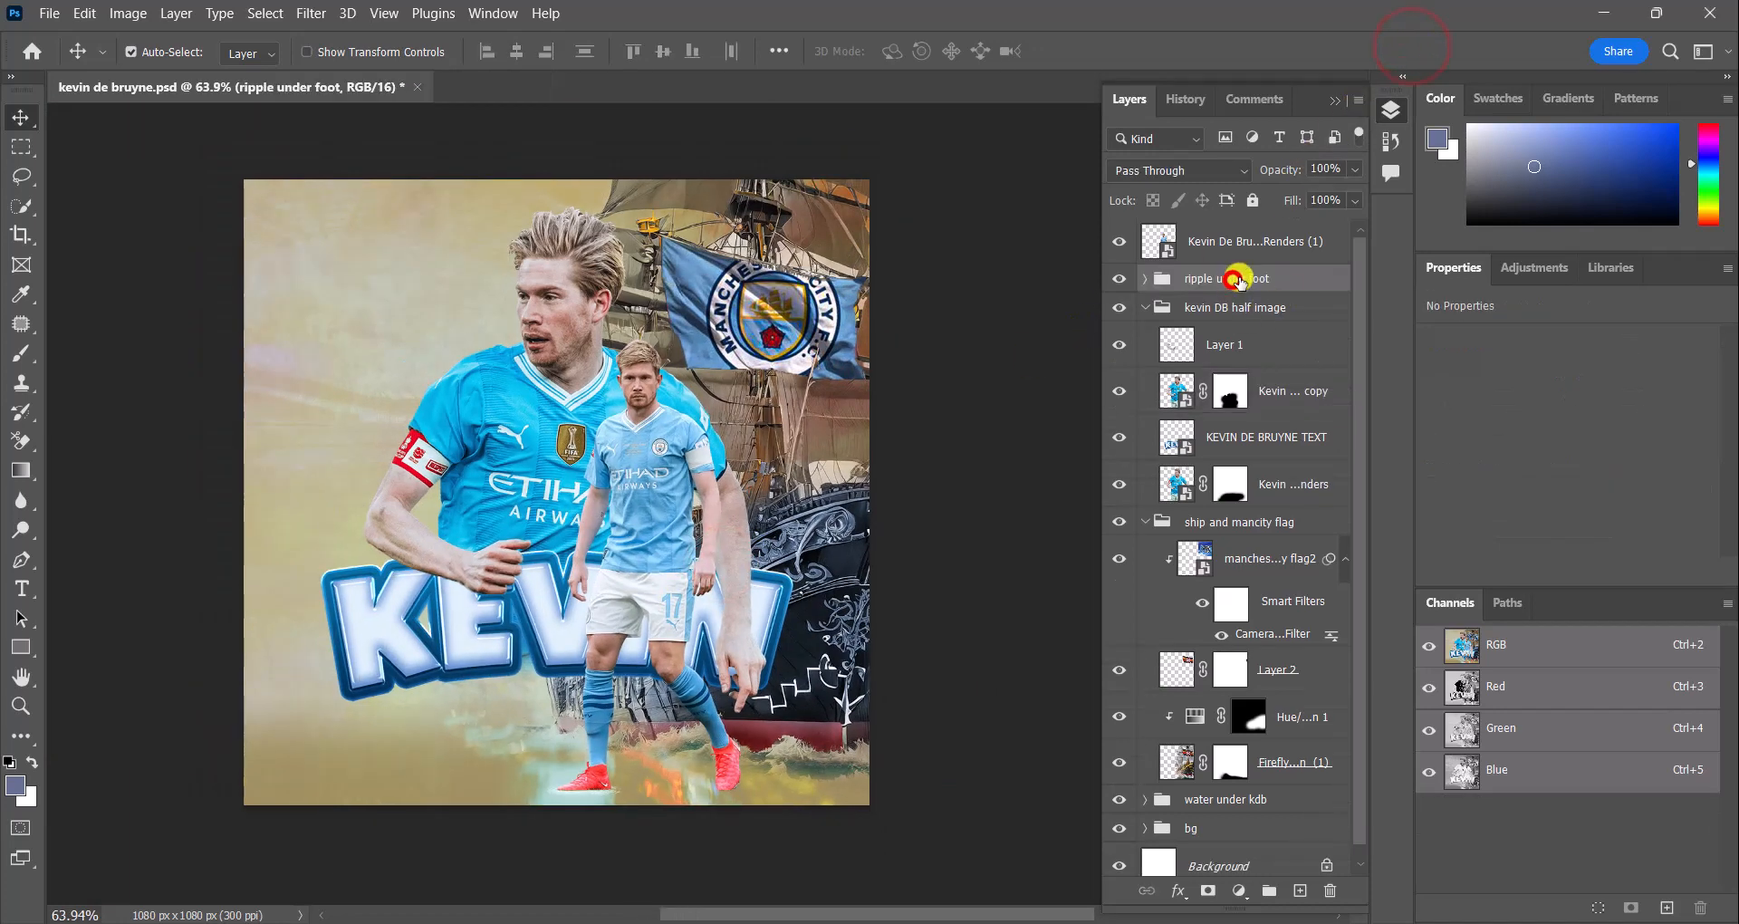
{"action": "key", "text": "ctrl+j"}
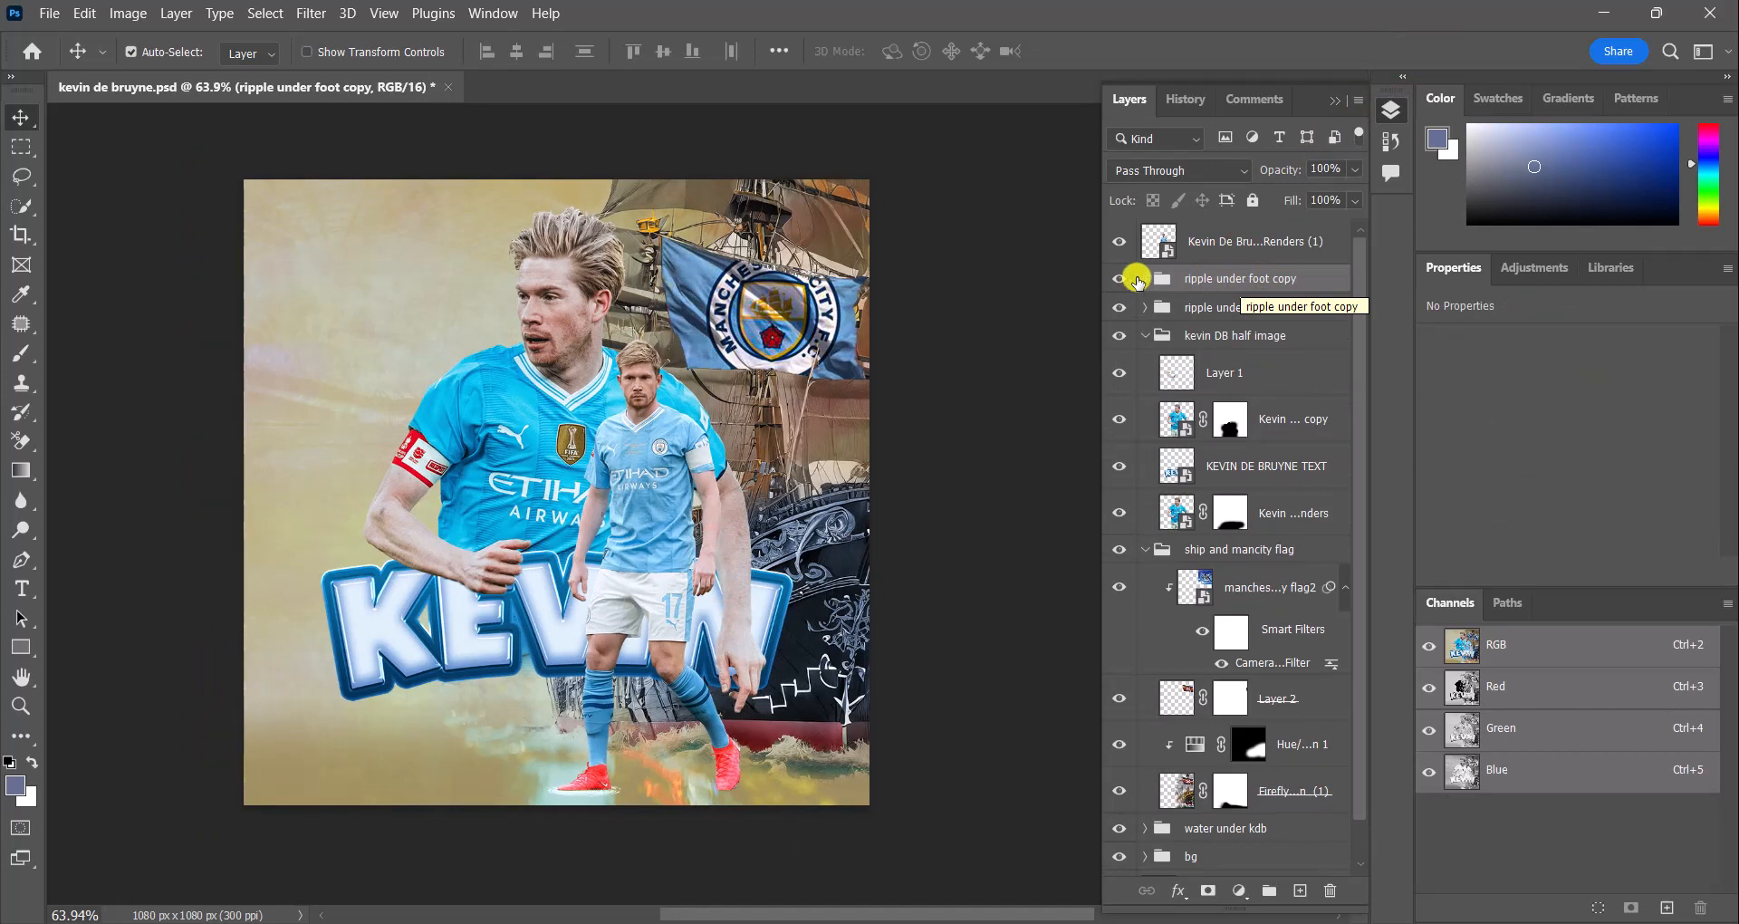
{"action": "left_click", "coordinate": [1145, 278]}
{"action": "left_click", "coordinate": [1210, 316]}
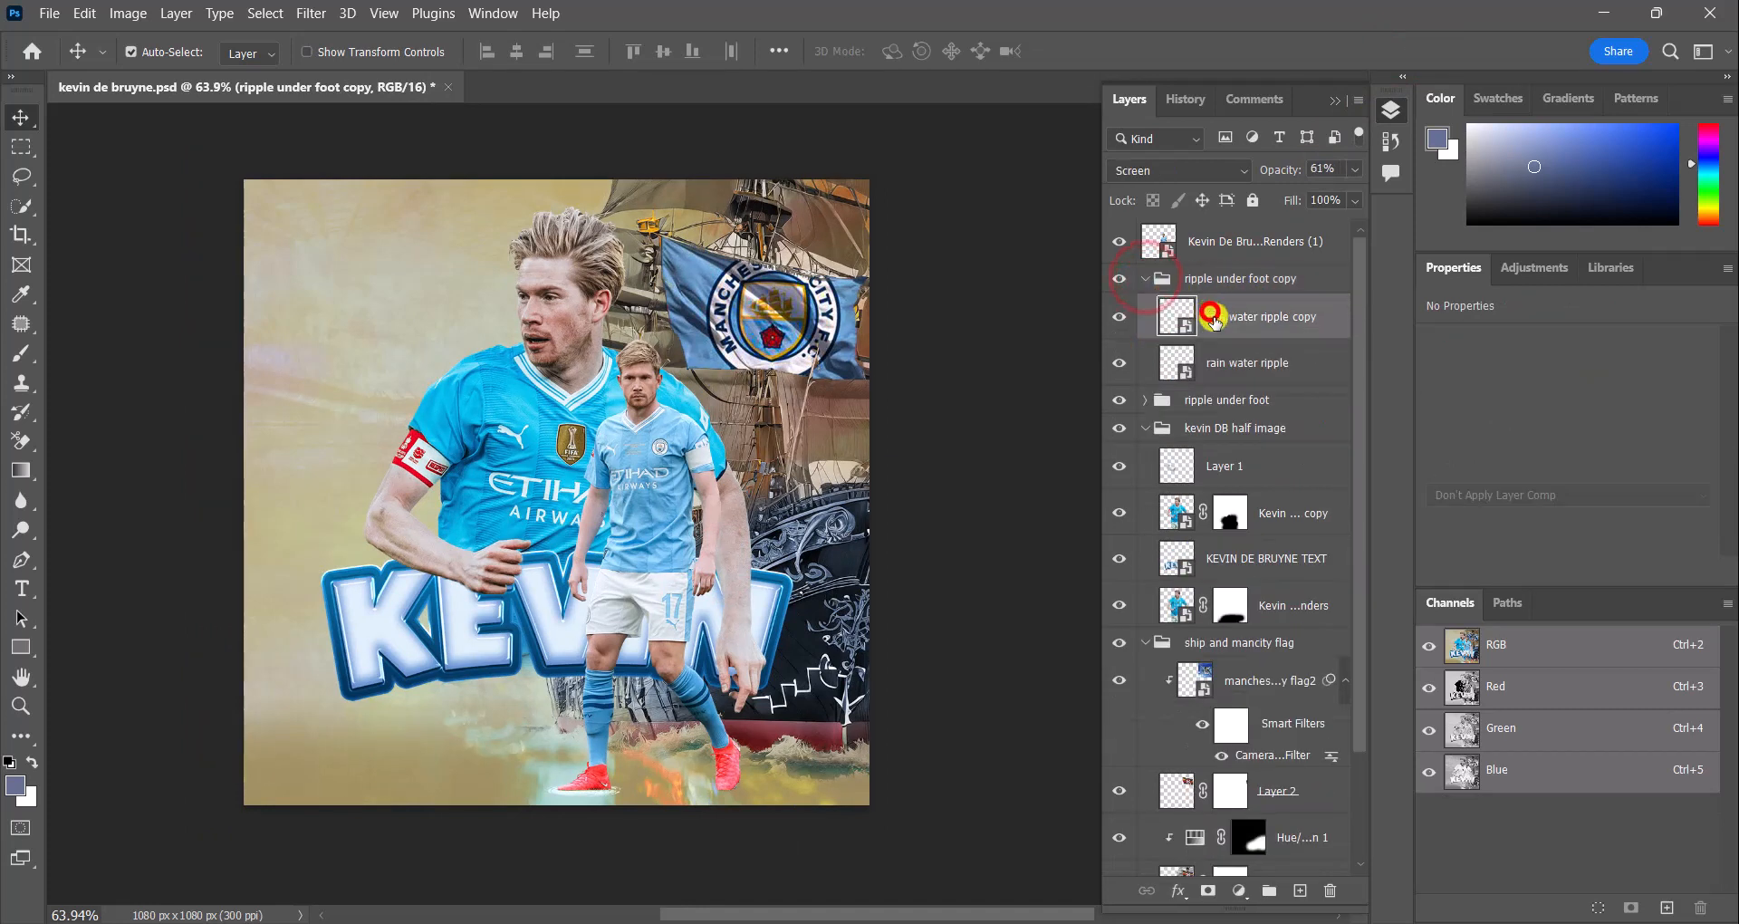
{"action": "left_click", "coordinate": [1241, 362], "text": "shift"}
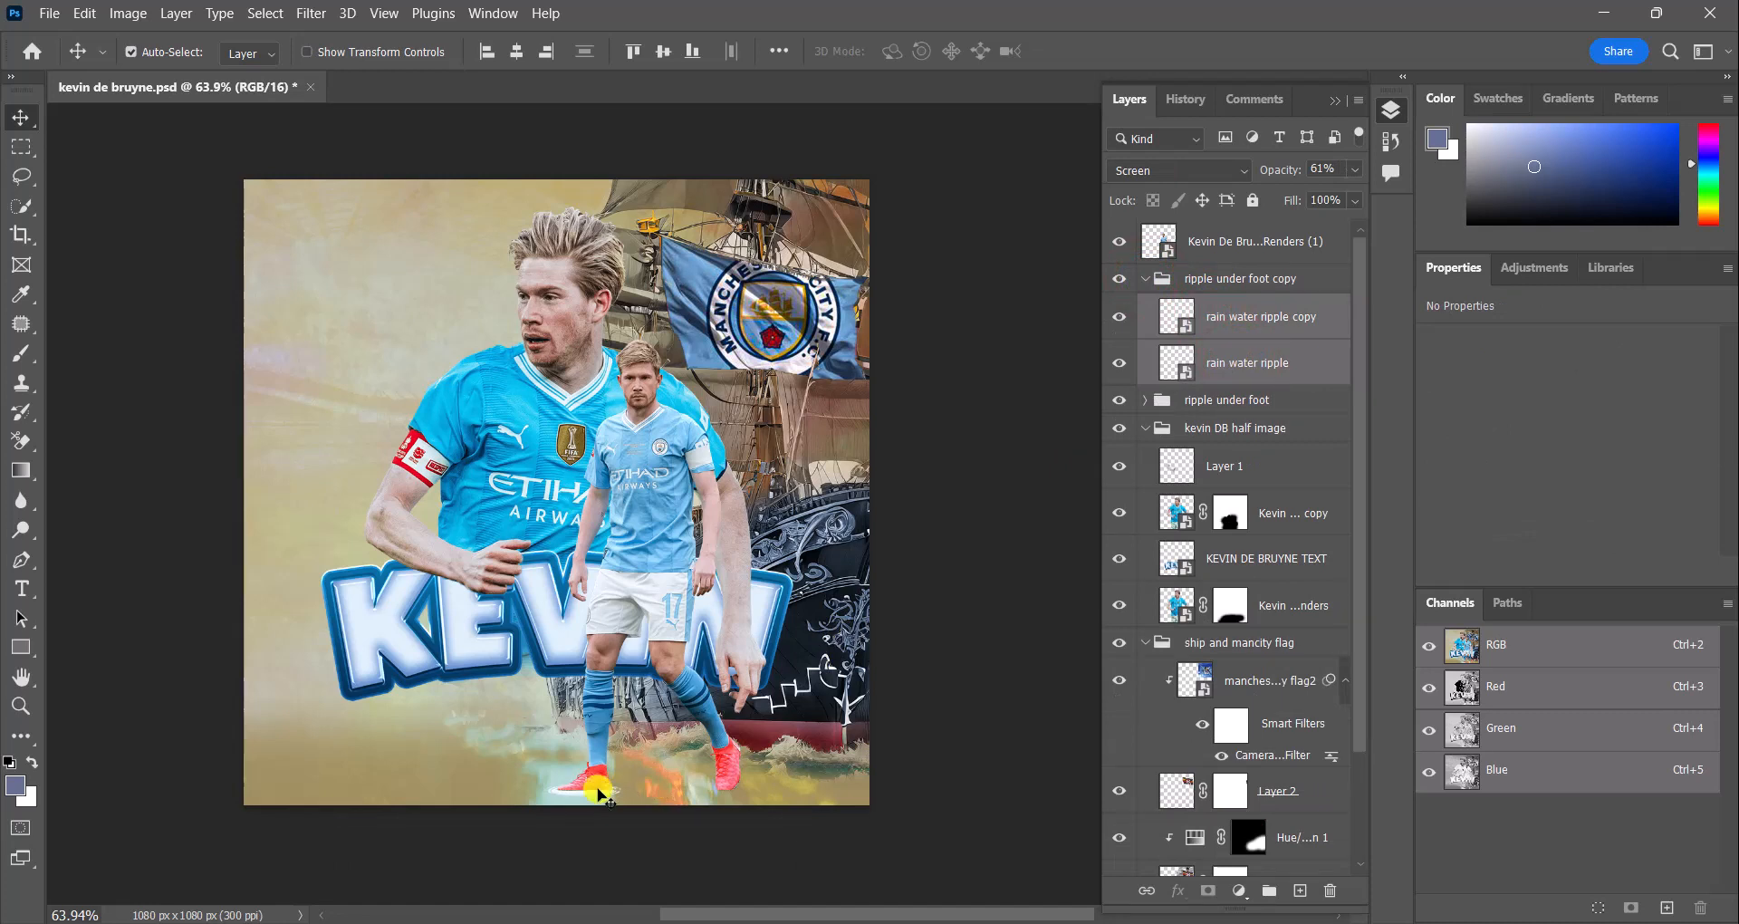
{"action": "left_click_drag", "start_coordinate": [634, 797], "coordinate": [759, 738]}
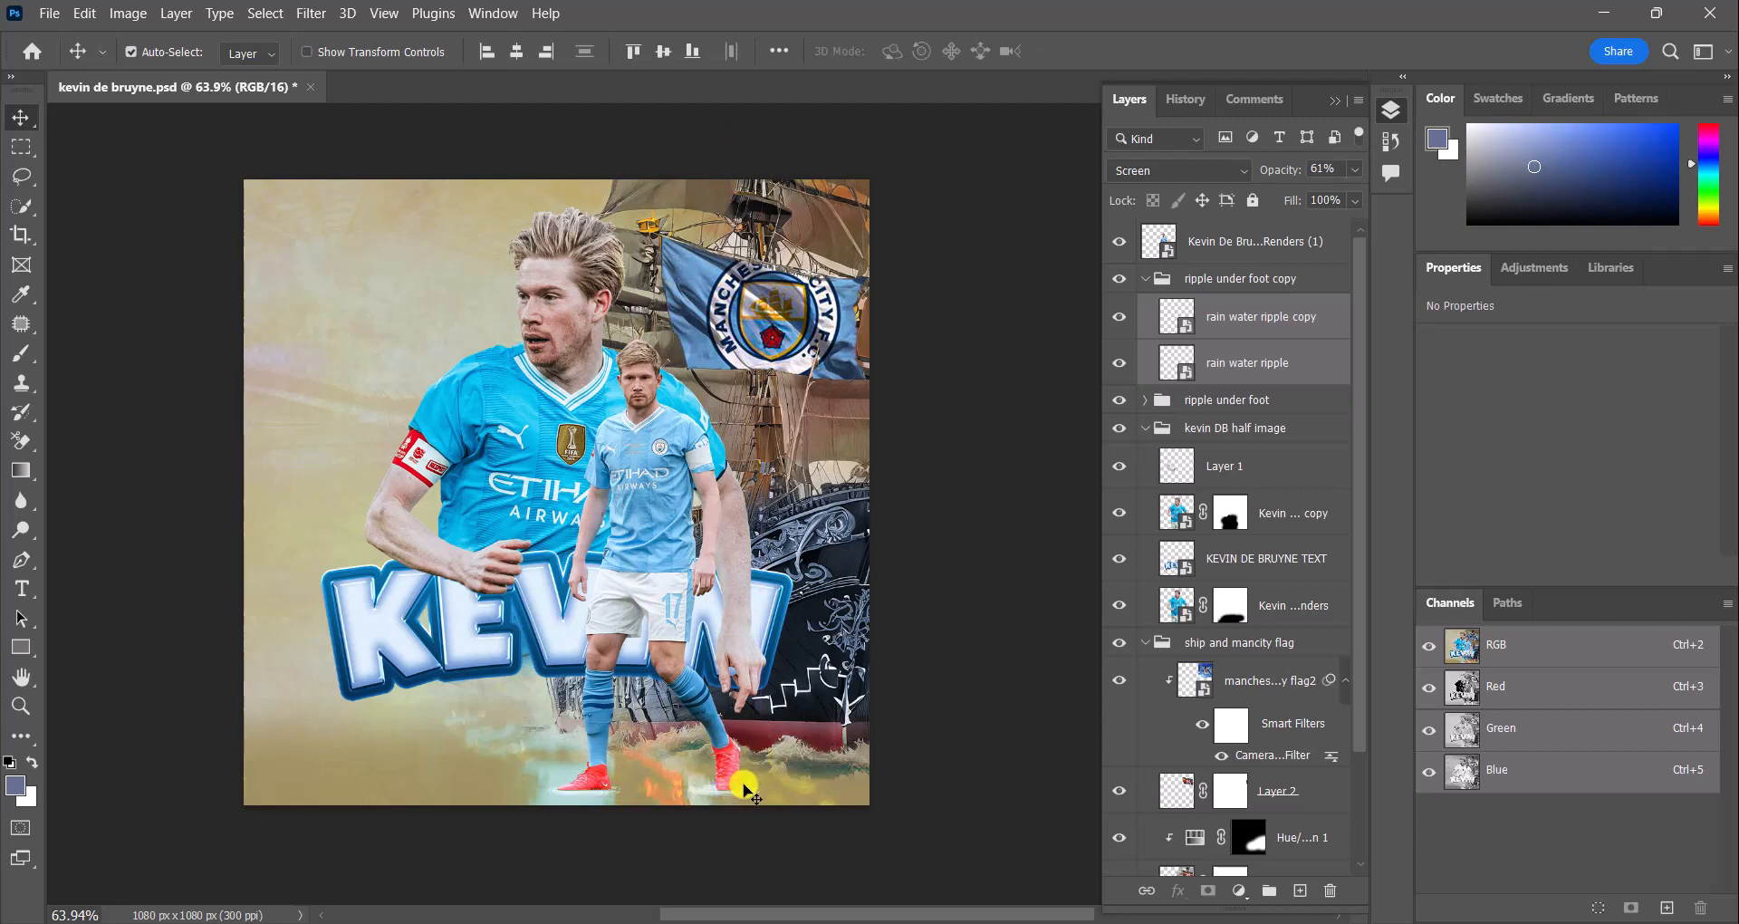
Scale the two duplicated ripple layers to 68.21% so they fit around the second boot
{"action": "scroll", "coordinate": [730, 803], "scroll_direction": "up", "scroll_amount": 5}
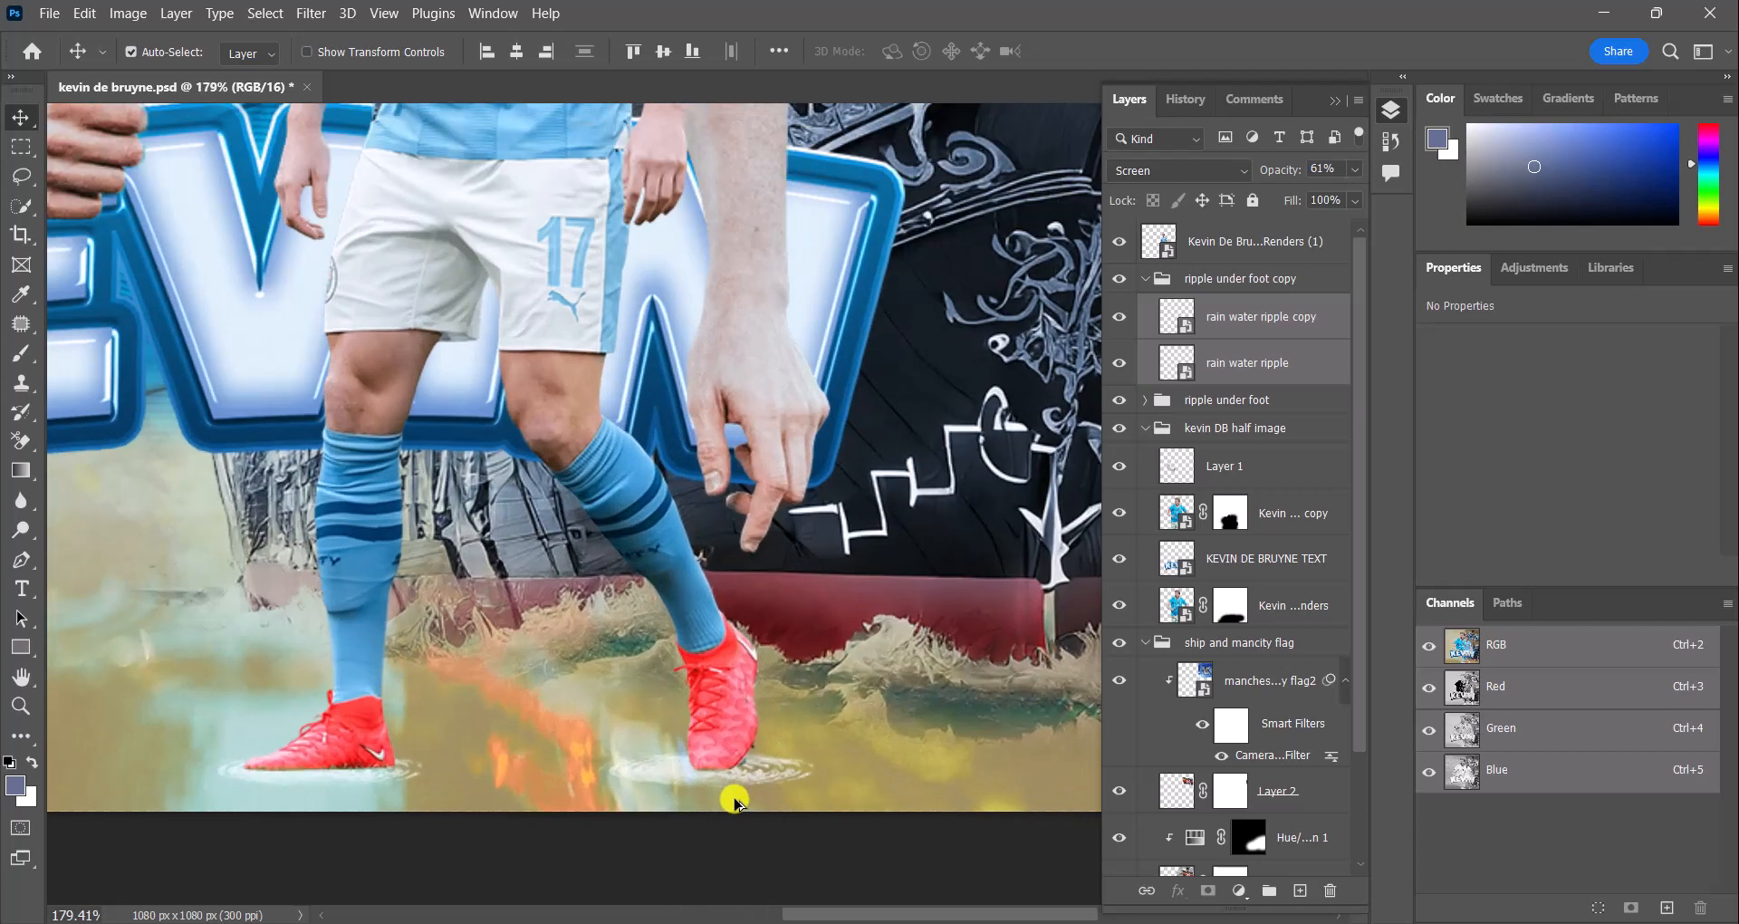
{"action": "key", "text": "ctrl+t"}
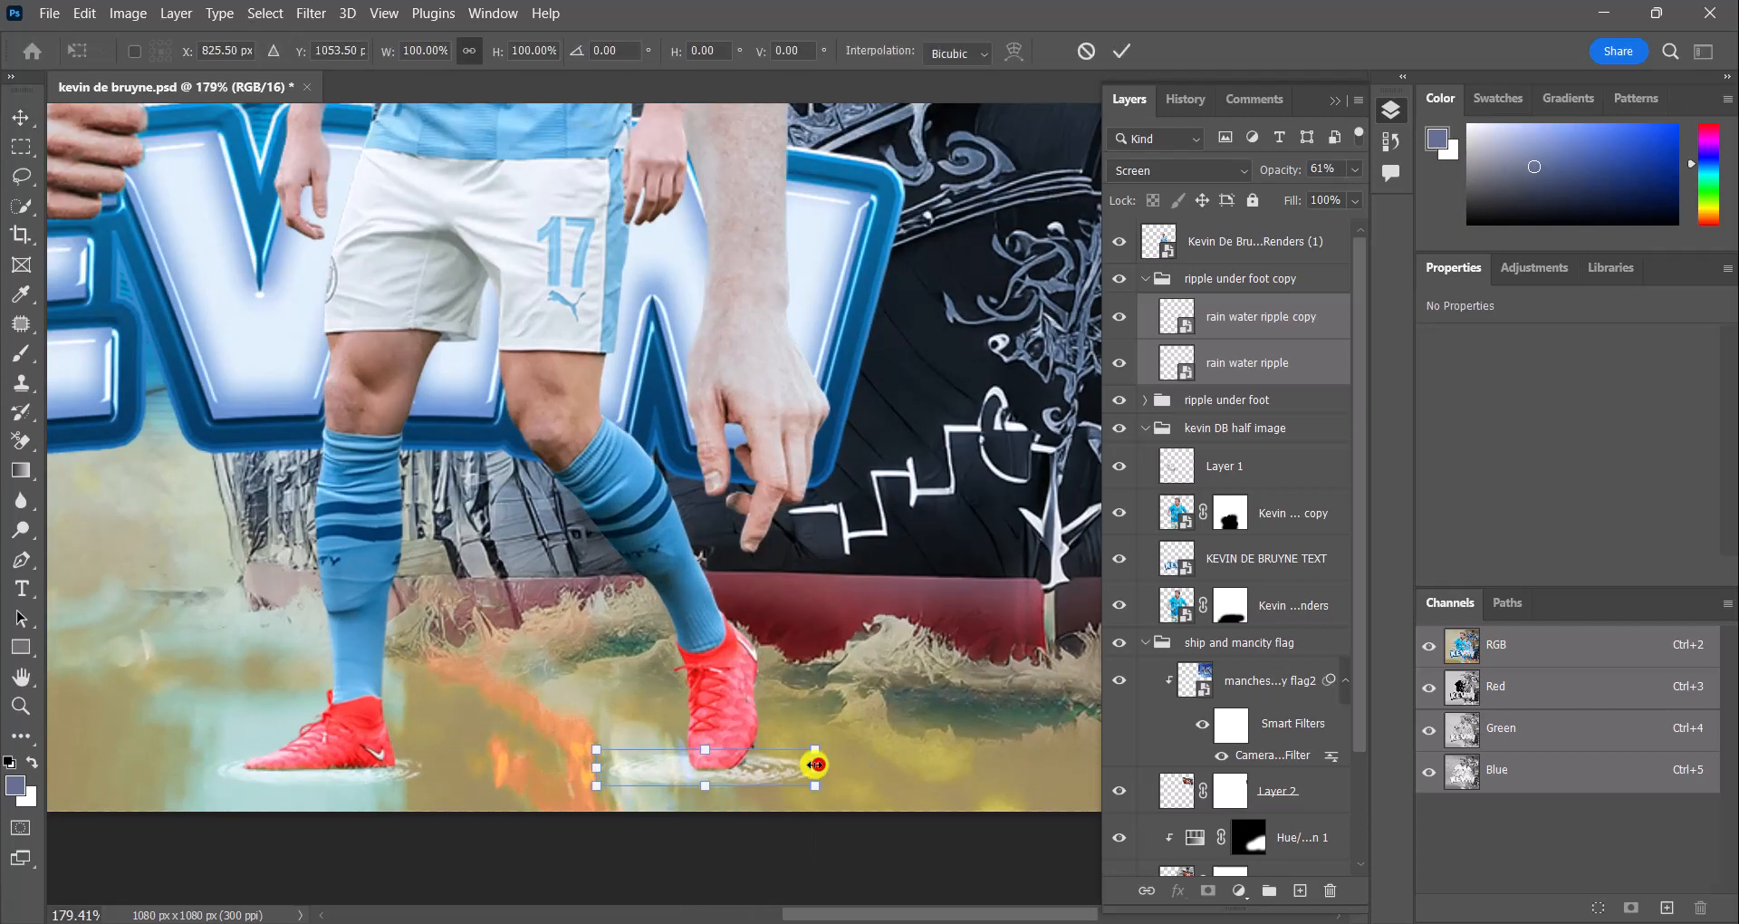
{"action": "left_click_drag", "start_coordinate": [818, 765], "coordinate": [722, 771]}
{"action": "left_click", "coordinate": [790, 842]}
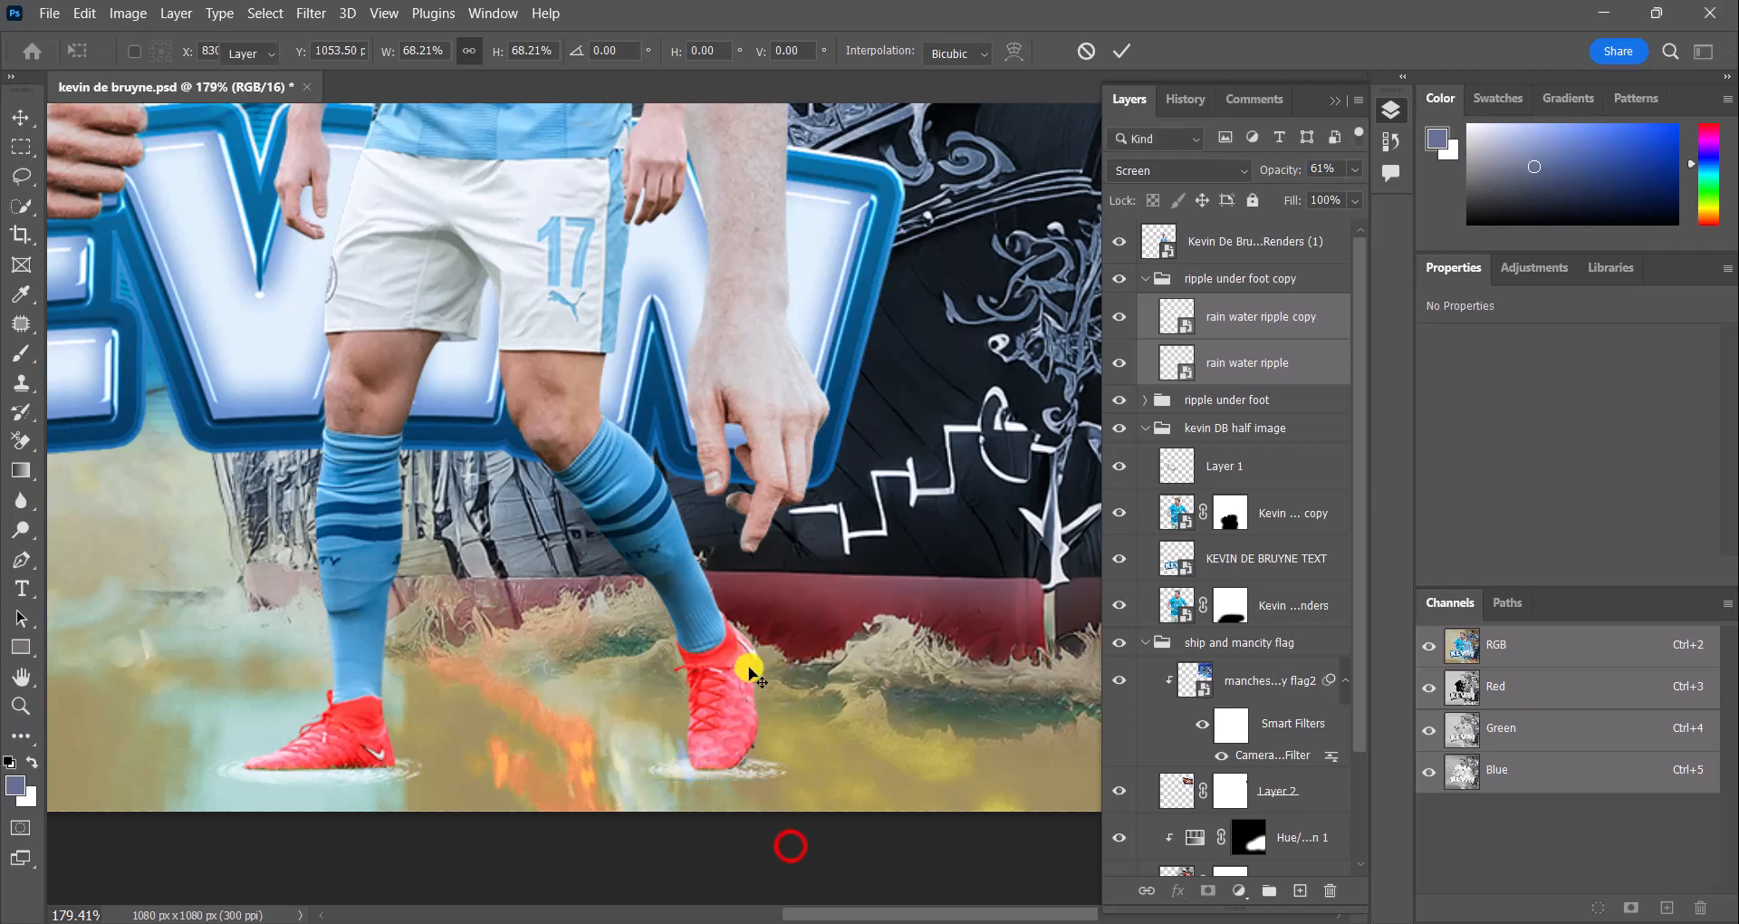
{"action": "scroll", "coordinate": [794, 640], "scroll_direction": "down", "scroll_amount": 10}
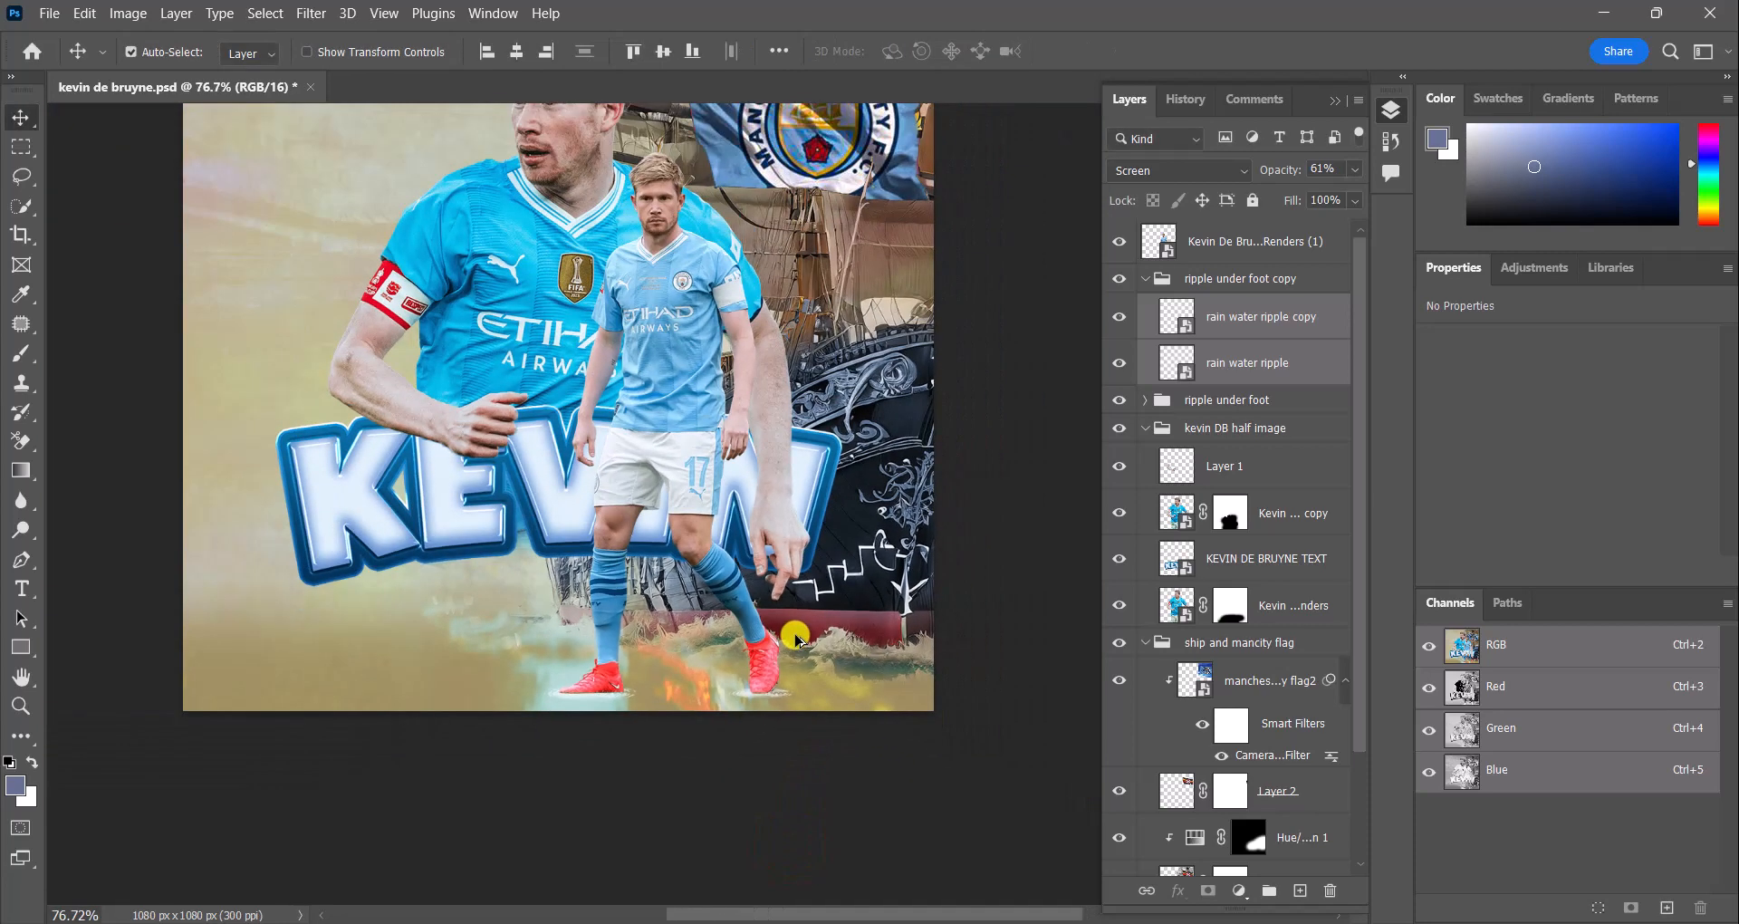
{"action": "left_click_drag", "start_coordinate": [752, 471], "coordinate": [724, 601]}
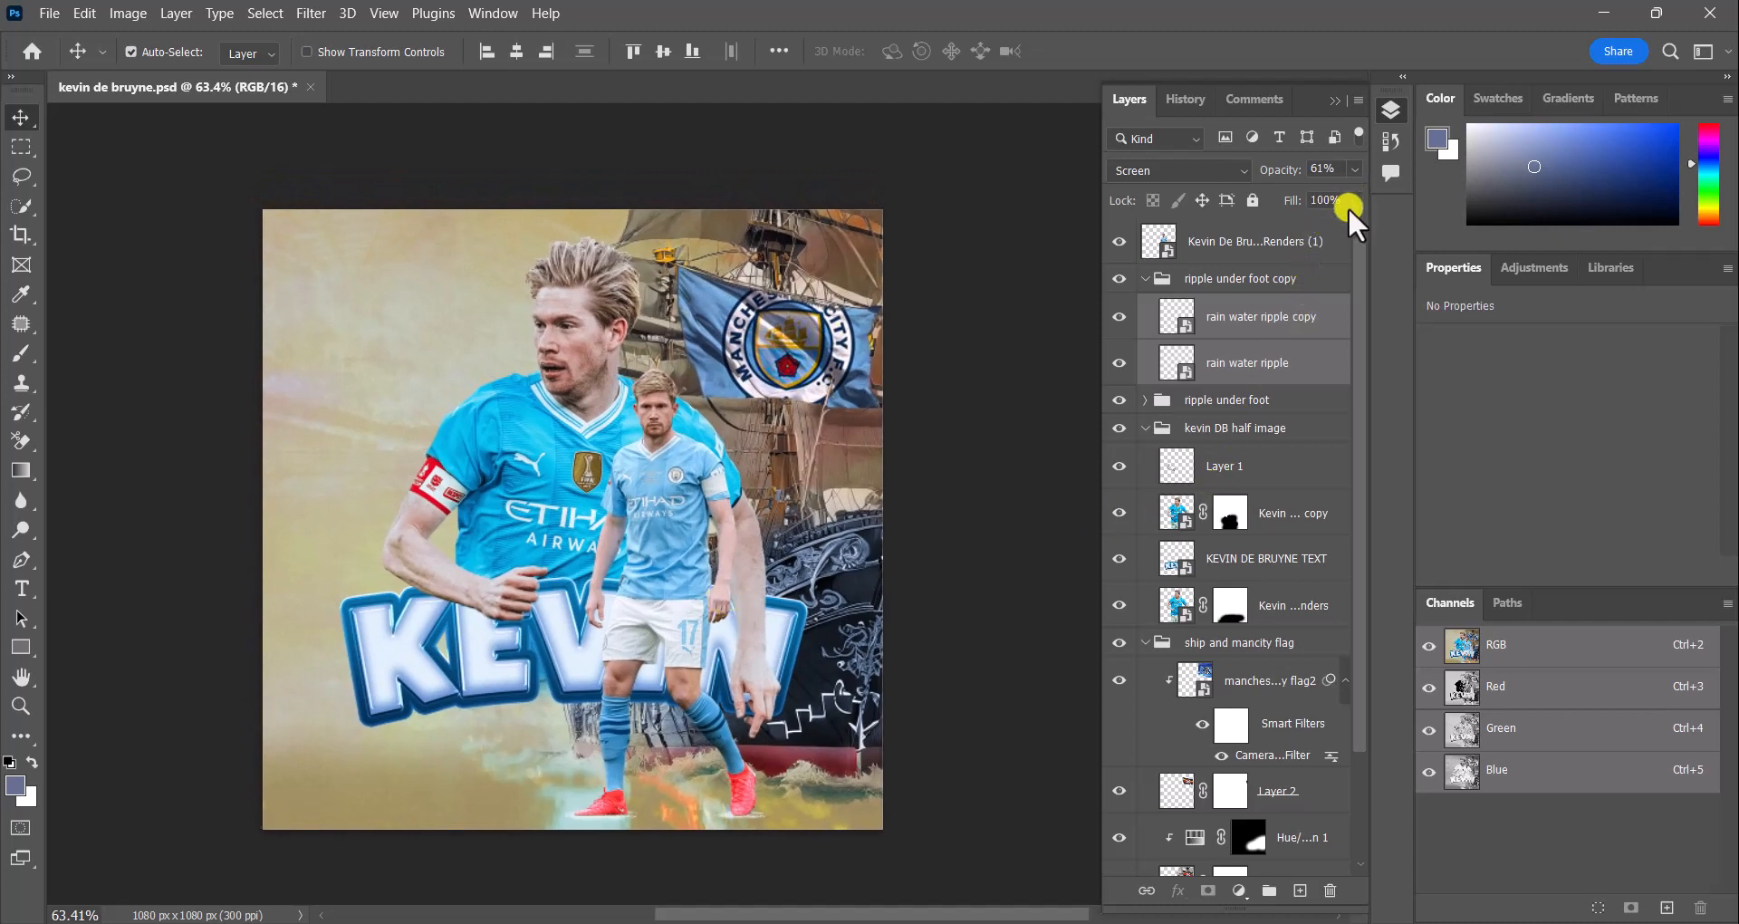
Adjust the opacity of the rain water ripple copy layer in the ripple under foot copy group
{"action": "left_click", "coordinate": [1302, 314]}
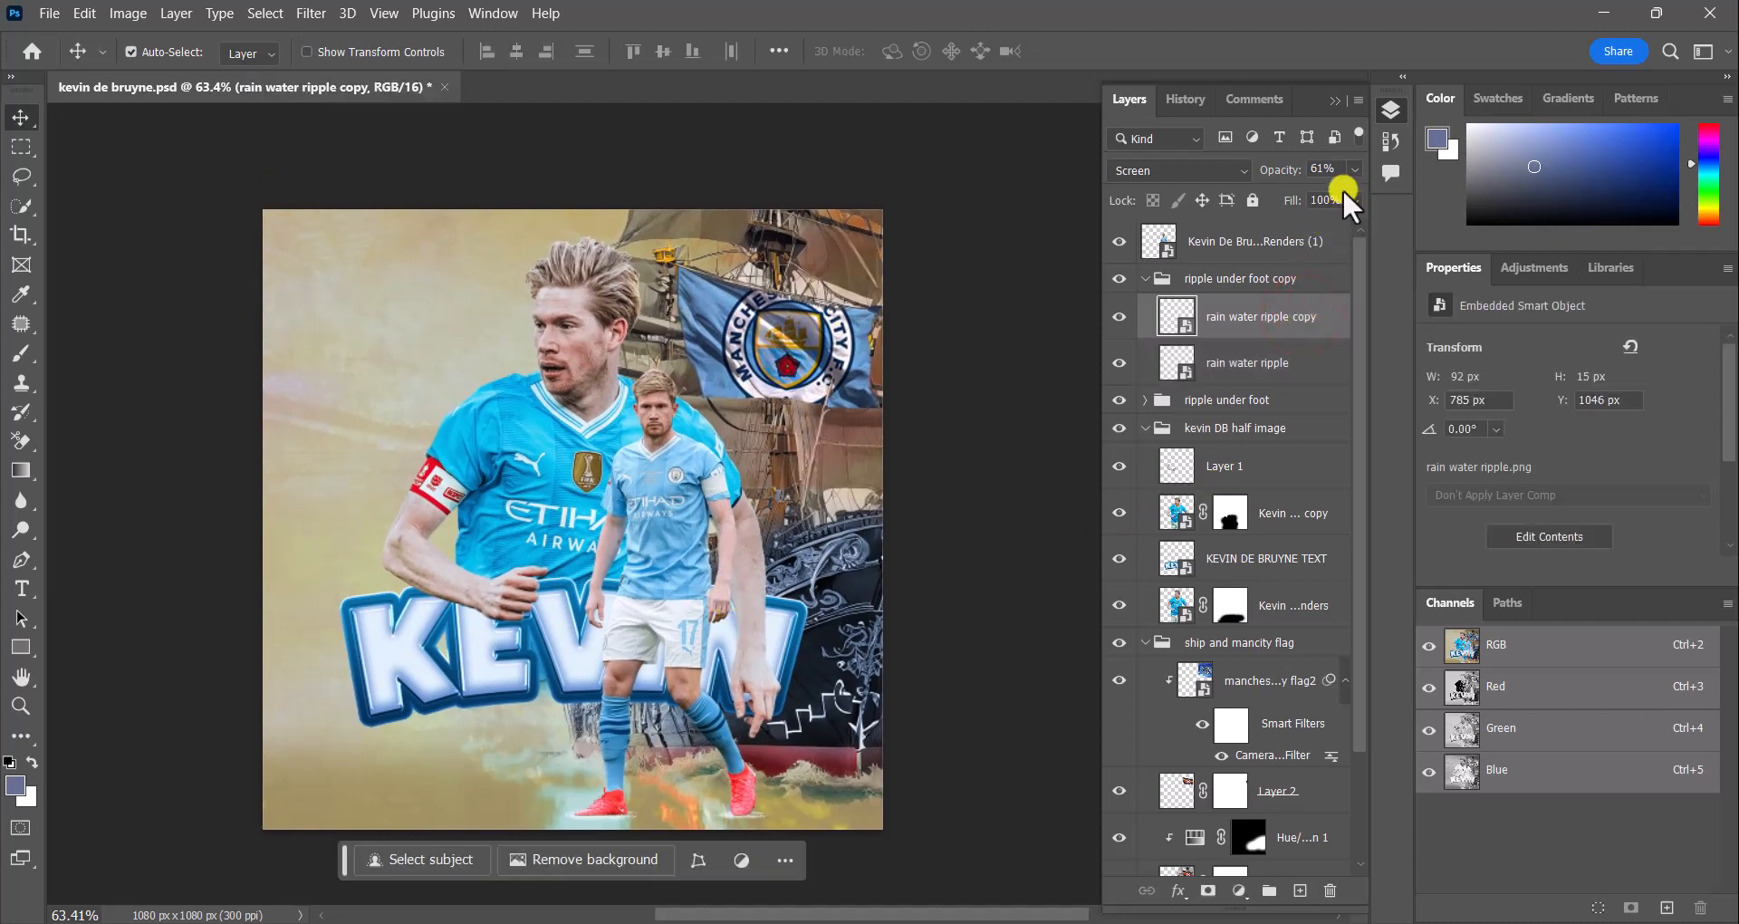
{"action": "left_click", "coordinate": [1352, 171]}
{"action": "left_click", "coordinate": [1248, 399]}
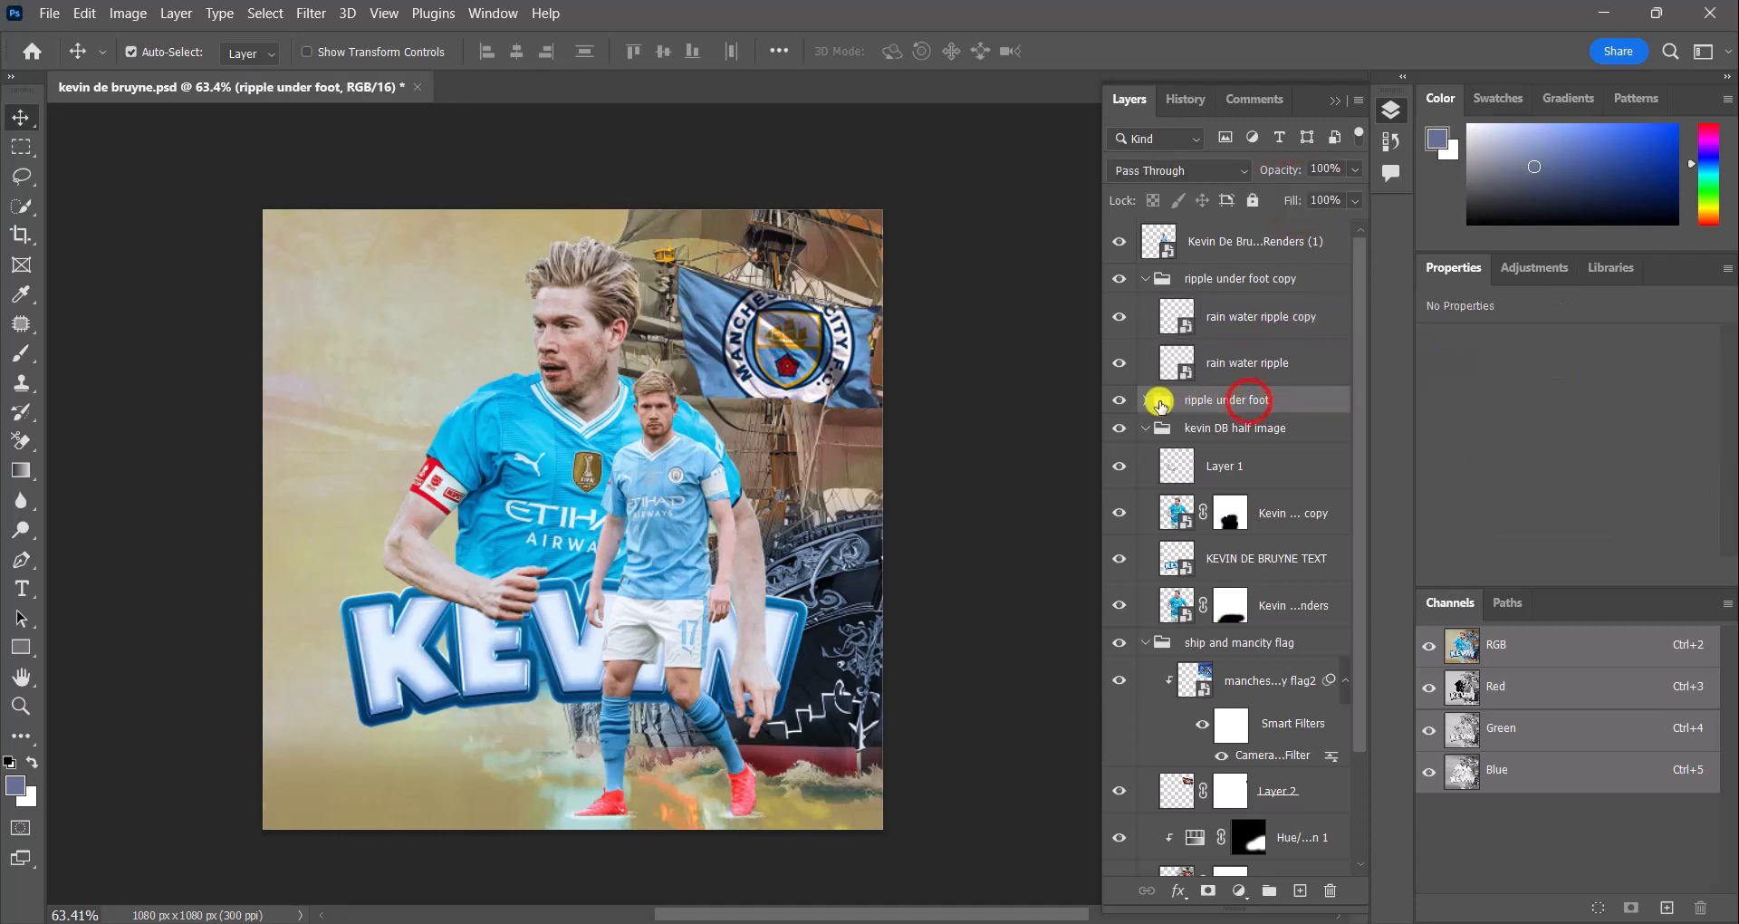
Set the rain water ripple copy in the original ripple under foot group to Normal blending at 38% opacity, and save the document
{"action": "left_click", "coordinate": [1159, 403]}
{"action": "left_click", "coordinate": [1261, 437]}
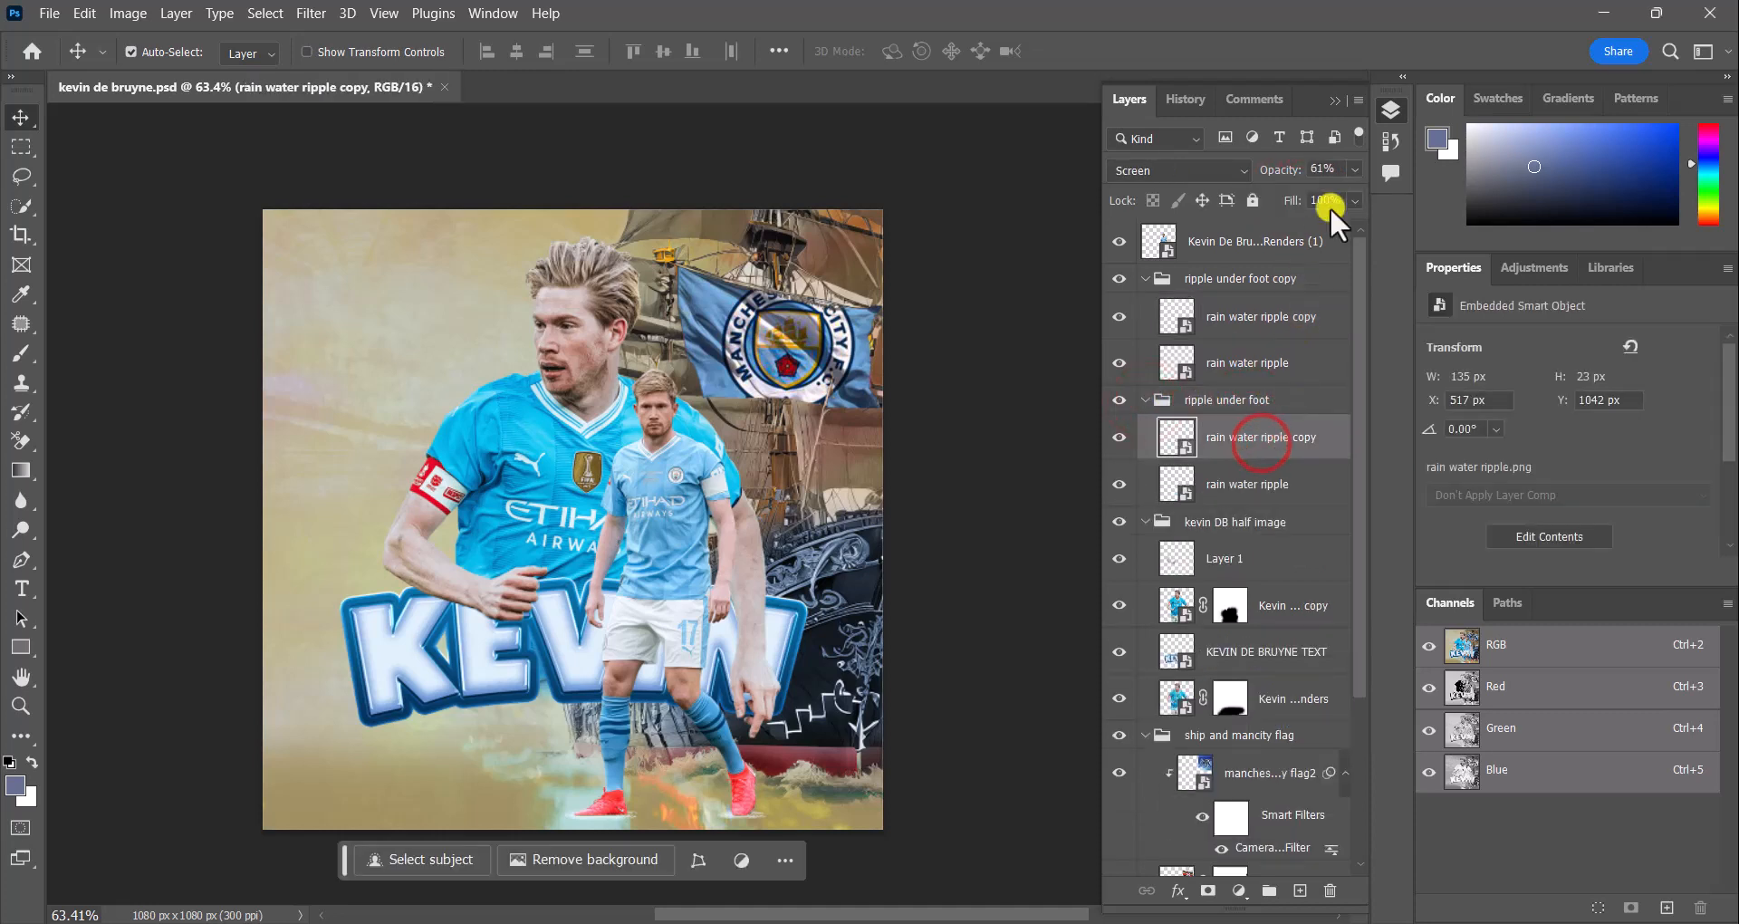
{"action": "left_click", "coordinate": [1355, 170]}
{"action": "left_click_drag", "start_coordinate": [1311, 197], "coordinate": [1286, 194]}
{"action": "left_click", "coordinate": [952, 419]}
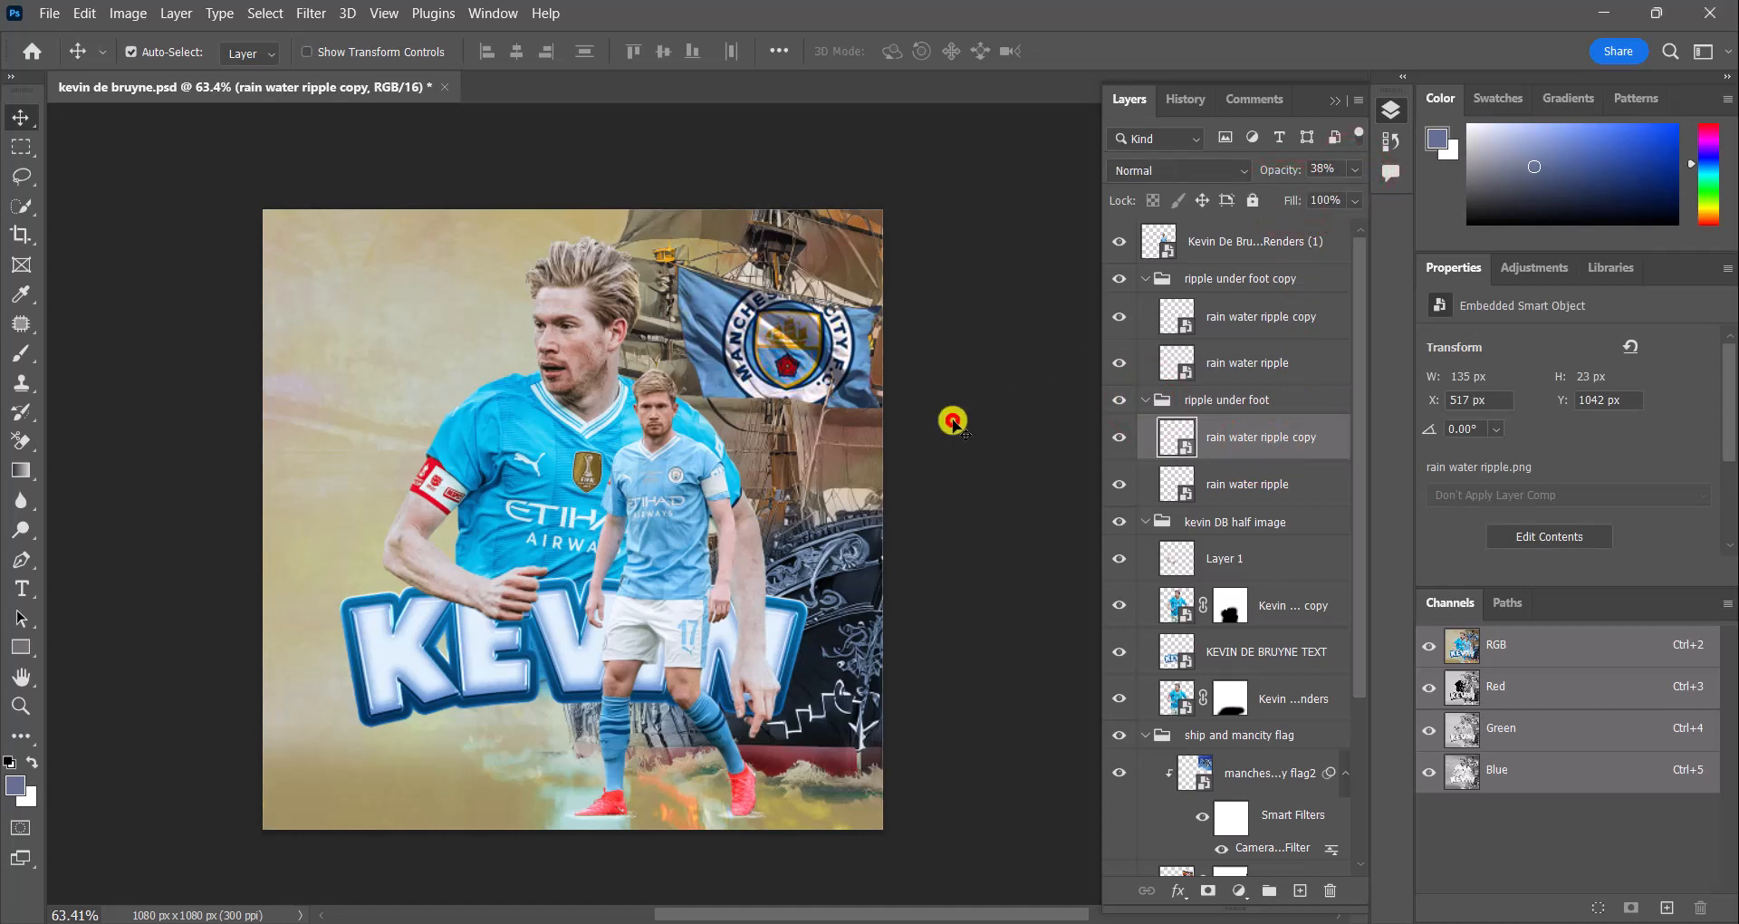
{"action": "key", "text": "ctrl+s"}
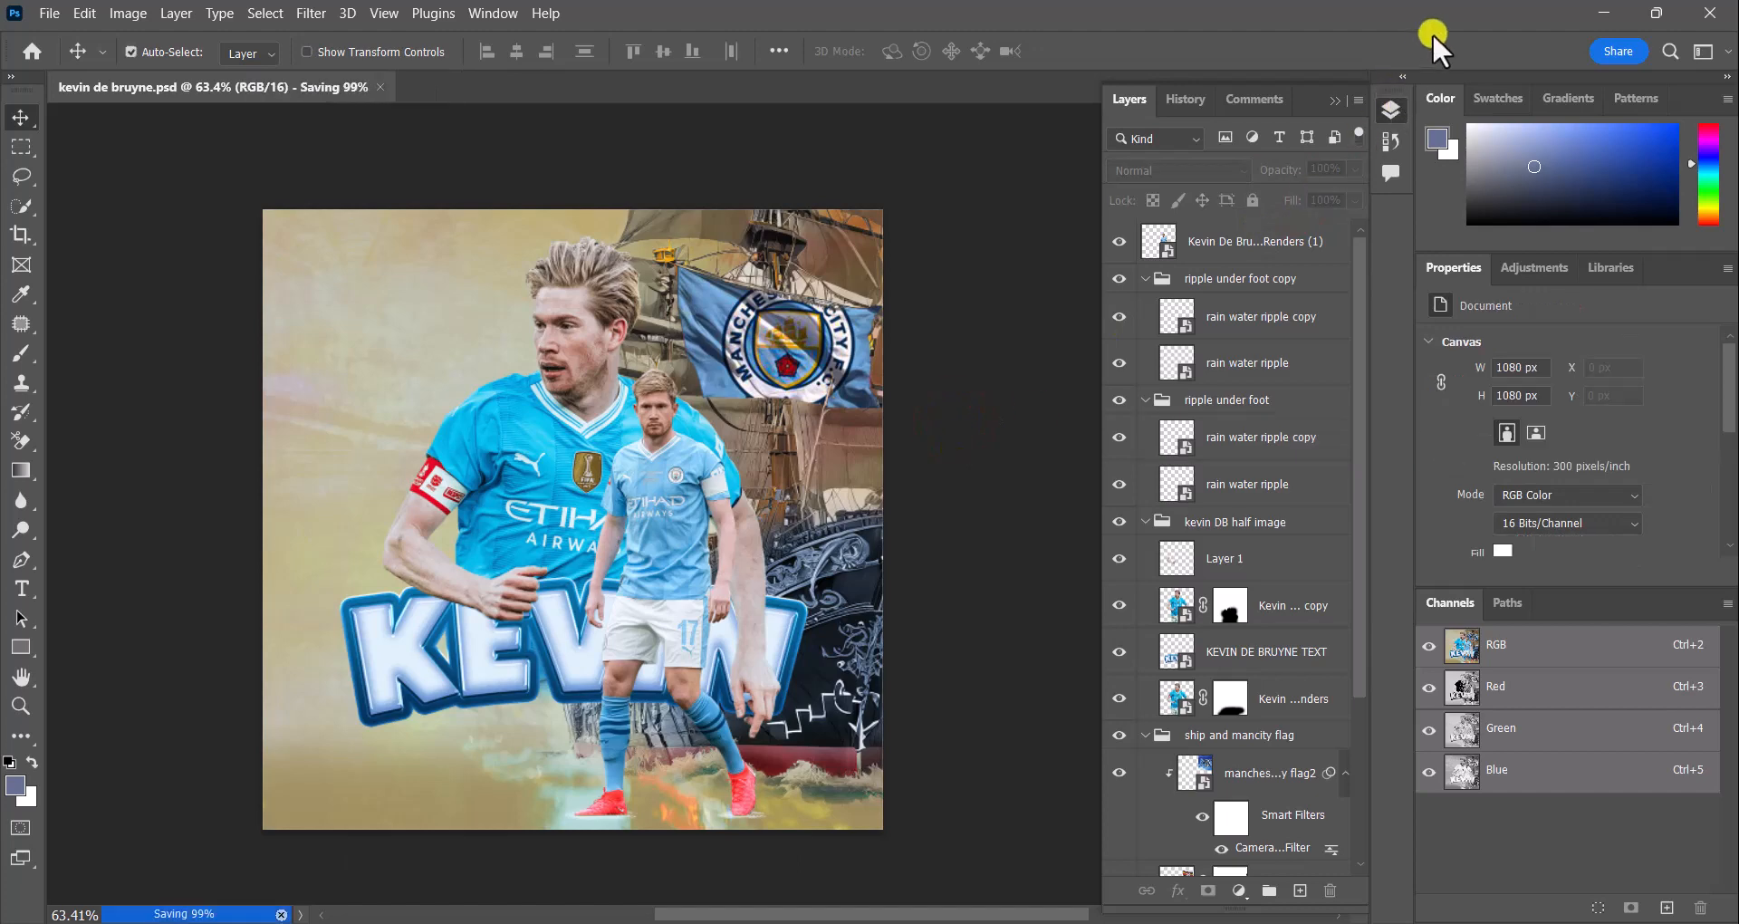